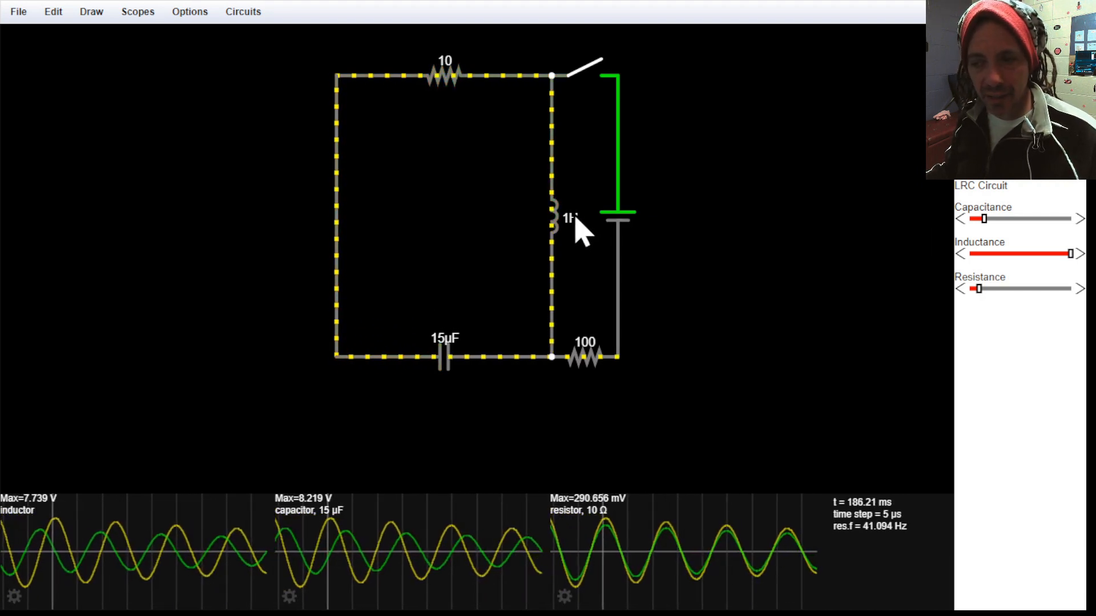
Delete all components of the example LRC circuit to leave an empty canvas
{"action": "left_click_drag", "start_coordinate": [320, 55], "coordinate": [667, 406]}
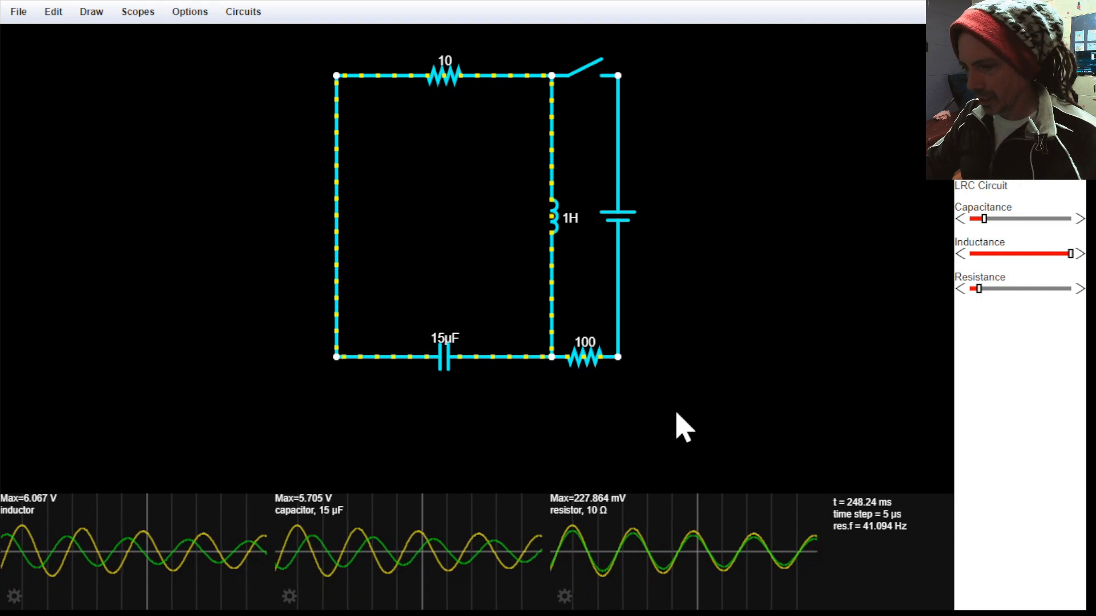
{"action": "key", "text": "Delete"}
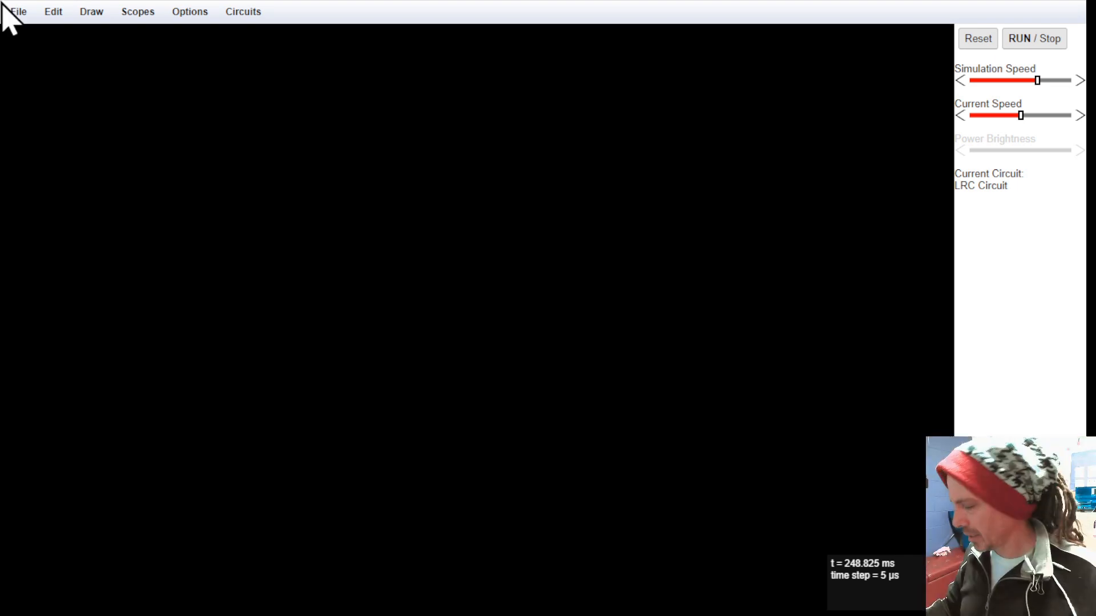
Place four op-amps in a vertical column and shorten the second one's leads so its output lines up with the others
{"action": "key", "text": "w"}
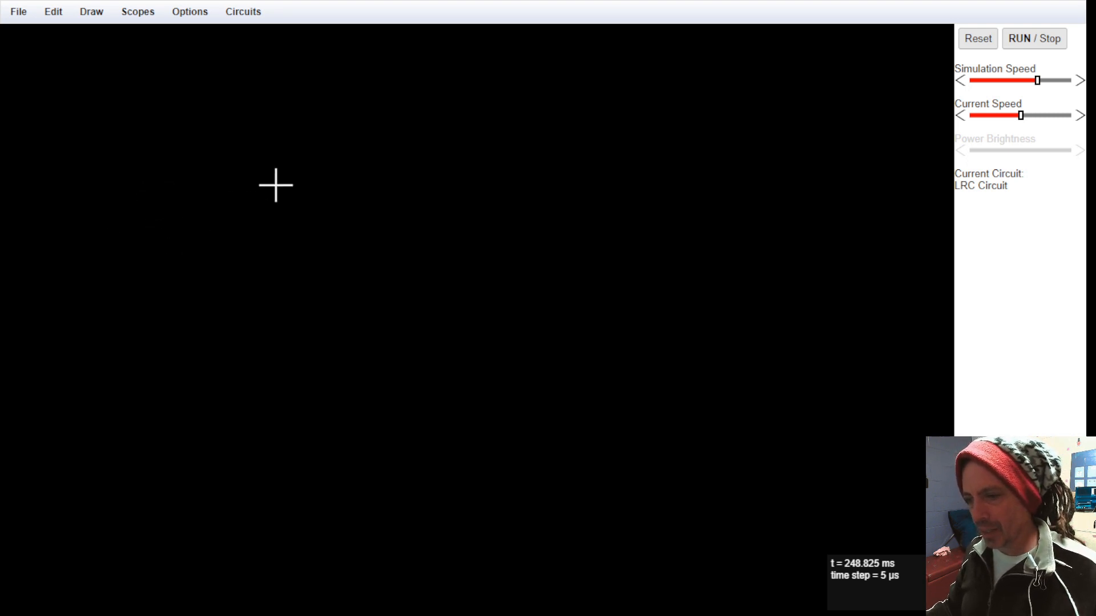
{"action": "left_click_drag", "start_coordinate": [319, 141], "coordinate": [403, 142]}
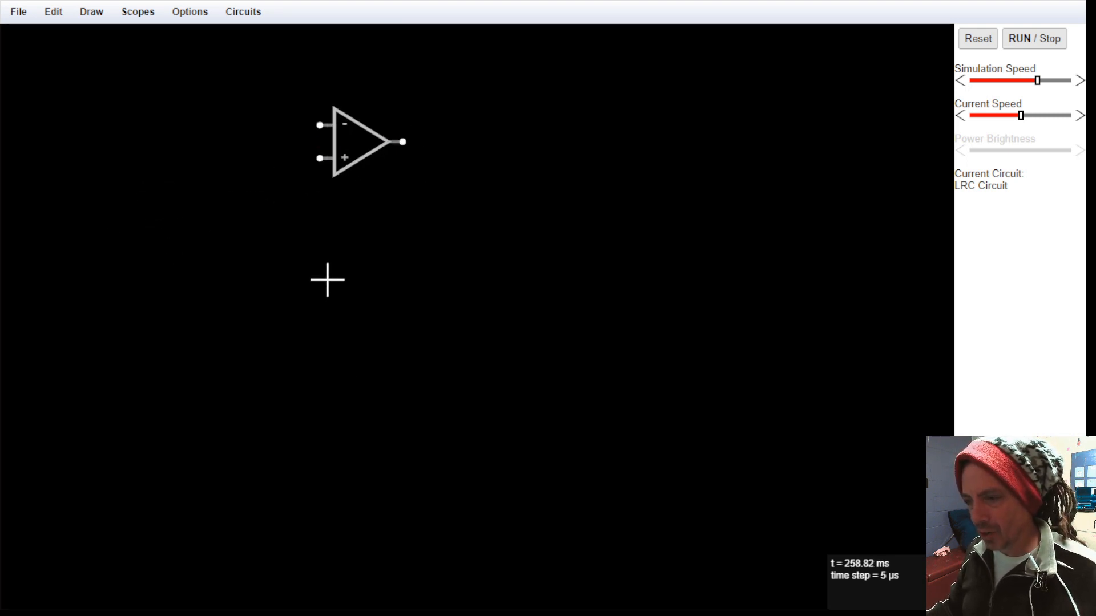
{"action": "left_click_drag", "start_coordinate": [320, 257], "coordinate": [418, 258]}
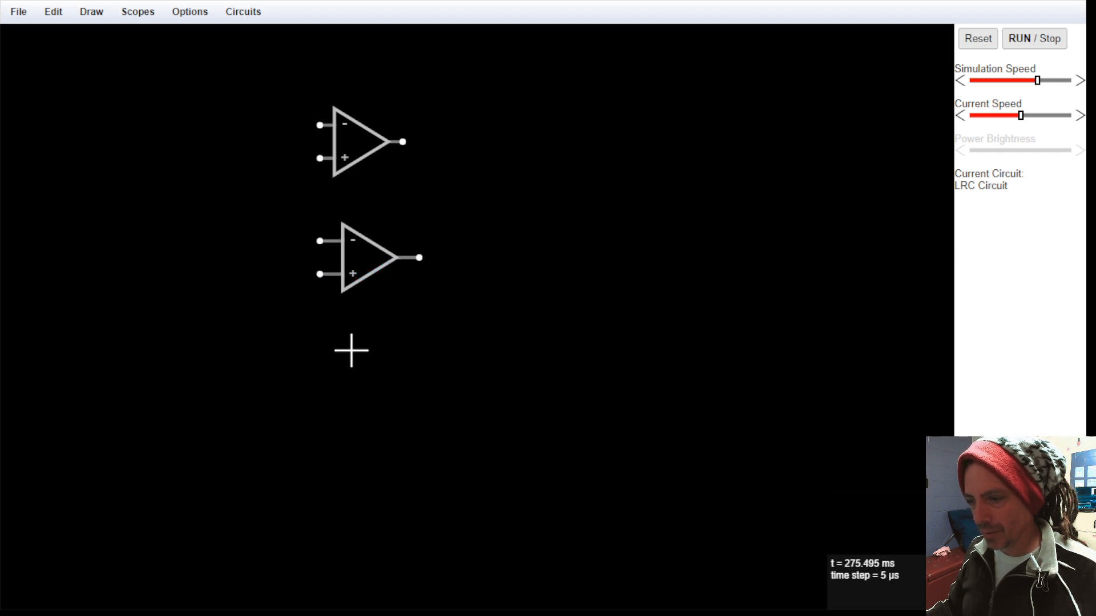
{"action": "left_click_drag", "start_coordinate": [320, 358], "coordinate": [404, 357]}
{"action": "left_click_drag", "start_coordinate": [321, 457], "coordinate": [406, 457]}
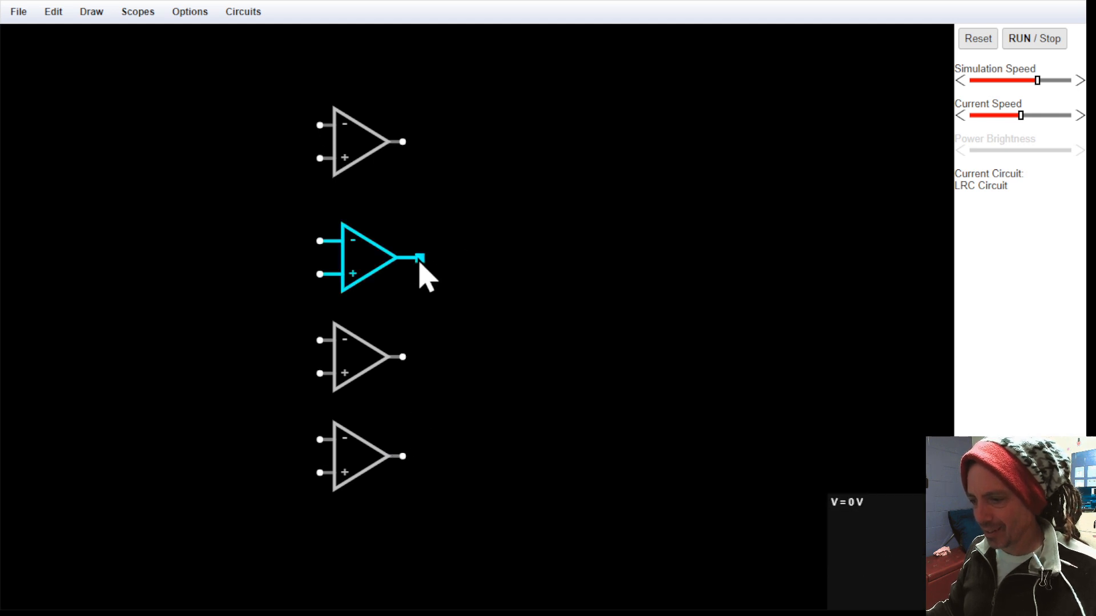
{"action": "left_click_drag", "start_coordinate": [418, 261], "coordinate": [412, 262]}
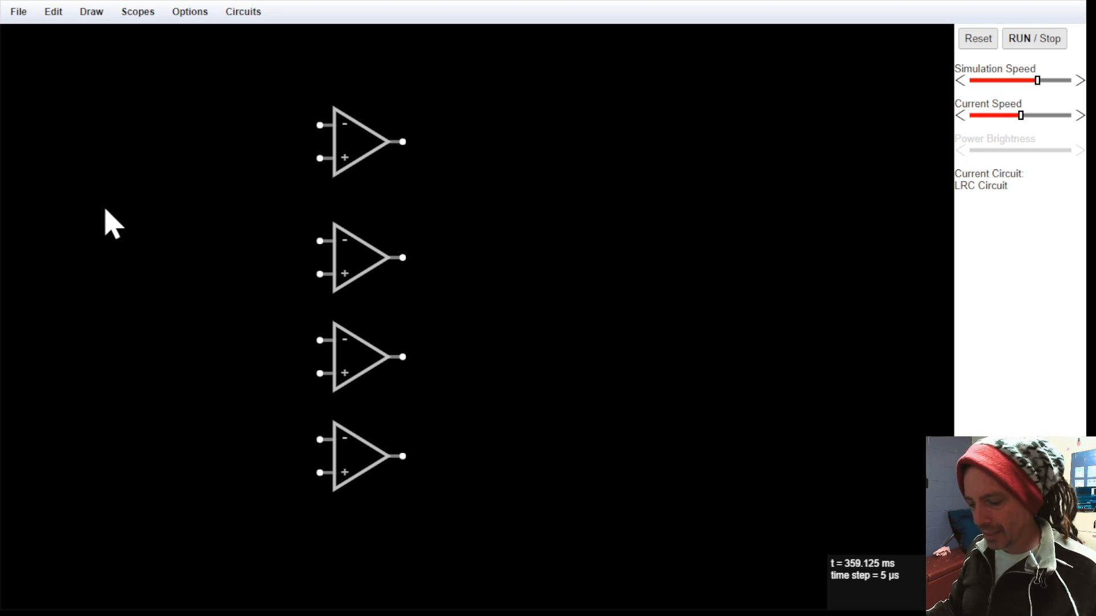
Add a single-terminal voltage source well to the left of the uppermost op-amp and set its voltage to 12 V
{"action": "key", "text": "shift+v"}
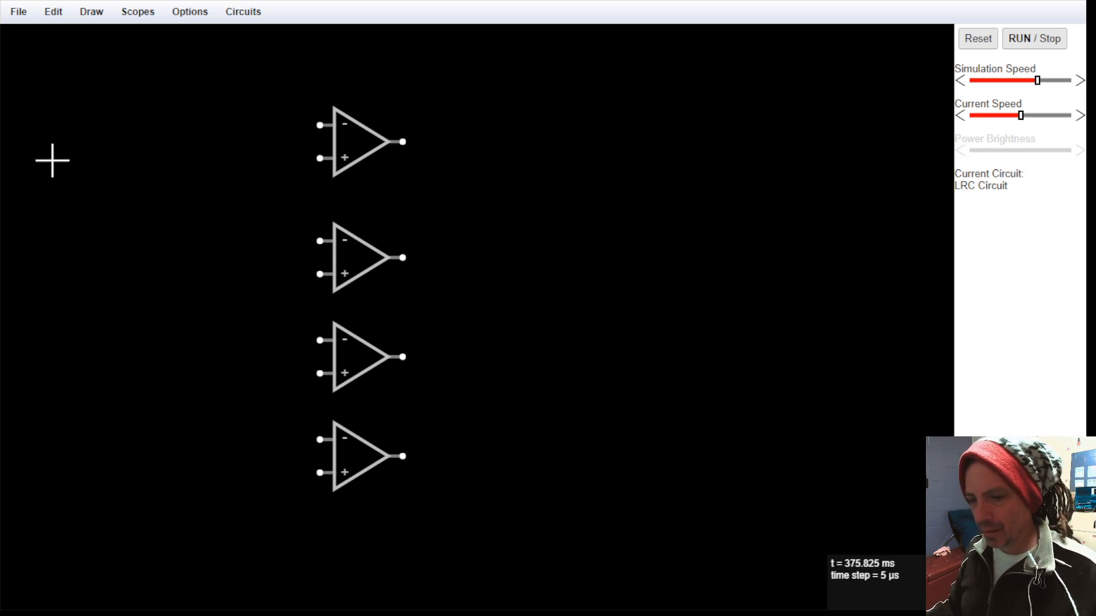
{"action": "mouse_move", "coordinate": [47, 140]}
{"action": "left_mouse_down"}
{"action": "mouse_move", "coordinate": [50, 105]}
{"action": "mouse_move", "coordinate": [54, 122]}
{"action": "left_mouse_up"}
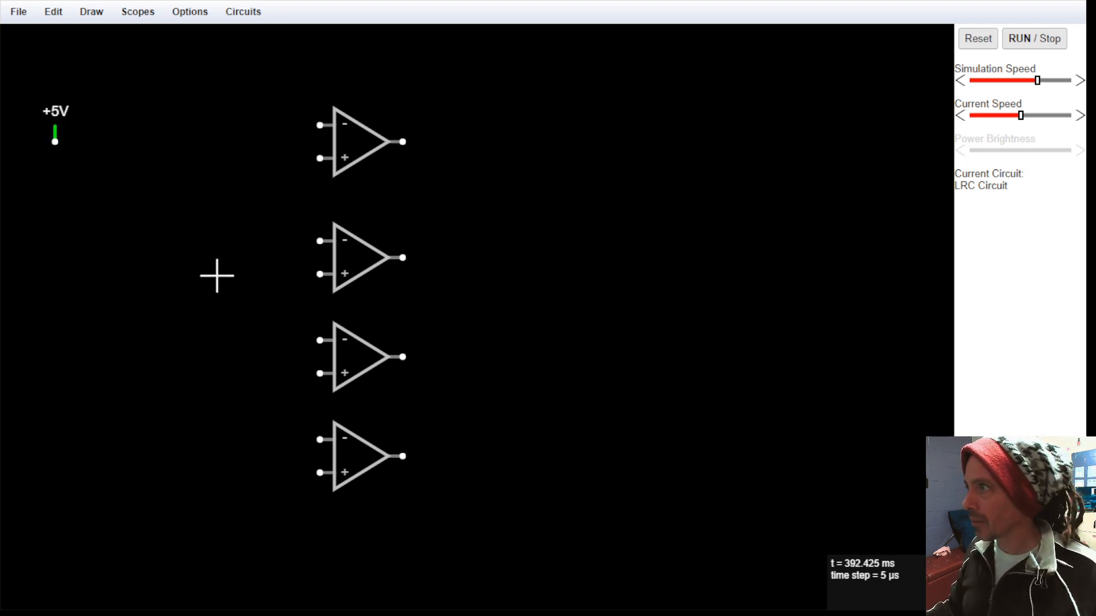
{"action": "double_click", "coordinate": [58, 134]}
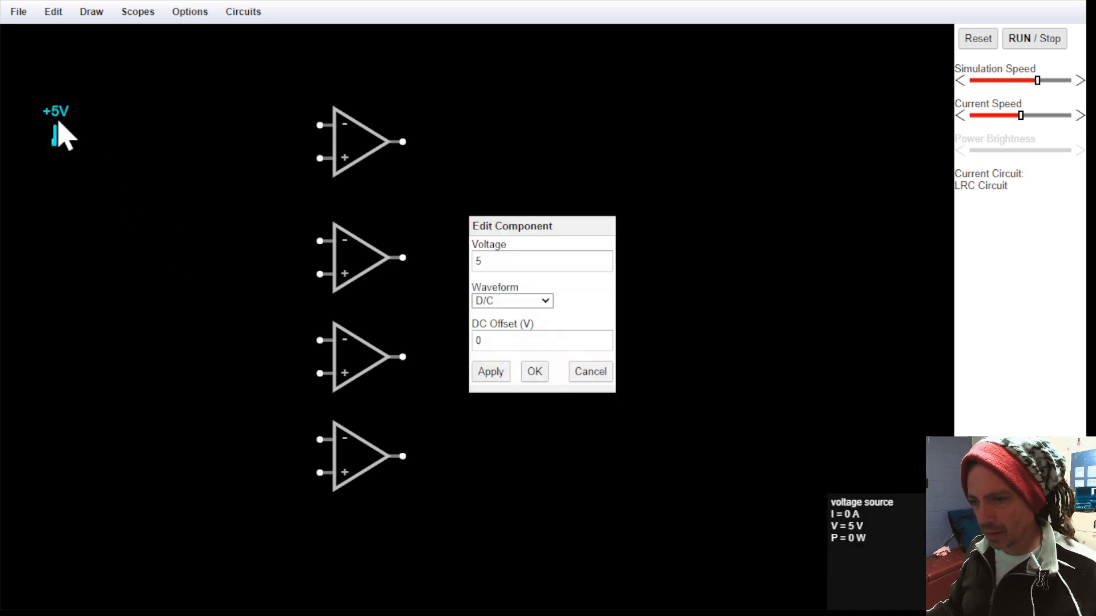
{"action": "left_click", "coordinate": [478, 260]}
{"action": "double_click", "coordinate": [477, 261]}
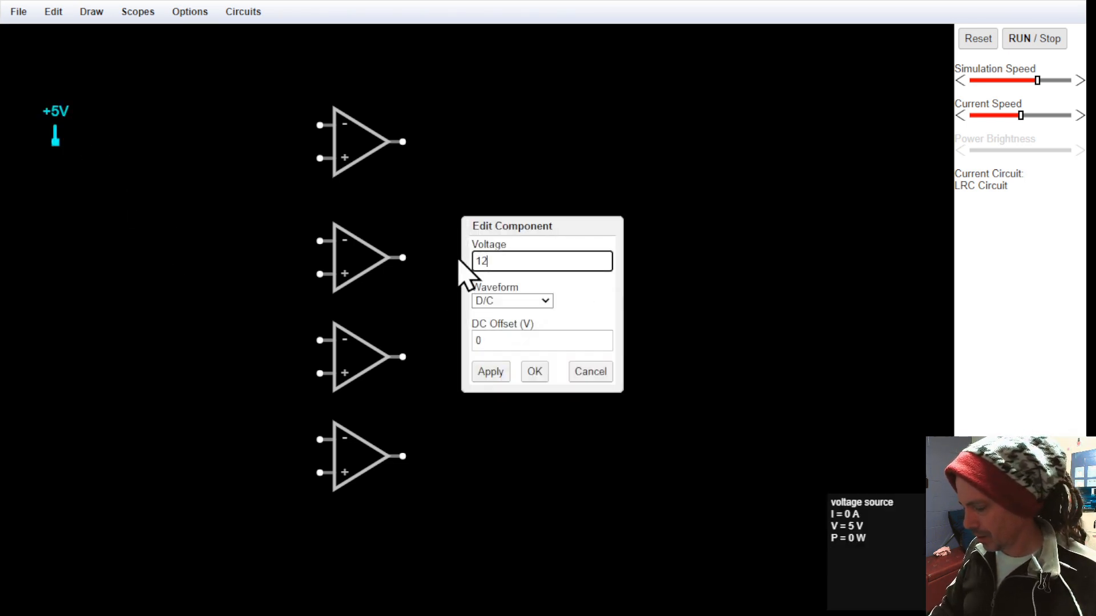
{"action": "type", "text": "12"}
{"action": "key", "text": "Return"}
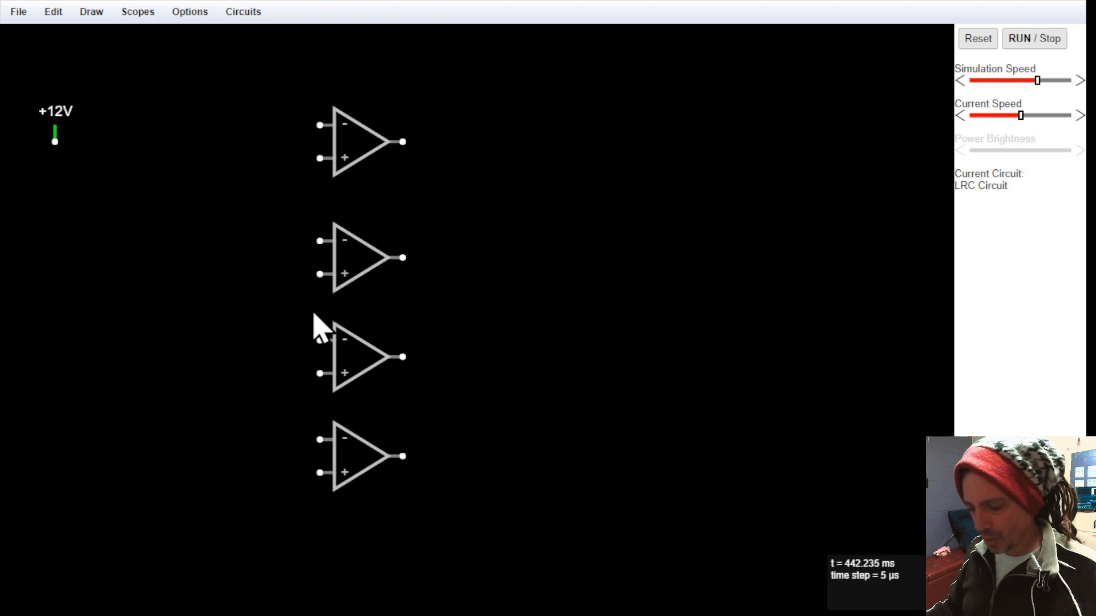
Add a second single-terminal voltage source below the first, set it to -12 V, and align the +12 V source above it
{"action": "key", "text": "shift+v"}
{"action": "left_click_drag", "start_coordinate": [44, 336], "coordinate": [38, 371]}
{"action": "double_click", "coordinate": [38, 373]}
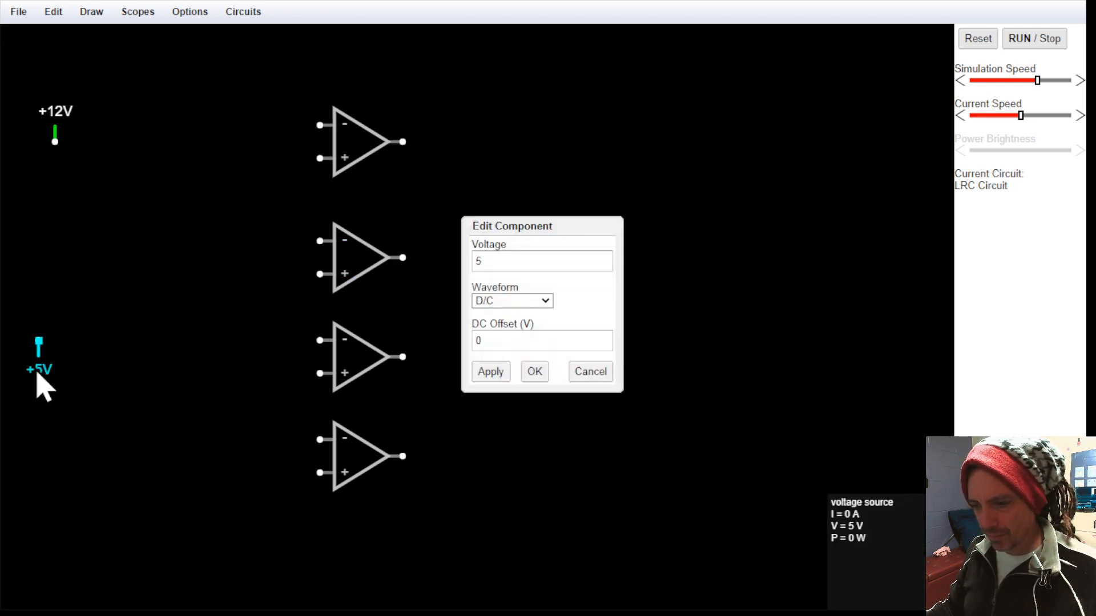
{"action": "double_click", "coordinate": [479, 261]}
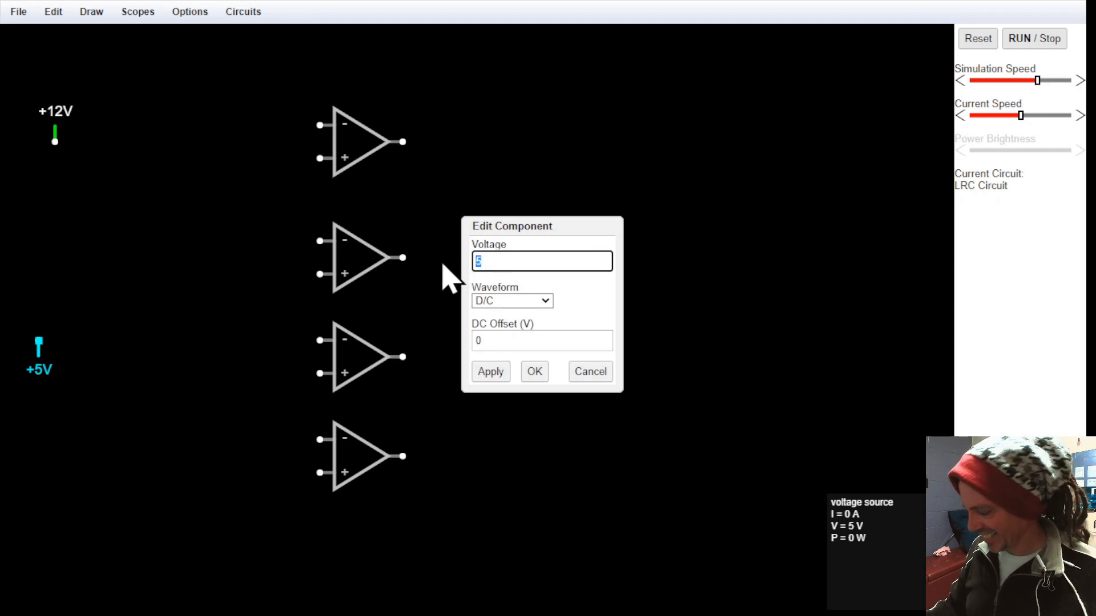
{"action": "key", "text": "Return"}
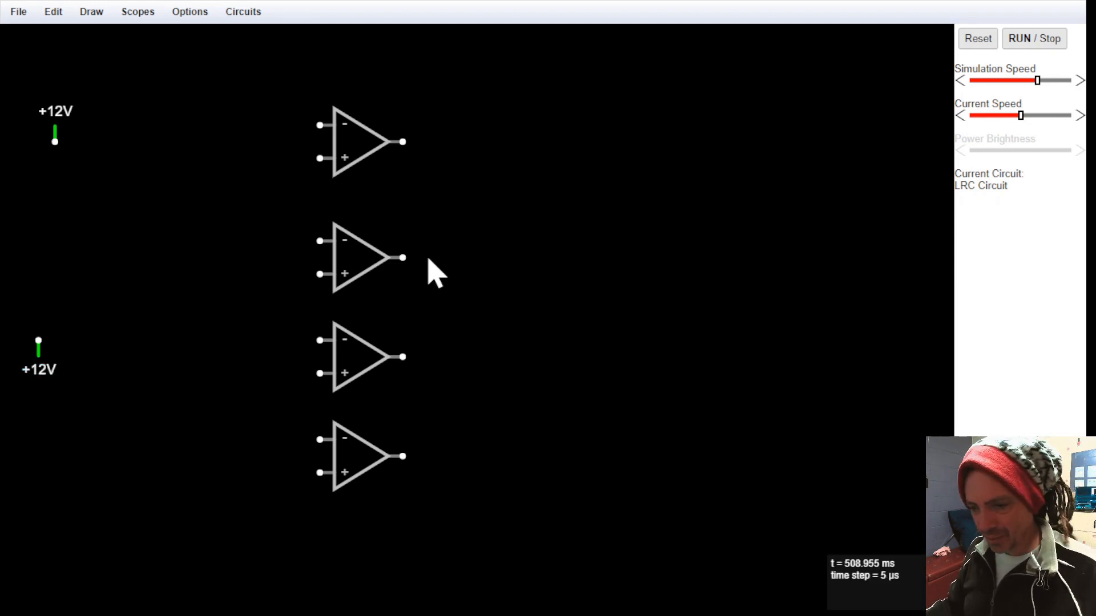
{"action": "double_click", "coordinate": [37, 373]}
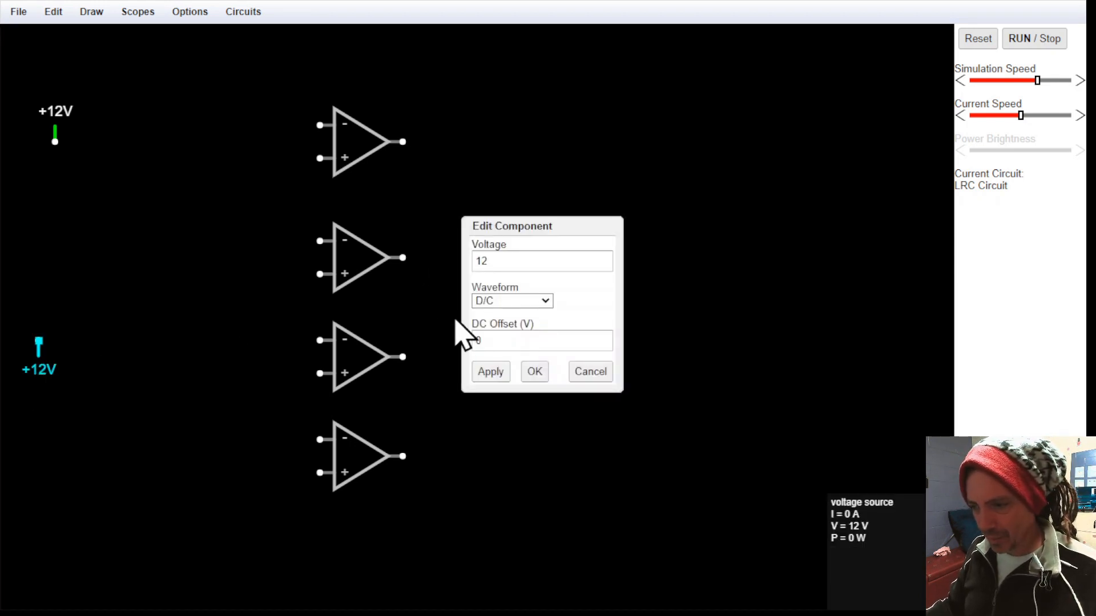
{"action": "double_click", "coordinate": [488, 261]}
{"action": "type", "text": "-12"}
{"action": "key", "text": "Return"}
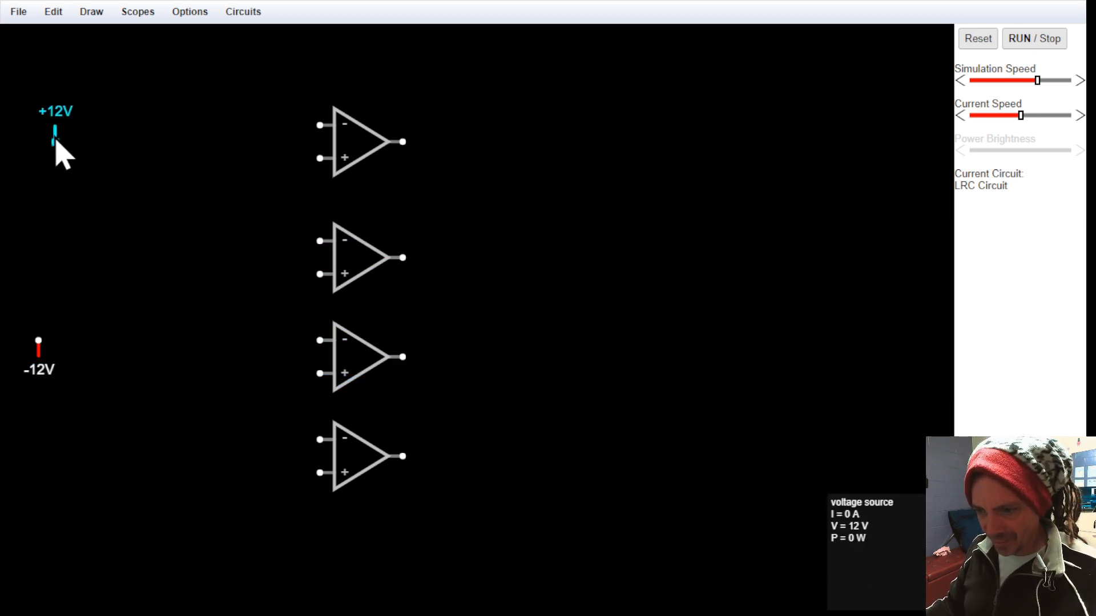
{"action": "left_click_drag", "start_coordinate": [54, 139], "coordinate": [40, 142]}
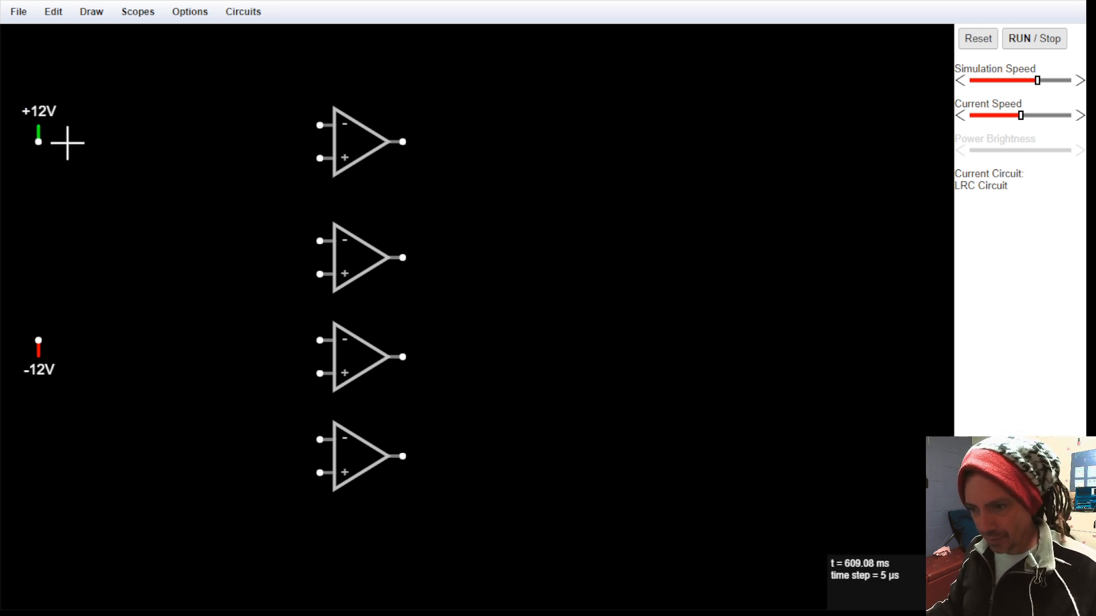
Beside the supplies, draw two series 10 µF capacitors with a rightward diode on top, a leftward diode below, and a wire from their midpoint
{"action": "left_click_drag", "start_coordinate": [67, 142], "coordinate": [68, 337]}
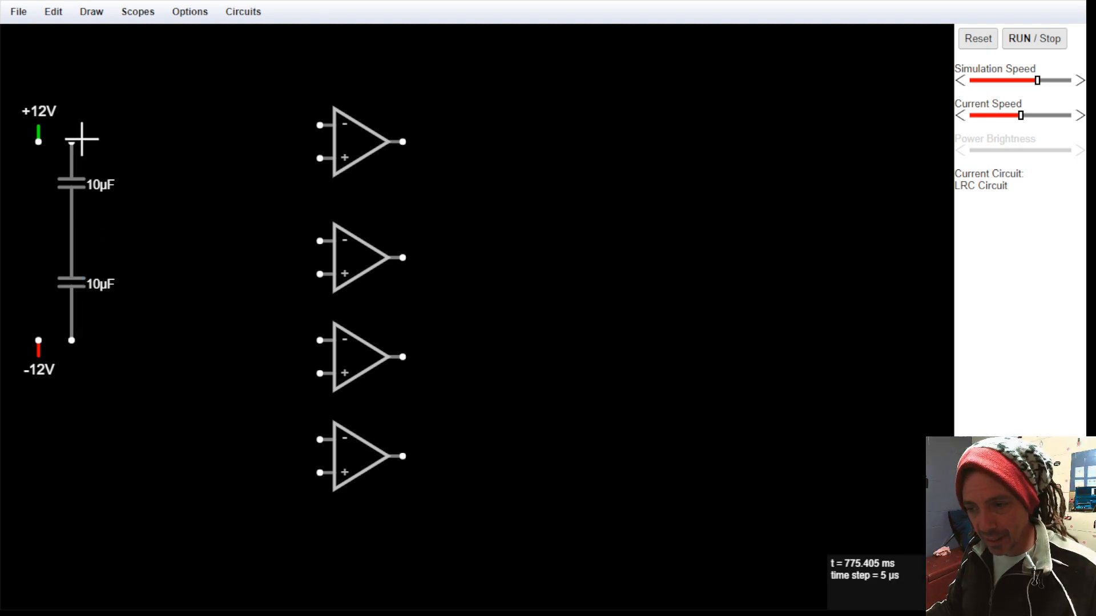
{"action": "left_click_drag", "start_coordinate": [86, 141], "coordinate": [121, 147]}
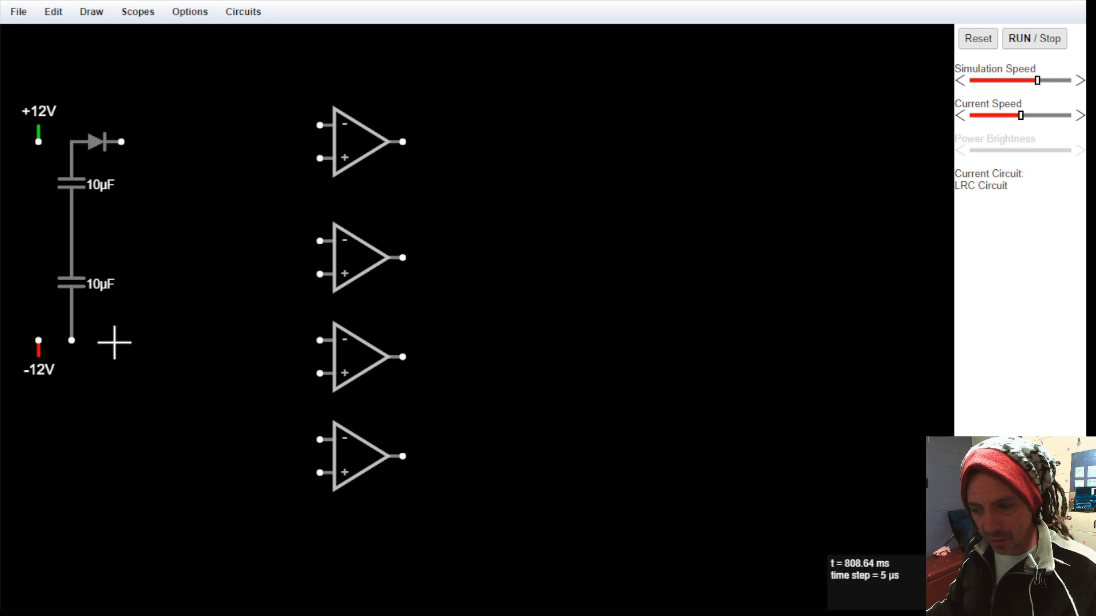
{"action": "left_click_drag", "start_coordinate": [114, 343], "coordinate": [72, 341]}
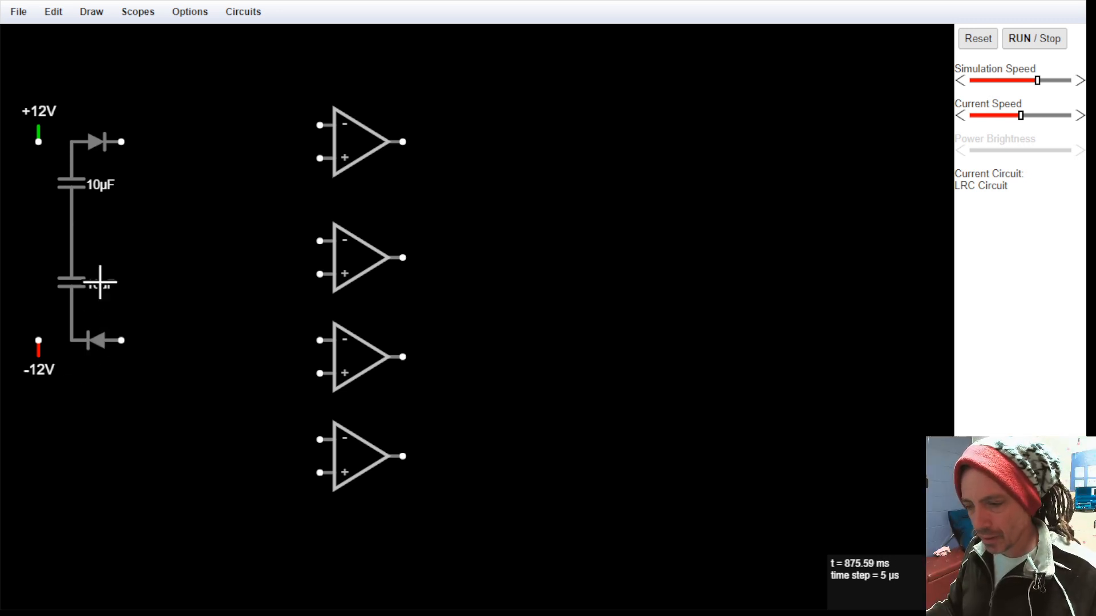
{"action": "left_click_drag", "start_coordinate": [75, 224], "coordinate": [121, 228]}
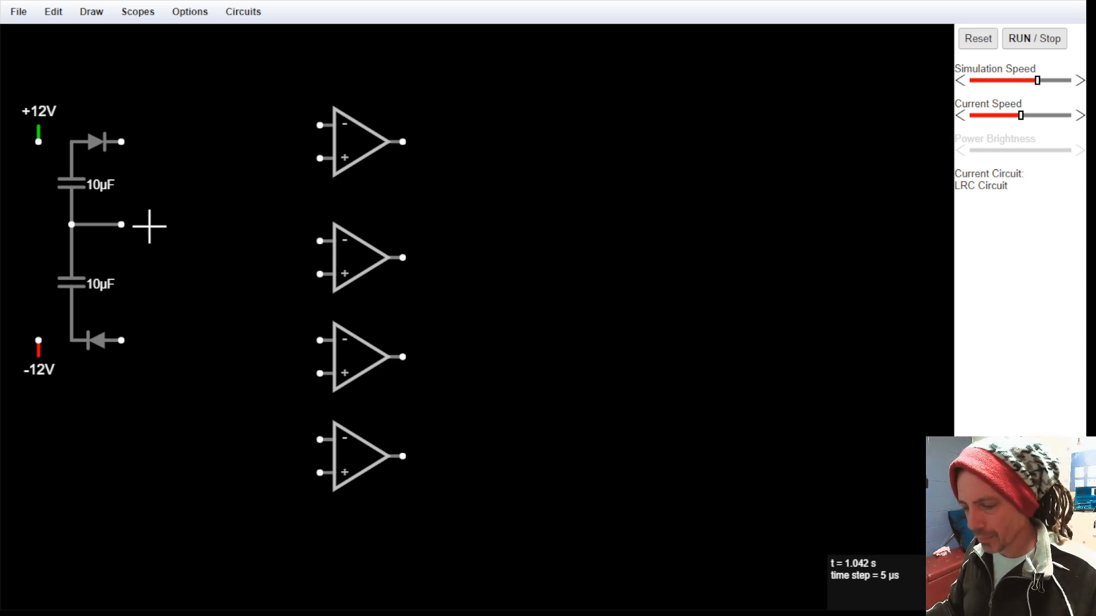
Add a capacitor between the upper diode's free end and the midpoint wire and set its capacitance to 100 nF
{"action": "left_click_drag", "start_coordinate": [121, 142], "coordinate": [121, 225]}
{"action": "double_click", "coordinate": [121, 185]}
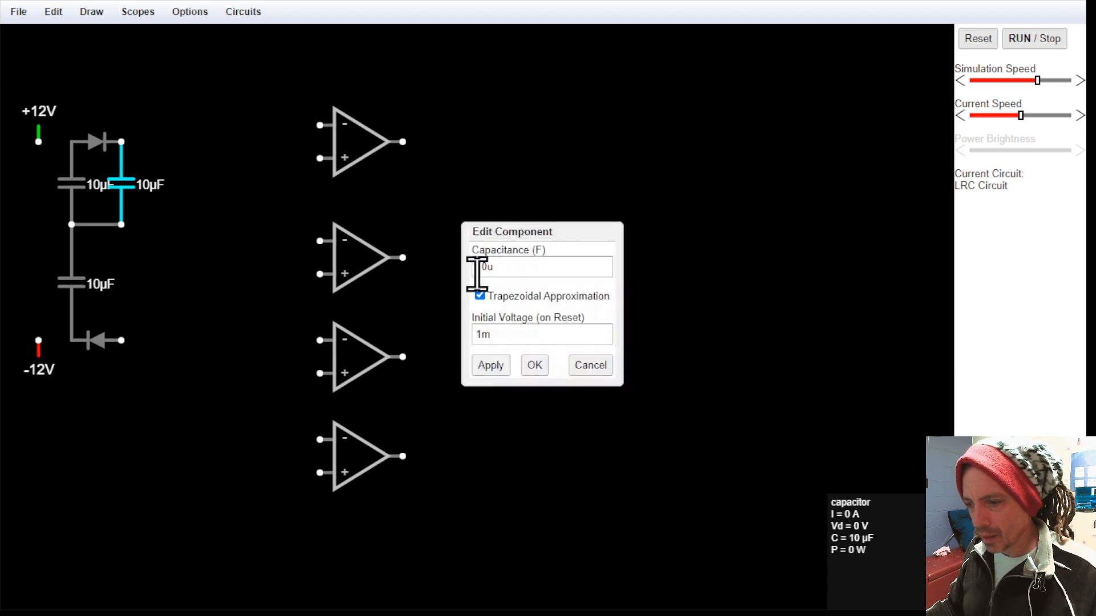
{"action": "left_click_drag", "start_coordinate": [486, 267], "coordinate": [522, 267]}
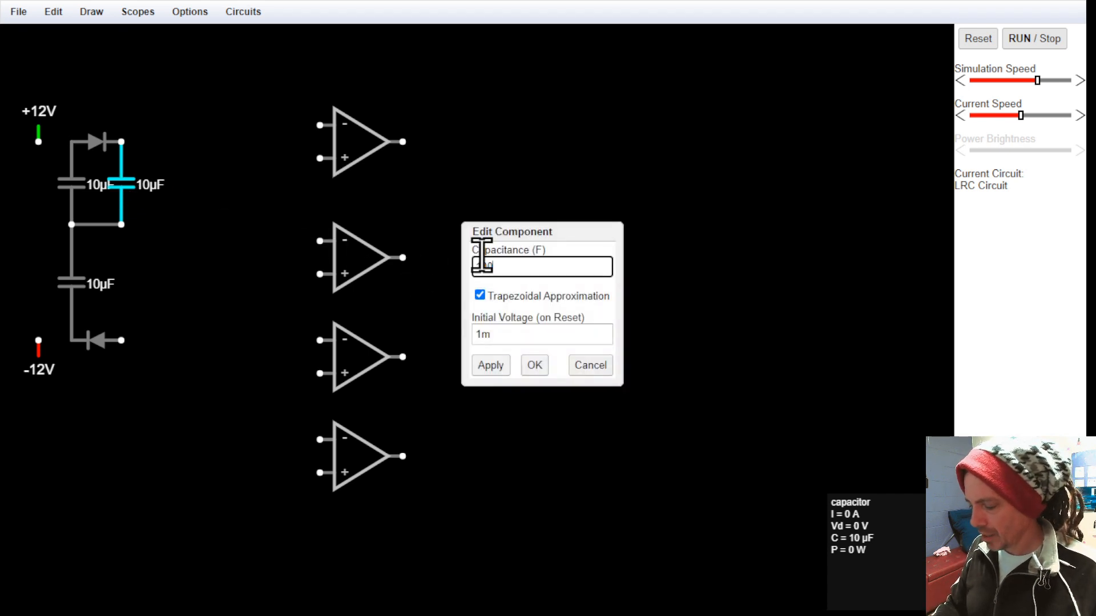
{"action": "type", "text": "n"}
{"action": "key", "text": "Return"}
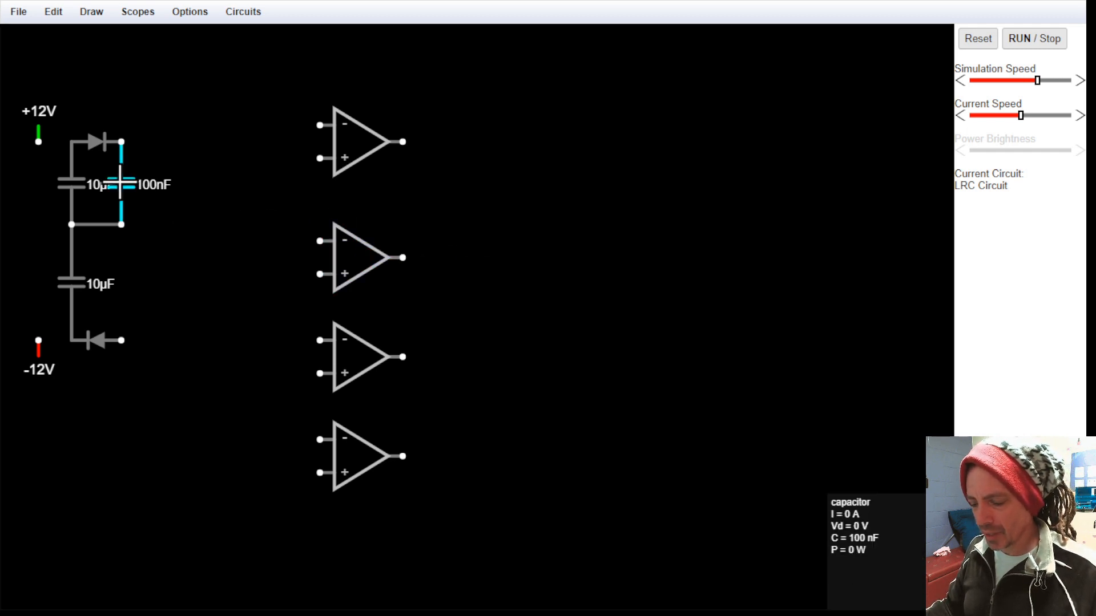
Duplicate the 100 nF capacitor below the midpoint, then shorten the lower 10 µF capacitor and move the lower diode up to join both
{"action": "key", "text": "ctrl+d"}
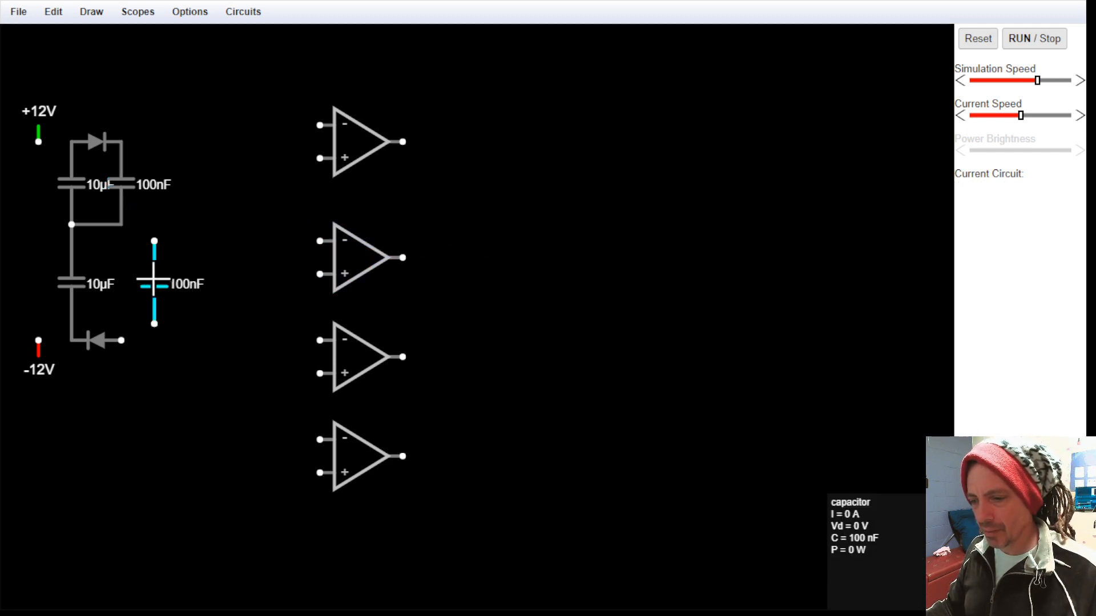
{"action": "left_click_drag", "start_coordinate": [154, 286], "coordinate": [126, 270]}
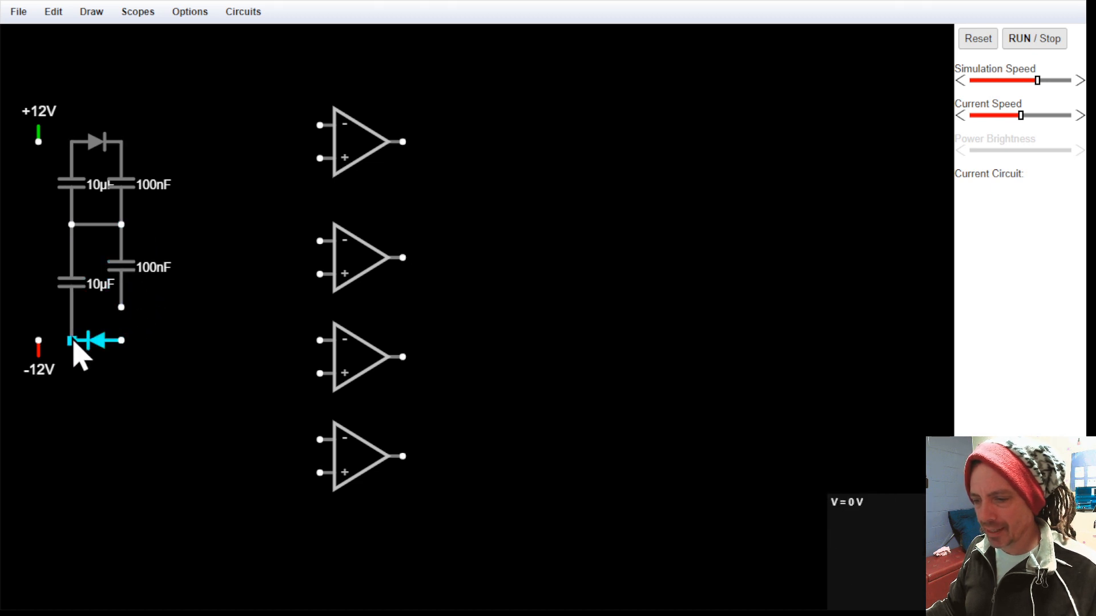
{"action": "left_click_drag", "start_coordinate": [73, 341], "coordinate": [72, 313]}
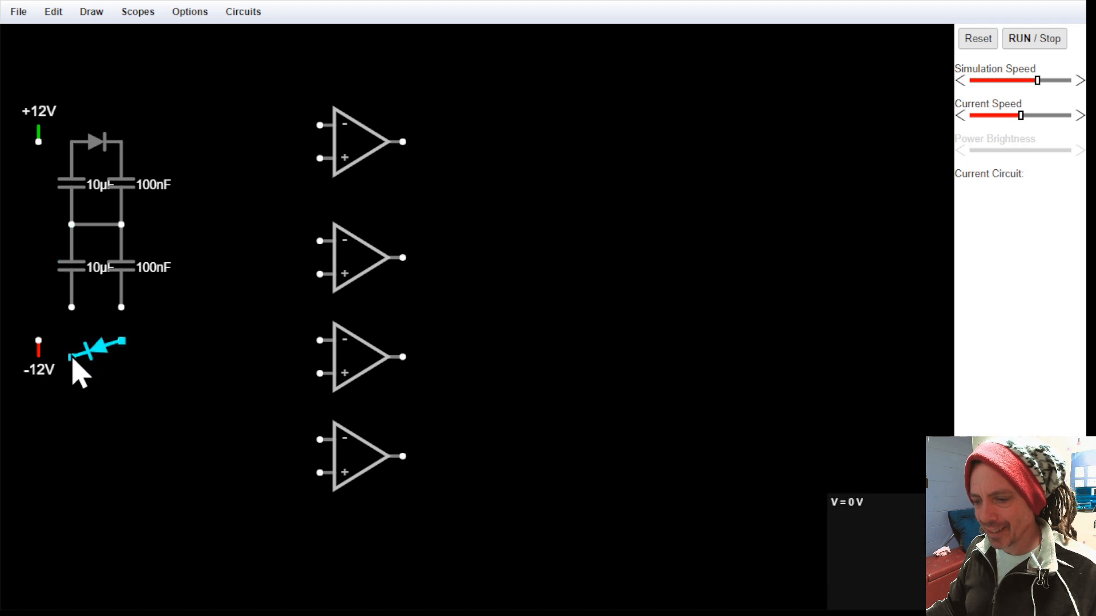
{"action": "left_click_drag", "start_coordinate": [73, 360], "coordinate": [90, 318]}
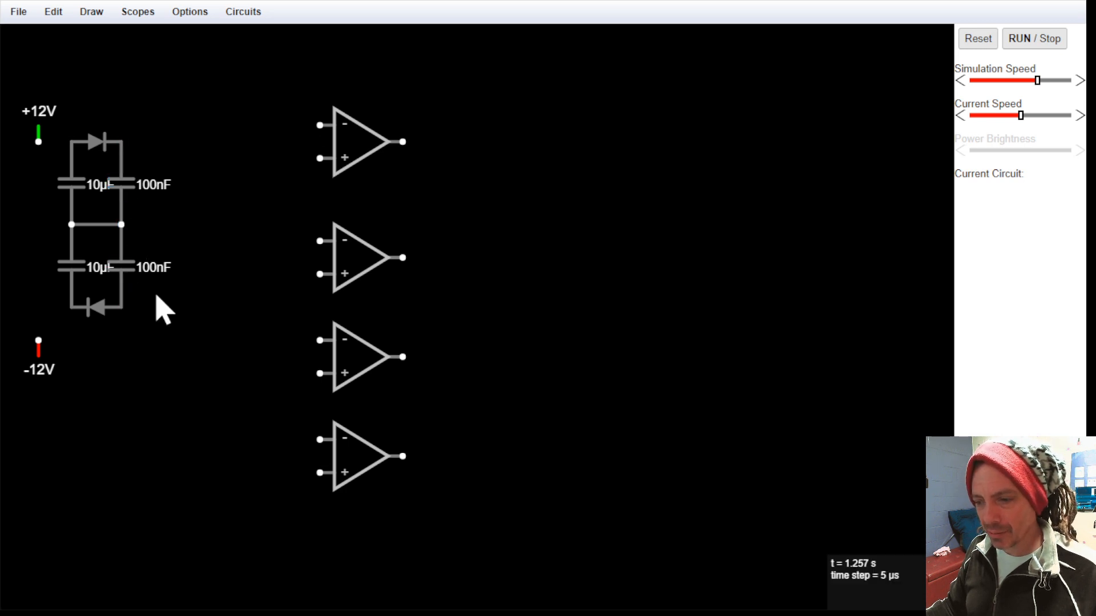
Duplicate both 100 nF capacitors and place the copied pair to the right, level with the originals
{"action": "left_click_drag", "start_coordinate": [168, 339], "coordinate": [135, 149]}
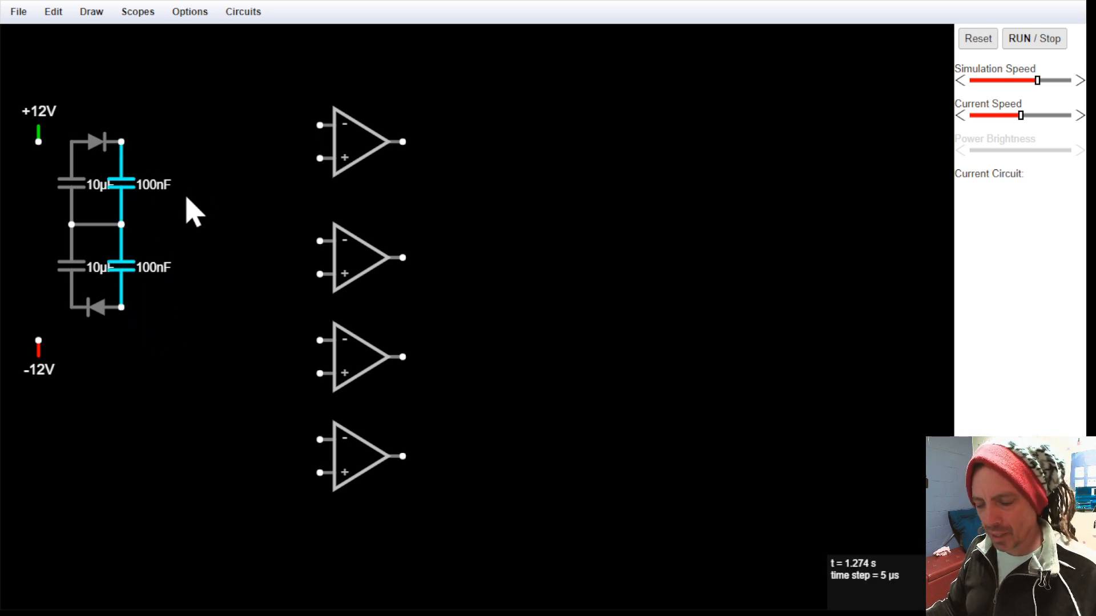
{"action": "key", "text": "ctrl+d"}
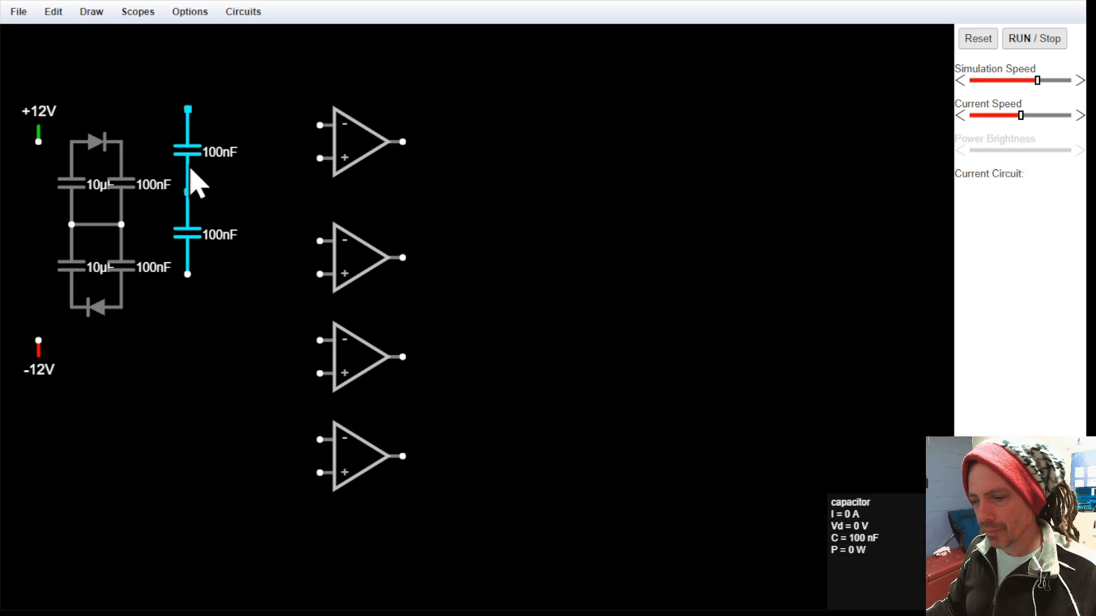
{"action": "left_click_drag", "start_coordinate": [193, 179], "coordinate": [194, 217]}
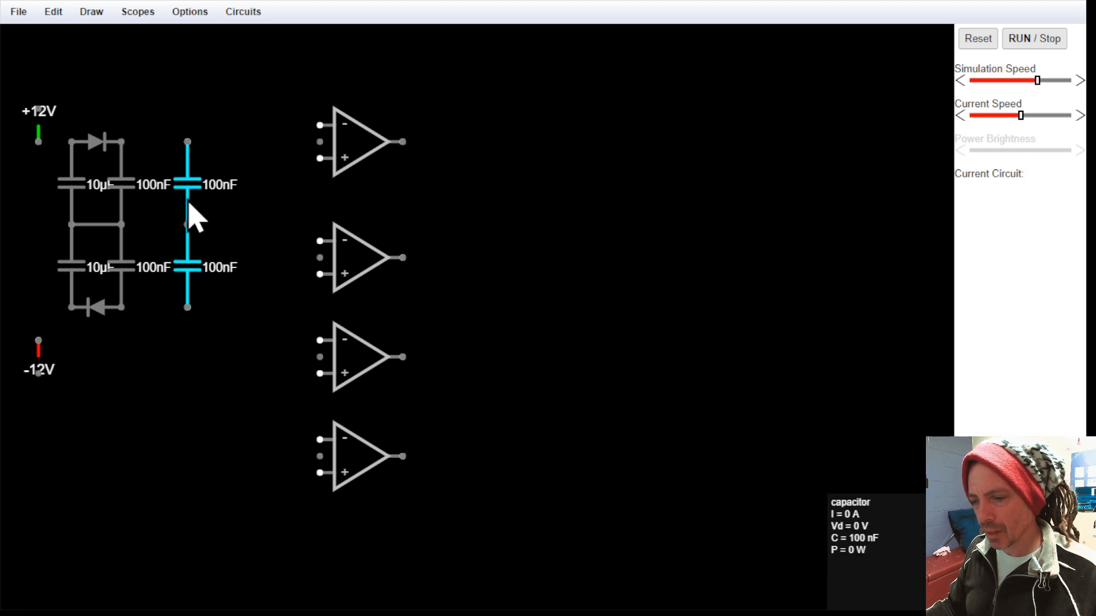
Wire the upper ends, lower ends and midpoints of the two 100 nF capacitor pairs together
{"action": "left_click", "coordinate": [125, 144]}
{"action": "left_click_drag", "start_coordinate": [125, 144], "coordinate": [187, 142]}
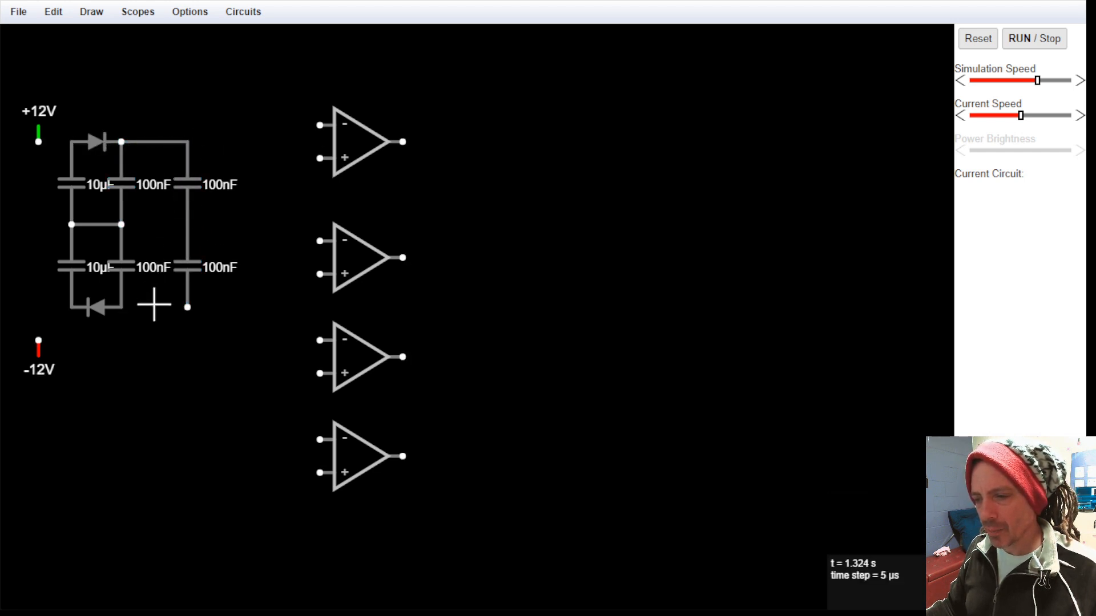
{"action": "left_click_drag", "start_coordinate": [122, 307], "coordinate": [187, 308]}
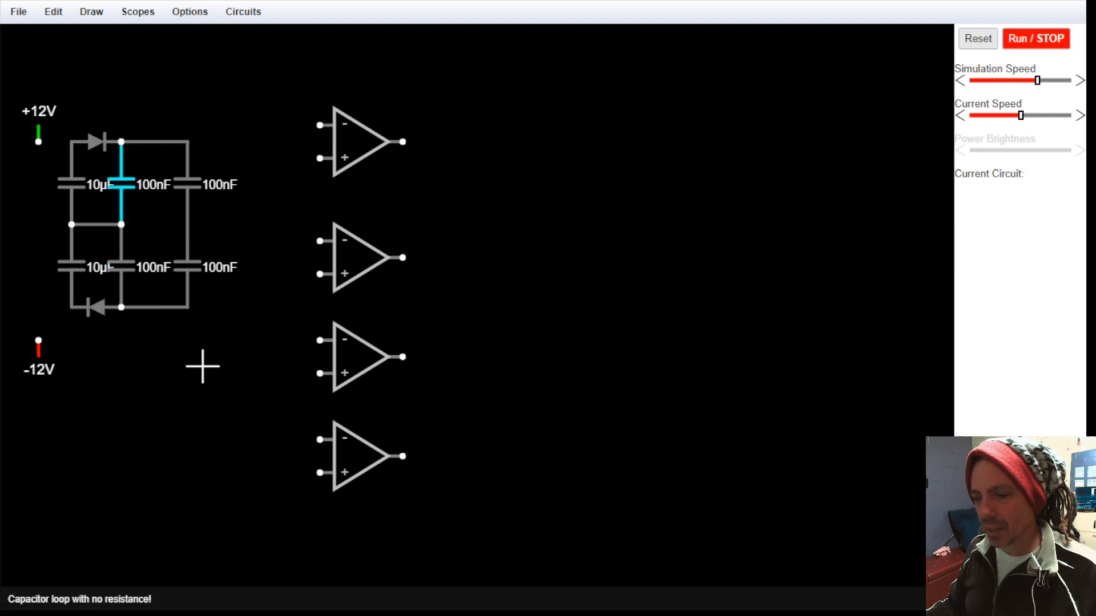
{"action": "left_click_drag", "start_coordinate": [121, 224], "coordinate": [187, 225]}
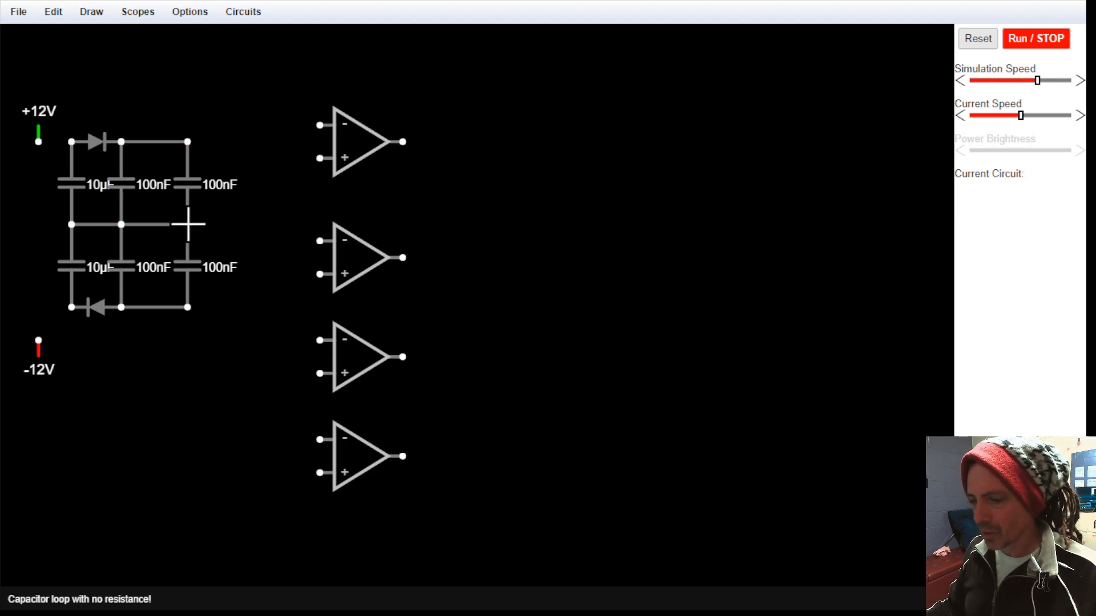
Add a ground at the right end of the capacitor network's midpoint wire
{"action": "left_click", "coordinate": [207, 226]}
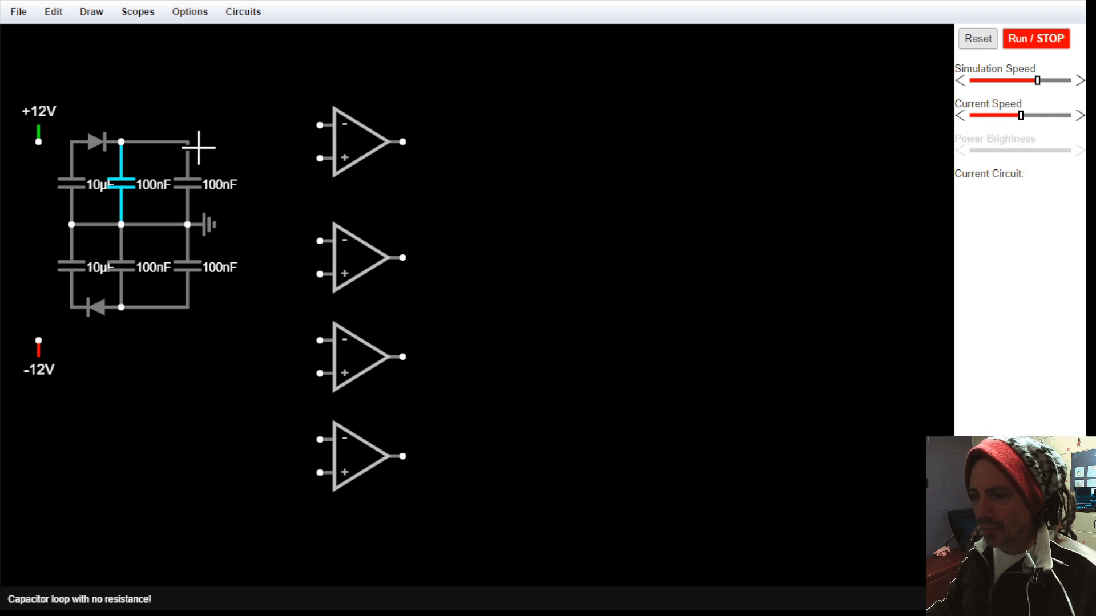
{"action": "left_click_drag", "start_coordinate": [189, 140], "coordinate": [220, 91]}
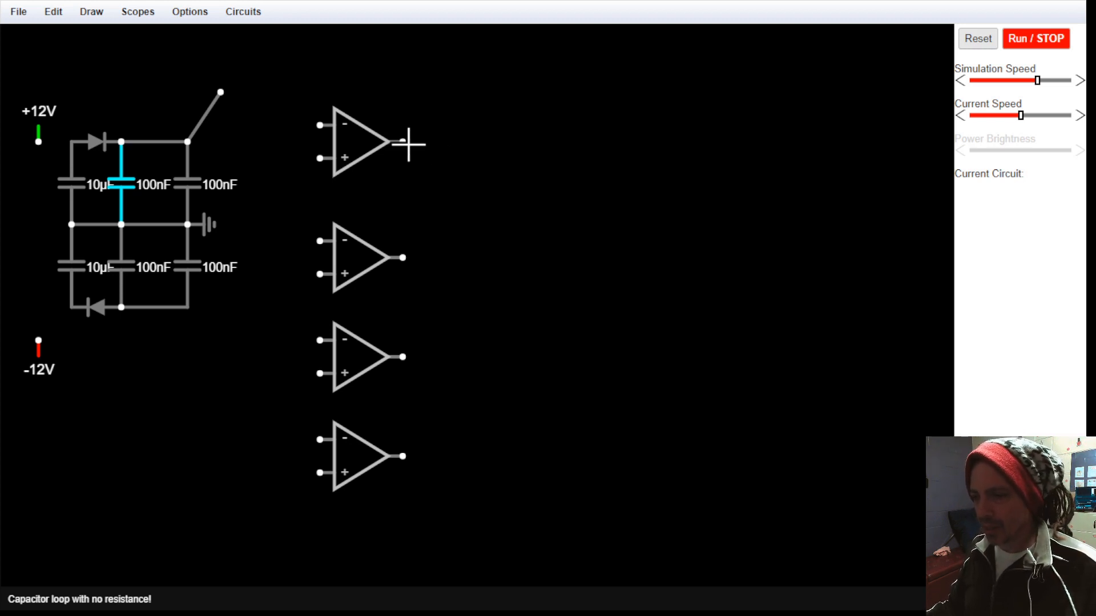
{"action": "double_click", "coordinate": [362, 137]}
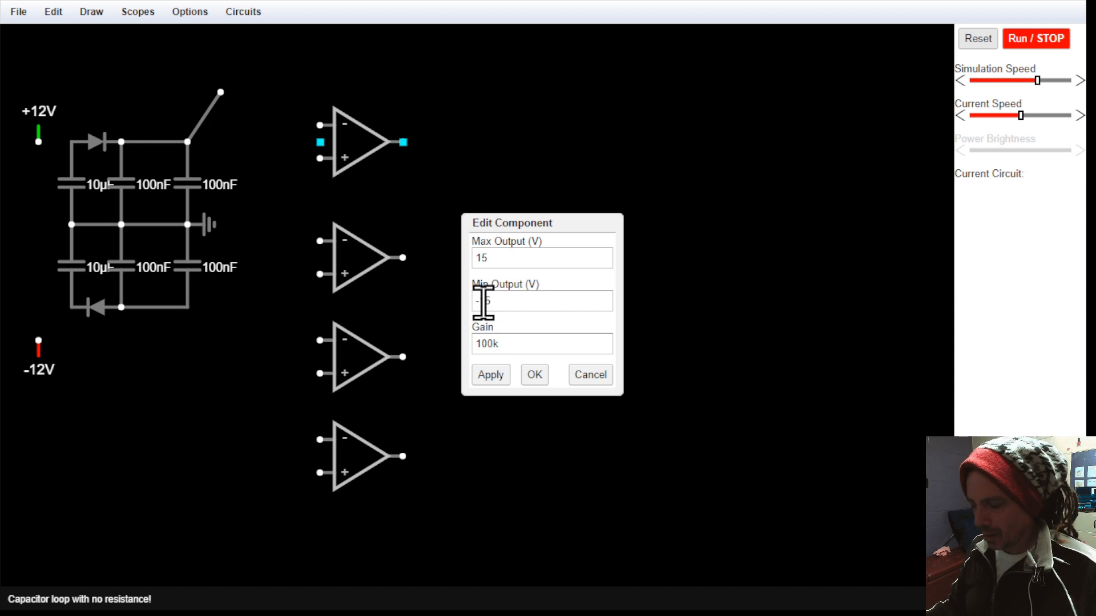
{"action": "left_click", "coordinate": [606, 379]}
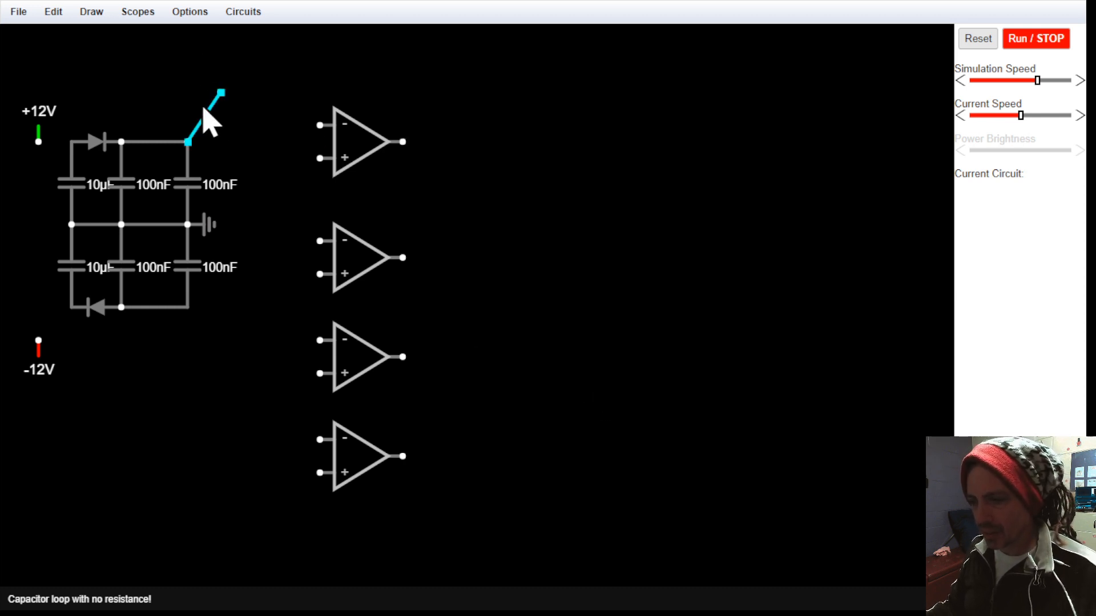
{"action": "key", "text": "Delete"}
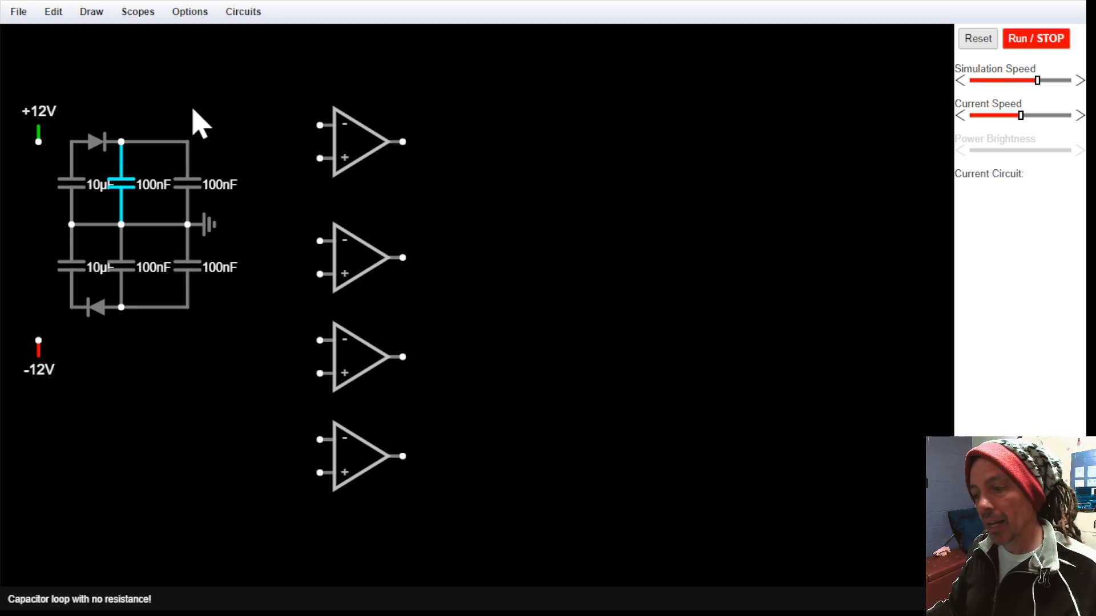
Place a text label above the capacitor network and make it read "input"
{"action": "key", "text": "w"}
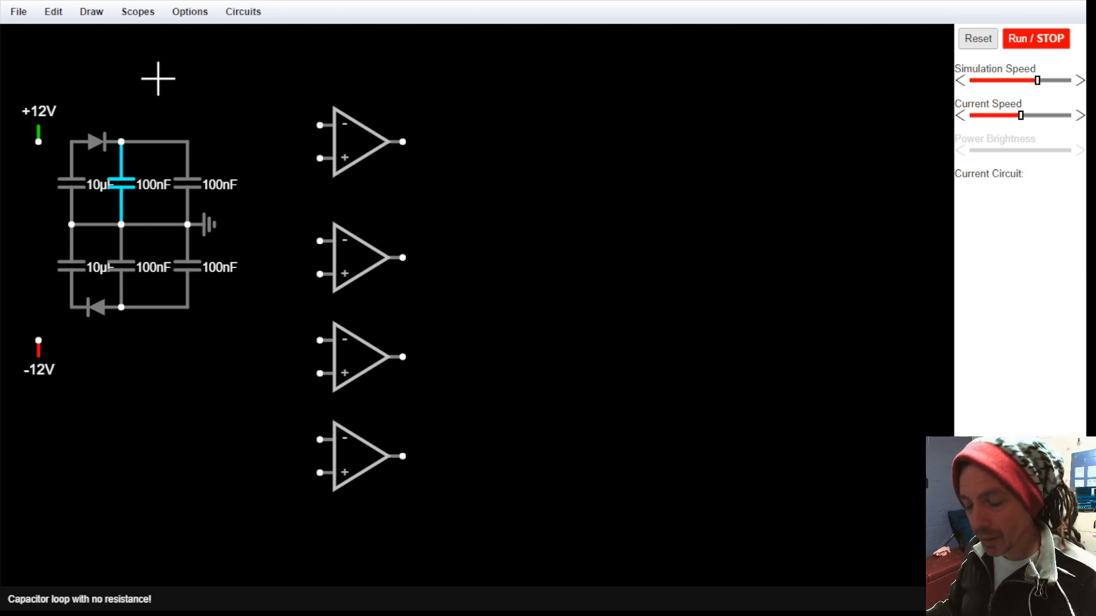
{"action": "left_click", "coordinate": [159, 63]}
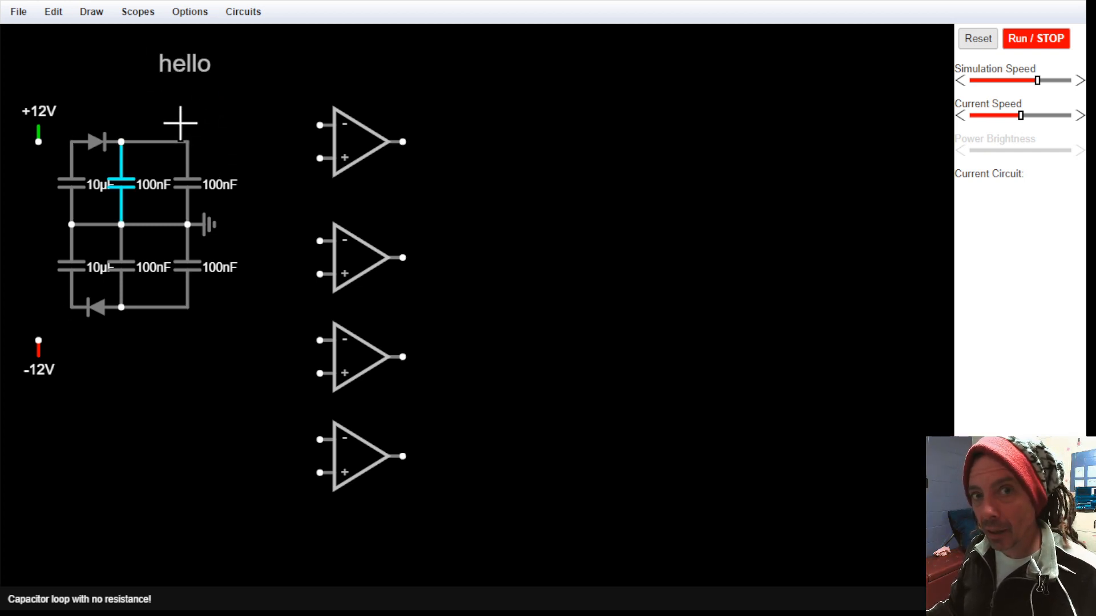
{"action": "double_click", "coordinate": [189, 65]}
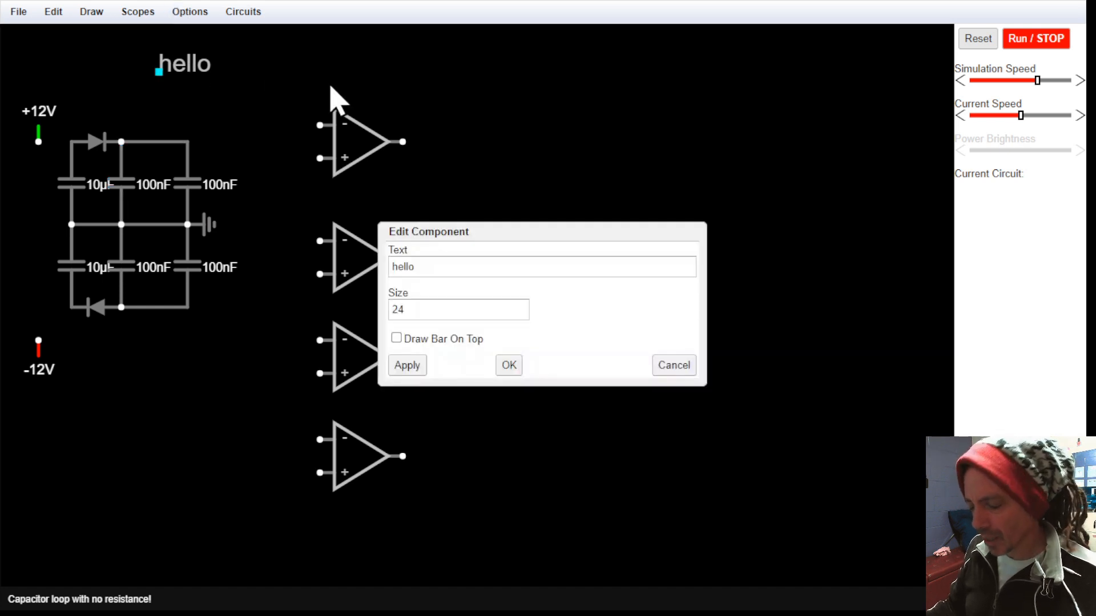
{"action": "key", "text": "Return"}
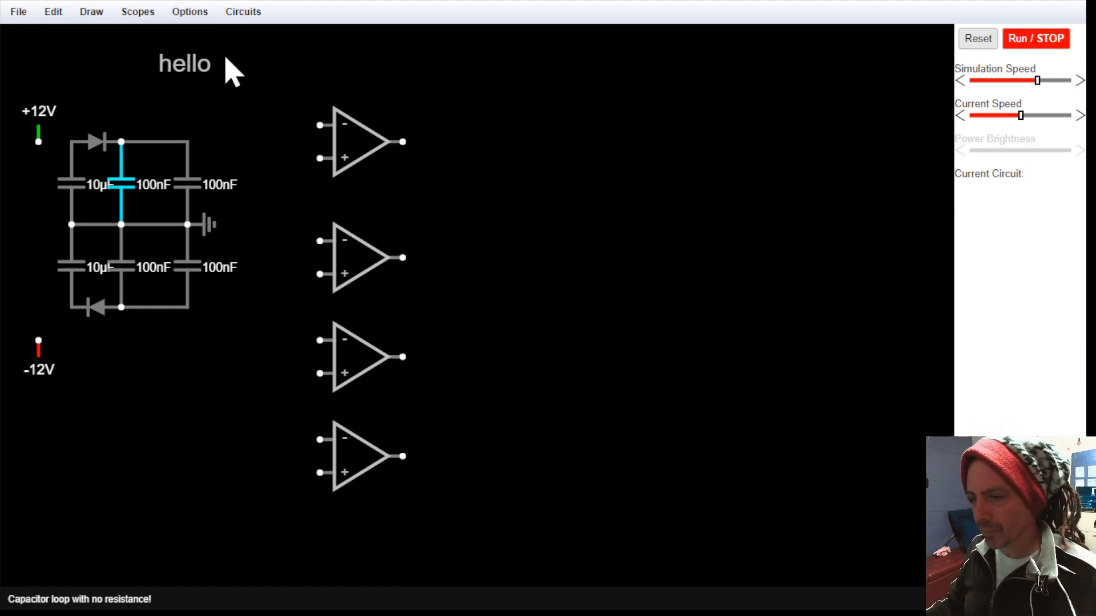
{"action": "double_click", "coordinate": [191, 65]}
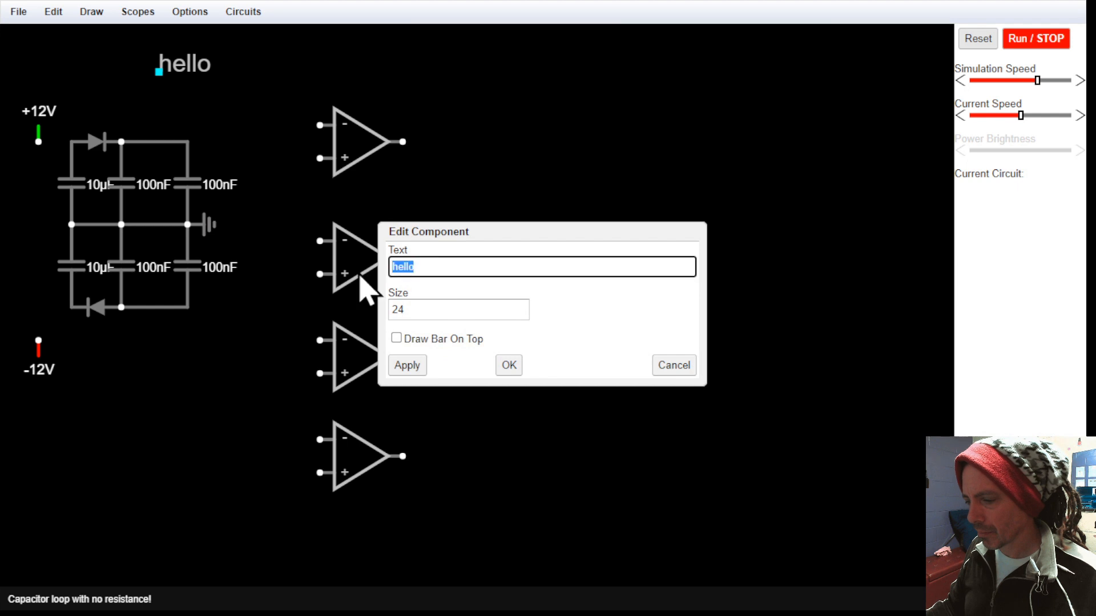
{"action": "key", "text": "Return"}
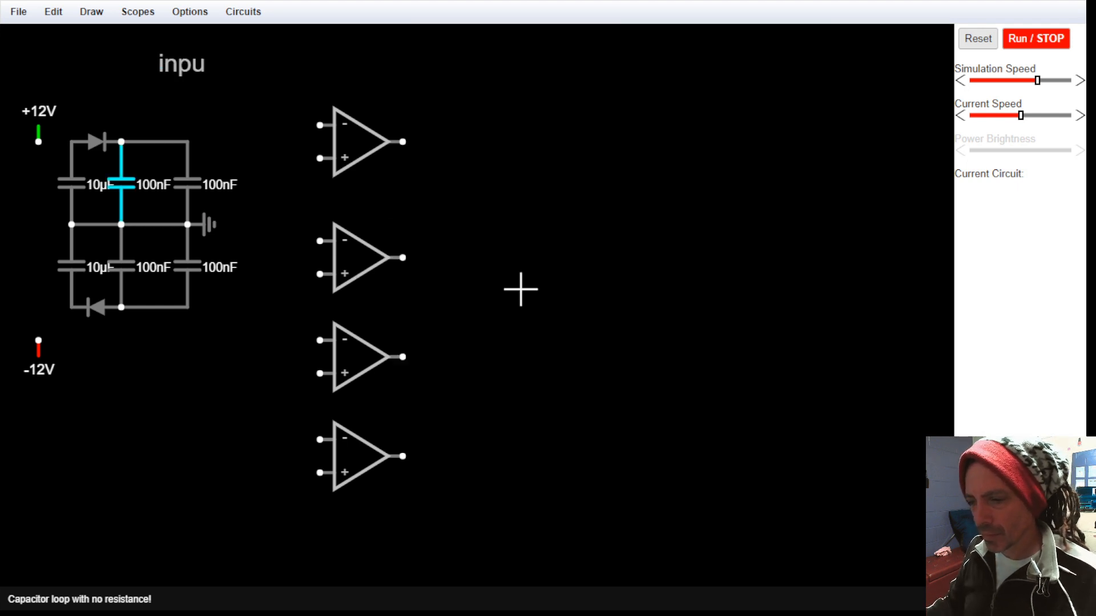
{"action": "double_click", "coordinate": [188, 68]}
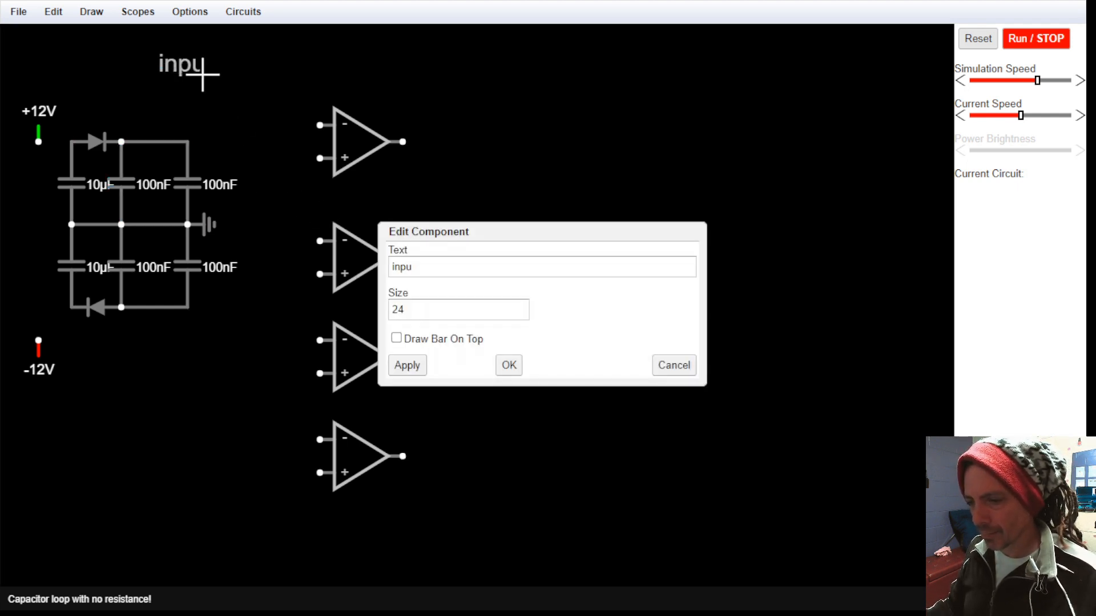
{"action": "left_click", "coordinate": [429, 267]}
{"action": "type", "text": "t"}
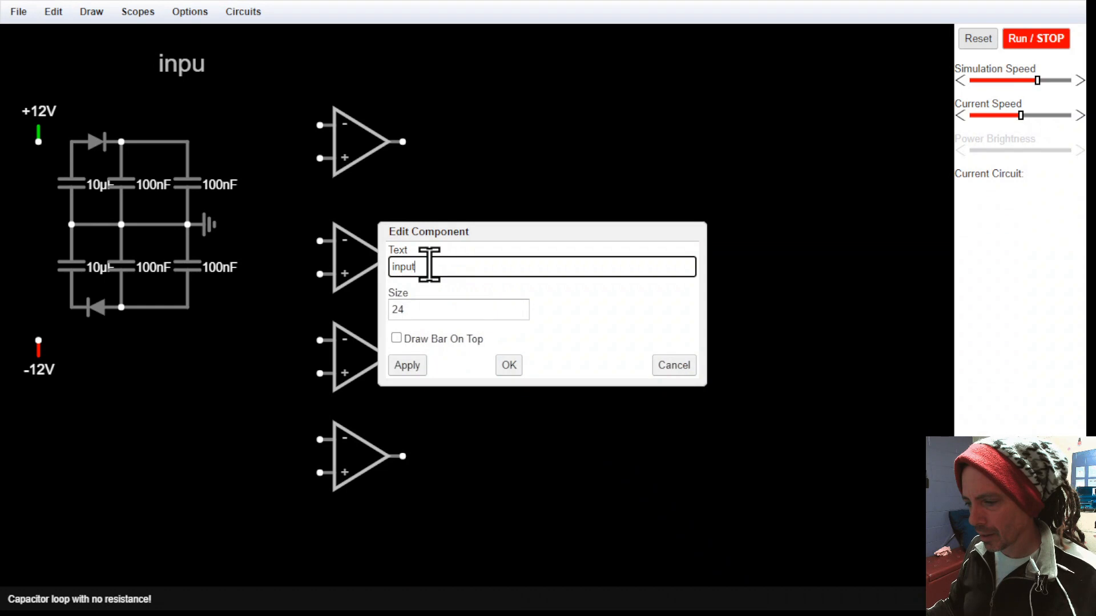
{"action": "left_click", "coordinate": [506, 368]}
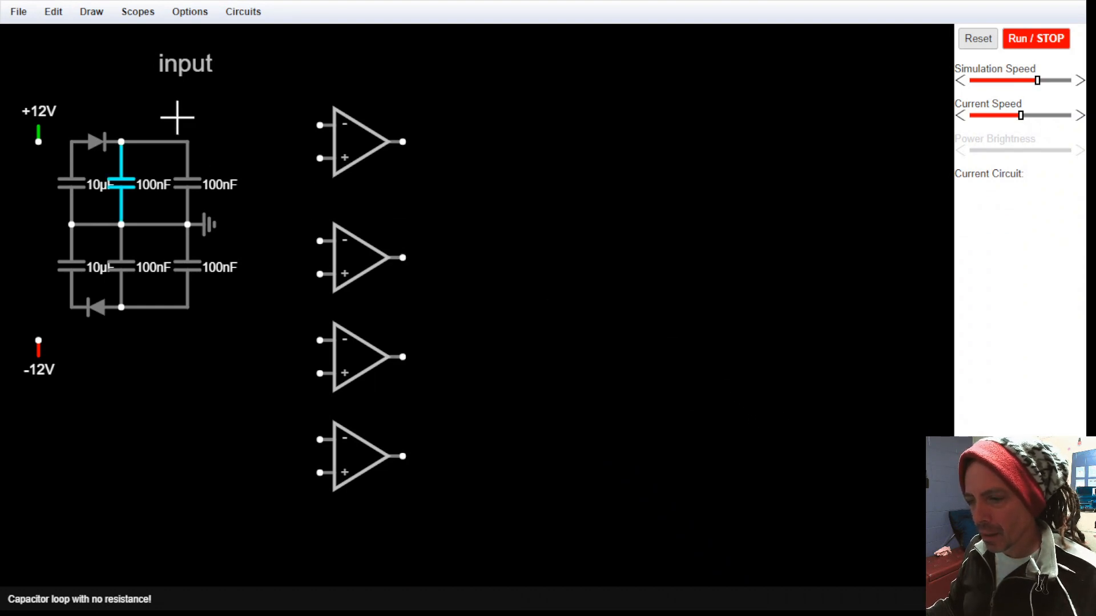
Wire a stepped line from below the input label to the top op-amp's non-inverting input, then shift all four op-amps to the right
{"action": "mouse_move", "coordinate": [194, 88]}
{"action": "left_mouse_down"}
{"action": "mouse_move", "coordinate": [245, 90]}
{"action": "mouse_move", "coordinate": [249, 154]}
{"action": "mouse_move", "coordinate": [238, 158]}
{"action": "mouse_move", "coordinate": [313, 161]}
{"action": "left_mouse_up"}
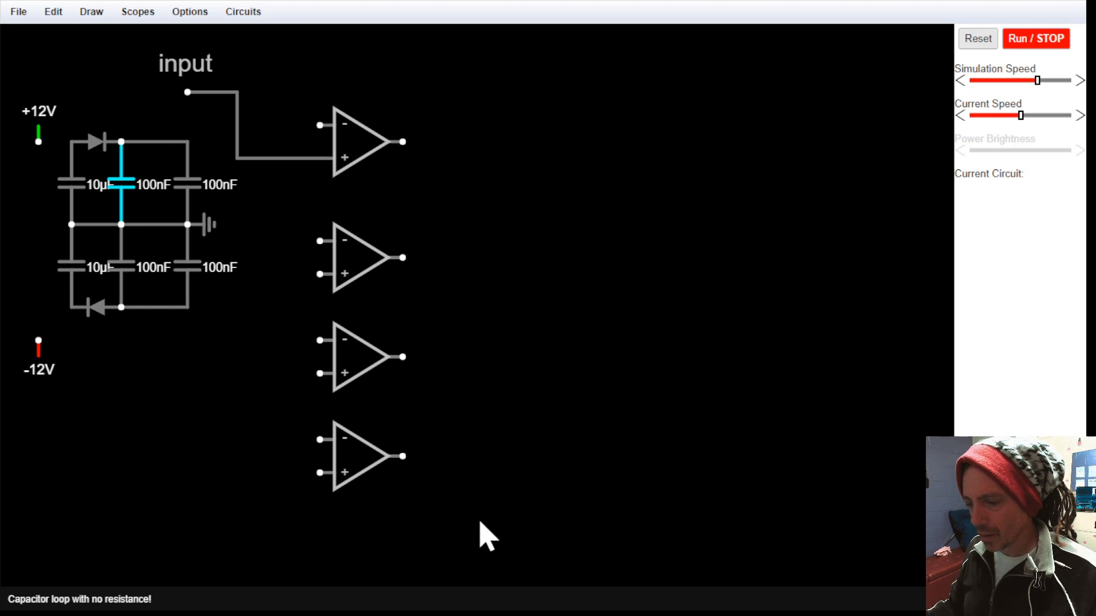
{"action": "left_click_drag", "start_coordinate": [482, 519], "coordinate": [303, 114]}
{"action": "left_click_drag", "start_coordinate": [351, 140], "coordinate": [469, 144]}
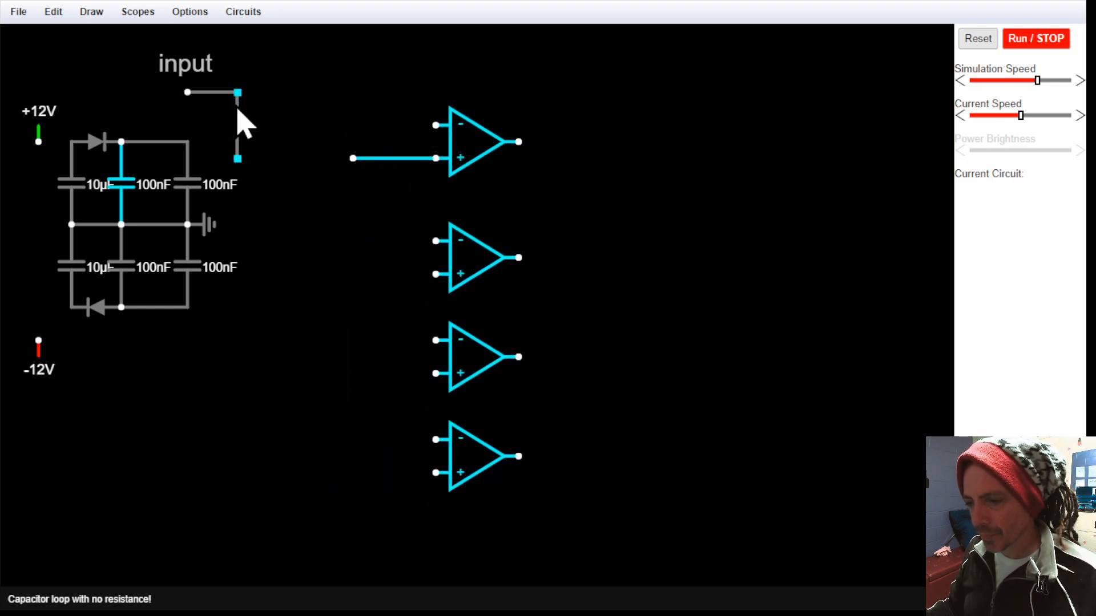
Move the loose input wire segments and the input label right so the stepped line rejoins the top op-amp's non-inverting input wire
{"action": "left_click_drag", "start_coordinate": [238, 109], "coordinate": [272, 118]}
{"action": "left_click_drag", "start_coordinate": [290, 202], "coordinate": [244, 82]}
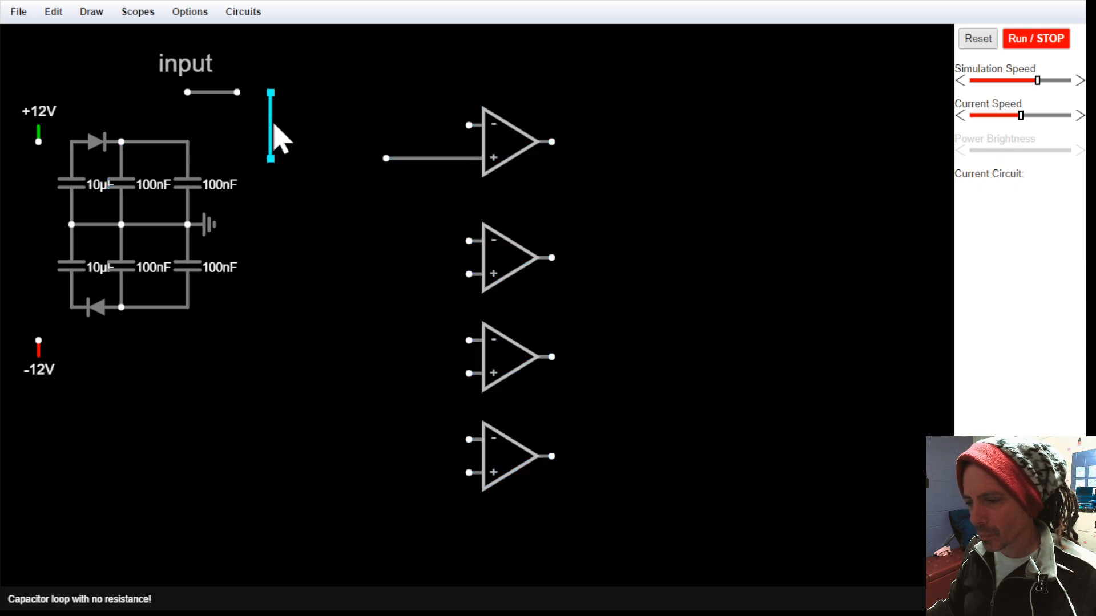
{"action": "left_click_drag", "start_coordinate": [276, 139], "coordinate": [399, 140]}
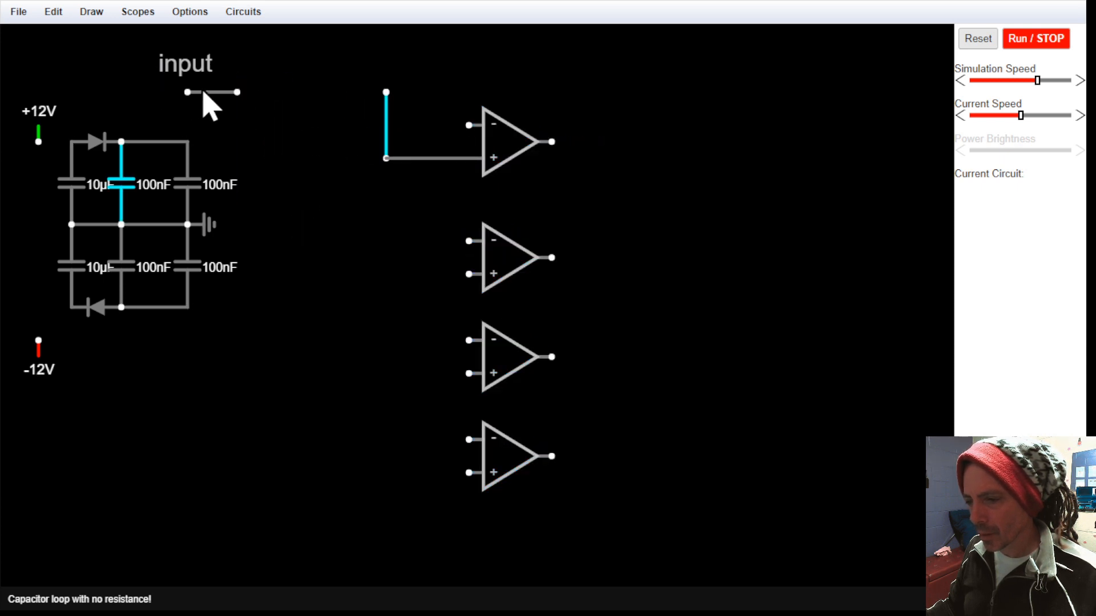
{"action": "left_click_drag", "start_coordinate": [206, 87], "coordinate": [283, 97]}
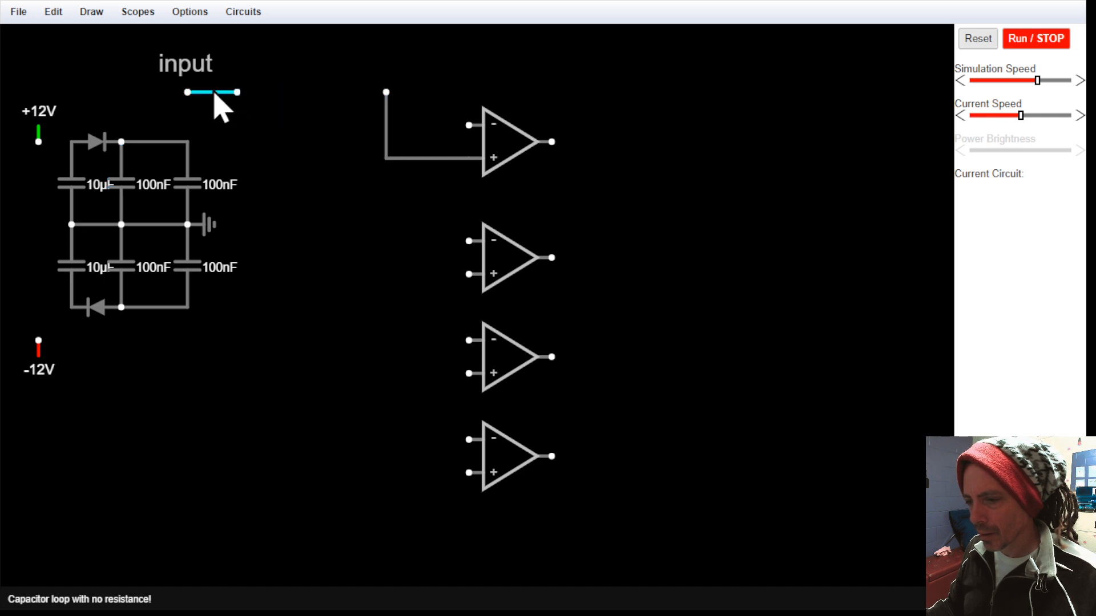
{"action": "left_click_drag", "start_coordinate": [213, 91], "coordinate": [330, 97]}
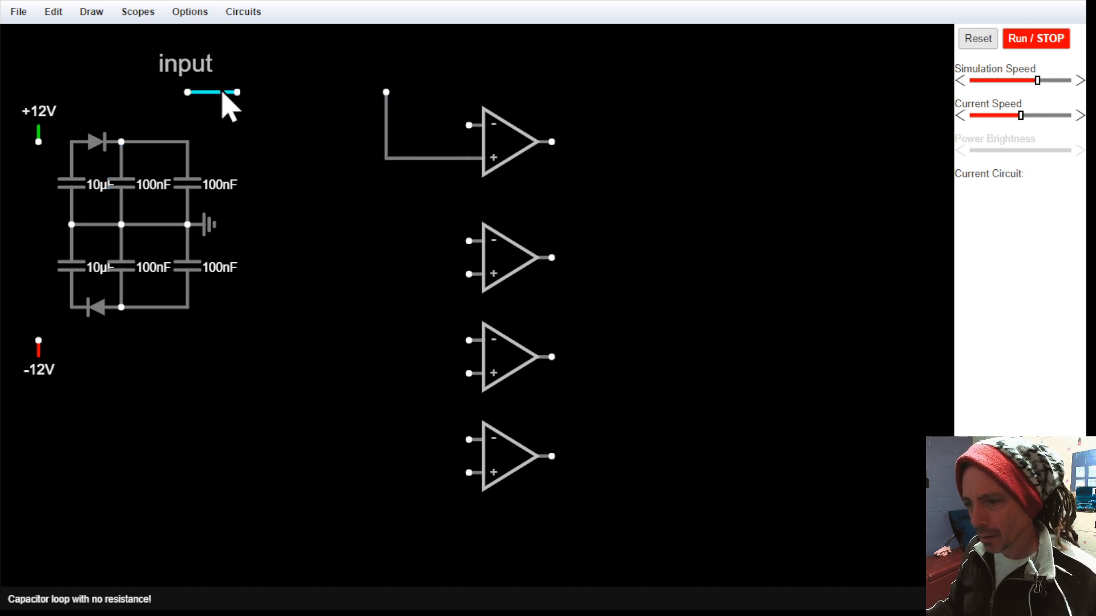
{"action": "left_click_drag", "start_coordinate": [228, 93], "coordinate": [380, 105]}
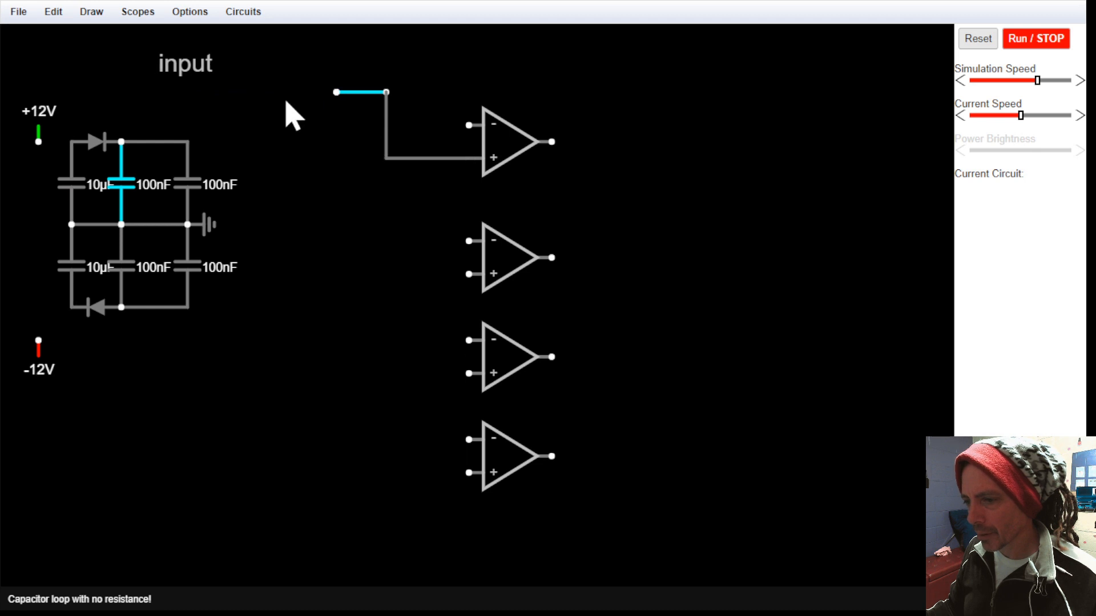
{"action": "left_click_drag", "start_coordinate": [180, 69], "coordinate": [335, 67]}
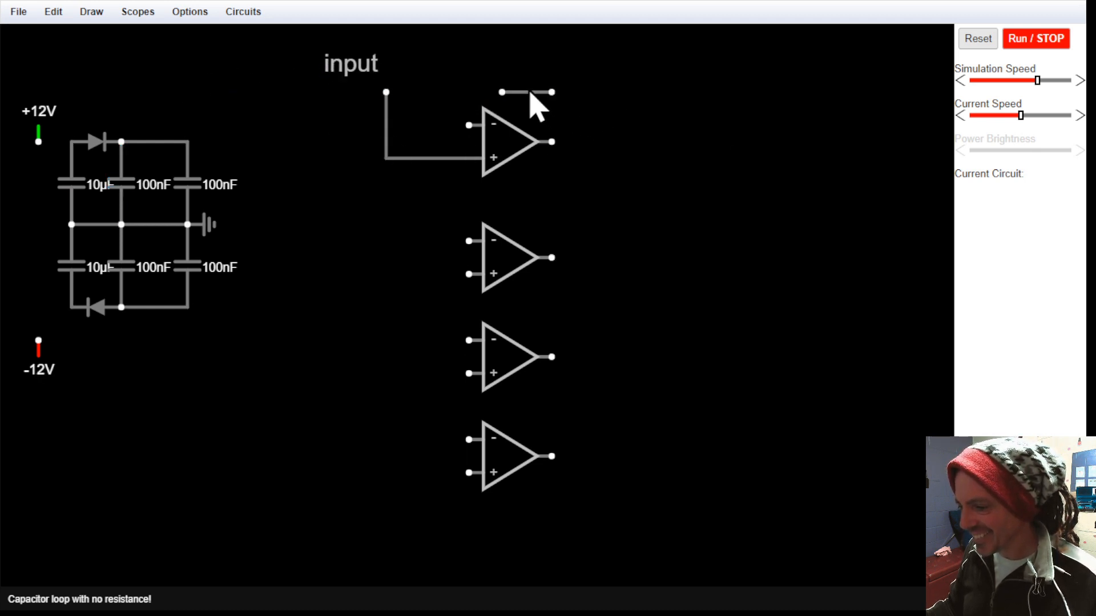
{"action": "left_click_drag", "start_coordinate": [519, 105], "coordinate": [363, 114]}
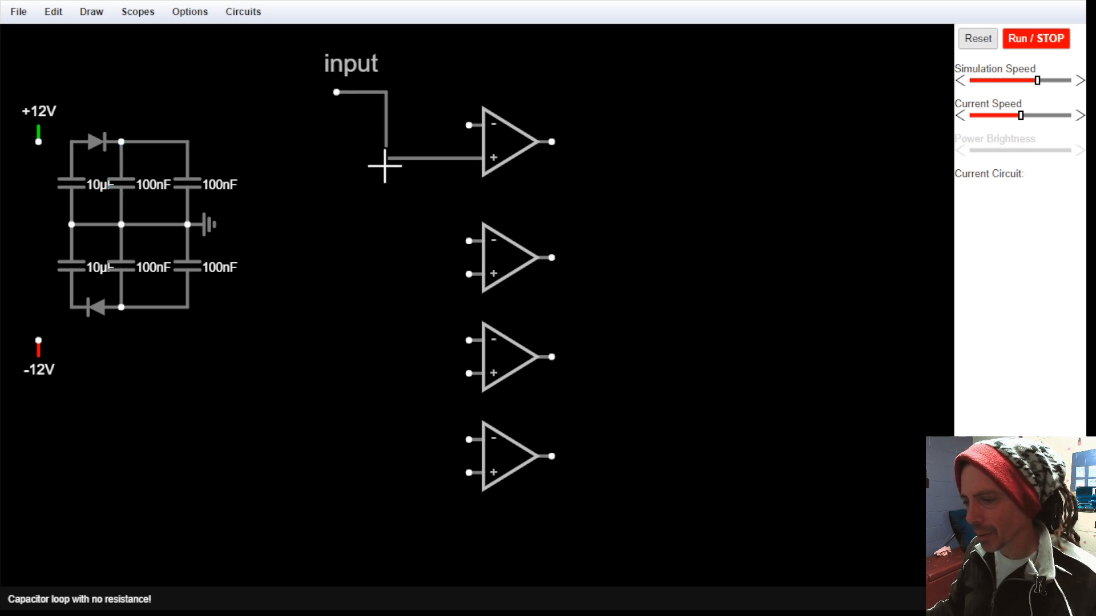
Extend the input line downward and branch it to the non-inverting inputs of the three lower op-amps
{"action": "mouse_move", "coordinate": [386, 156]}
{"action": "left_mouse_down"}
{"action": "mouse_move", "coordinate": [387, 275]}
{"action": "mouse_move", "coordinate": [468, 275]}
{"action": "left_mouse_up"}
{"action": "left_click_drag", "start_coordinate": [387, 275], "coordinate": [473, 374]}
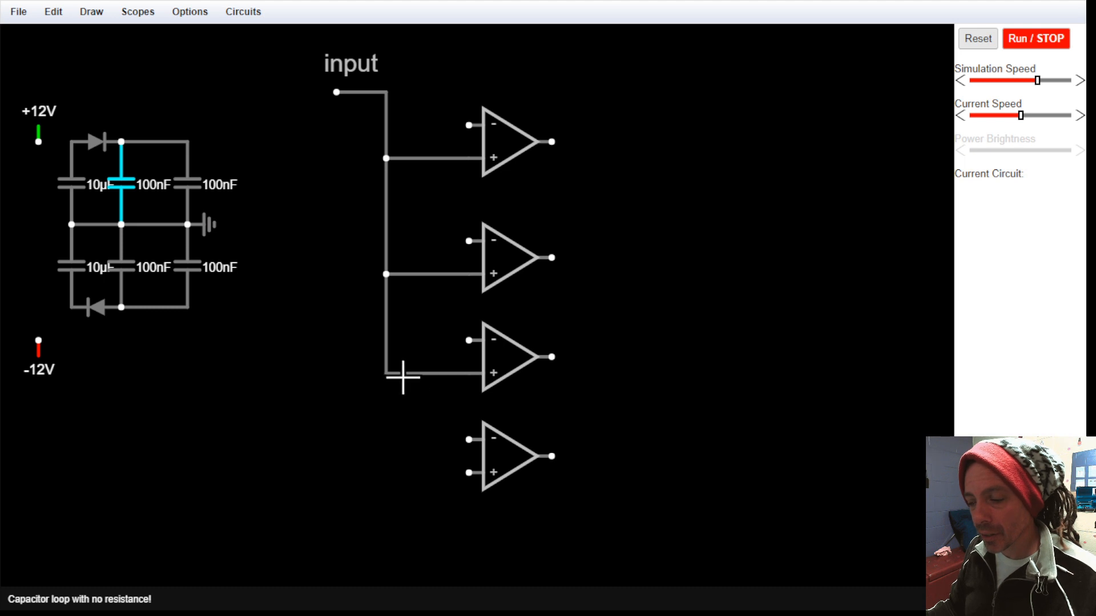
{"action": "left_click_drag", "start_coordinate": [384, 379], "coordinate": [469, 473]}
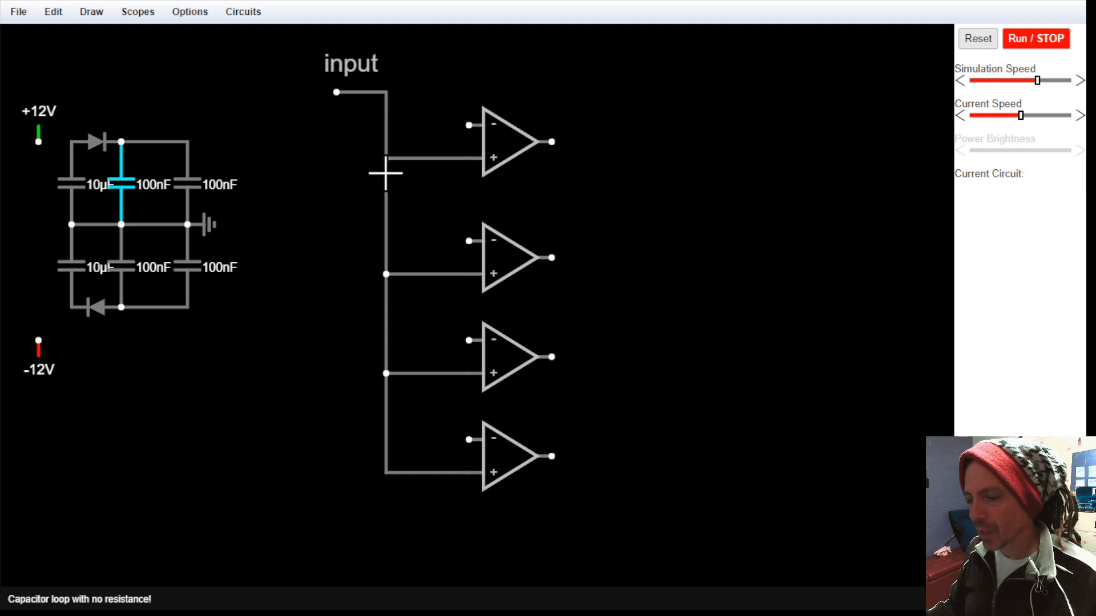
Move the input label to the left and add a resistor from the input line's free end down to a ground
{"action": "left_click_drag", "start_coordinate": [359, 71], "coordinate": [294, 67]}
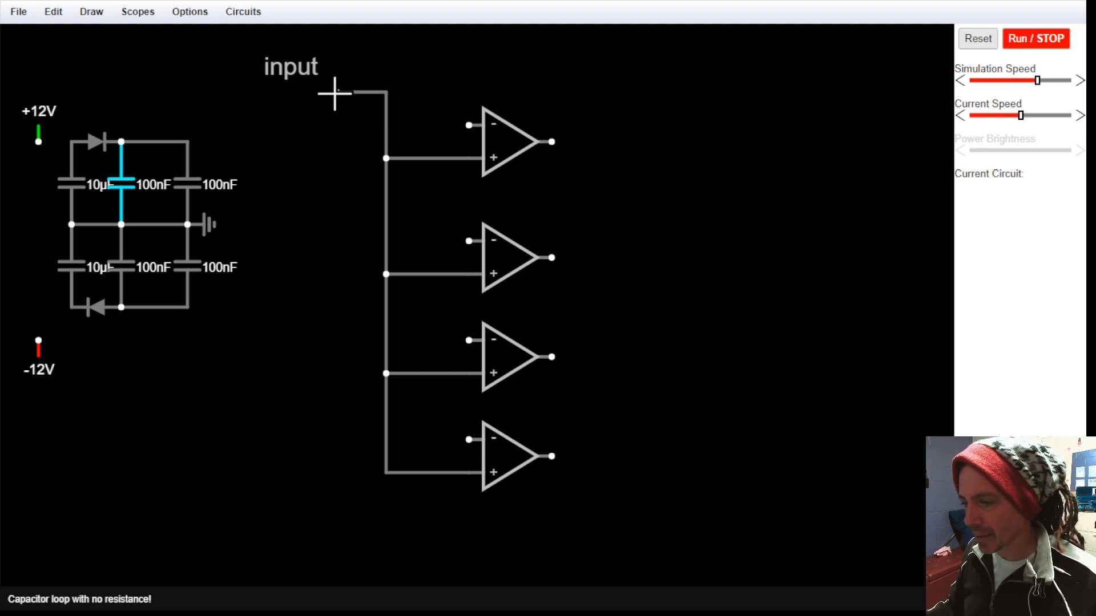
{"action": "left_click_drag", "start_coordinate": [334, 94], "coordinate": [336, 154]}
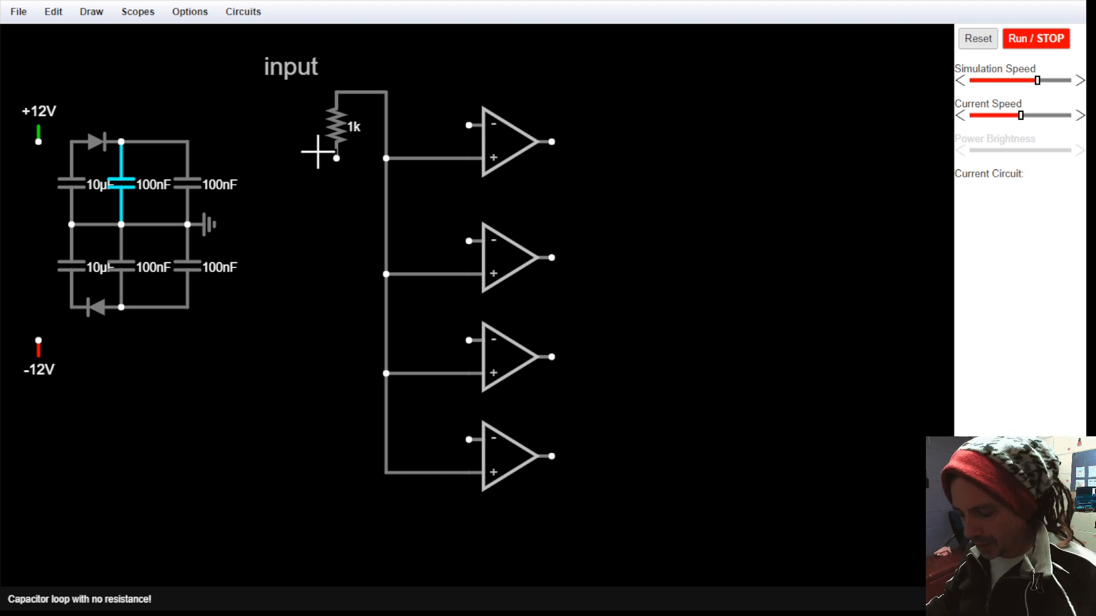
{"action": "left_click_drag", "start_coordinate": [336, 158], "coordinate": [337, 178]}
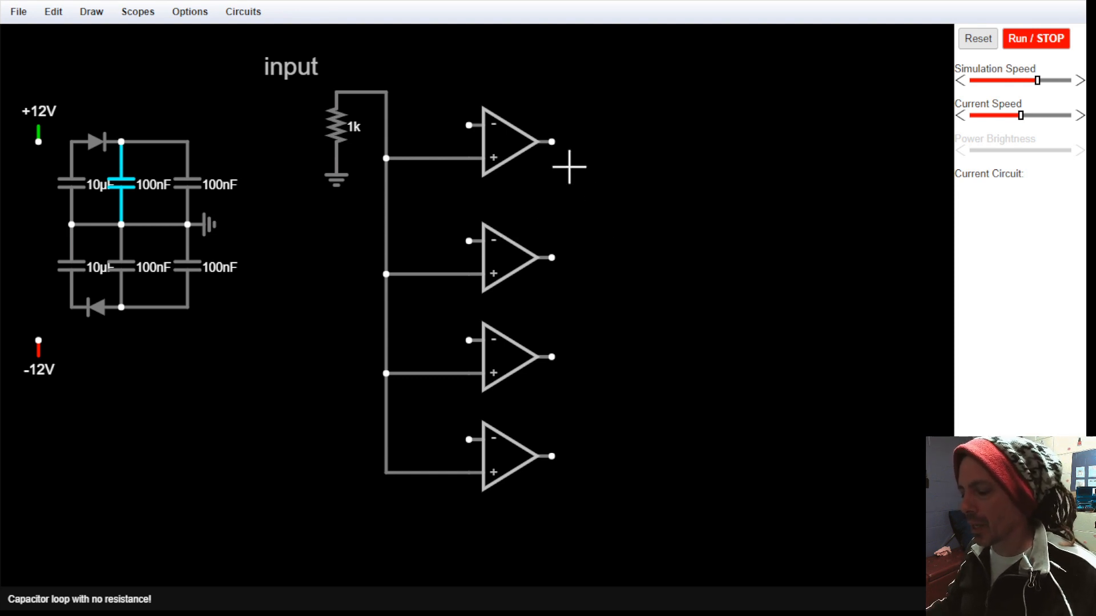
Set the input resistor to 100k and extend the input line a short way left beyond it
{"action": "left_click_drag", "start_coordinate": [337, 128], "coordinate": [335, 128]}
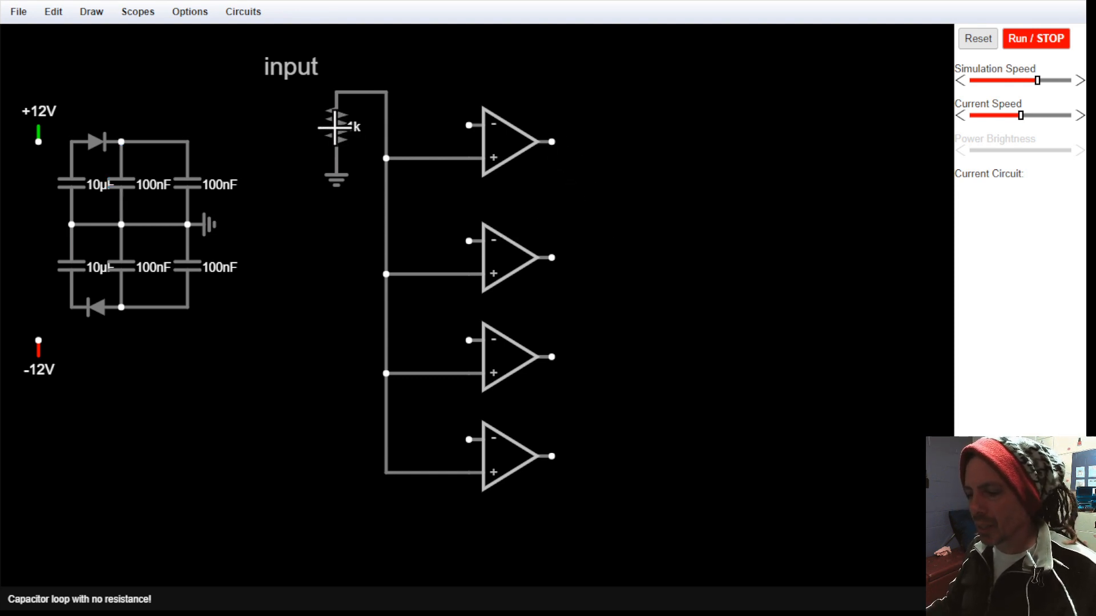
{"action": "double_click", "coordinate": [336, 127]}
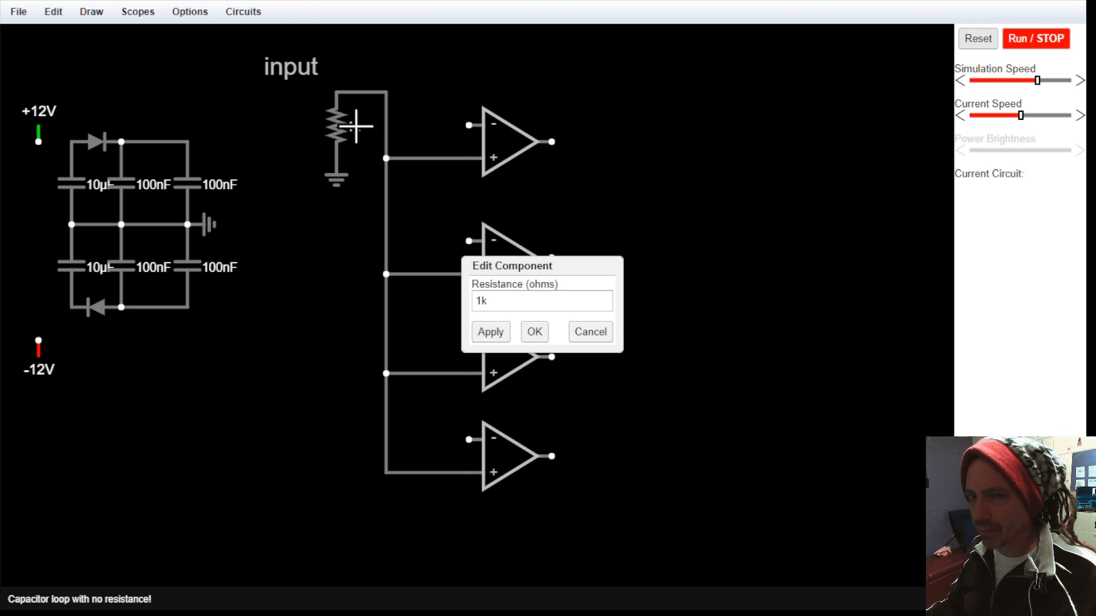
{"action": "left_click", "coordinate": [481, 301]}
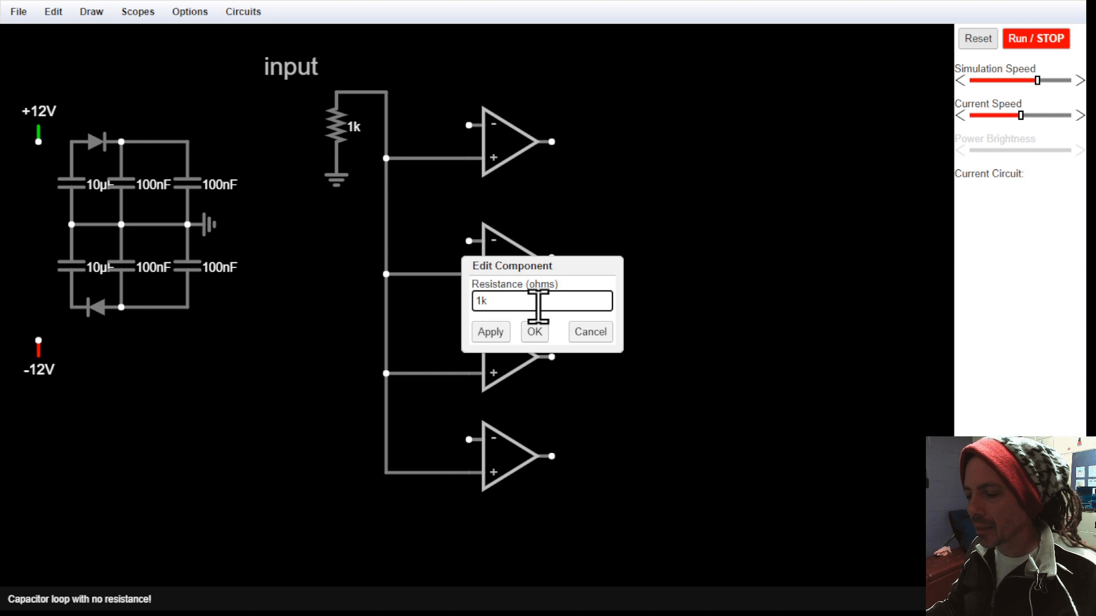
{"action": "type", "text": "00"}
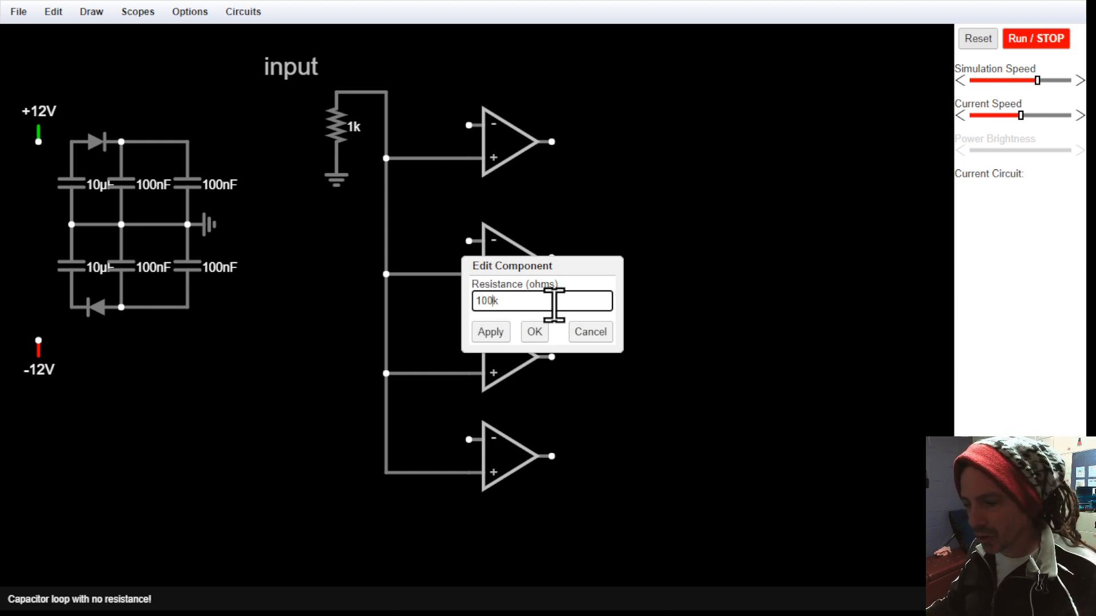
{"action": "left_click", "coordinate": [536, 334]}
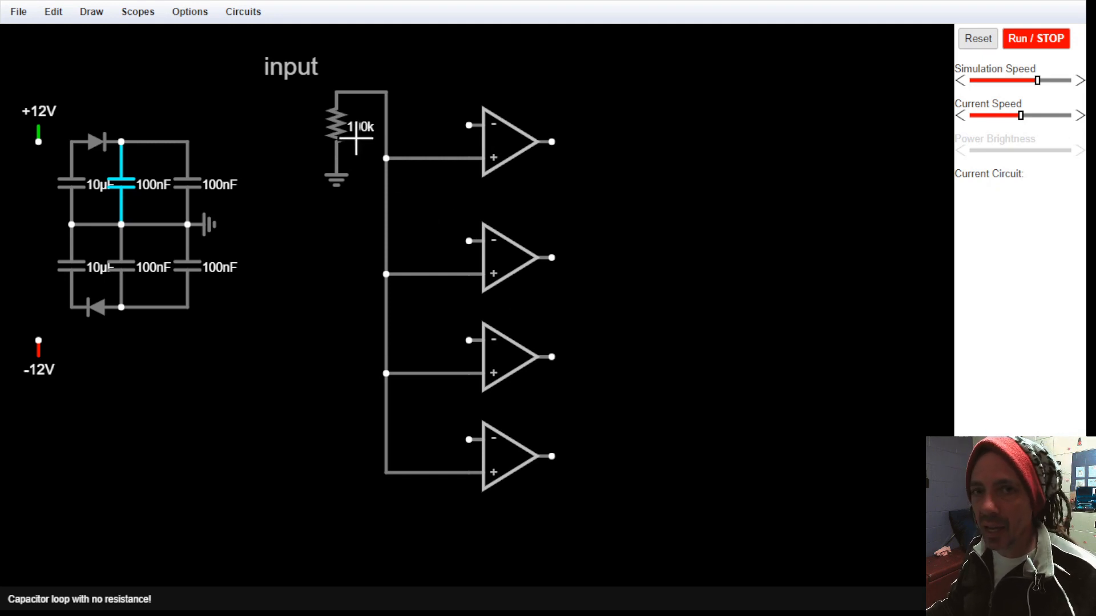
{"action": "left_click_drag", "start_coordinate": [356, 138], "coordinate": [319, 91]}
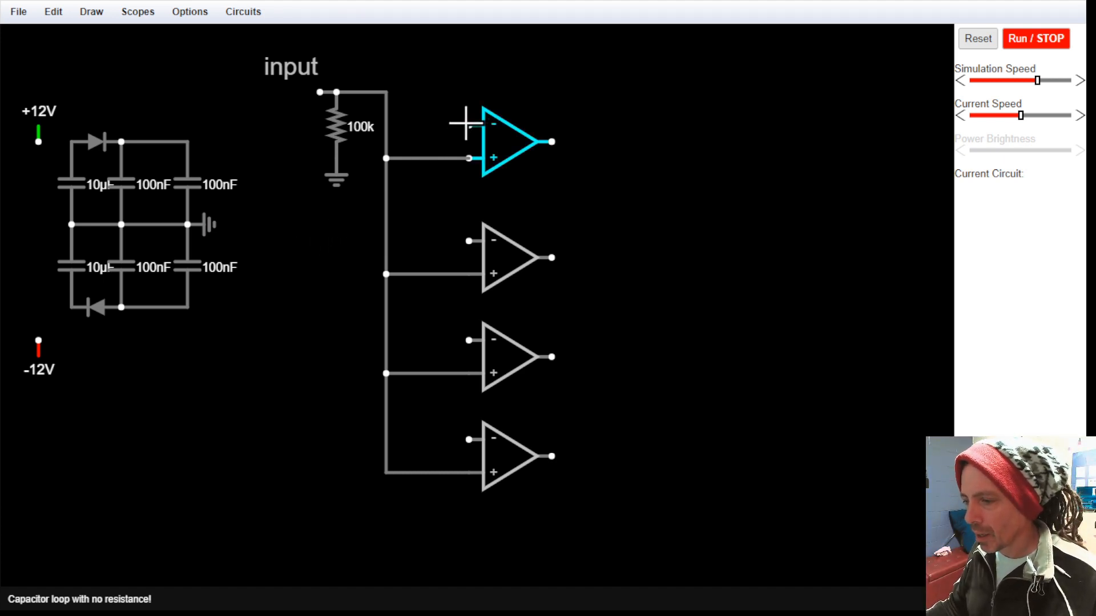
Wire a feedback loop over the top op-amp from its inverting input to its output
{"action": "left_click_drag", "start_coordinate": [466, 123], "coordinate": [469, 91]}
{"action": "mouse_move", "coordinate": [469, 92]}
{"action": "left_mouse_down"}
{"action": "mouse_move", "coordinate": [553, 92]}
{"action": "mouse_move", "coordinate": [552, 140]}
{"action": "left_mouse_up"}
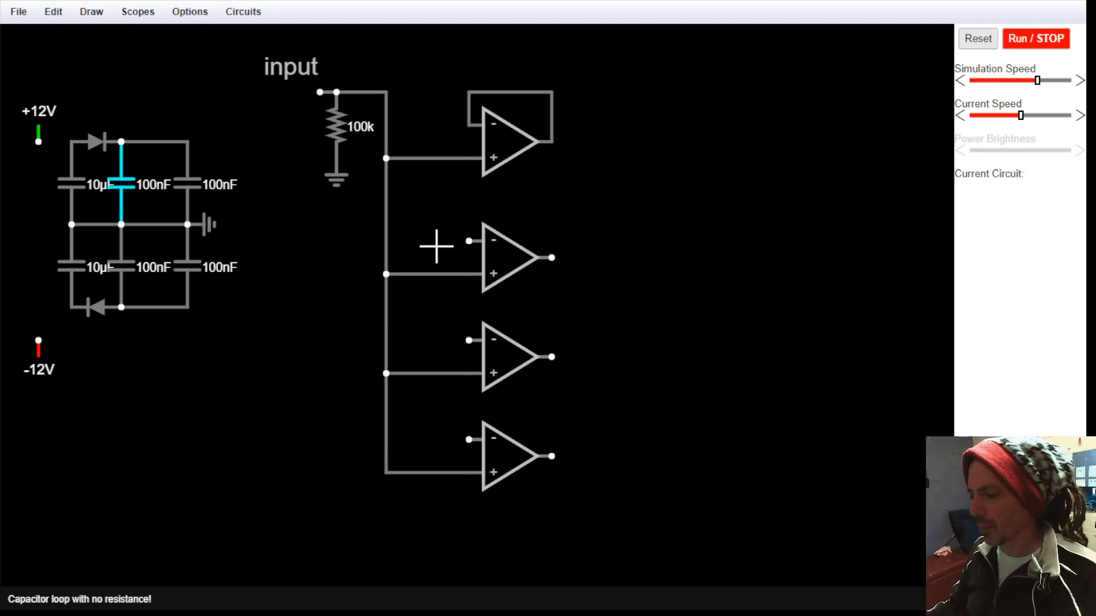
Wire feedback loops over the two middle op-amps, and move the bottom op-amp lower, reconnecting its non-inverting input to the input line
{"action": "left_click_drag", "start_coordinate": [469, 241], "coordinate": [557, 252]}
{"action": "mouse_move", "coordinate": [469, 340]}
{"action": "left_mouse_down"}
{"action": "mouse_move", "coordinate": [465, 300]}
{"action": "mouse_move", "coordinate": [553, 307]}
{"action": "mouse_move", "coordinate": [552, 357]}
{"action": "left_mouse_up"}
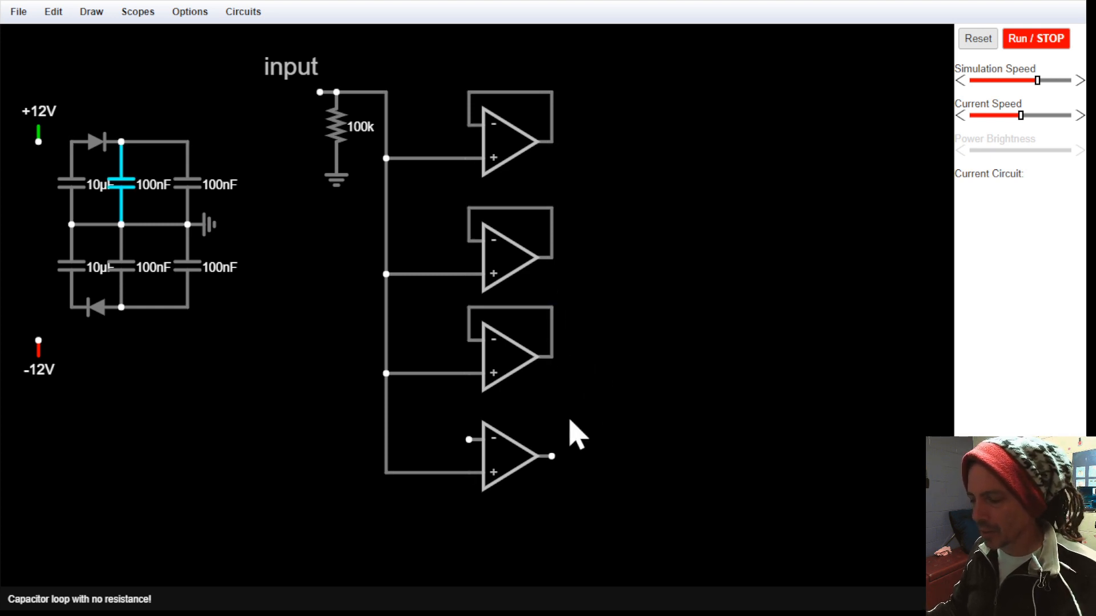
{"action": "left_click_drag", "start_coordinate": [506, 460], "coordinate": [510, 520]}
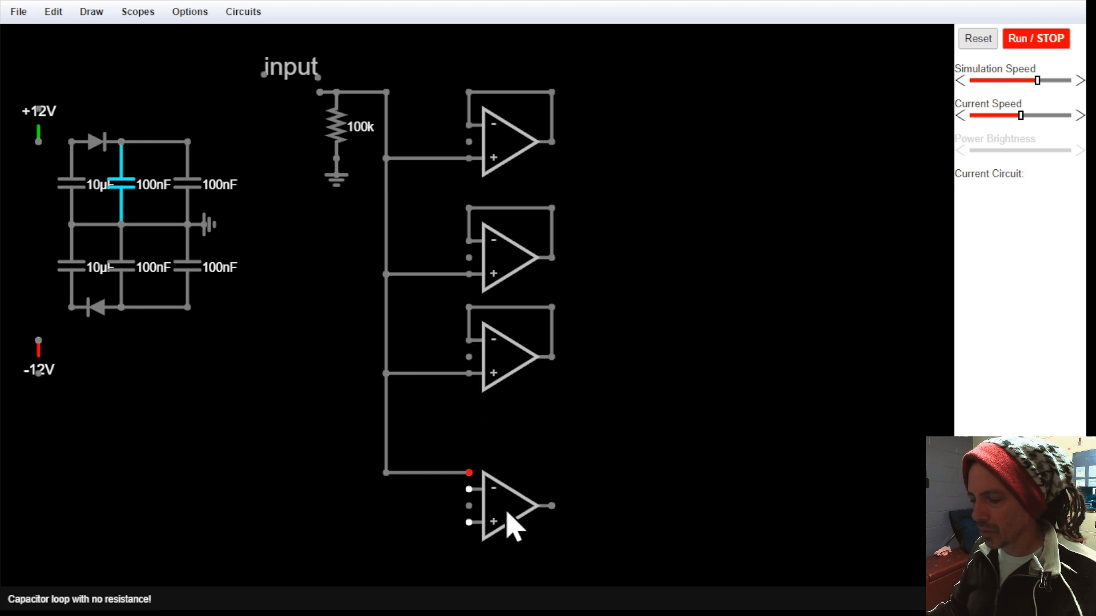
{"action": "left_click_drag", "start_coordinate": [445, 475], "coordinate": [445, 523]}
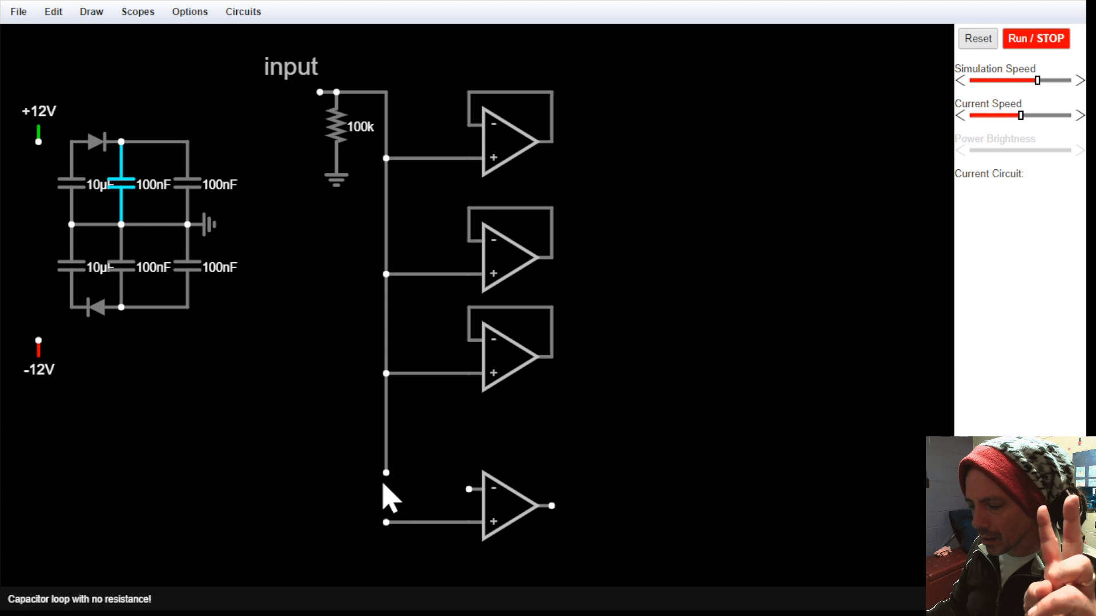
{"action": "left_click_drag", "start_coordinate": [386, 479], "coordinate": [386, 521]}
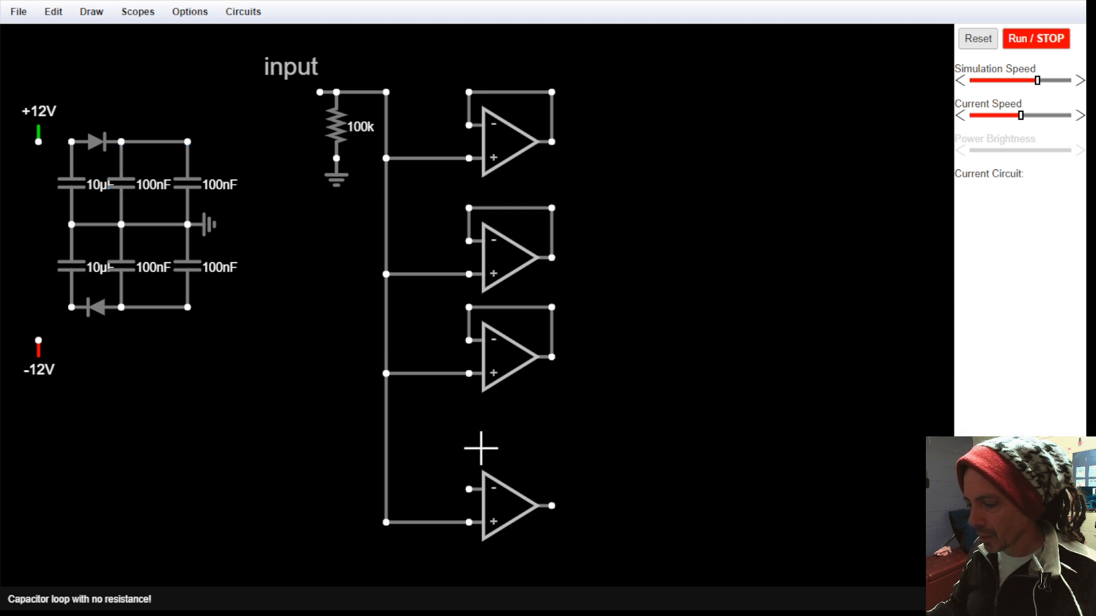
Place two parallel LEDs facing opposite directions above the bottom op-amp and wire them between its inverting input and output
{"action": "mouse_move", "coordinate": [469, 441]}
{"action": "left_mouse_down"}
{"action": "mouse_move", "coordinate": [551, 440]}
{"action": "mouse_move", "coordinate": [470, 457]}
{"action": "left_mouse_up"}
{"action": "key", "text": "d"}
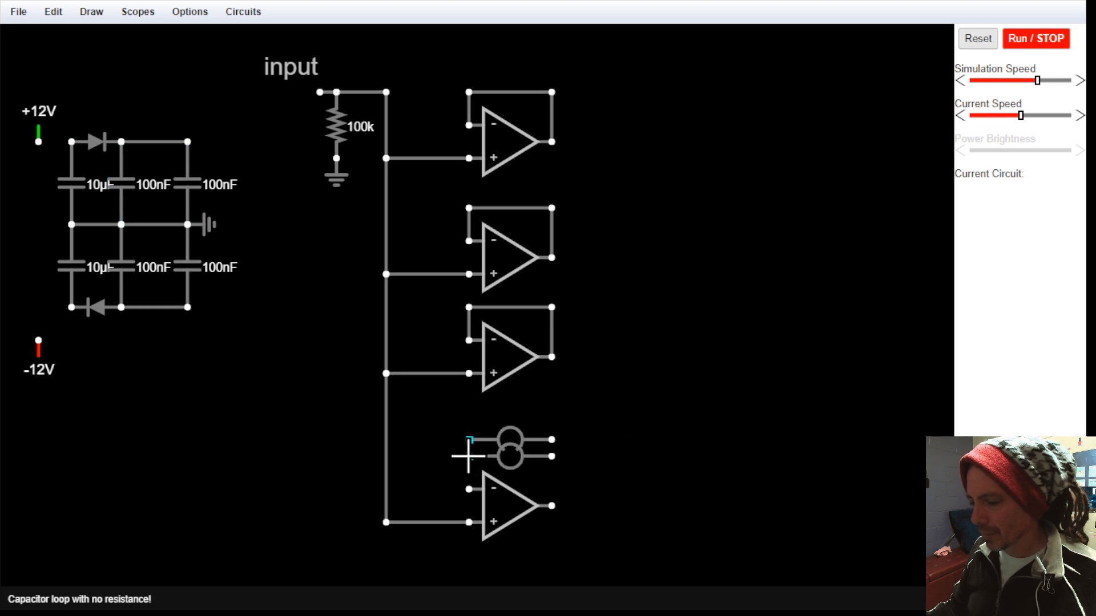
{"action": "left_click_drag", "start_coordinate": [469, 456], "coordinate": [469, 489]}
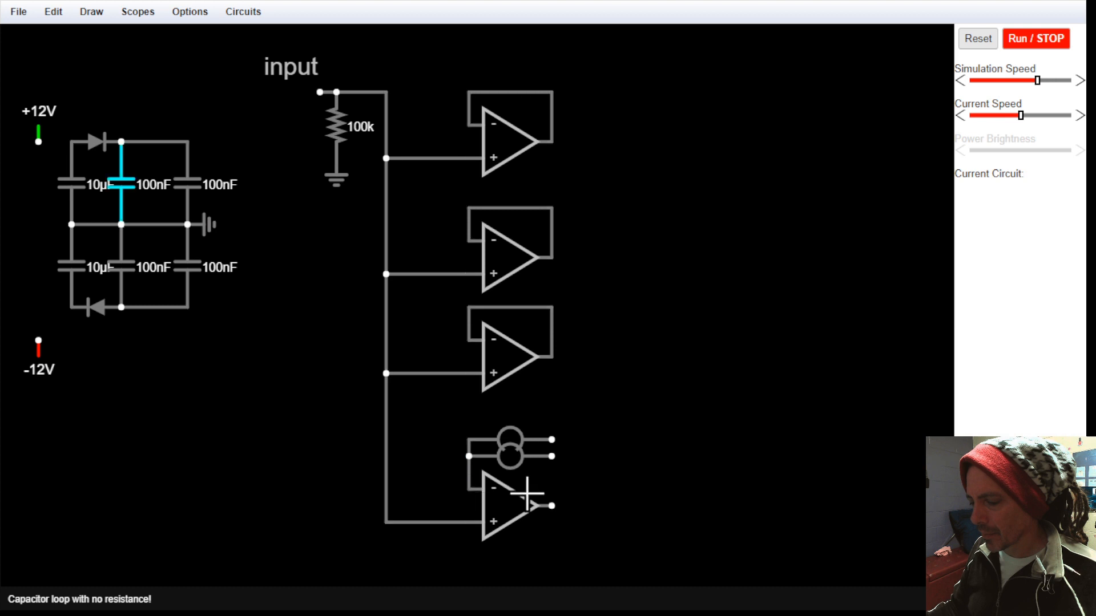
{"action": "left_click_drag", "start_coordinate": [552, 506], "coordinate": [550, 447]}
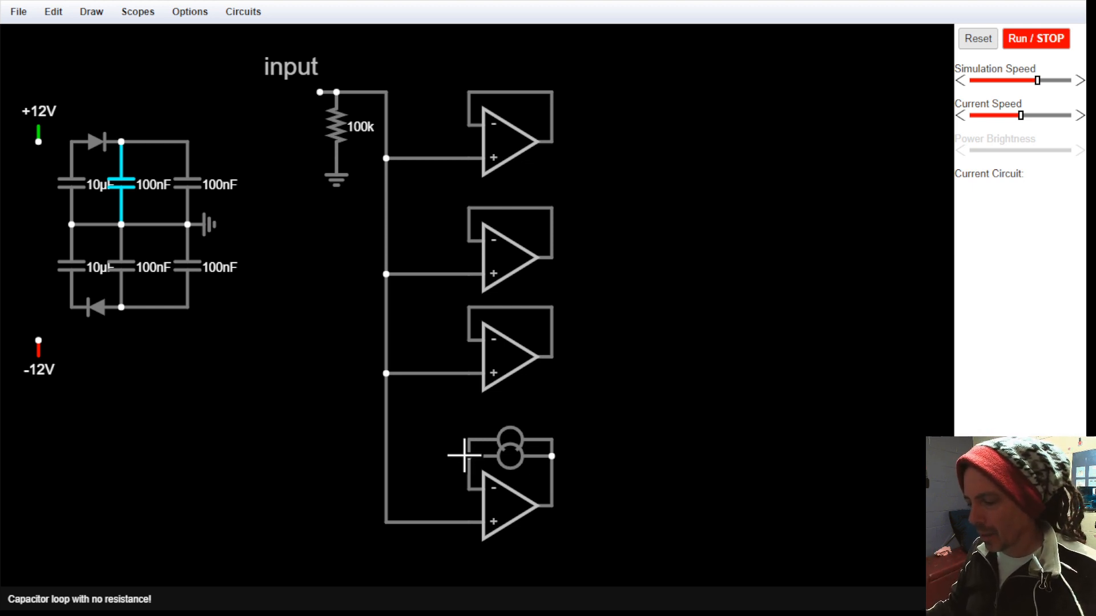
Add a grounded 1k resistor at the bottom op-amp's inverting node, and raise the upper LED clear of the lower one with its wiring reconnected
{"action": "left_click_drag", "start_coordinate": [469, 455], "coordinate": [440, 456], "text": "ctrl"}
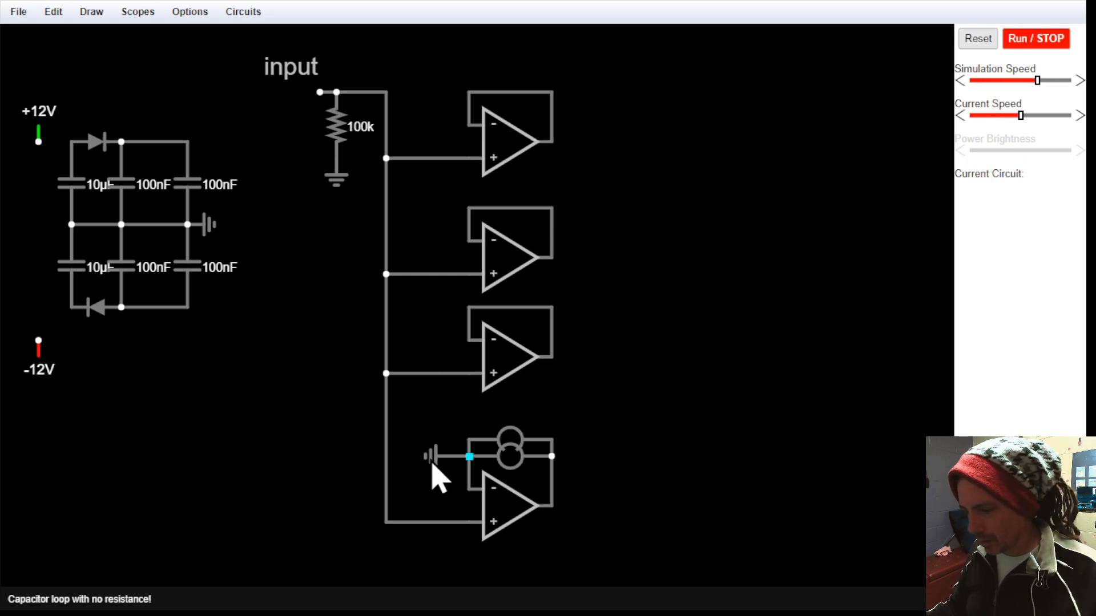
{"action": "double_click", "coordinate": [432, 455]}
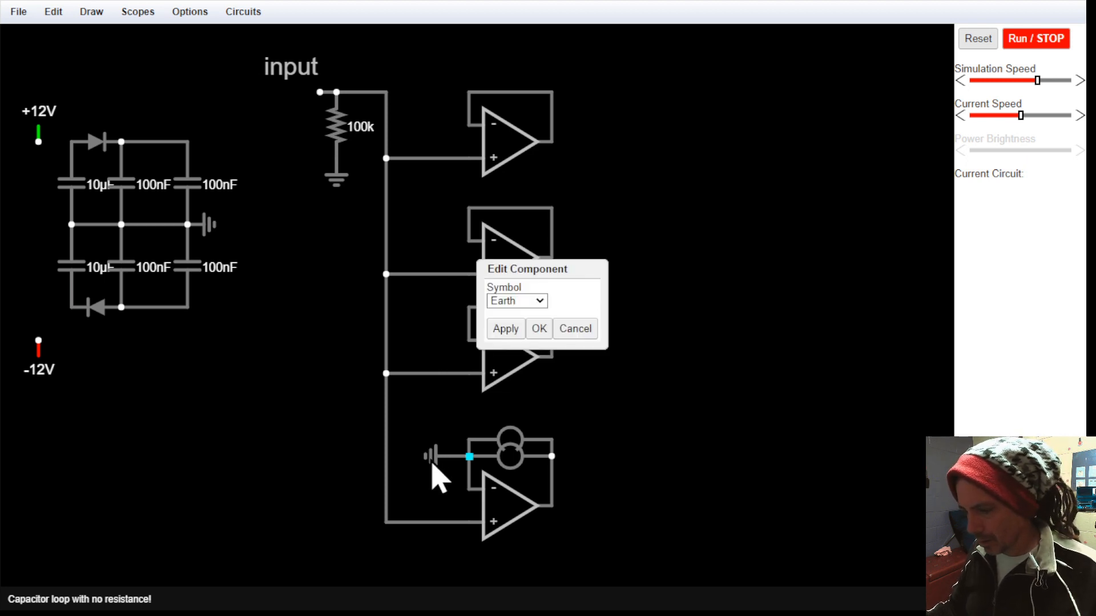
{"action": "left_click", "coordinate": [574, 331]}
{"action": "left_click_drag", "start_coordinate": [429, 474], "coordinate": [264, 448]}
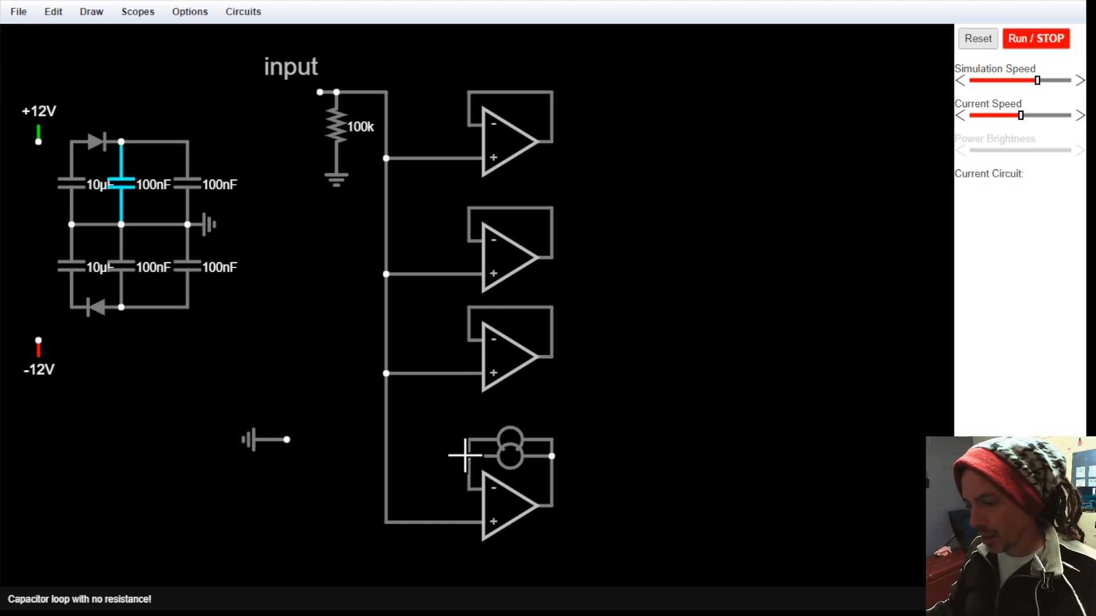
{"action": "left_click_drag", "start_coordinate": [469, 454], "coordinate": [420, 456]}
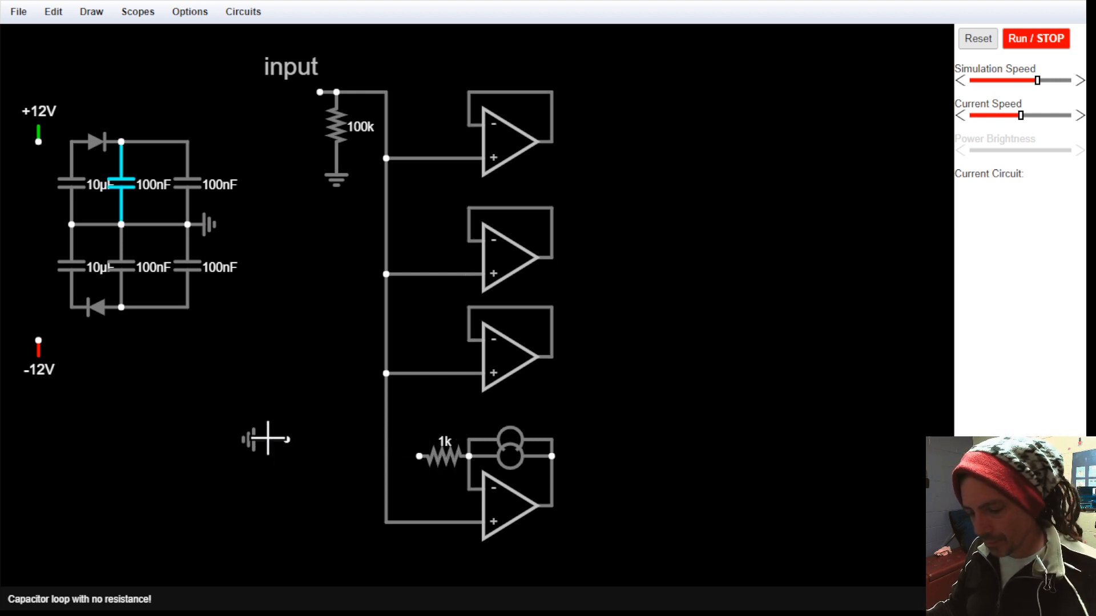
{"action": "left_click_drag", "start_coordinate": [269, 440], "coordinate": [417, 472]}
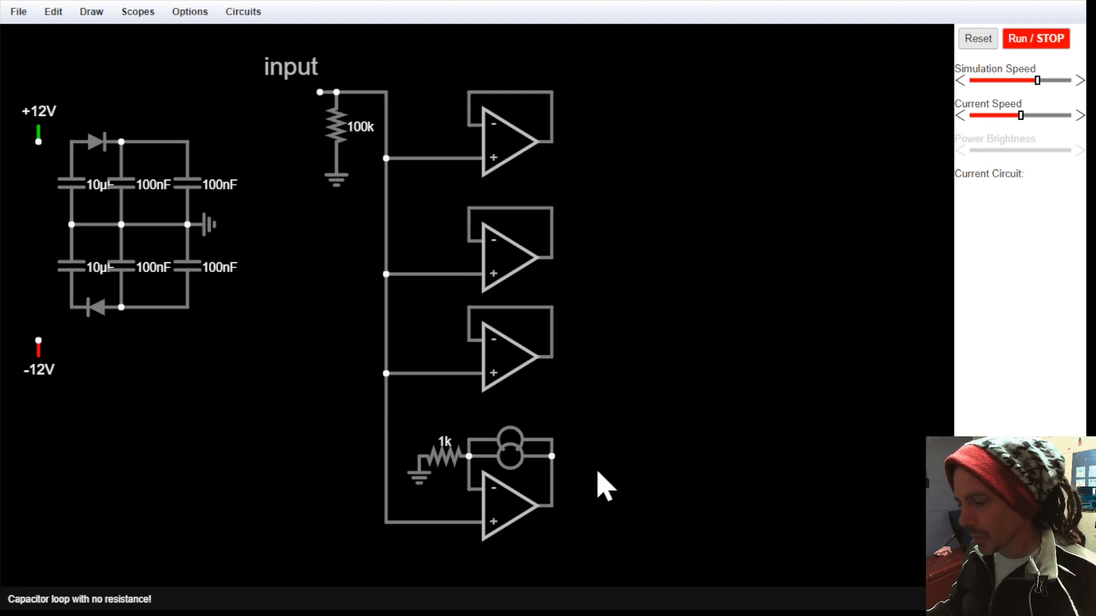
{"action": "left_click_drag", "start_coordinate": [512, 443], "coordinate": [517, 427]}
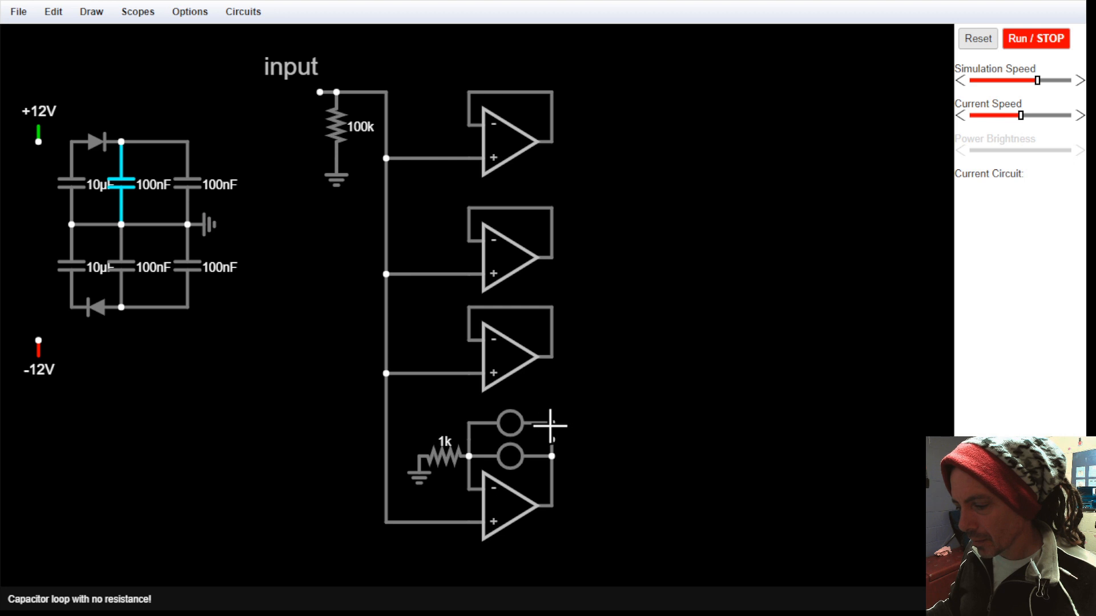
{"action": "left_click_drag", "start_coordinate": [551, 423], "coordinate": [551, 456]}
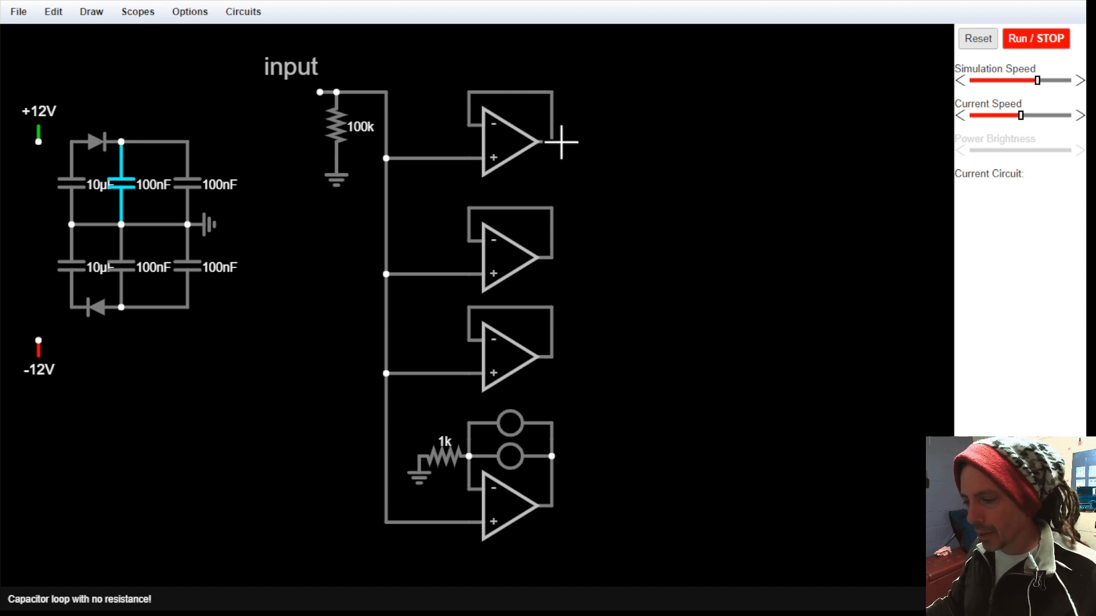
Add a 1k resistor to each output of the upper three op-amps and a +5V source at the input line's free end
{"action": "left_click_drag", "start_coordinate": [551, 142], "coordinate": [618, 141]}
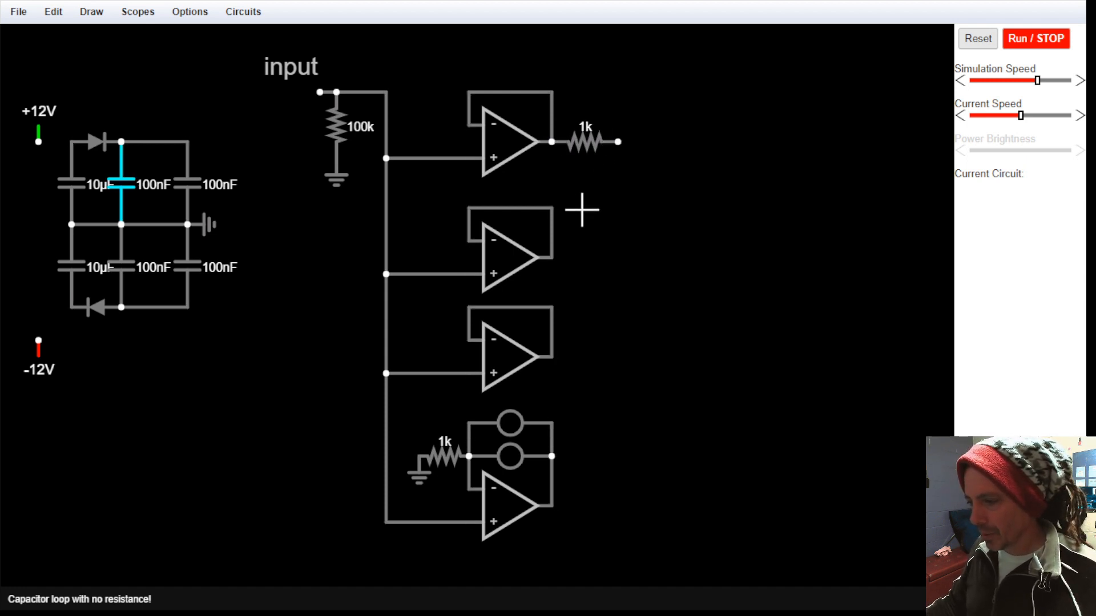
{"action": "left_click_drag", "start_coordinate": [552, 257], "coordinate": [619, 263]}
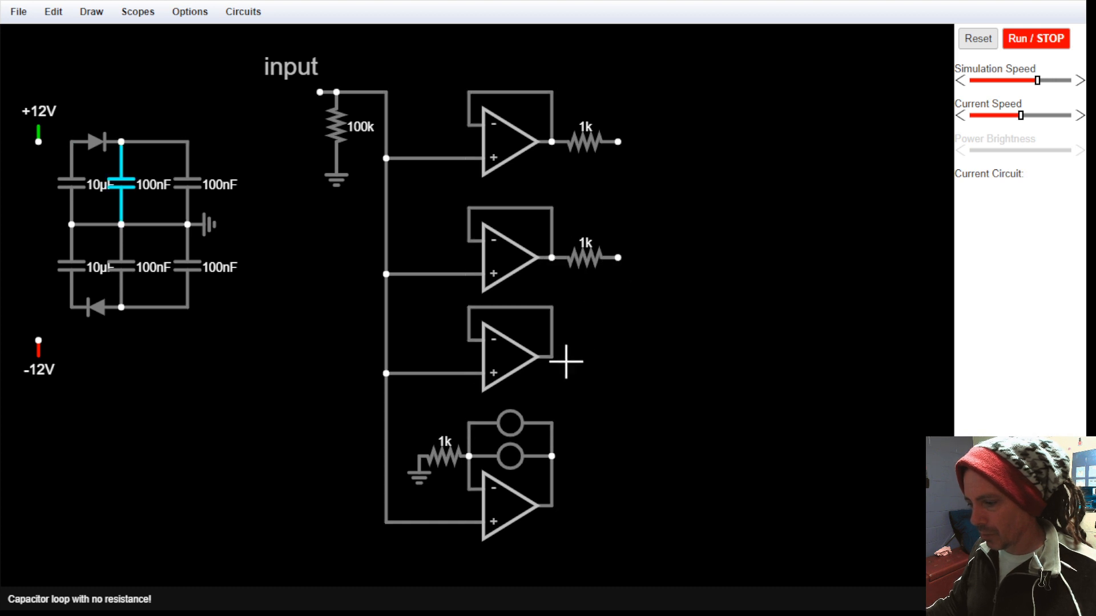
{"action": "left_click_drag", "start_coordinate": [565, 358], "coordinate": [618, 357]}
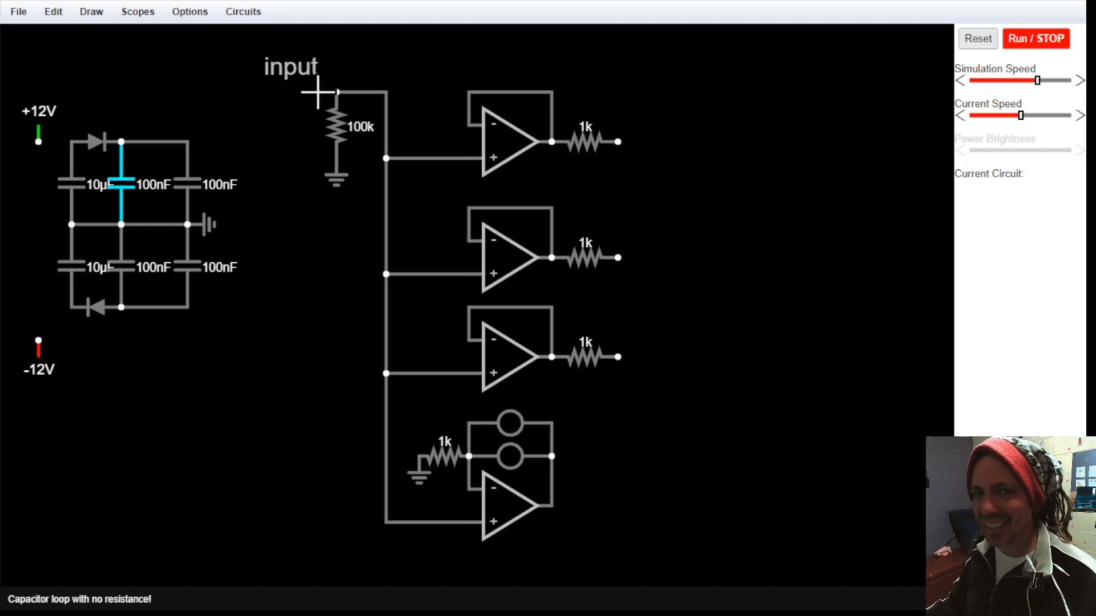
{"action": "left_click_drag", "start_coordinate": [316, 92], "coordinate": [297, 92]}
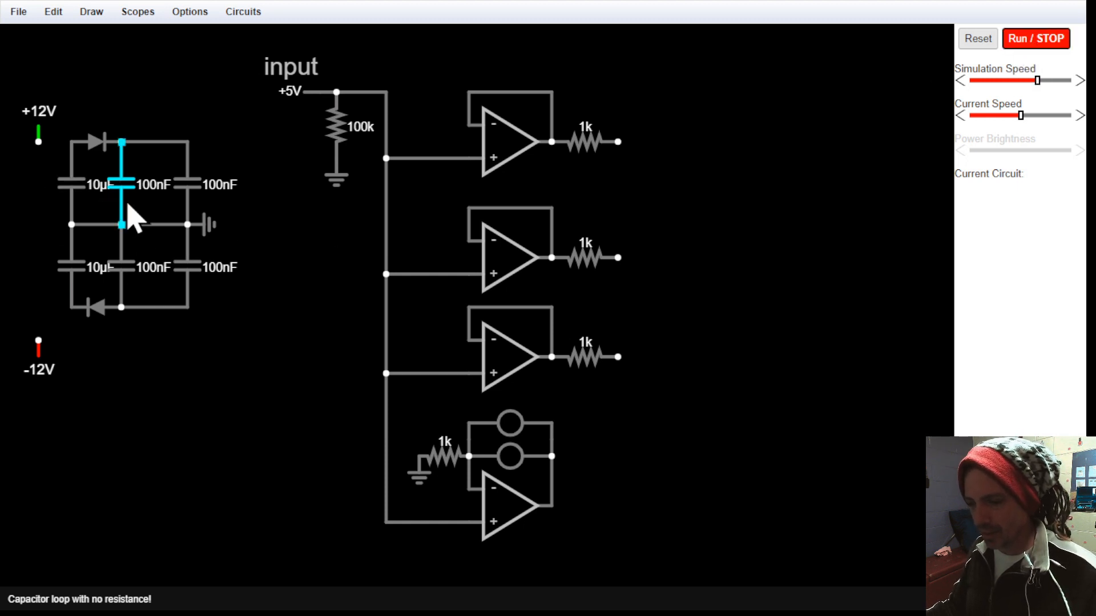
Move the two 10µF capacitors to the supply side of the protection diodes
{"action": "left_click_drag", "start_coordinate": [73, 197], "coordinate": [55, 191]}
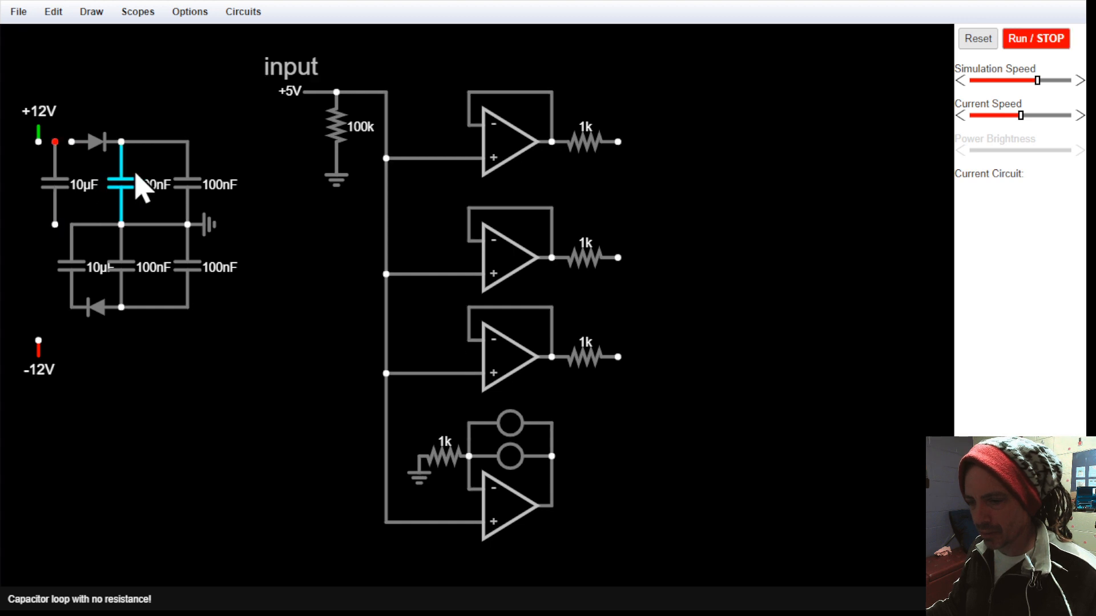
{"action": "left_click_drag", "start_coordinate": [69, 271], "coordinate": [48, 266]}
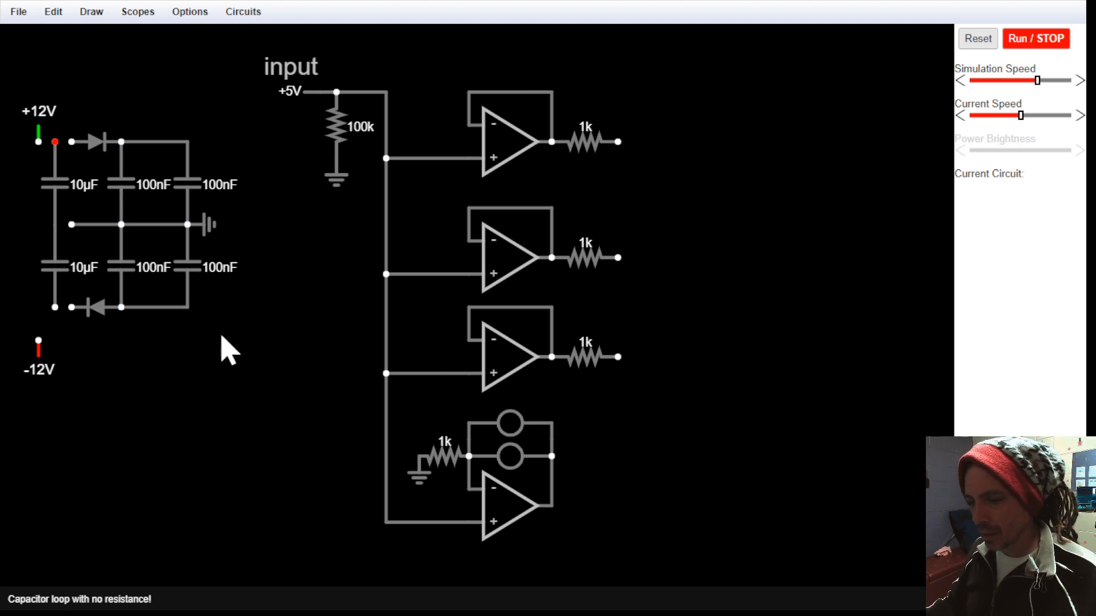
Delete the whole supply section, including the +12V and -12V terminals, diodes and capacitors, and start the simulation
{"action": "left_click_drag", "start_coordinate": [223, 332], "coordinate": [11, 130]}
{"action": "key", "text": "Delete"}
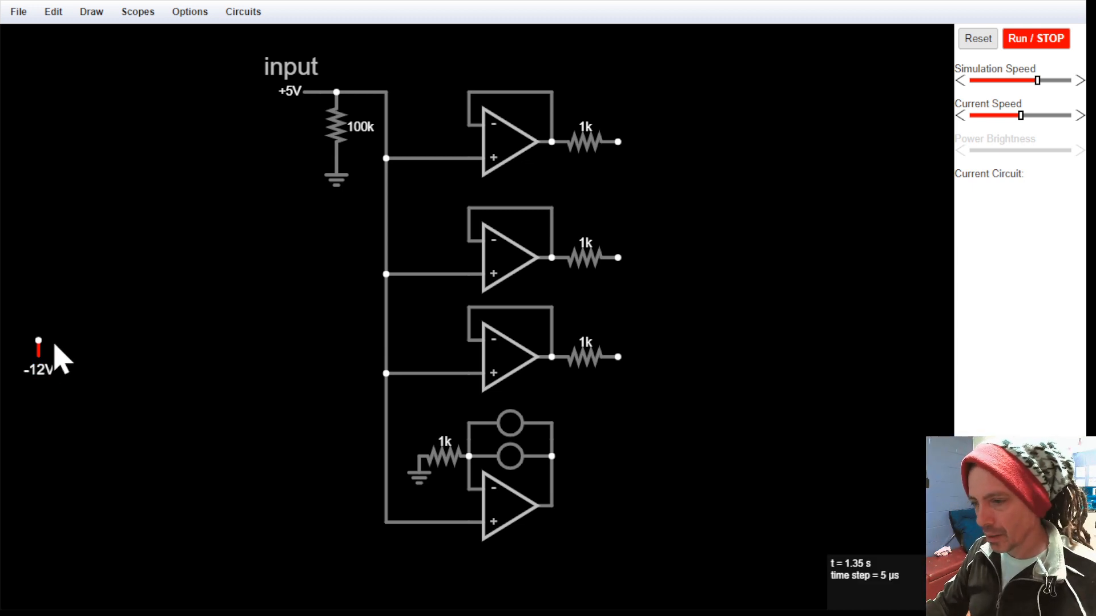
{"action": "key", "text": "Delete"}
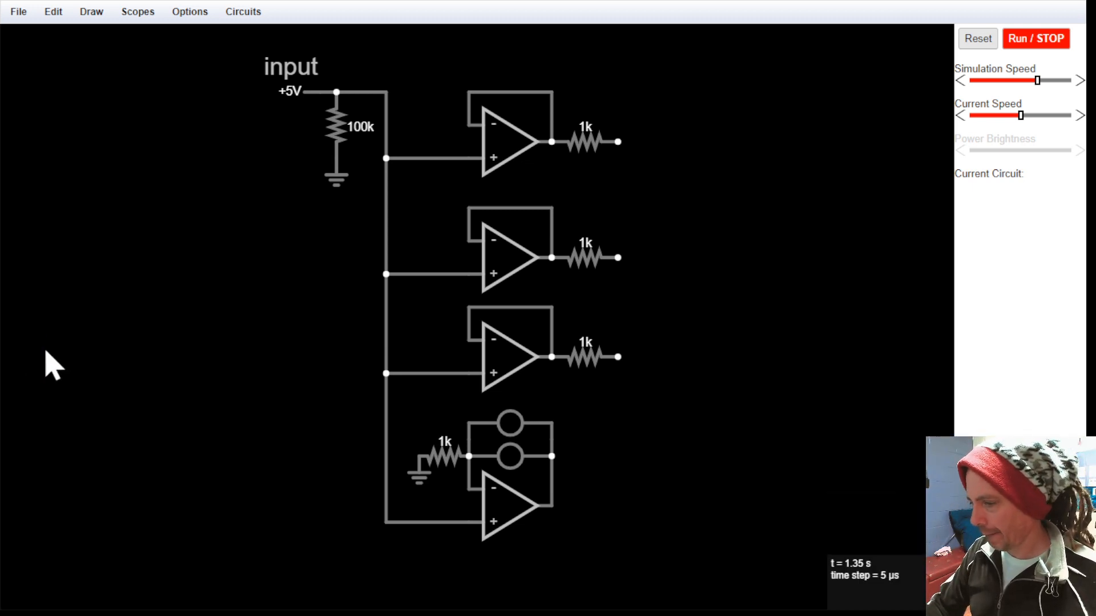
{"action": "left_click", "coordinate": [1060, 39]}
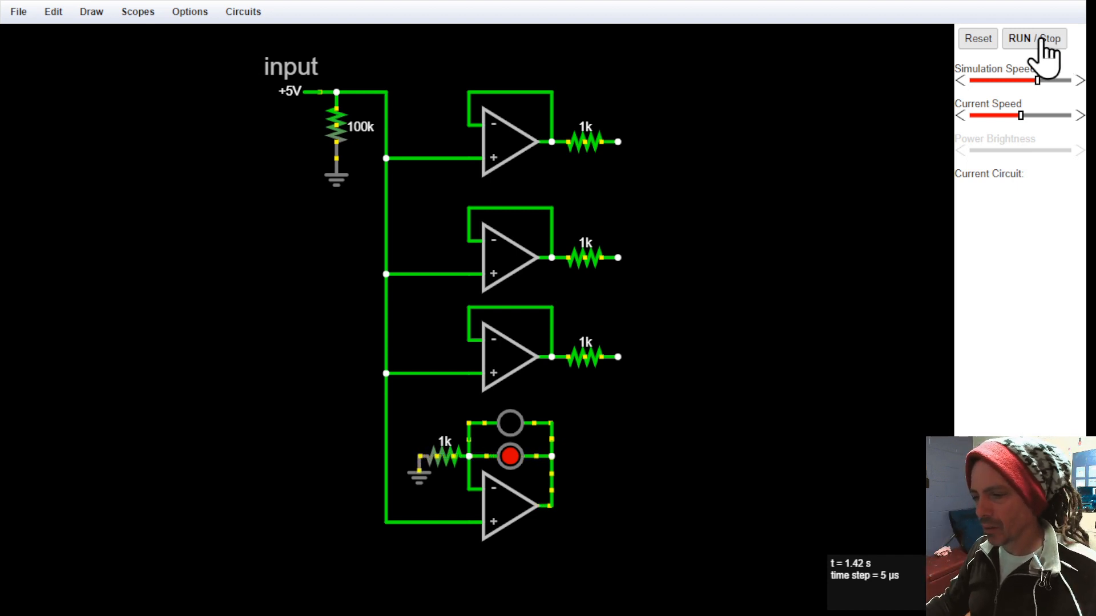
Add a test point at the free end of the top op-amp's 1k output resistor
{"action": "mouse_move", "coordinate": [285, 96]}
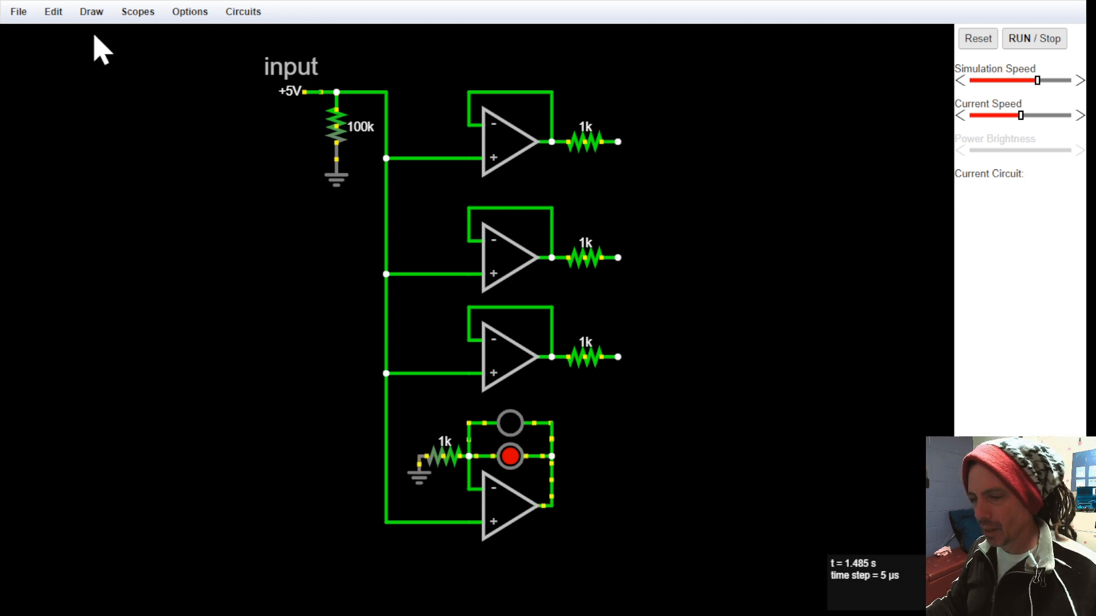
{"action": "left_click", "coordinate": [57, 12]}
{"action": "mouse_move", "coordinate": [78, 17]}
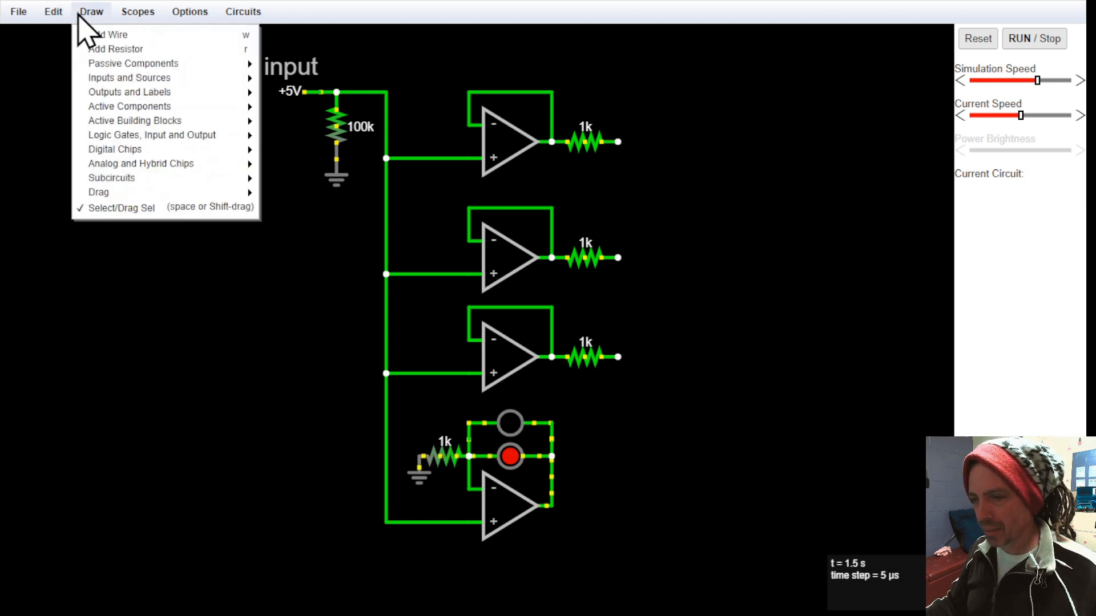
{"action": "mouse_move", "coordinate": [102, 78]}
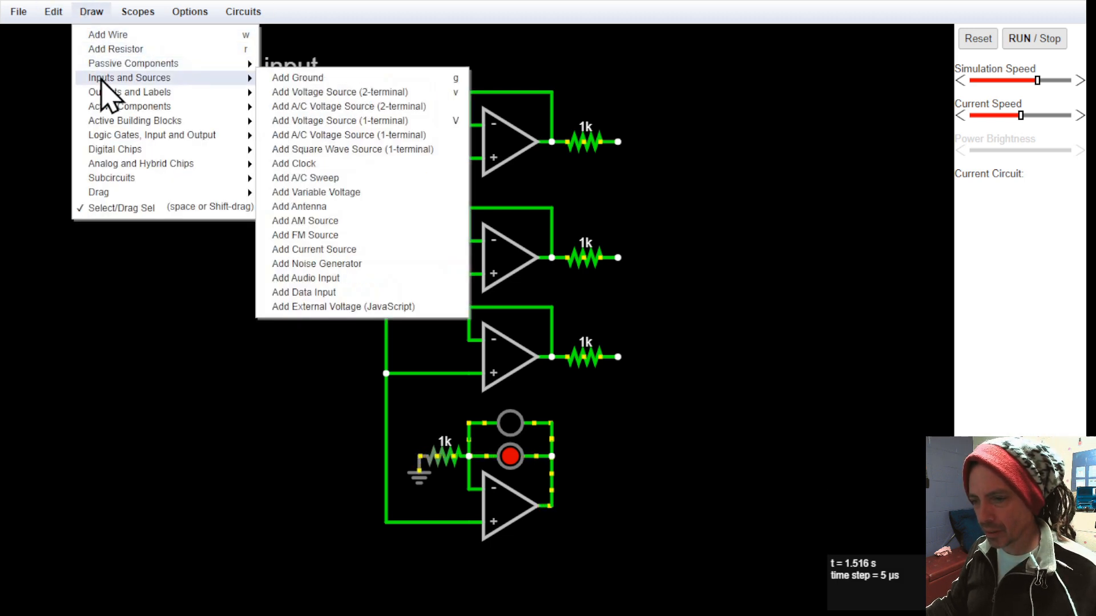
{"action": "mouse_move", "coordinate": [141, 93]}
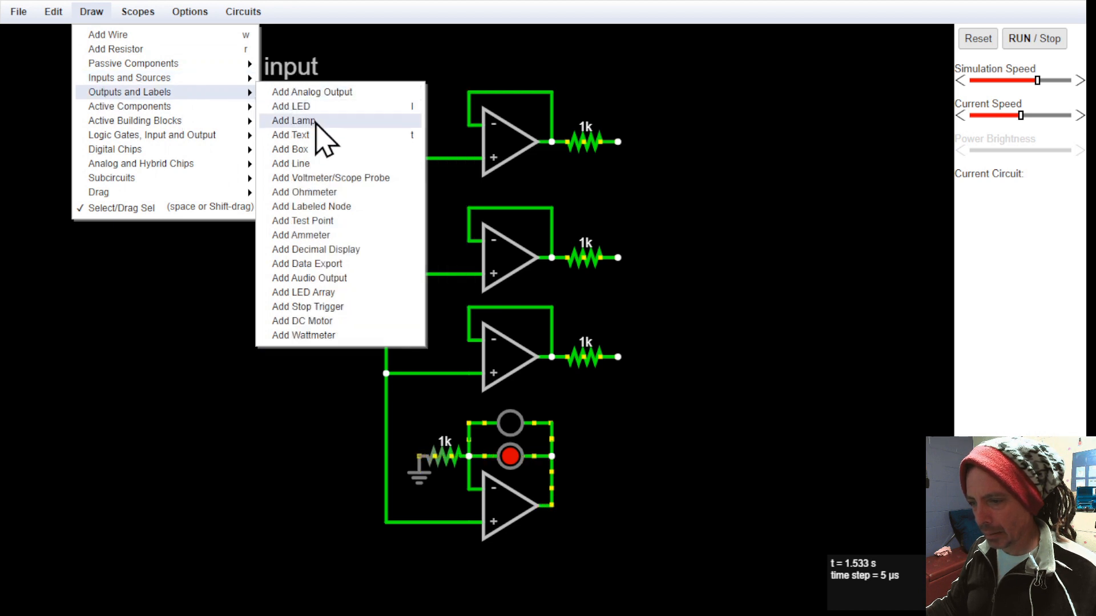
{"action": "left_click", "coordinate": [337, 235]}
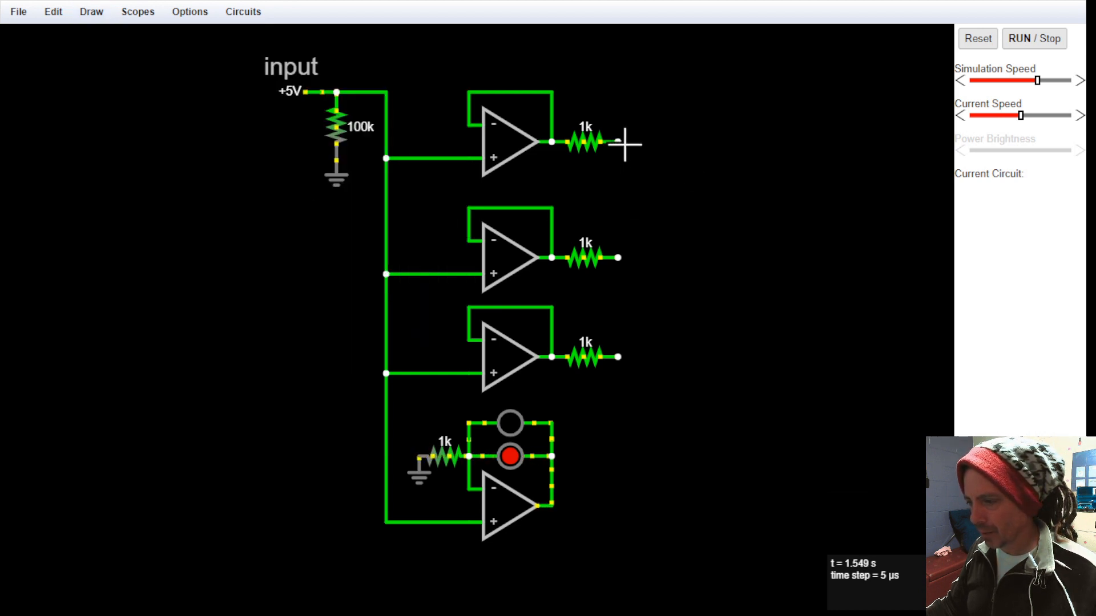
{"action": "left_click_drag", "start_coordinate": [622, 143], "coordinate": [654, 143]}
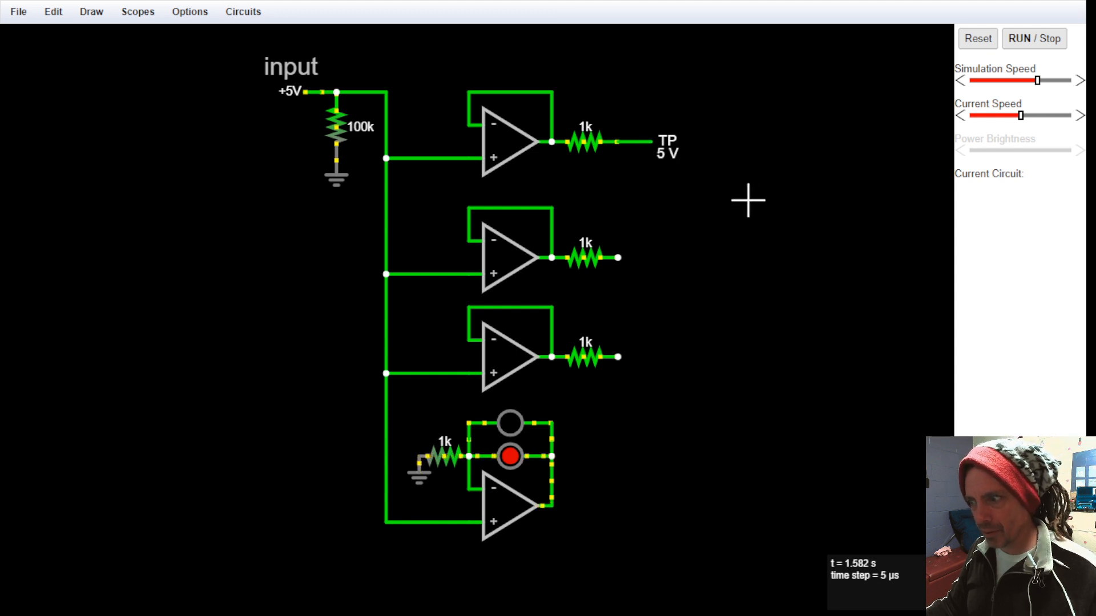
Keep the test point's value set to Voltage and display its signal in a scope
{"action": "double_click", "coordinate": [658, 145]}
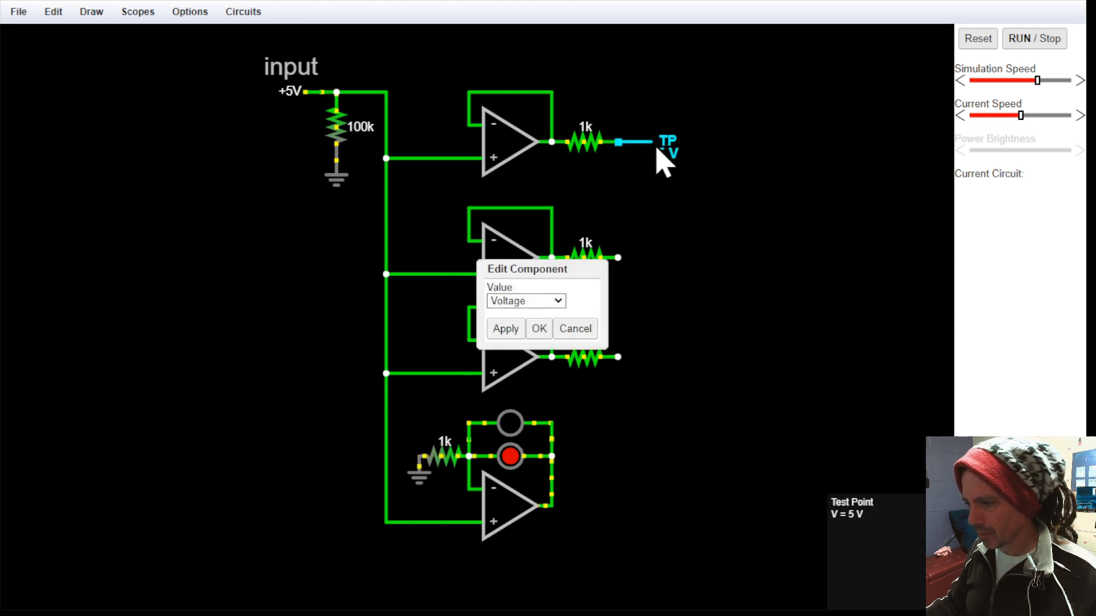
{"action": "left_click", "coordinate": [542, 327]}
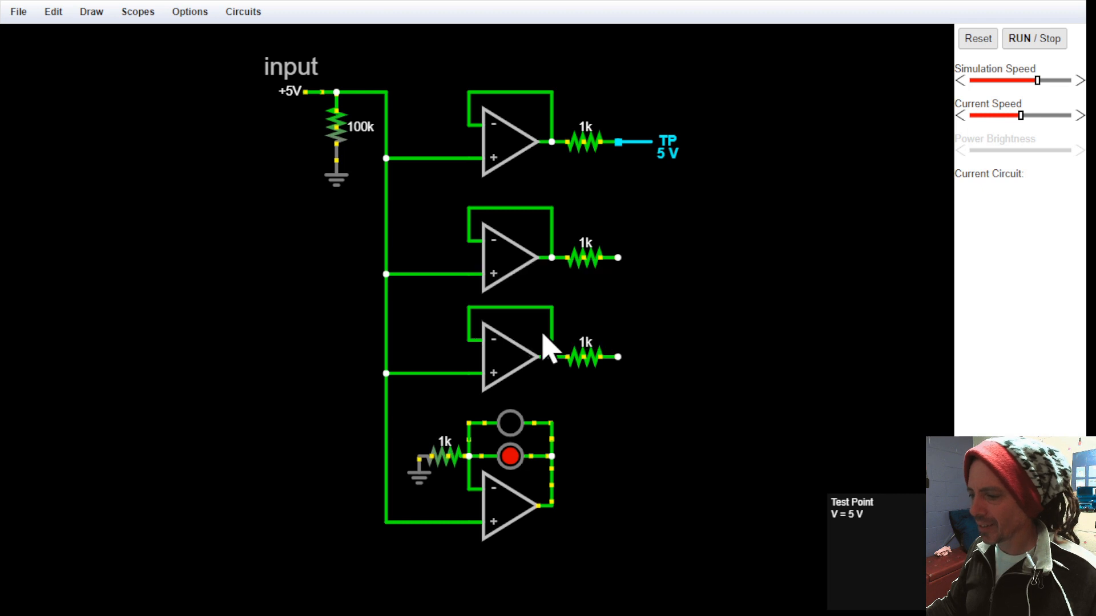
{"action": "right_click", "coordinate": [666, 147]}
{"action": "left_click", "coordinate": [710, 164]}
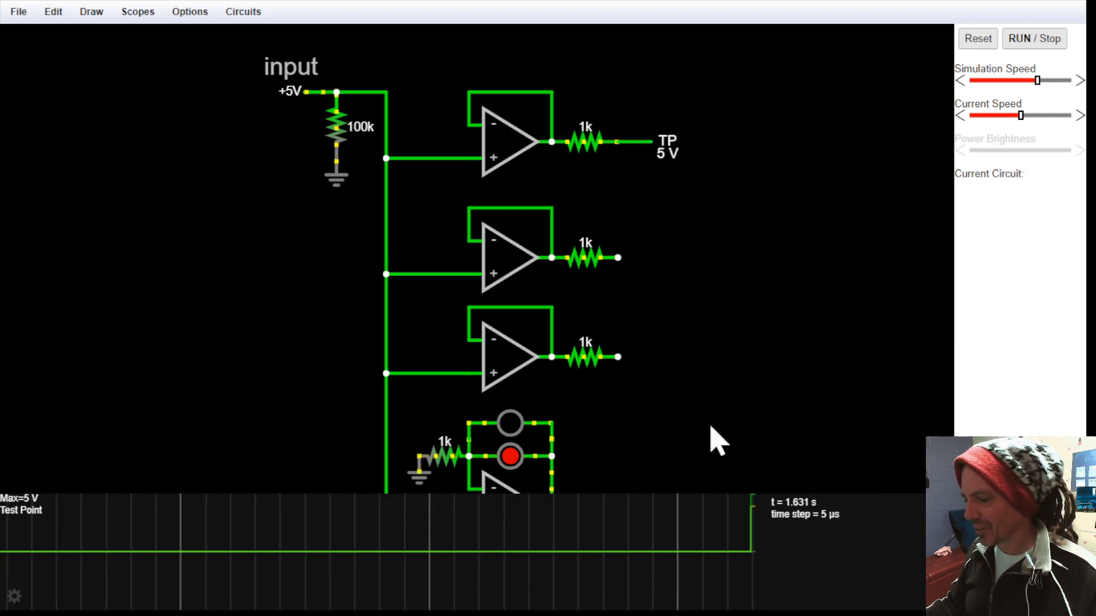
Set the input voltage source to 4 V
{"action": "double_click", "coordinate": [289, 91]}
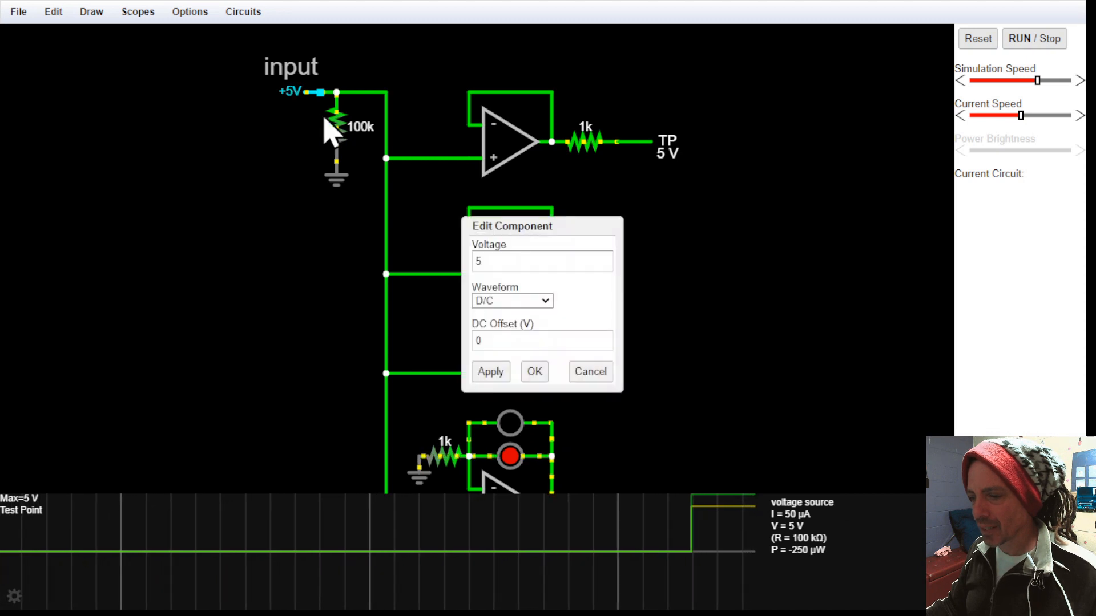
{"action": "left_click", "coordinate": [486, 261]}
{"action": "left_click_drag", "start_coordinate": [487, 260], "coordinate": [458, 265]}
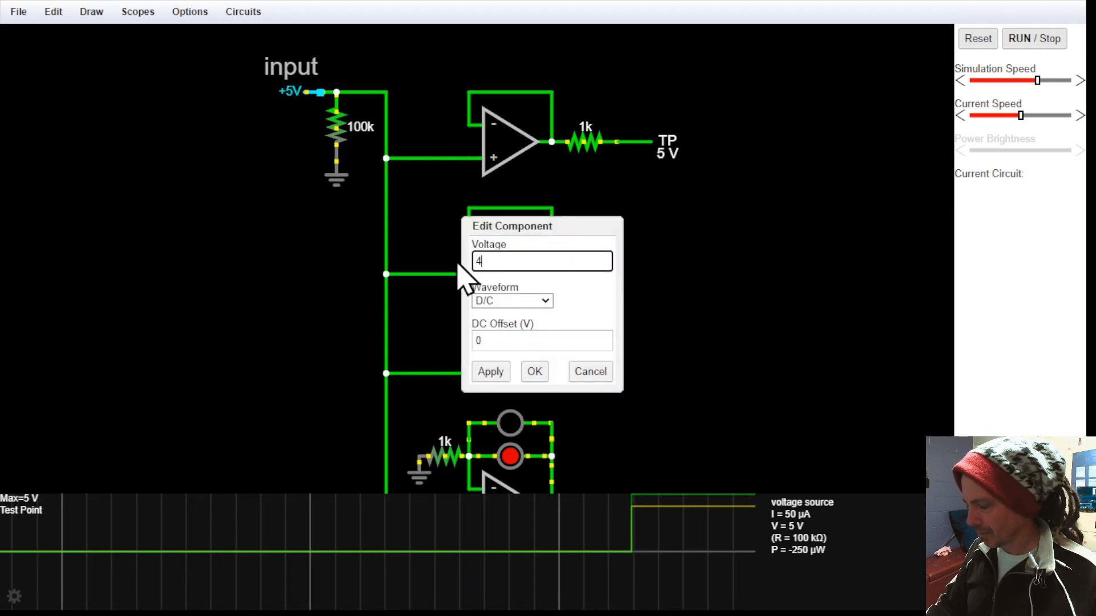
{"action": "key", "text": "Return"}
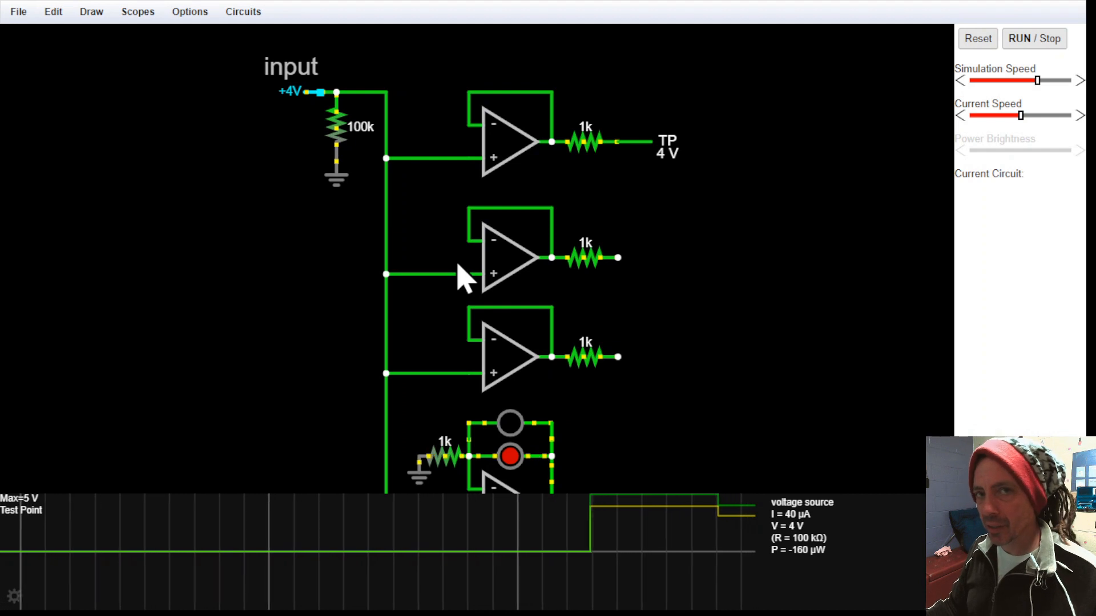
Change the input voltage source's waveform from D/C to Square Wave
{"action": "double_click", "coordinate": [297, 92]}
{"action": "left_click", "coordinate": [501, 303]}
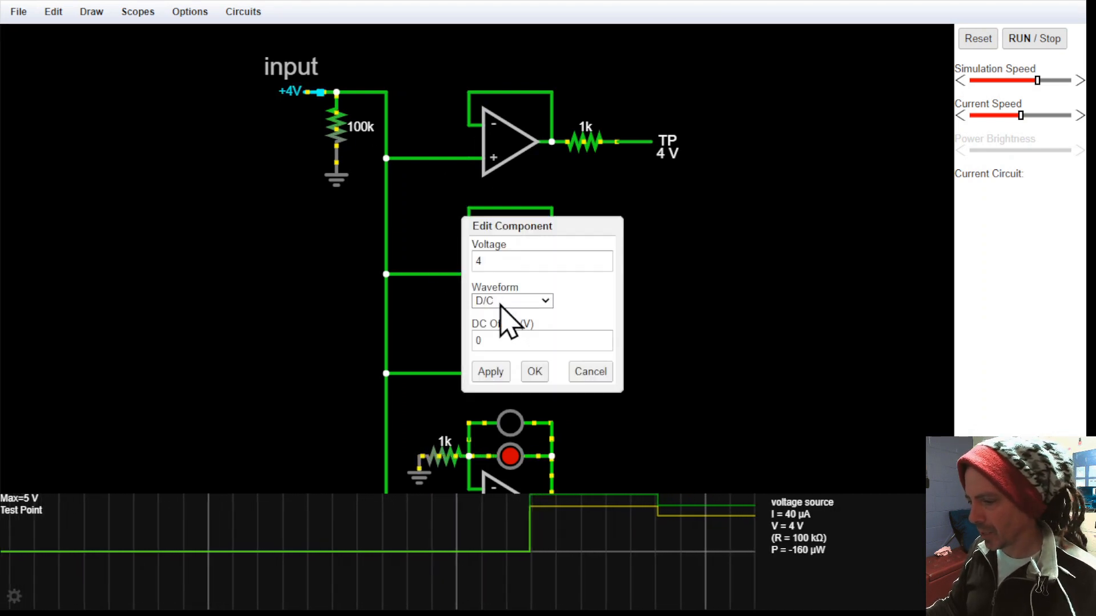
{"action": "left_click", "coordinate": [507, 355]}
{"action": "left_click", "coordinate": [536, 501]}
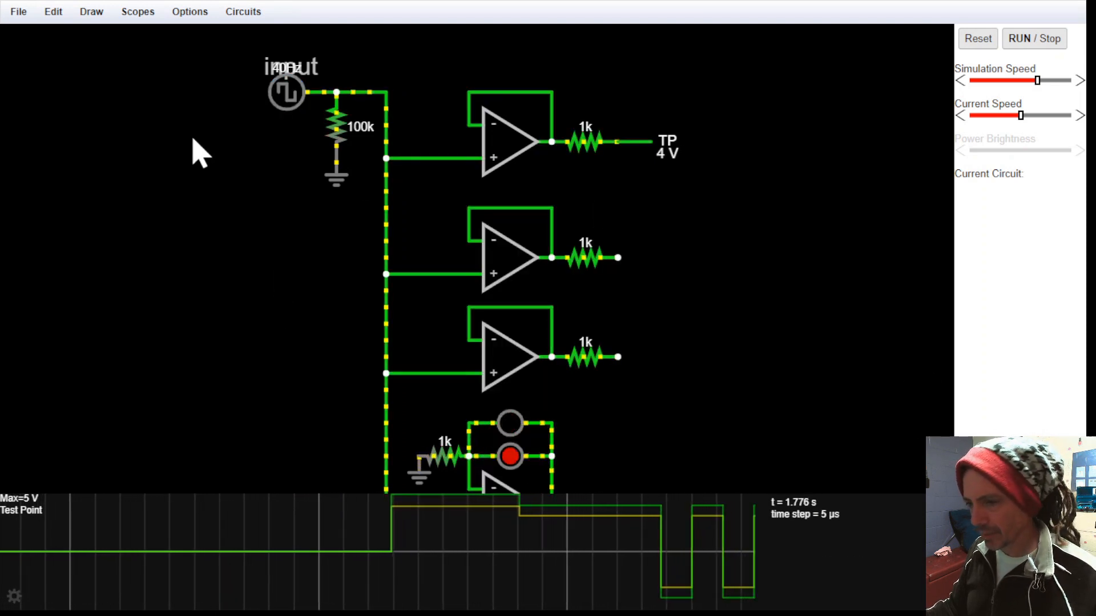
Change the input source's waveform to Triangle
{"action": "double_click", "coordinate": [292, 94]}
{"action": "left_click", "coordinate": [497, 239]}
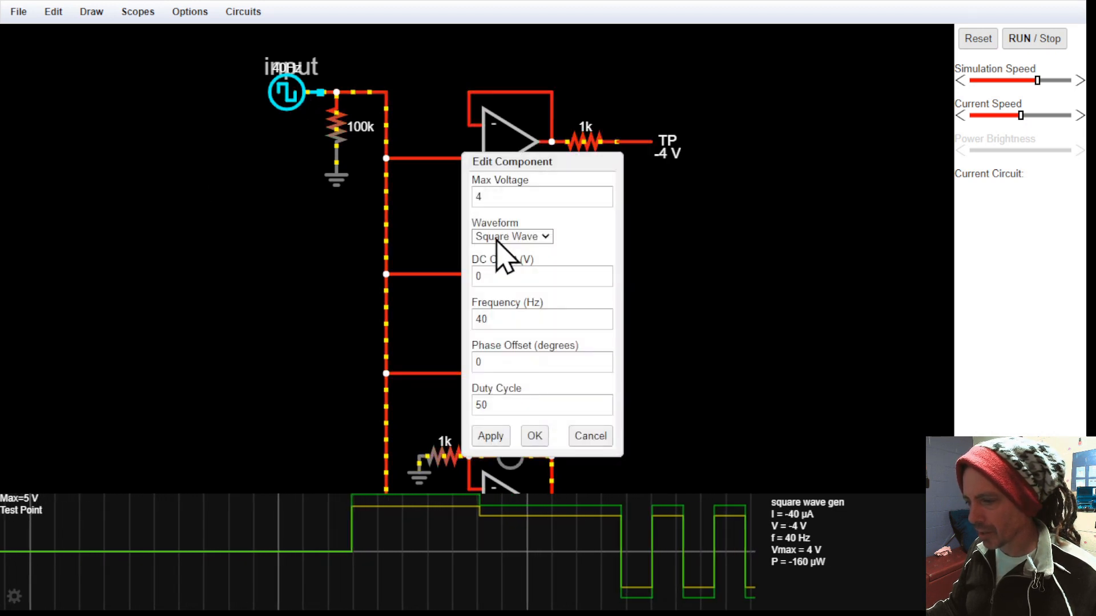
{"action": "left_click", "coordinate": [498, 293]}
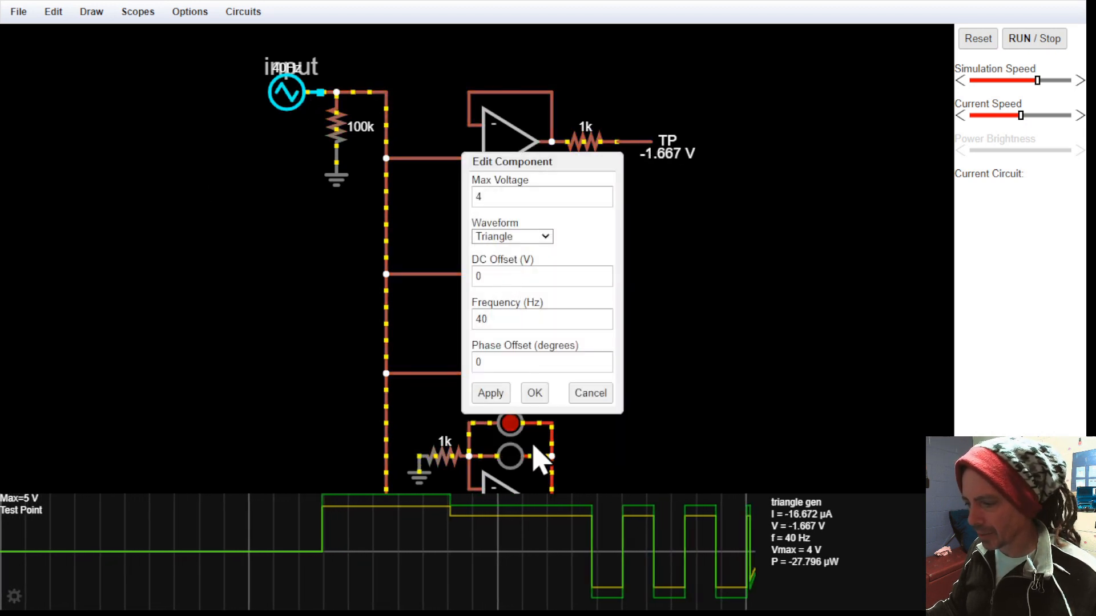
{"action": "left_click", "coordinate": [532, 395]}
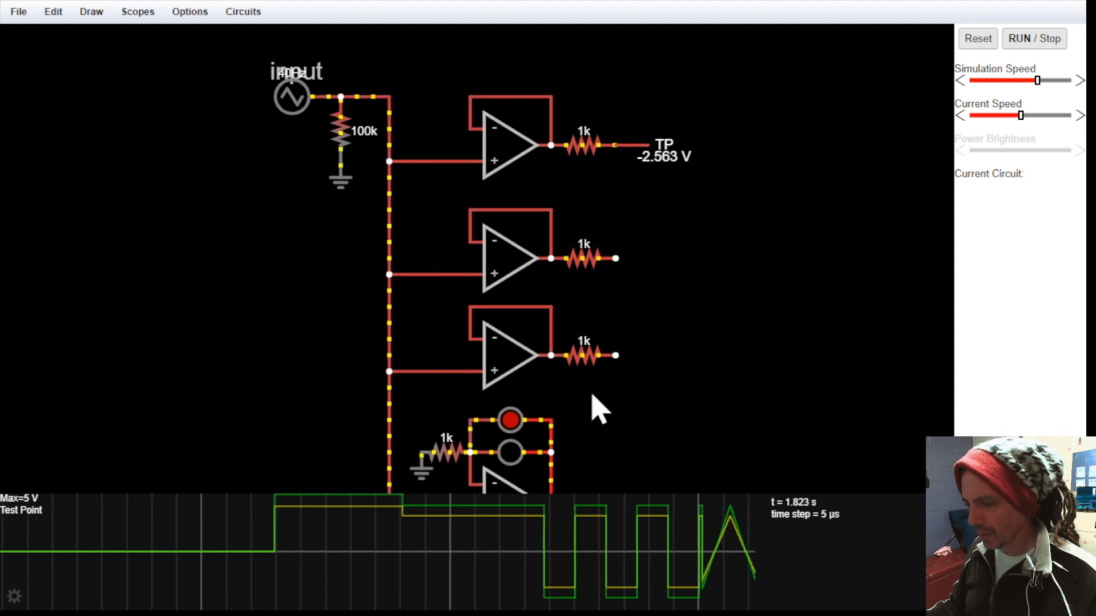
Move the test point from the top op-amp's output resistor to the output node of the LED-driving op-amp
{"action": "middle_click_drag", "start_coordinate": [597, 380], "coordinate": [642, 244]}
{"action": "scroll", "coordinate": [567, 296], "scroll_direction": "up", "scroll_amount": 1}
{"action": "scroll", "coordinate": [595, 313], "scroll_direction": "up", "scroll_amount": 3}
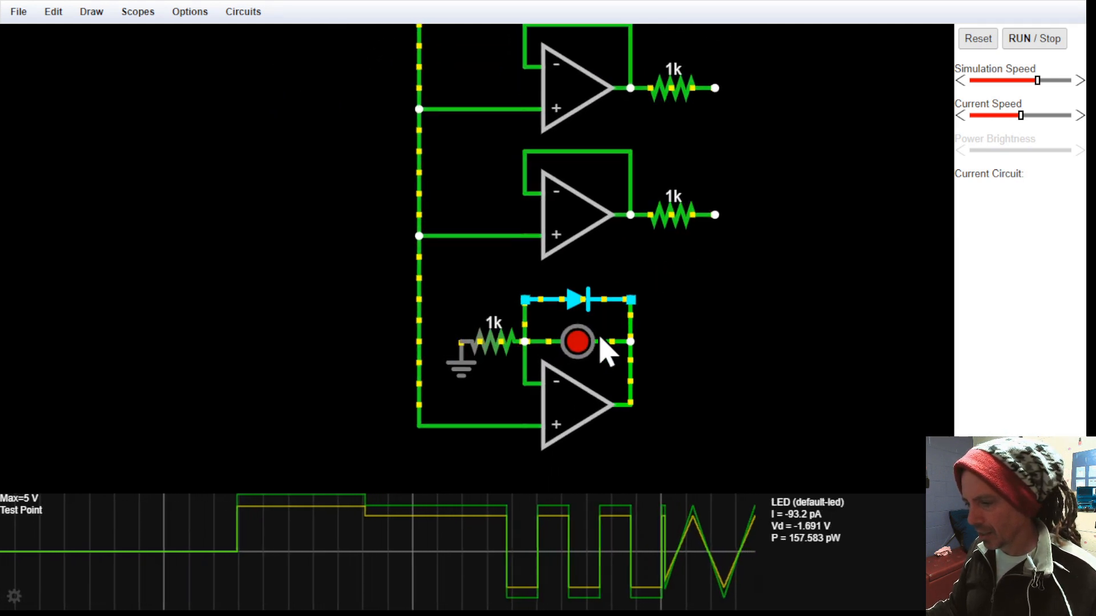
{"action": "middle_click_drag", "start_coordinate": [820, 350], "coordinate": [653, 253]}
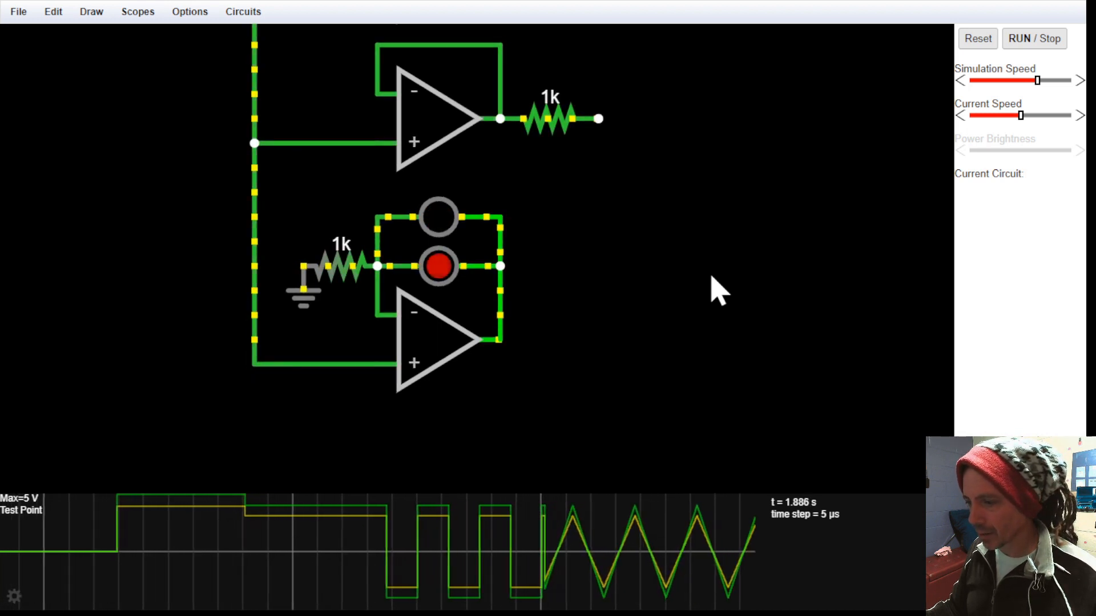
{"action": "scroll", "coordinate": [712, 288], "scroll_direction": "up", "scroll_amount": 5}
{"action": "left_click_drag", "start_coordinate": [702, 54], "coordinate": [727, 365]}
{"action": "scroll", "coordinate": [793, 188], "scroll_direction": "down", "scroll_amount": 3}
{"action": "scroll", "coordinate": [802, 108], "scroll_direction": "down", "scroll_amount": 1}
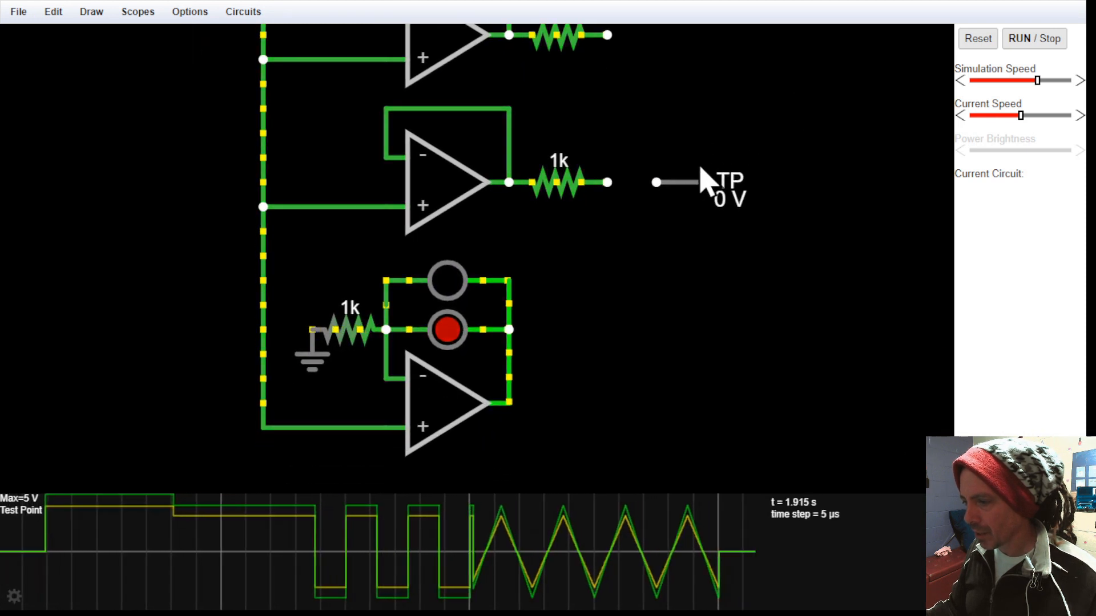
{"action": "left_click_drag", "start_coordinate": [692, 179], "coordinate": [556, 356]}
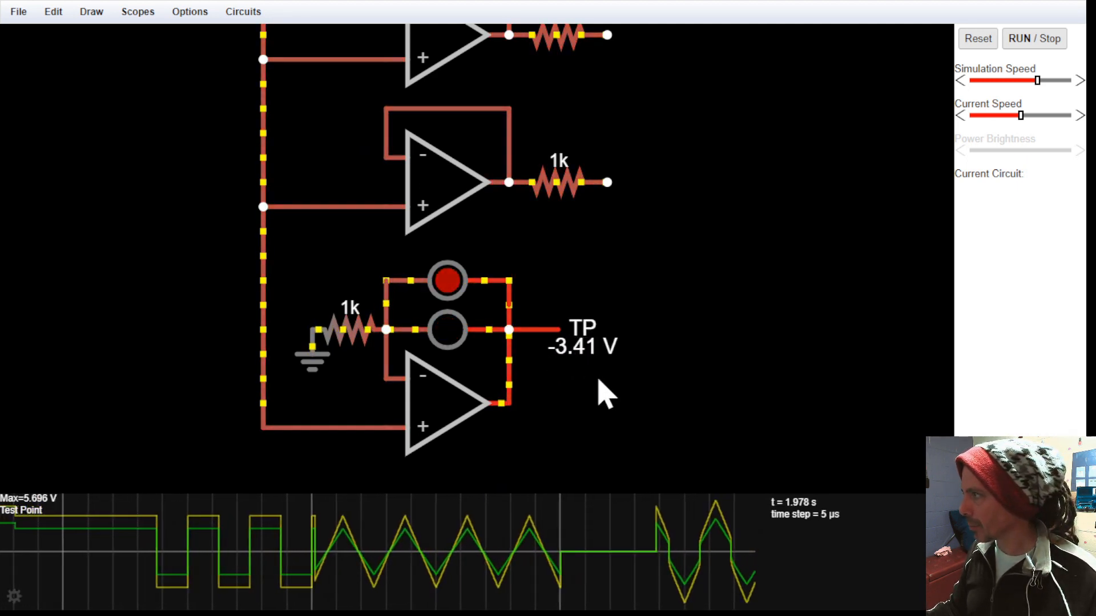
Set the upper indicator LED's model to 1N5711 (Schottky) and zoom in on the test point's scope trace
{"action": "mouse_move", "coordinate": [688, 548]}
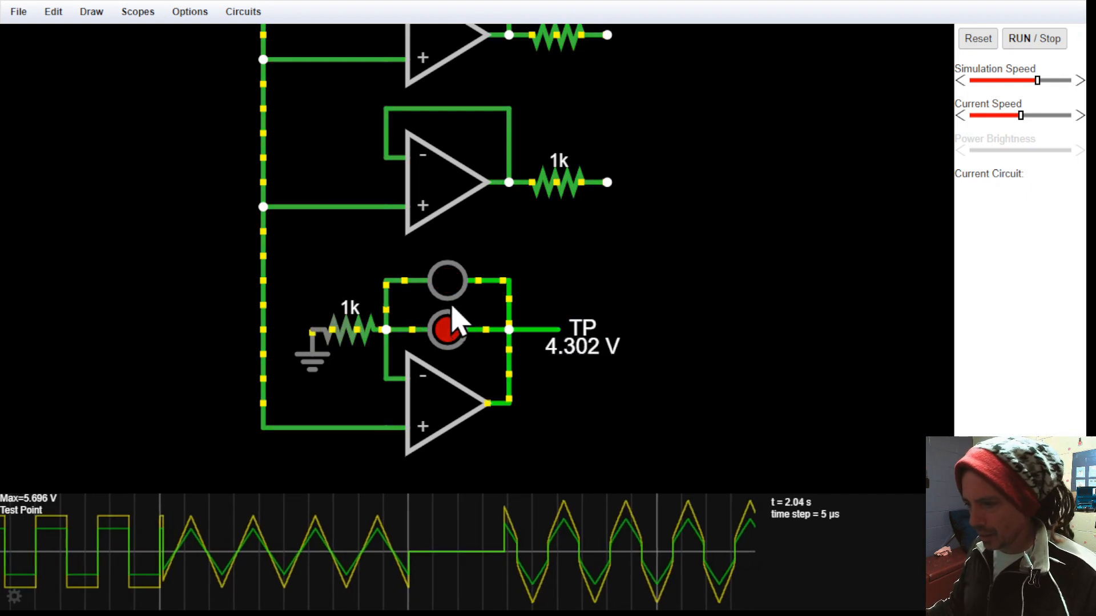
{"action": "double_click", "coordinate": [451, 283]}
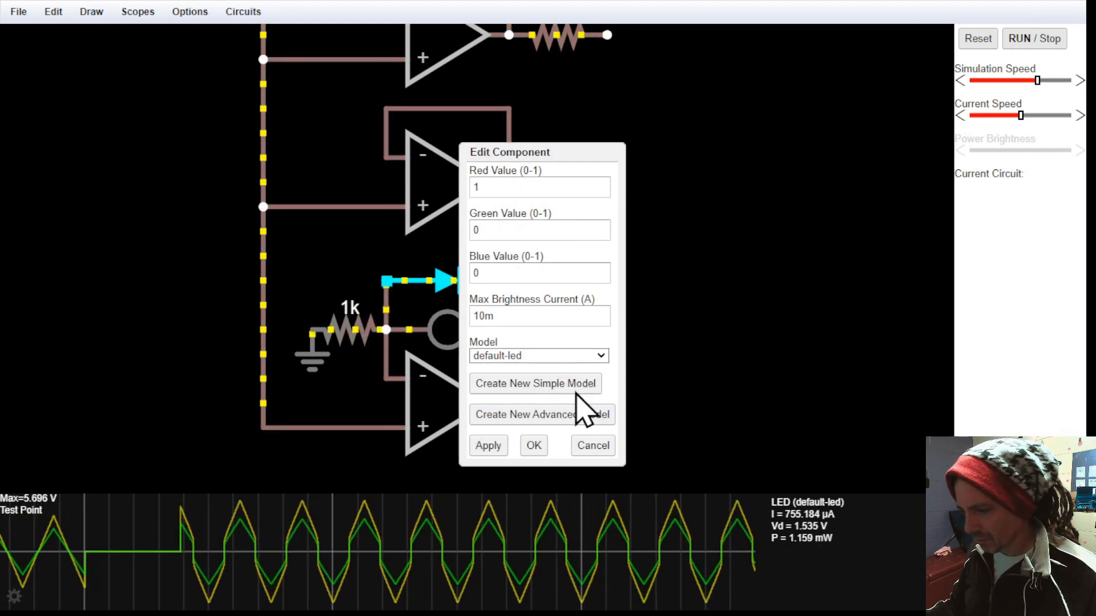
{"action": "key", "text": "Up"}
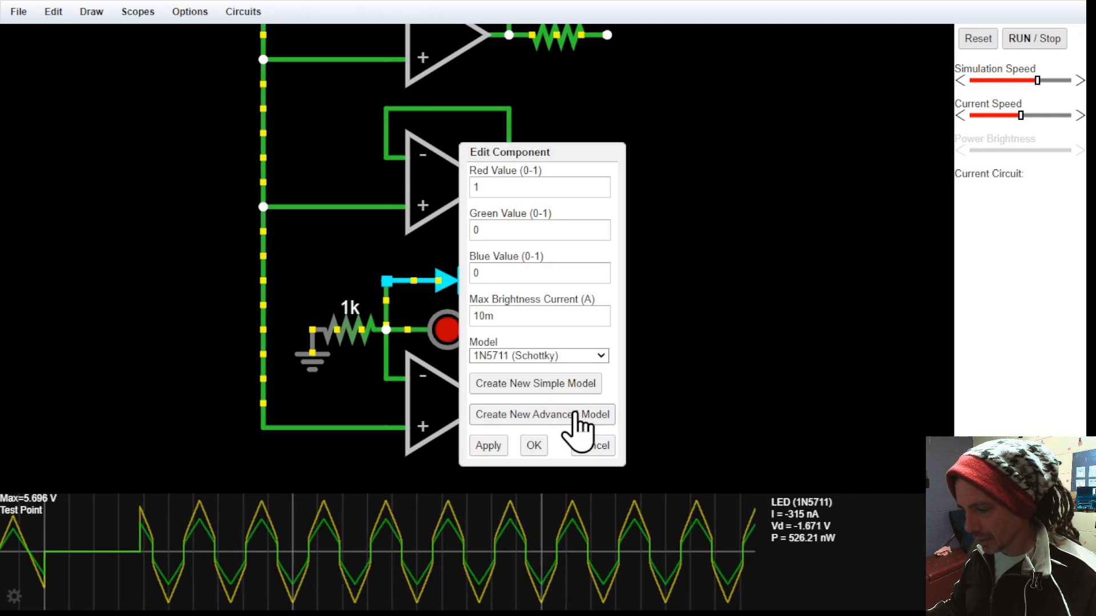
{"action": "left_click", "coordinate": [534, 446]}
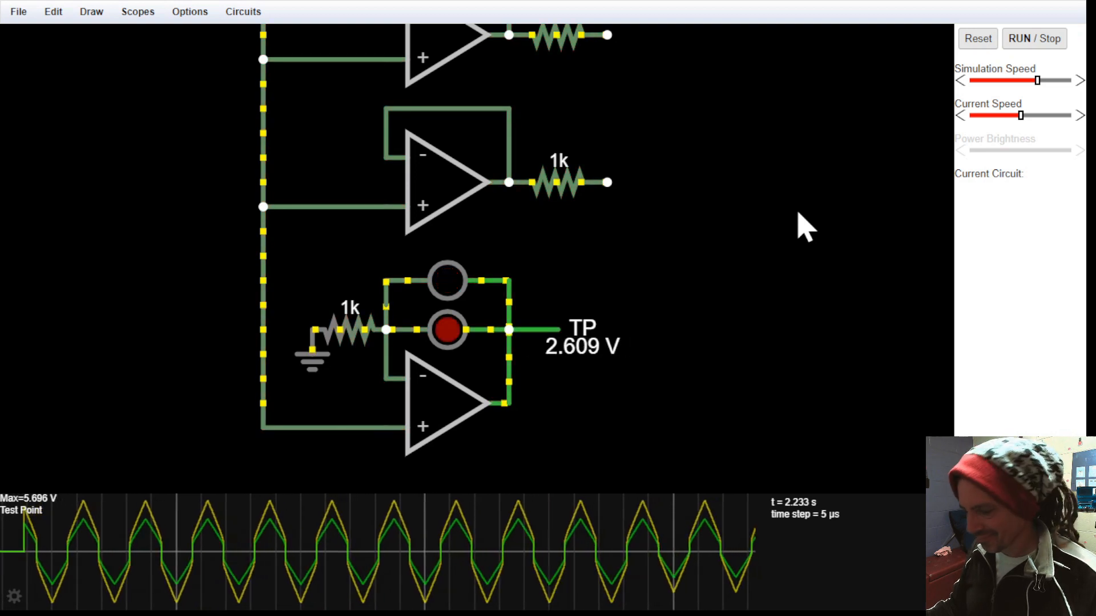
{"action": "scroll", "coordinate": [707, 575], "scroll_direction": "up", "scroll_amount": 2}
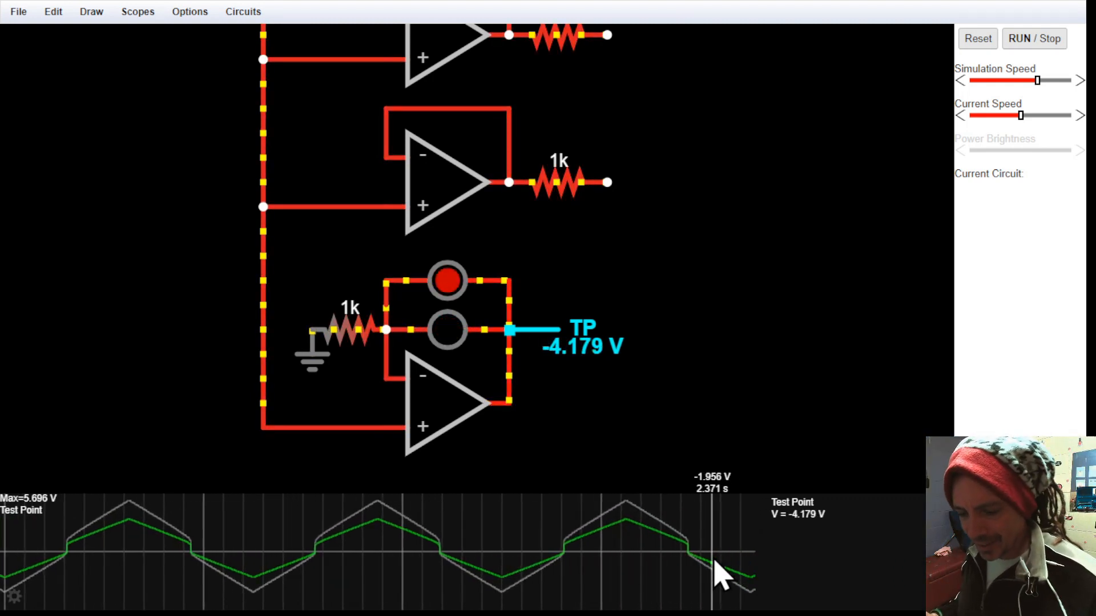
Switch to the EasyEDA site and open EasyEDA Designer
{"action": "key", "text": "ctrl+Tab"}
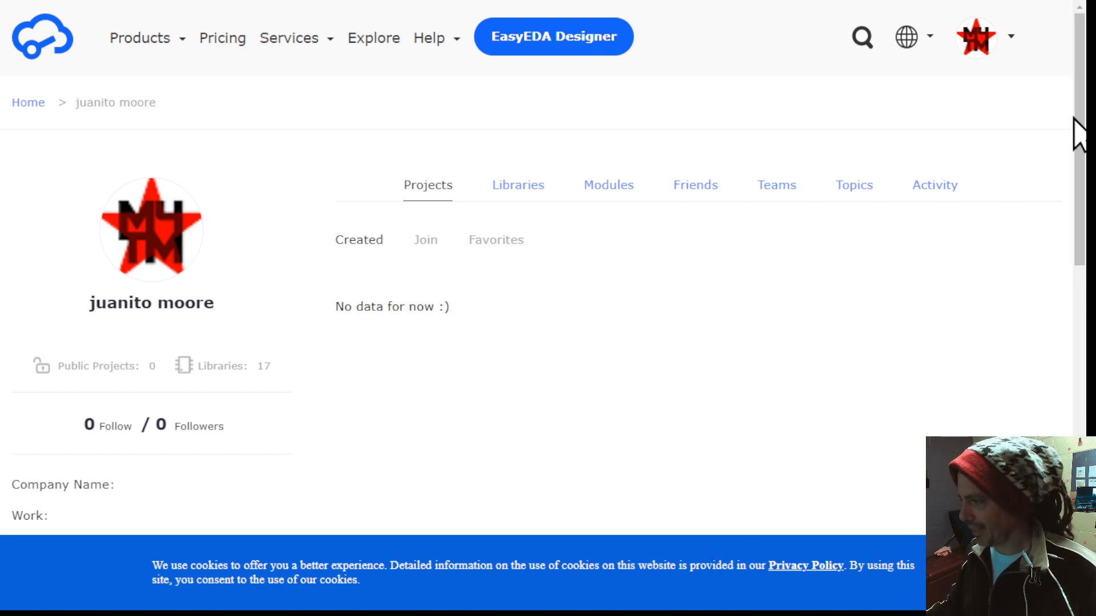
{"action": "left_click", "coordinate": [427, 189]}
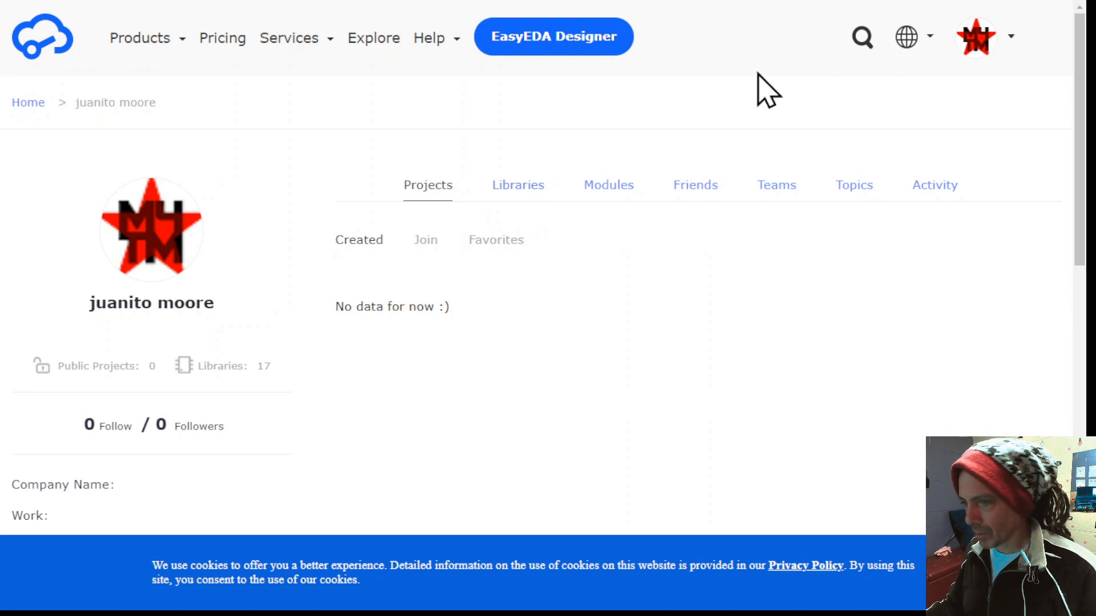
{"action": "left_click", "coordinate": [550, 39]}
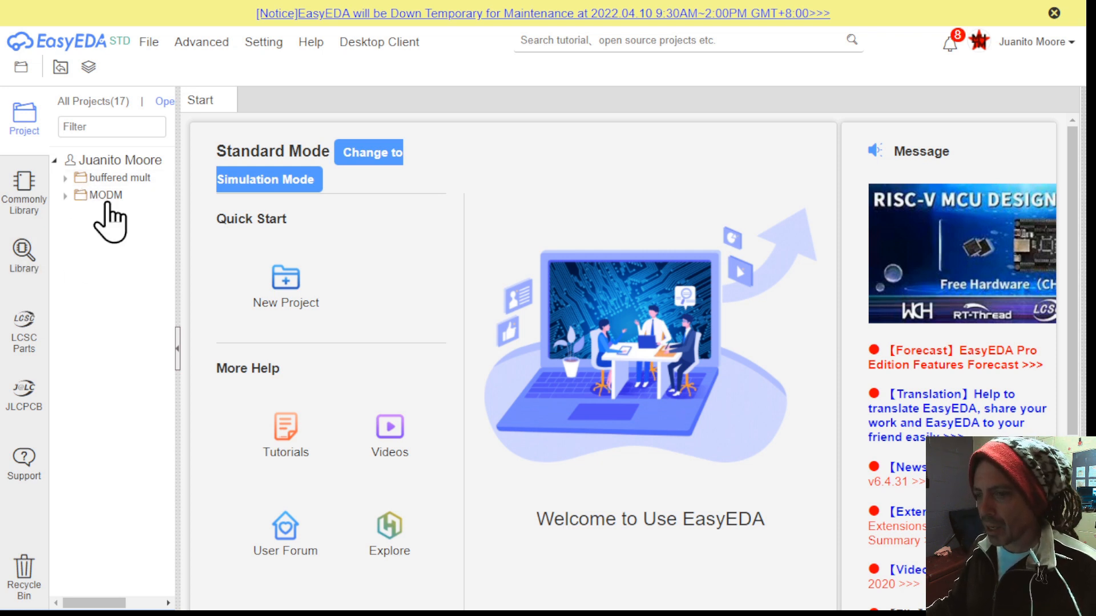
Create a new project titled "bufferedmult"
{"action": "left_click", "coordinate": [21, 68]}
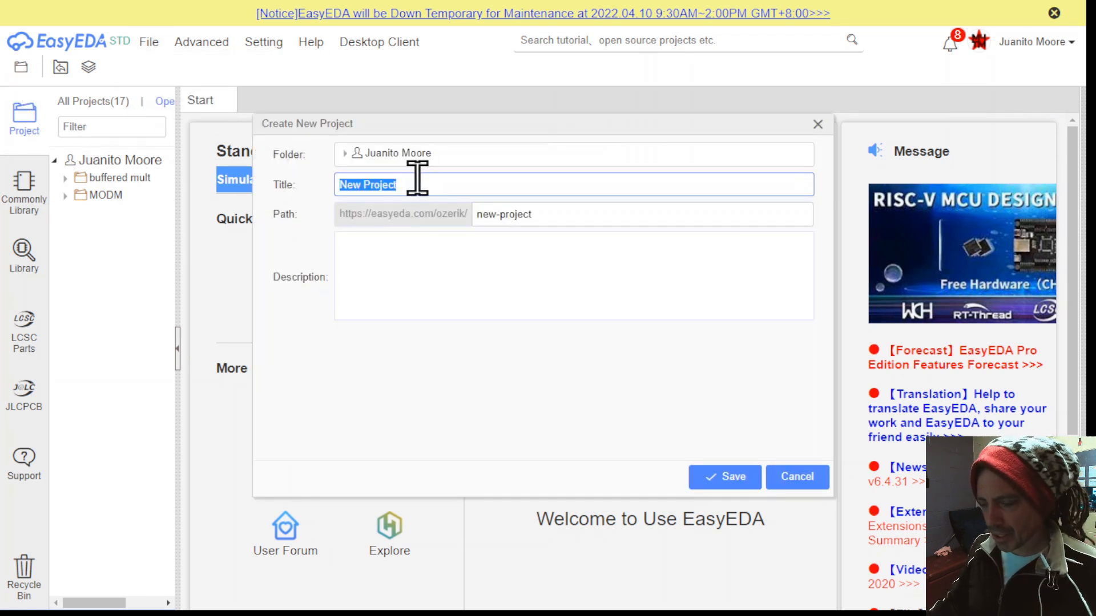
{"action": "type", "text": "bufferedmult"}
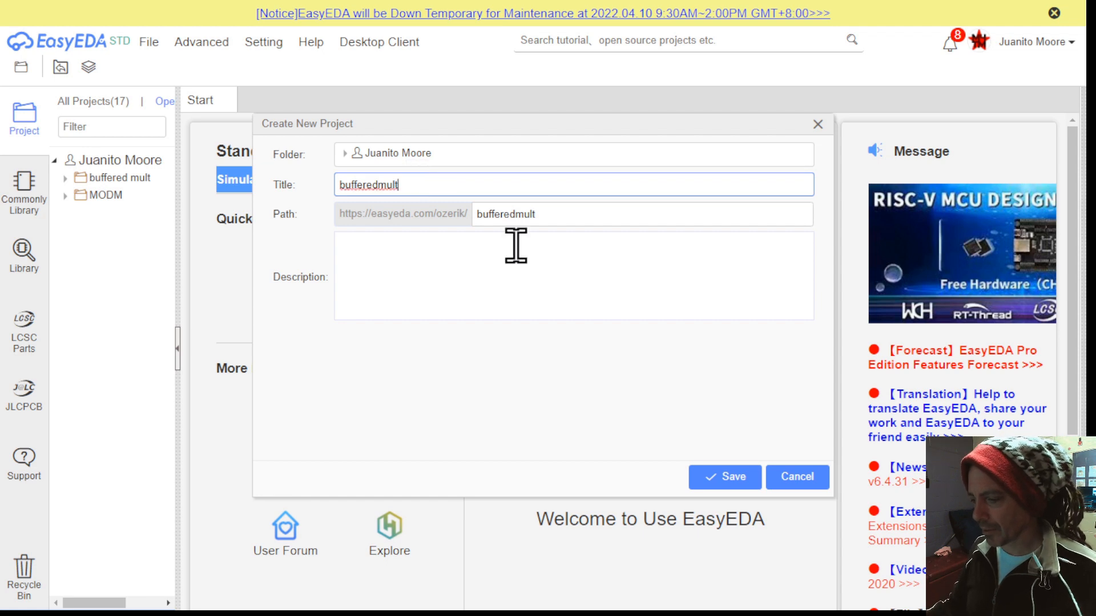
{"action": "left_click", "coordinate": [741, 478]}
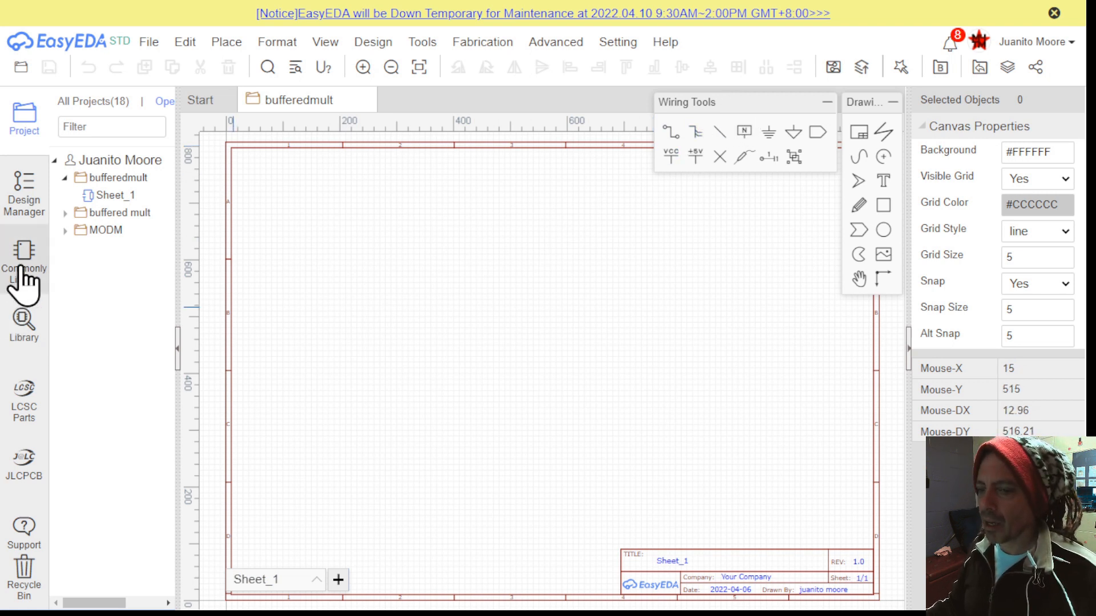
Browse the symbol library's favorite IDC Connectors and select the HDR-IDC-2.54-2X5P part
{"action": "left_click", "coordinate": [31, 337]}
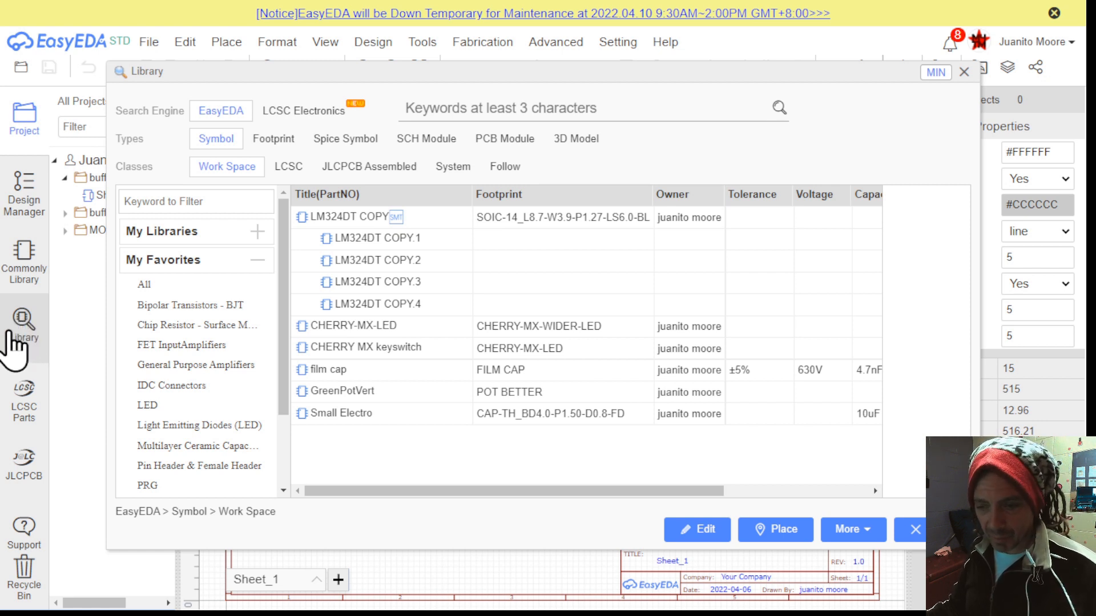
{"action": "left_click", "coordinate": [175, 234]}
{"action": "left_click", "coordinate": [171, 325]}
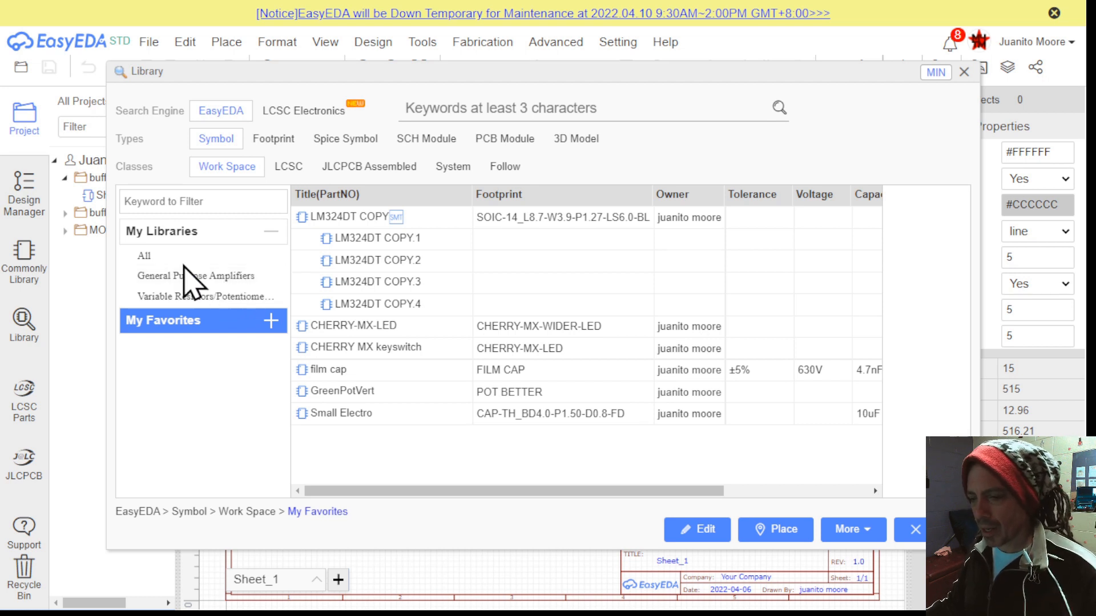
{"action": "left_click", "coordinate": [167, 258]}
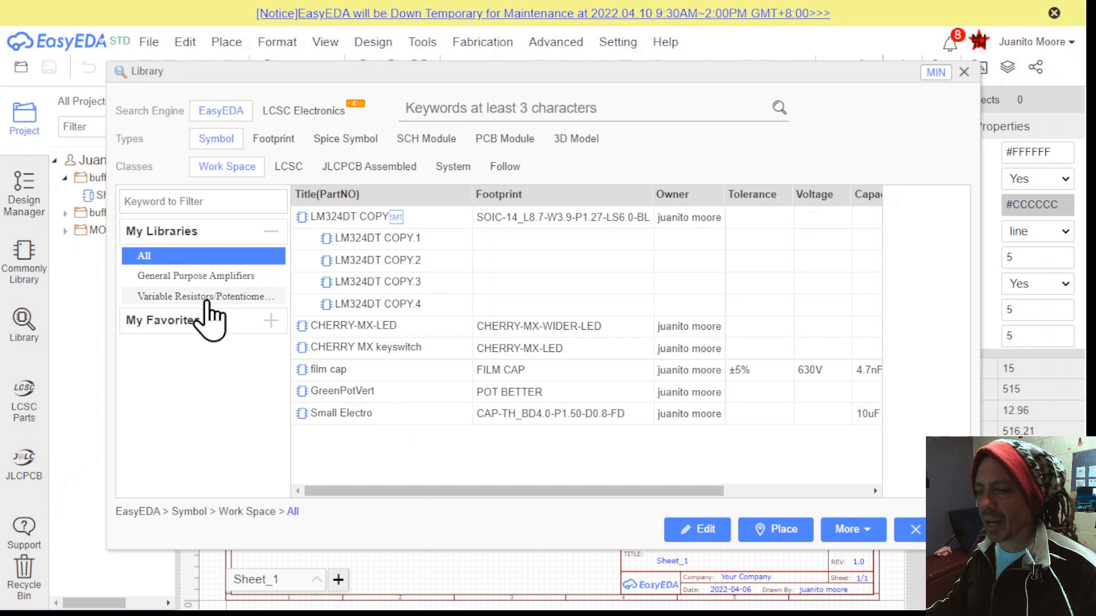
{"action": "left_click", "coordinate": [183, 277]}
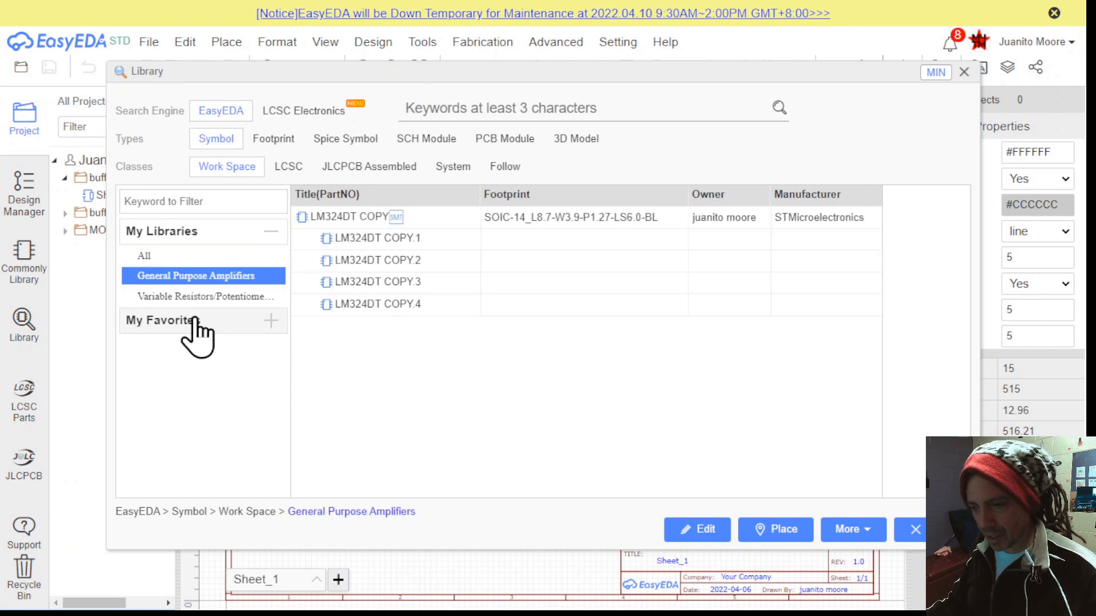
{"action": "left_click", "coordinate": [195, 325]}
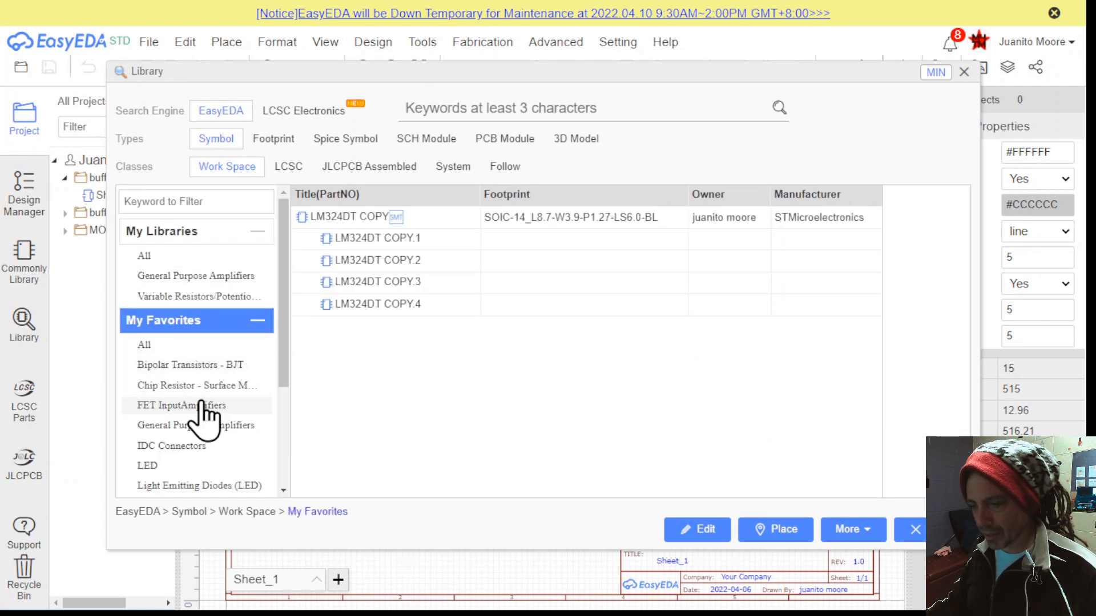
{"action": "left_click", "coordinate": [183, 449]}
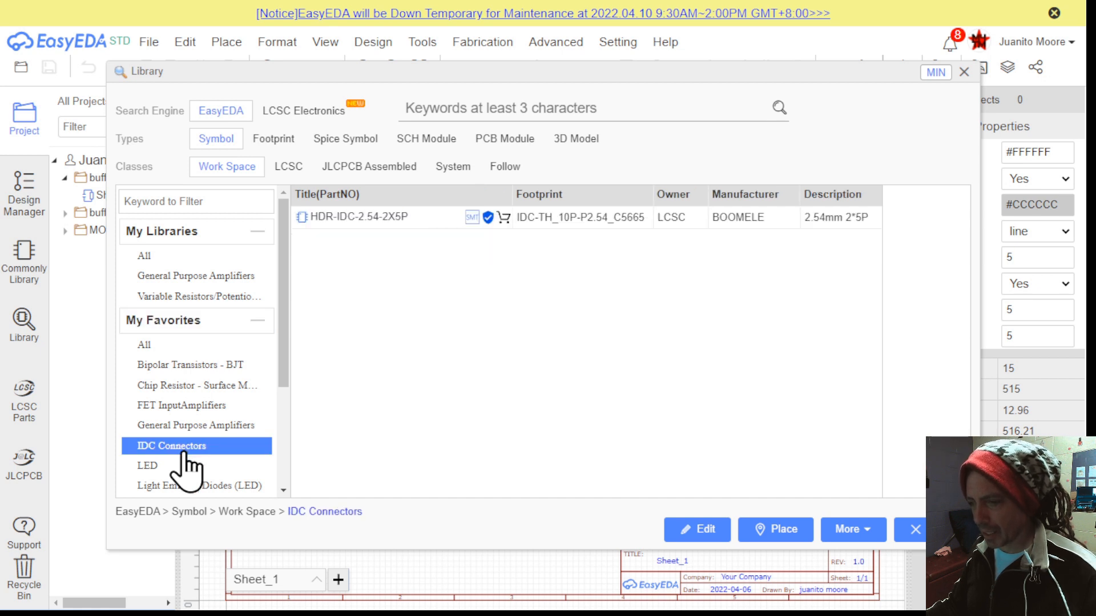
{"action": "left_click", "coordinate": [366, 220]}
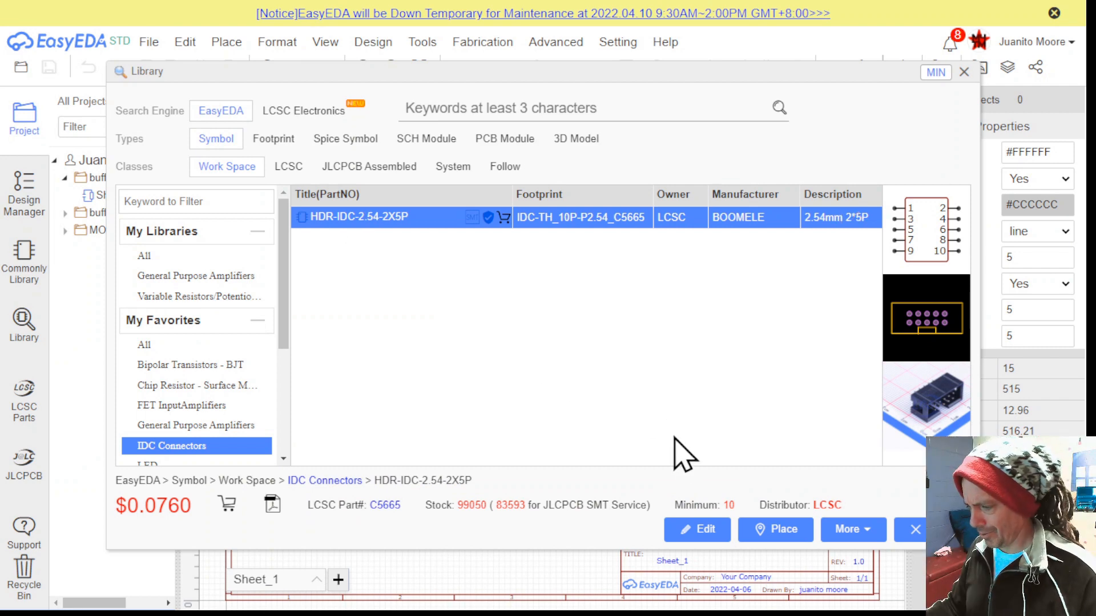
{"action": "left_click", "coordinate": [702, 529]}
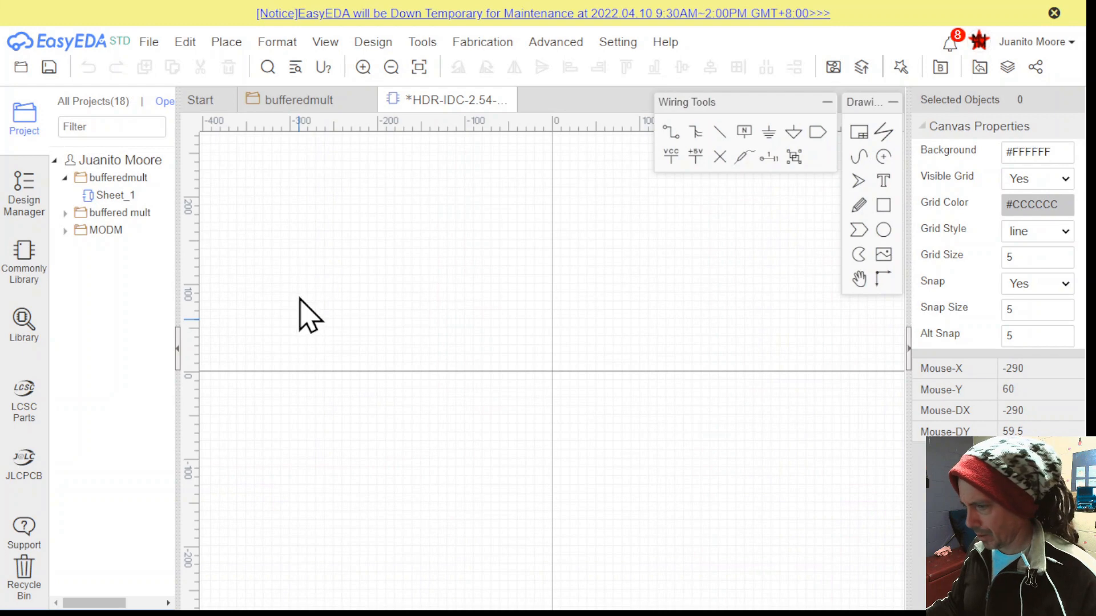
{"action": "scroll", "coordinate": [511, 338], "scroll_direction": "down", "scroll_amount": 1}
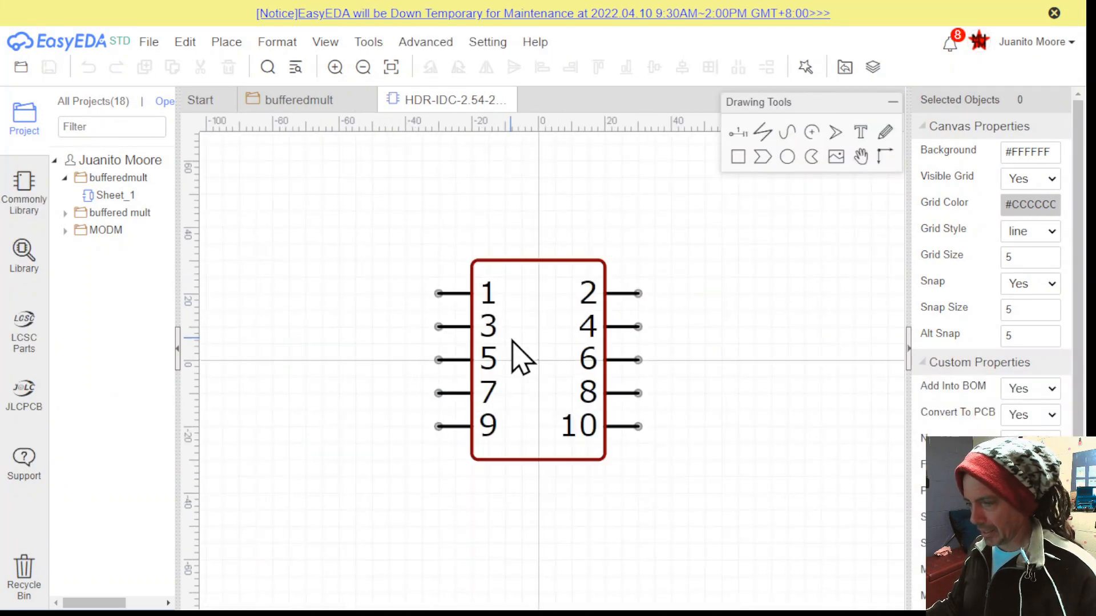
{"action": "scroll", "coordinate": [512, 342], "scroll_direction": "down", "scroll_amount": 3}
{"action": "scroll", "coordinate": [516, 345], "scroll_direction": "down", "scroll_amount": 4}
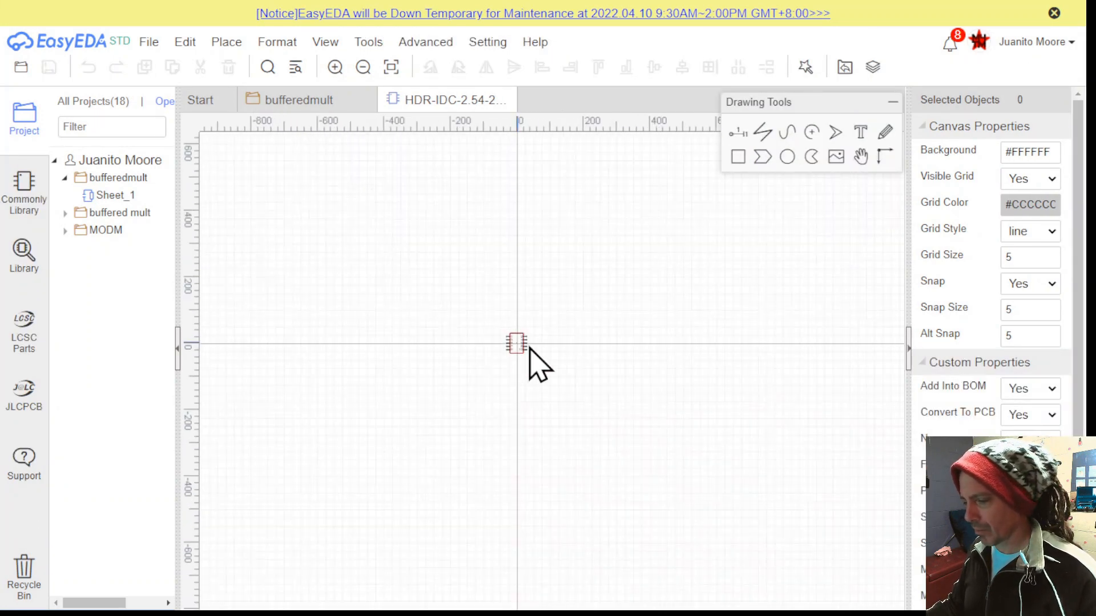
{"action": "right_click_drag", "start_coordinate": [588, 349], "coordinate": [395, 285]}
{"action": "scroll", "coordinate": [702, 395], "scroll_direction": "down", "scroll_amount": 2}
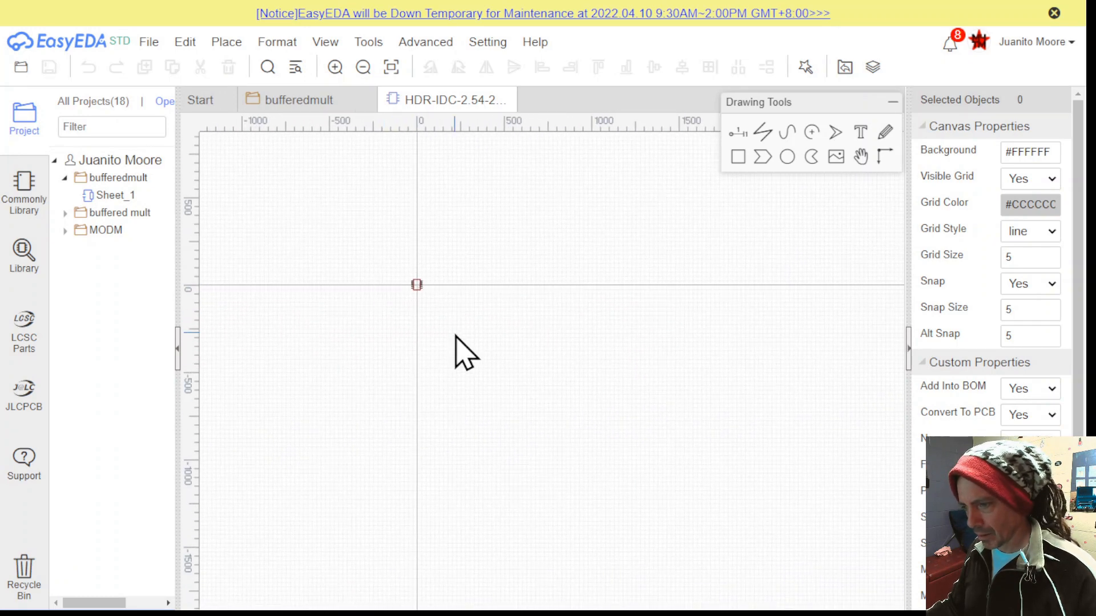
{"action": "scroll", "coordinate": [461, 350], "scroll_direction": "up", "scroll_amount": 2}
{"action": "right_click_drag", "start_coordinate": [462, 318], "coordinate": [584, 411]}
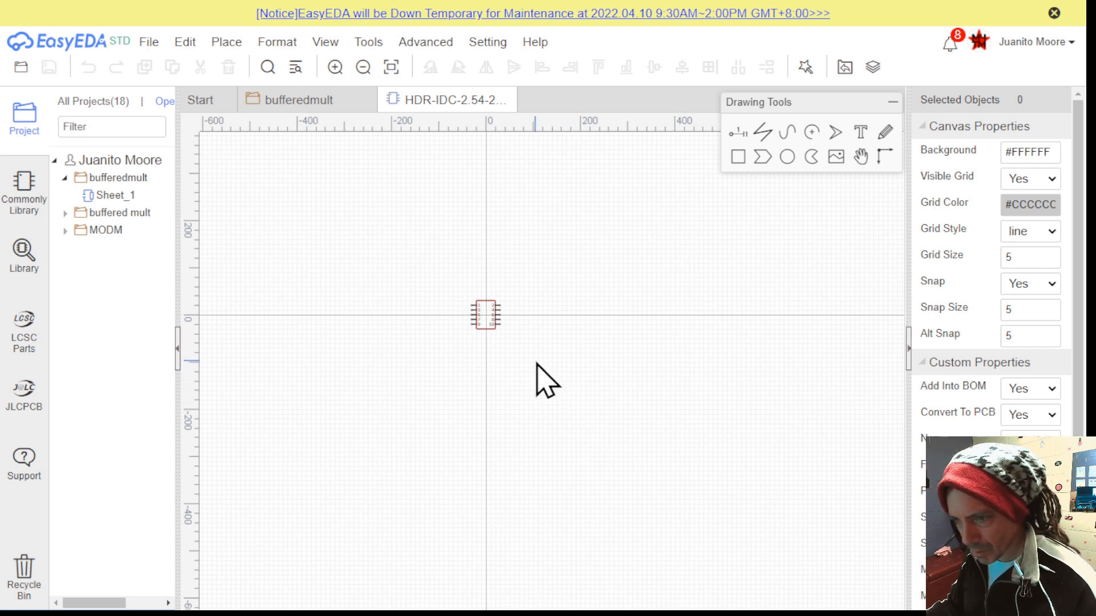
Place the HDR-IDC-2.54-2X5P connector in the upper-left area of Sheet_1, rotated so pins 1 and 2 are lowest
{"action": "left_click", "coordinate": [117, 196]}
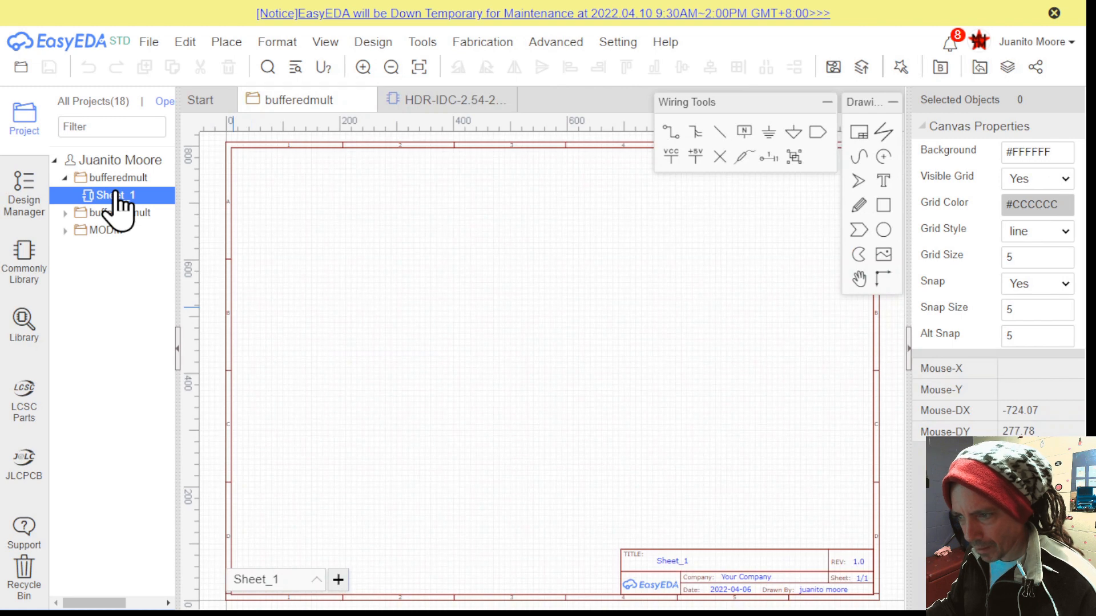
{"action": "left_click", "coordinate": [432, 102]}
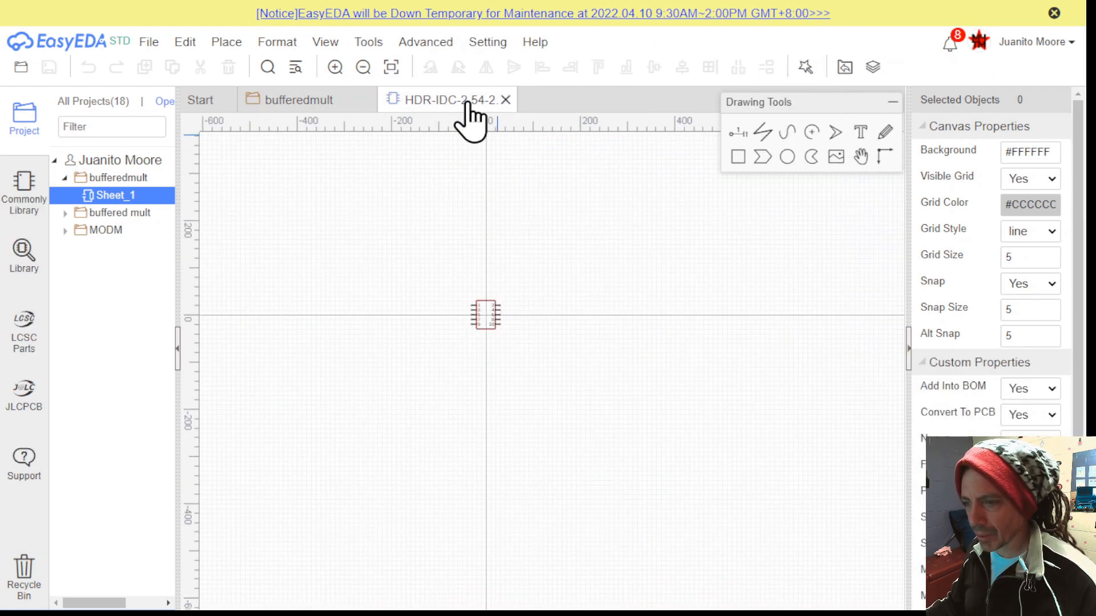
{"action": "left_click", "coordinate": [312, 102]}
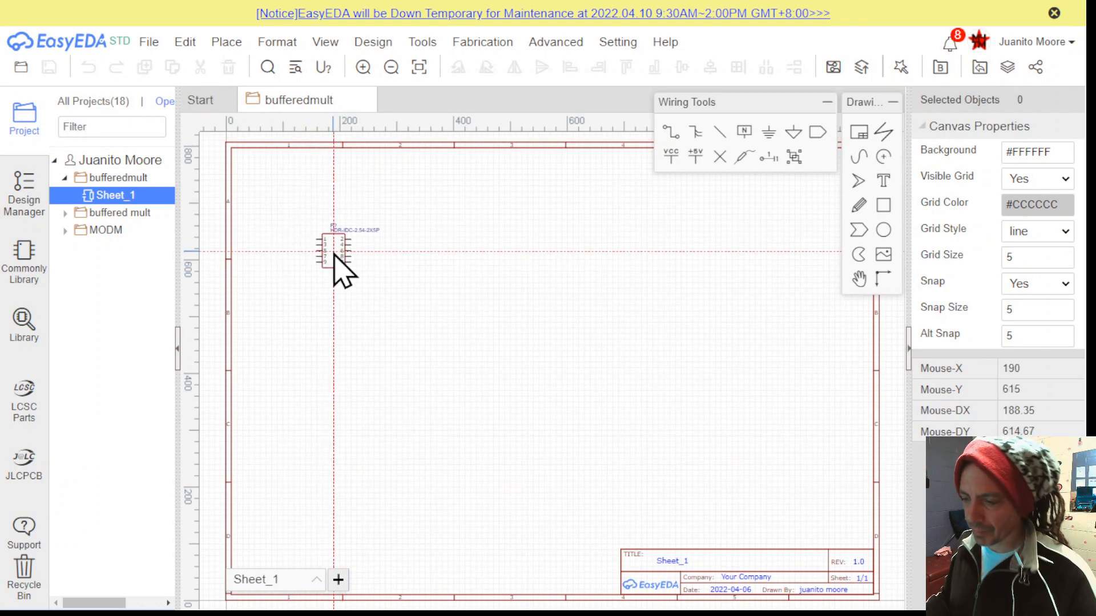
{"action": "scroll", "coordinate": [333, 255], "scroll_direction": "down", "scroll_amount": 3}
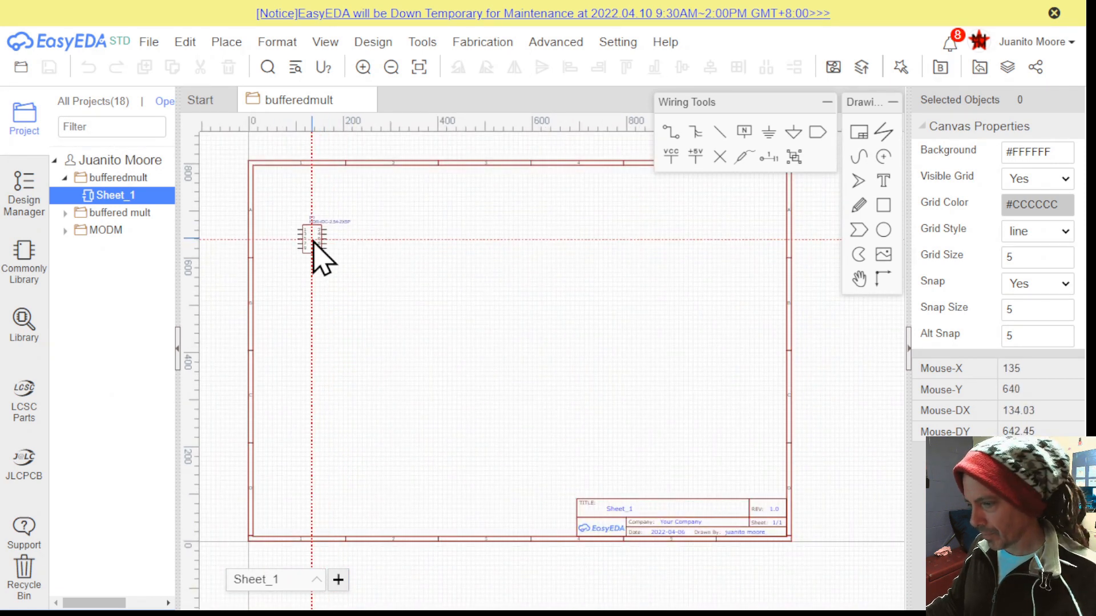
{"action": "key", "text": "space"}
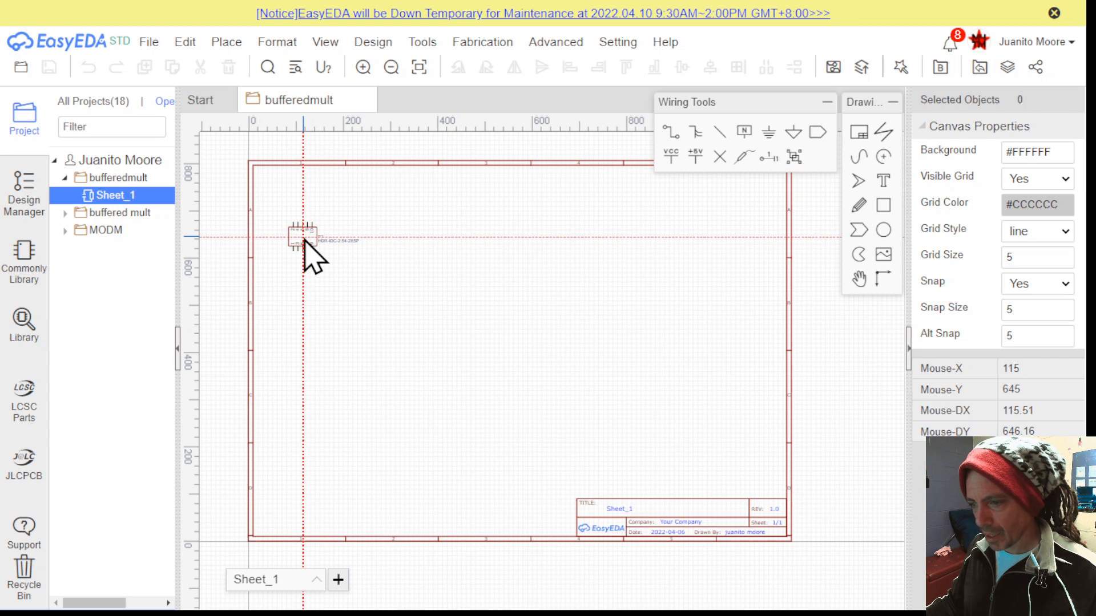
{"action": "scroll", "coordinate": [314, 257], "scroll_direction": "up", "scroll_amount": 4}
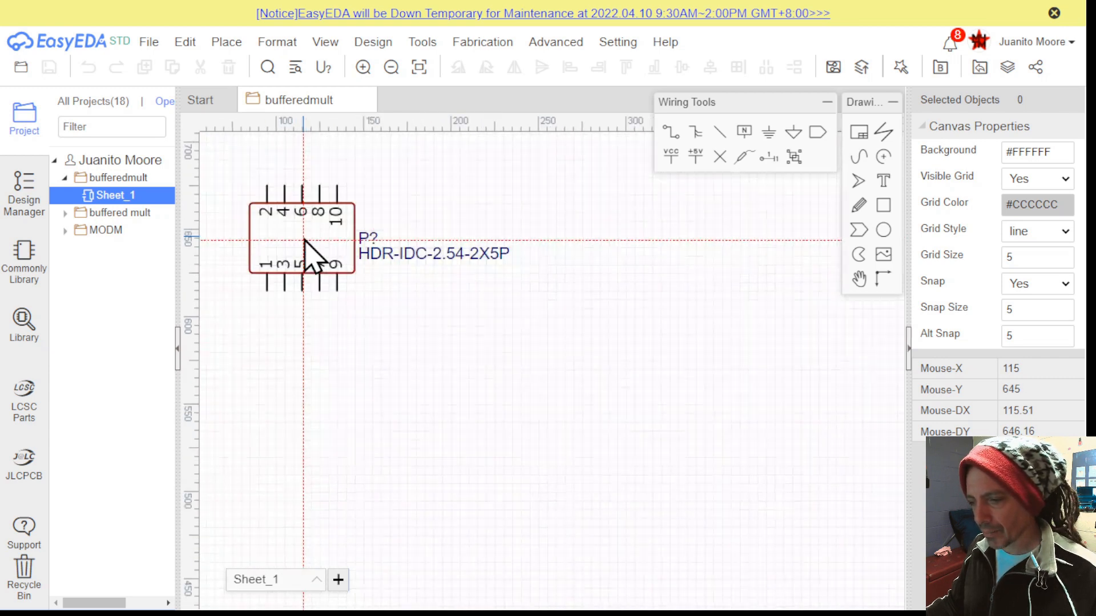
{"action": "right_click_drag", "start_coordinate": [326, 262], "coordinate": [505, 367]}
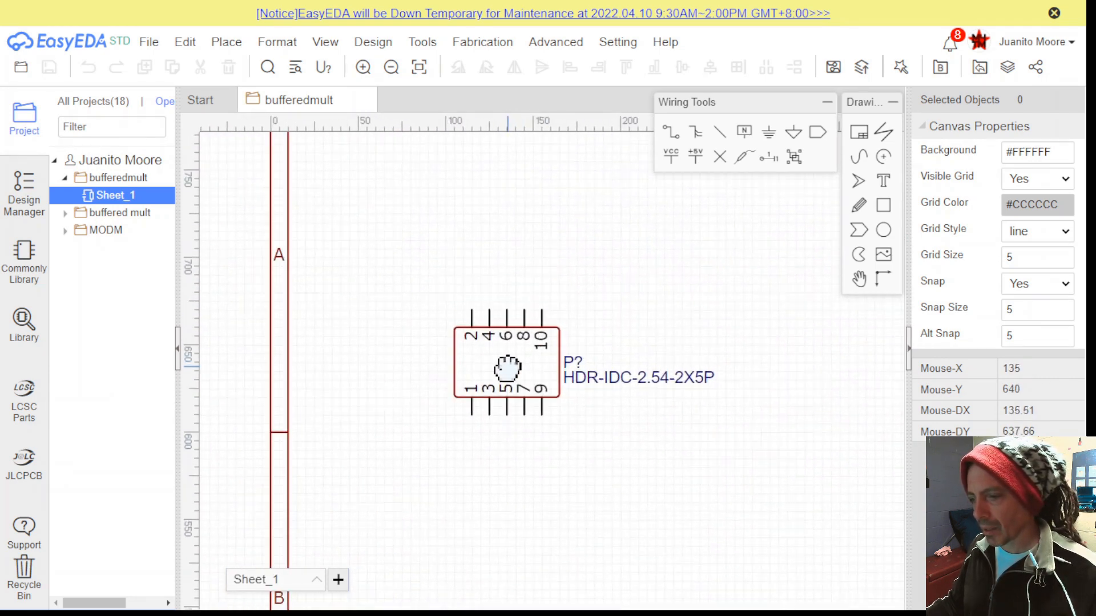
{"action": "right_click_drag", "start_coordinate": [435, 257], "coordinate": [392, 228]}
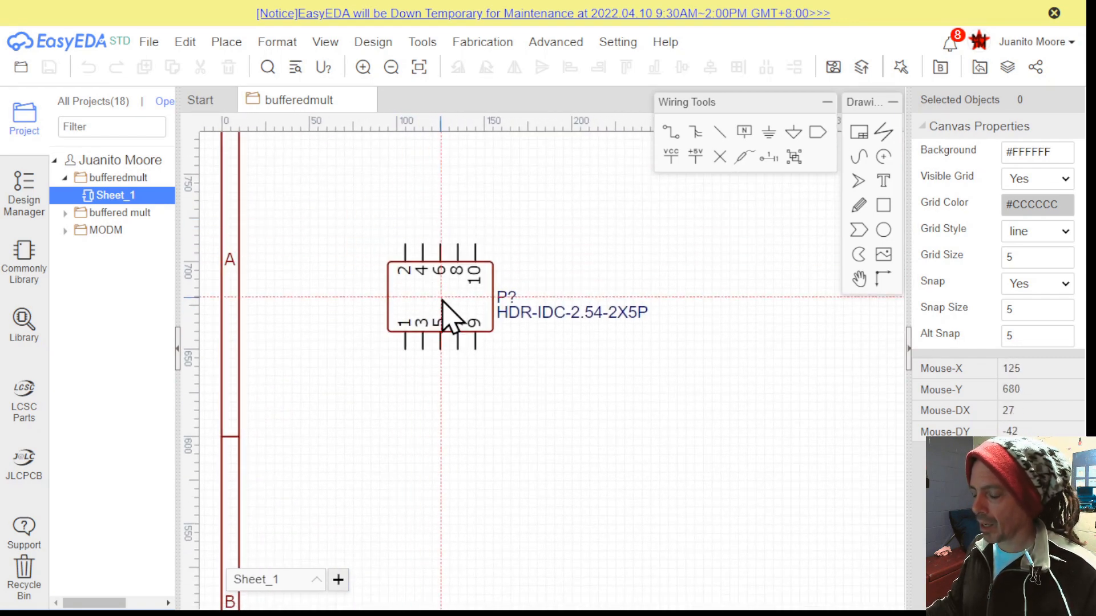
{"action": "key", "text": "space"}
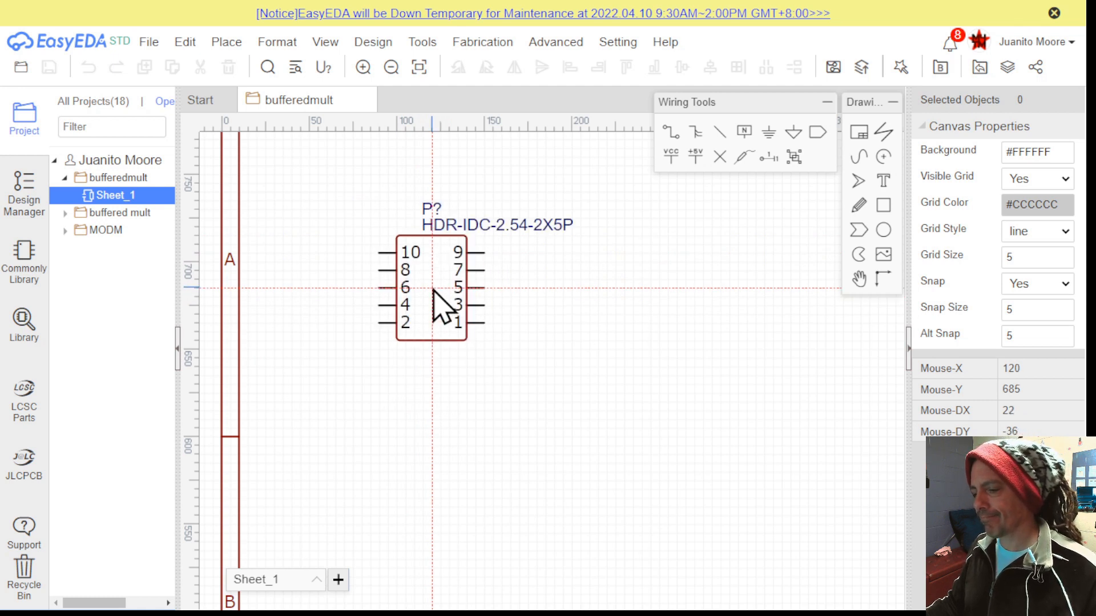
{"action": "left_click", "coordinate": [405, 297]}
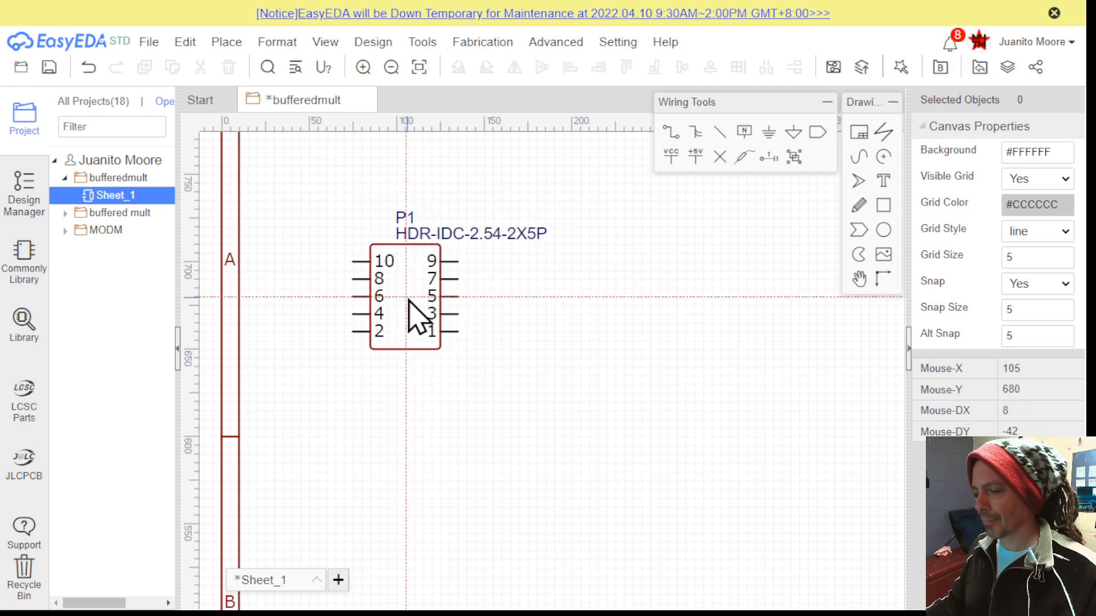
{"action": "key", "text": "Escape"}
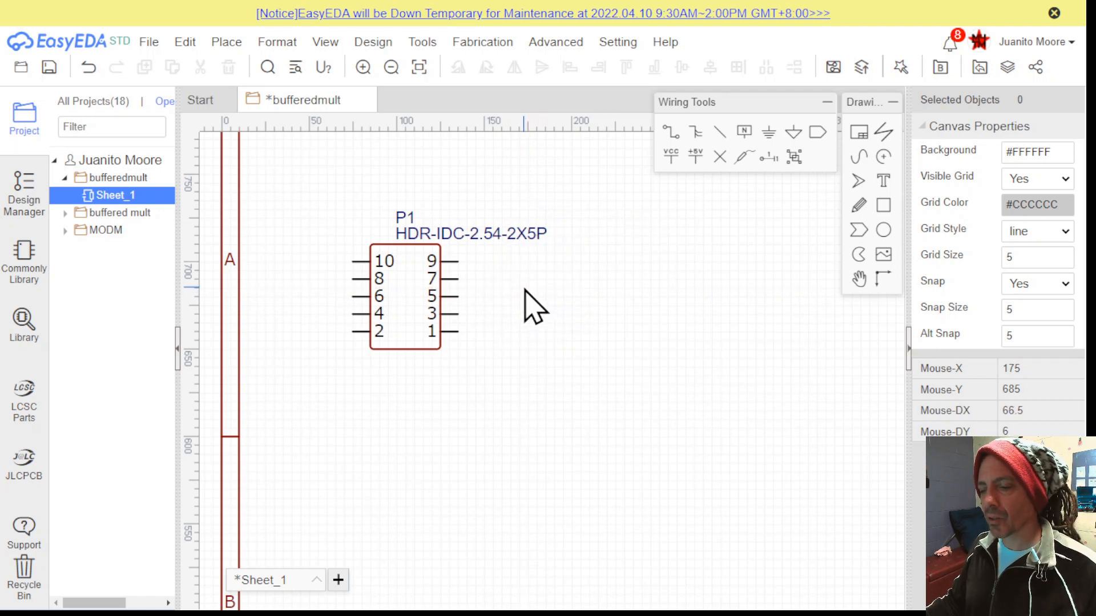
Wire connector pin 1 to pin 2 with a route around the connector's lower edge
{"action": "key", "text": "w"}
{"action": "left_click", "coordinate": [458, 331]}
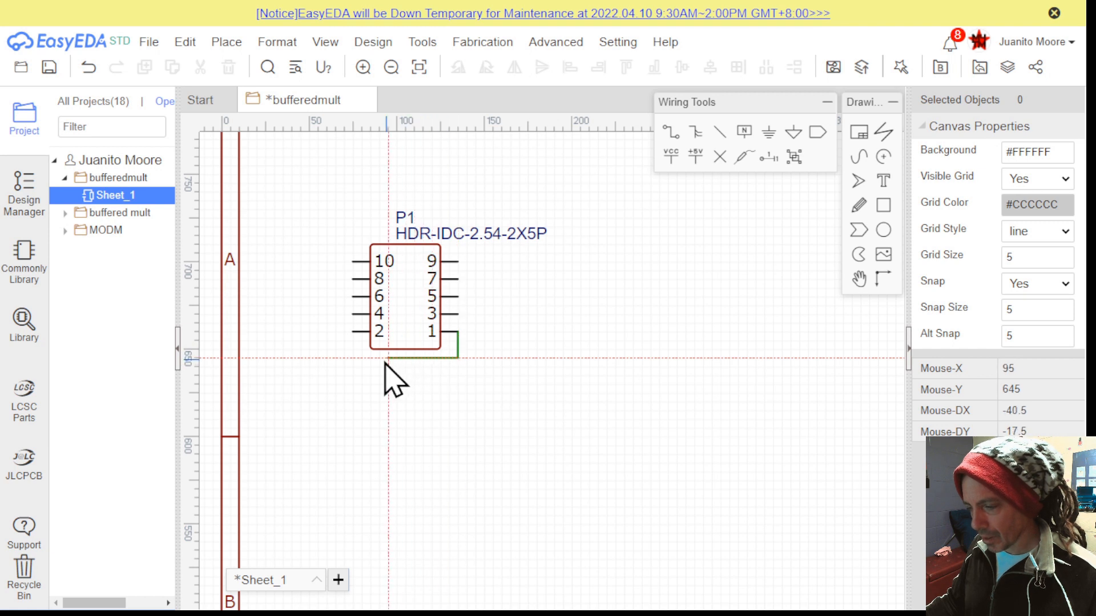
{"action": "left_click", "coordinate": [356, 358]}
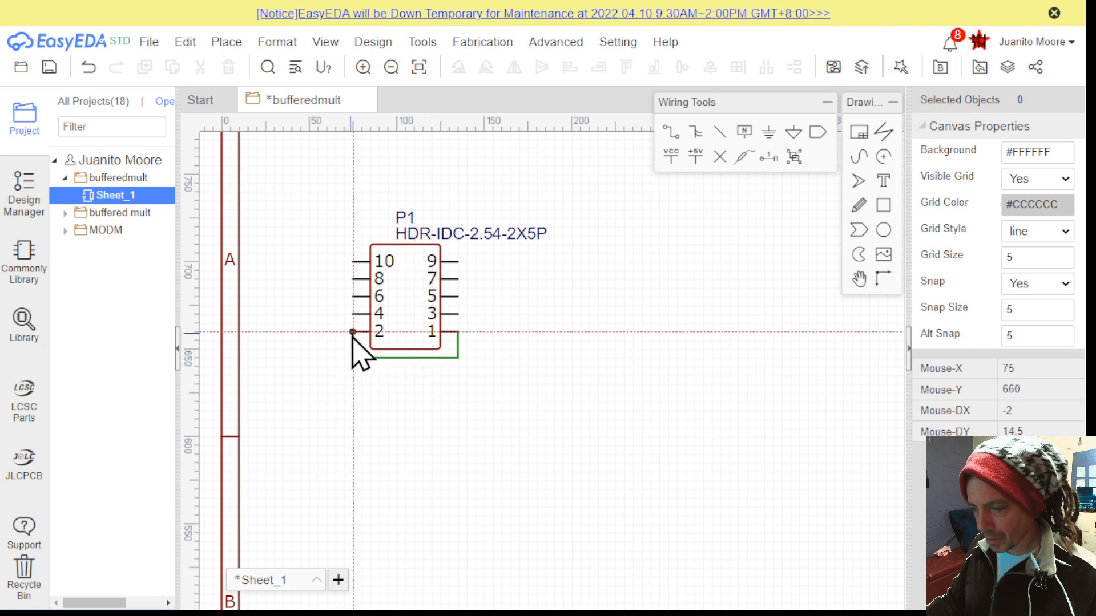
{"action": "left_click", "coordinate": [353, 332]}
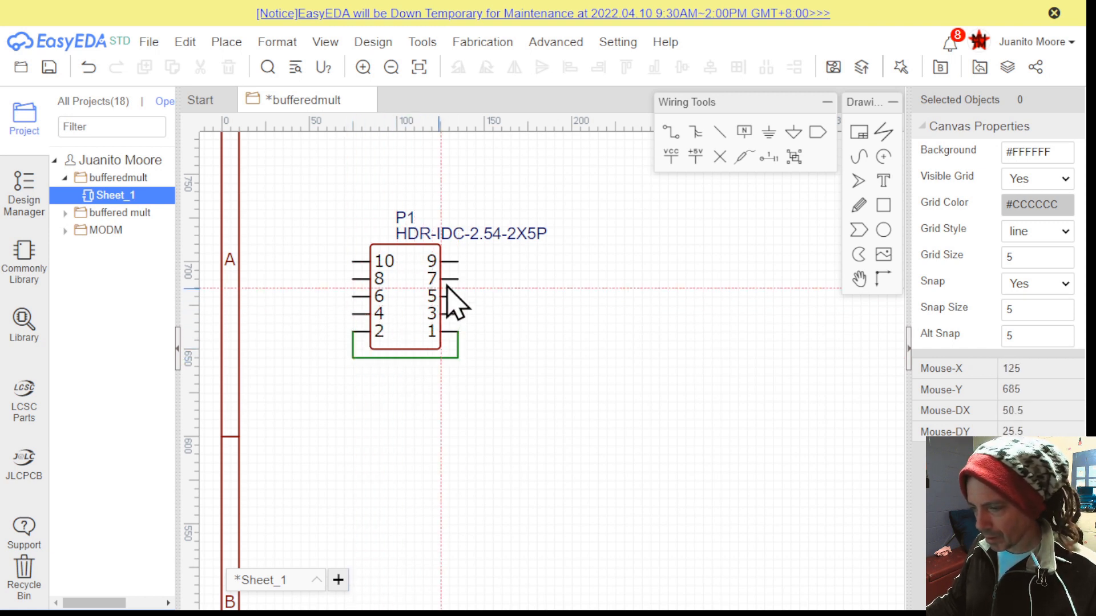
{"action": "key", "text": "Escape"}
Delete the connector's part-name label and move its P1 designator inside the symbol body
{"action": "left_click", "coordinate": [483, 237]}
{"action": "key", "text": "Delete"}
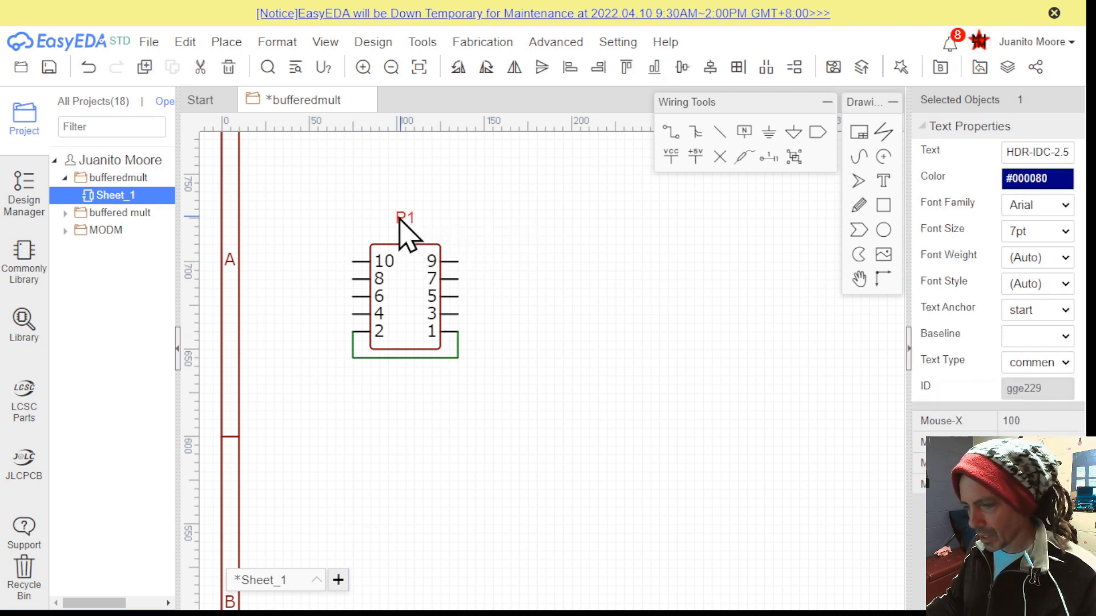
{"action": "left_click_drag", "start_coordinate": [402, 221], "coordinate": [398, 289]}
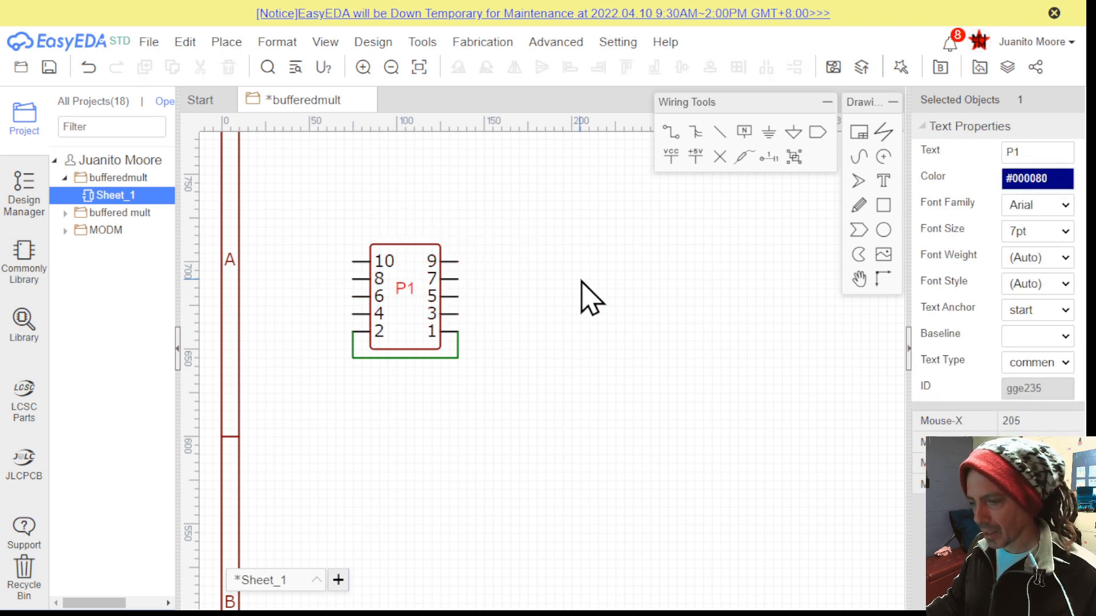
{"action": "left_click", "coordinate": [515, 276]}
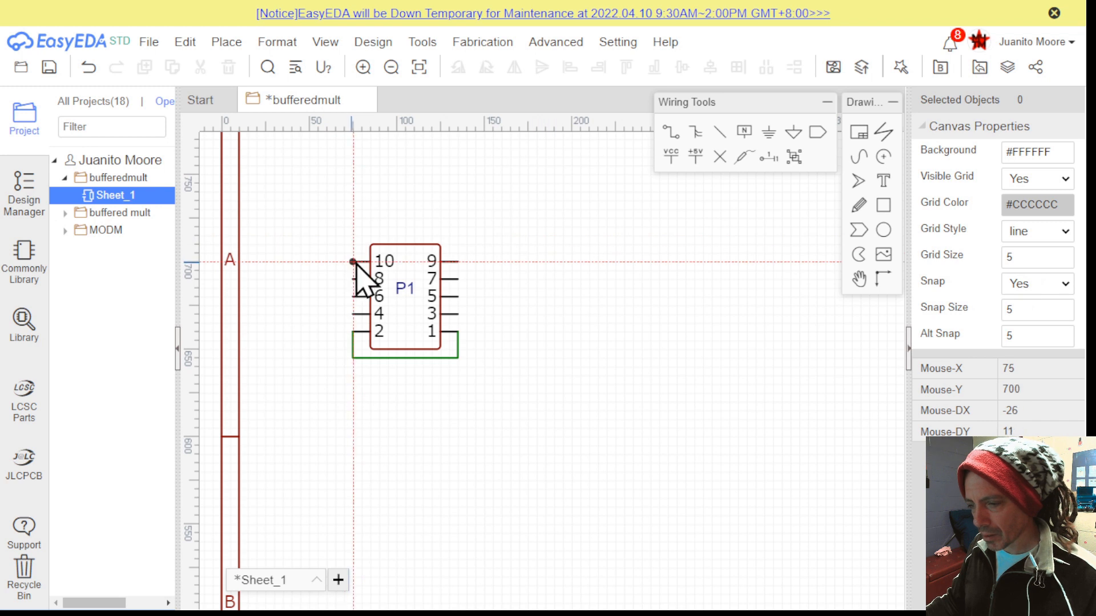
Wire connector pin 10 to pin 9 with a route around the connector's upper edge
{"action": "left_click", "coordinate": [354, 261]}
{"action": "left_click", "coordinate": [353, 229]}
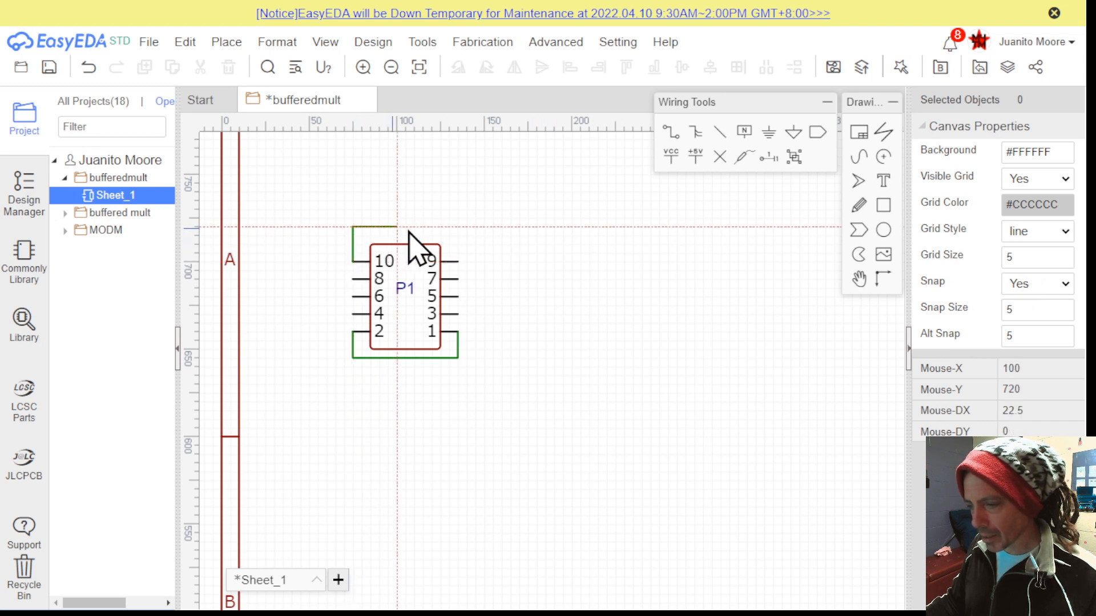
{"action": "left_click", "coordinate": [458, 227]}
{"action": "left_click", "coordinate": [459, 261]}
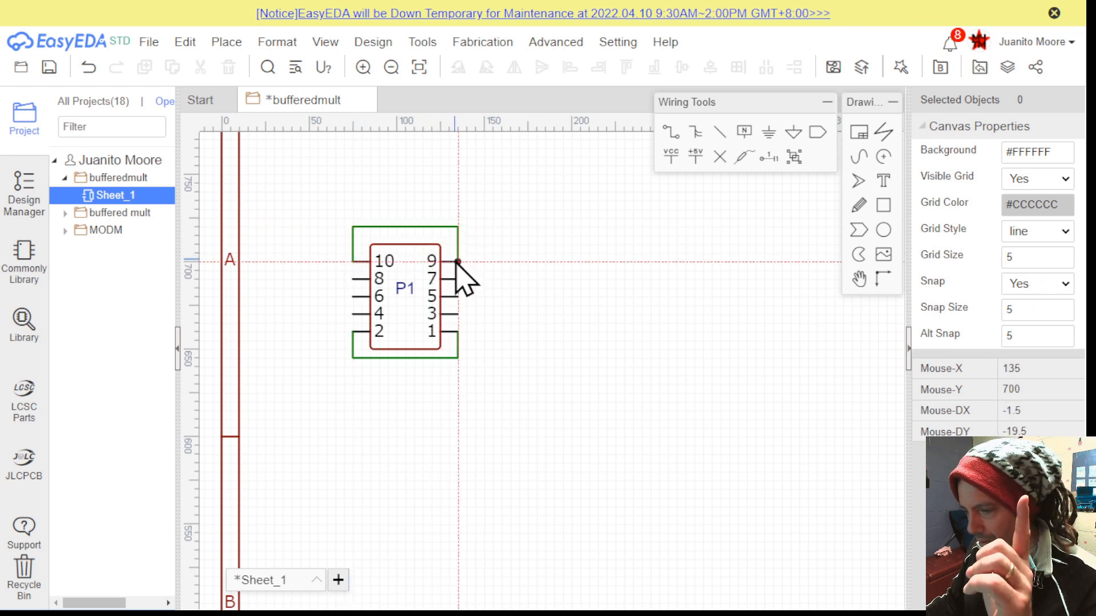
Wire connector pins 8, 6 and 4 together, and pins 7, 5 and 3 together
{"action": "left_click", "coordinate": [353, 279]}
{"action": "left_click", "coordinate": [353, 297]}
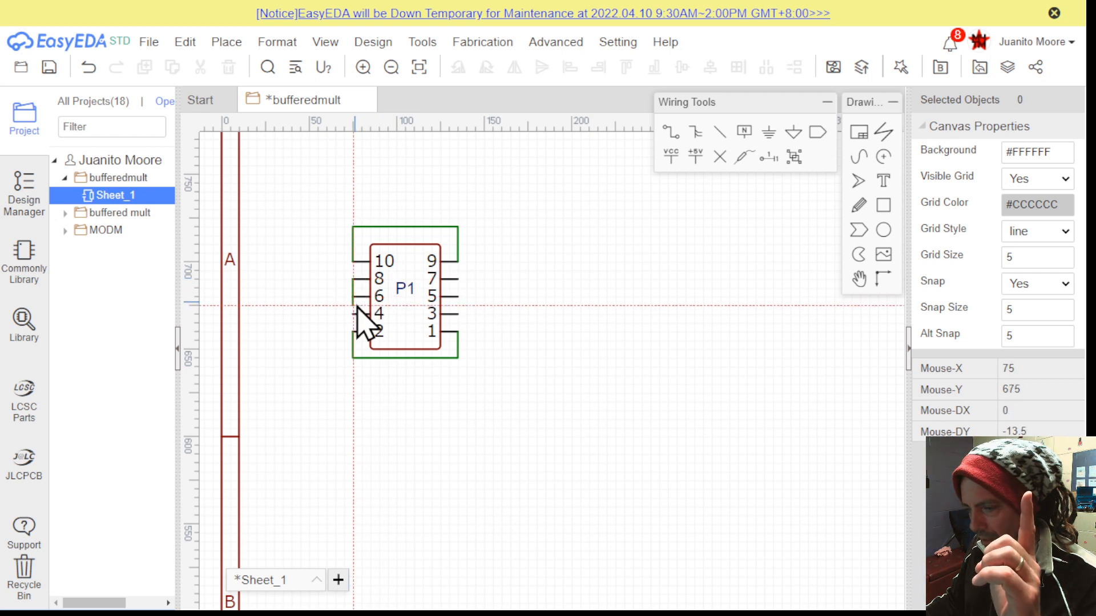
{"action": "left_click", "coordinate": [353, 314]}
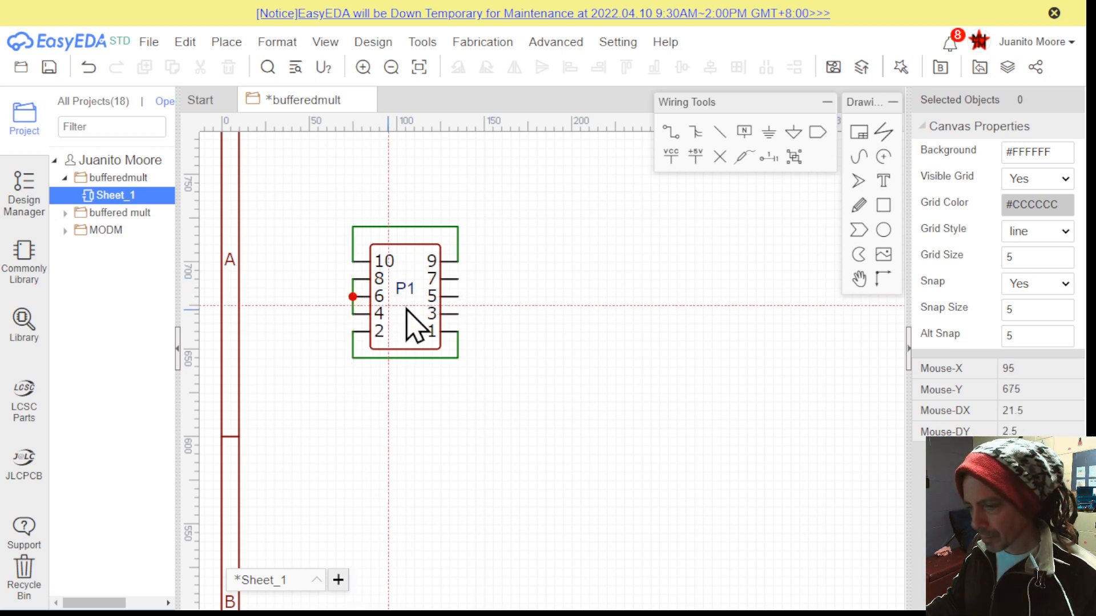
{"action": "left_click", "coordinate": [458, 279]}
{"action": "left_click", "coordinate": [458, 296]}
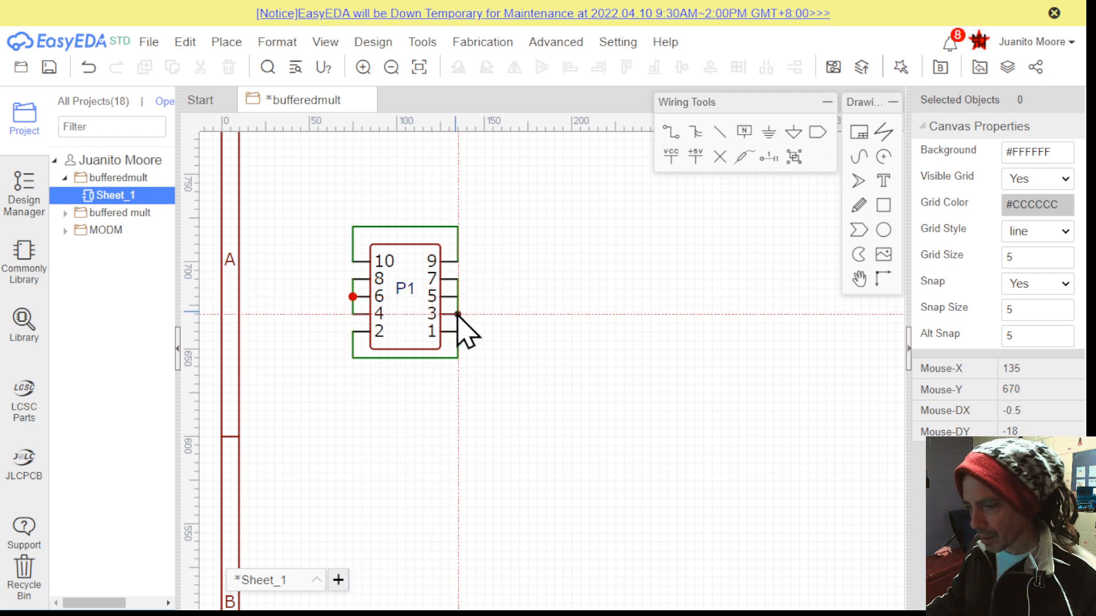
{"action": "left_click", "coordinate": [458, 314]}
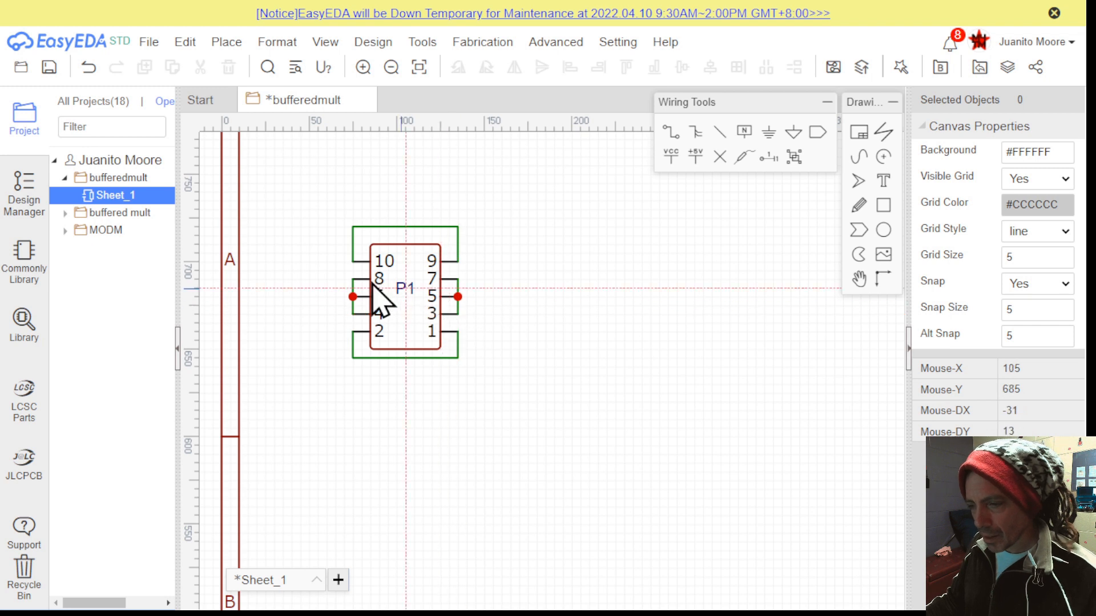
Attach outward-facing GND flags to the joined pins at pin 5 and pin 6 of the connector
{"action": "left_click", "coordinate": [20, 189]}
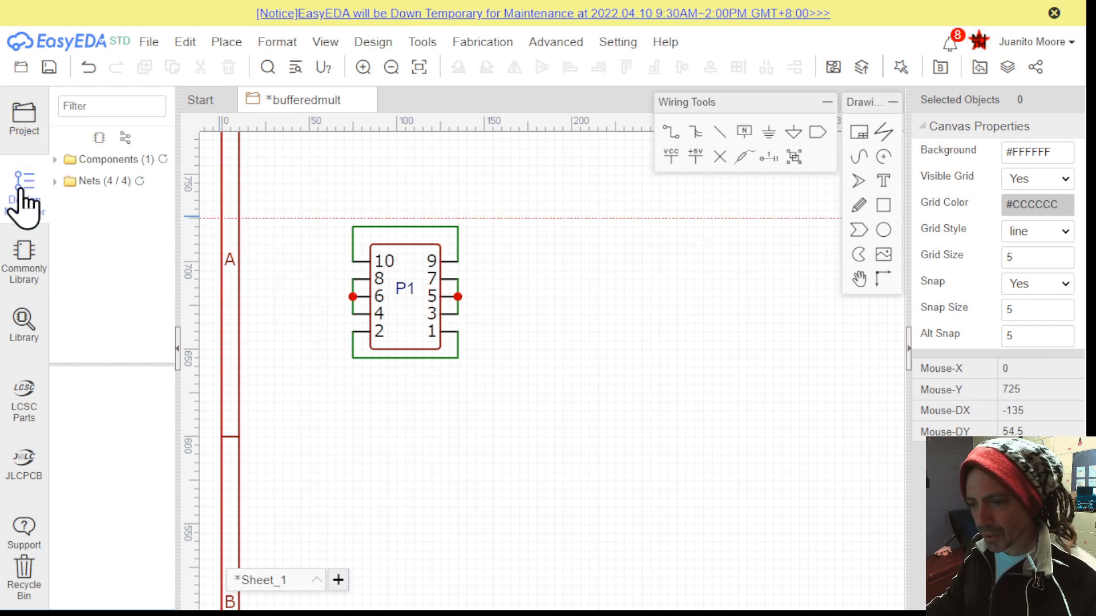
{"action": "left_click", "coordinate": [24, 265]}
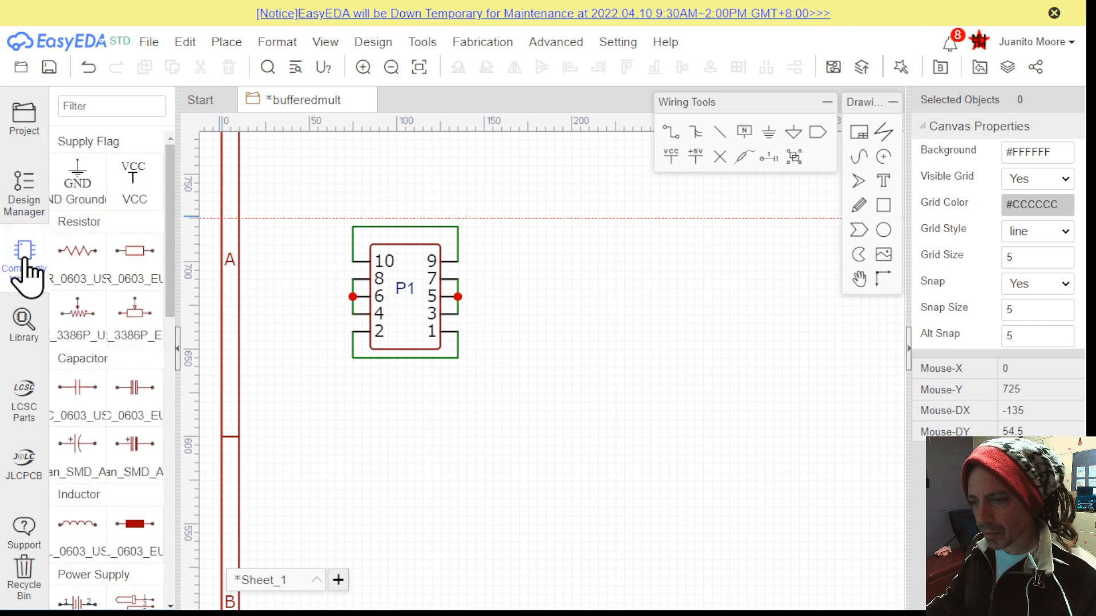
{"action": "left_click", "coordinate": [91, 191]}
{"action": "key", "text": "space"}
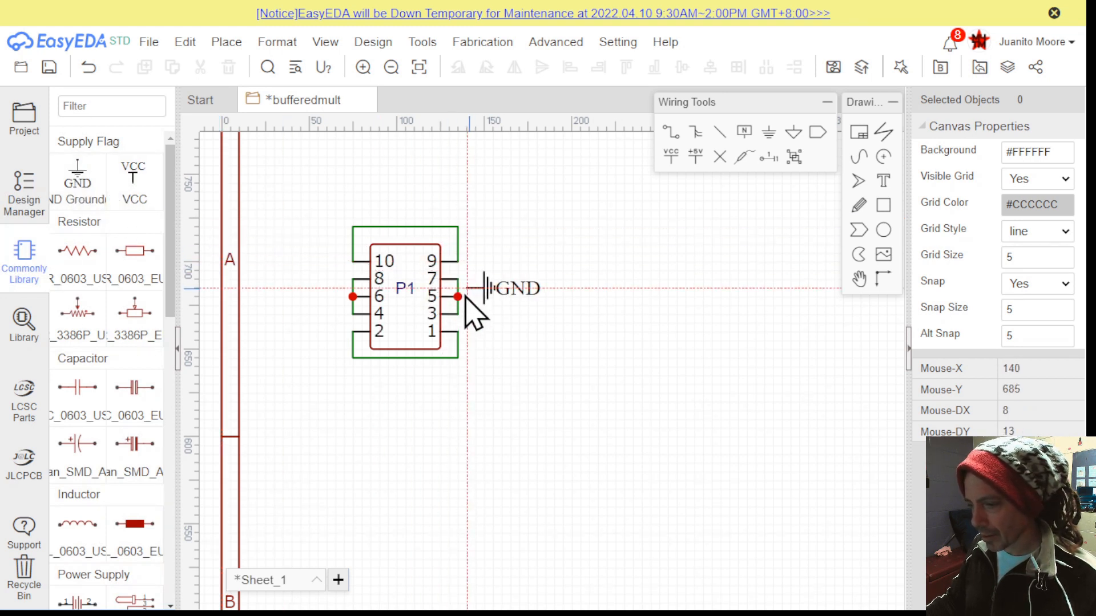
{"action": "left_click", "coordinate": [464, 305]}
{"action": "key", "text": "space"}
{"action": "key", "text": "space"}
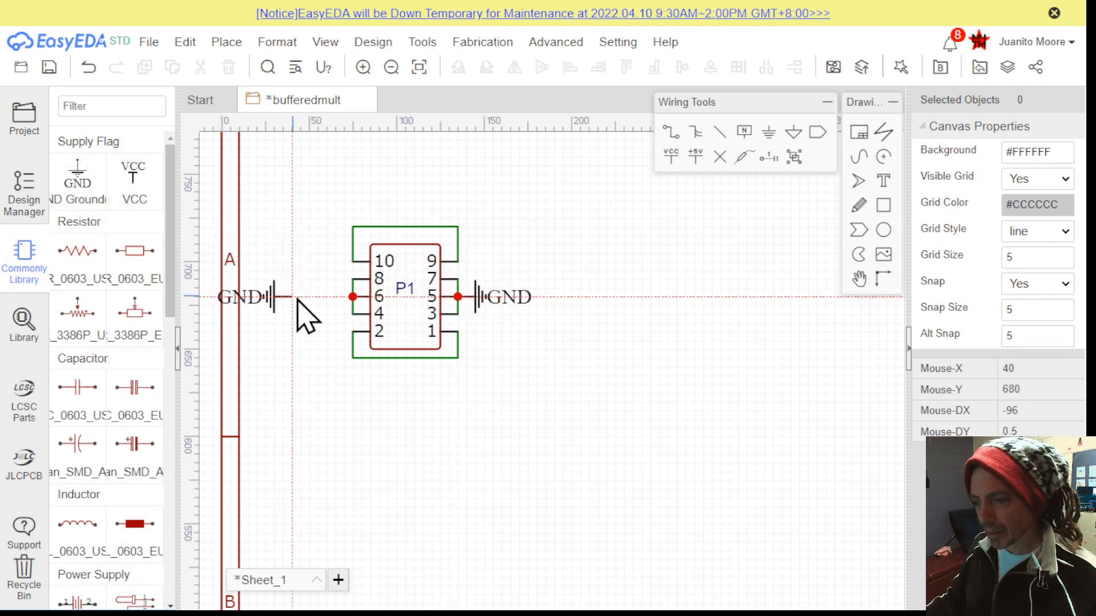
{"action": "left_click", "coordinate": [350, 299]}
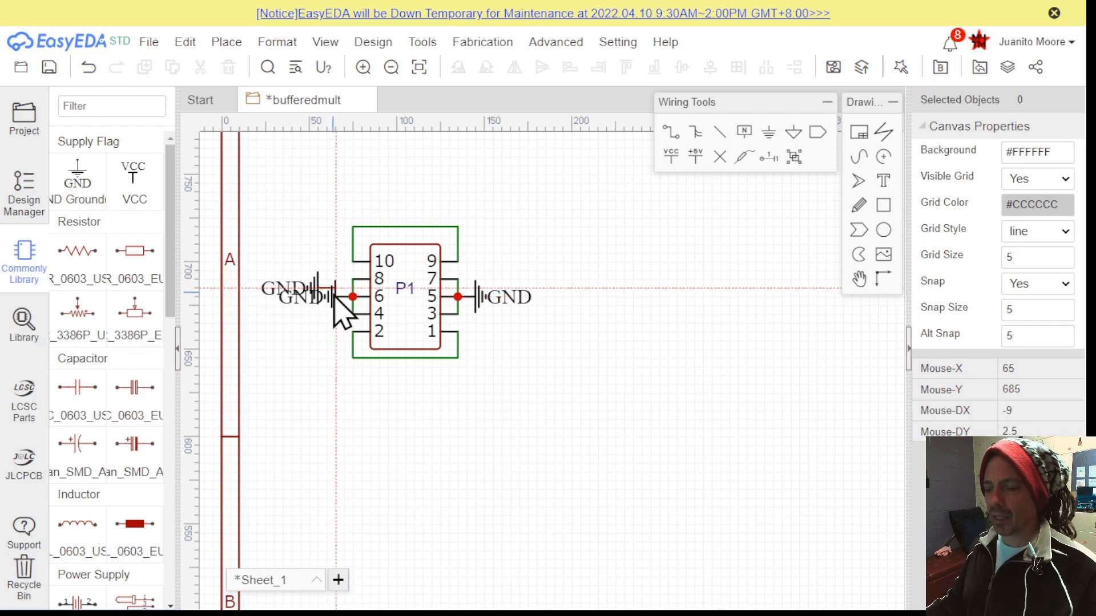
{"action": "key", "text": "Escape"}
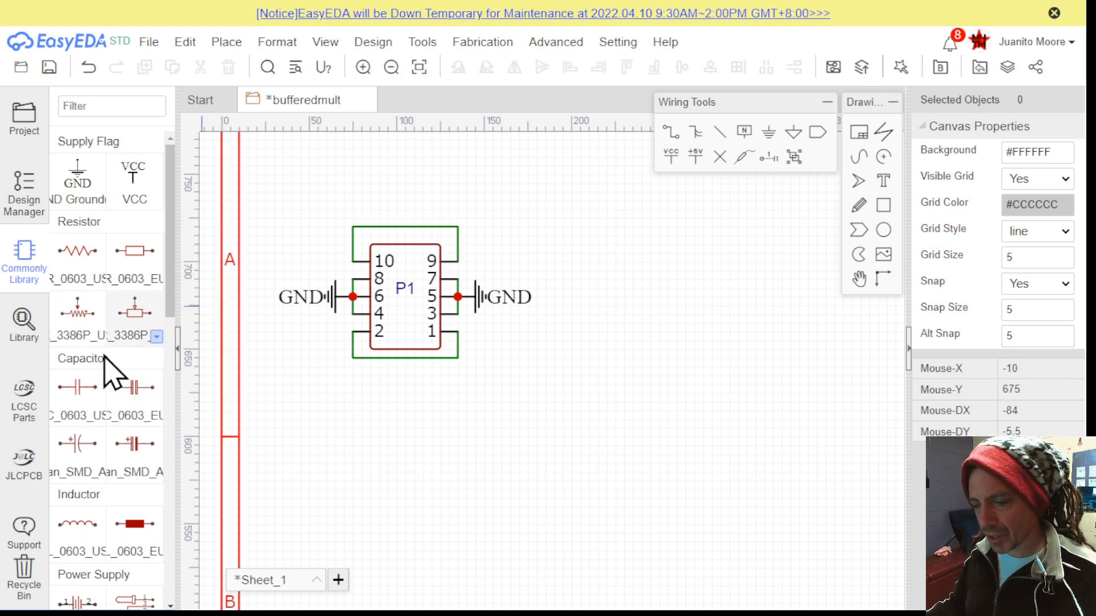
Place two vertical 10uF CL31A106KBHNNNE capacitors beside the connector, one above and one below the pin 5 GND flag
{"action": "left_click", "coordinate": [21, 332]}
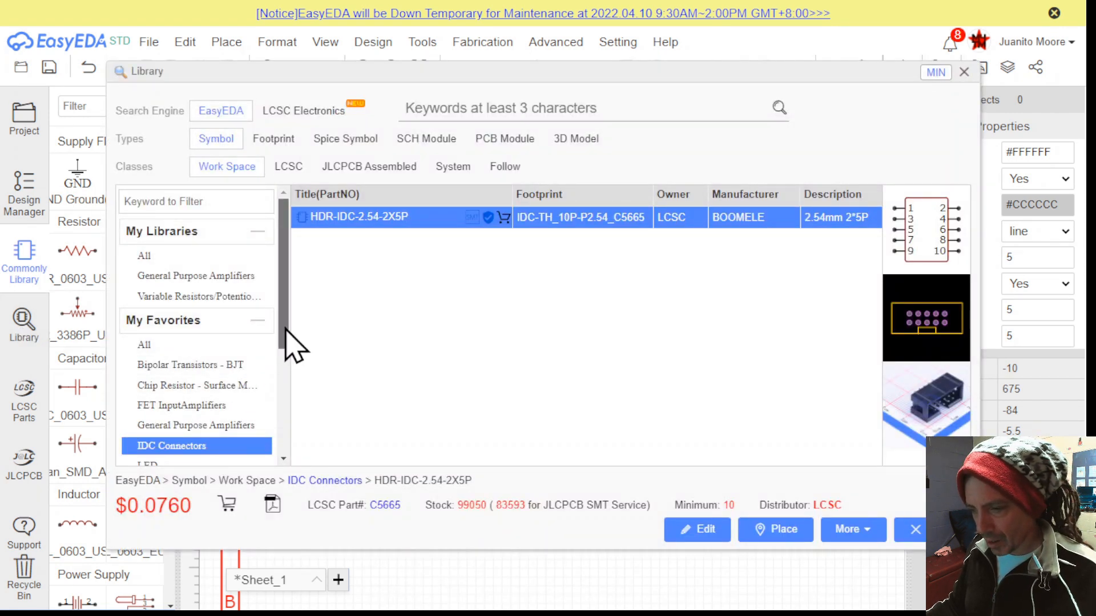
{"action": "left_click_drag", "start_coordinate": [283, 340], "coordinate": [284, 402]}
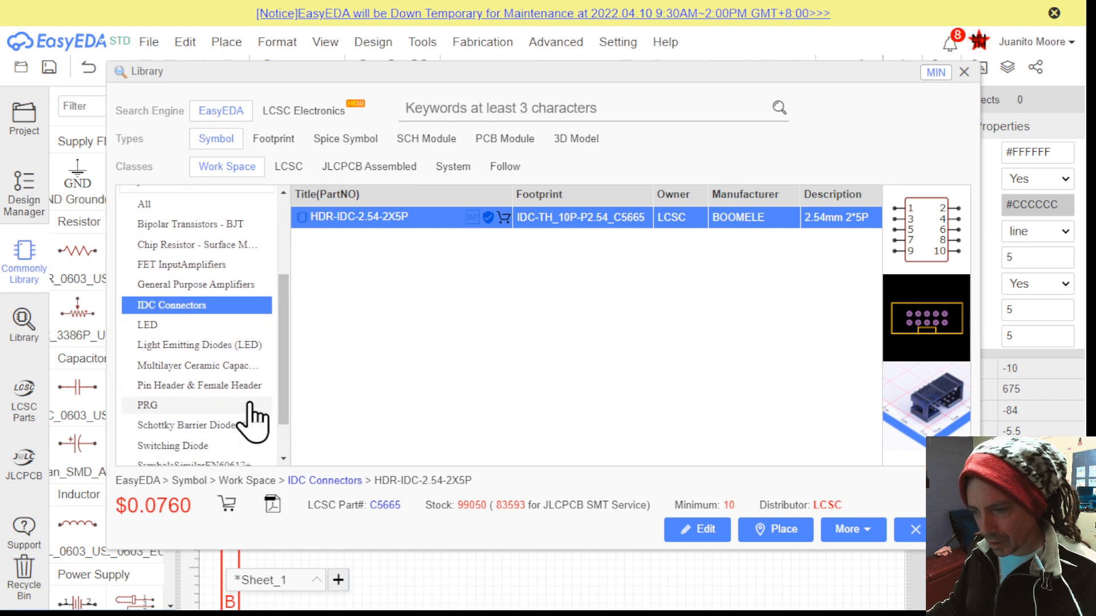
{"action": "left_click", "coordinate": [175, 368]}
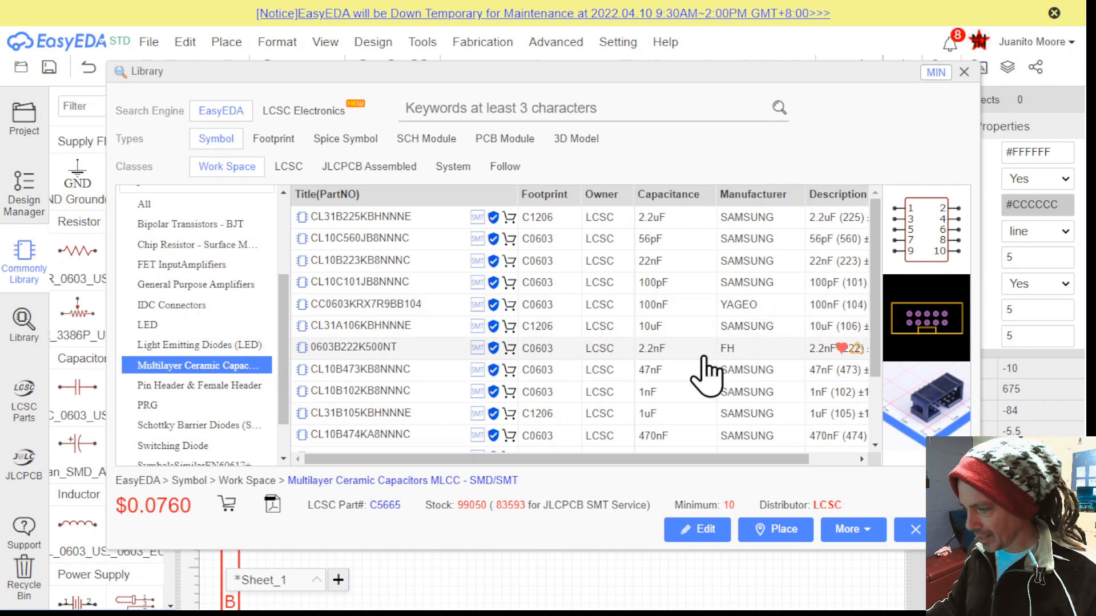
{"action": "scroll", "coordinate": [710, 371], "scroll_direction": "down", "scroll_amount": 2}
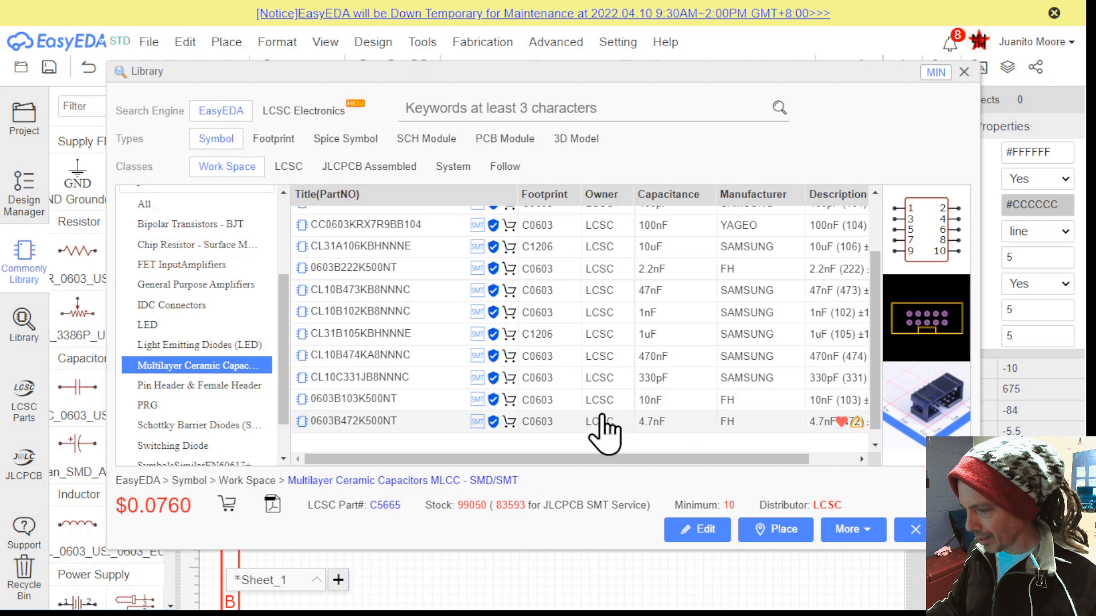
{"action": "scroll", "coordinate": [605, 430], "scroll_direction": "up", "scroll_amount": 2}
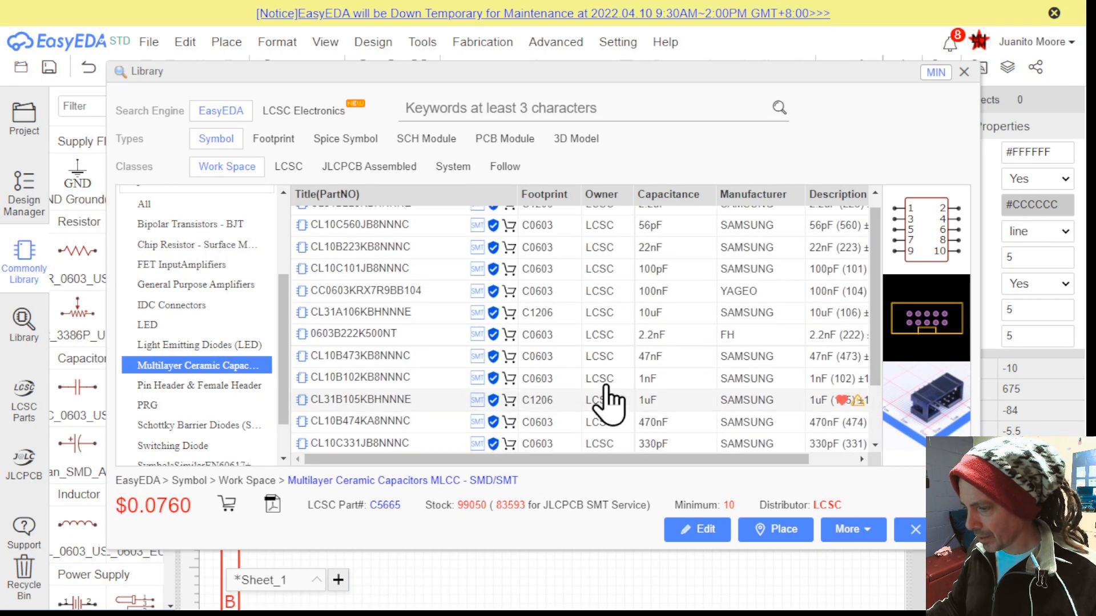
{"action": "left_click", "coordinate": [628, 314]}
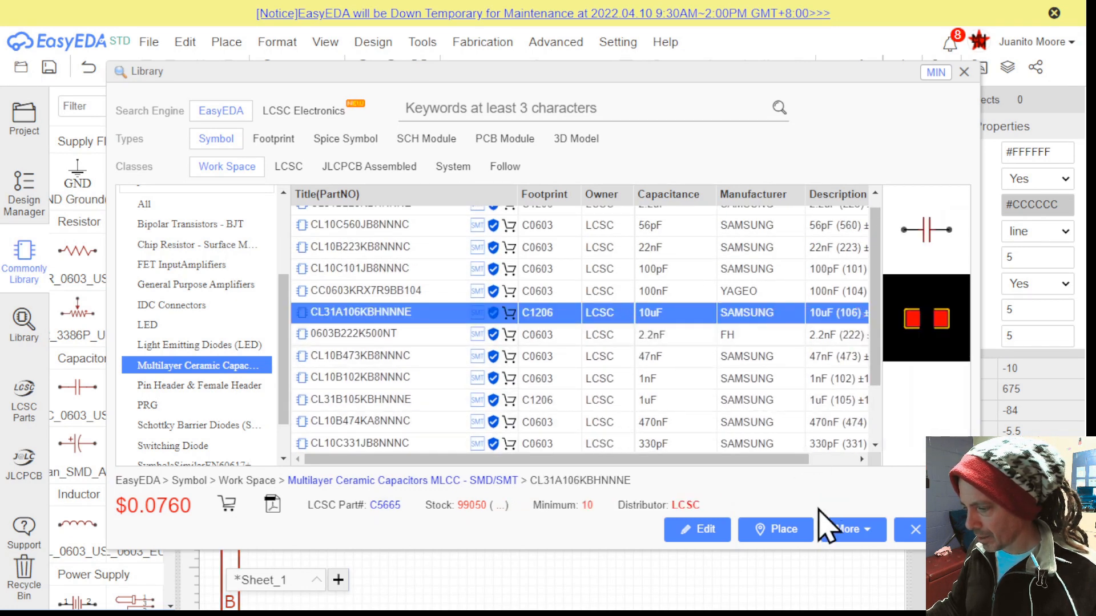
{"action": "left_click", "coordinate": [783, 530]}
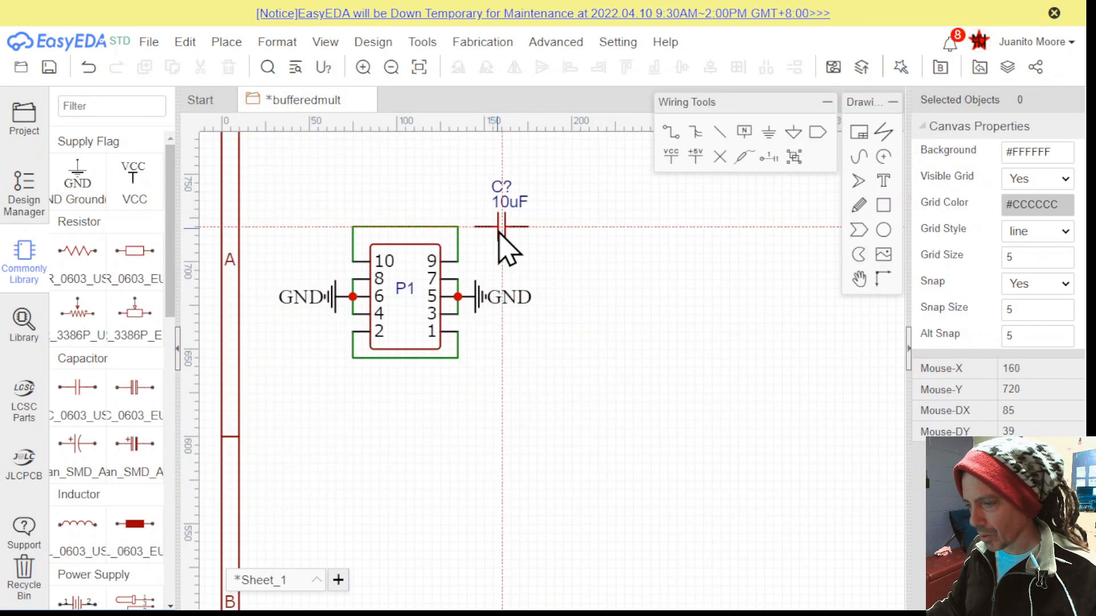
{"action": "key", "text": "space"}
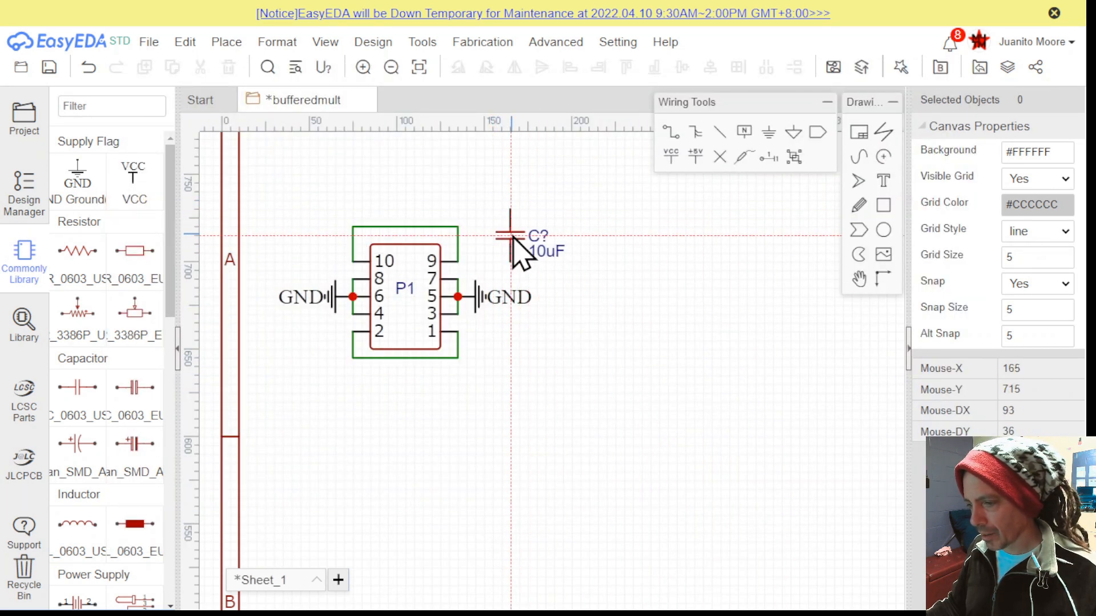
{"action": "left_click", "coordinate": [518, 246]}
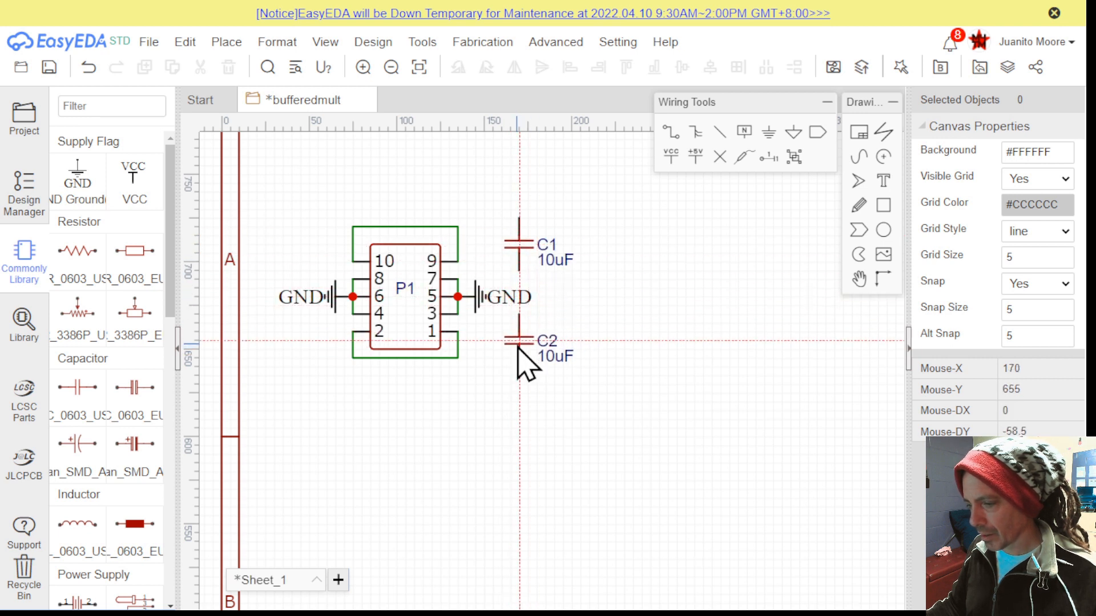
{"action": "left_click", "coordinate": [520, 351]}
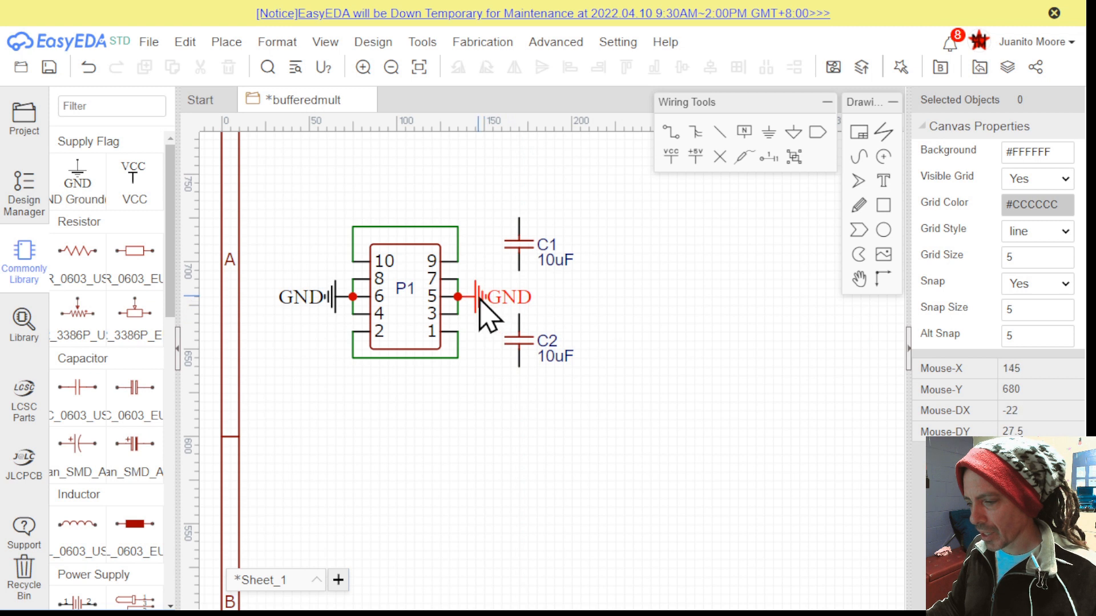
Extend the pin 5 ground wire by moving its GND flag past the capacitors, and attach C1 above and C2 below that wire
{"action": "left_click_drag", "start_coordinate": [493, 297], "coordinate": [752, 294]}
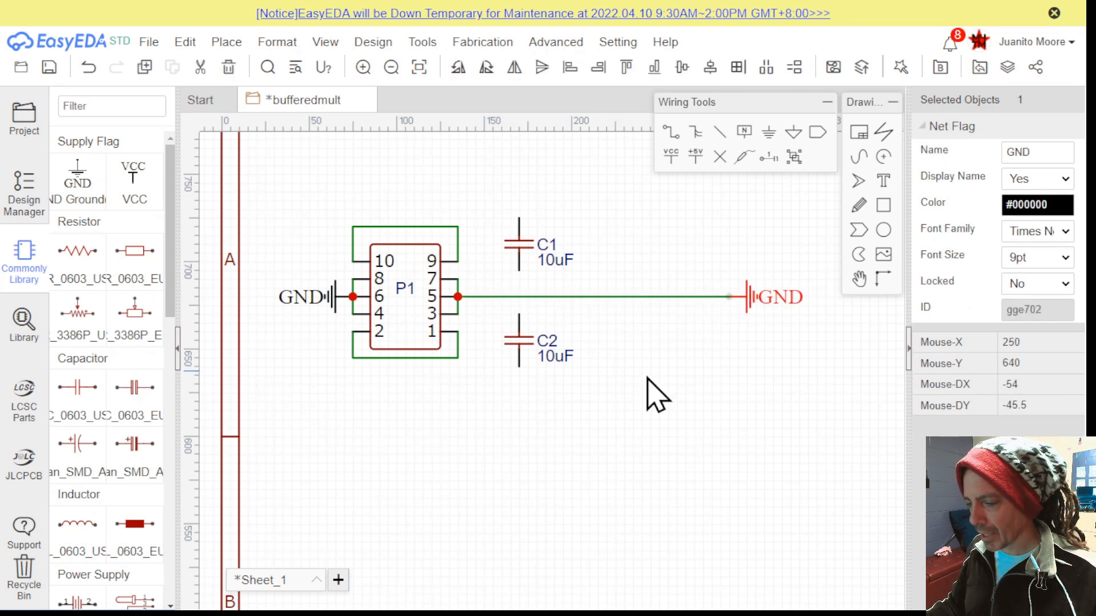
{"action": "left_click", "coordinate": [555, 339]}
{"action": "left_click_drag", "start_coordinate": [518, 341], "coordinate": [517, 327]}
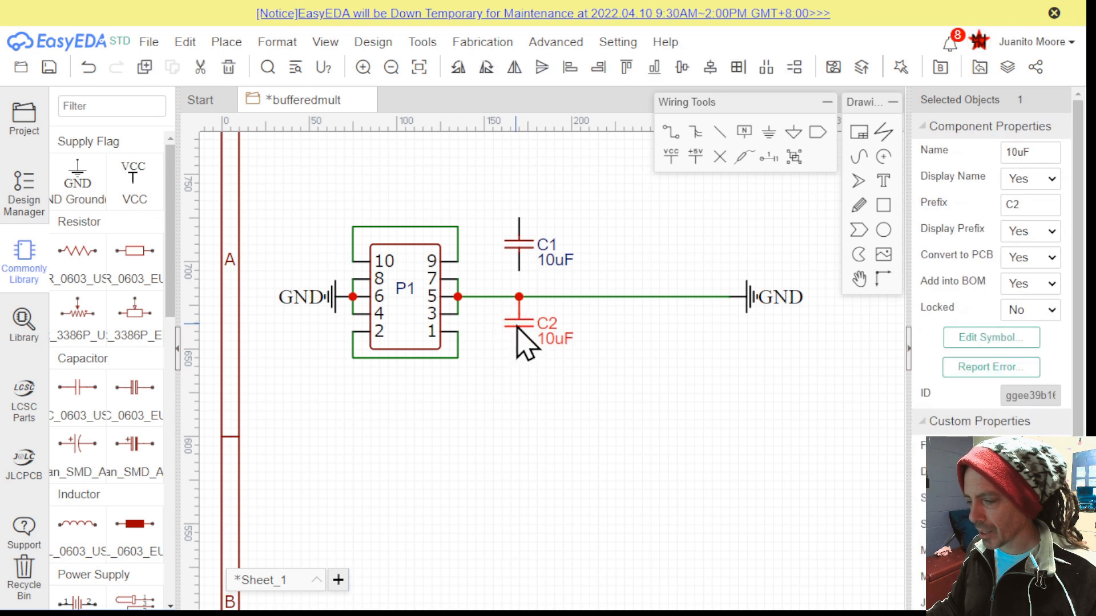
{"action": "left_click_drag", "start_coordinate": [519, 244], "coordinate": [518, 271]}
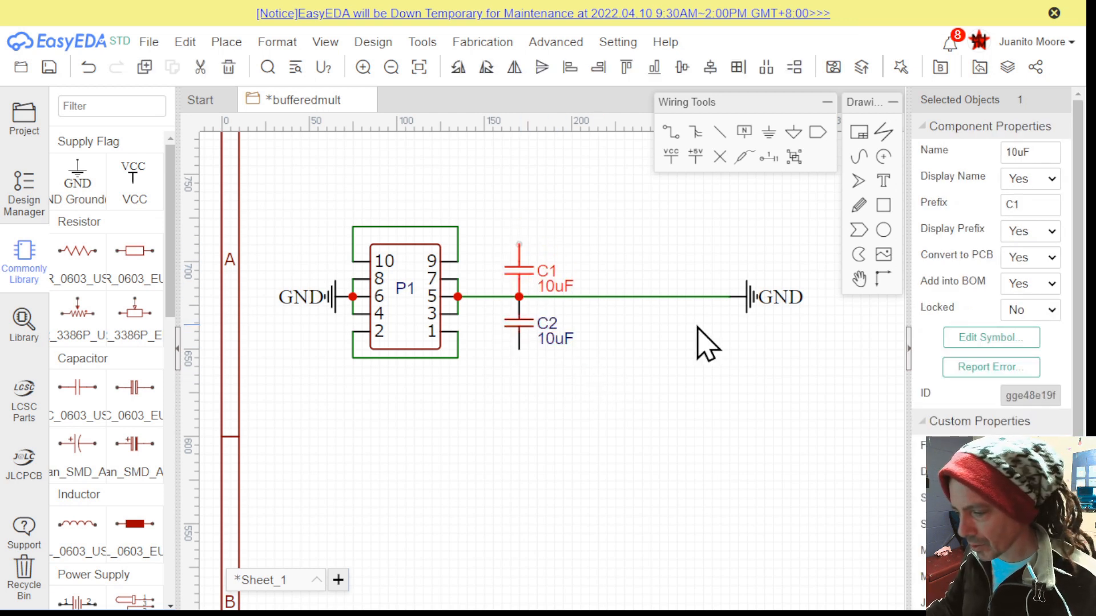
Move the GND flag beyond the capacitors farther from the connector to lengthen the ground wire
{"action": "scroll", "coordinate": [633, 343], "scroll_direction": "down", "scroll_amount": 1}
{"action": "right_click_drag", "start_coordinate": [642, 358], "coordinate": [526, 318]}
{"action": "left_click", "coordinate": [569, 286]}
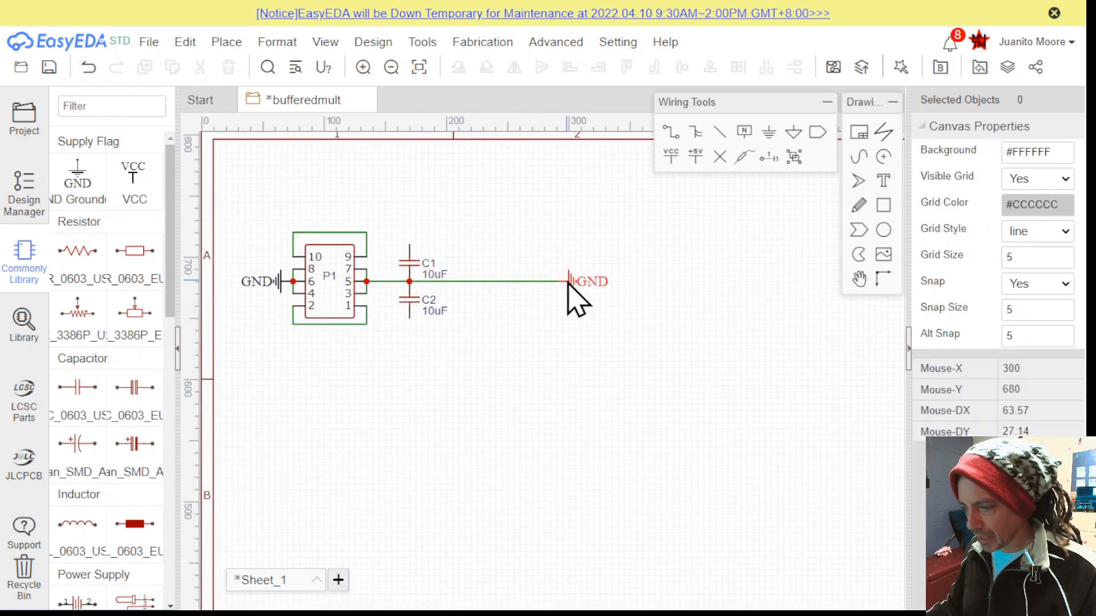
{"action": "left_click_drag", "start_coordinate": [570, 282], "coordinate": [601, 281]}
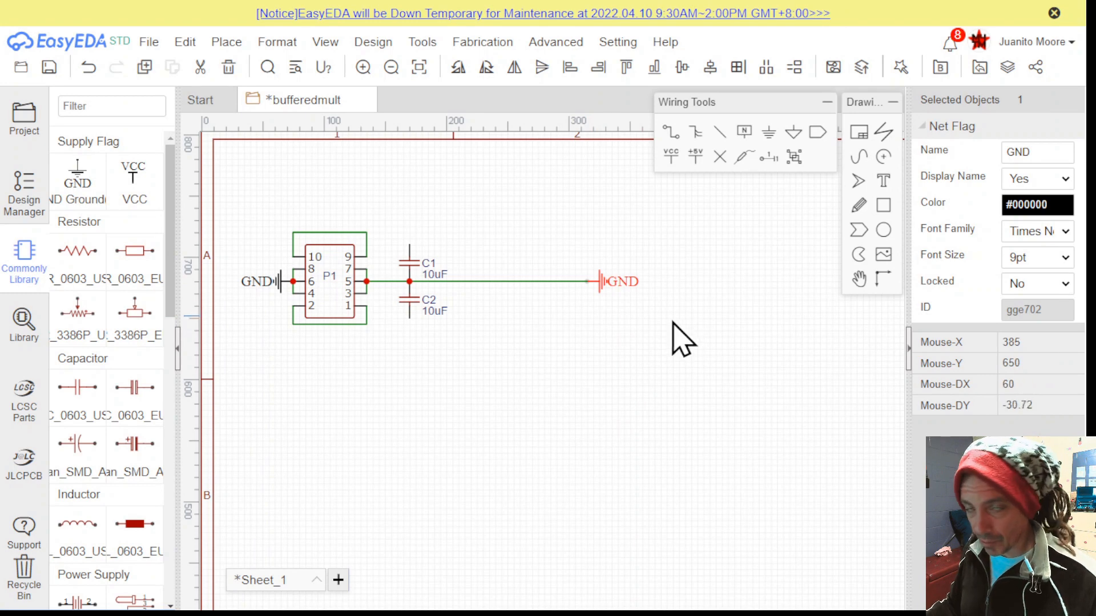
Wire C1's upper end to the pin 9 net and C2's lower end to the pin 1 net
{"action": "left_click", "coordinate": [363, 251]}
{"action": "scroll", "coordinate": [360, 251], "scroll_direction": "up", "scroll_amount": 4}
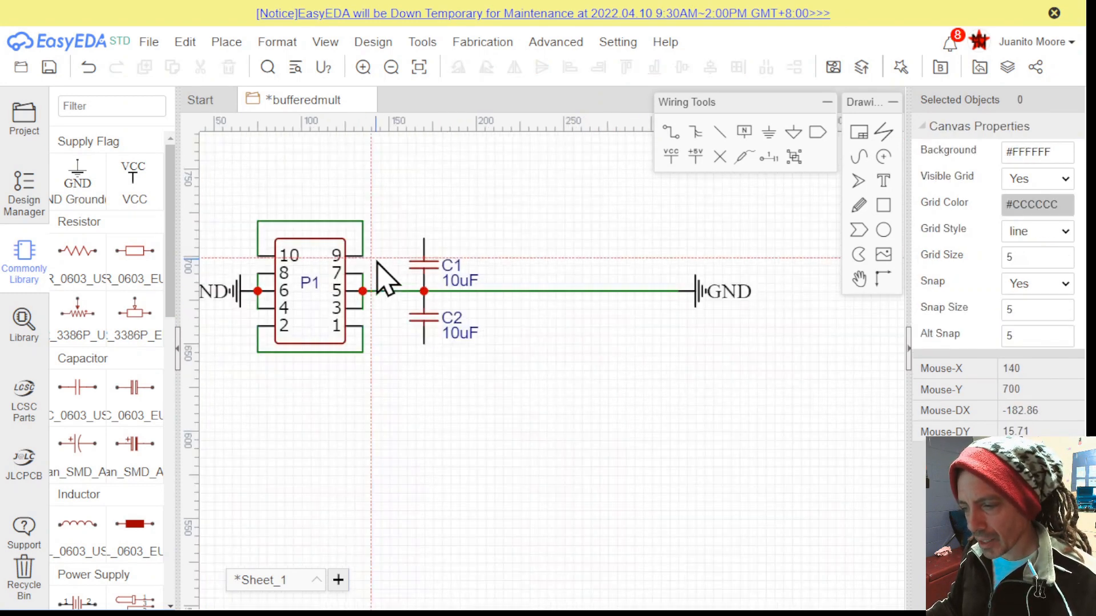
{"action": "left_click", "coordinate": [359, 231]}
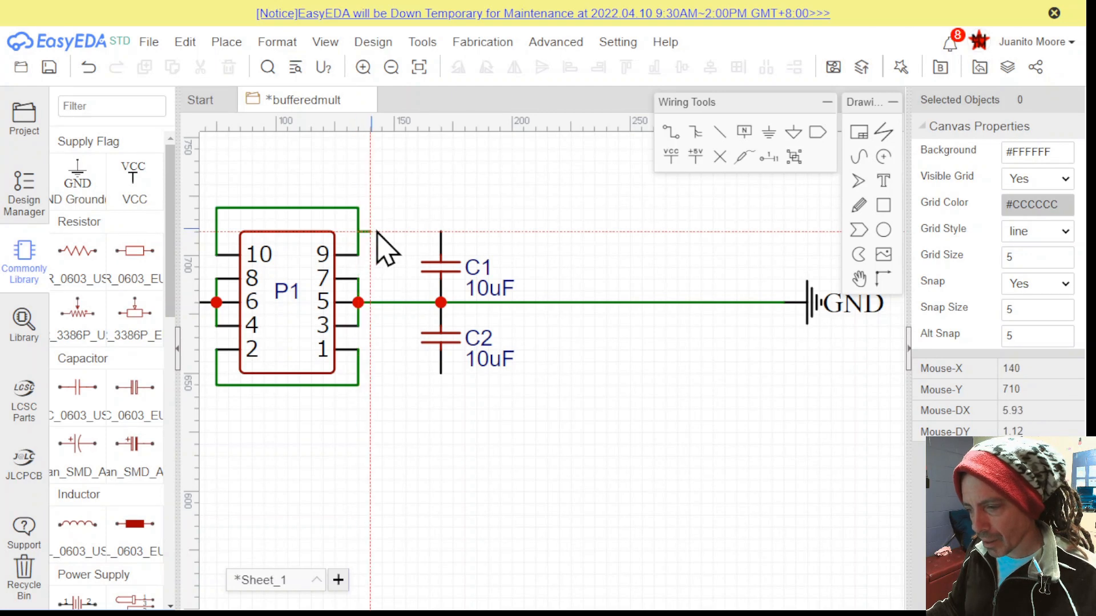
{"action": "left_click", "coordinate": [440, 234]}
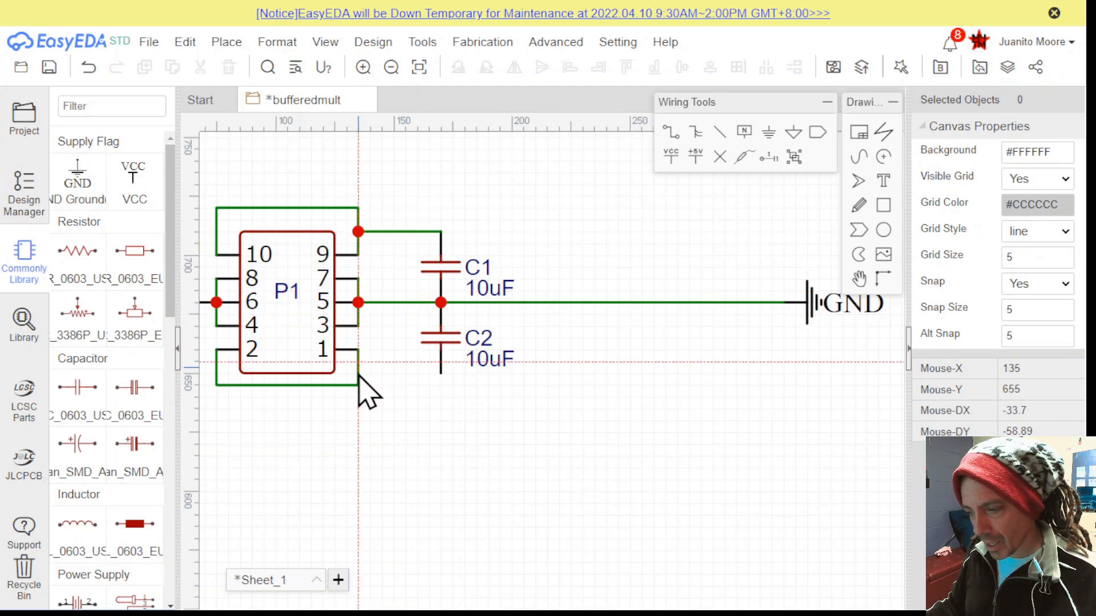
{"action": "left_click", "coordinate": [359, 374]}
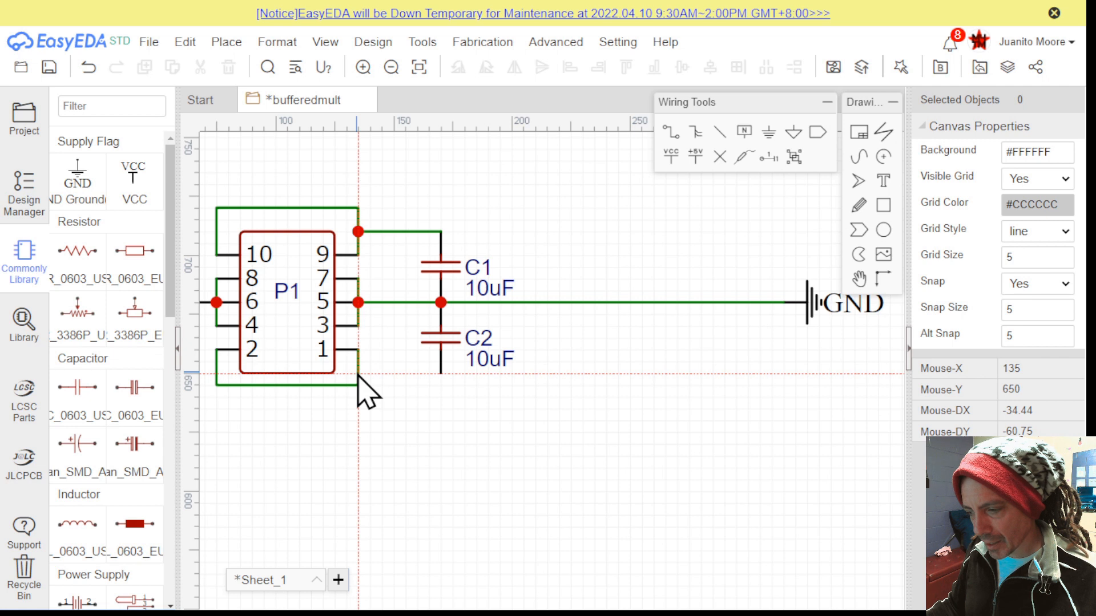
{"action": "left_click", "coordinate": [431, 359]}
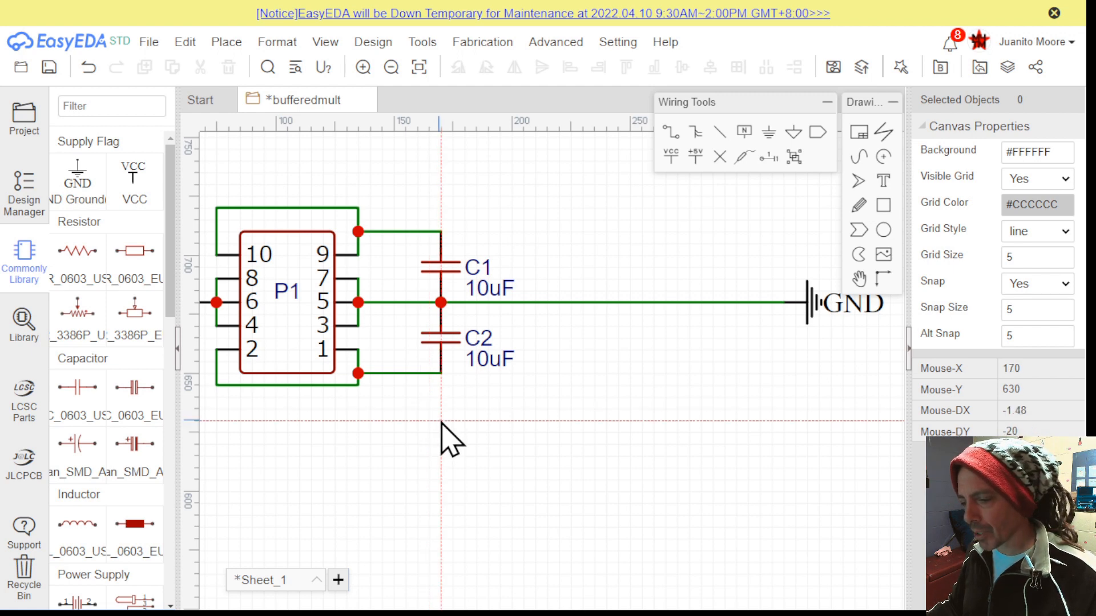
Place a B5819W_C8598 Schottky diode above C1, rotated so its cathode faces away from the connector
{"action": "left_click", "coordinate": [24, 322]}
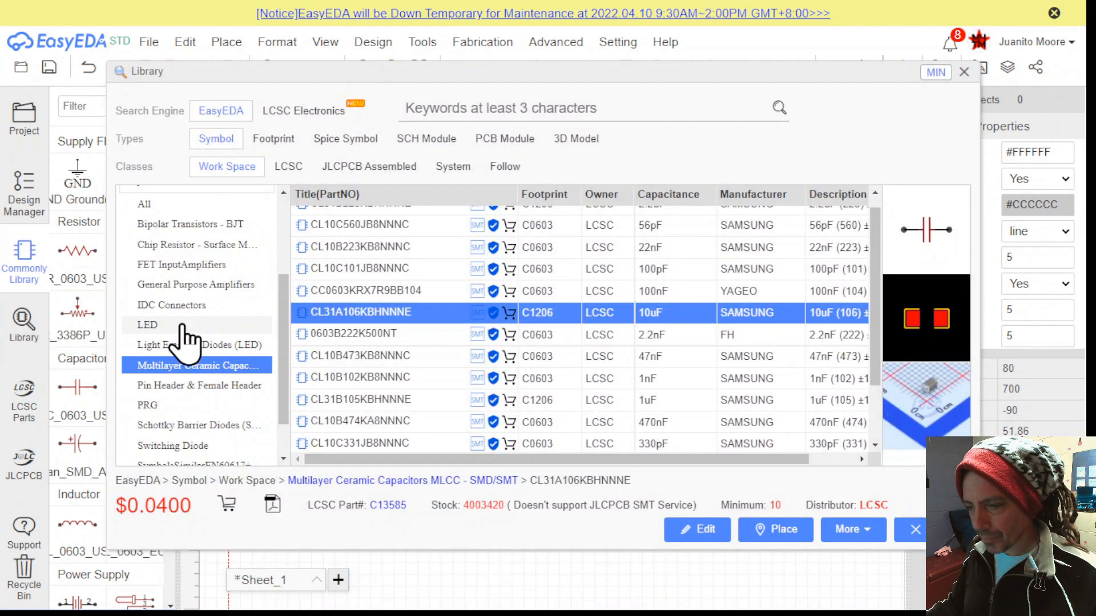
{"action": "scroll", "coordinate": [191, 286], "scroll_direction": "down", "scroll_amount": 1}
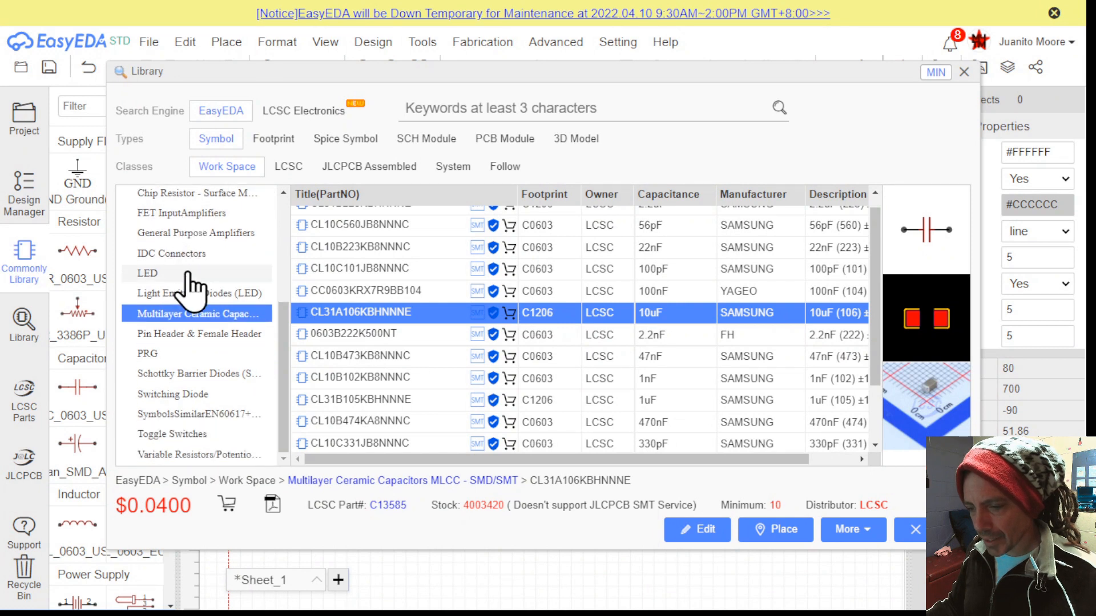
{"action": "left_click", "coordinate": [191, 374]}
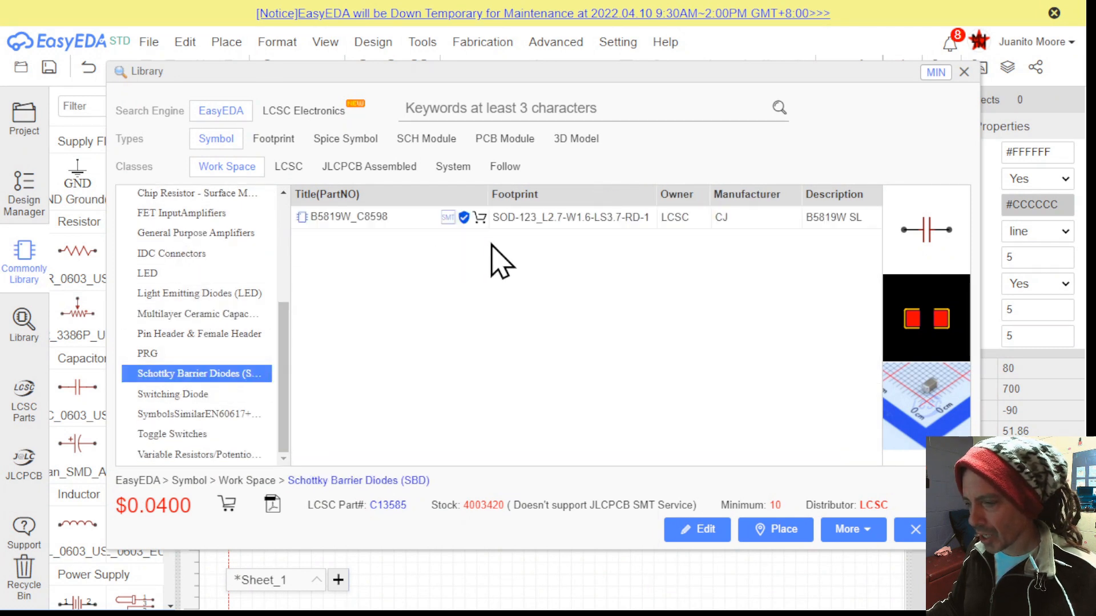
{"action": "left_click", "coordinate": [562, 218]}
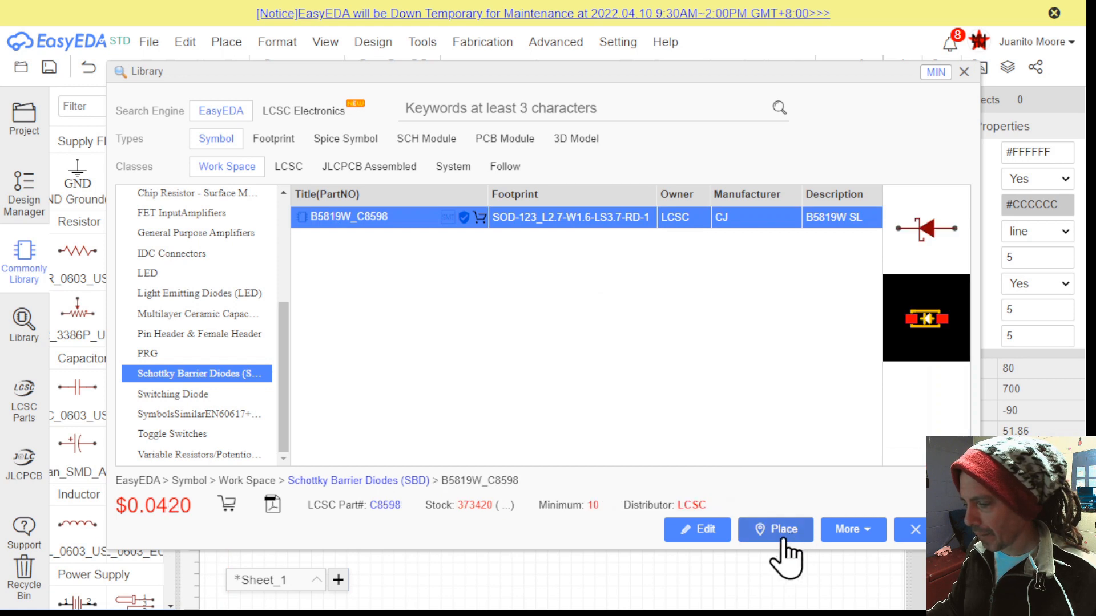
{"action": "left_click", "coordinate": [775, 532]}
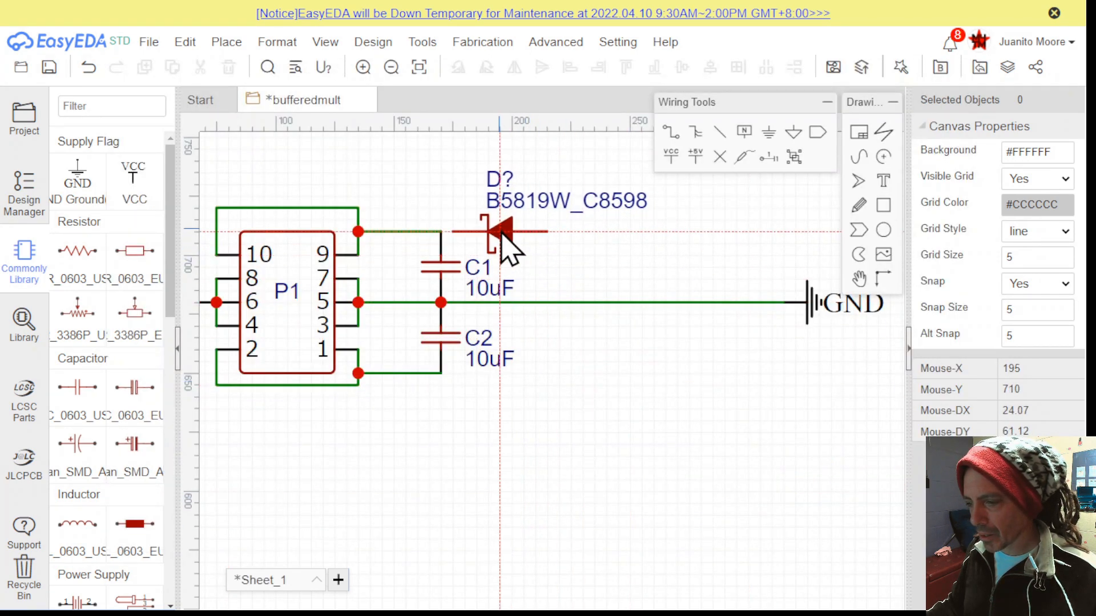
{"action": "key", "text": "space"}
{"action": "key", "text": "space"}
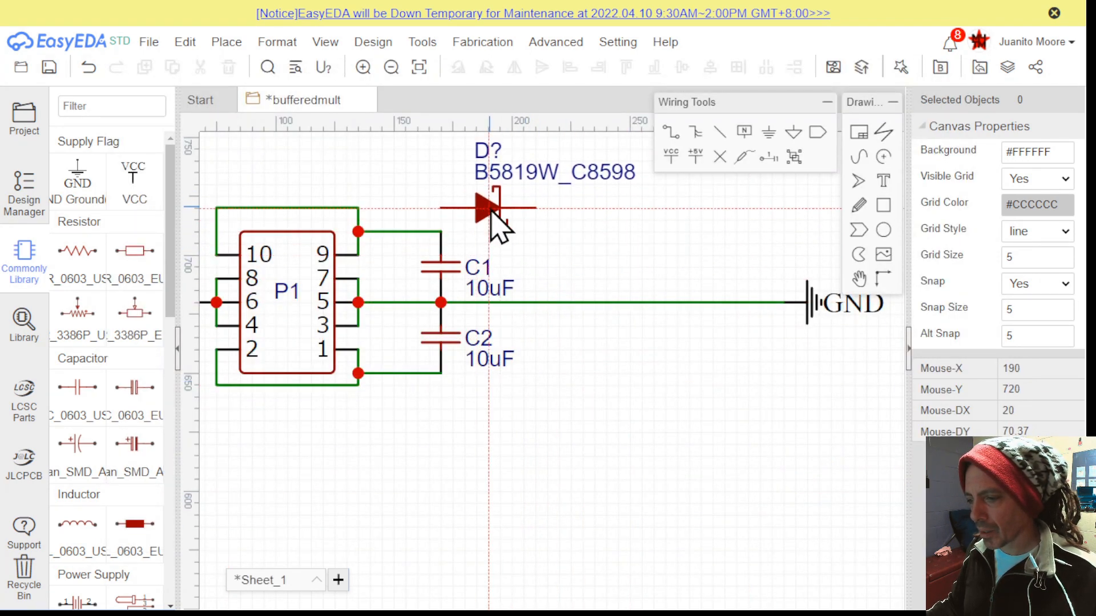
{"action": "left_click", "coordinate": [496, 212]}
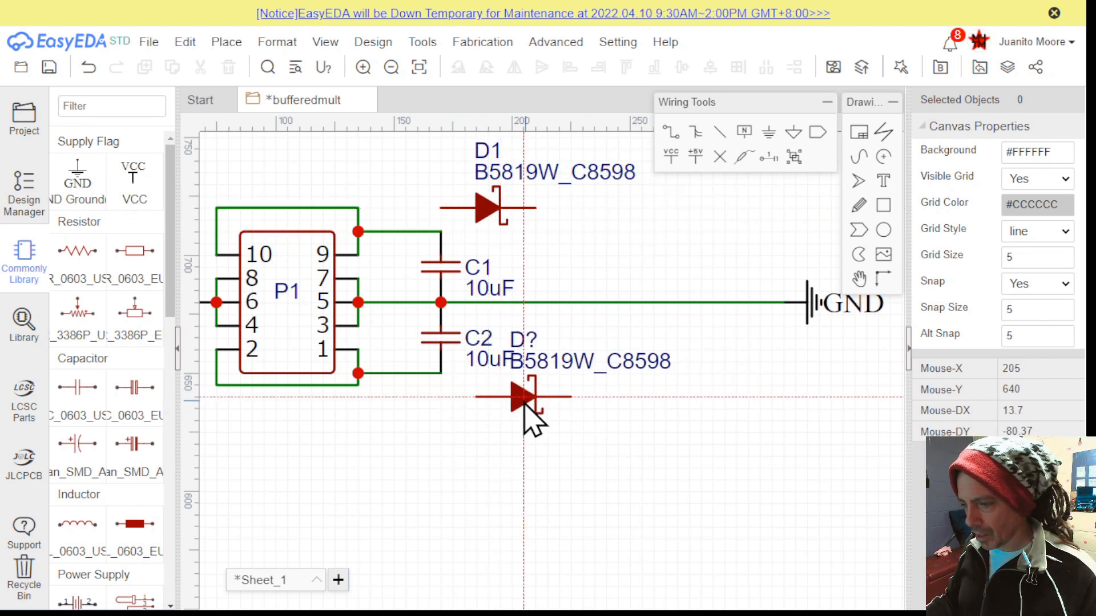
Place a second B5819W_C8598 diode below C2, rotated so its cathode faces the connector, and end the placement
{"action": "key", "text": "space"}
{"action": "key", "text": "space"}
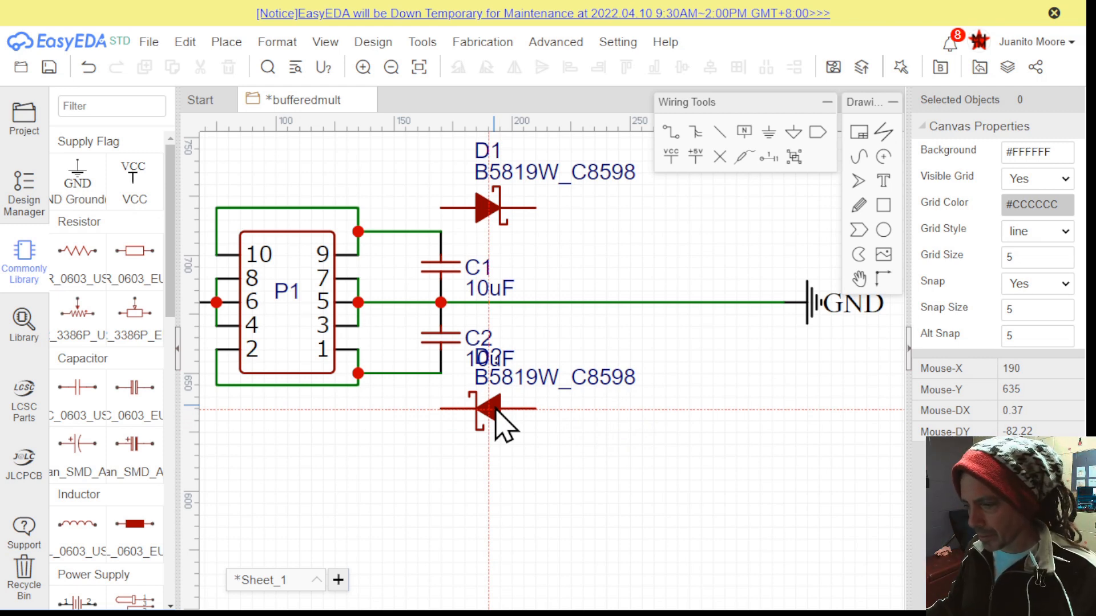
{"action": "left_click", "coordinate": [500, 411]}
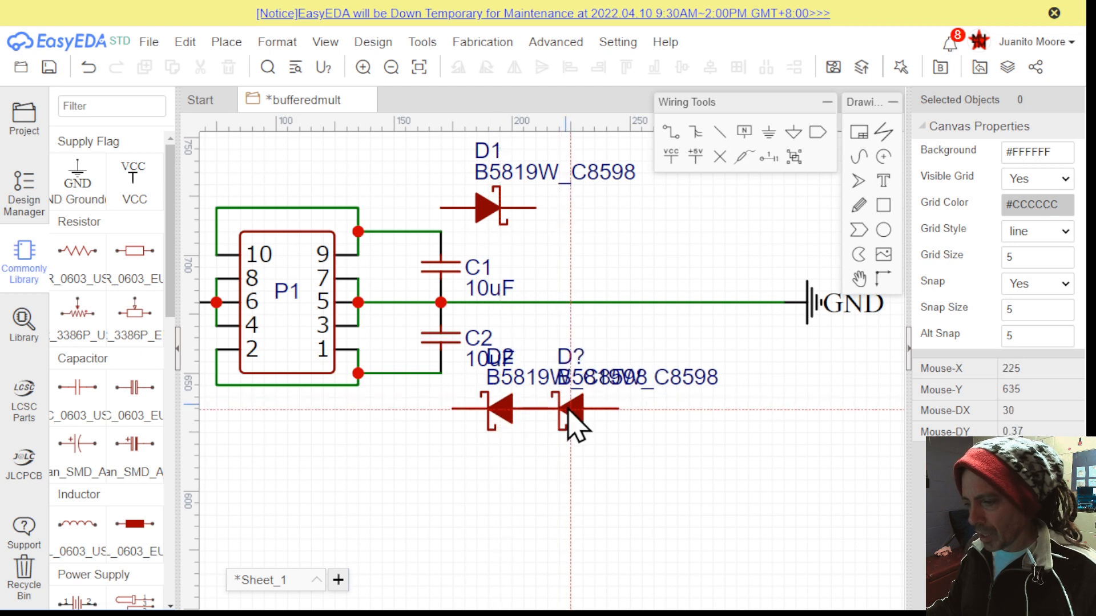
{"action": "key", "text": "Escape"}
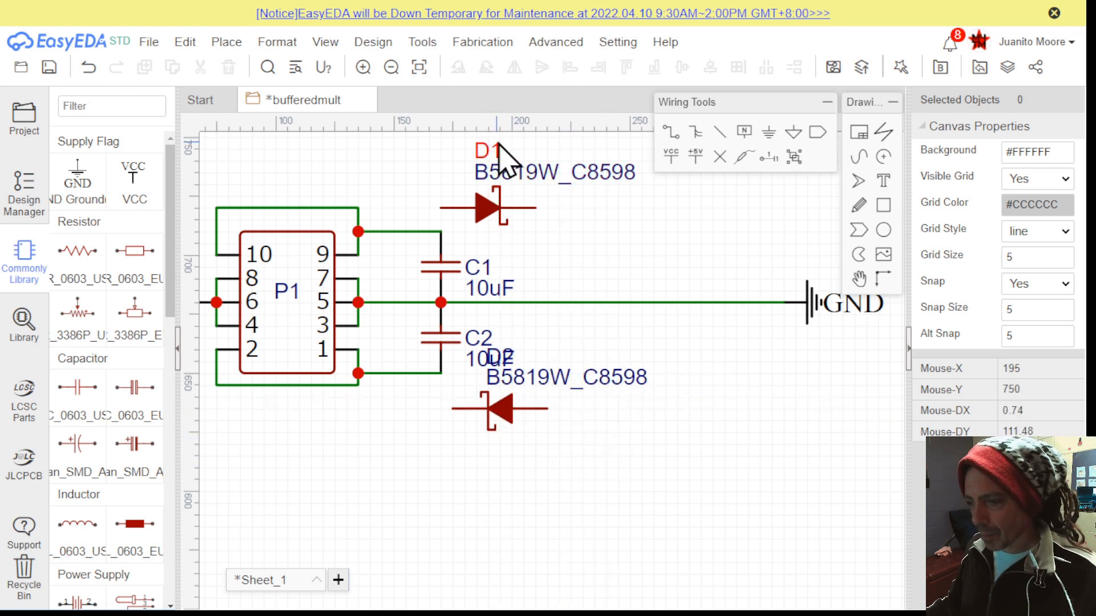
Move the D1 and D2 designators close to their diodes and delete both B5819W_C8598 part-name labels
{"action": "left_click_drag", "start_coordinate": [488, 157], "coordinate": [452, 204]}
{"action": "left_click_drag", "start_coordinate": [513, 367], "coordinate": [478, 437]}
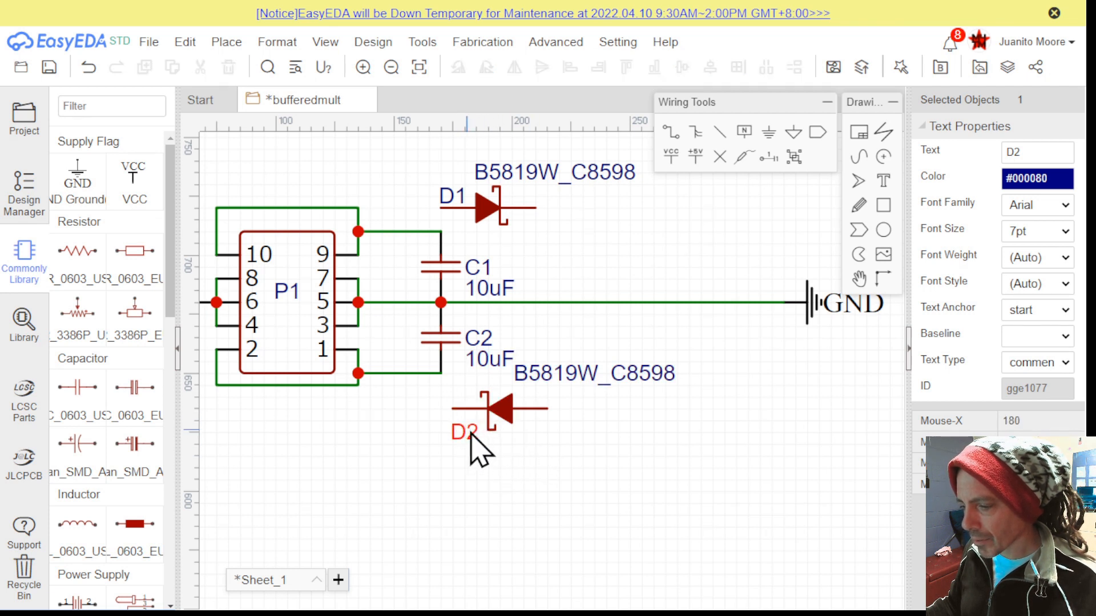
{"action": "left_click", "coordinate": [545, 178]}
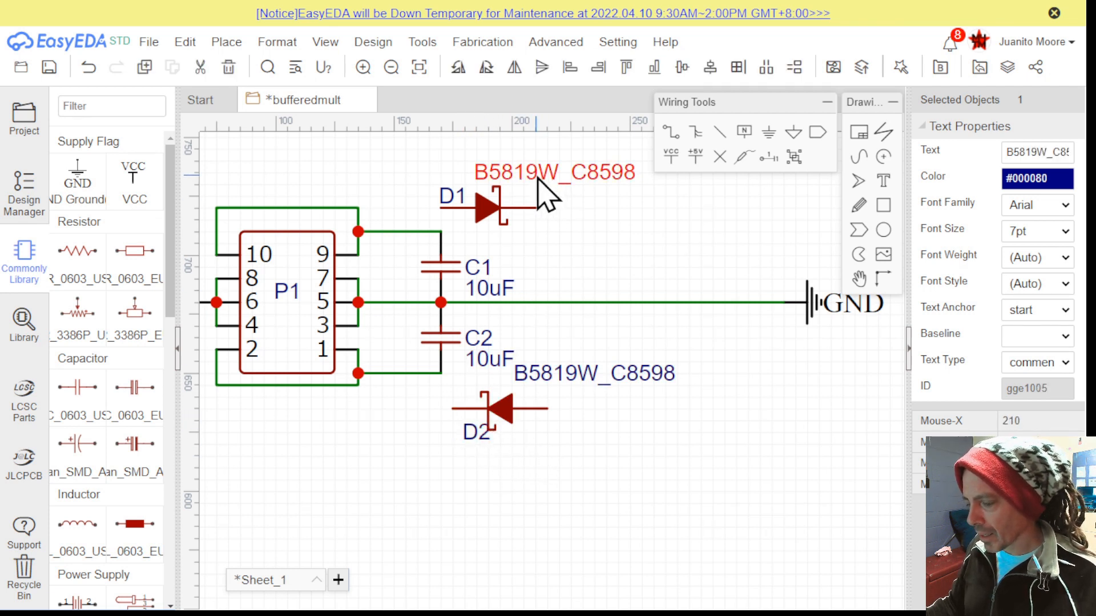
{"action": "left_click", "coordinate": [571, 378]}
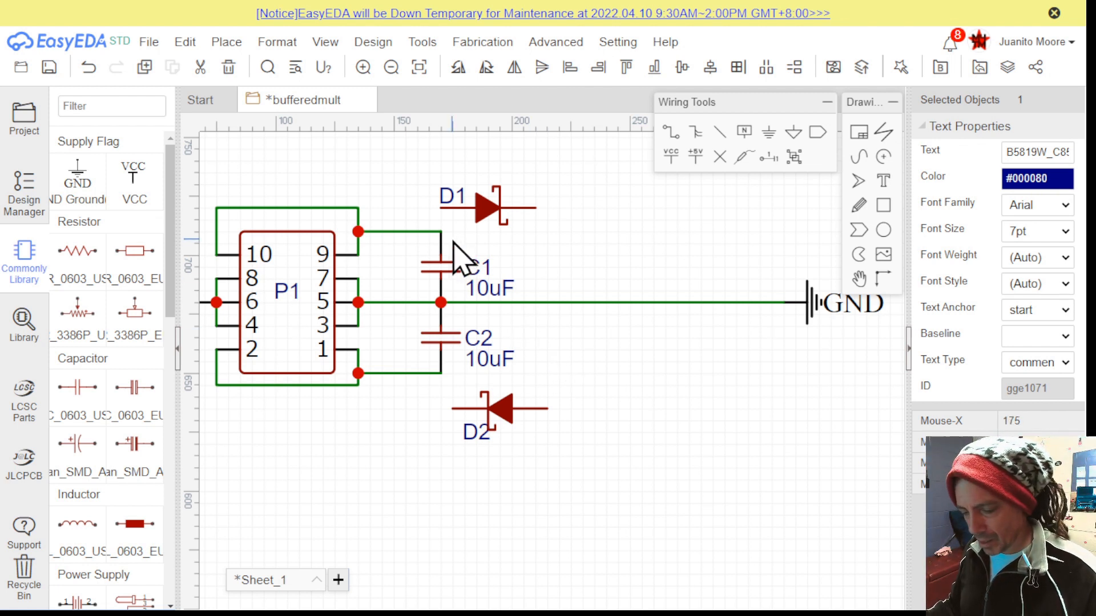
Wire D1's anode to the upper end of C1
{"action": "key", "text": "w"}
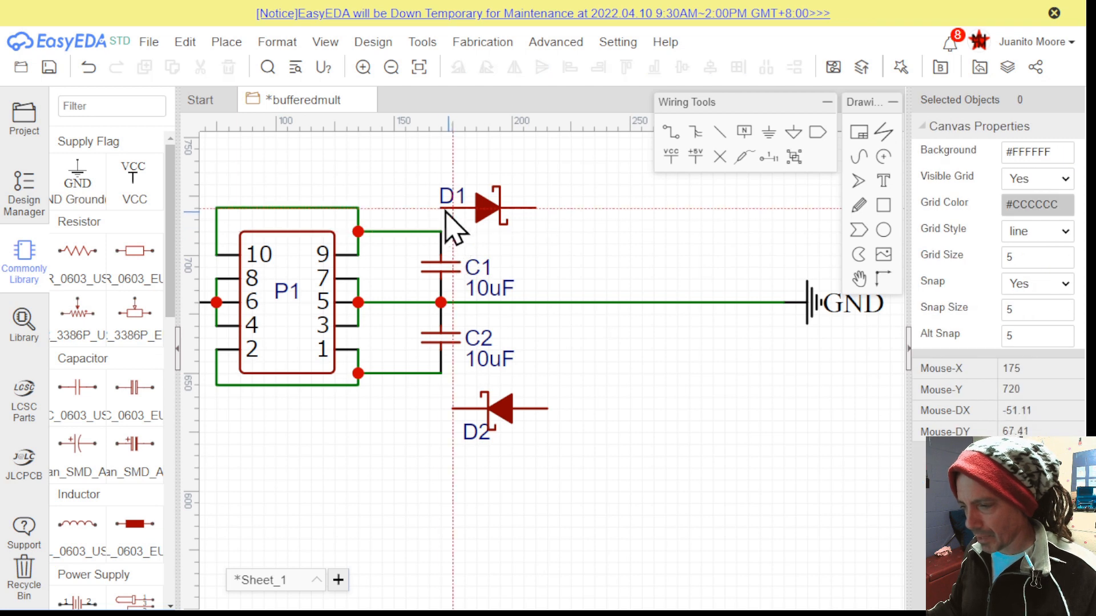
{"action": "left_click", "coordinate": [441, 208]}
{"action": "left_click", "coordinate": [441, 231]}
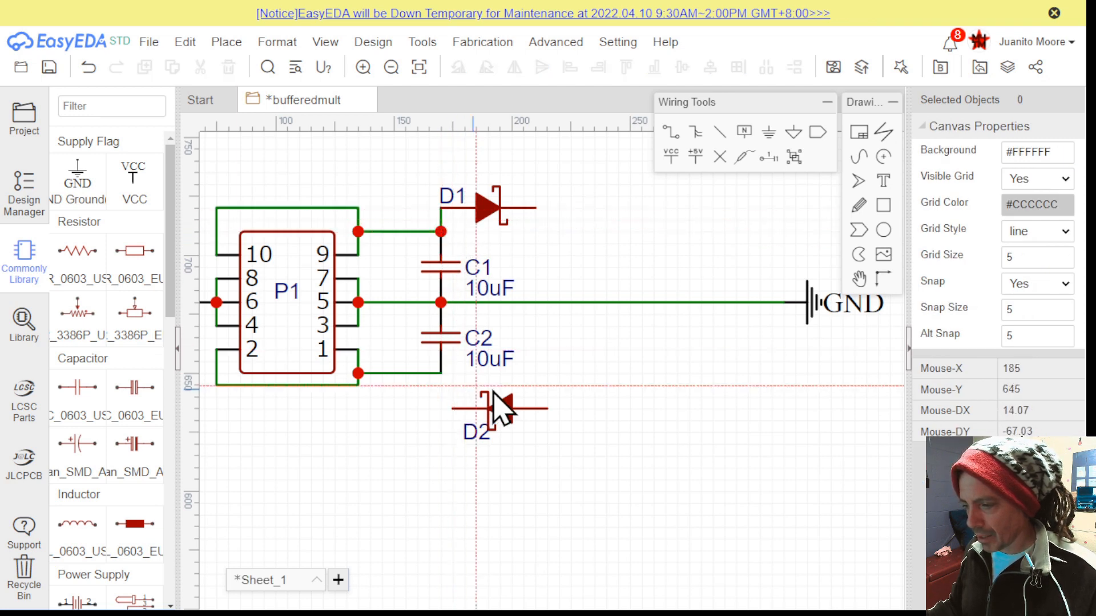
Move D2 up so its cathode lines up under C2, and wire the cathode to C2's lower end
{"action": "key", "text": "Escape"}
{"action": "left_click", "coordinate": [487, 402]}
{"action": "left_click_drag", "start_coordinate": [487, 403], "coordinate": [487, 391]}
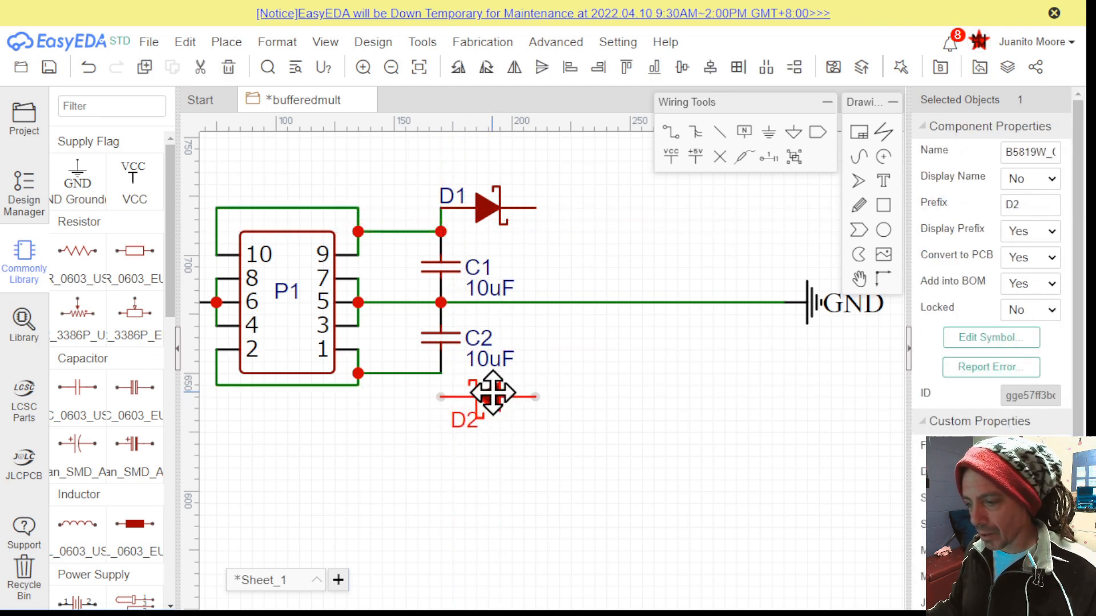
{"action": "left_click", "coordinate": [454, 420]}
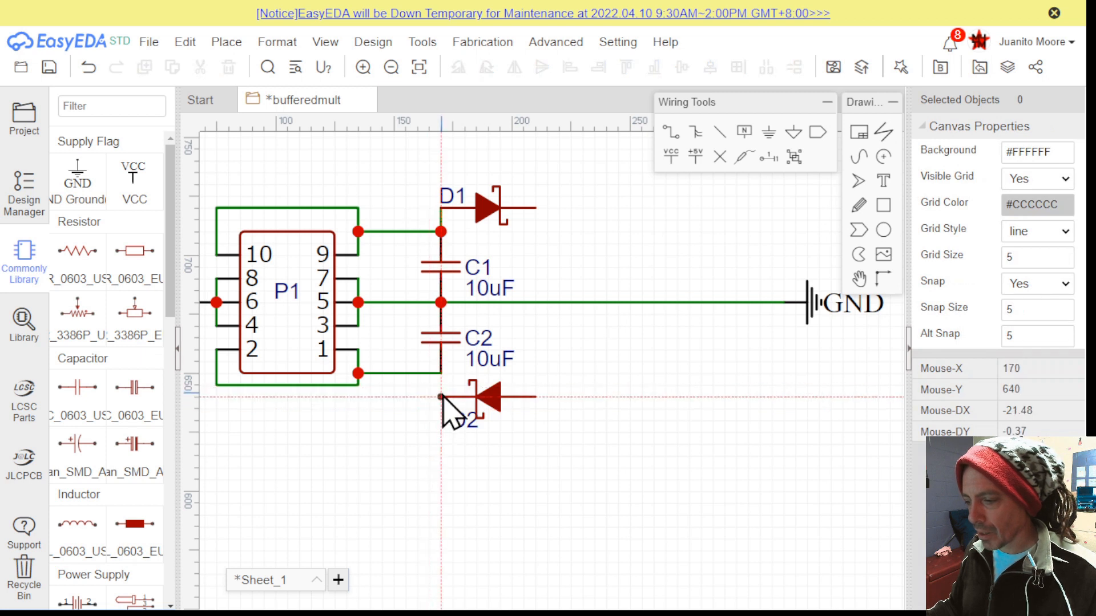
{"action": "left_click", "coordinate": [440, 396]}
{"action": "left_click", "coordinate": [441, 374]}
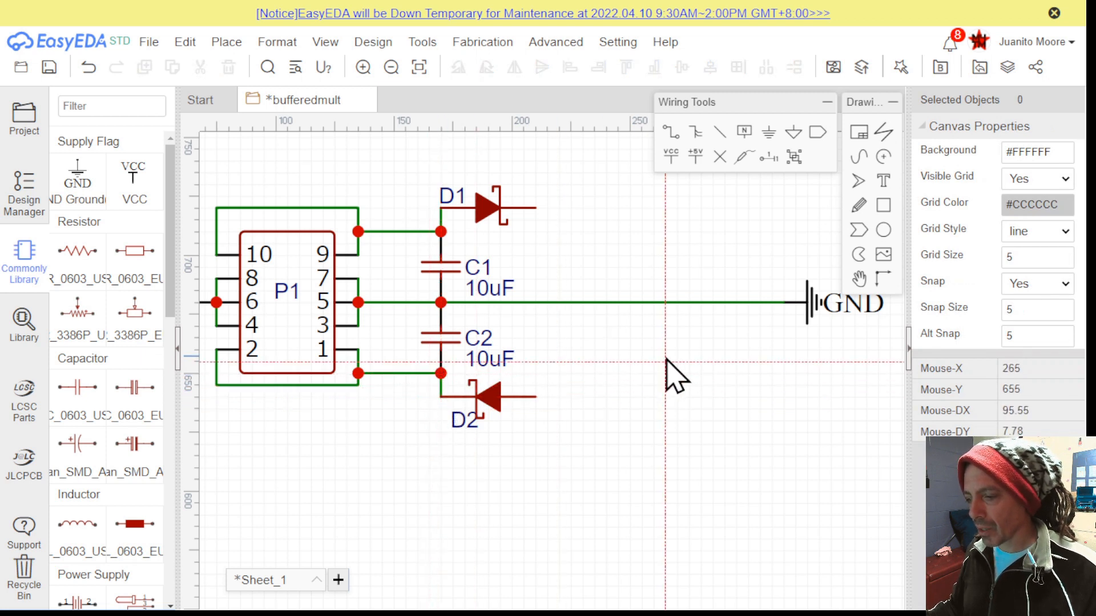
Move the 10uF labels to the connector side of C1 and C2, and bring the C1 and C2 designators closer to their symbols
{"action": "left_click_drag", "start_coordinate": [505, 371], "coordinate": [434, 343]}
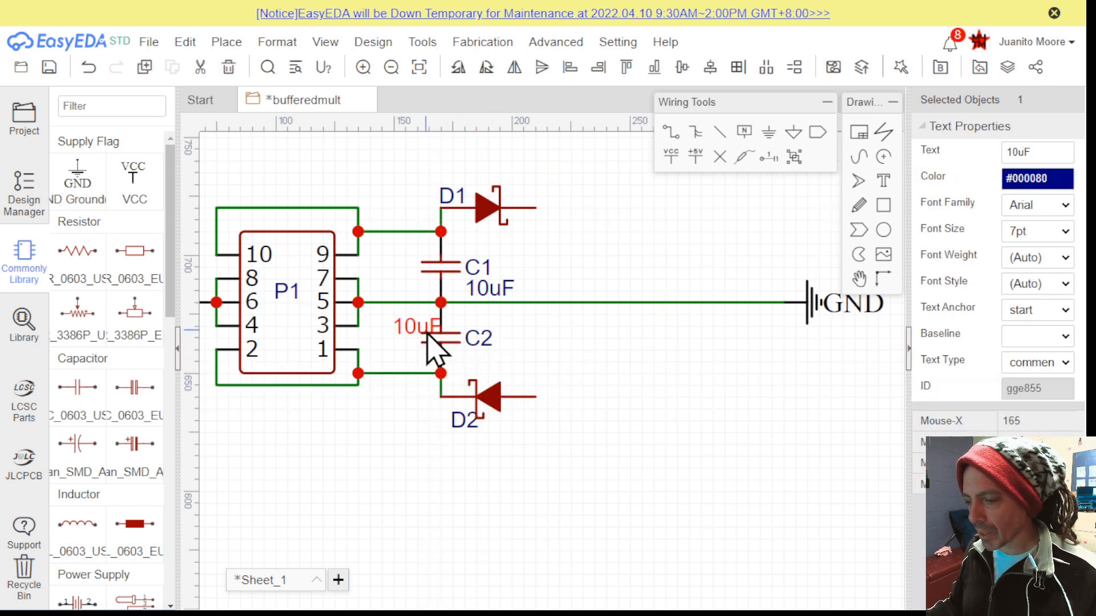
{"action": "left_click_drag", "start_coordinate": [486, 296], "coordinate": [460, 270]}
{"action": "left_click_drag", "start_coordinate": [480, 342], "coordinate": [465, 342]}
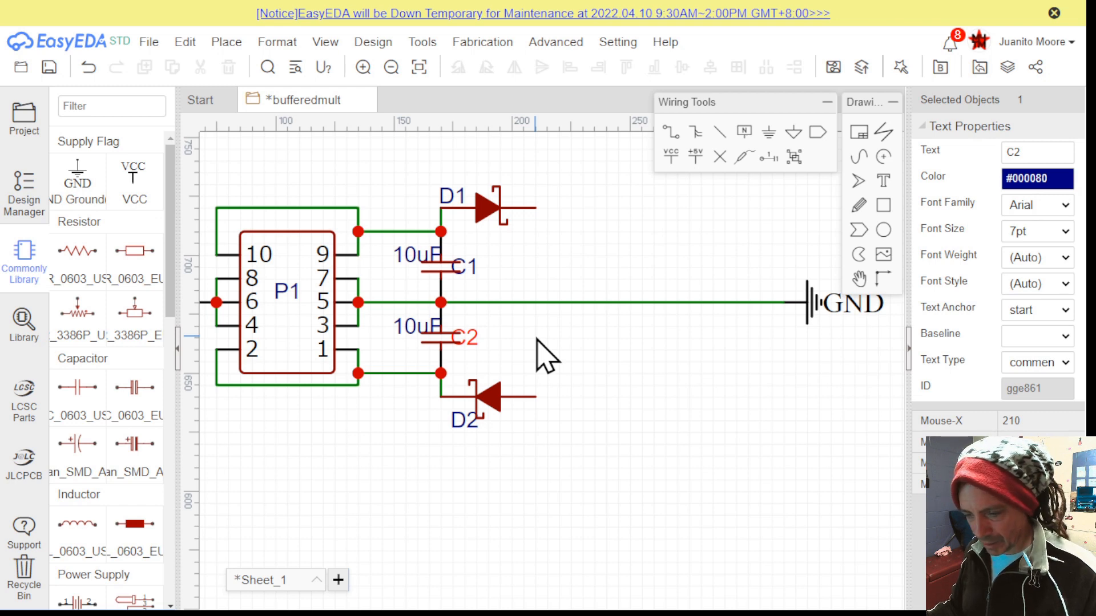
Place four vertical CC0603KRX7R9BB104 100nF capacitors as C3 to C6, one pair at the diode ends and another farther along the ground line
{"action": "left_click", "coordinate": [24, 326]}
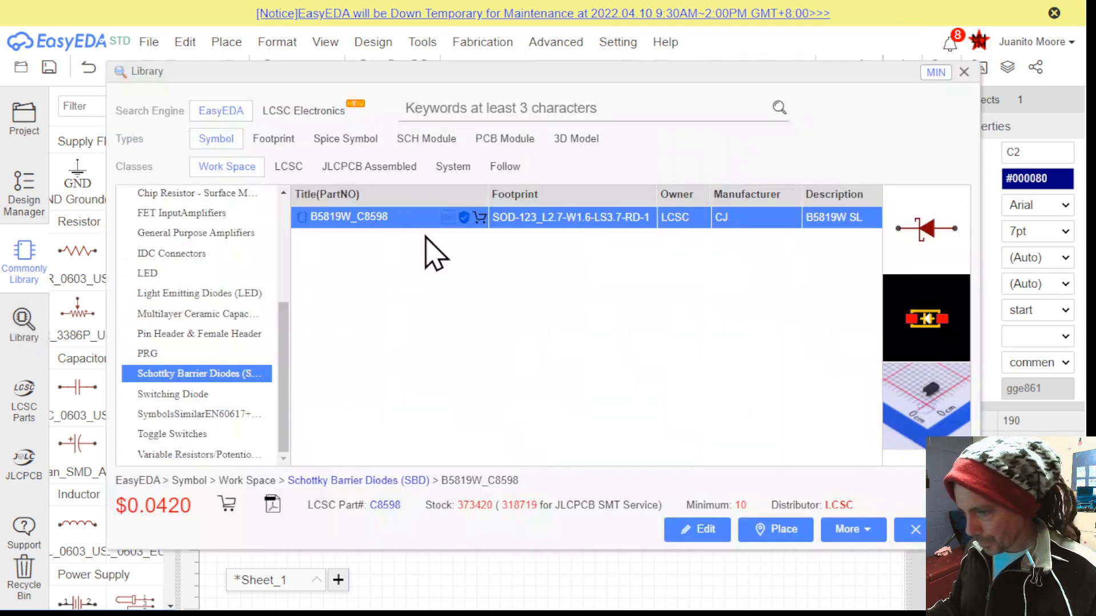
{"action": "left_click", "coordinate": [176, 315]}
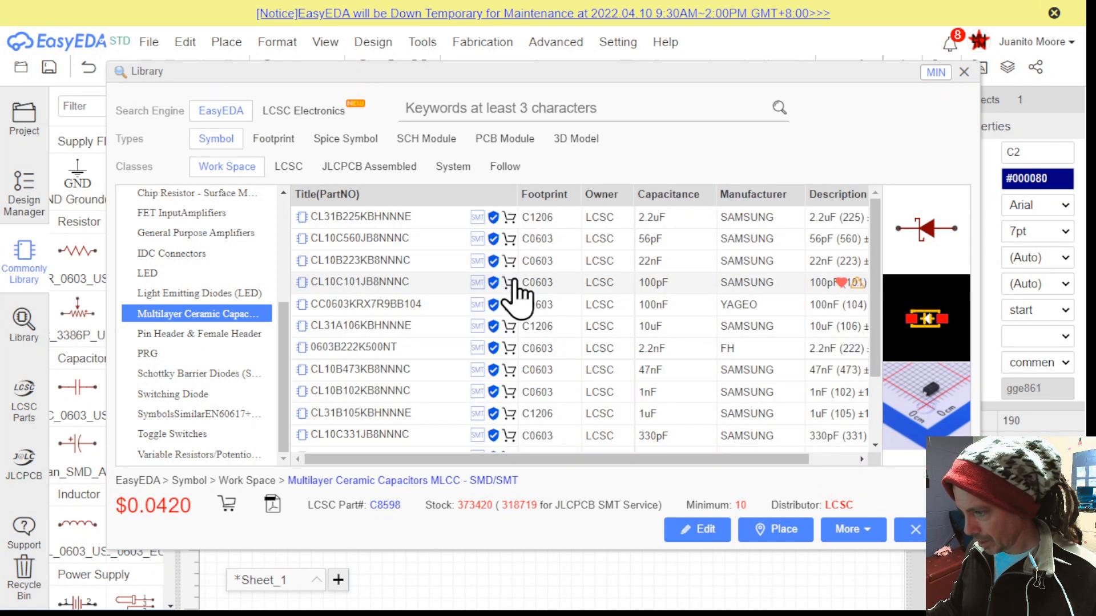
{"action": "left_click", "coordinate": [410, 305]}
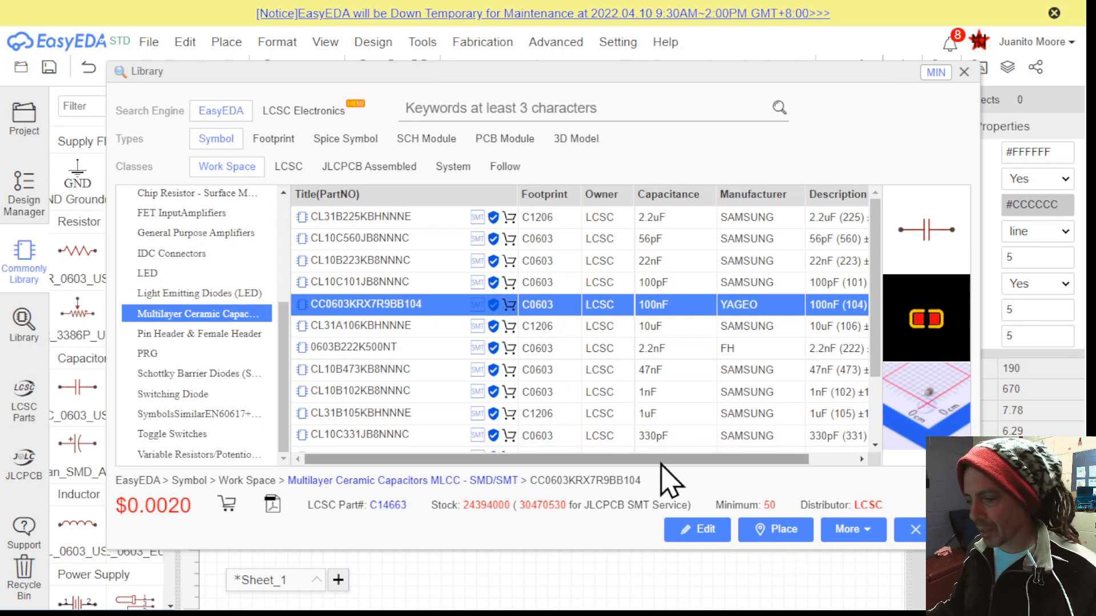
{"action": "mouse_move", "coordinate": [663, 456]}
{"action": "left_mouse_down"}
{"action": "mouse_move", "coordinate": [731, 448]}
{"action": "mouse_move", "coordinate": [654, 459]}
{"action": "left_mouse_up"}
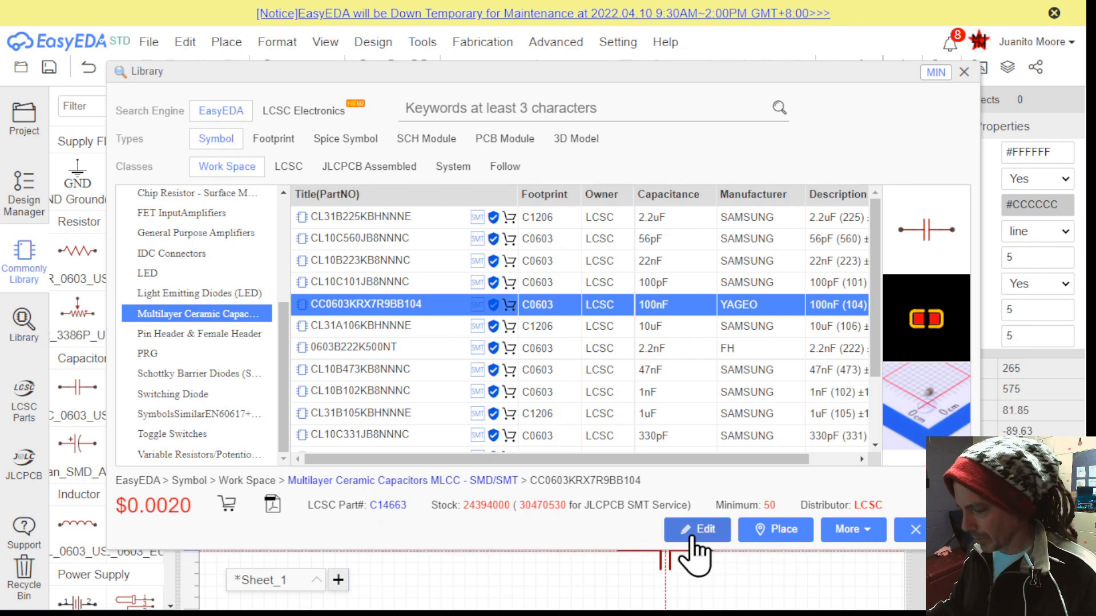
{"action": "left_click", "coordinate": [763, 533]}
{"action": "key", "text": "space"}
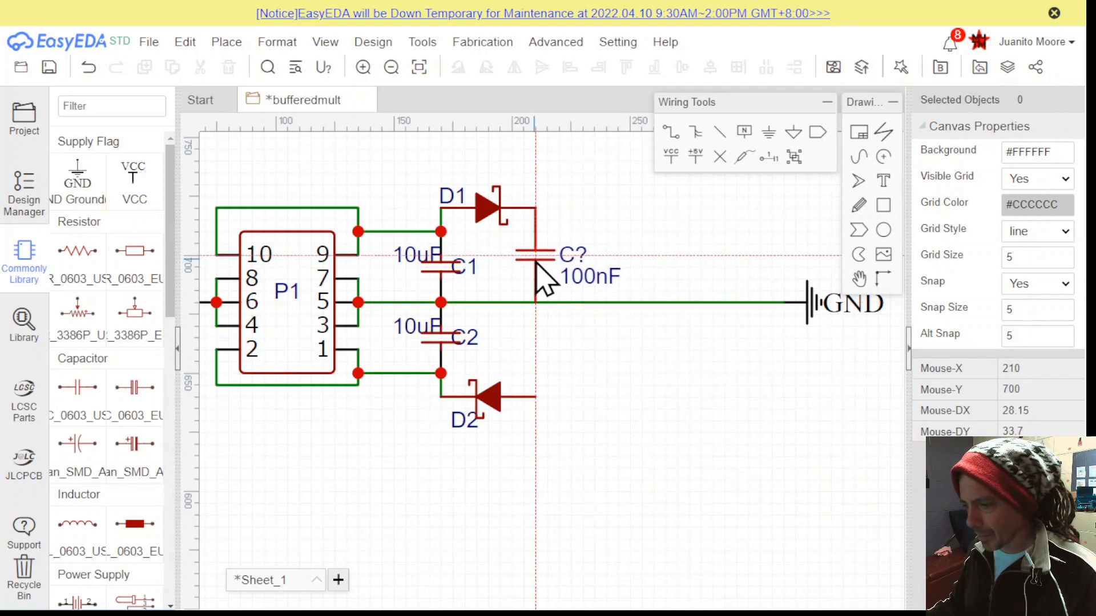
{"action": "left_click", "coordinate": [534, 256]}
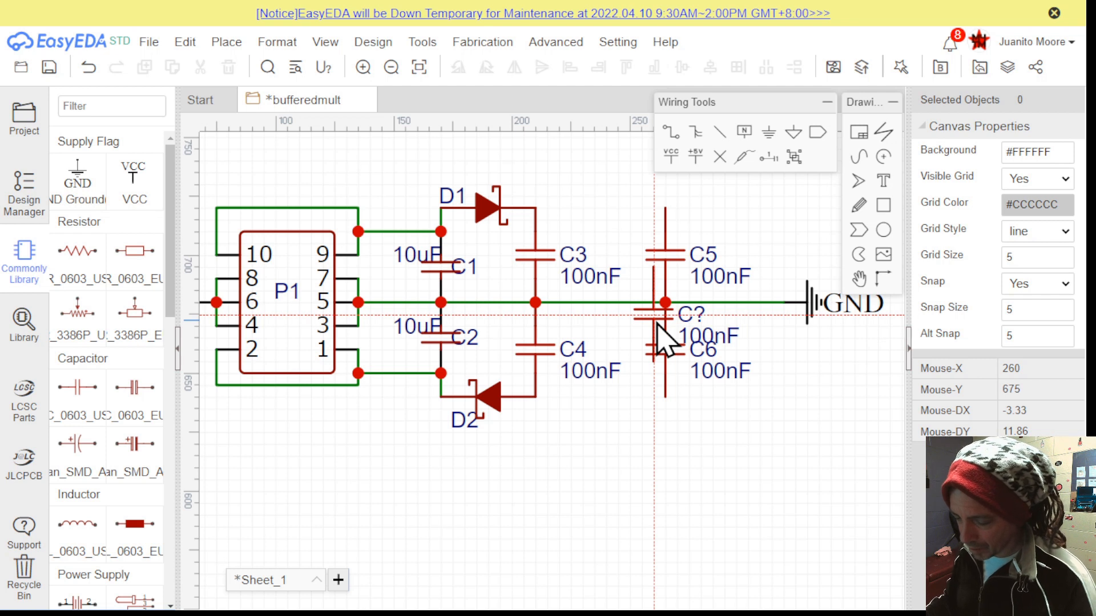
{"action": "key", "text": "Escape"}
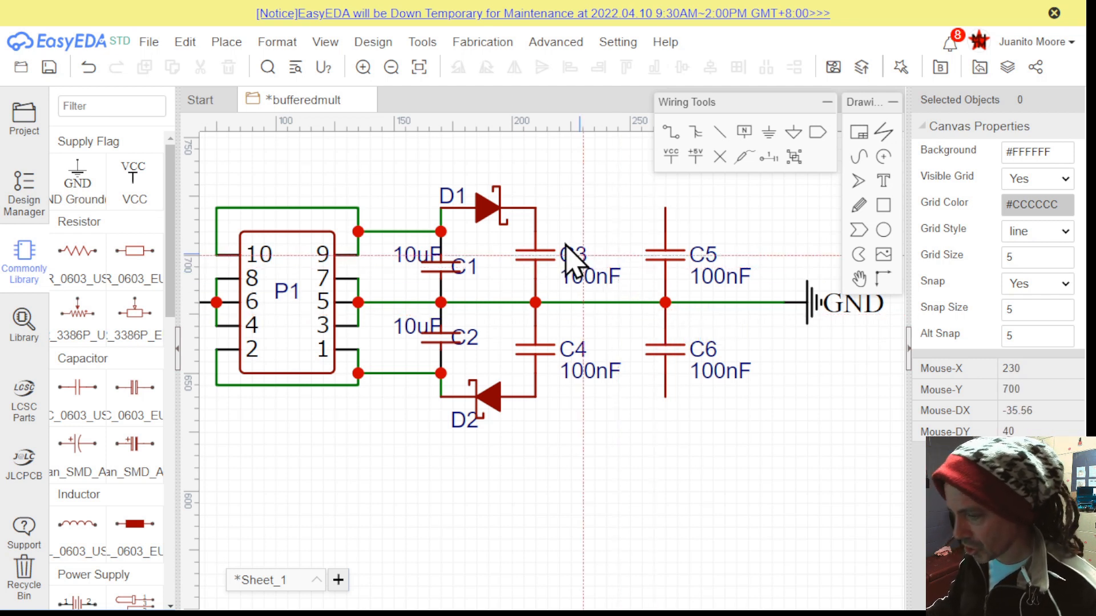
Wire C3's upper end to C5's upper end and C4's lower end to C6's lower end
{"action": "left_click", "coordinate": [535, 208]}
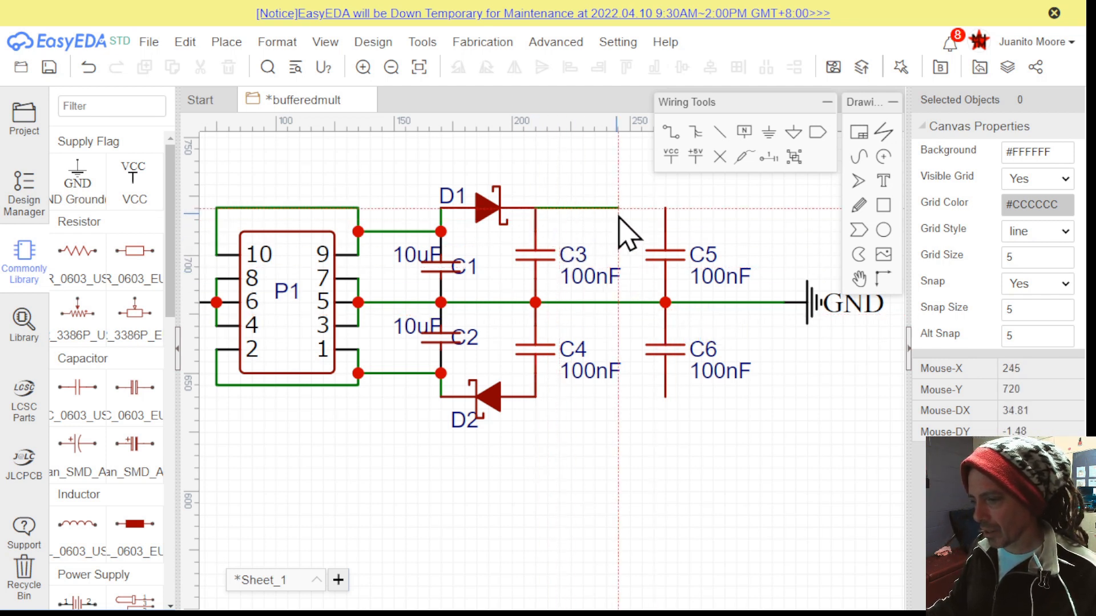
{"action": "left_click", "coordinate": [665, 208]}
{"action": "left_click", "coordinate": [535, 397]}
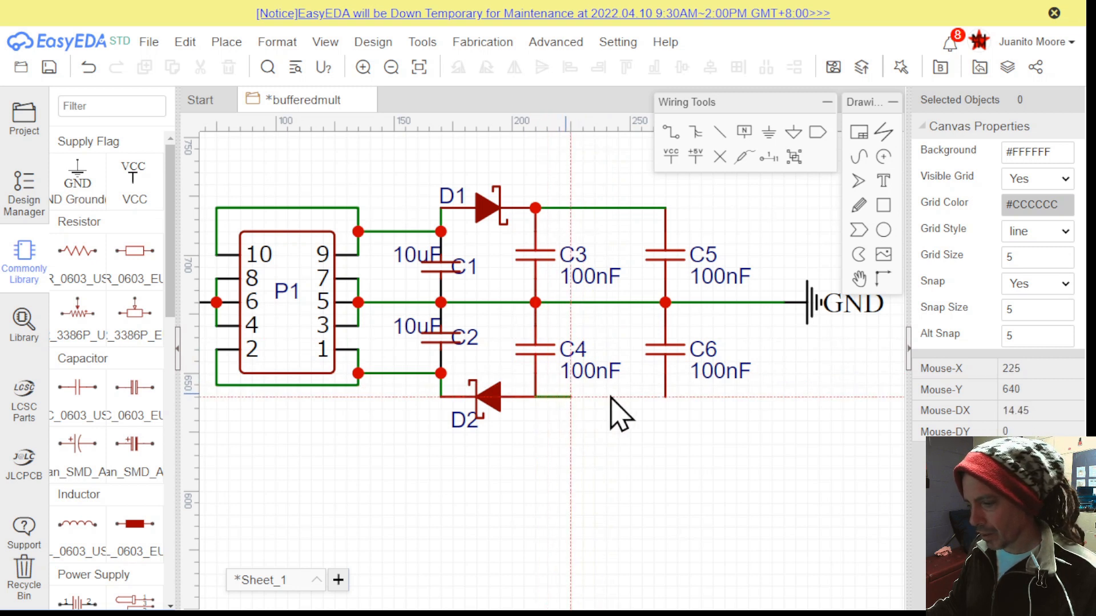
{"action": "left_click", "coordinate": [665, 397]}
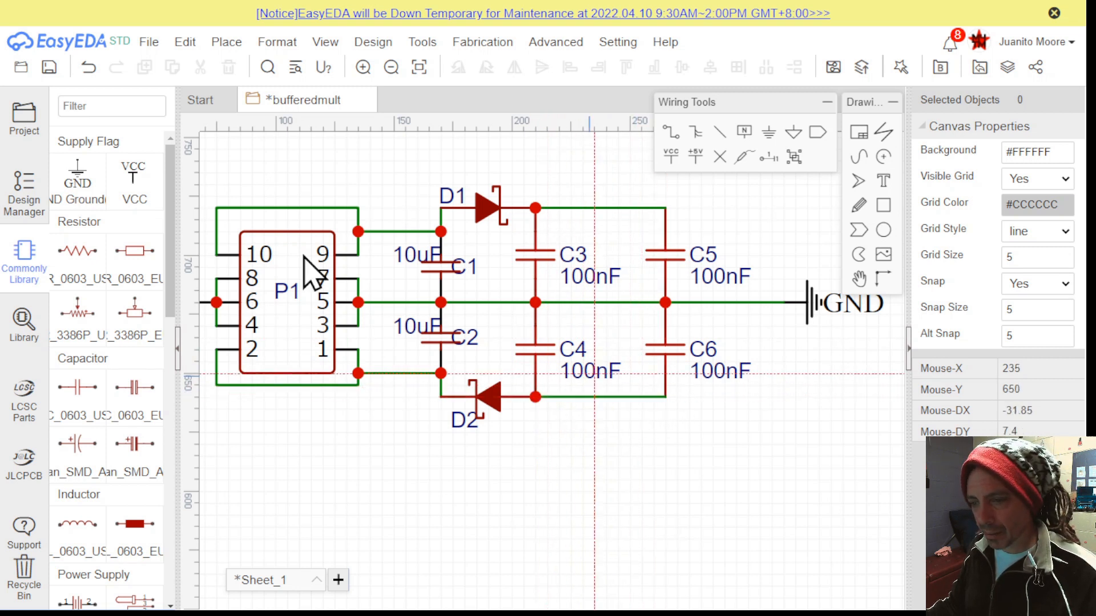
Place a VCC supply flag on the upper end of C5
{"action": "left_click", "coordinate": [135, 190]}
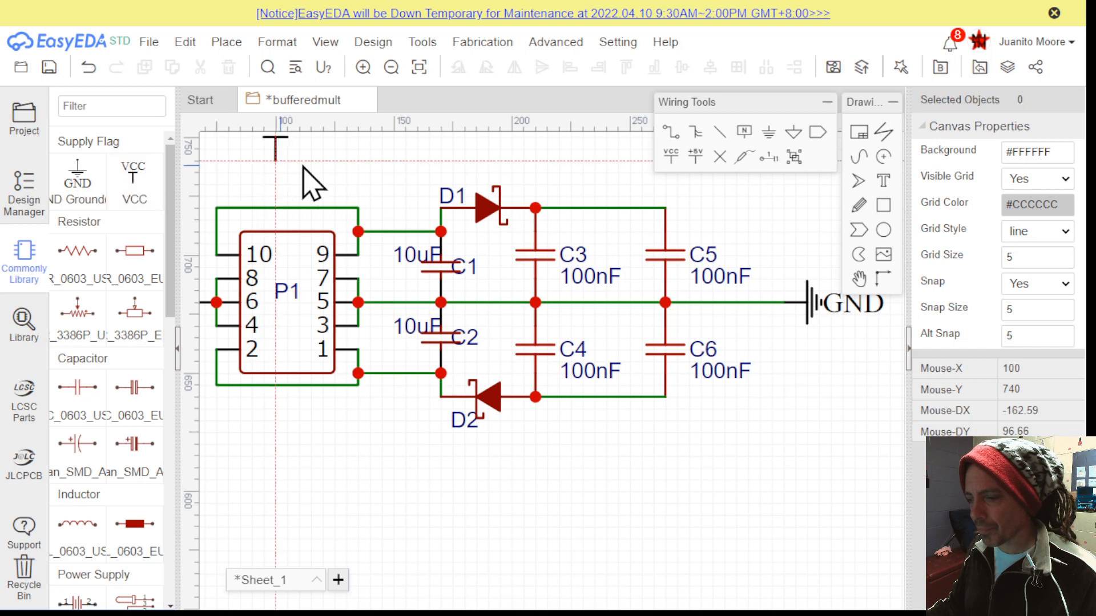
{"action": "right_click_drag", "start_coordinate": [713, 226], "coordinate": [654, 290]}
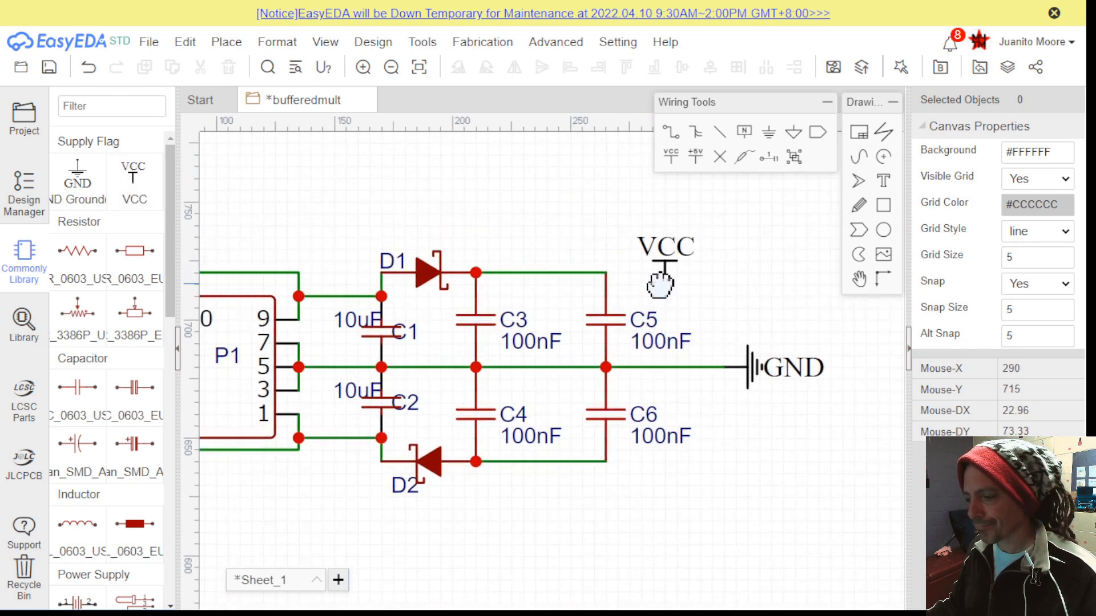
{"action": "left_click", "coordinate": [607, 274]}
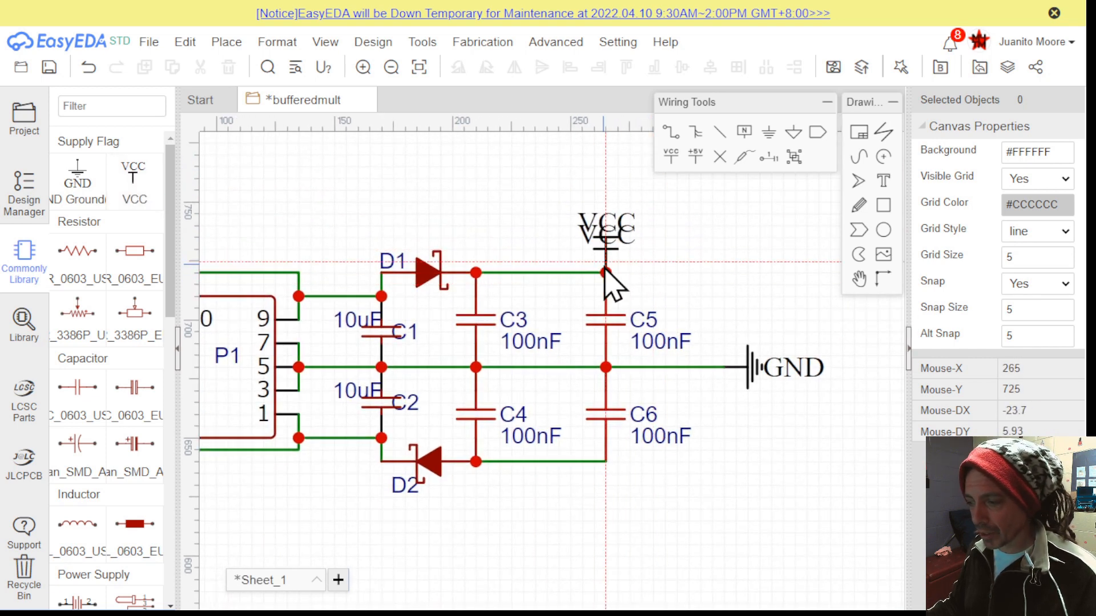
Switch the supply flag type to VEE, place it on the lower end of C6 and end the placement
{"action": "left_click", "coordinate": [156, 199]}
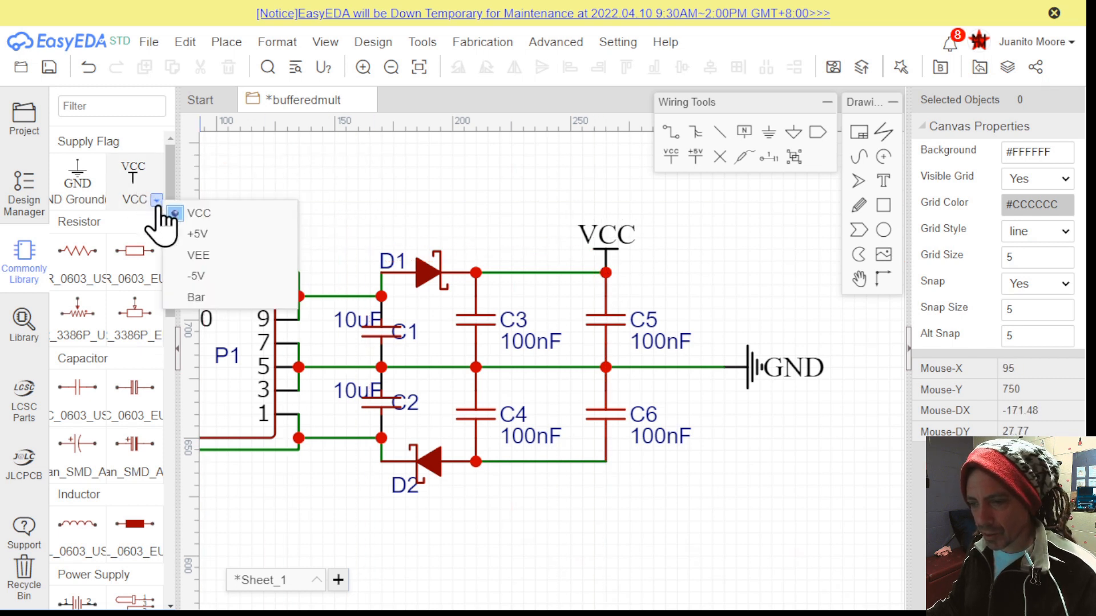
{"action": "left_click", "coordinate": [210, 257]}
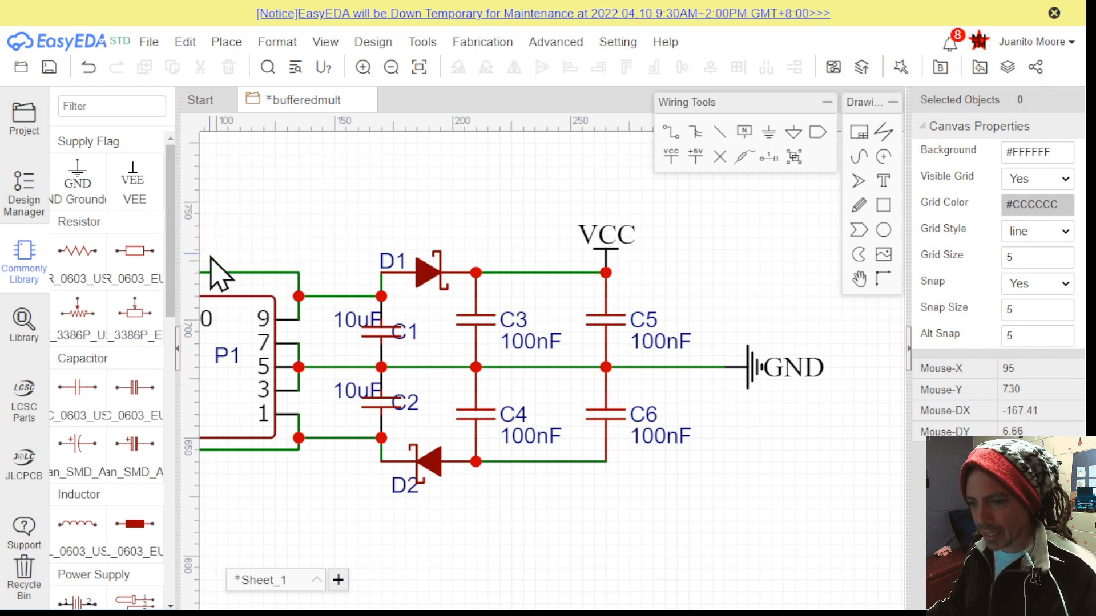
{"action": "left_click", "coordinate": [133, 177]}
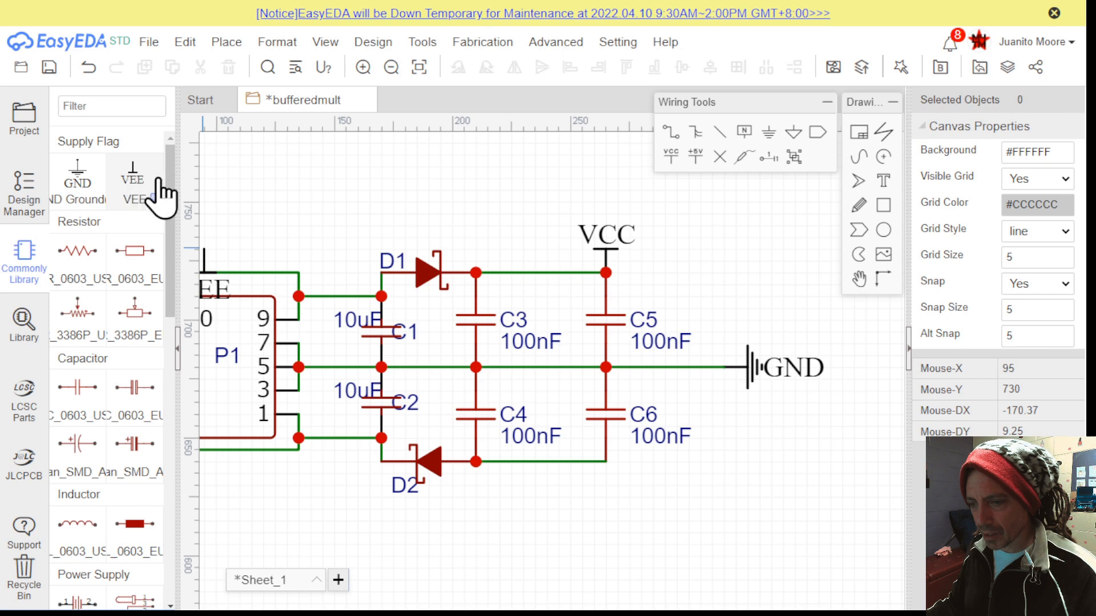
{"action": "left_click", "coordinate": [606, 475]}
{"action": "key", "text": "Escape"}
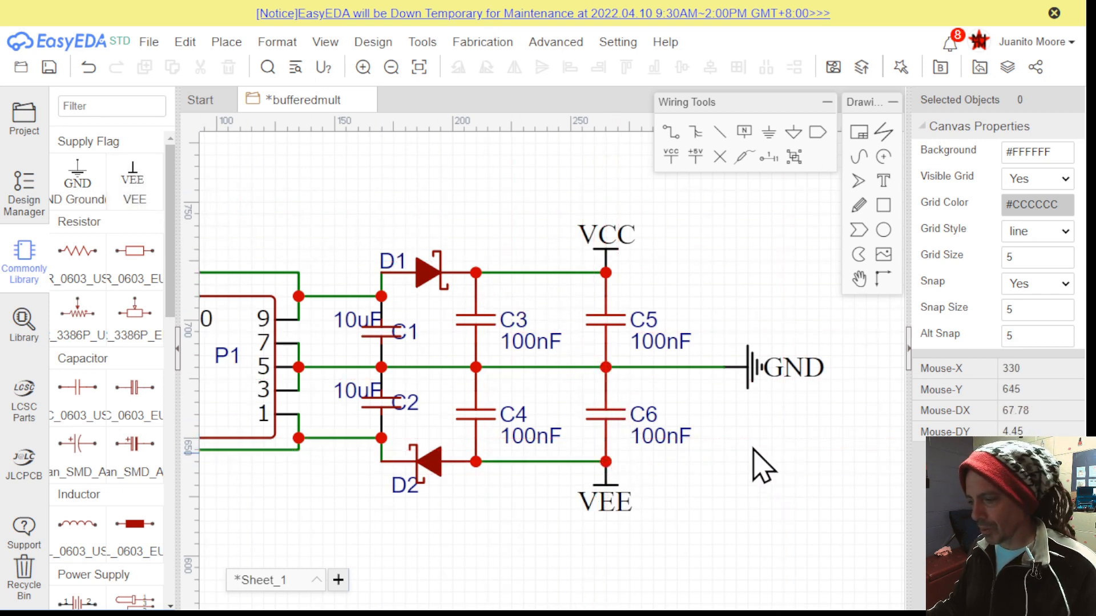
Browse the FET InputAmplifiers class in the symbol library and compare the TL074CDT and TL072CDT parts
{"action": "scroll", "coordinate": [752, 449], "scroll_direction": "down", "scroll_amount": 3}
{"action": "right_click_drag", "start_coordinate": [661, 375], "coordinate": [503, 291]}
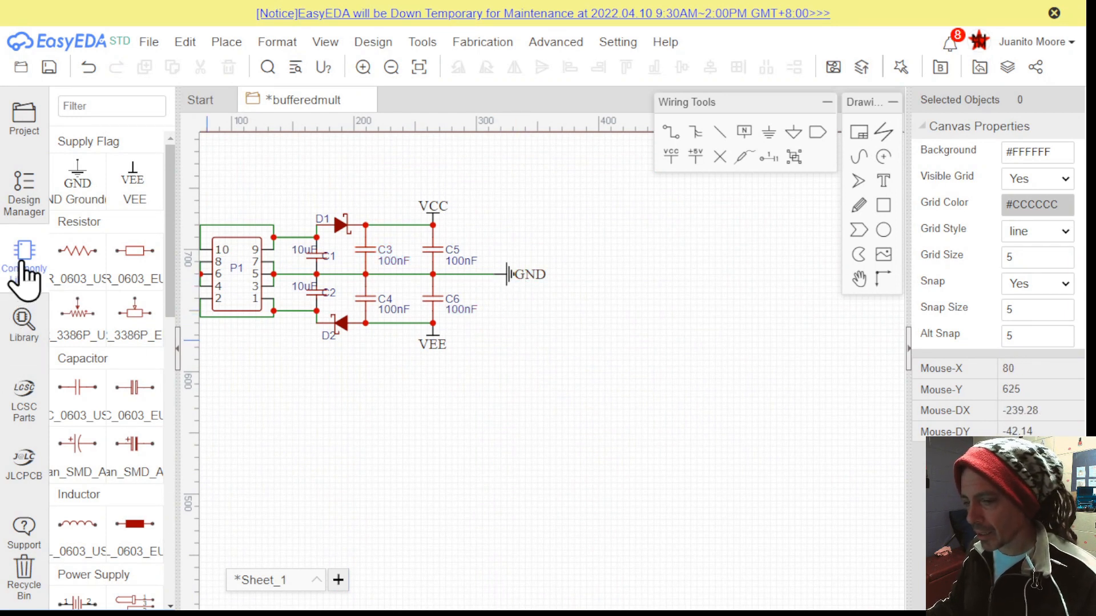
{"action": "left_click", "coordinate": [24, 334]}
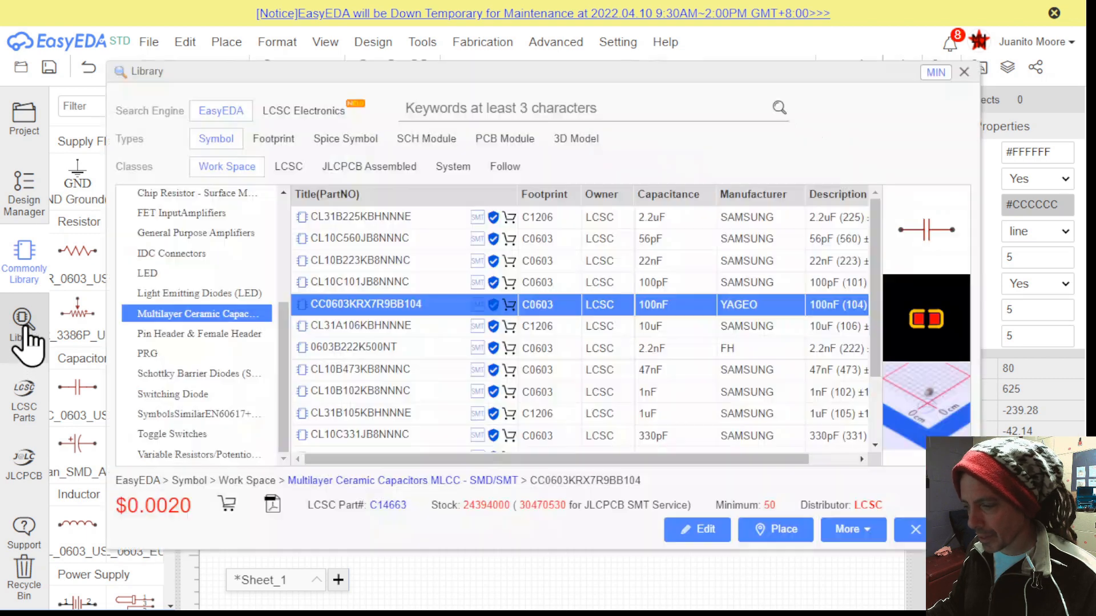
{"action": "left_click", "coordinate": [181, 213]}
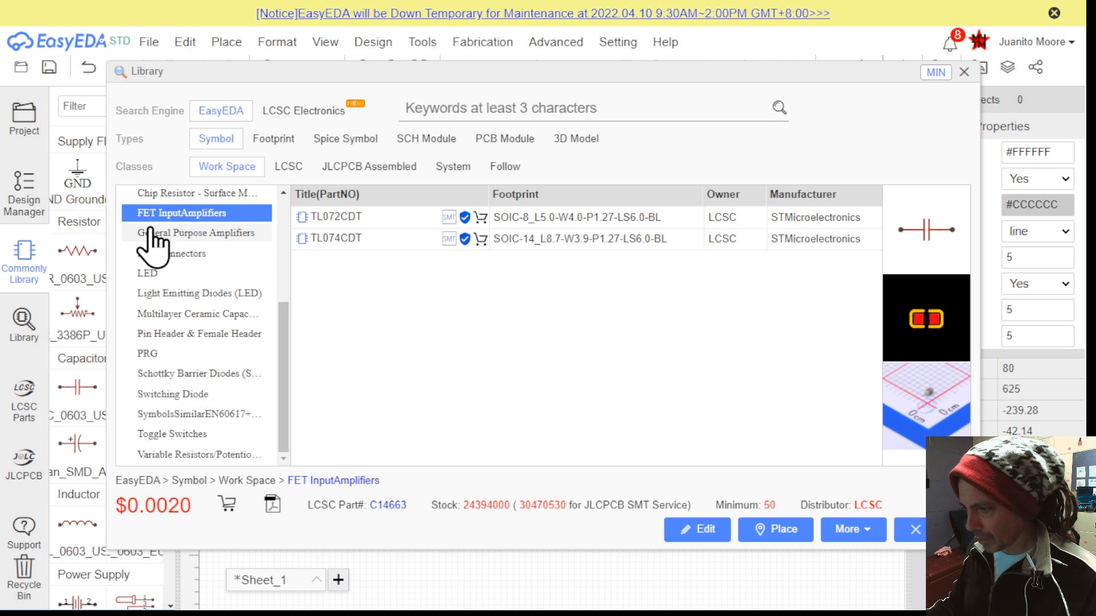
{"action": "left_click", "coordinate": [517, 241]}
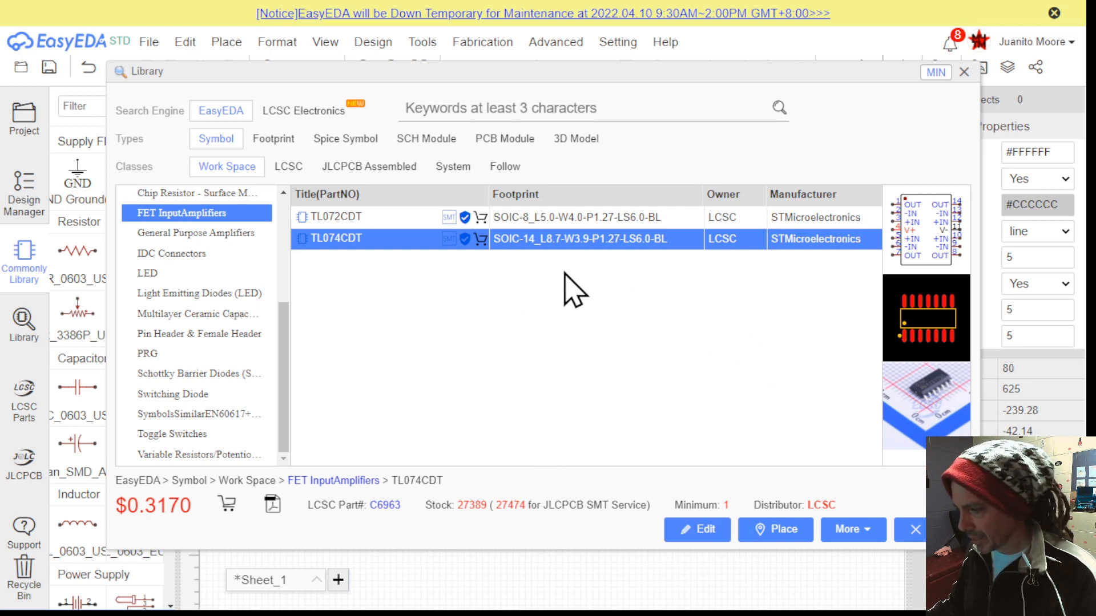
{"action": "double_click", "coordinate": [531, 239]}
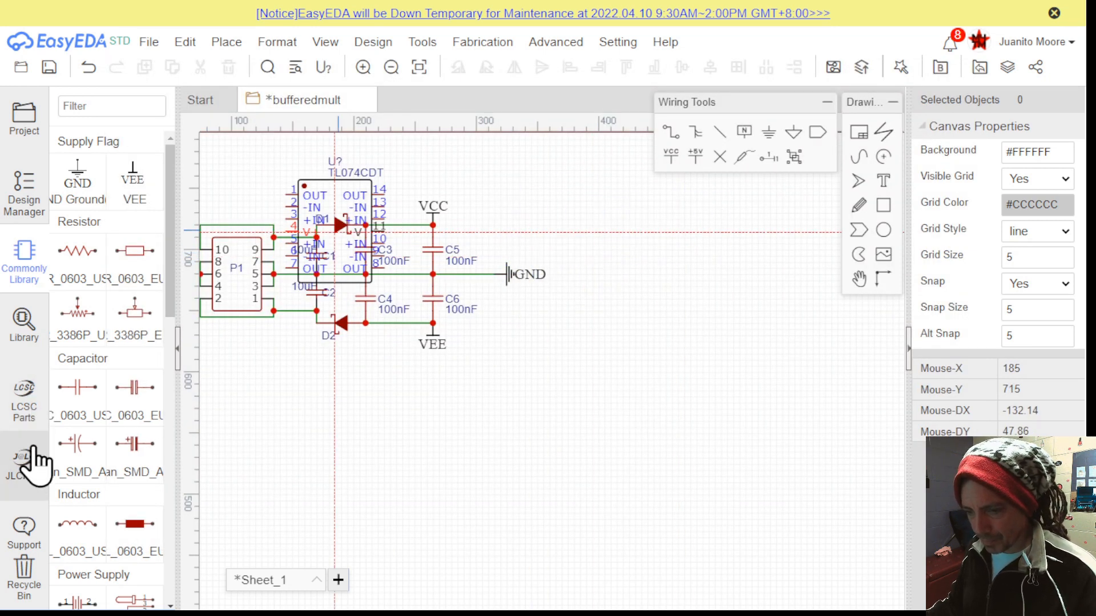
{"action": "left_click", "coordinate": [27, 349]}
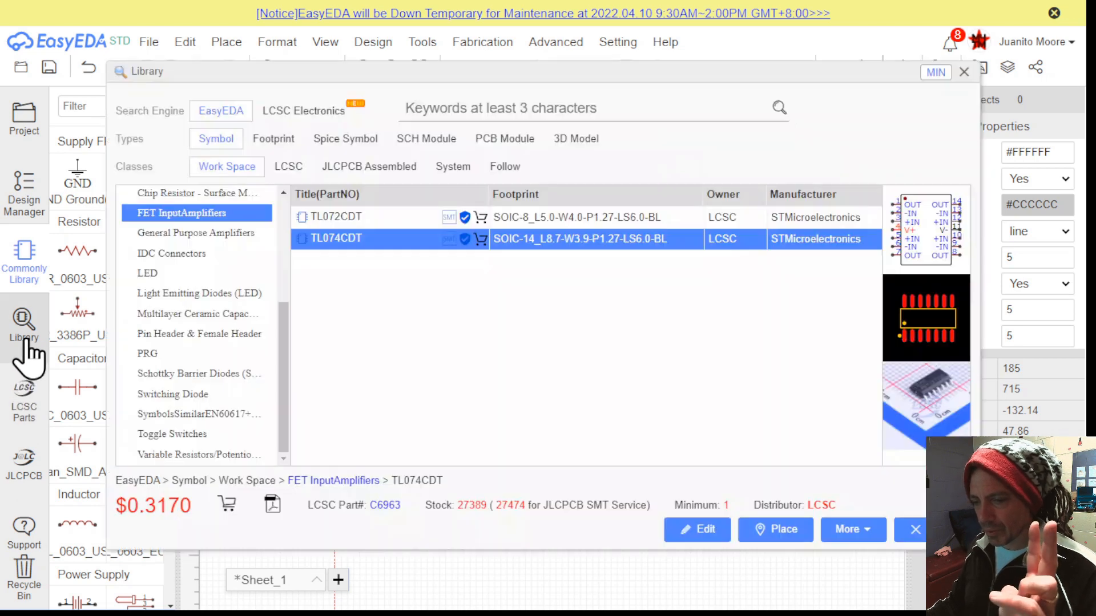
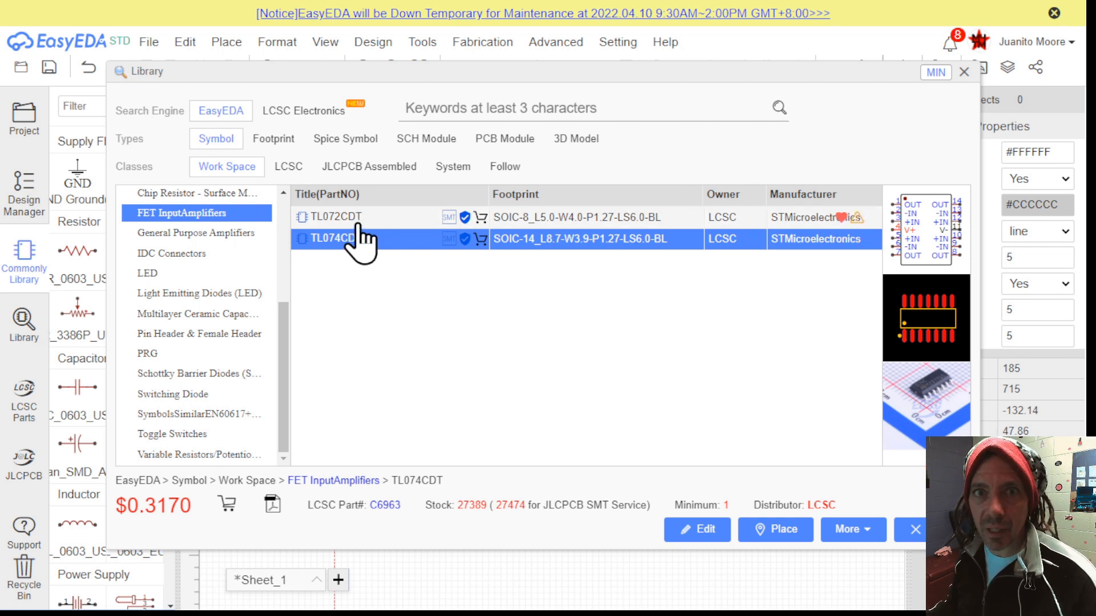
{"action": "left_click", "coordinate": [345, 218]}
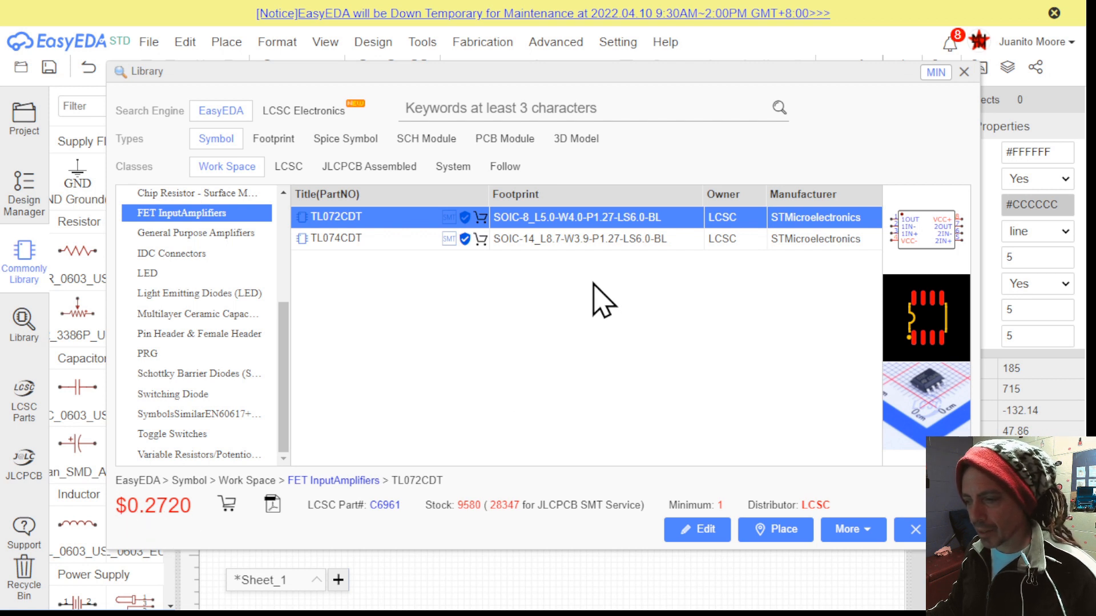
{"action": "left_click", "coordinate": [595, 240]}
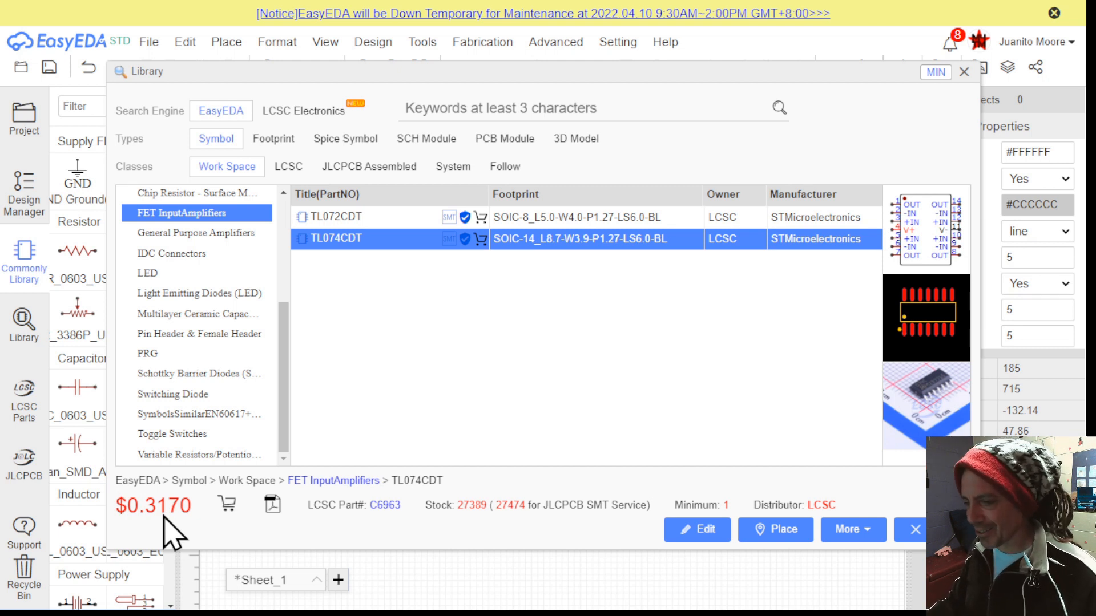
Place two TL072CDT op-amps as U1 and U2, one above the other in the empty area beyond the power section
{"action": "left_click", "coordinate": [585, 218]}
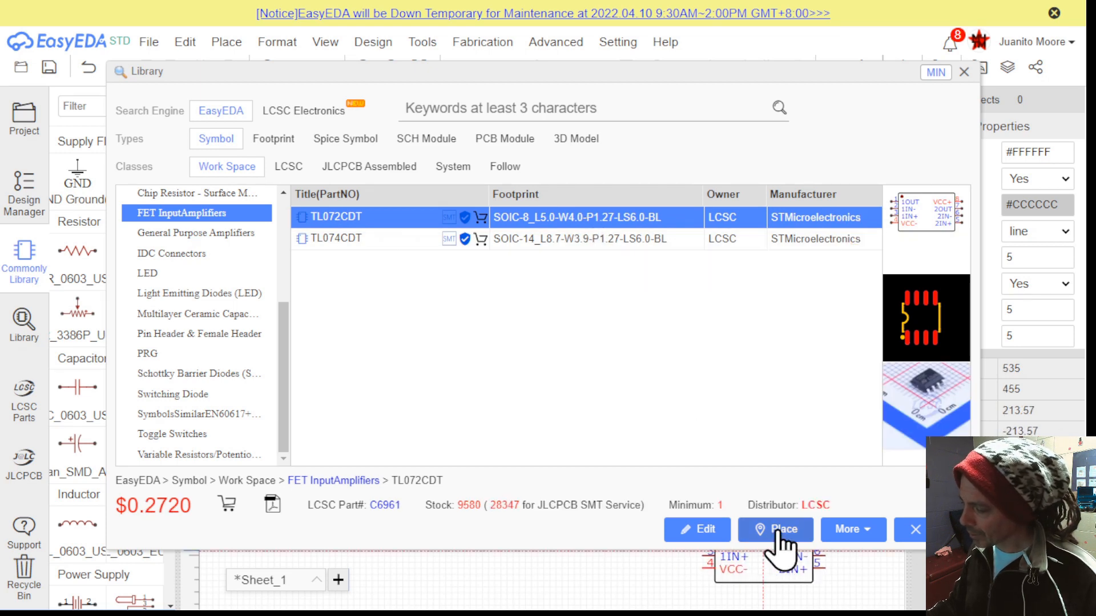
{"action": "left_click", "coordinate": [779, 529]}
{"action": "scroll", "coordinate": [692, 323], "scroll_direction": "down", "scroll_amount": 3}
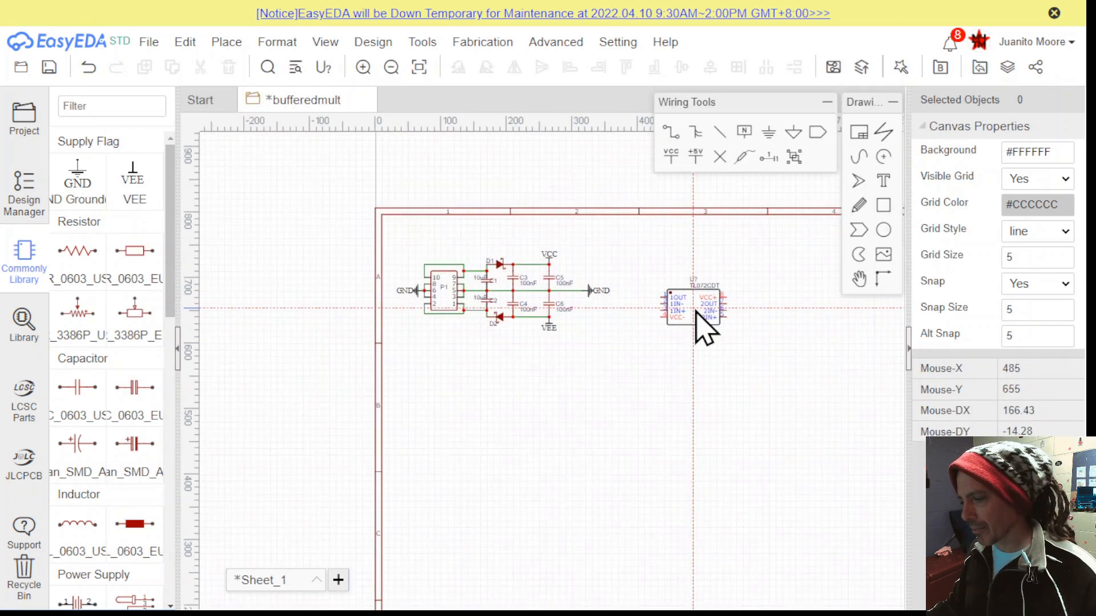
{"action": "right_click_drag", "start_coordinate": [682, 358], "coordinate": [484, 276]}
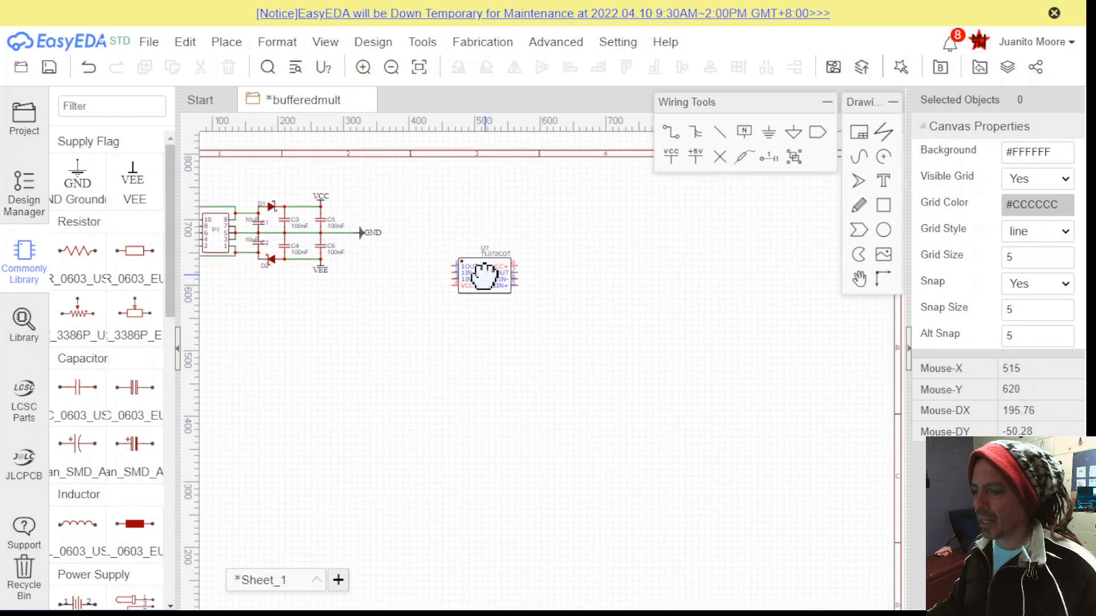
{"action": "left_click", "coordinate": [508, 292]}
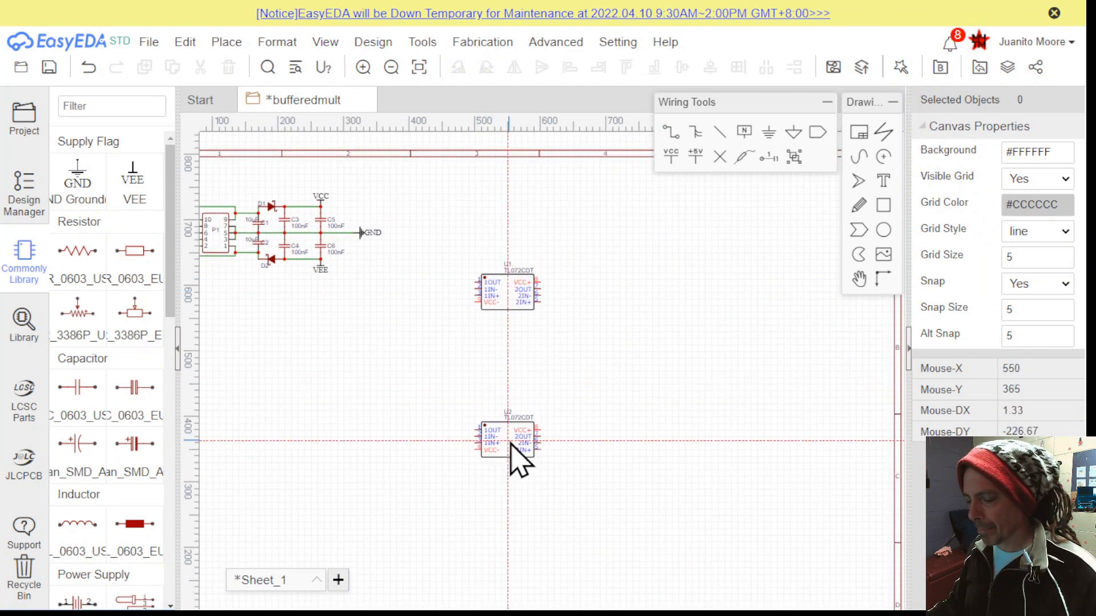
End the op-amp placement, delete the upper TL072's part name label and move its U1 designator inside the symbol body
{"action": "left_click", "coordinate": [511, 444]}
{"action": "key", "text": "Escape"}
{"action": "scroll", "coordinate": [528, 286], "scroll_direction": "up", "scroll_amount": 2}
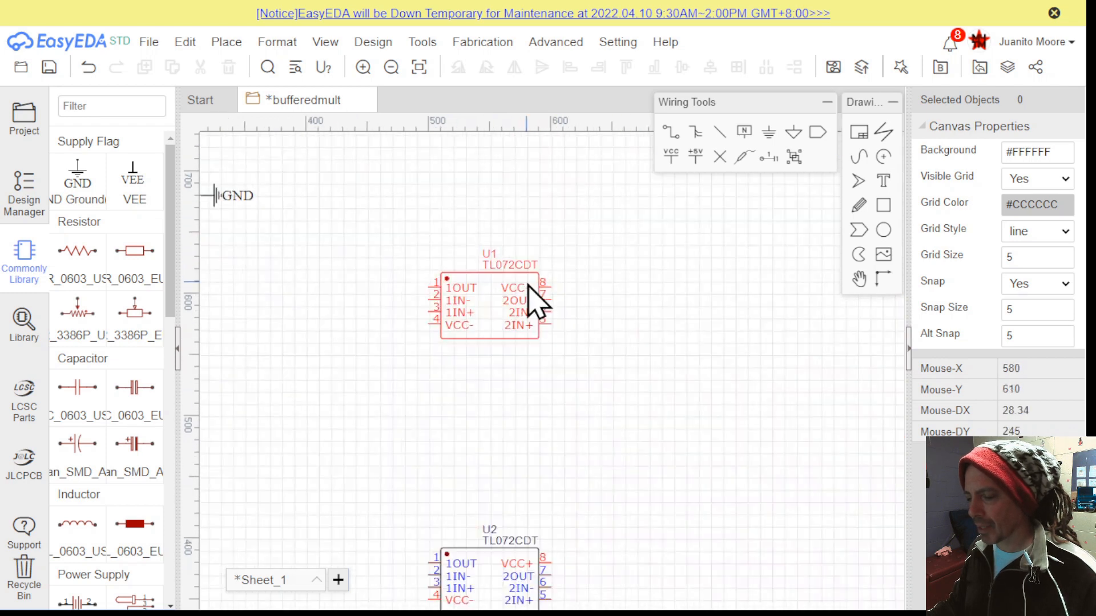
{"action": "scroll", "coordinate": [528, 284], "scroll_direction": "up", "scroll_amount": 3}
{"action": "left_click", "coordinate": [523, 238]}
{"action": "key", "text": "Delete"}
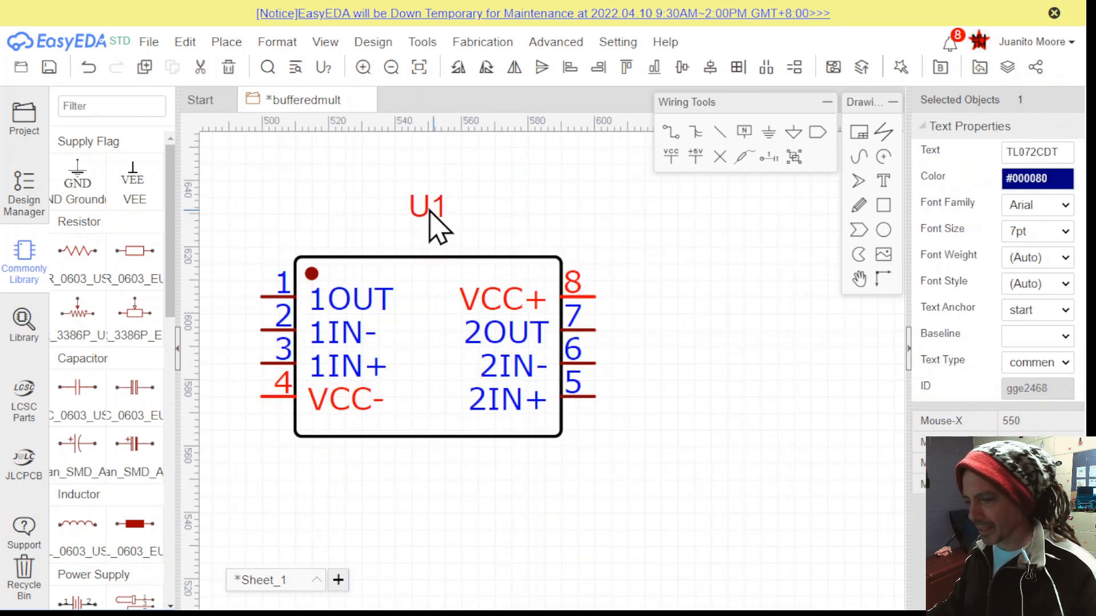
{"action": "left_click_drag", "start_coordinate": [432, 214], "coordinate": [436, 330]}
{"action": "scroll", "coordinate": [692, 311], "scroll_direction": "down", "scroll_amount": 5}
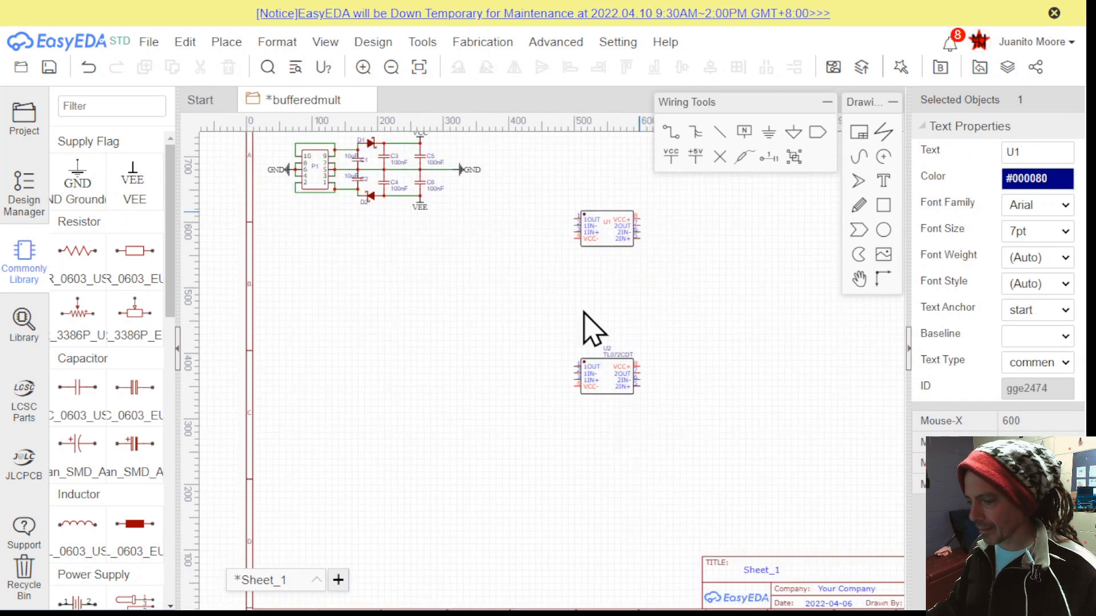
Delete the lower TL072's part name label and move its U2 designator inside the symbol body
{"action": "scroll", "coordinate": [582, 371], "scroll_direction": "up", "scroll_amount": 5}
{"action": "scroll", "coordinate": [574, 298], "scroll_direction": "down", "scroll_amount": 1}
{"action": "scroll", "coordinate": [655, 223], "scroll_direction": "up", "scroll_amount": 1}
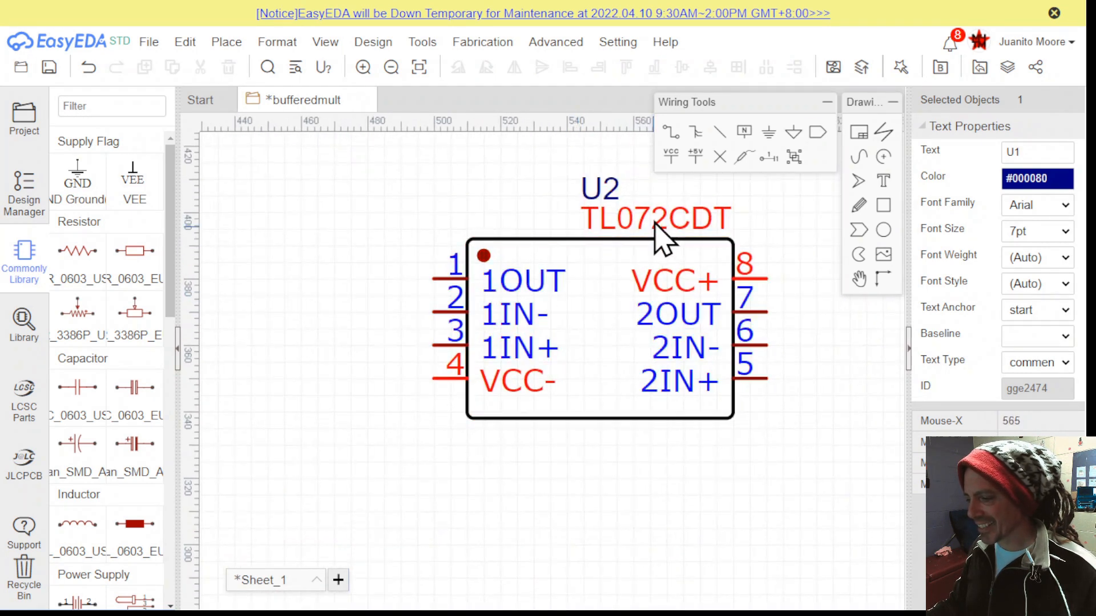
{"action": "left_click", "coordinate": [656, 225]}
{"action": "key", "text": "Delete"}
{"action": "left_click_drag", "start_coordinate": [588, 189], "coordinate": [593, 282]}
{"action": "scroll", "coordinate": [685, 284], "scroll_direction": "down", "scroll_amount": 3}
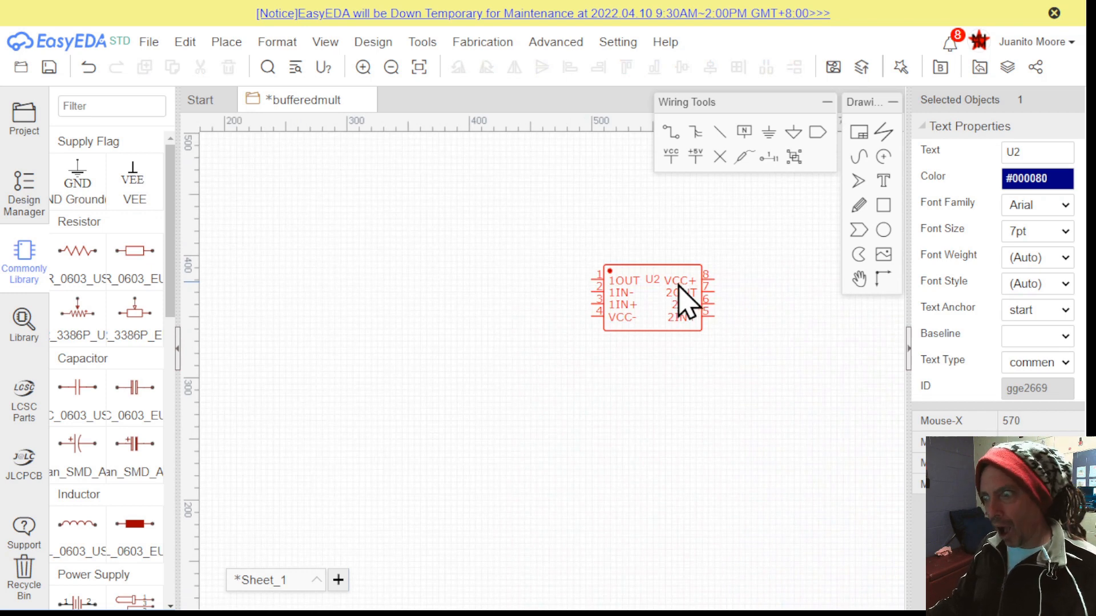
Find 3.5MM MONO JACK THONK COPY2 among all favorite library symbols and place one as the input jack below the power section
{"action": "right_click_drag", "start_coordinate": [674, 334], "coordinate": [560, 426]}
{"action": "right_click_drag", "start_coordinate": [531, 210], "coordinate": [542, 402]}
{"action": "right_click_drag", "start_coordinate": [272, 274], "coordinate": [379, 284]}
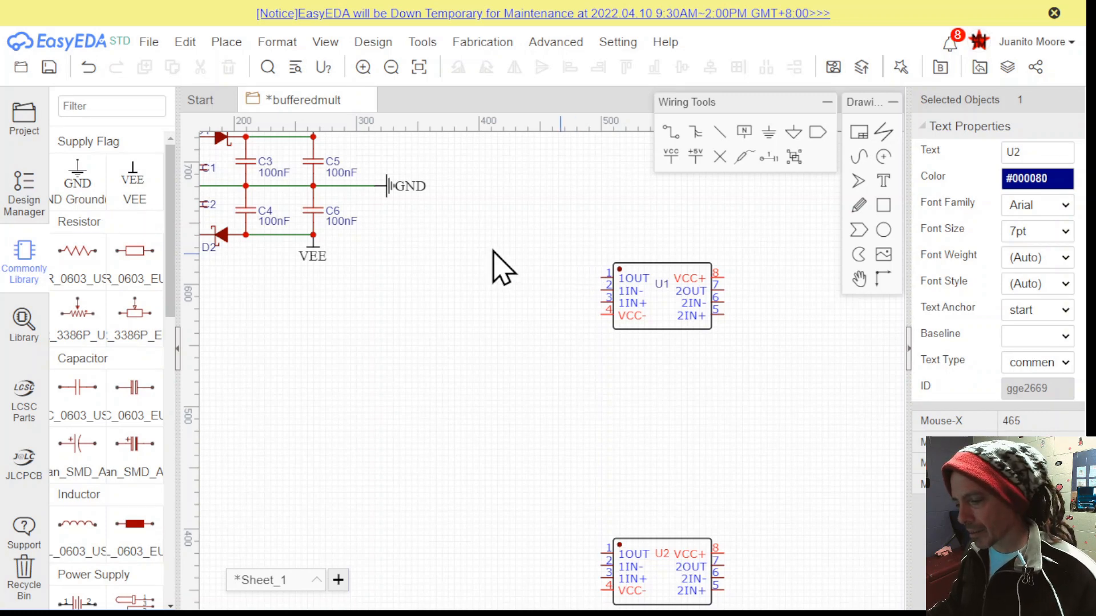
{"action": "scroll", "coordinate": [465, 286], "scroll_direction": "down", "scroll_amount": 1}
{"action": "left_click", "coordinate": [22, 328]}
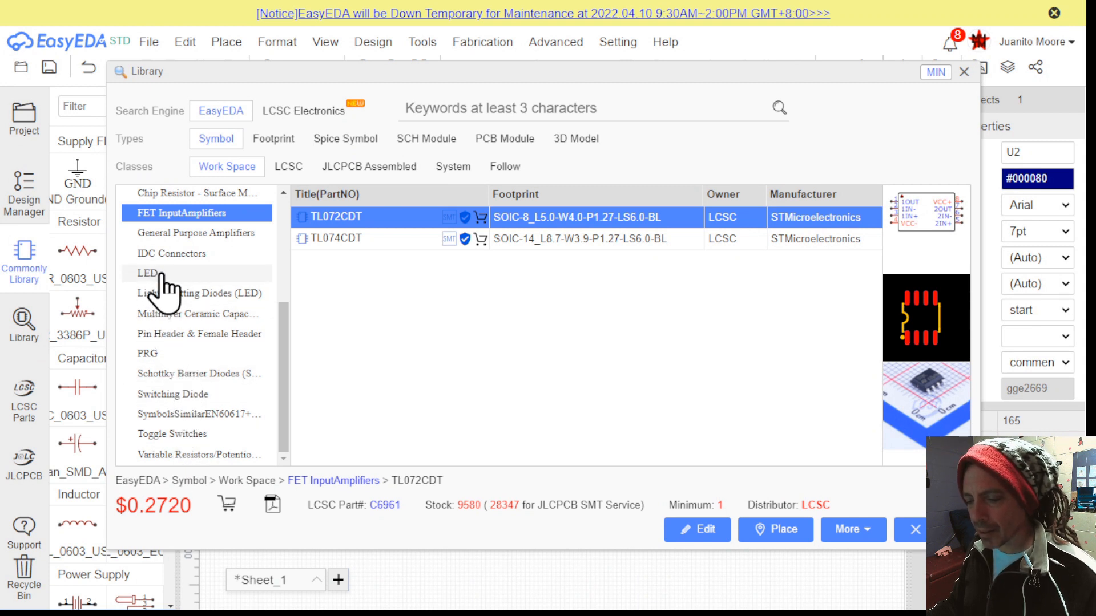
{"action": "scroll", "coordinate": [160, 285], "scroll_direction": "up", "scroll_amount": 2}
{"action": "left_click", "coordinate": [149, 232]}
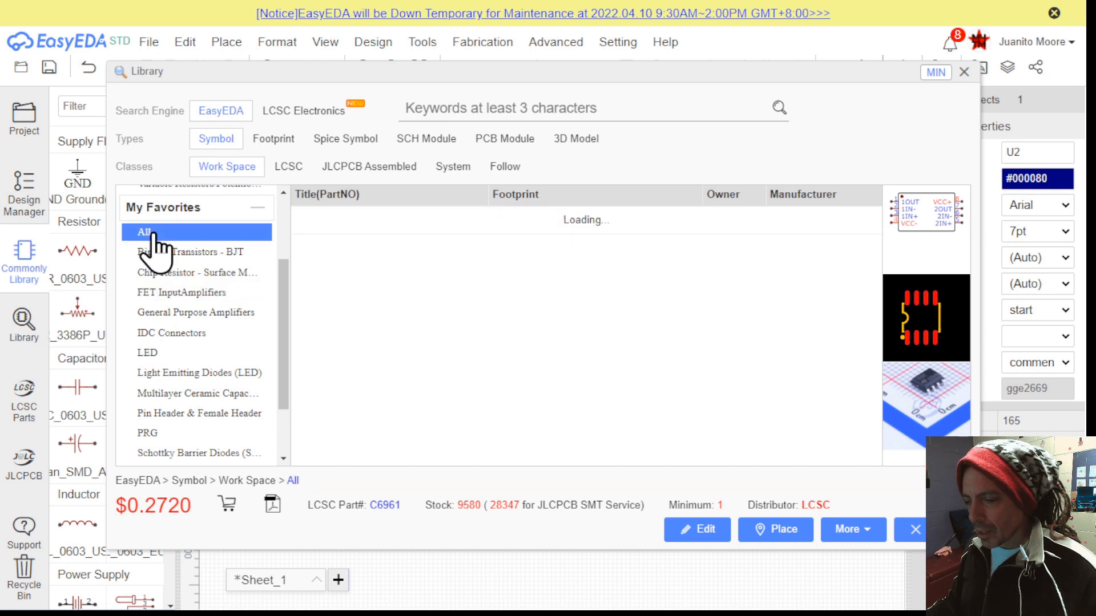
{"action": "scroll", "coordinate": [490, 305], "scroll_direction": "down", "scroll_amount": 3}
{"action": "scroll", "coordinate": [492, 308], "scroll_direction": "down", "scroll_amount": 5}
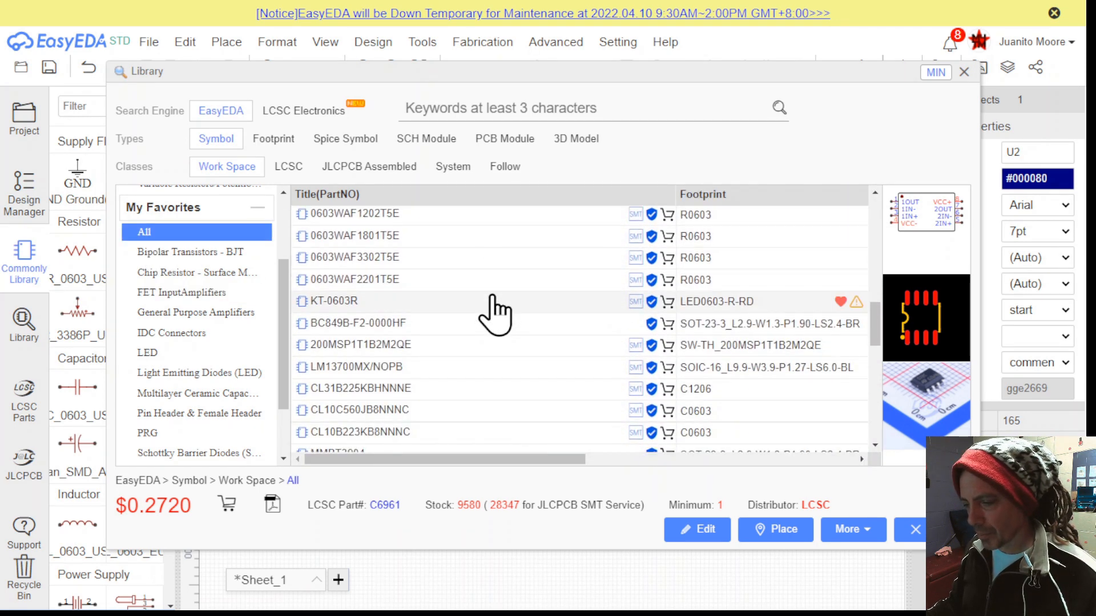
{"action": "scroll", "coordinate": [493, 315], "scroll_direction": "down", "scroll_amount": 3}
{"action": "scroll", "coordinate": [493, 316], "scroll_direction": "down", "scroll_amount": 5}
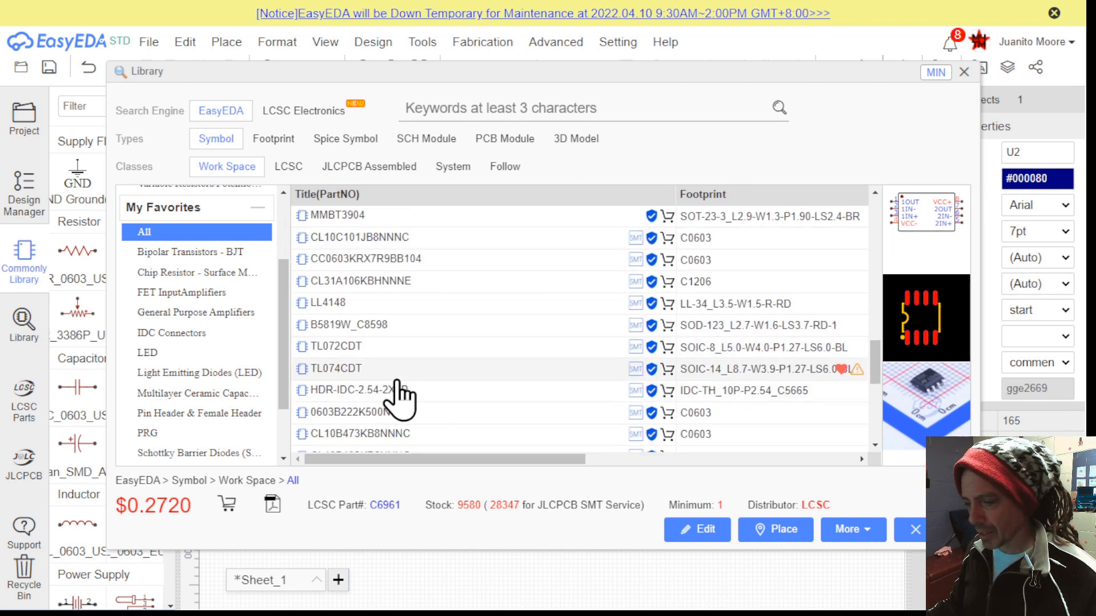
{"action": "scroll", "coordinate": [411, 388], "scroll_direction": "down", "scroll_amount": 4}
{"action": "scroll", "coordinate": [423, 382], "scroll_direction": "down", "scroll_amount": 3}
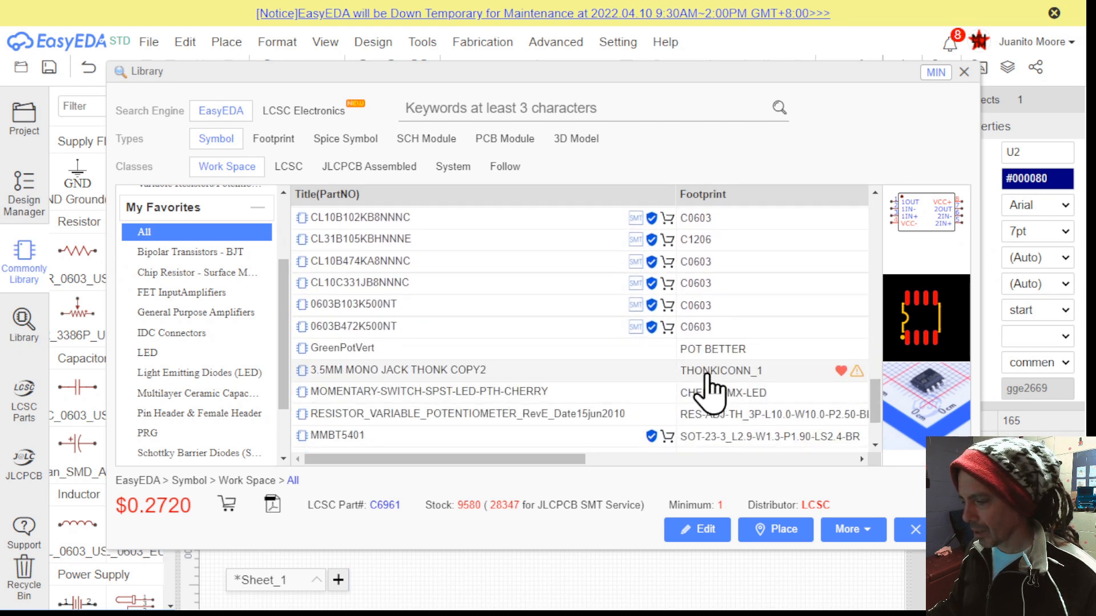
{"action": "left_click", "coordinate": [412, 377]}
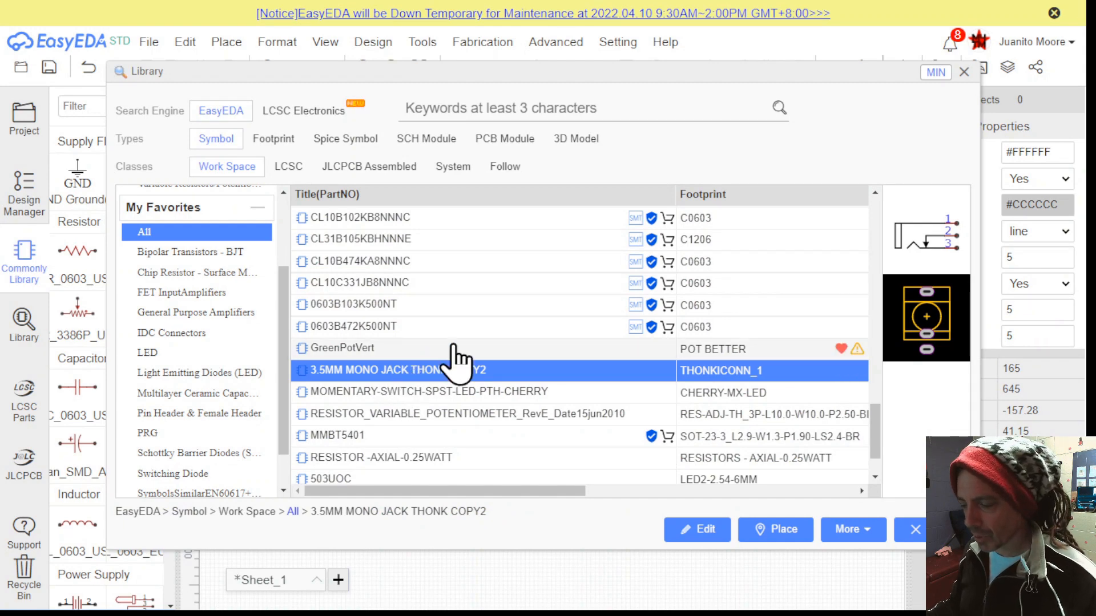
{"action": "left_click", "coordinate": [777, 530]}
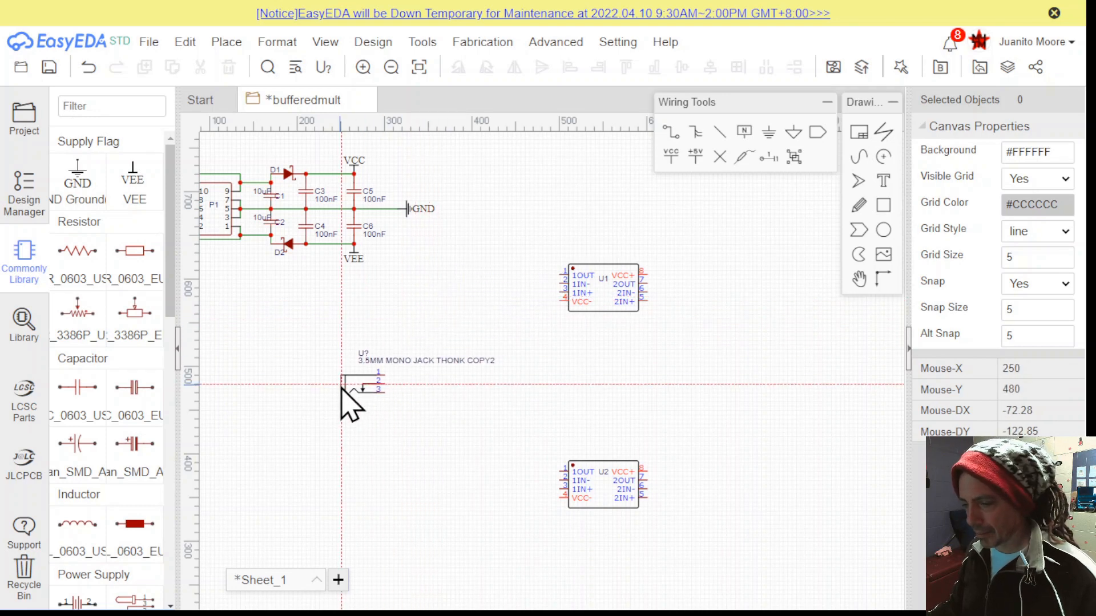
{"action": "left_click", "coordinate": [341, 381]}
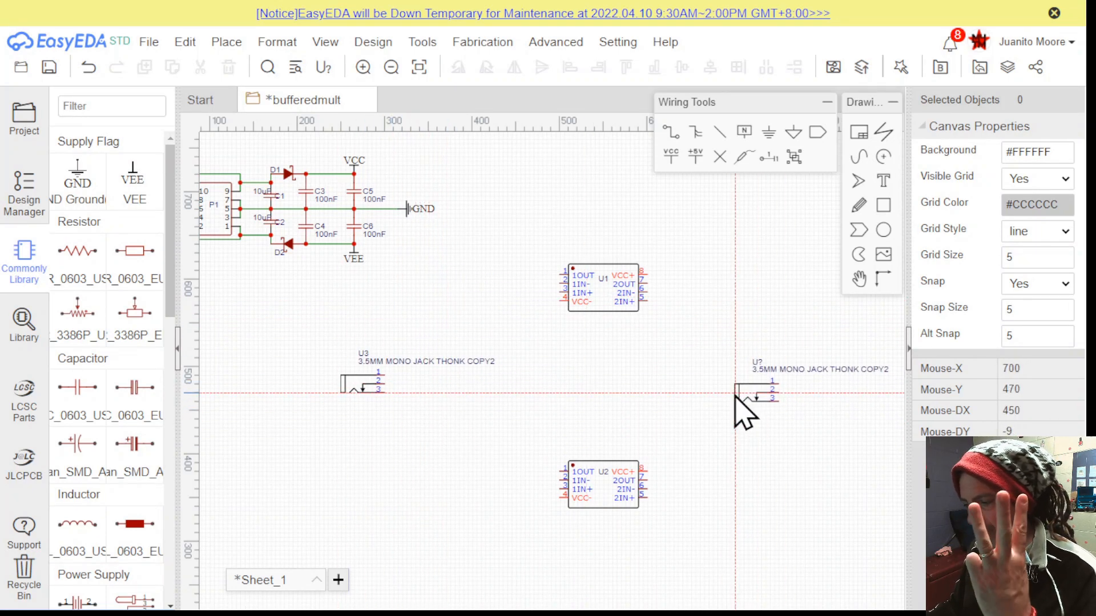
Rotate the jack symbol 180 degrees, place three output jacks in a column beyond the op-amps, and end the placement
{"action": "right_click_drag", "start_coordinate": [736, 399], "coordinate": [602, 404]}
{"action": "key", "text": "space"}
{"action": "key", "text": "space"}
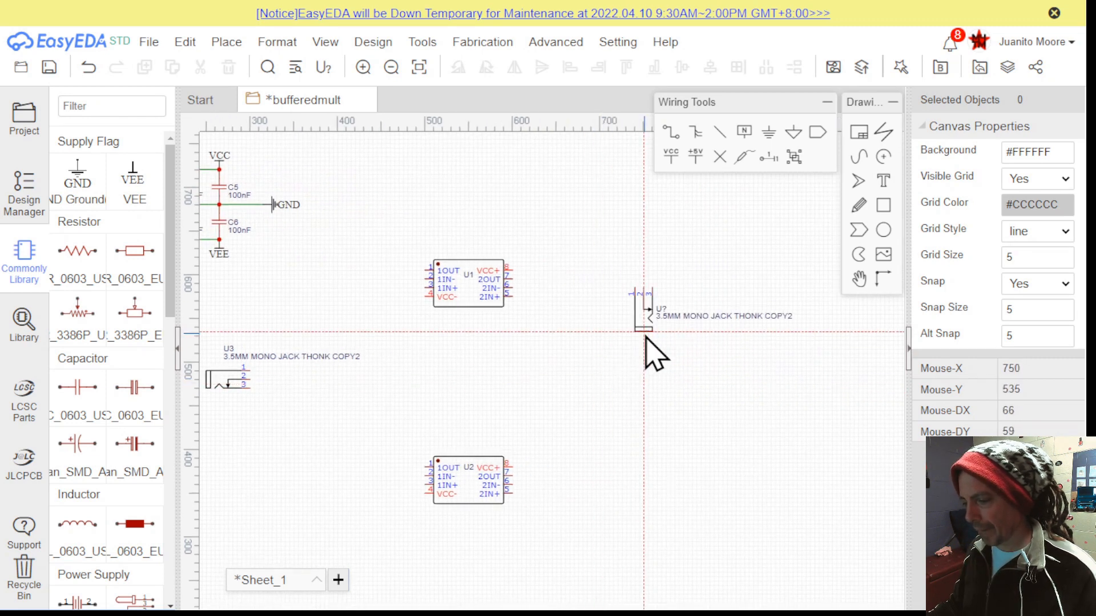
{"action": "left_click", "coordinate": [709, 267]}
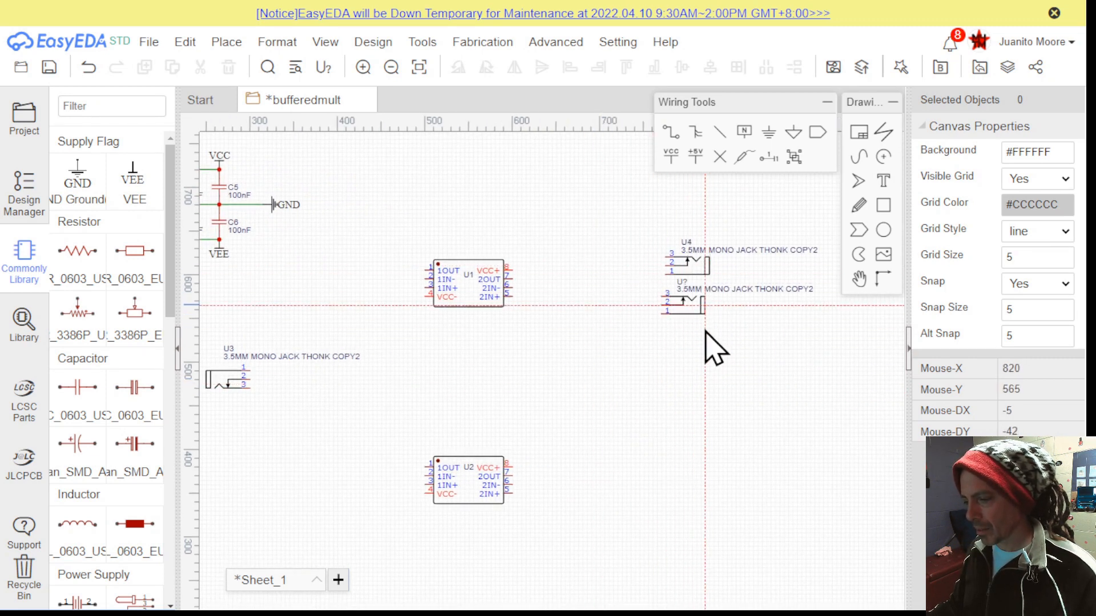
{"action": "left_click", "coordinate": [710, 385]}
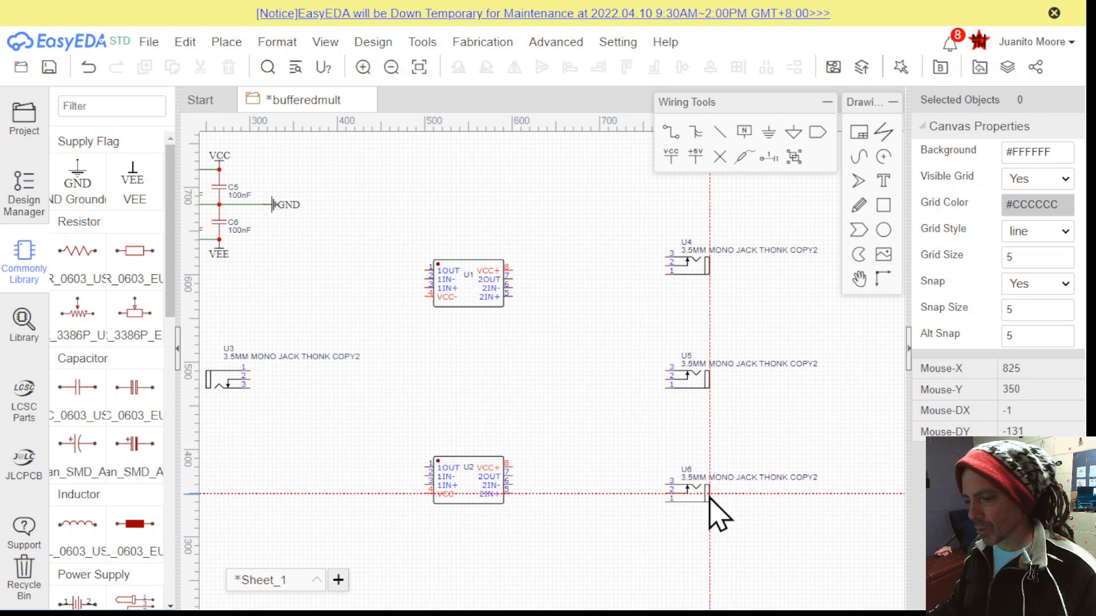
{"action": "key", "text": "Escape"}
Place two 503UOC LEDs from the LED favorites ahead of U2's input side, the second rotated 180 degrees below the first
{"action": "right_click_drag", "start_coordinate": [618, 378], "coordinate": [650, 382]}
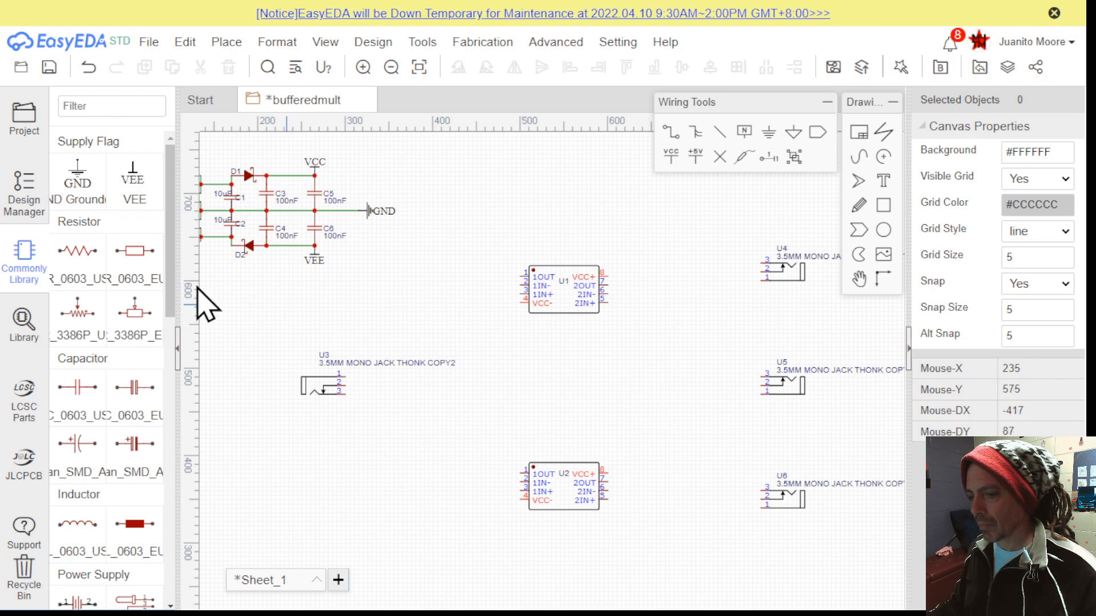
{"action": "left_click", "coordinate": [24, 326]}
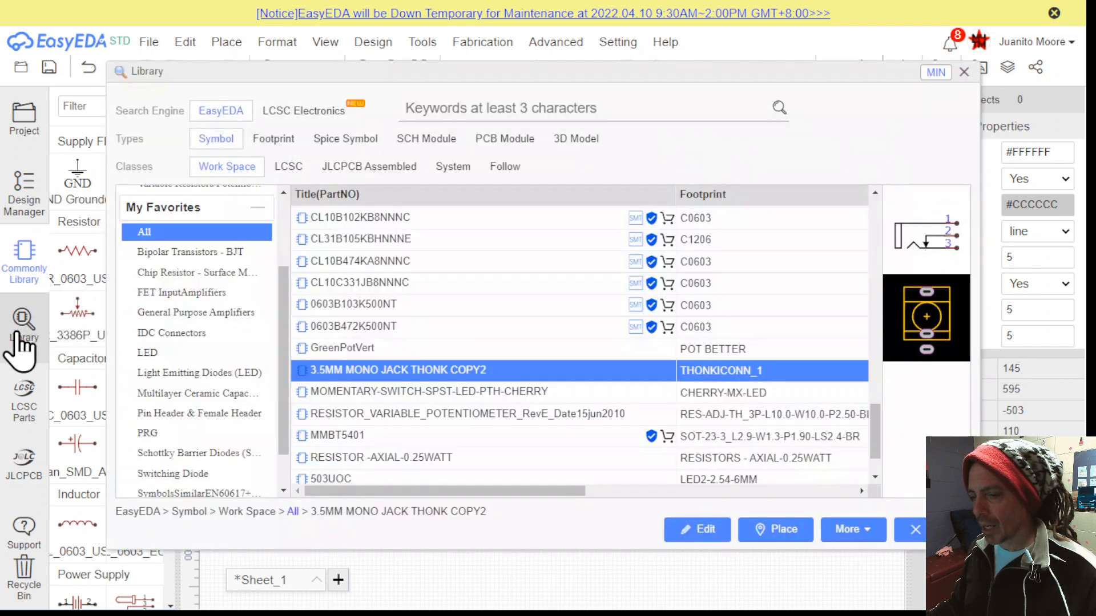
{"action": "left_click", "coordinate": [178, 354]}
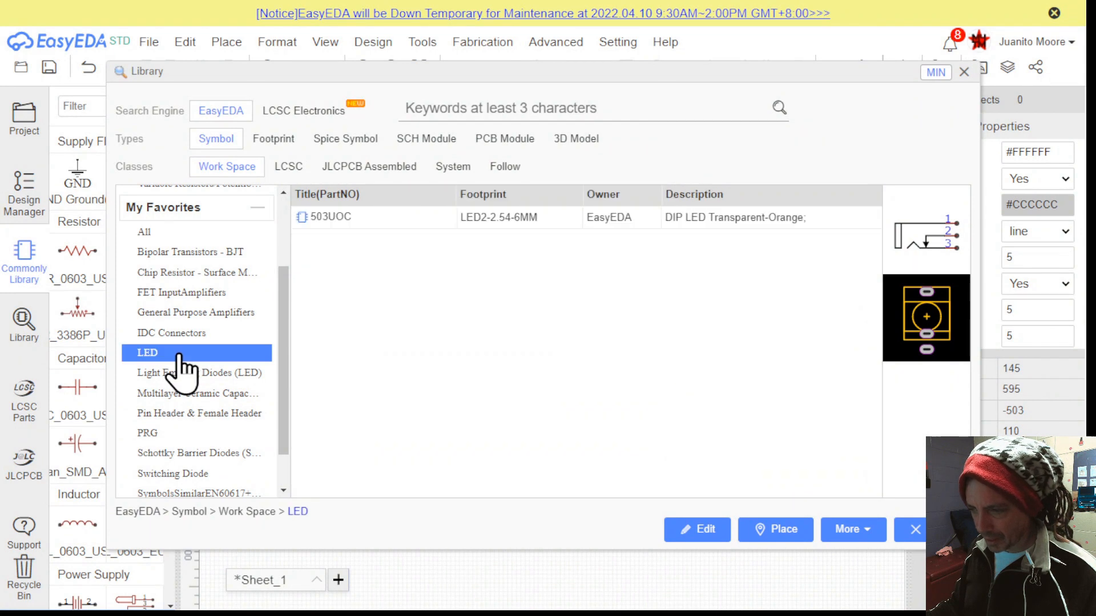
{"action": "left_click", "coordinate": [561, 220]}
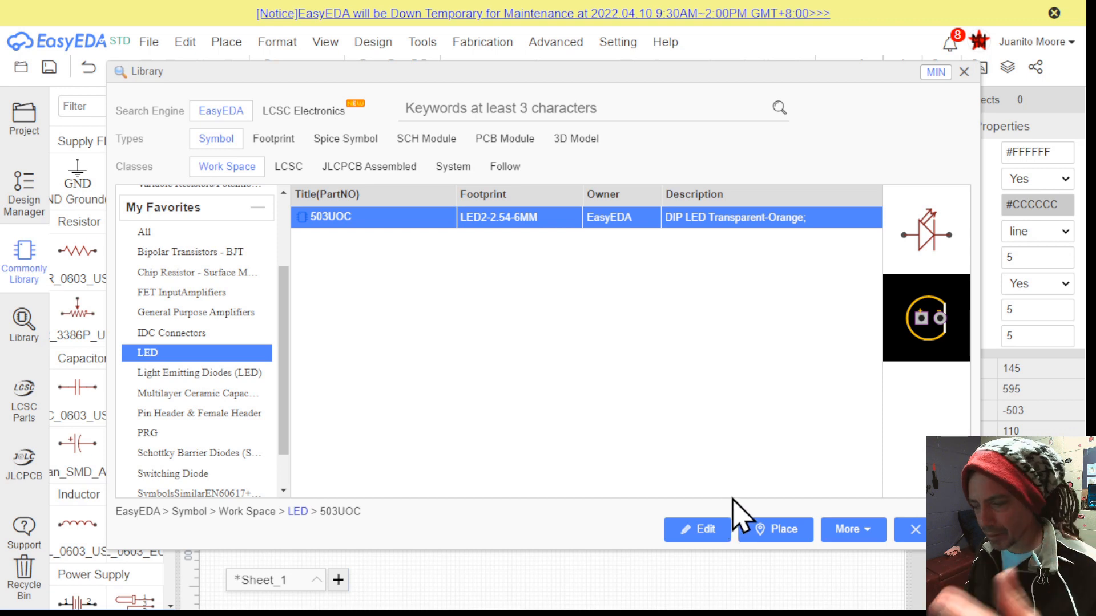
{"action": "left_click", "coordinate": [707, 531]}
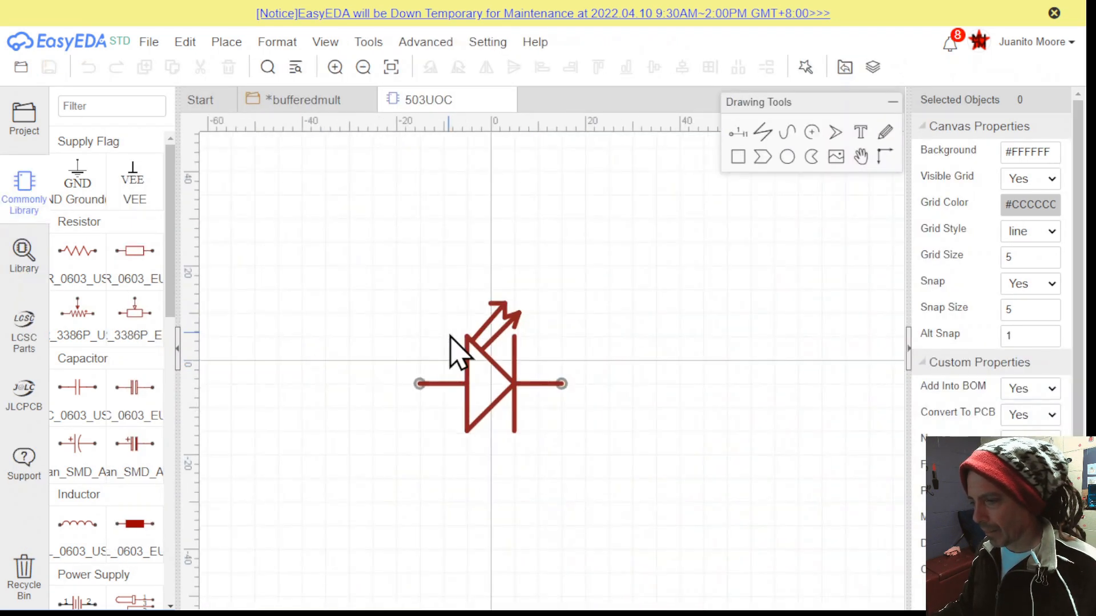
{"action": "left_click", "coordinate": [505, 100]}
{"action": "left_click", "coordinate": [24, 334]}
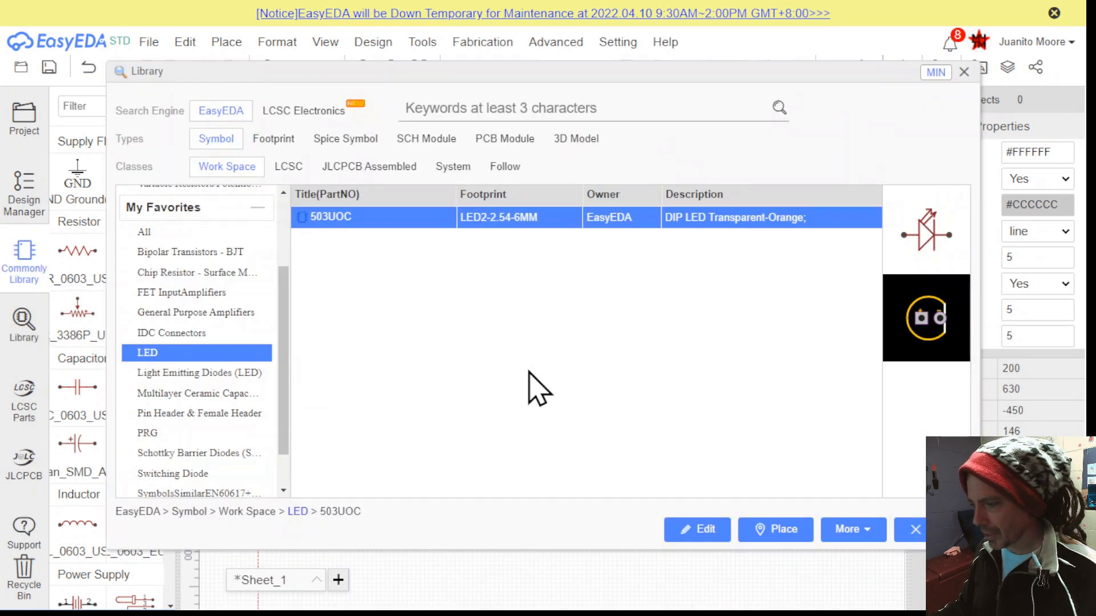
{"action": "left_click", "coordinate": [778, 530]}
{"action": "scroll", "coordinate": [548, 483], "scroll_direction": "up", "scroll_amount": 5}
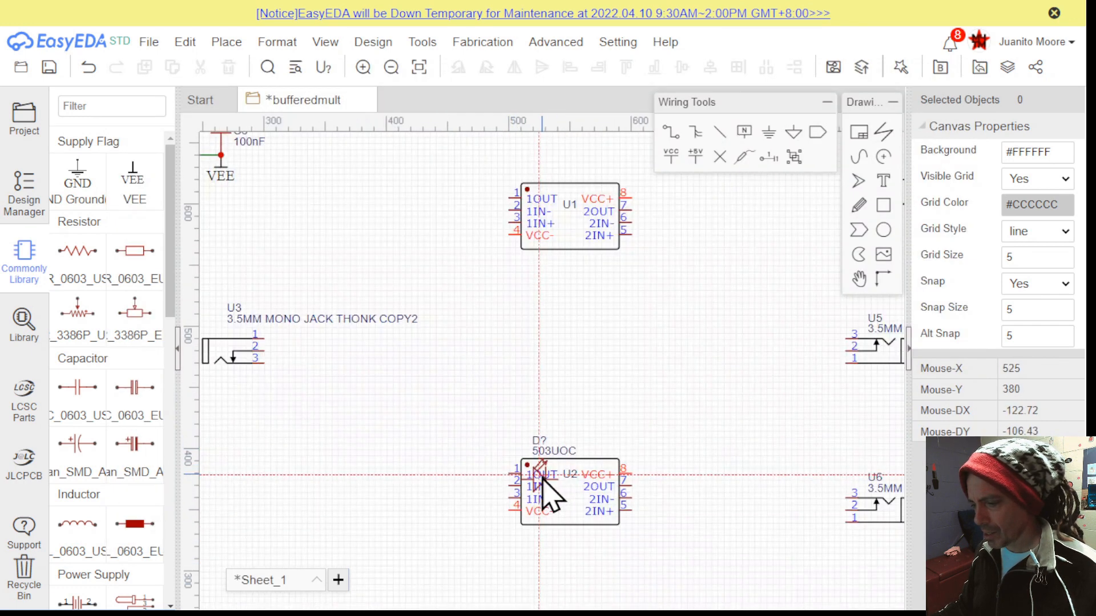
{"action": "right_click_drag", "start_coordinate": [585, 428], "coordinate": [616, 399]}
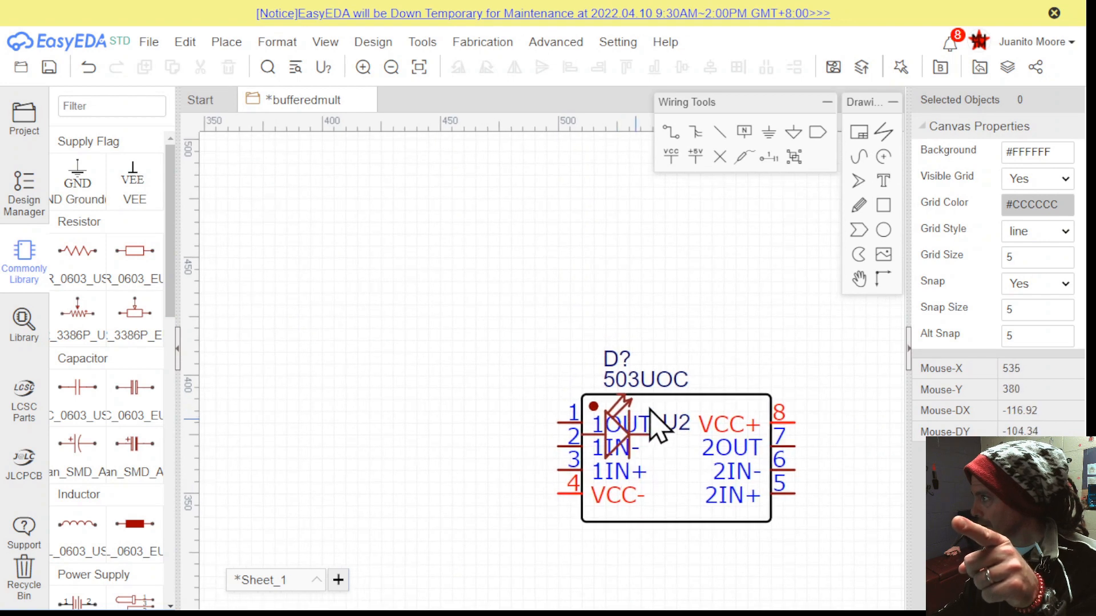
{"action": "right_click_drag", "start_coordinate": [656, 428], "coordinate": [683, 433]}
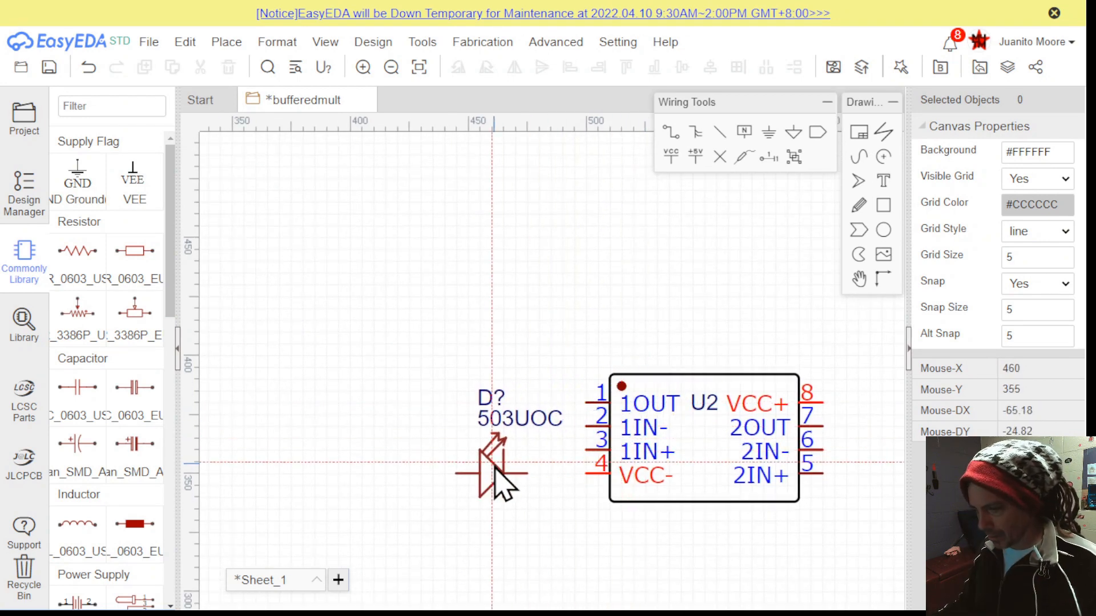
{"action": "left_click", "coordinate": [444, 469]}
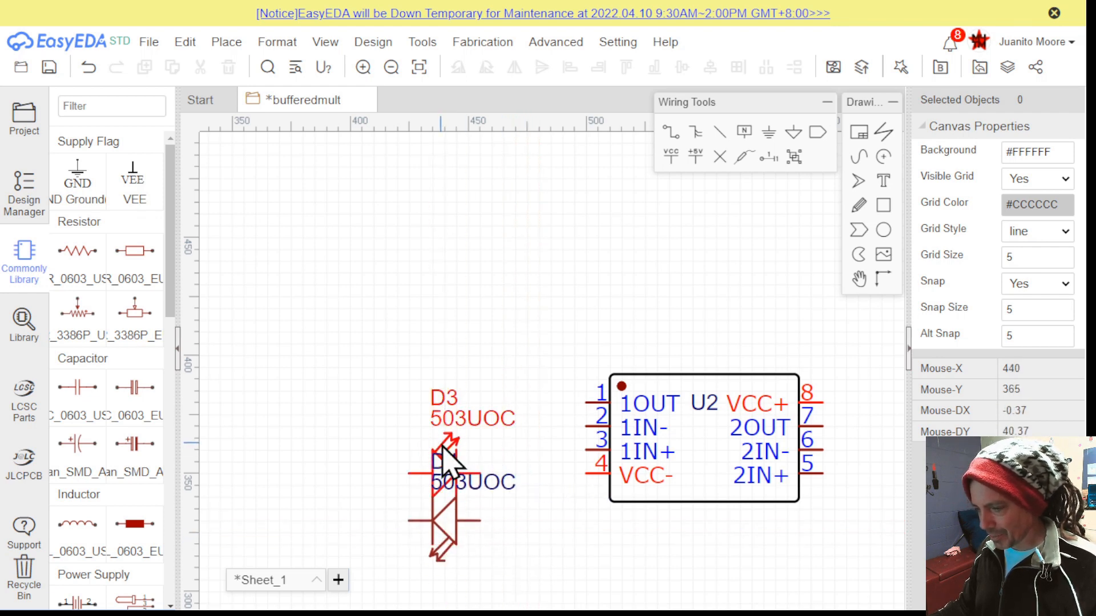
Delete the 503UOC part name labels of LEDs D3 and D4
{"action": "scroll", "coordinate": [442, 459], "scroll_direction": "up", "scroll_amount": 5}
{"action": "scroll", "coordinate": [444, 465], "scroll_direction": "up", "scroll_amount": 2}
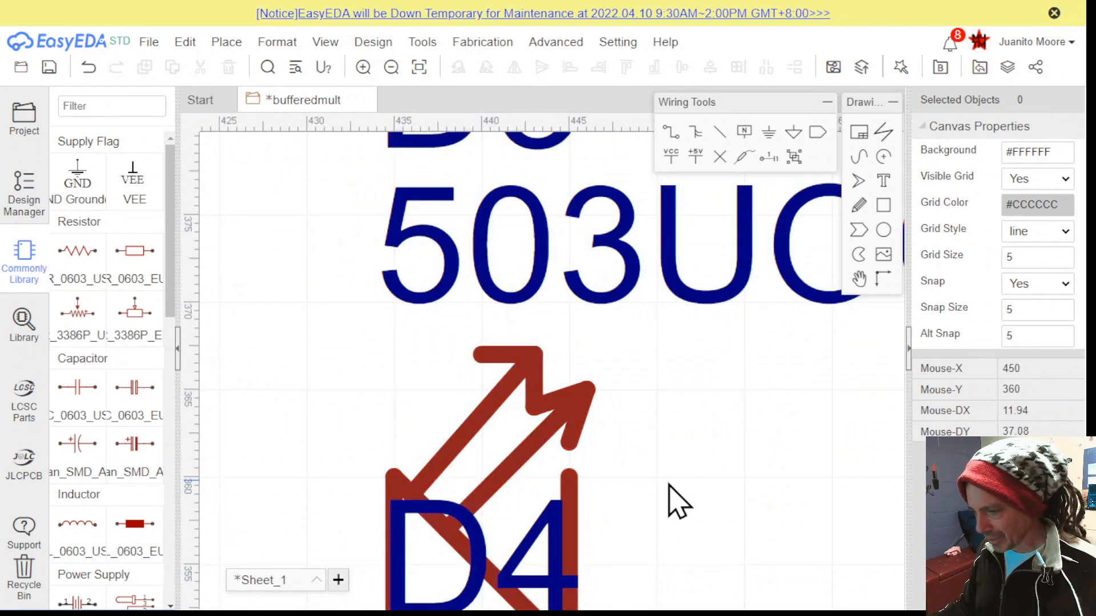
{"action": "scroll", "coordinate": [668, 493], "scroll_direction": "down", "scroll_amount": 2}
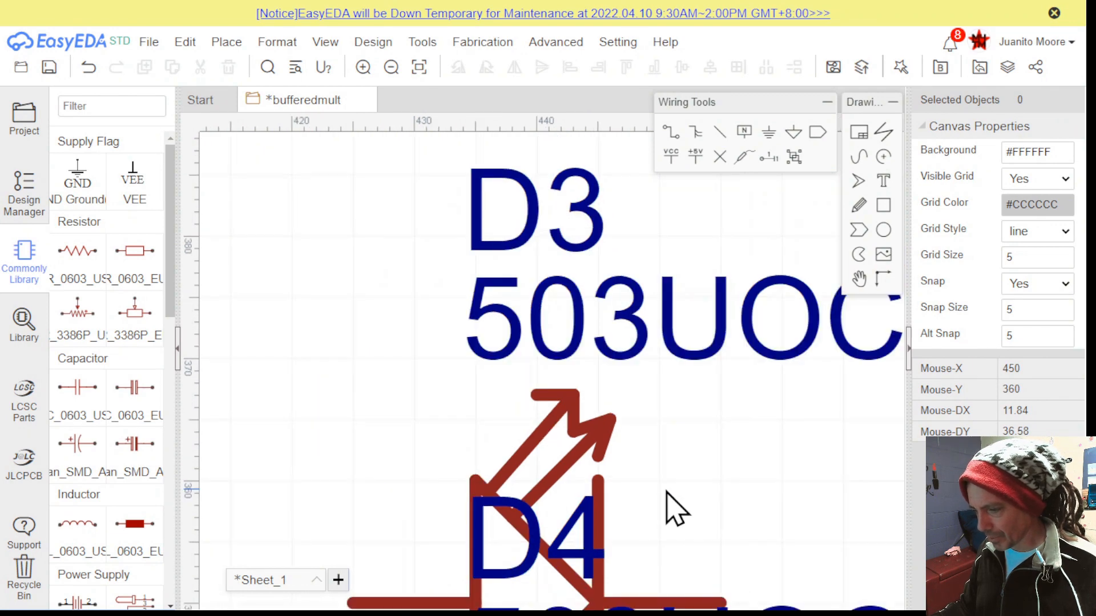
{"action": "scroll", "coordinate": [668, 508], "scroll_direction": "down", "scroll_amount": 3}
{"action": "scroll", "coordinate": [621, 436], "scroll_direction": "up", "scroll_amount": 1}
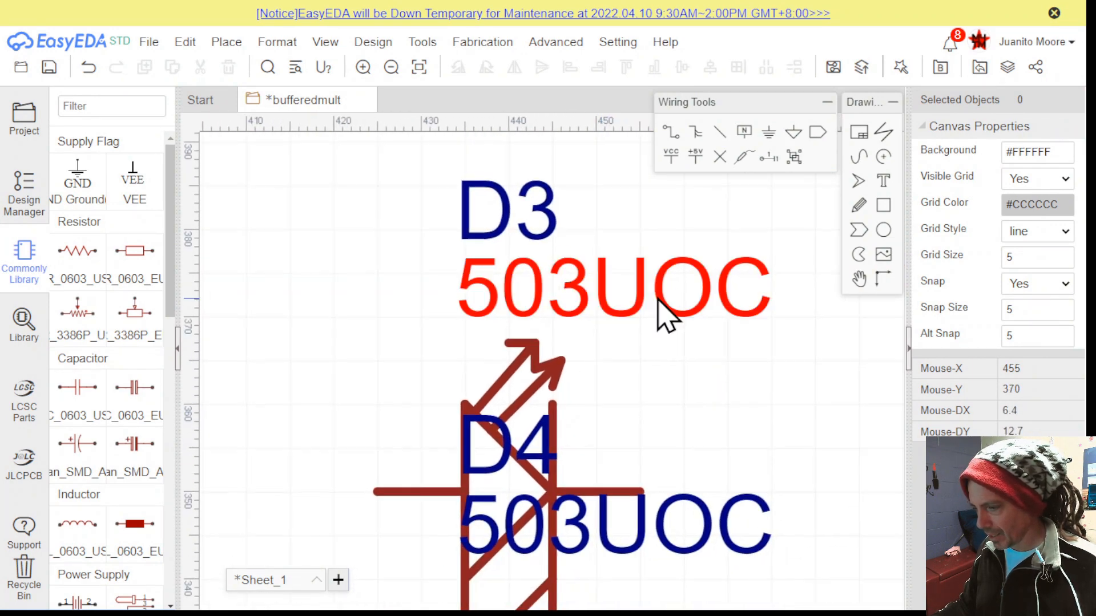
{"action": "left_click", "coordinate": [666, 288]}
{"action": "key", "text": "Delete"}
{"action": "left_click", "coordinate": [688, 557]}
{"action": "key", "text": "Delete"}
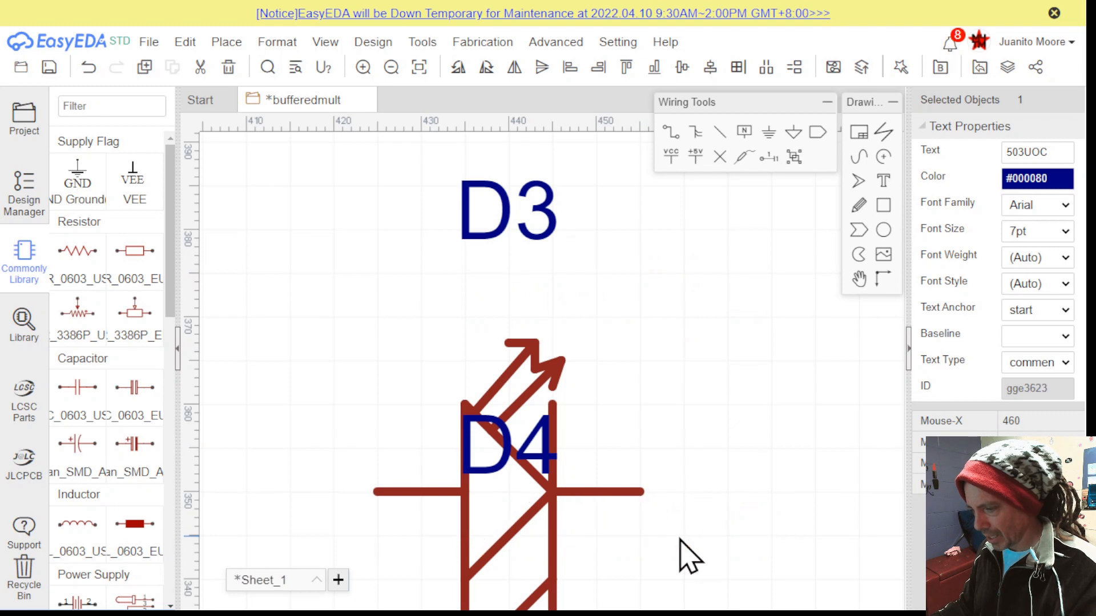
Shift LED D4 slightly sideways from D3 and move its designator down beside its own symbol
{"action": "right_click_drag", "start_coordinate": [685, 453], "coordinate": [700, 316]}
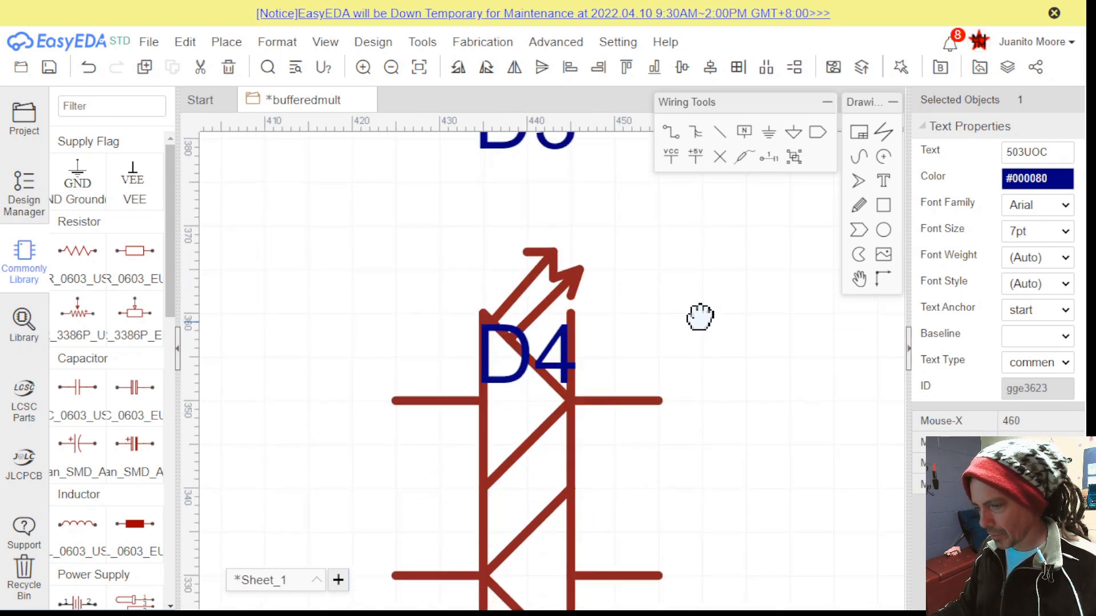
{"action": "scroll", "coordinate": [701, 323], "scroll_direction": "up", "scroll_amount": 2}
{"action": "scroll", "coordinate": [624, 455], "scroll_direction": "down", "scroll_amount": 2}
{"action": "scroll", "coordinate": [653, 392], "scroll_direction": "up", "scroll_amount": 1}
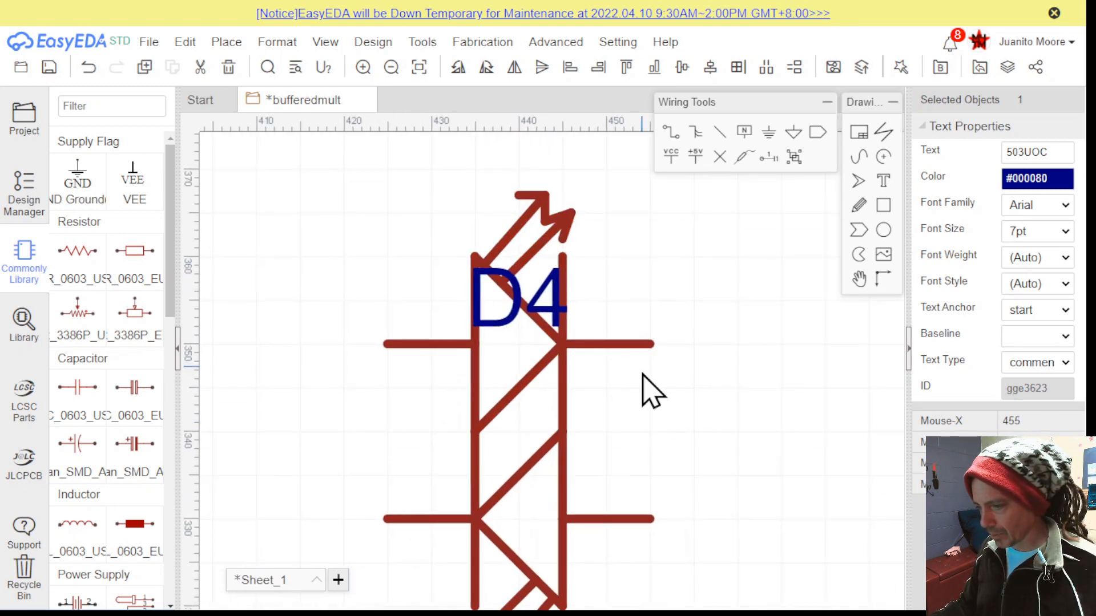
{"action": "left_click_drag", "start_coordinate": [551, 562], "coordinate": [580, 548]}
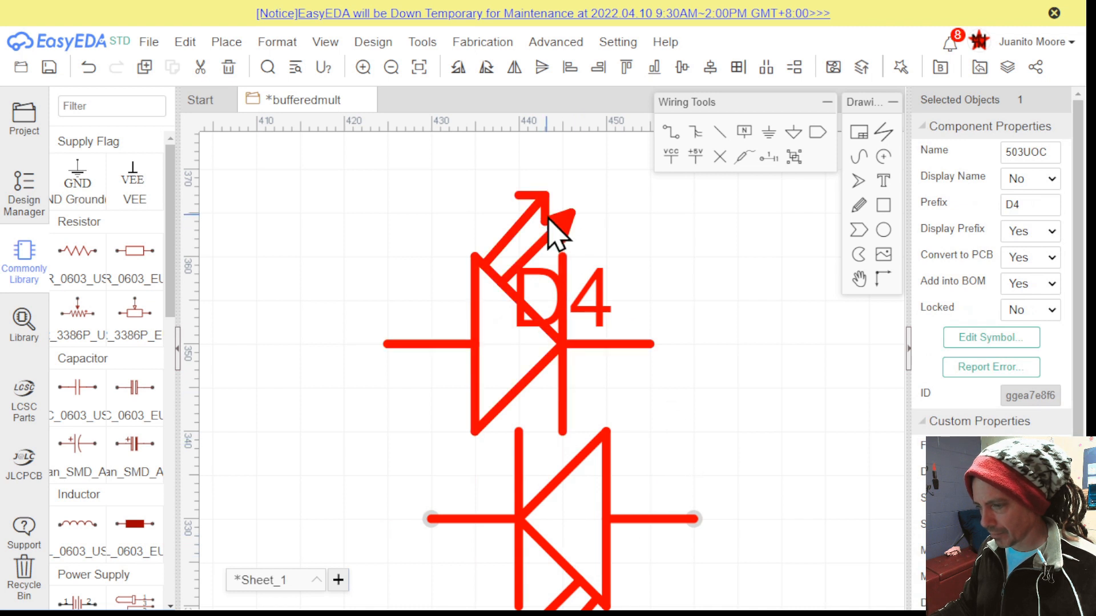
{"action": "left_click_drag", "start_coordinate": [612, 318], "coordinate": [708, 494]}
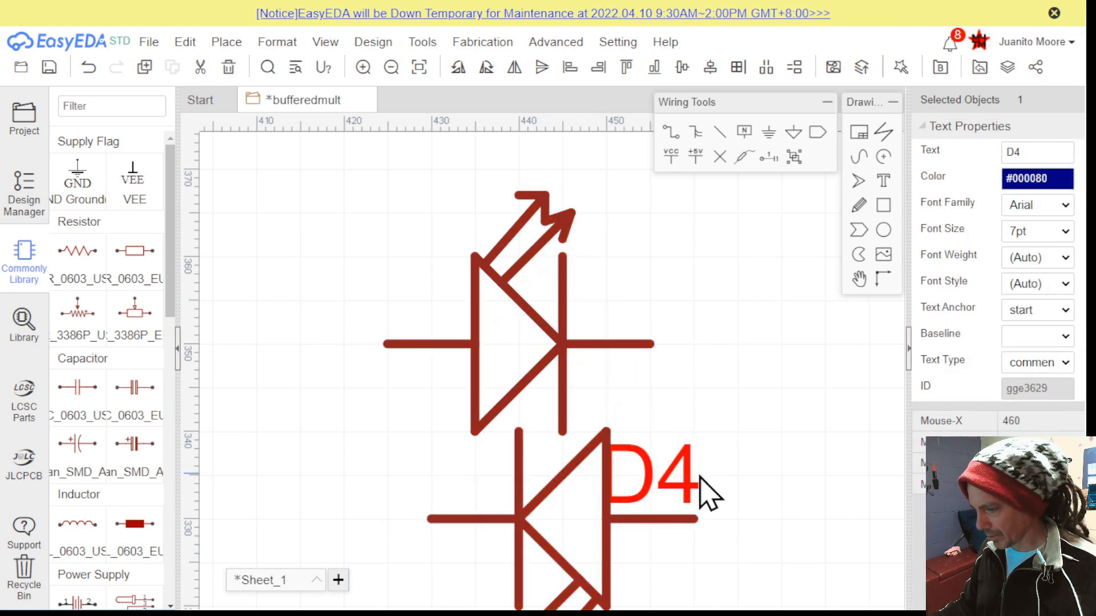
Move the designator of LED D3 down beside its own symbol, just above the cathode lead
{"action": "right_click_drag", "start_coordinate": [685, 367], "coordinate": [714, 526]}
{"action": "left_click_drag", "start_coordinate": [591, 225], "coordinate": [709, 464]}
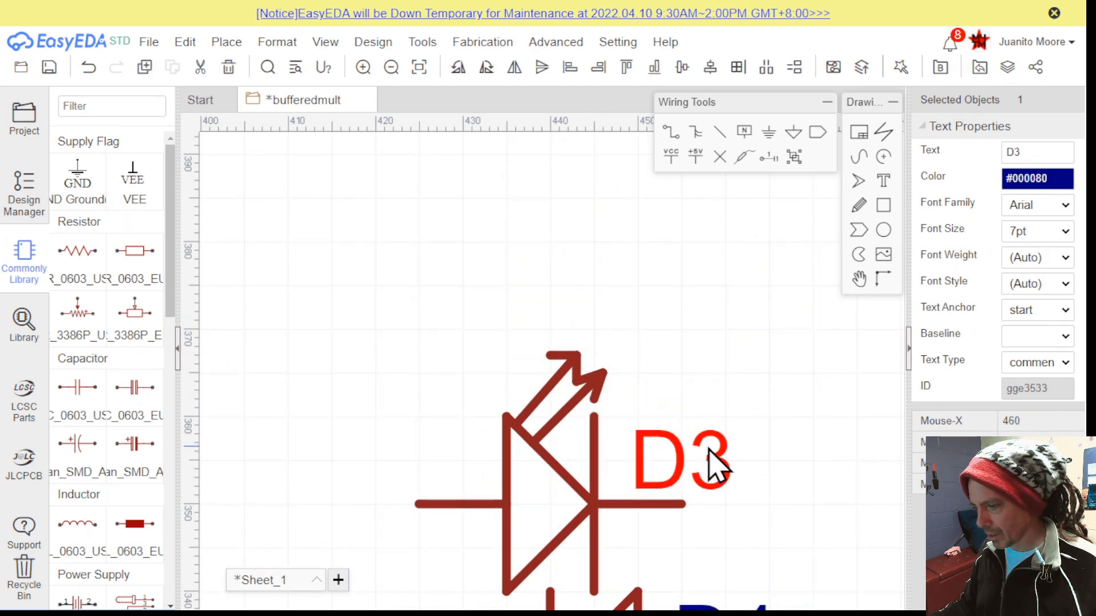
{"action": "scroll", "coordinate": [684, 453], "scroll_direction": "down", "scroll_amount": 4}
{"action": "right_click_drag", "start_coordinate": [610, 400], "coordinate": [594, 383]}
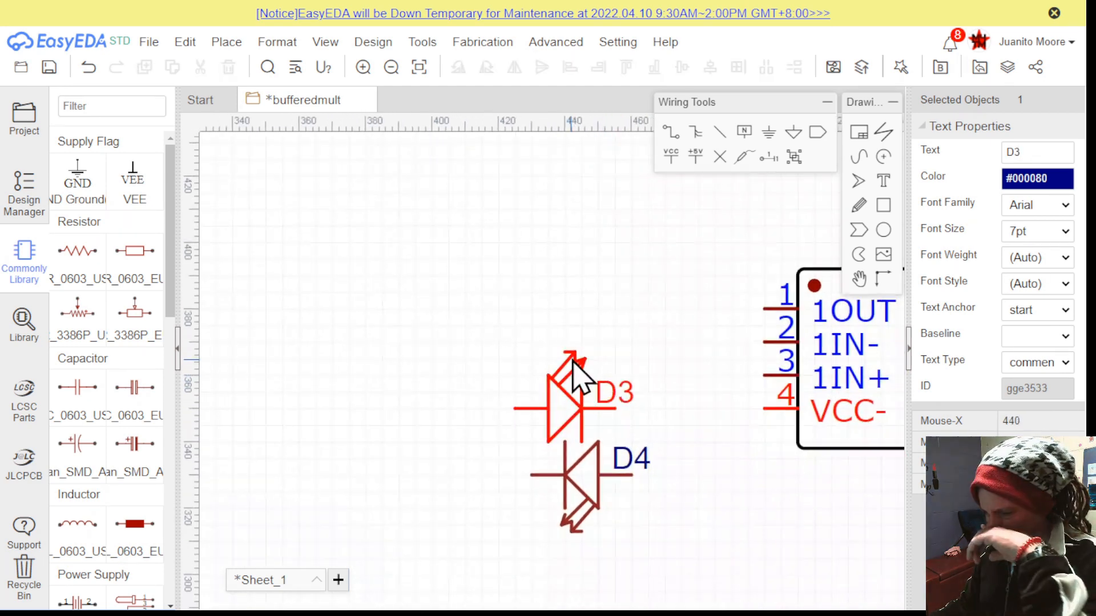
Place a GND ground flag on pin 1 of input jack U3, pointing away from the jack
{"action": "scroll", "coordinate": [502, 425], "scroll_direction": "down", "scroll_amount": 8}
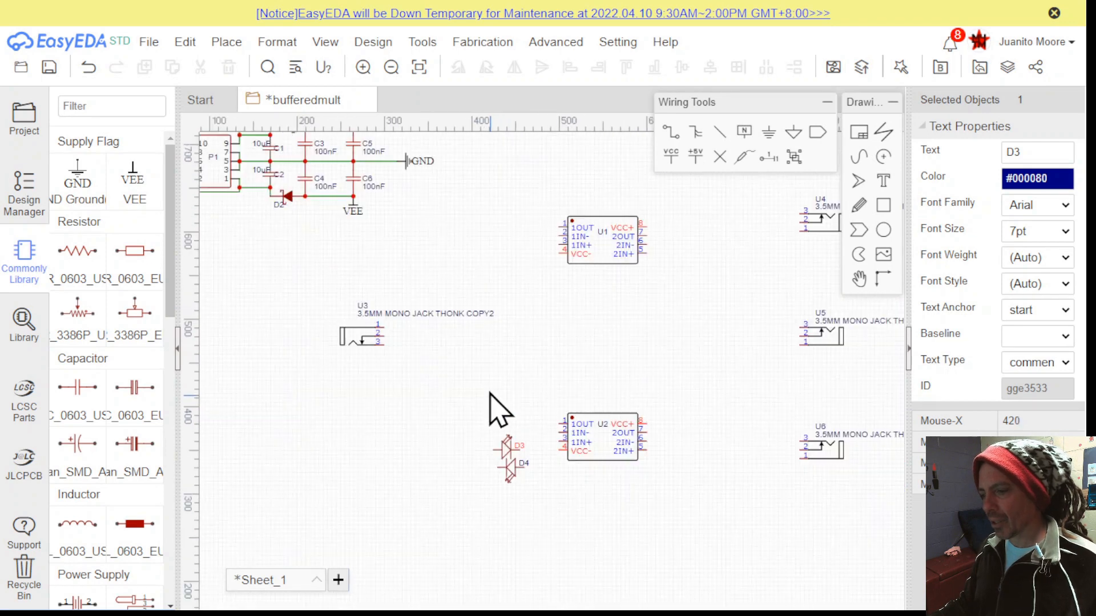
{"action": "left_click", "coordinate": [80, 177]}
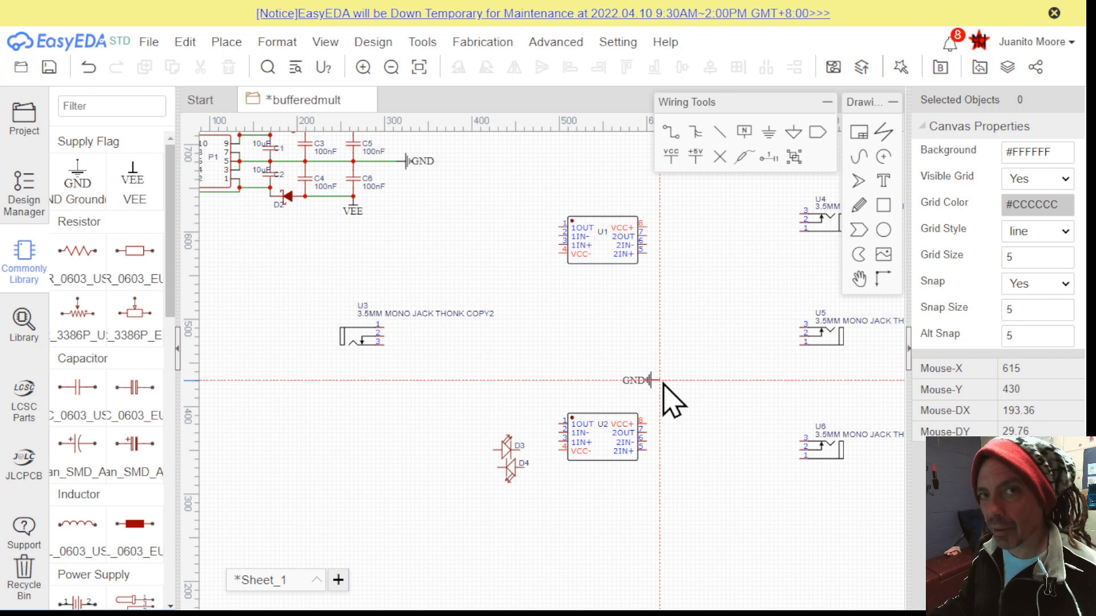
{"action": "scroll", "coordinate": [384, 325], "scroll_direction": "up", "scroll_amount": 6}
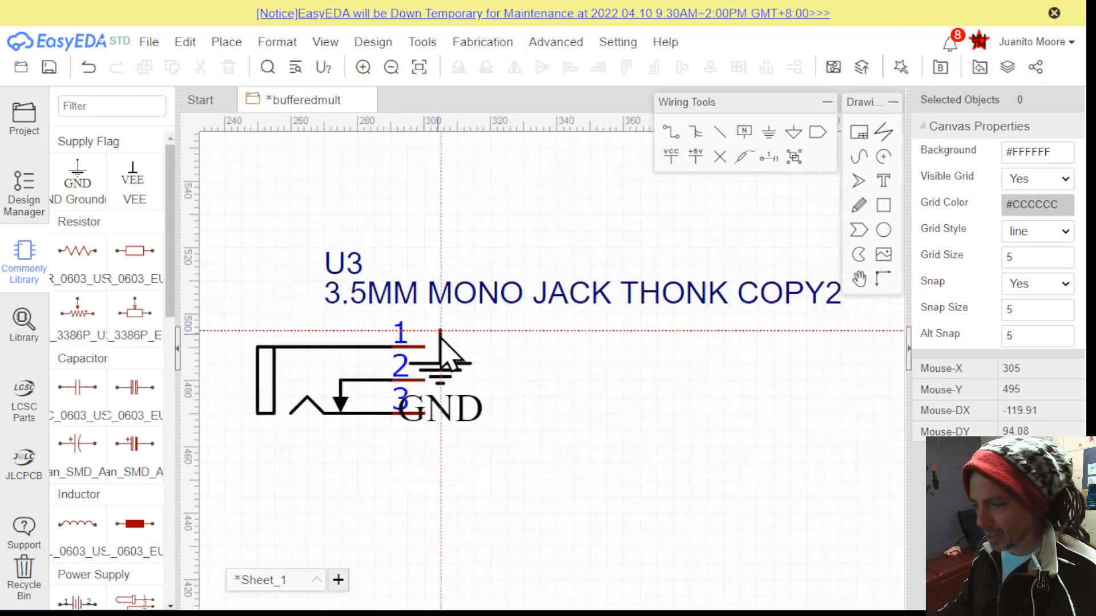
{"action": "left_click", "coordinate": [423, 347]}
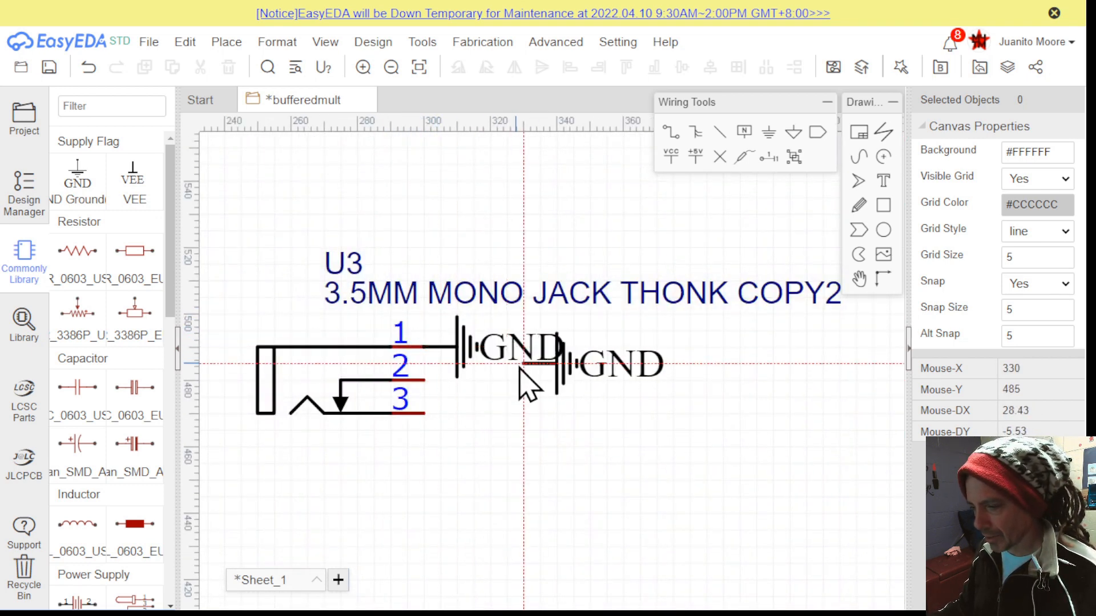
Rotate the GND flag 180 degrees and attach it to pin 1 of output jack U4
{"action": "scroll", "coordinate": [665, 387], "scroll_direction": "down", "scroll_amount": 5}
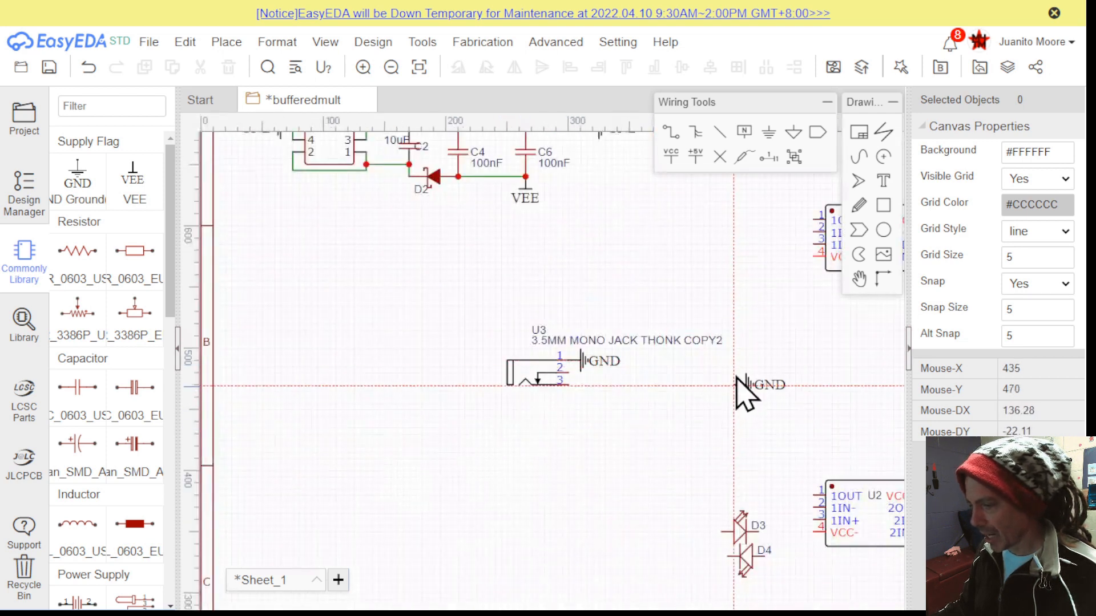
{"action": "right_click_drag", "start_coordinate": [736, 368], "coordinate": [362, 428]}
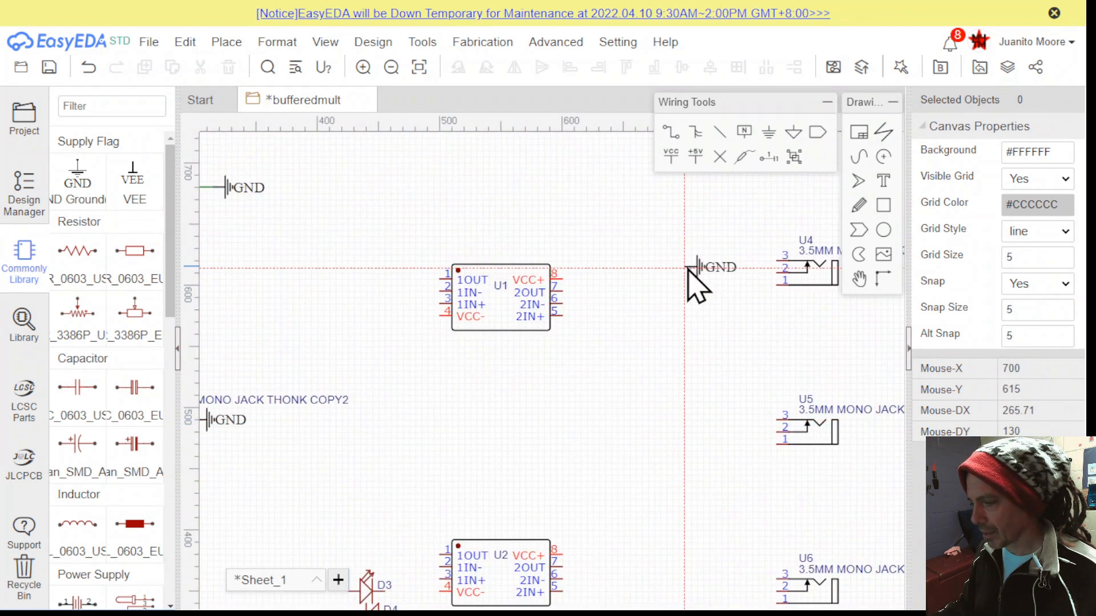
{"action": "key", "text": "space"}
{"action": "key", "text": "space"}
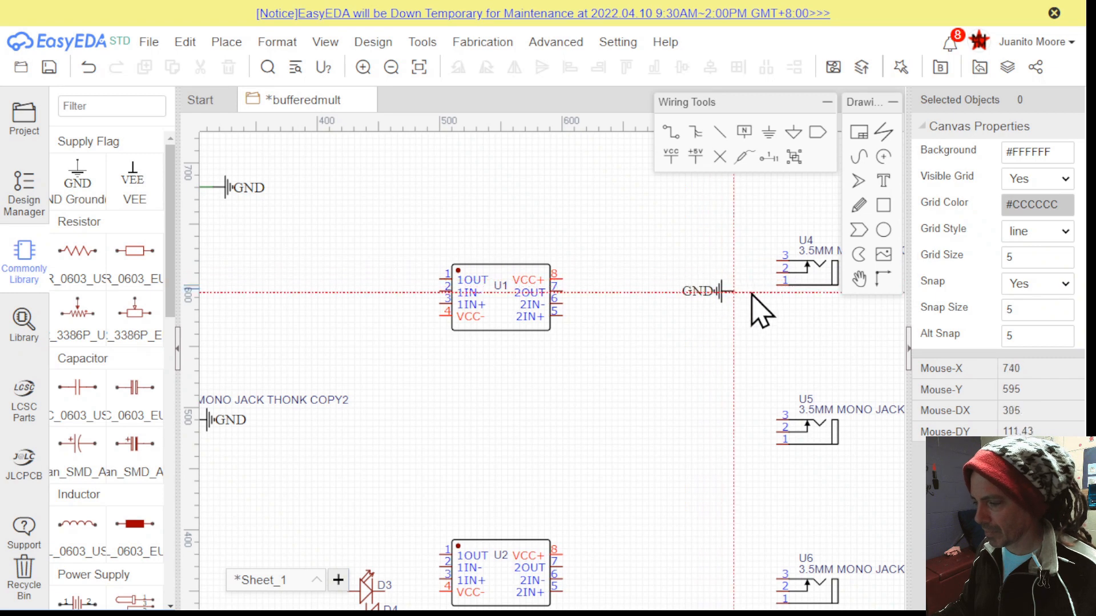
{"action": "scroll", "coordinate": [759, 296], "scroll_direction": "up", "scroll_amount": 3}
{"action": "scroll", "coordinate": [770, 311], "scroll_direction": "up", "scroll_amount": 2}
{"action": "right_click_drag", "start_coordinate": [770, 311], "coordinate": [636, 318]}
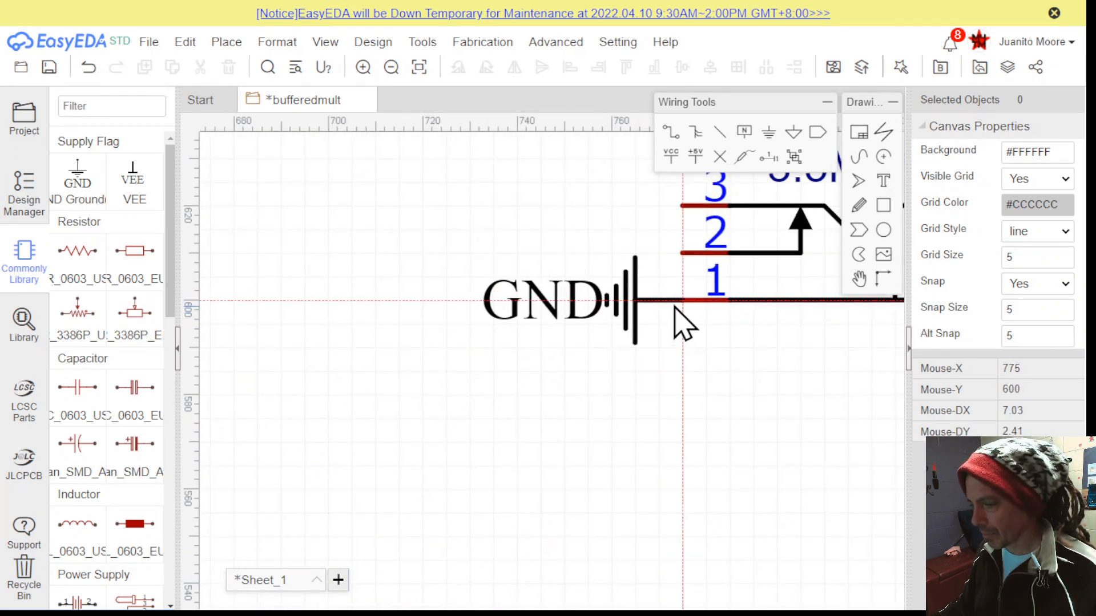
{"action": "left_click", "coordinate": [677, 304]}
Attach GND flags in the same orientation to pin 1 of output jacks U5 and U6
{"action": "scroll", "coordinate": [622, 383], "scroll_direction": "down", "scroll_amount": 3}
{"action": "right_click_drag", "start_coordinate": [638, 367], "coordinate": [603, 251]}
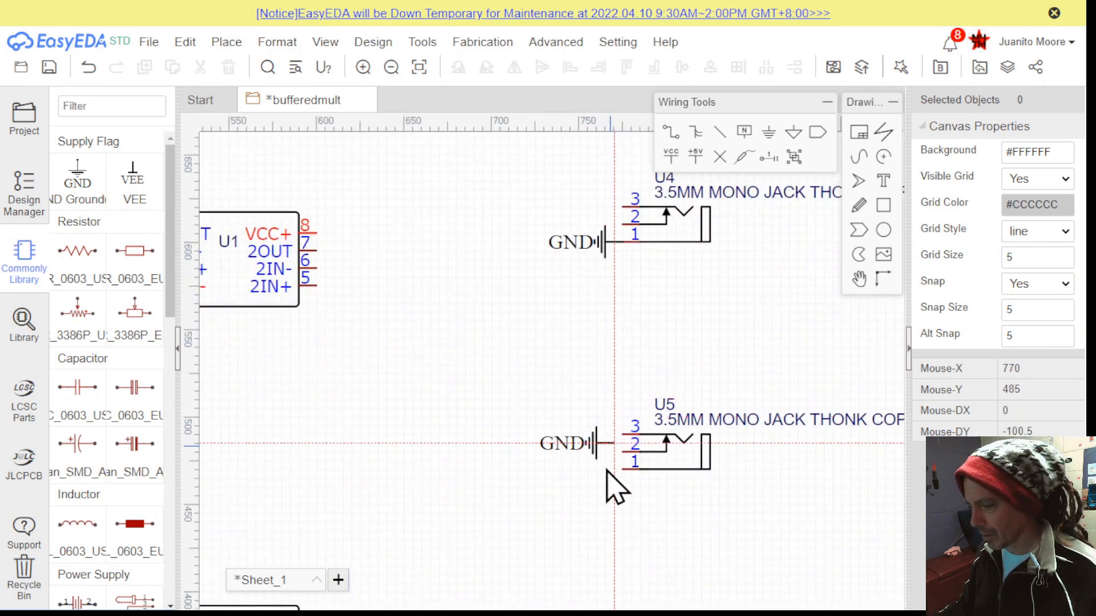
{"action": "scroll", "coordinate": [608, 472], "scroll_direction": "up", "scroll_amount": 3}
{"action": "left_click", "coordinate": [655, 452]}
{"action": "scroll", "coordinate": [636, 472], "scroll_direction": "down", "scroll_amount": 3}
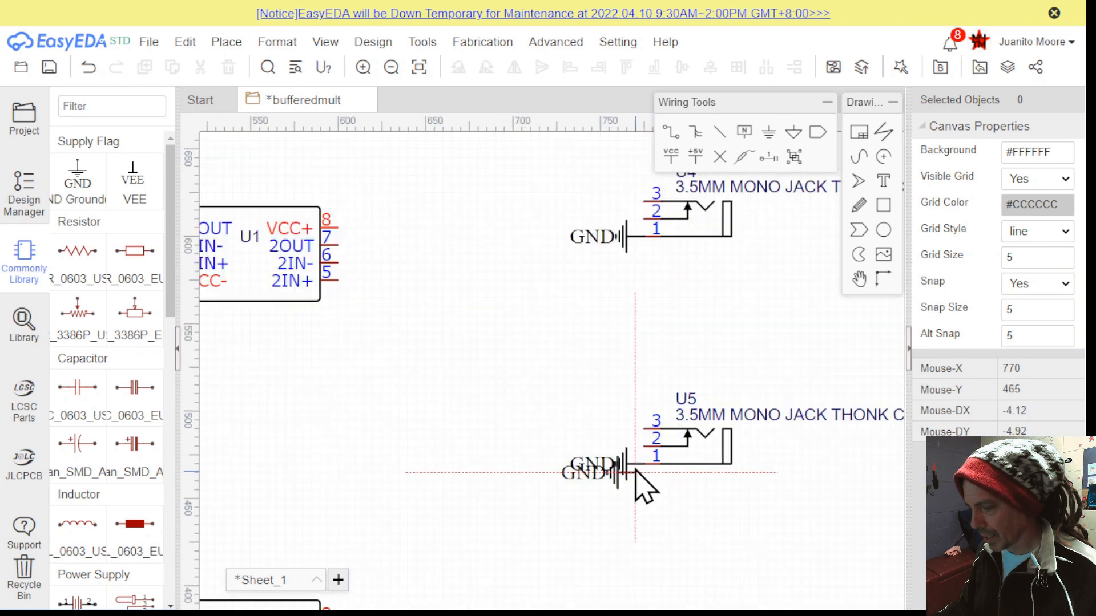
{"action": "right_click_drag", "start_coordinate": [630, 427], "coordinate": [602, 200]}
{"action": "scroll", "coordinate": [626, 513], "scroll_direction": "up", "scroll_amount": 4}
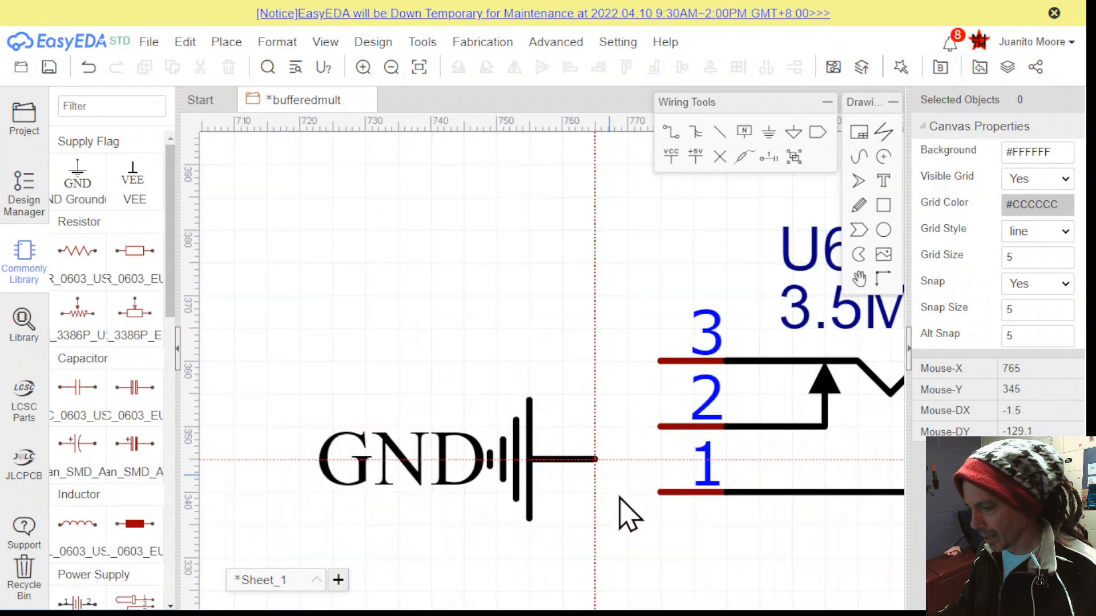
{"action": "left_click", "coordinate": [661, 505]}
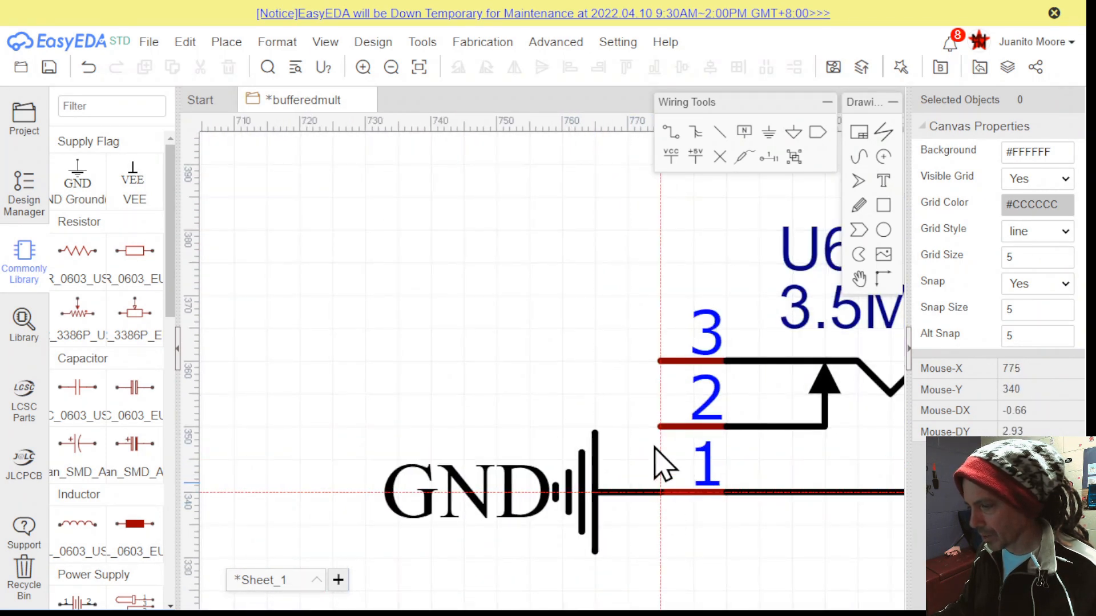
Mark pin 2 of output jacks U6, U5 and U4 with no-connect flags
{"action": "left_click", "coordinate": [719, 158]}
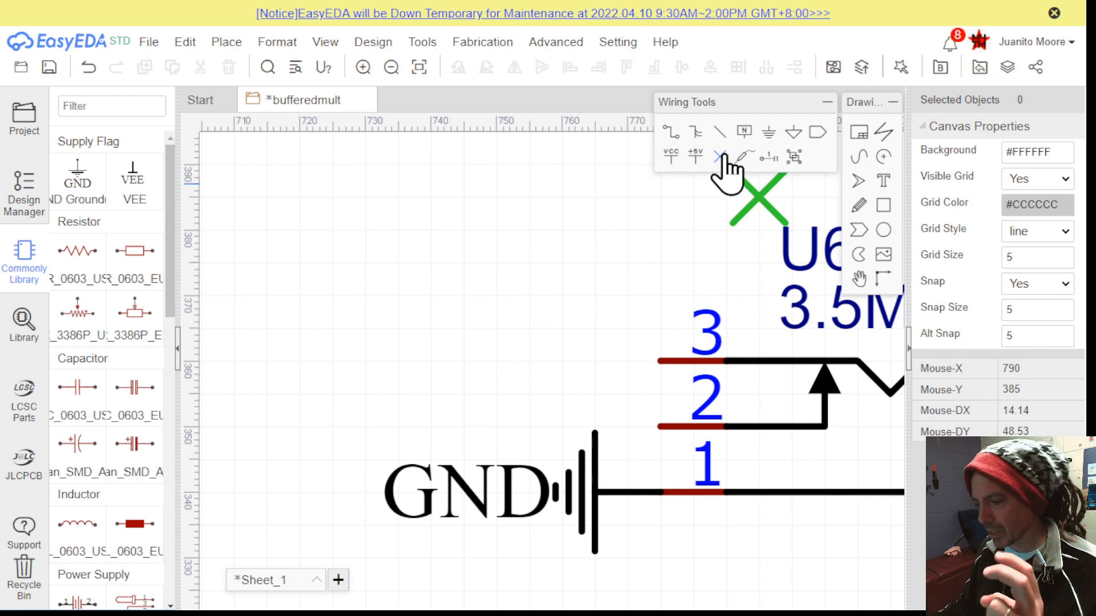
{"action": "left_click", "coordinate": [661, 427]}
{"action": "right_click_drag", "start_coordinate": [620, 323], "coordinate": [468, 614]}
{"action": "scroll", "coordinate": [552, 355], "scroll_direction": "down", "scroll_amount": 5}
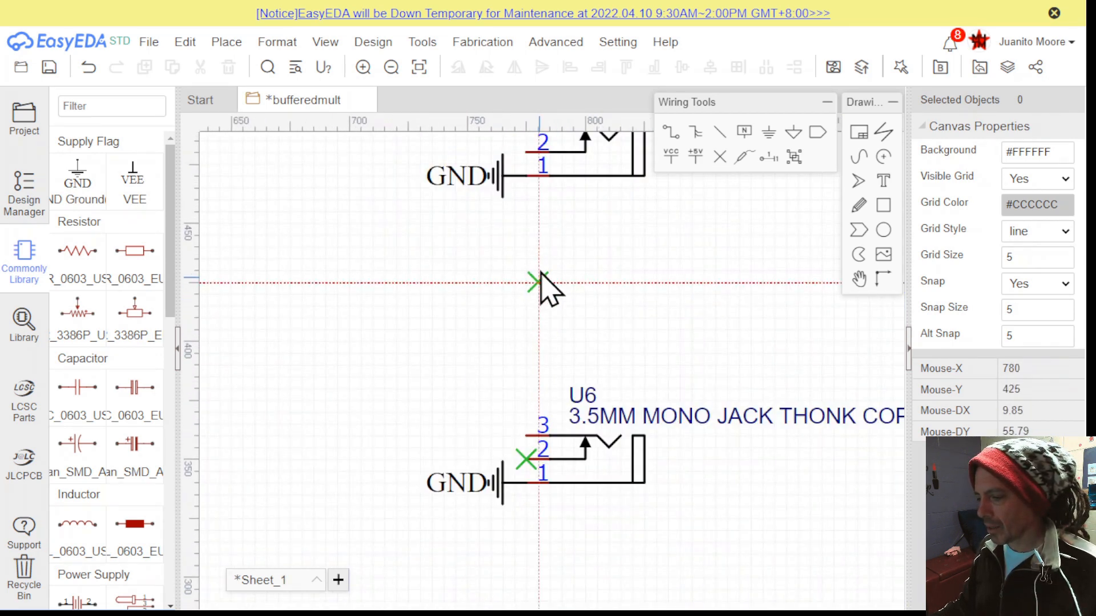
{"action": "right_click_drag", "start_coordinate": [542, 283], "coordinate": [539, 361]}
{"action": "scroll", "coordinate": [531, 279], "scroll_direction": "up", "scroll_amount": 3}
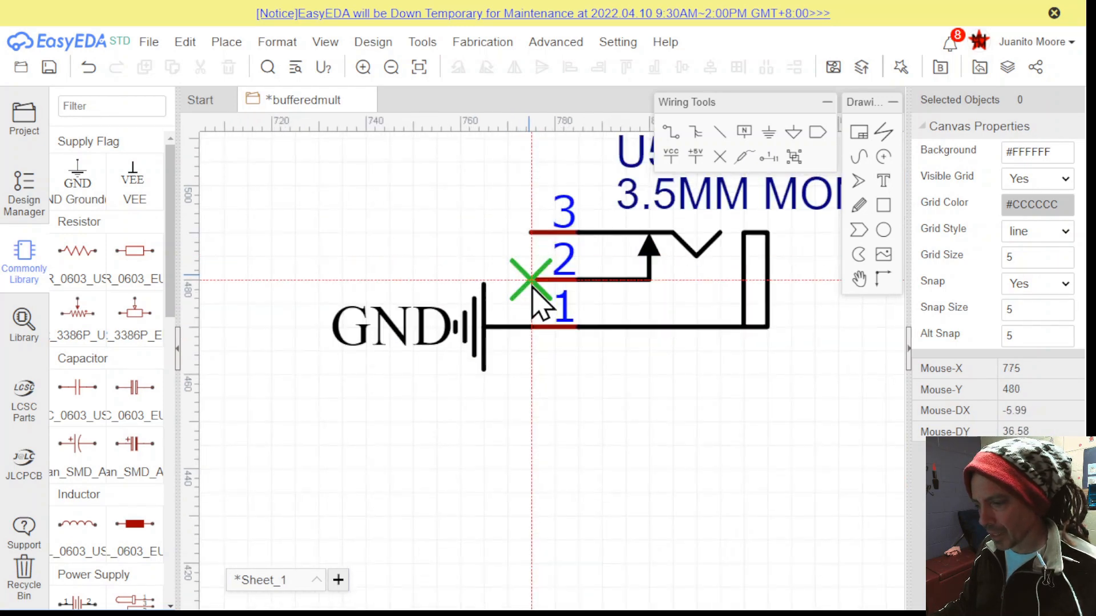
{"action": "left_click", "coordinate": [535, 281]}
{"action": "scroll", "coordinate": [520, 268], "scroll_direction": "down", "scroll_amount": 3}
{"action": "right_click_drag", "start_coordinate": [514, 237], "coordinate": [495, 507]}
{"action": "scroll", "coordinate": [480, 245], "scroll_direction": "up", "scroll_amount": 3}
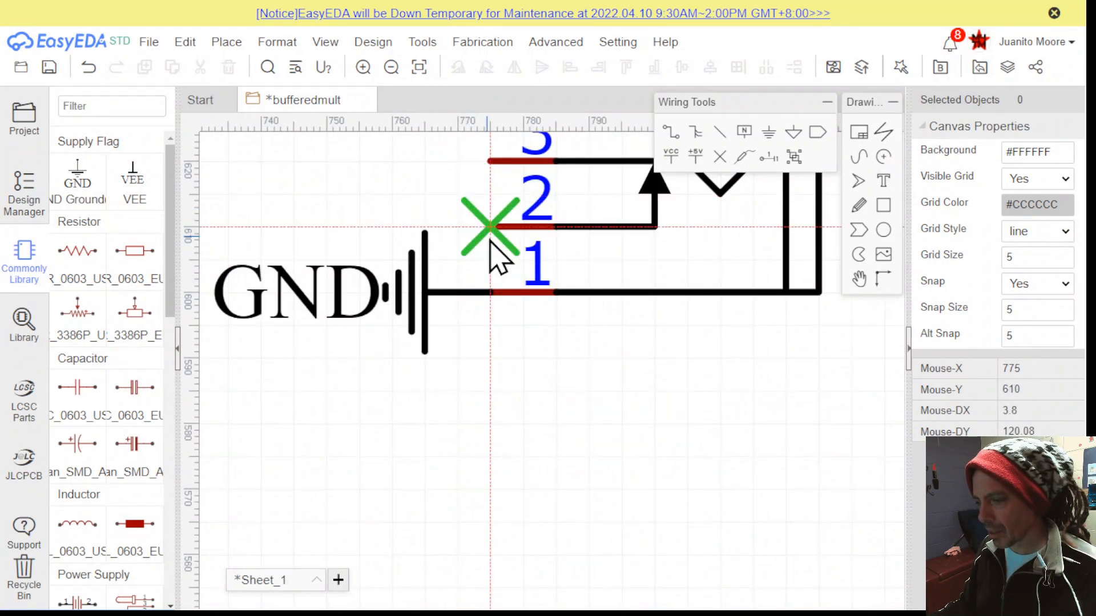
{"action": "left_click", "coordinate": [490, 239]}
Mark pin 2 of input jack U3 with a no-connect flag and end the placement
{"action": "scroll", "coordinate": [426, 260], "scroll_direction": "down", "scroll_amount": 3}
{"action": "right_click_drag", "start_coordinate": [330, 337], "coordinate": [695, 311]}
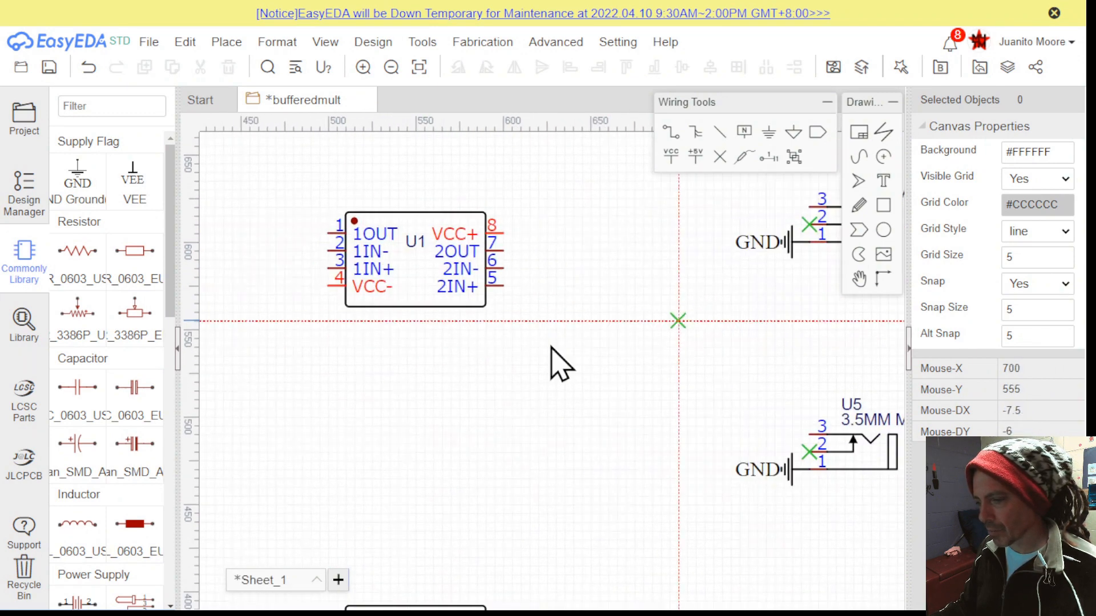
{"action": "right_click_drag", "start_coordinate": [363, 382], "coordinate": [760, 331]}
{"action": "right_click_drag", "start_coordinate": [400, 375], "coordinate": [483, 323]}
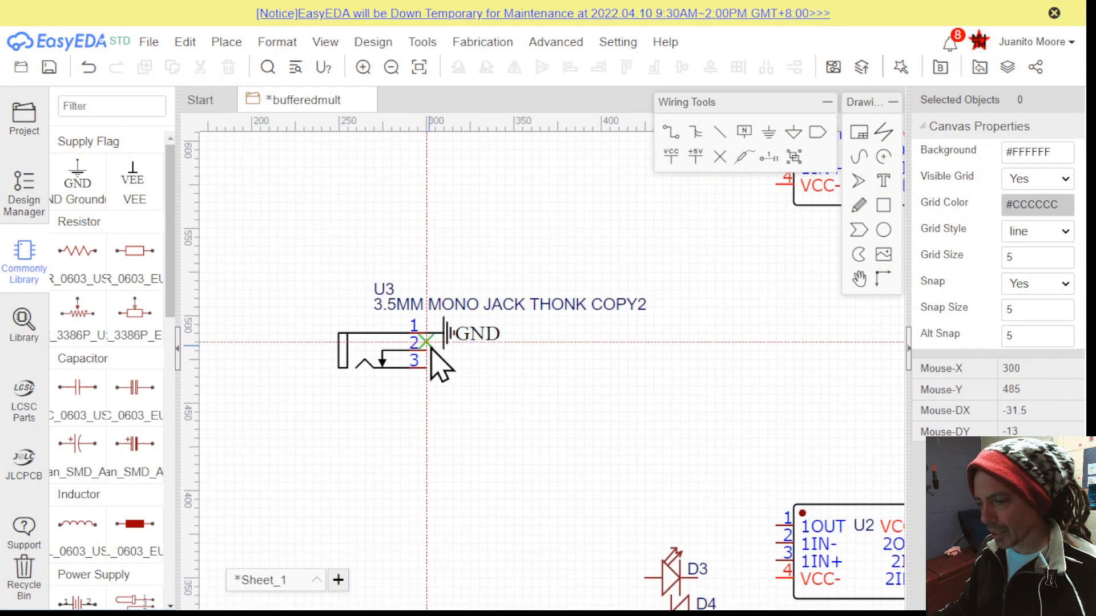
{"action": "scroll", "coordinate": [430, 348], "scroll_direction": "up", "scroll_amount": 4}
{"action": "scroll", "coordinate": [447, 355], "scroll_direction": "down", "scroll_amount": 1}
{"action": "left_click", "coordinate": [443, 377]}
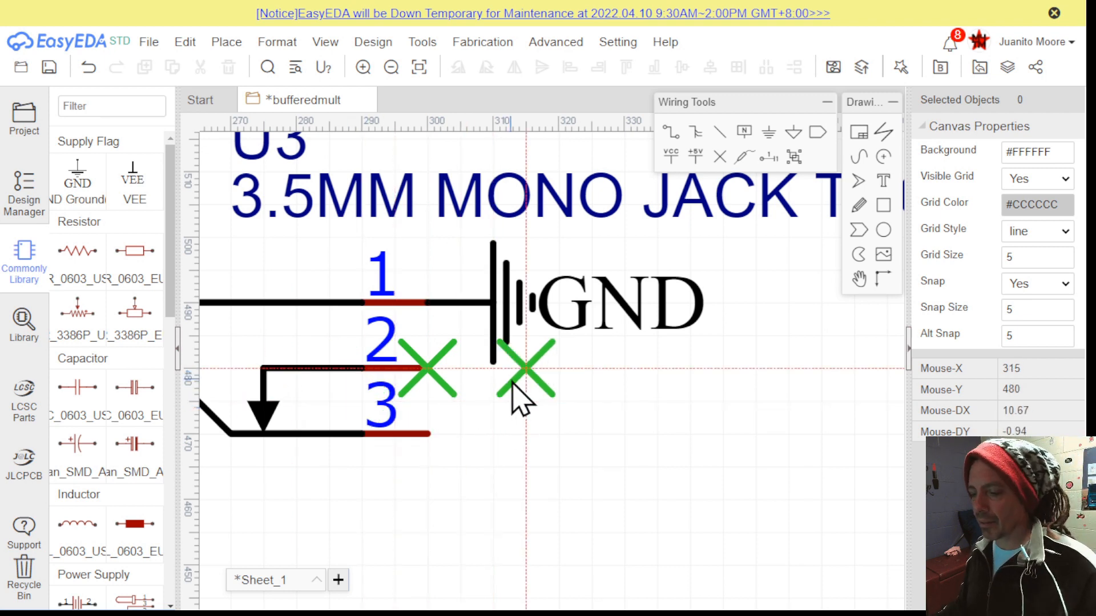
{"action": "key", "text": "Escape"}
Pick the 100K resistor 0603WAF1003T5E from the favorite surface-mount chip resistors for placement near jack U3
{"action": "scroll", "coordinate": [521, 400], "scroll_direction": "down", "scroll_amount": 2}
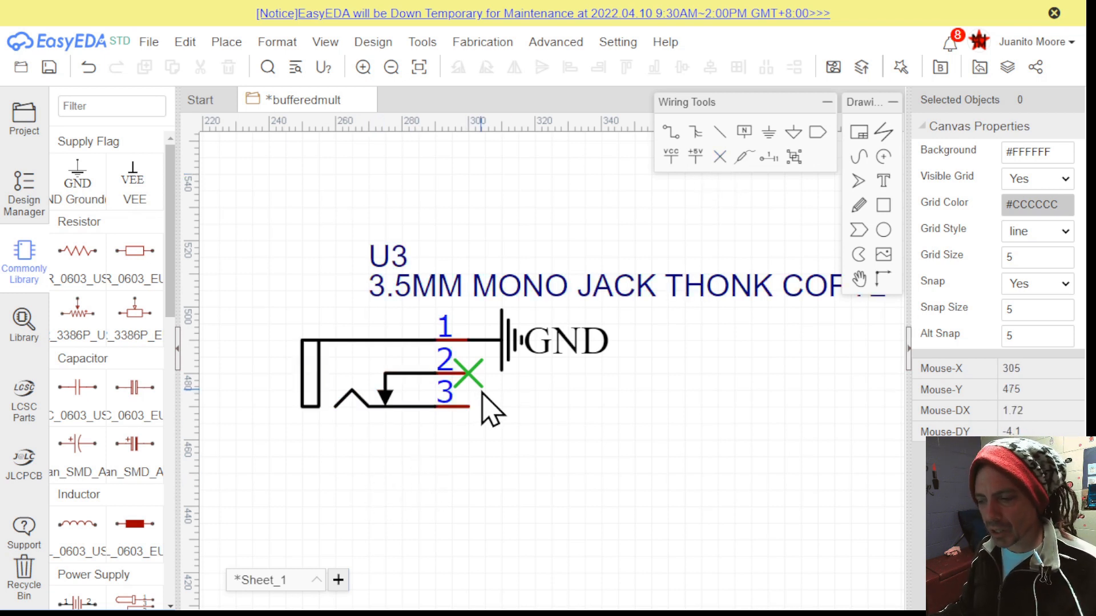
{"action": "scroll", "coordinate": [483, 406], "scroll_direction": "down", "scroll_amount": 5}
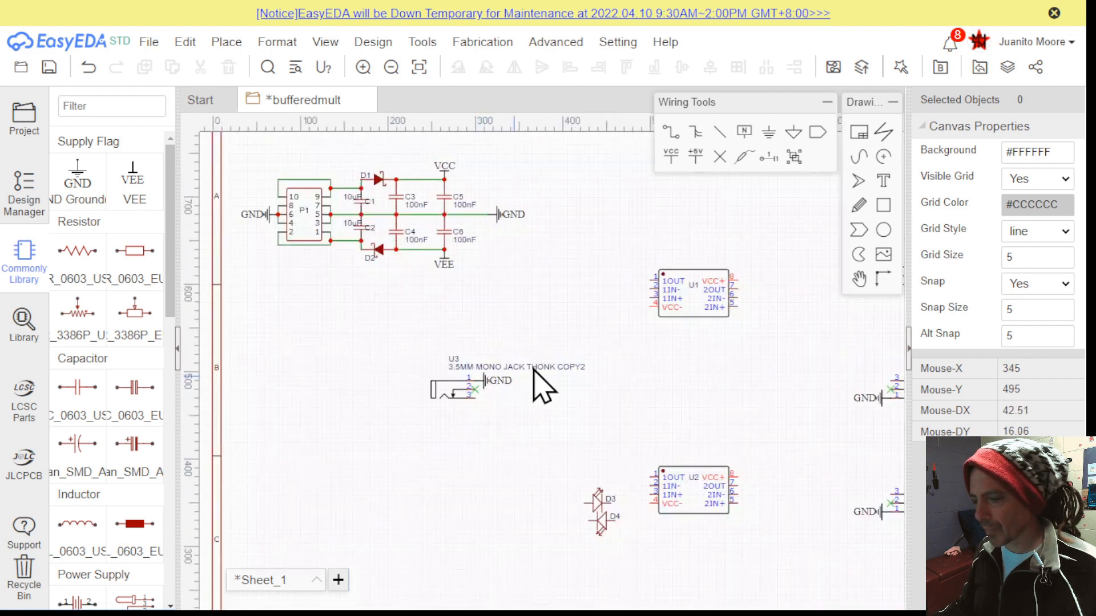
{"action": "right_click_drag", "start_coordinate": [540, 319], "coordinate": [411, 272]}
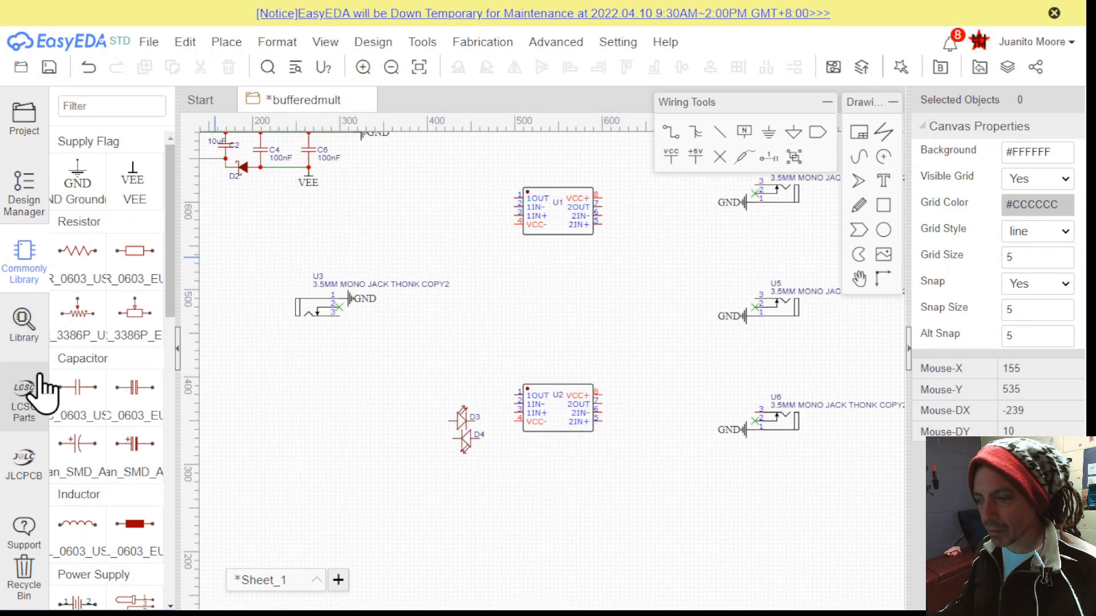
{"action": "left_click", "coordinate": [23, 336]}
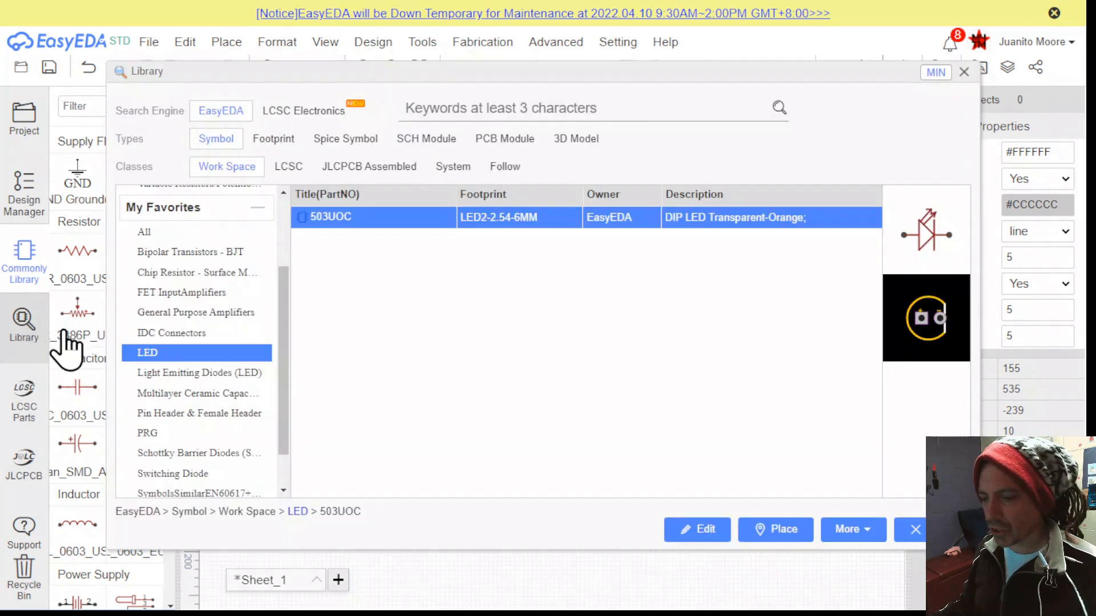
{"action": "left_click", "coordinate": [195, 274]}
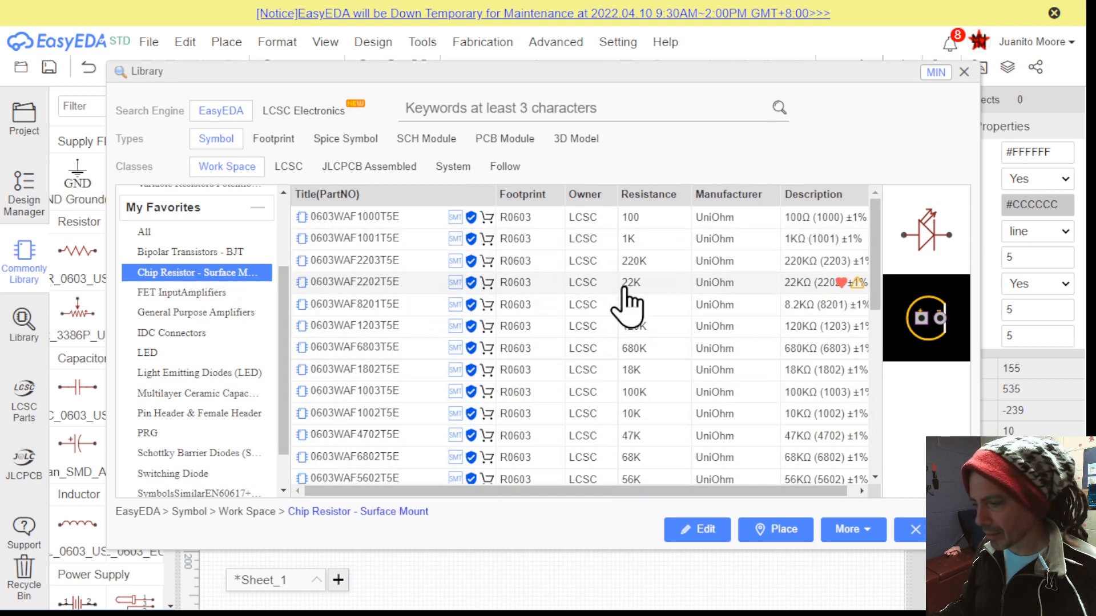
{"action": "left_click", "coordinate": [628, 392]}
{"action": "left_click", "coordinate": [777, 529]}
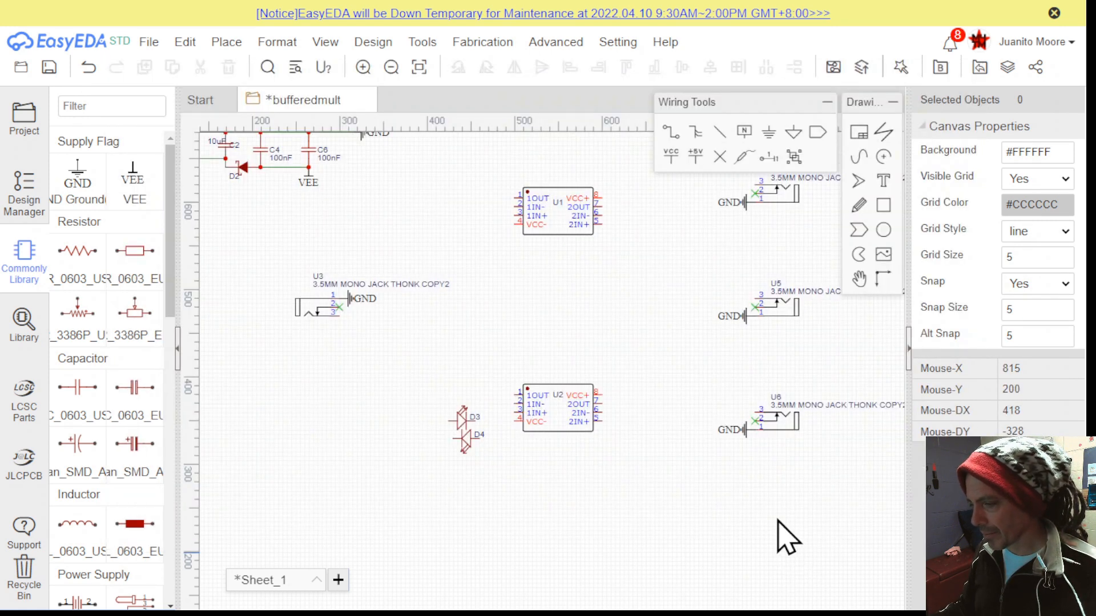
{"action": "scroll", "coordinate": [342, 356], "scroll_direction": "up", "scroll_amount": 5}
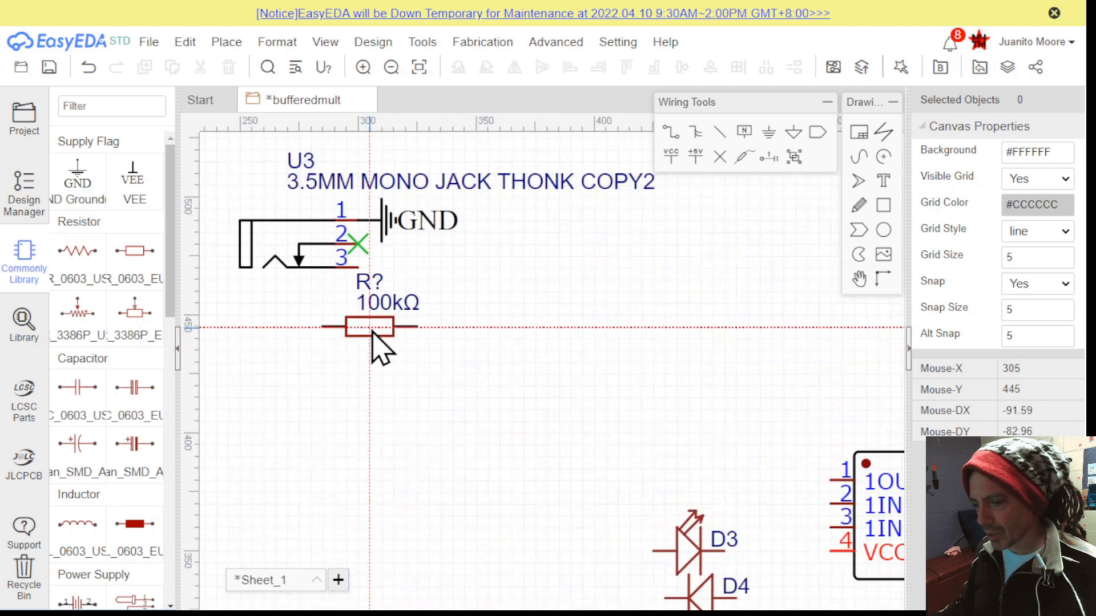
{"action": "key", "text": "w"}
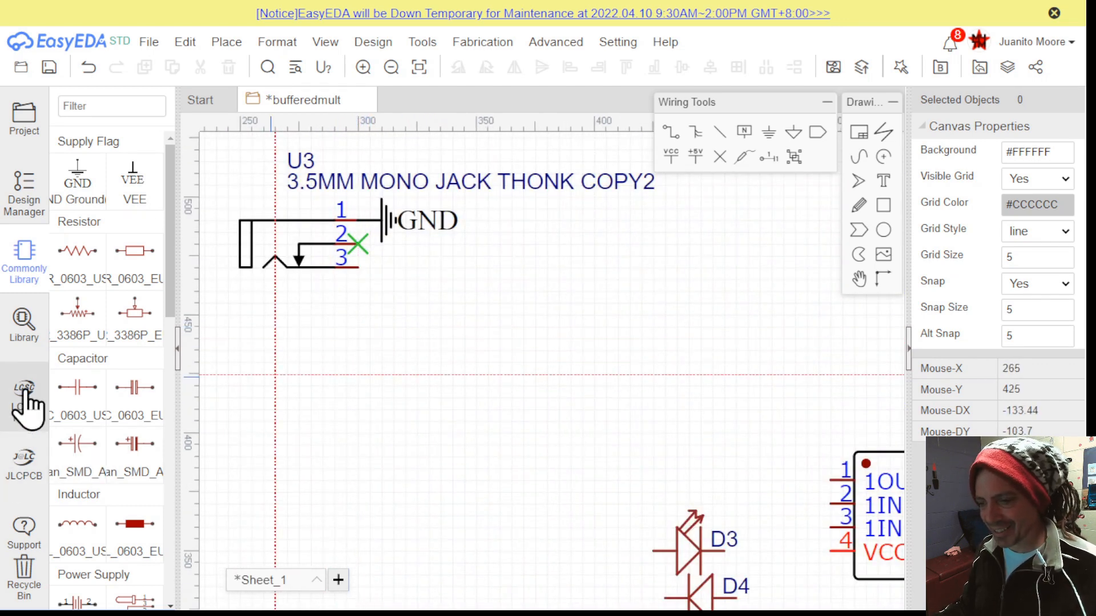
{"action": "left_click", "coordinate": [488, 361]}
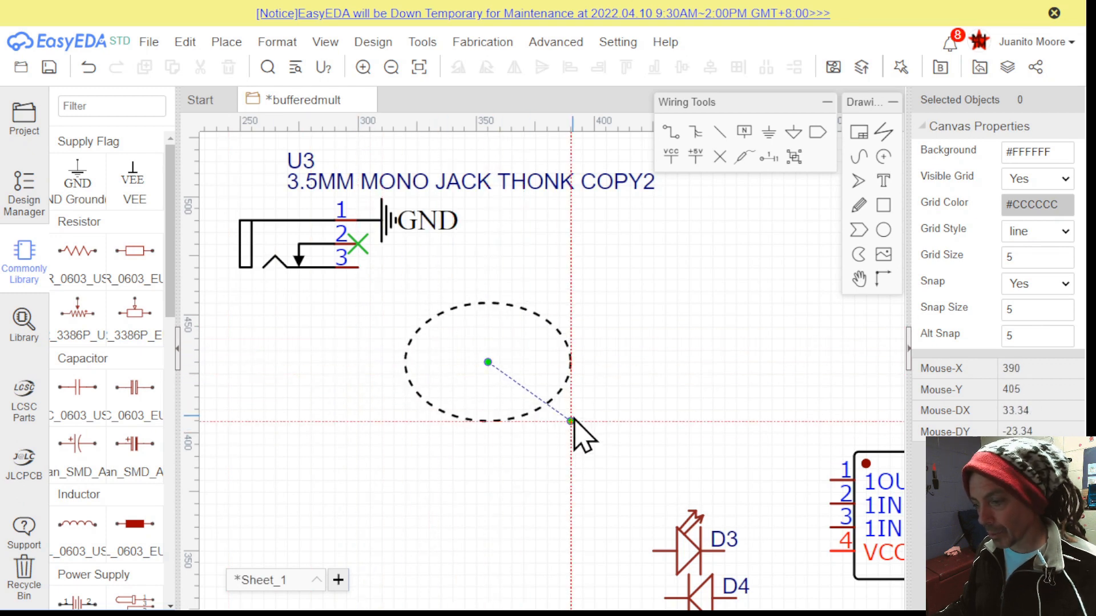
{"action": "left_click", "coordinate": [571, 422]}
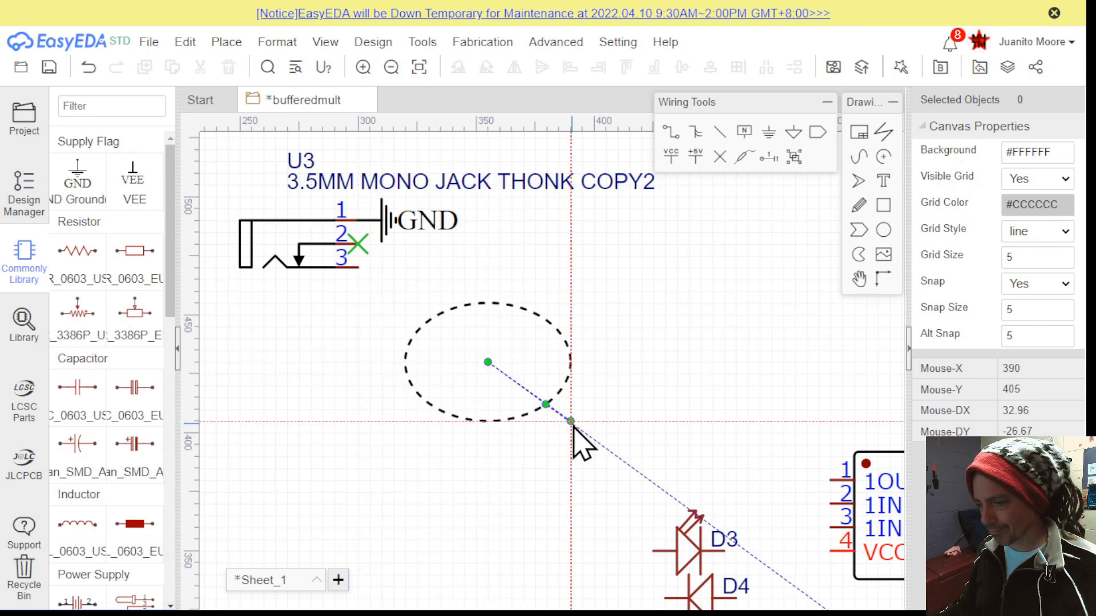
{"action": "left_click", "coordinate": [662, 335]}
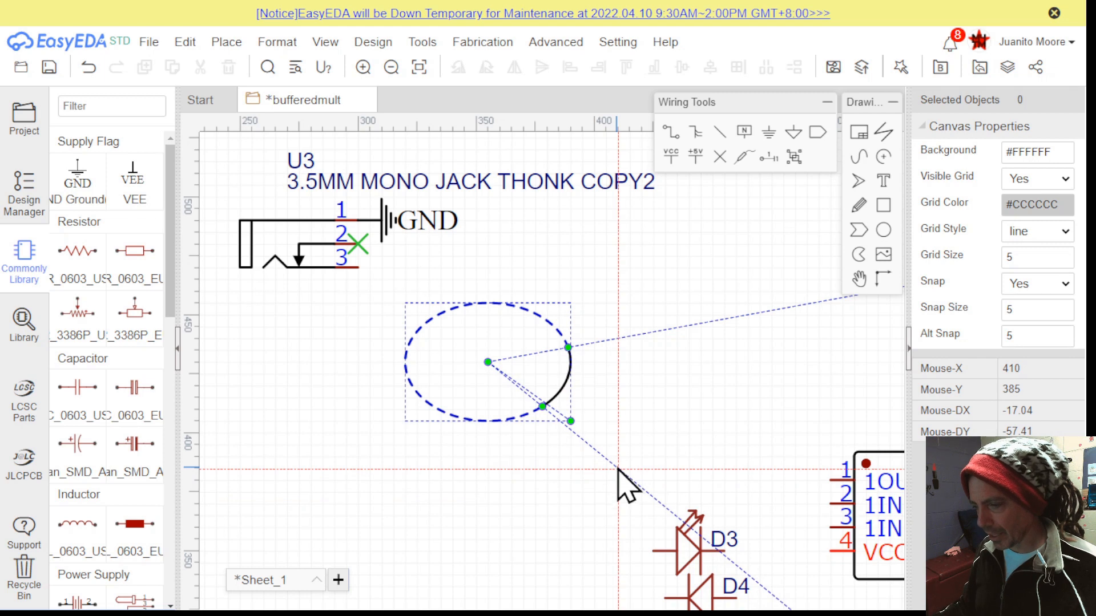
{"action": "key", "text": "Escape"}
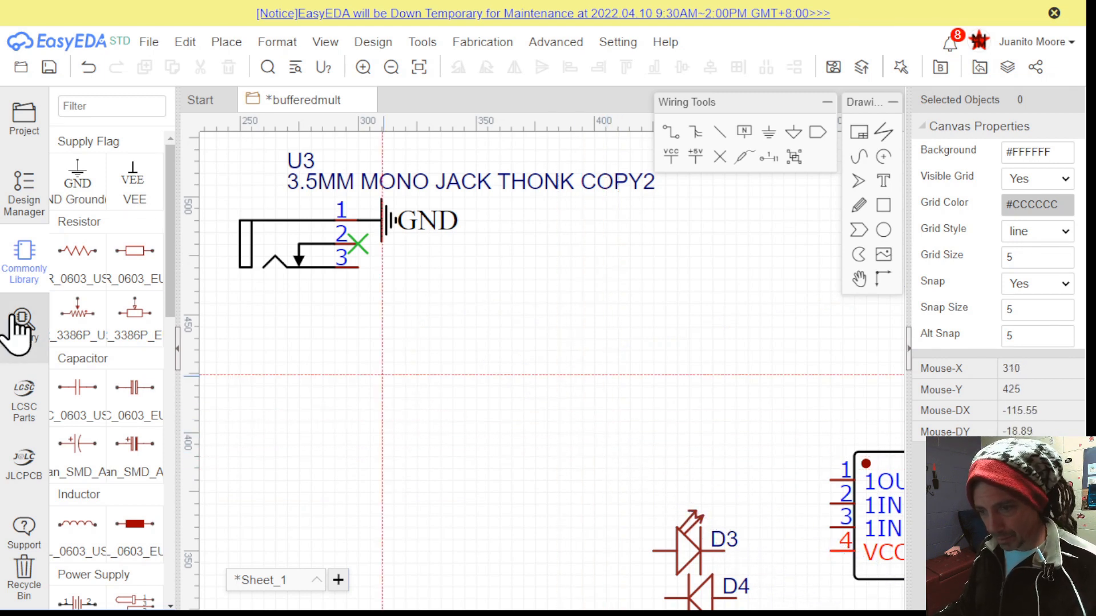
Place the 100K chip resistor 0603WAF1003T5E vertically, with its upper lead on pin 3 of jack U3
{"action": "left_click", "coordinate": [13, 332]}
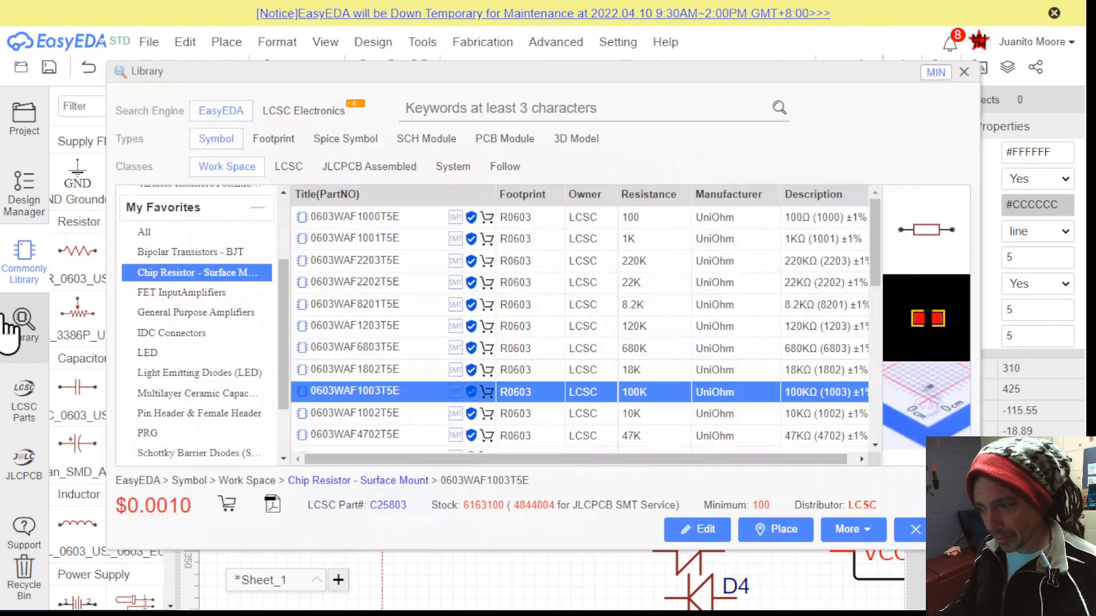
{"action": "double_click", "coordinate": [544, 400]}
{"action": "key", "text": "space"}
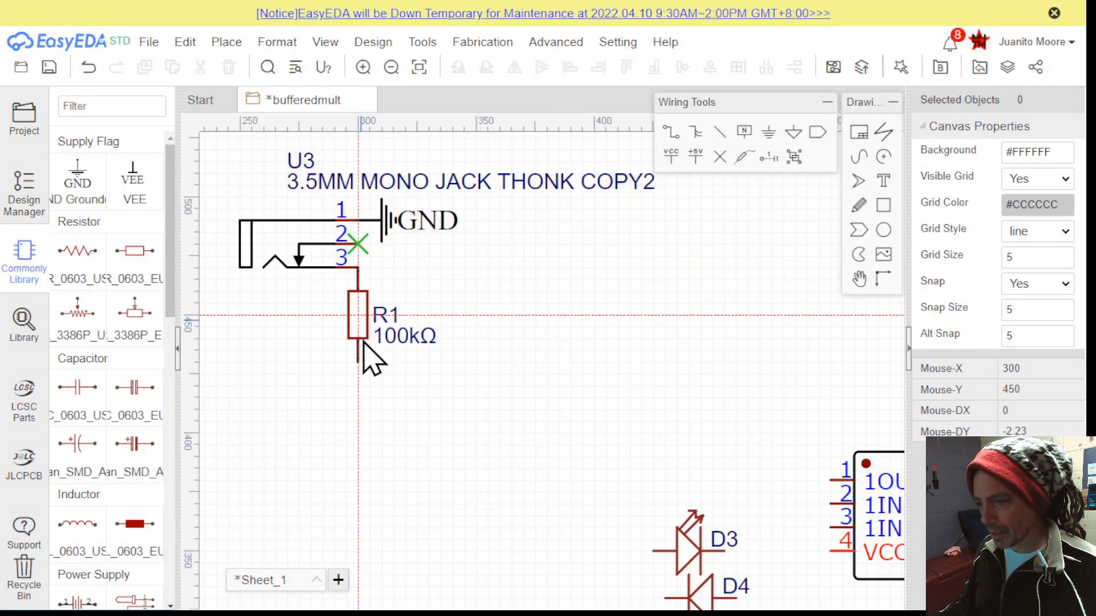
Place a downward-pointing ground flag on the lower lead of resistor R1 and end the placement
{"action": "left_click", "coordinate": [78, 183]}
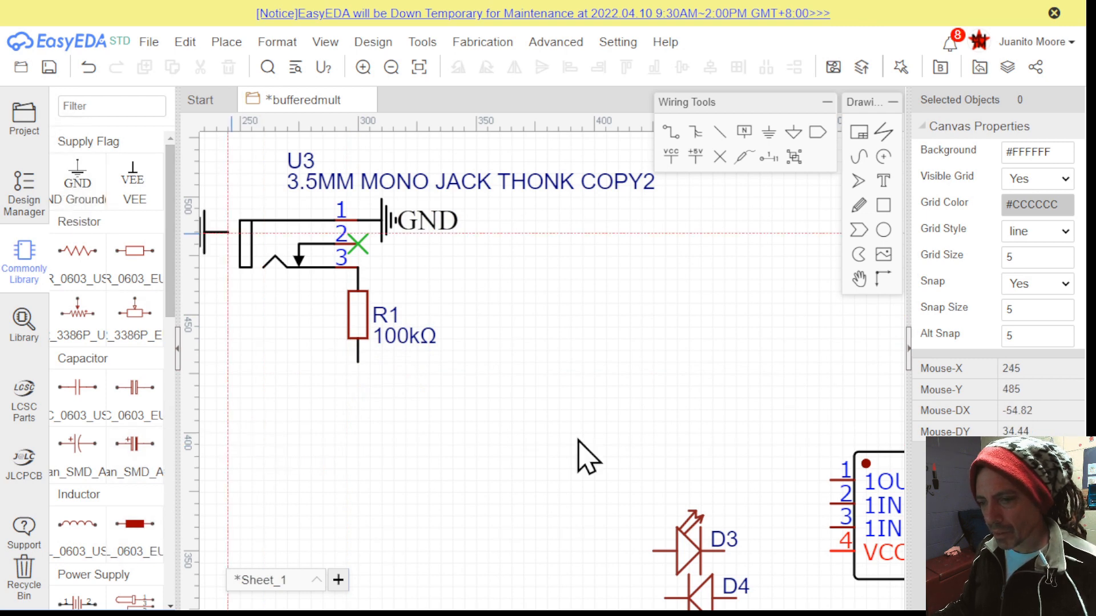
{"action": "key", "text": "space"}
{"action": "scroll", "coordinate": [371, 408], "scroll_direction": "up", "scroll_amount": 4}
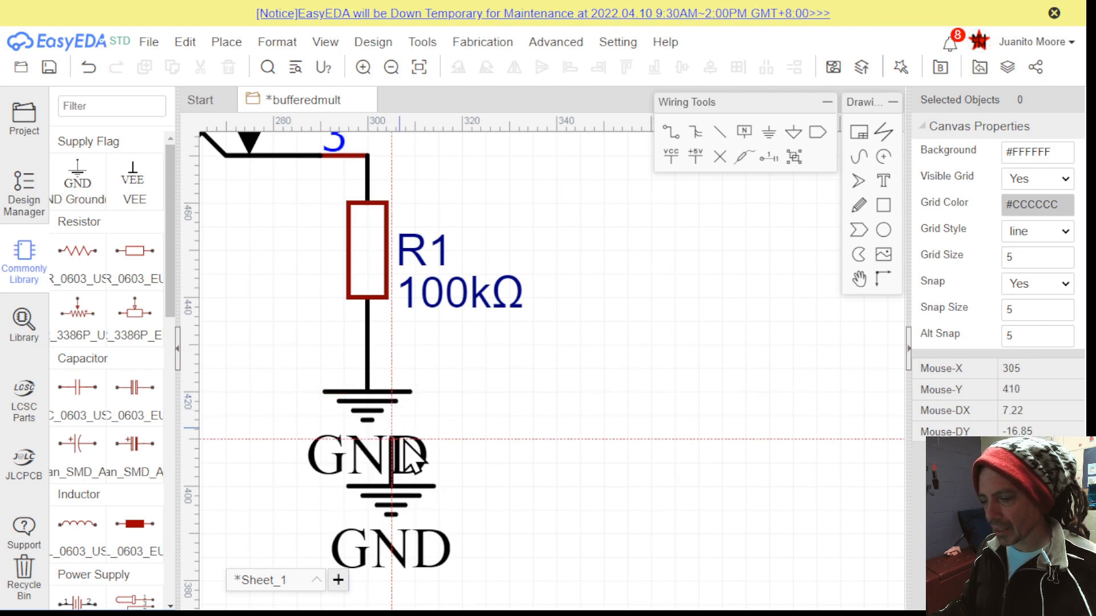
{"action": "key", "text": "Escape"}
Delete the GND text labels beside the ground symbols of resistor R1 and jack U3
{"action": "left_click", "coordinate": [409, 474]}
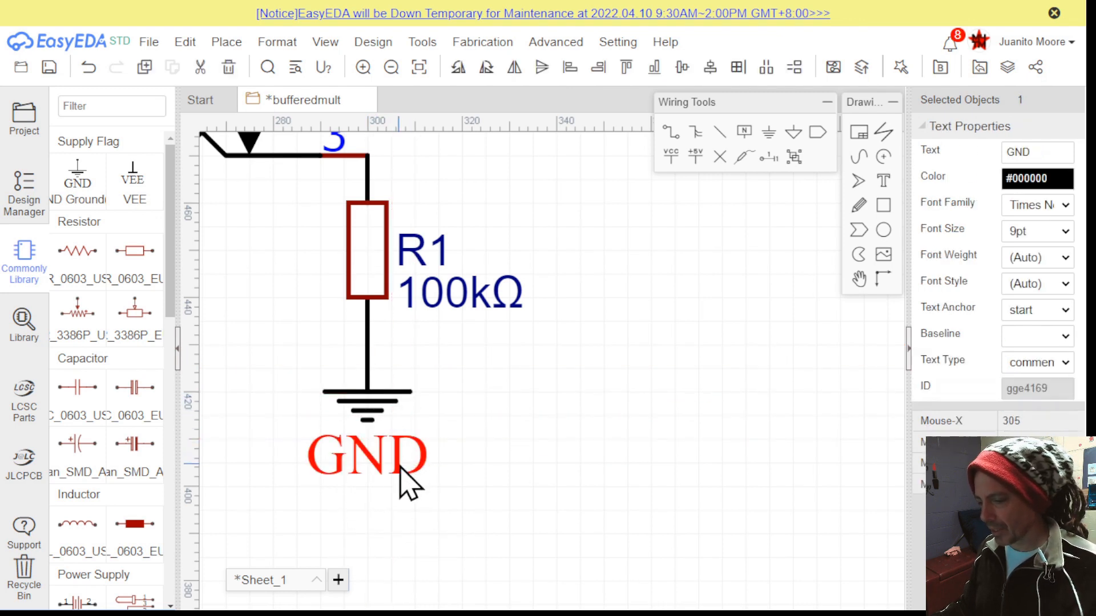
{"action": "key", "text": "Delete"}
{"action": "right_click_drag", "start_coordinate": [562, 343], "coordinate": [508, 597]}
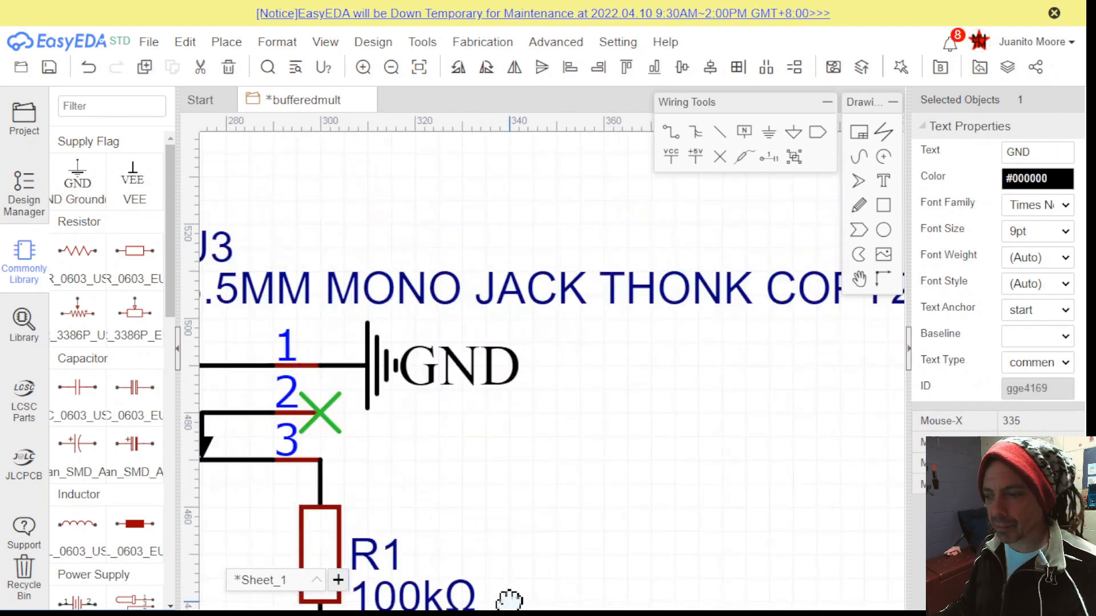
{"action": "key", "text": "Delete"}
Delete jack U3's part name text and move its U3 designator inside the jack symbol
{"action": "left_click", "coordinate": [496, 294]}
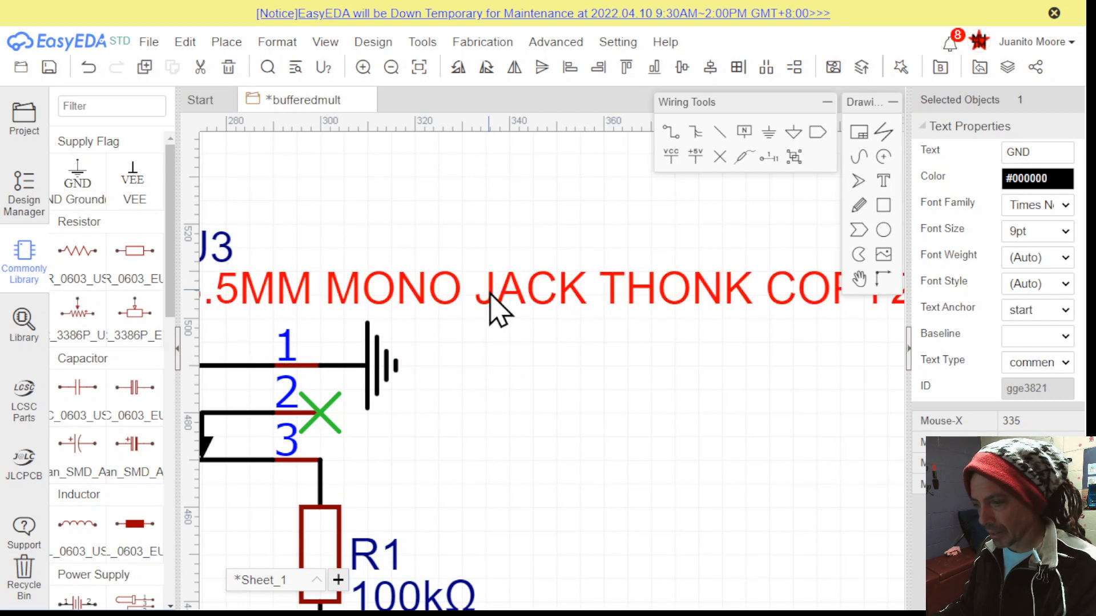
{"action": "key", "text": "Delete"}
{"action": "right_click_drag", "start_coordinate": [579, 288], "coordinate": [682, 284]}
{"action": "left_click_drag", "start_coordinate": [318, 252], "coordinate": [289, 394]}
Delete the GND text label beside the ground symbol on pin 1 of output jack U6
{"action": "scroll", "coordinate": [723, 420], "scroll_direction": "down", "scroll_amount": 2}
{"action": "right_click_drag", "start_coordinate": [723, 421], "coordinate": [208, 251]}
{"action": "scroll", "coordinate": [538, 323], "scroll_direction": "down", "scroll_amount": 3}
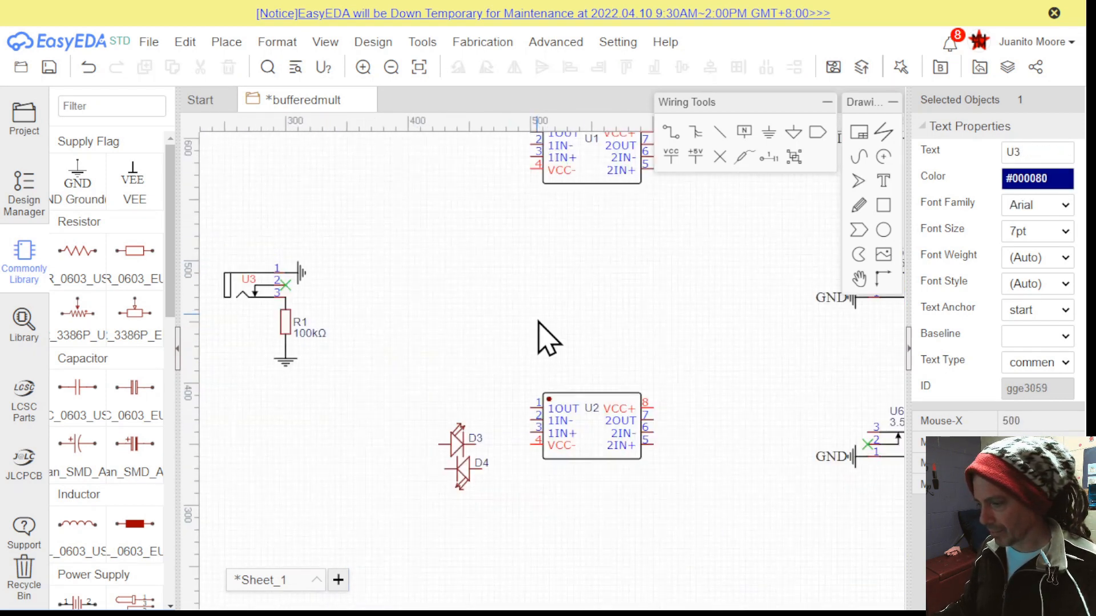
{"action": "right_click_drag", "start_coordinate": [531, 349], "coordinate": [328, 313]}
{"action": "scroll", "coordinate": [621, 457], "scroll_direction": "up", "scroll_amount": 1}
{"action": "scroll", "coordinate": [623, 454], "scroll_direction": "up", "scroll_amount": 5}
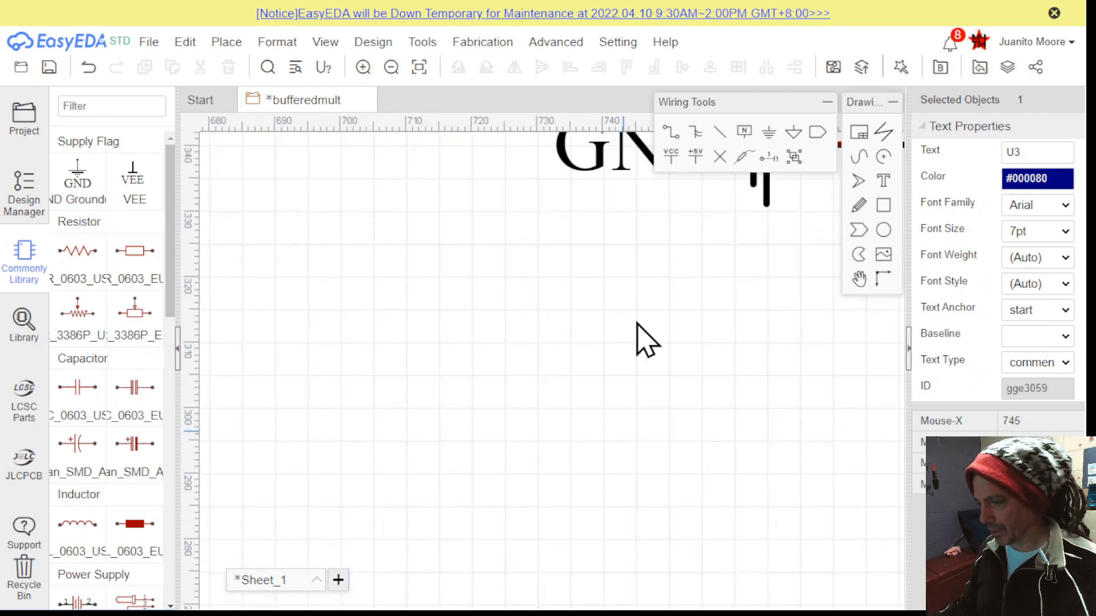
{"action": "scroll", "coordinate": [635, 323], "scroll_direction": "down", "scroll_amount": 2}
{"action": "right_click_drag", "start_coordinate": [612, 338], "coordinate": [516, 541]}
{"action": "scroll", "coordinate": [569, 434], "scroll_direction": "up", "scroll_amount": 2}
{"action": "scroll", "coordinate": [571, 434], "scroll_direction": "up", "scroll_amount": 3}
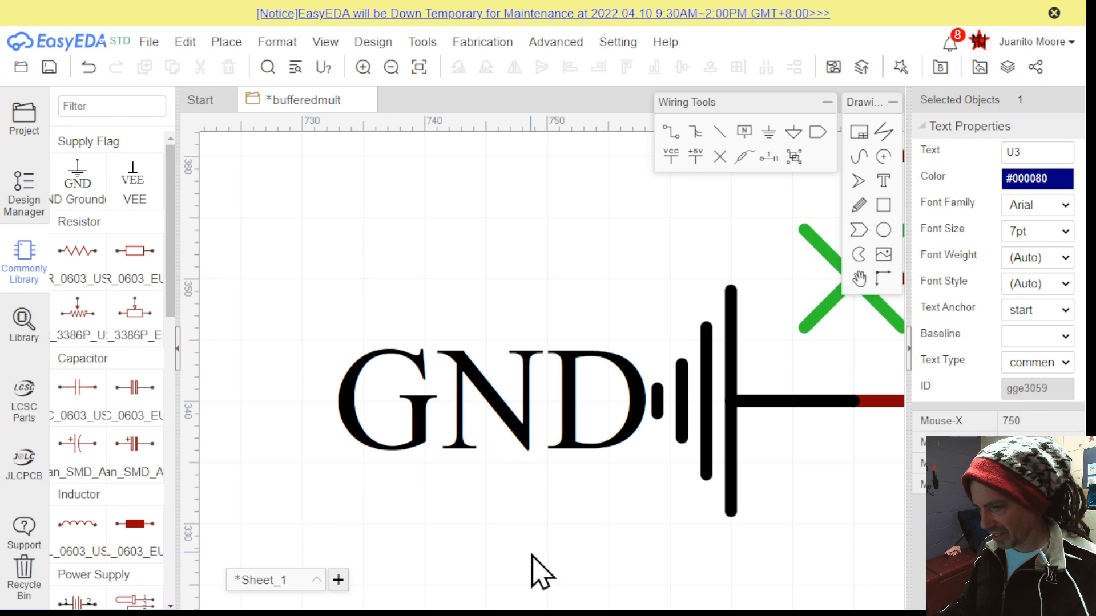
{"action": "left_click", "coordinate": [516, 437]}
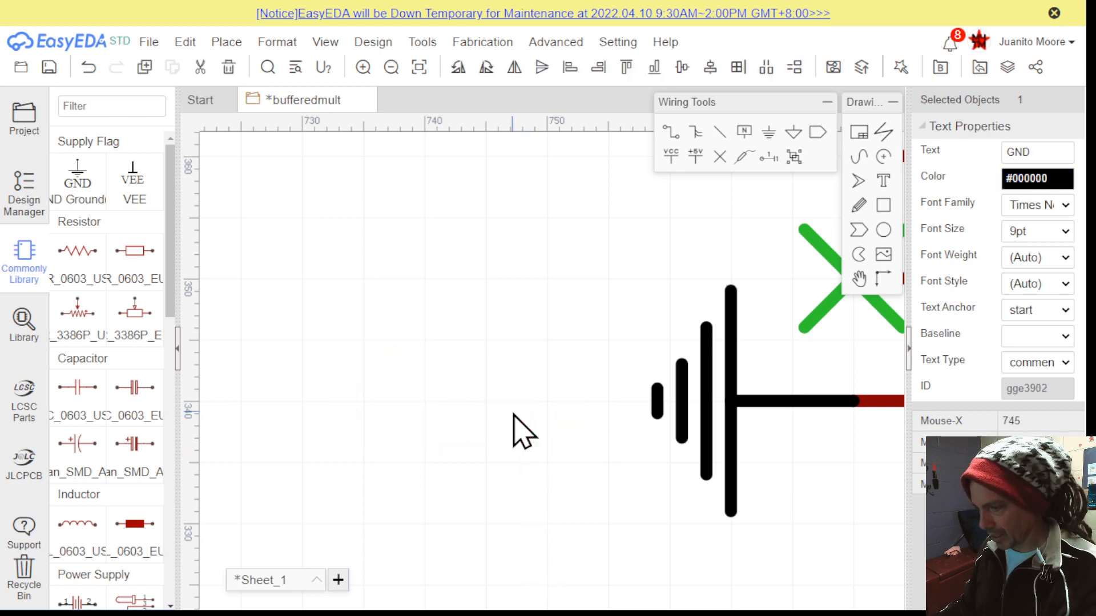
{"action": "scroll", "coordinate": [557, 456], "scroll_direction": "down", "scroll_amount": 3}
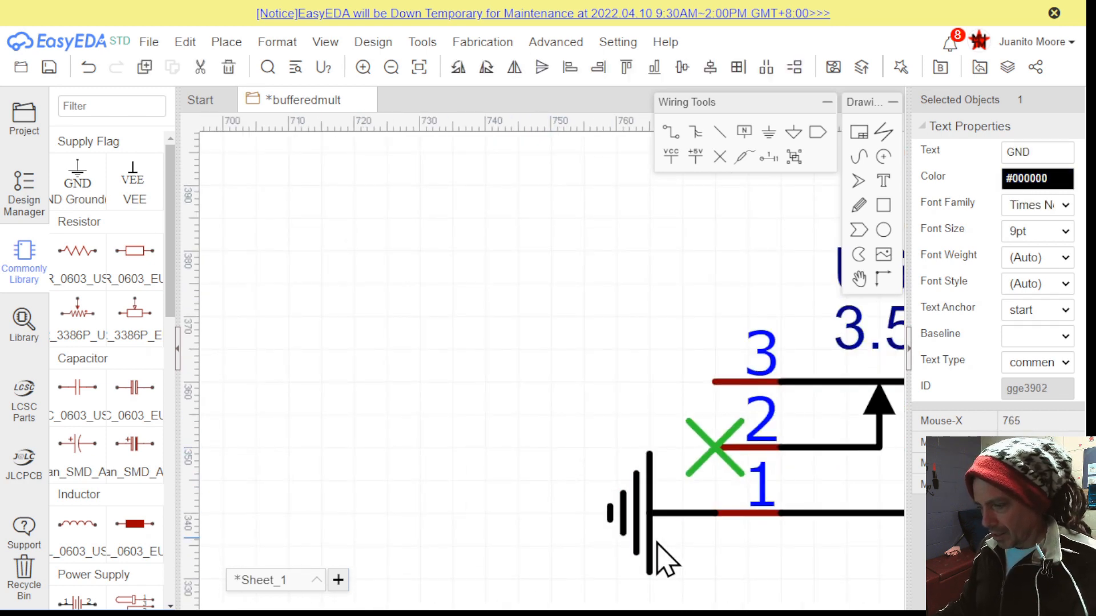
Delete the 3.5MM MONO JACK part name text above output jack U6
{"action": "scroll", "coordinate": [657, 542], "scroll_direction": "up", "scroll_amount": 2}
{"action": "right_click_drag", "start_coordinate": [655, 533], "coordinate": [659, 488]}
{"action": "scroll", "coordinate": [659, 484], "scroll_direction": "down", "scroll_amount": 1}
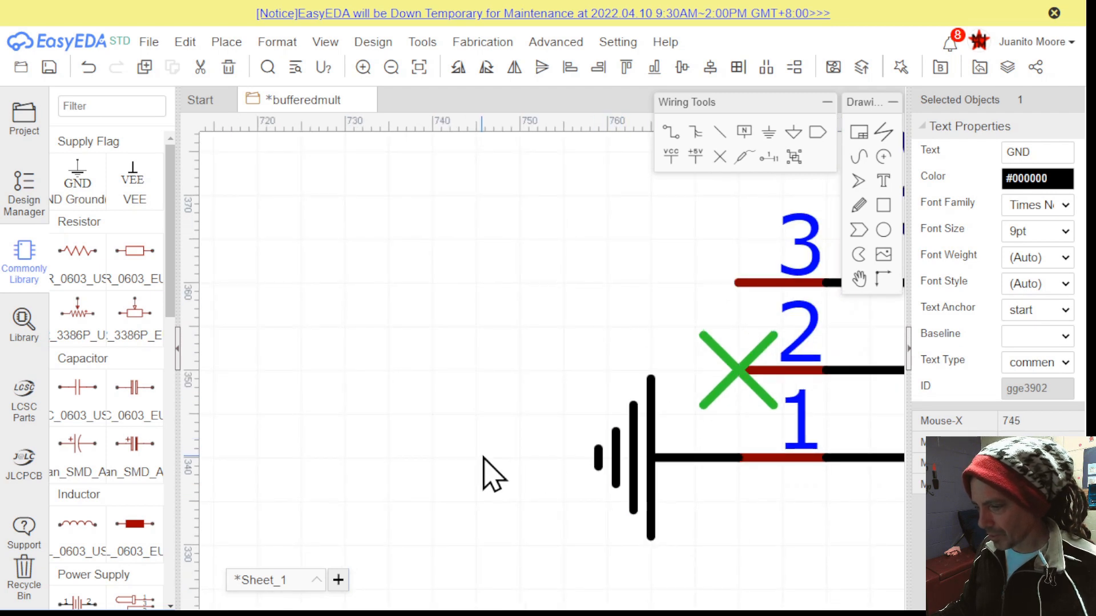
{"action": "right_click_drag", "start_coordinate": [633, 265], "coordinate": [460, 371]}
{"action": "scroll", "coordinate": [496, 386], "scroll_direction": "down", "scroll_amount": 1}
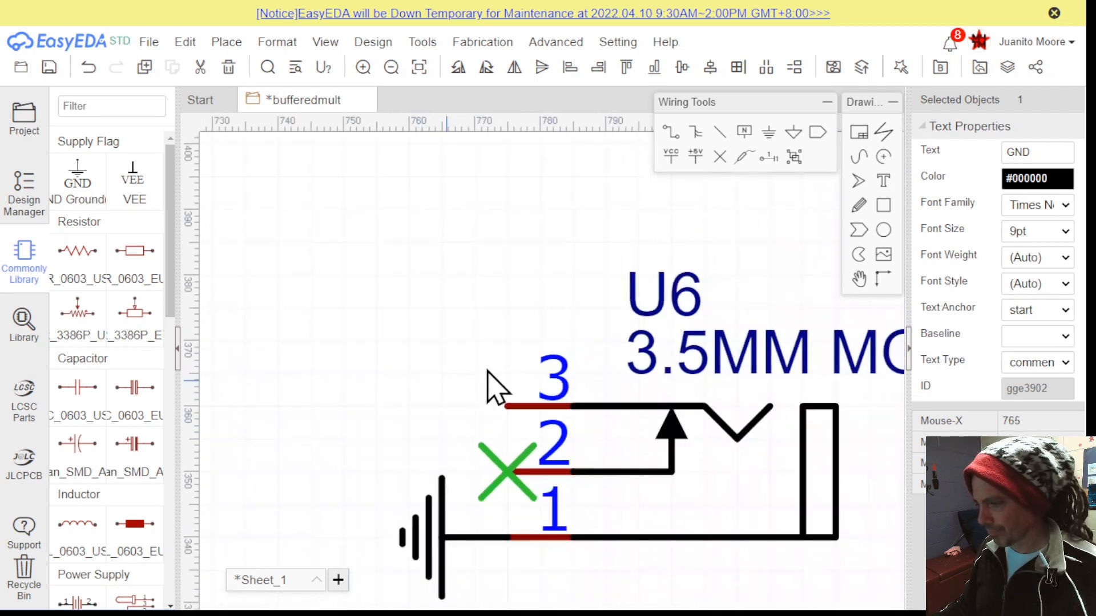
{"action": "scroll", "coordinate": [496, 386], "scroll_direction": "down", "scroll_amount": 2}
{"action": "left_click", "coordinate": [716, 379]}
{"action": "key", "text": "Delete"}
Delete the GND text label beside the ground symbol on pin 1 of output jack U5
{"action": "right_click_drag", "start_coordinate": [501, 286], "coordinate": [480, 484]}
{"action": "left_click", "coordinate": [375, 248]}
{"action": "key", "text": "Delete"}
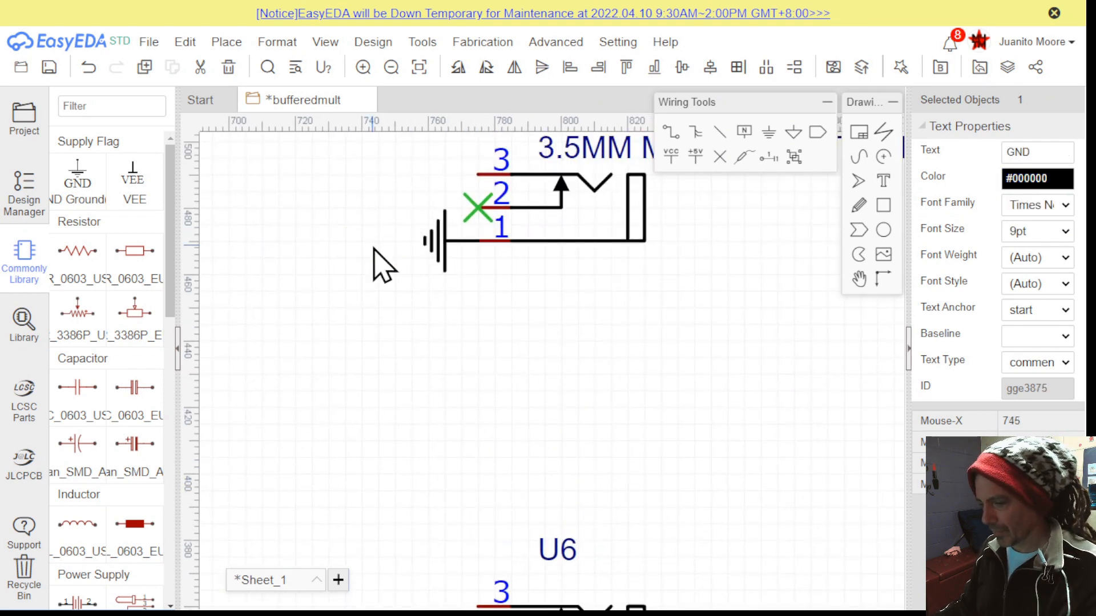
Place a net port, with its label facing away from the jack, where pin 3 of jack U3 meets resistor R1
{"action": "scroll", "coordinate": [377, 254], "scroll_direction": "down", "scroll_amount": 2}
{"action": "right_click_drag", "start_coordinate": [377, 259], "coordinate": [714, 297]}
{"action": "scroll", "coordinate": [508, 362], "scroll_direction": "down", "scroll_amount": 2}
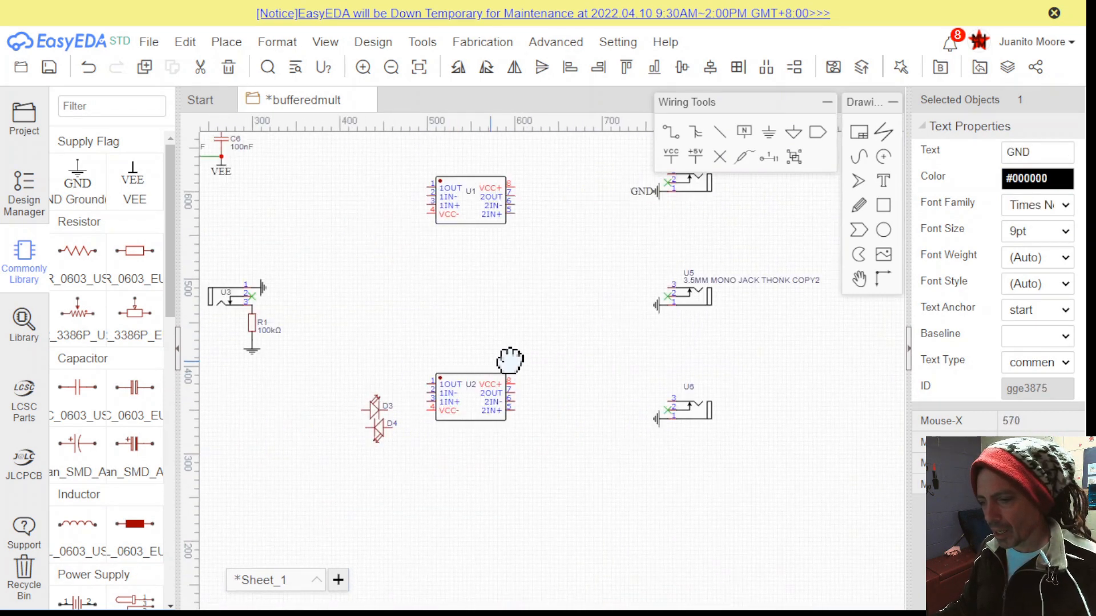
{"action": "right_click_drag", "start_coordinate": [509, 362], "coordinate": [607, 371]}
{"action": "scroll", "coordinate": [432, 347], "scroll_direction": "up", "scroll_amount": 1}
{"action": "scroll", "coordinate": [432, 347], "scroll_direction": "up", "scroll_amount": 2}
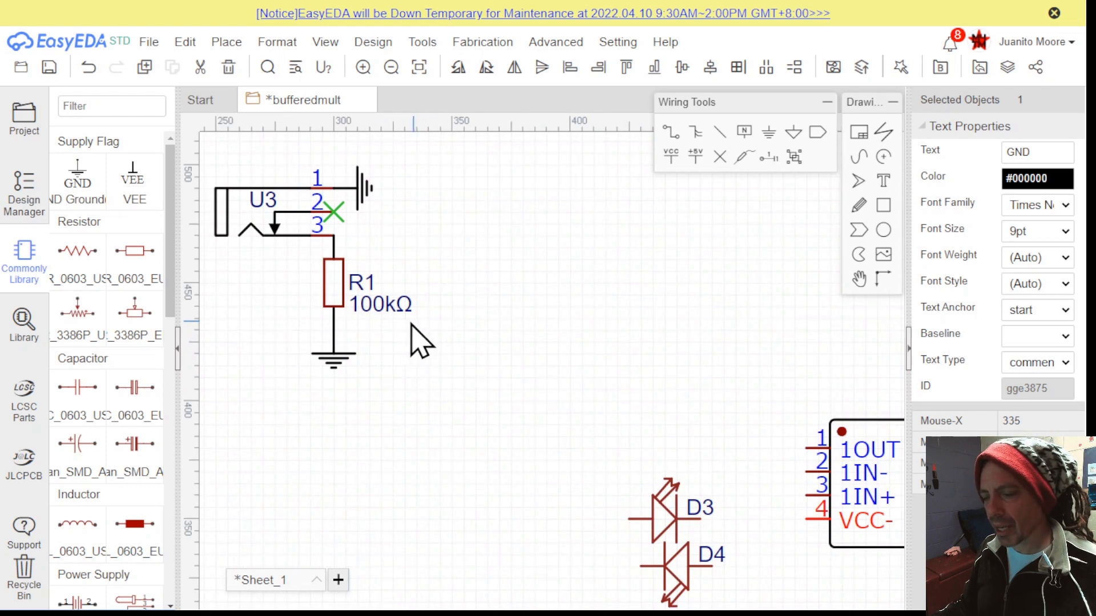
{"action": "right_click_drag", "start_coordinate": [546, 308], "coordinate": [464, 308]}
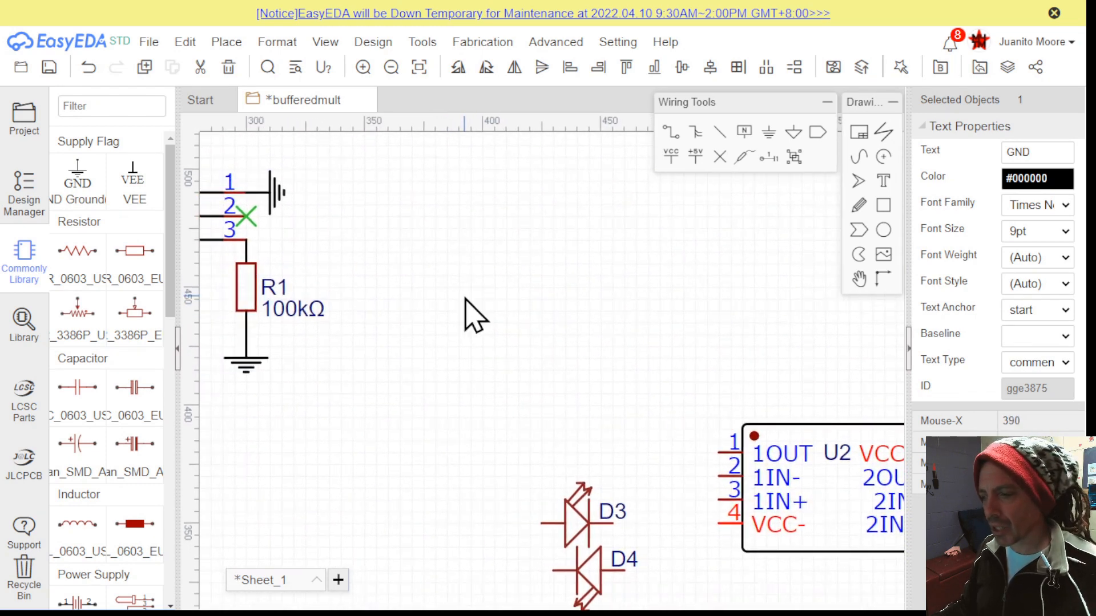
{"action": "left_click", "coordinate": [818, 135]}
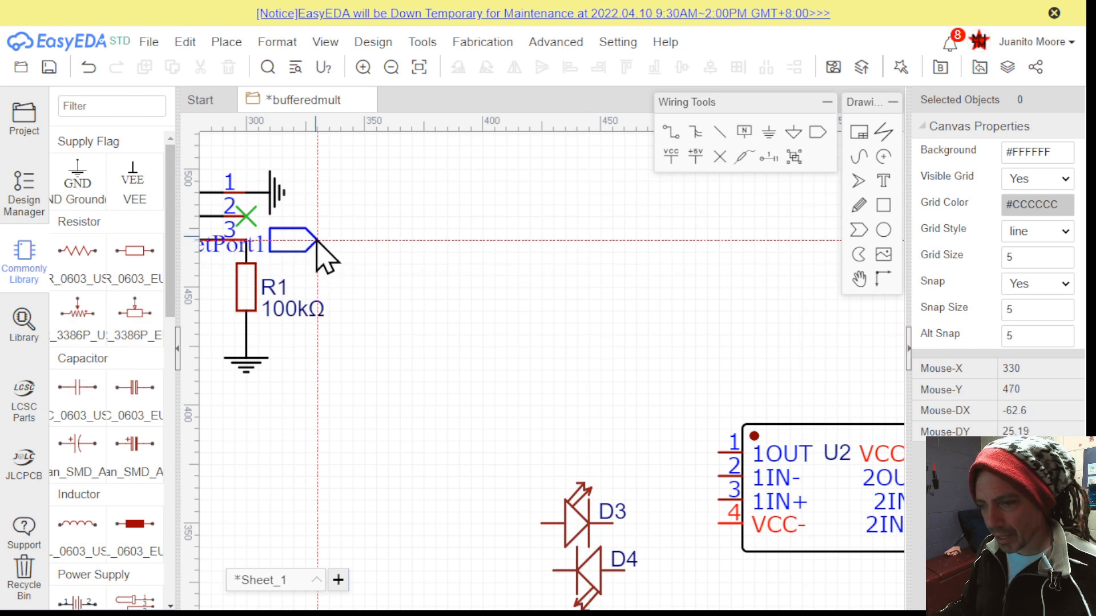
{"action": "key", "text": "space"}
{"action": "key", "text": "space"}
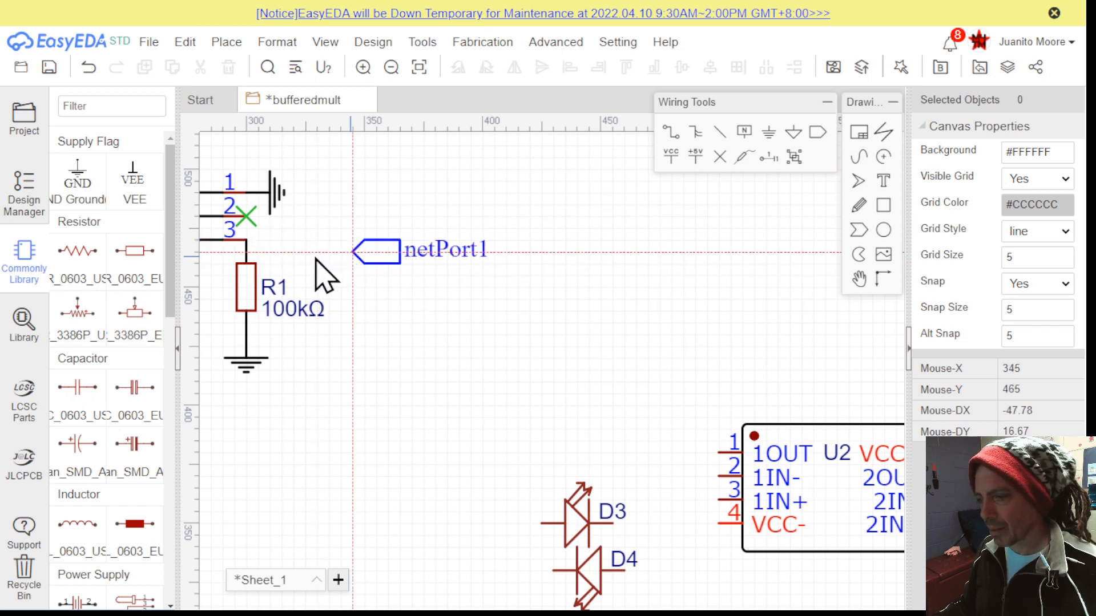
{"action": "left_click", "coordinate": [247, 240]}
{"action": "key", "text": "Escape"}
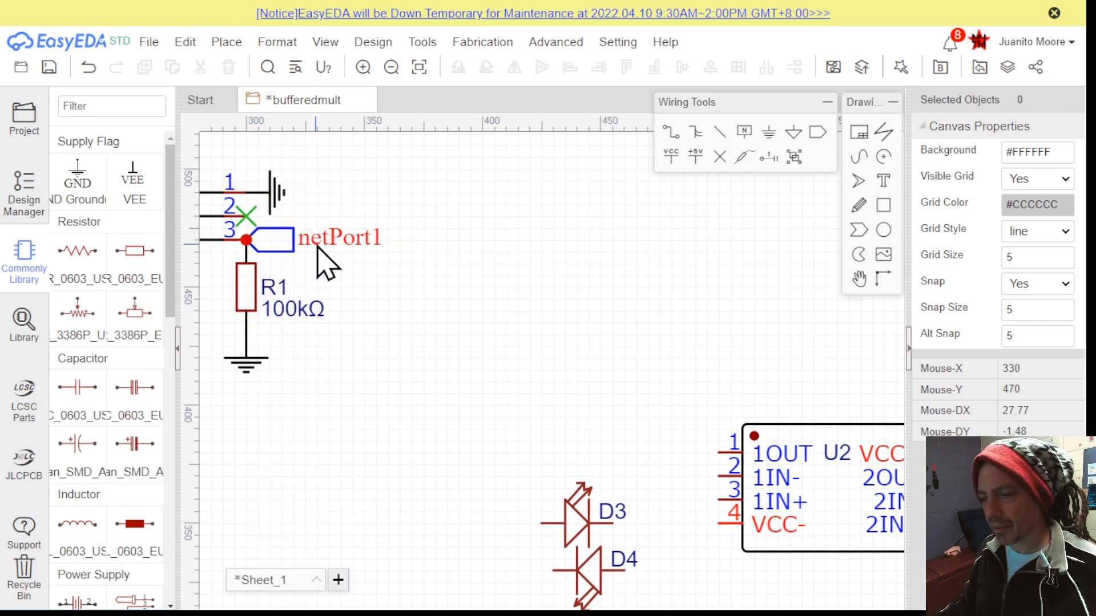
Rename the net port at jack U3 to "input"
{"action": "double_click", "coordinate": [319, 239]}
{"action": "type", "text": "Input"}
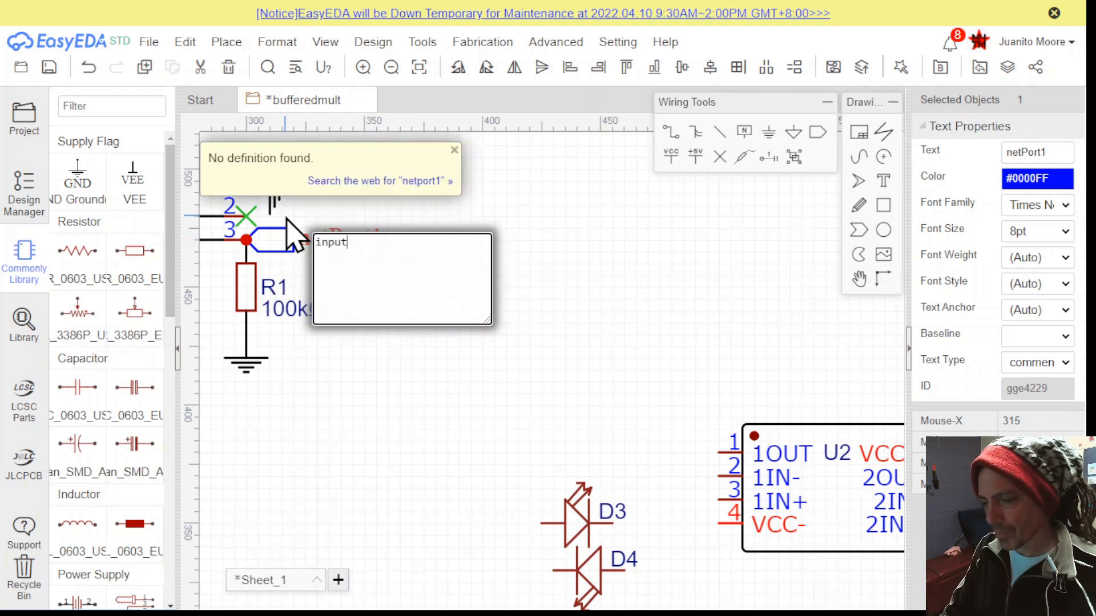
{"action": "key", "text": "Return"}
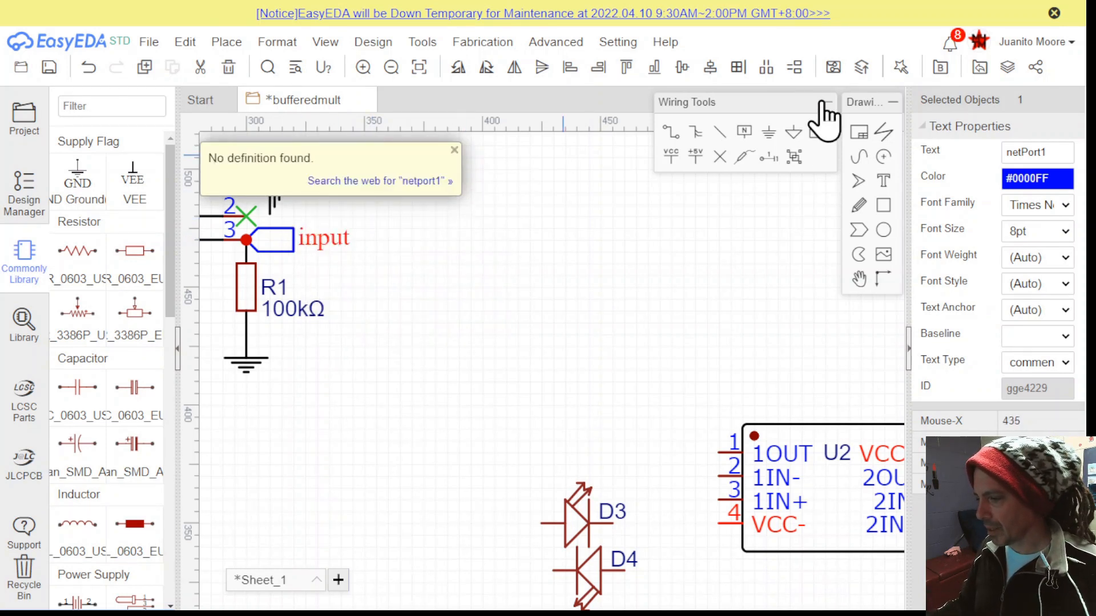
Place an "input" net port on pin 3 (1IN+) of op-amp U2, pointing toward the chip
{"action": "left_click", "coordinate": [818, 132]}
{"action": "key", "text": "space"}
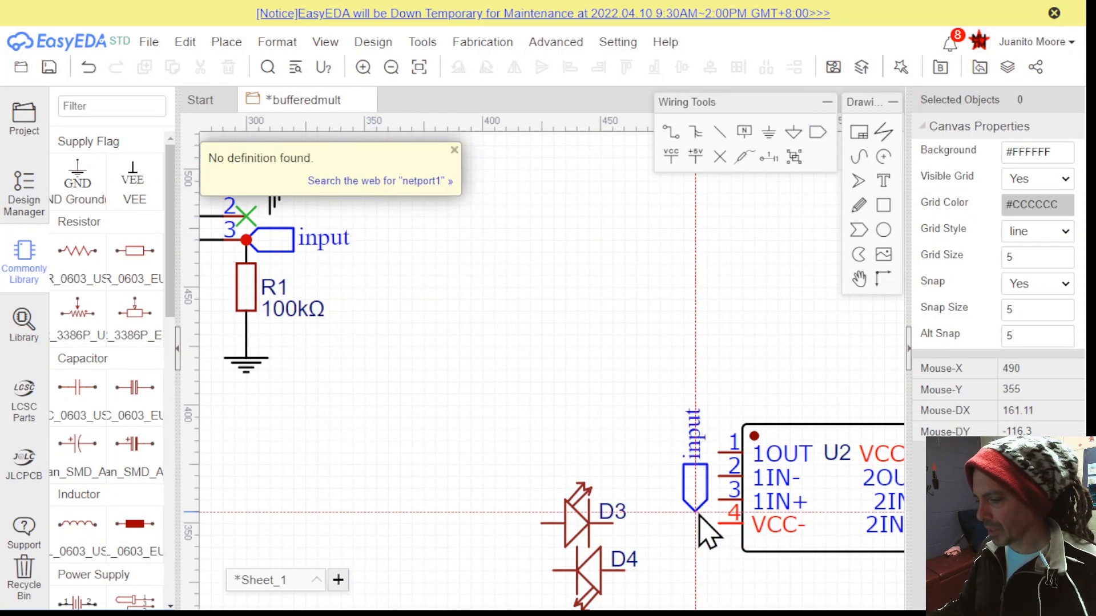
{"action": "key", "text": "space"}
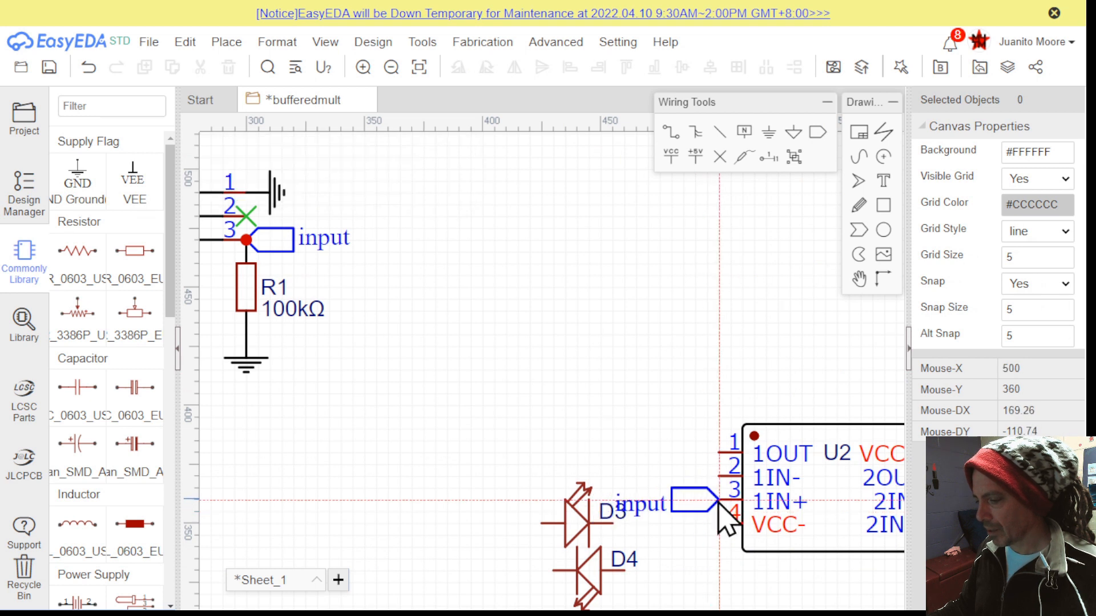
{"action": "left_click", "coordinate": [718, 501]}
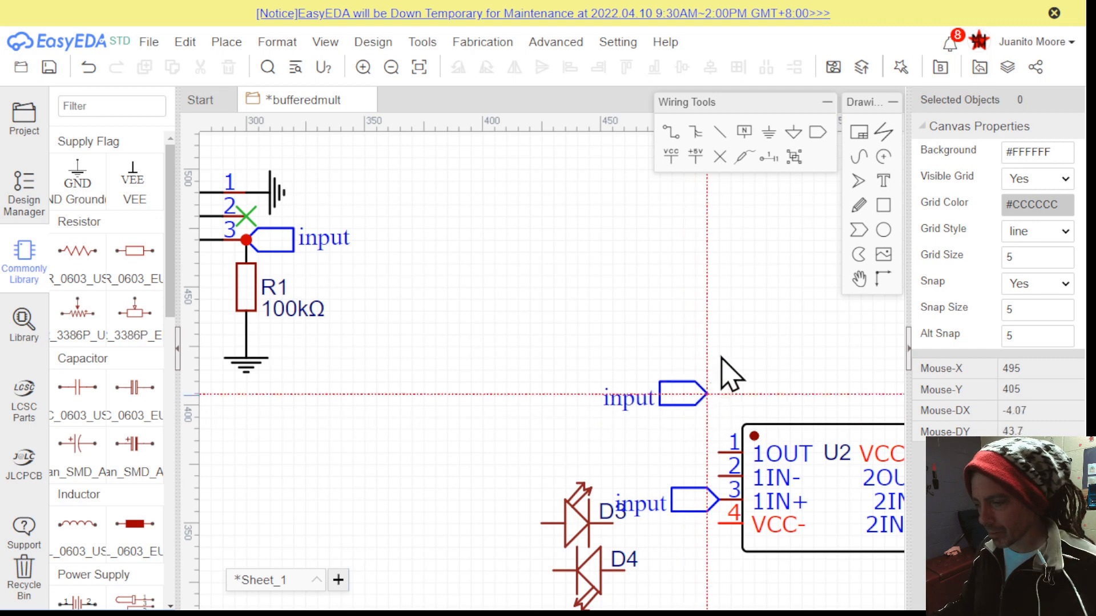
Place another "input" net port on pin 3 (1IN+) of op-amp U1
{"action": "scroll", "coordinate": [726, 365], "scroll_direction": "down", "scroll_amount": 3}
{"action": "right_click_drag", "start_coordinate": [745, 224], "coordinate": [687, 386]}
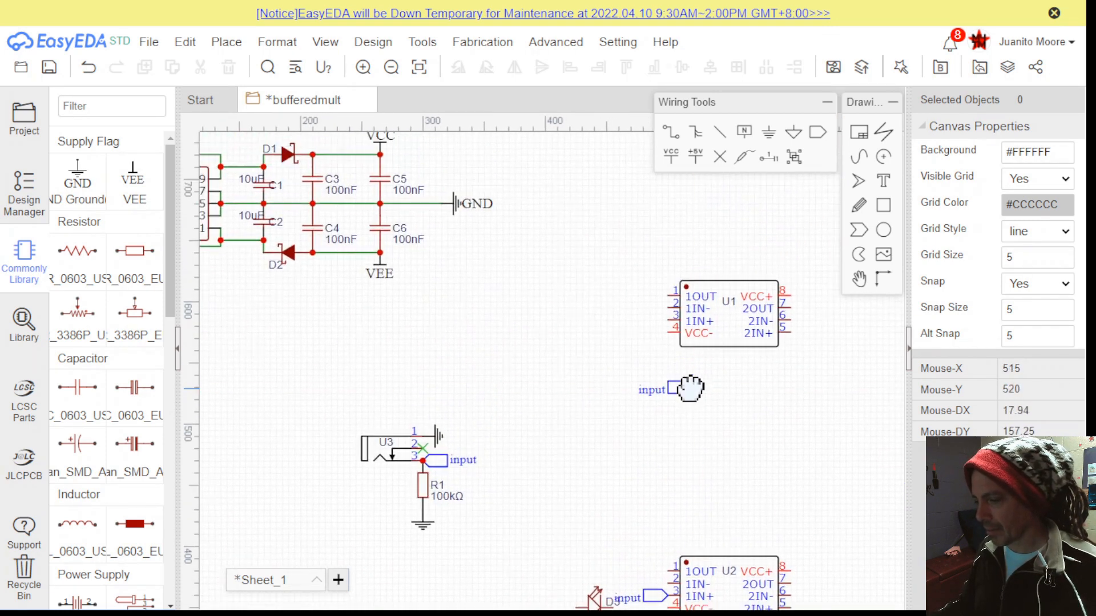
{"action": "scroll", "coordinate": [667, 325], "scroll_direction": "up", "scroll_amount": 4}
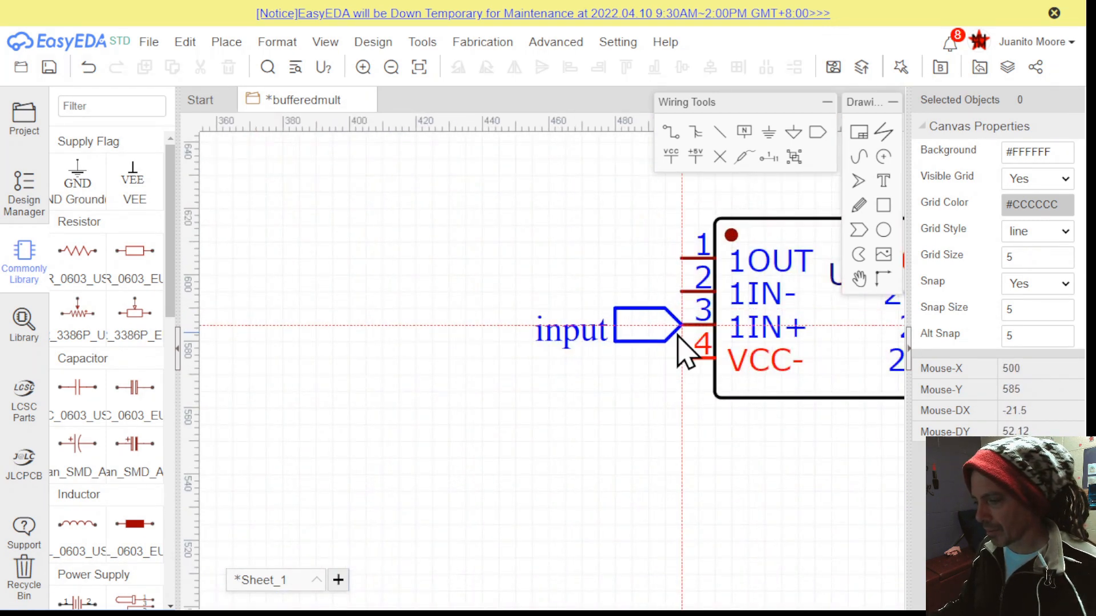
Place "input" net ports on U1's 1IN+ pin 3 and, rotated to face the chip, on its 2IN+ pin 5
{"action": "left_click", "coordinate": [677, 338]}
{"action": "right_click_drag", "start_coordinate": [728, 442], "coordinate": [453, 399]}
{"action": "key", "text": "space"}
{"action": "key", "text": "space"}
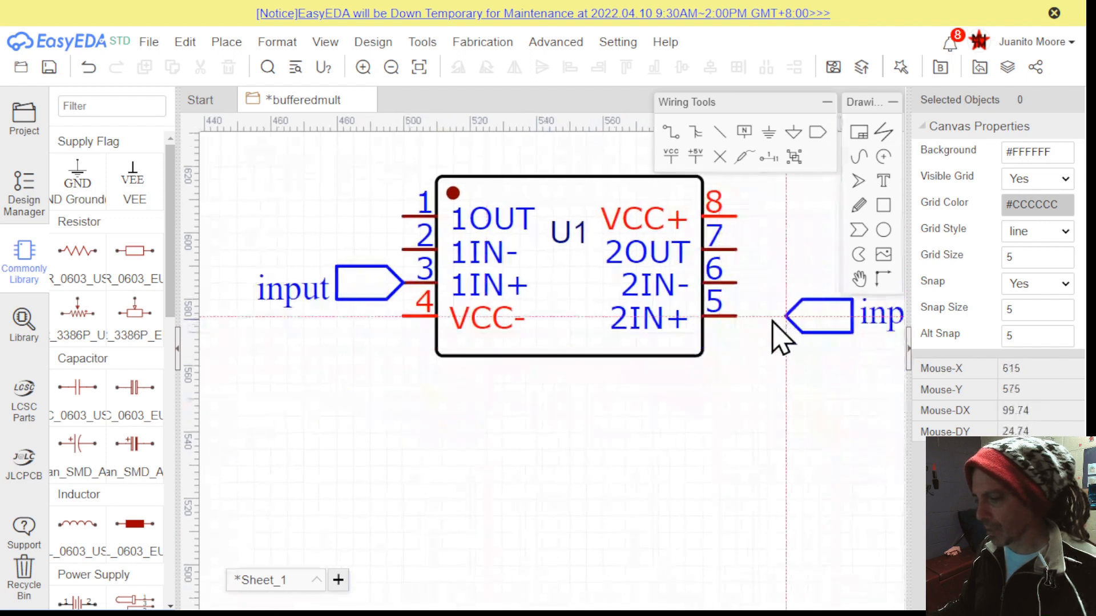
{"action": "left_click", "coordinate": [738, 316]}
Place an "input" net port on U2's 2IN+ pin 5 and finish placing ports
{"action": "scroll", "coordinate": [733, 366], "scroll_direction": "down", "scroll_amount": 2}
{"action": "scroll", "coordinate": [728, 365], "scroll_direction": "down", "scroll_amount": 3}
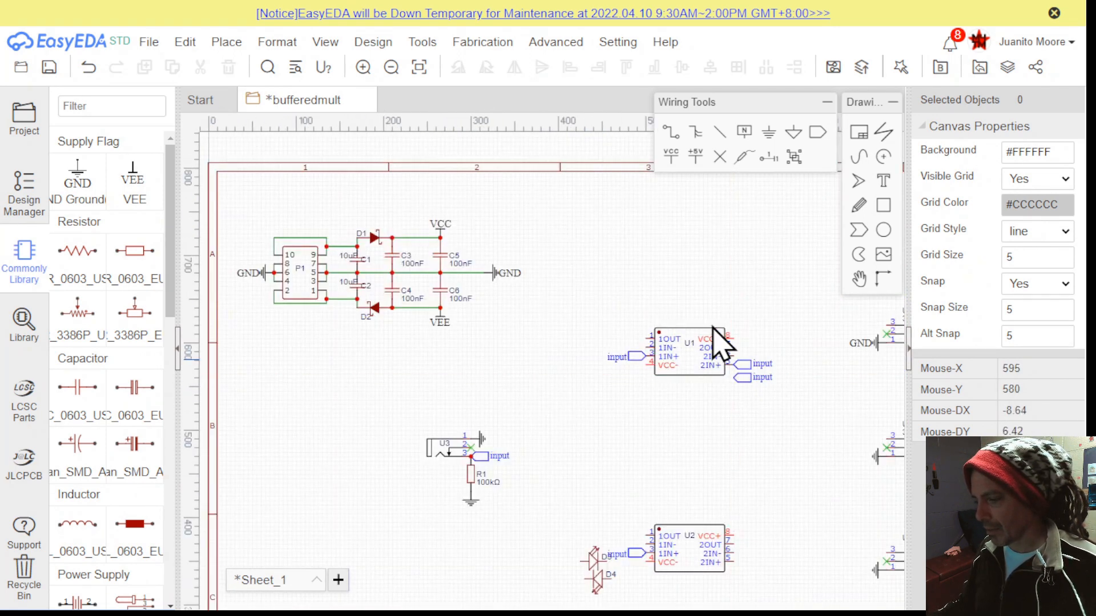
{"action": "right_click_drag", "start_coordinate": [722, 343], "coordinate": [648, 183]}
{"action": "scroll", "coordinate": [705, 443], "scroll_direction": "up", "scroll_amount": 4}
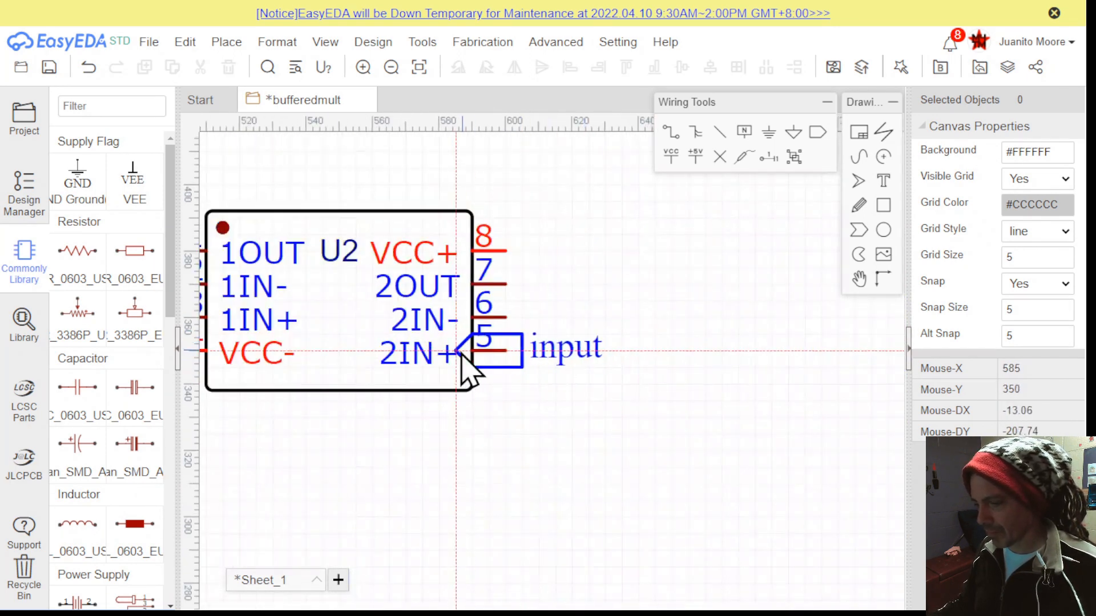
{"action": "left_click", "coordinate": [505, 349]}
{"action": "key", "text": "space"}
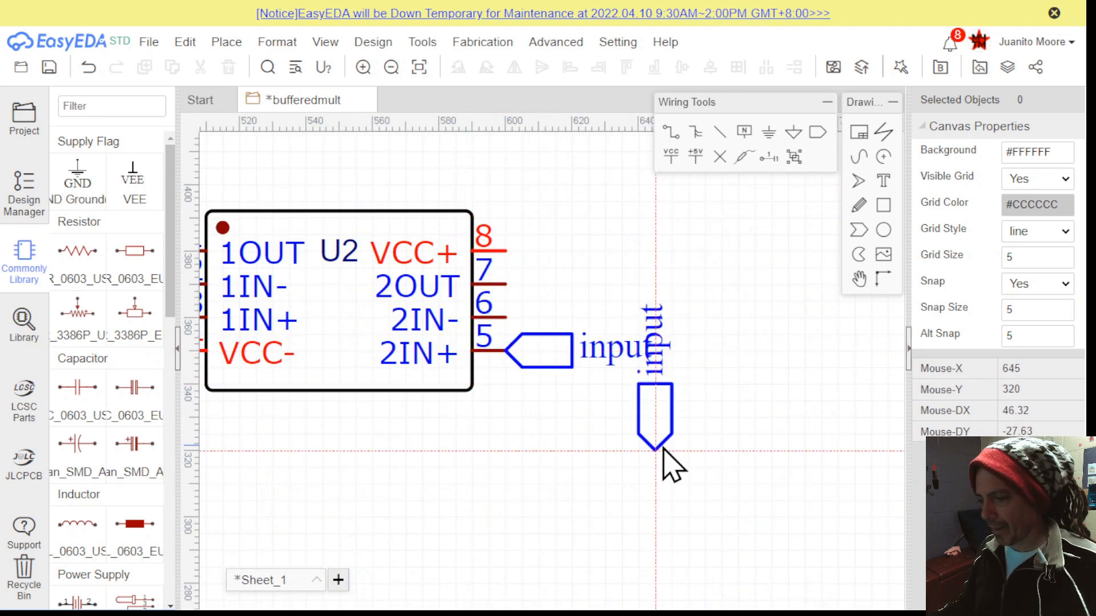
{"action": "key", "text": "Escape"}
{"action": "scroll", "coordinate": [597, 445], "scroll_direction": "down", "scroll_amount": 3}
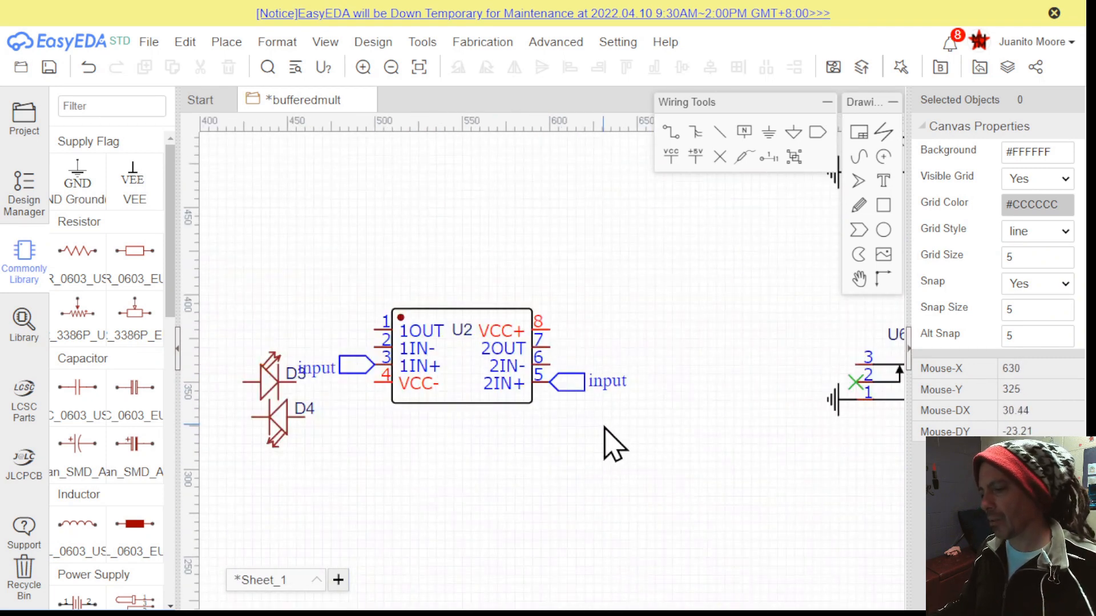
{"action": "scroll", "coordinate": [614, 440], "scroll_direction": "down", "scroll_amount": 3}
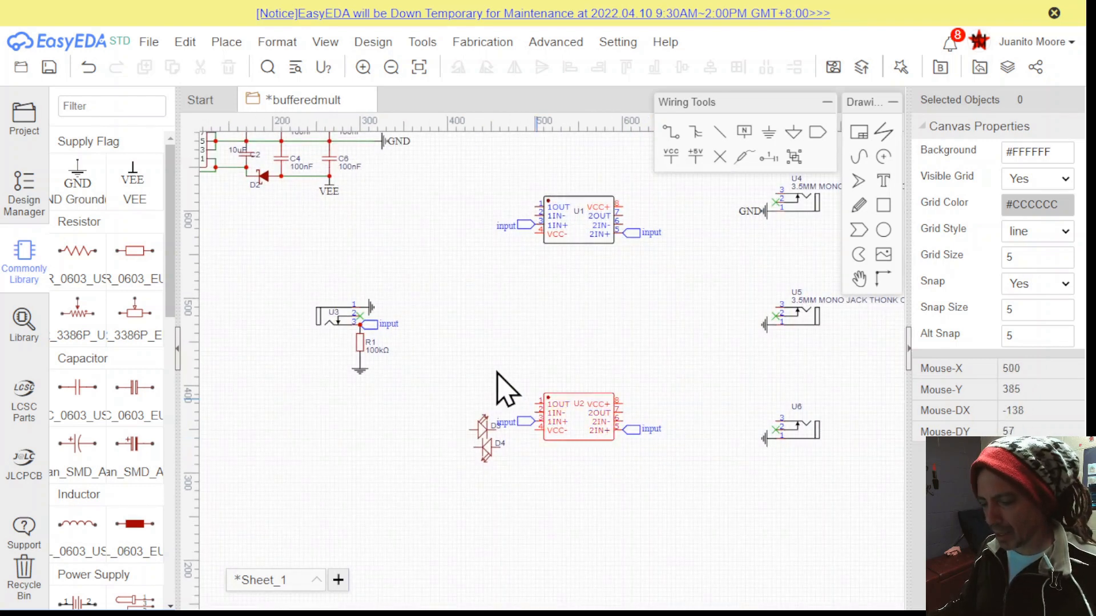
{"action": "left_click_drag", "start_coordinate": [540, 259], "coordinate": [431, 339]}
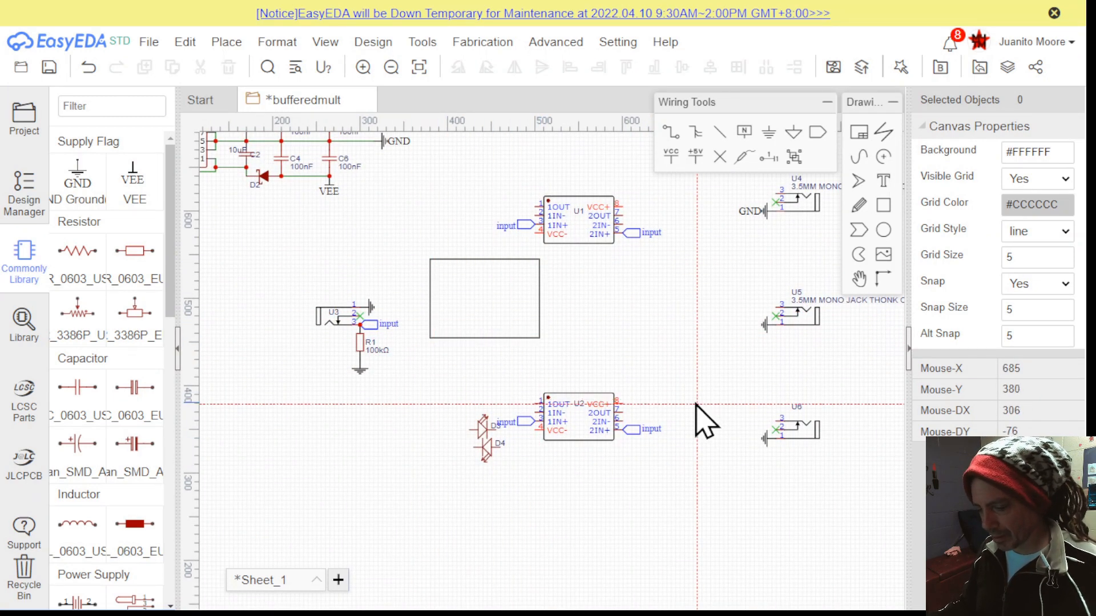
{"action": "key", "text": "ctrl+z"}
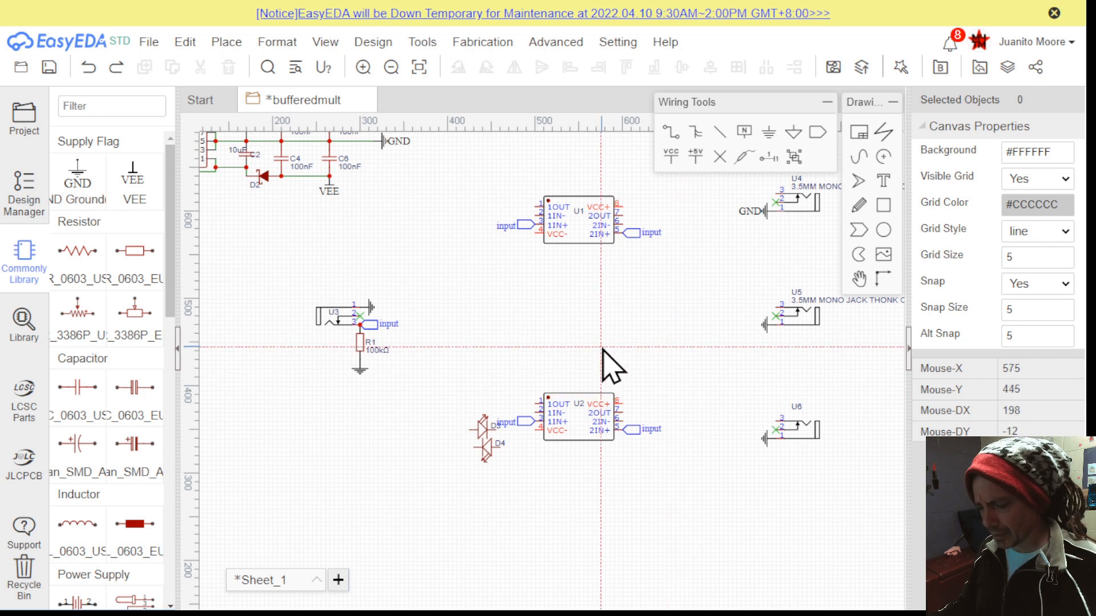
{"action": "left_click", "coordinate": [578, 286]}
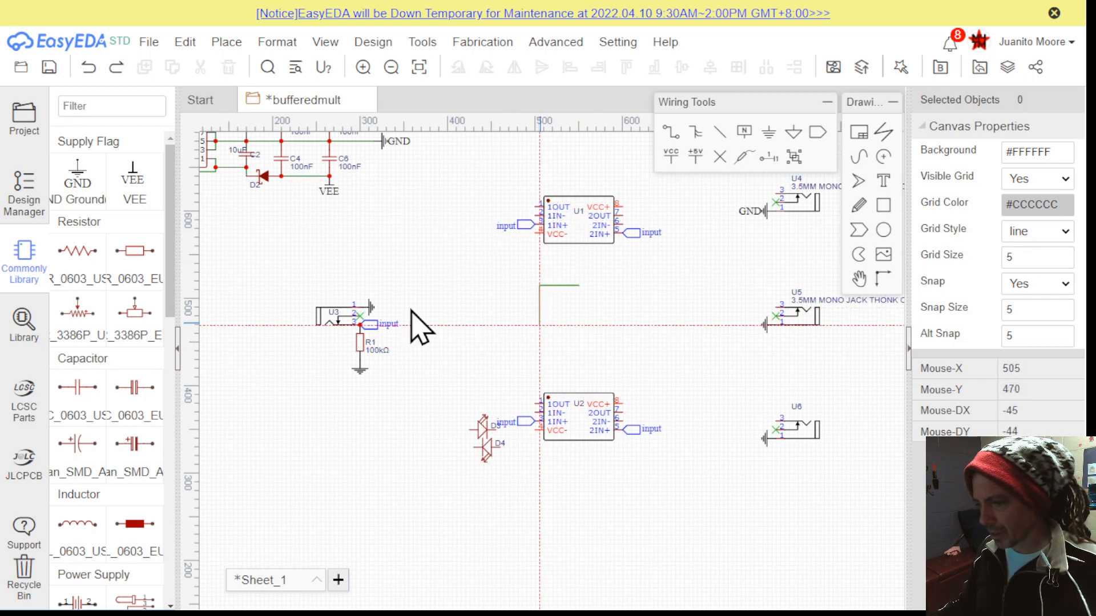
{"action": "left_click", "coordinate": [509, 299]}
{"action": "left_click", "coordinate": [657, 355]}
{"action": "left_click", "coordinate": [505, 338]}
{"action": "left_click", "coordinate": [434, 334]}
{"action": "left_click", "coordinate": [474, 316]}
{"action": "left_click", "coordinate": [444, 438]}
{"action": "left_click", "coordinate": [408, 512]}
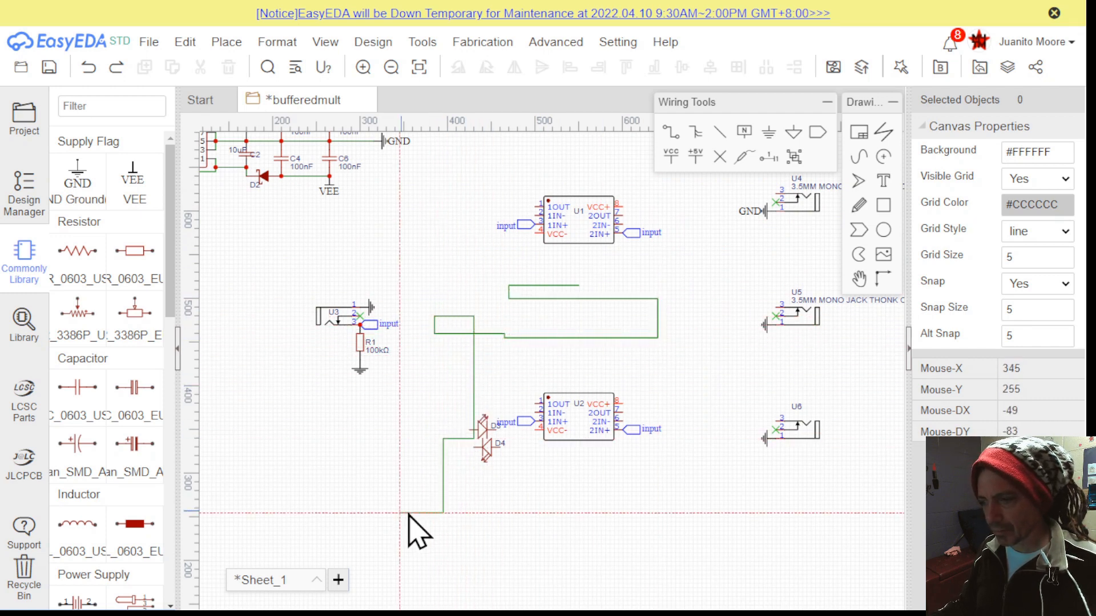
{"action": "left_click", "coordinate": [583, 557]}
{"action": "key", "text": "Escape"}
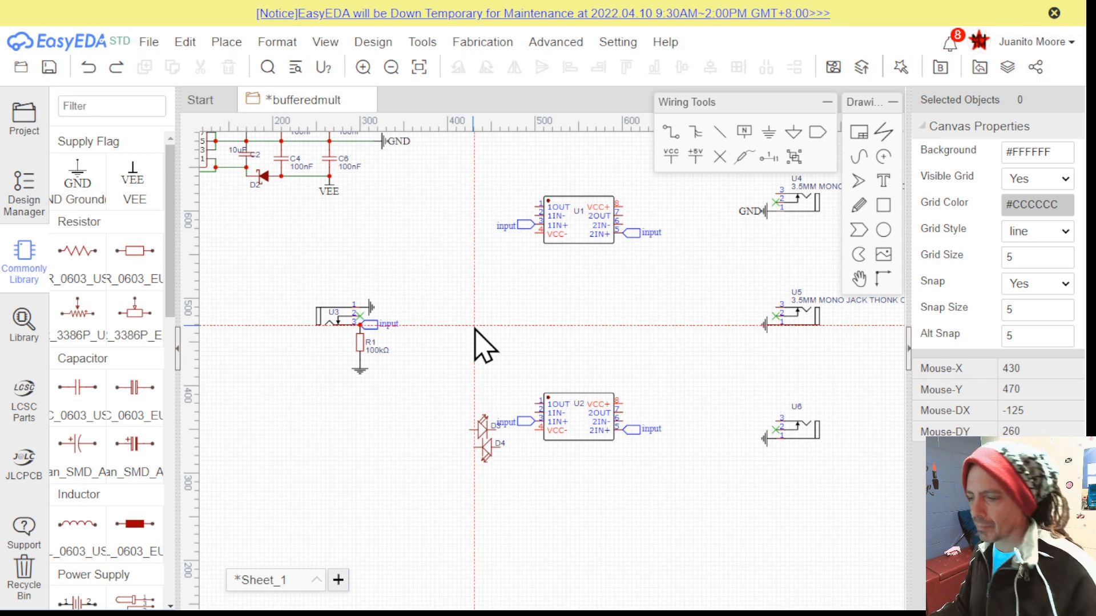
Place the 1 kΩ chip resistor 0603WAF1001T5E from the favorites against pin 3 of output jack U4
{"action": "right_click_drag", "start_coordinate": [525, 320], "coordinate": [479, 368]}
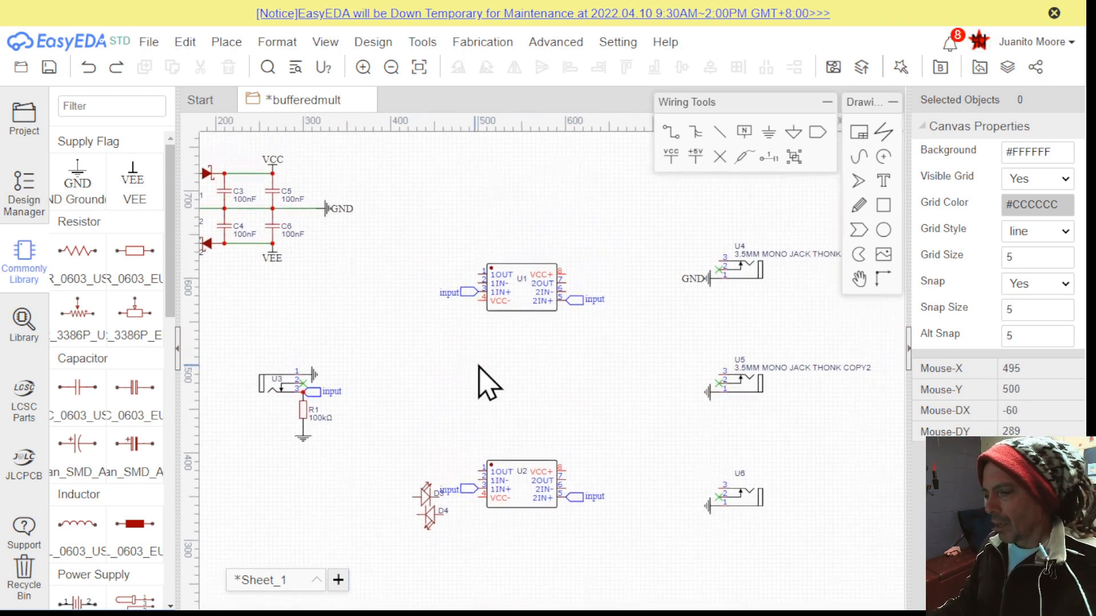
{"action": "left_click", "coordinate": [28, 331]}
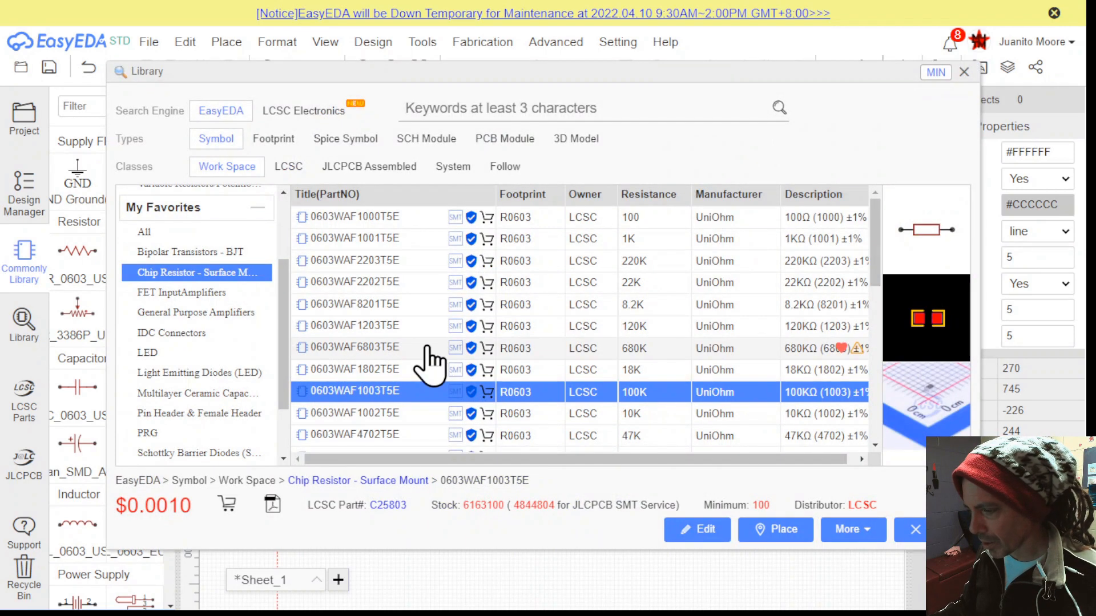
{"action": "left_click", "coordinate": [585, 241]}
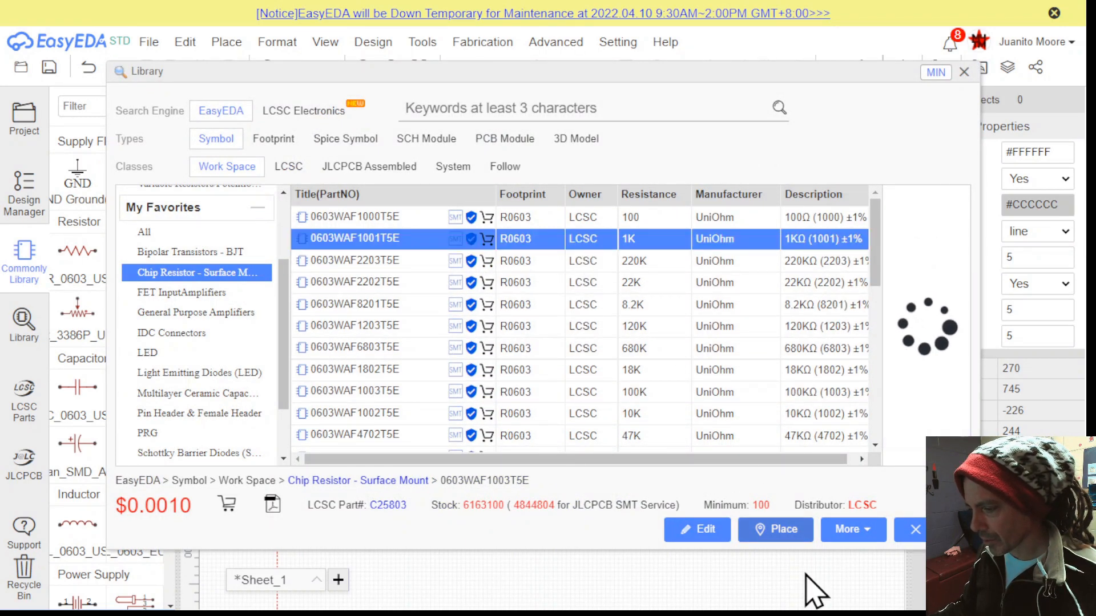
{"action": "left_click", "coordinate": [782, 530]}
{"action": "scroll", "coordinate": [699, 269], "scroll_direction": "up", "scroll_amount": 5}
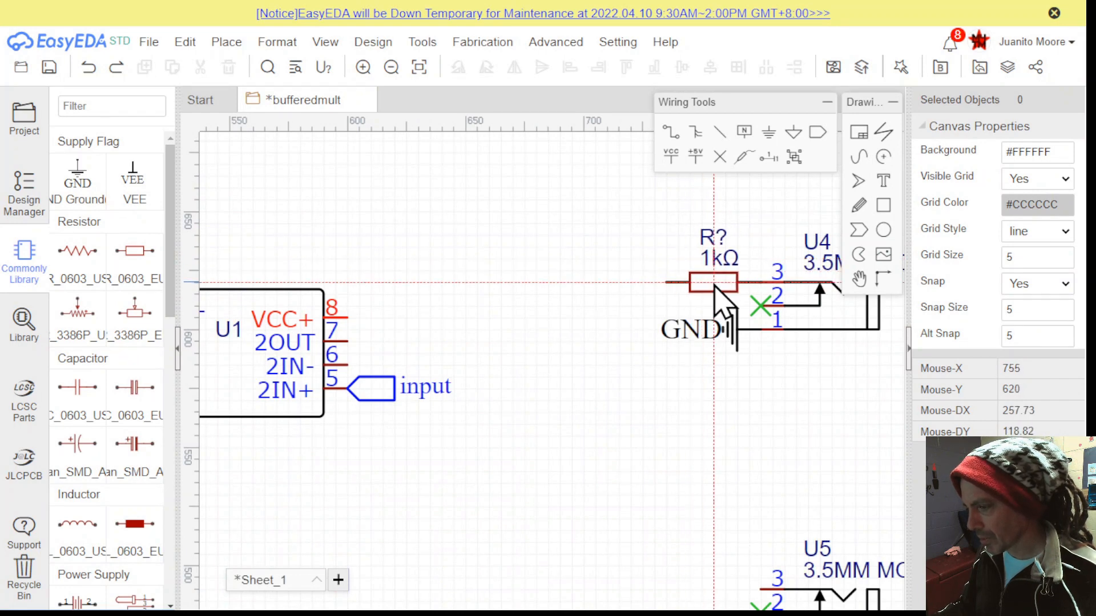
{"action": "left_click", "coordinate": [715, 283]}
Place two more 1 kΩ resistors, one on pin 3 of jack U5 and one on pin 3 of jack U6
{"action": "scroll", "coordinate": [648, 482], "scroll_direction": "down", "scroll_amount": 2}
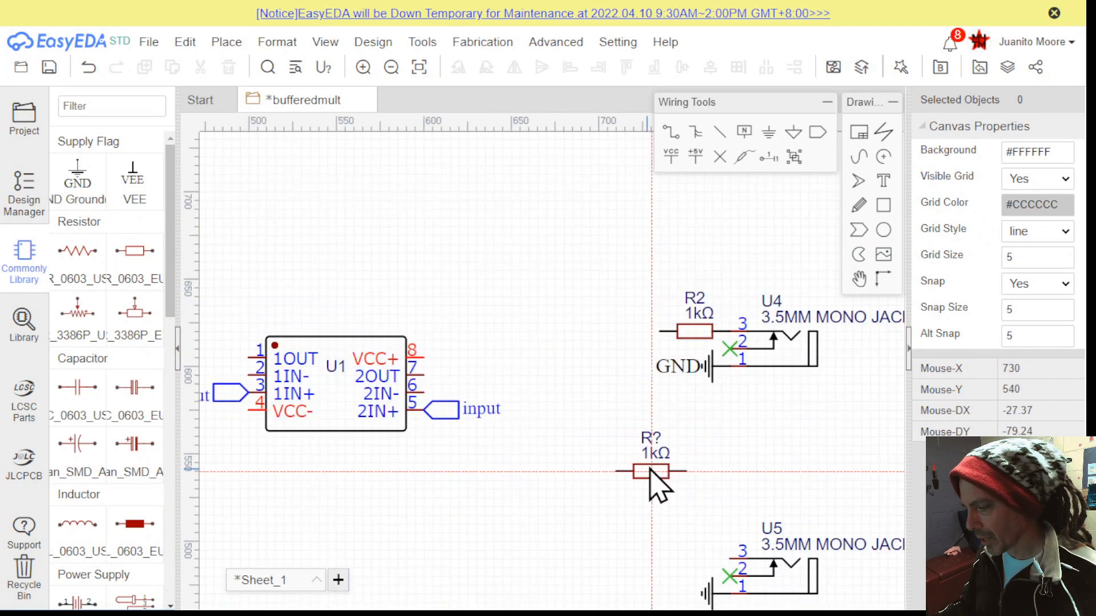
{"action": "scroll", "coordinate": [624, 276], "scroll_direction": "down", "scroll_amount": 3}
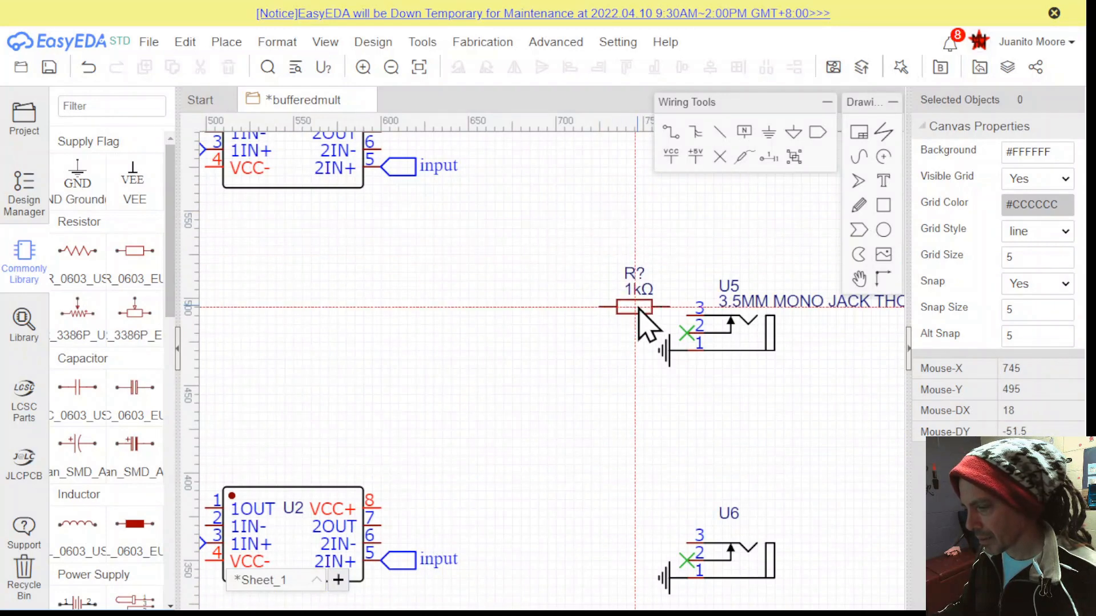
{"action": "right_click_drag", "start_coordinate": [587, 460], "coordinate": [525, 352]}
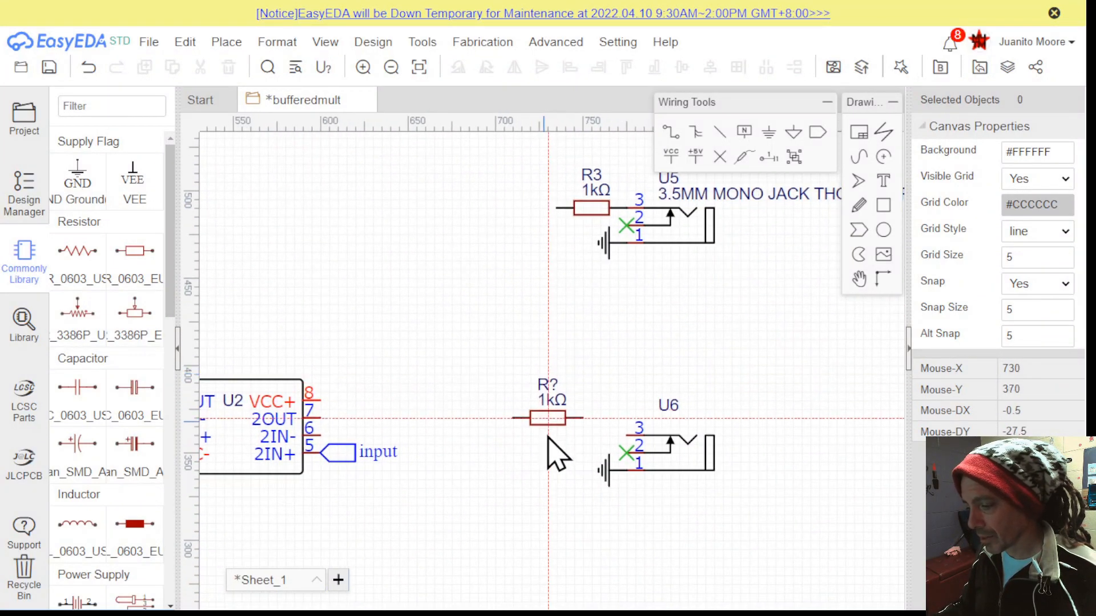
{"action": "left_click", "coordinate": [594, 450]}
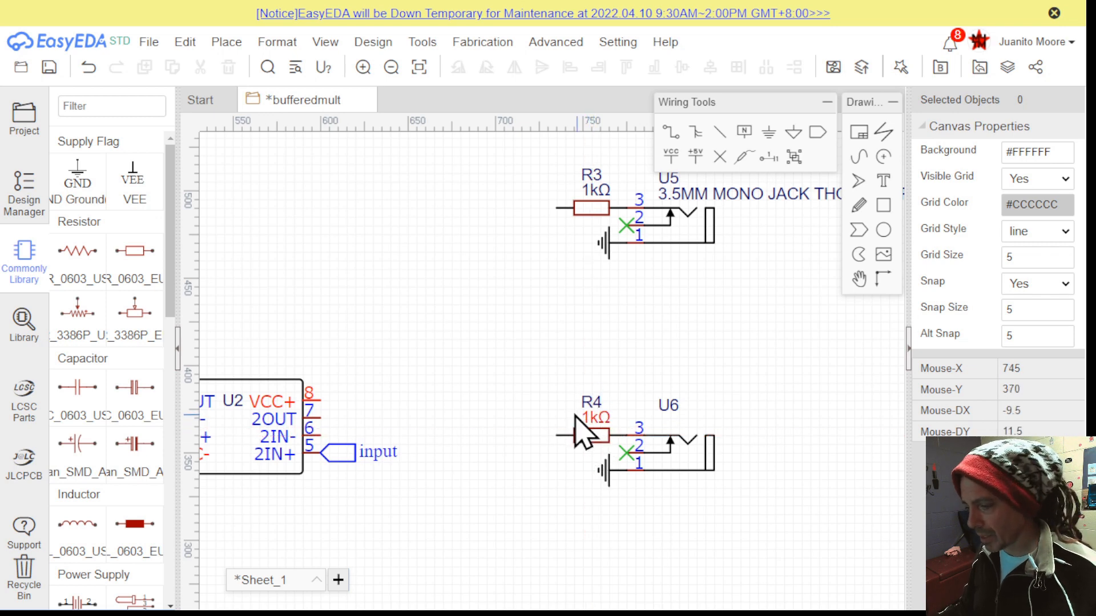
Place a VEE supply flag on U1's VCC- pin 4
{"action": "scroll", "coordinate": [474, 377], "scroll_direction": "down", "scroll_amount": 2}
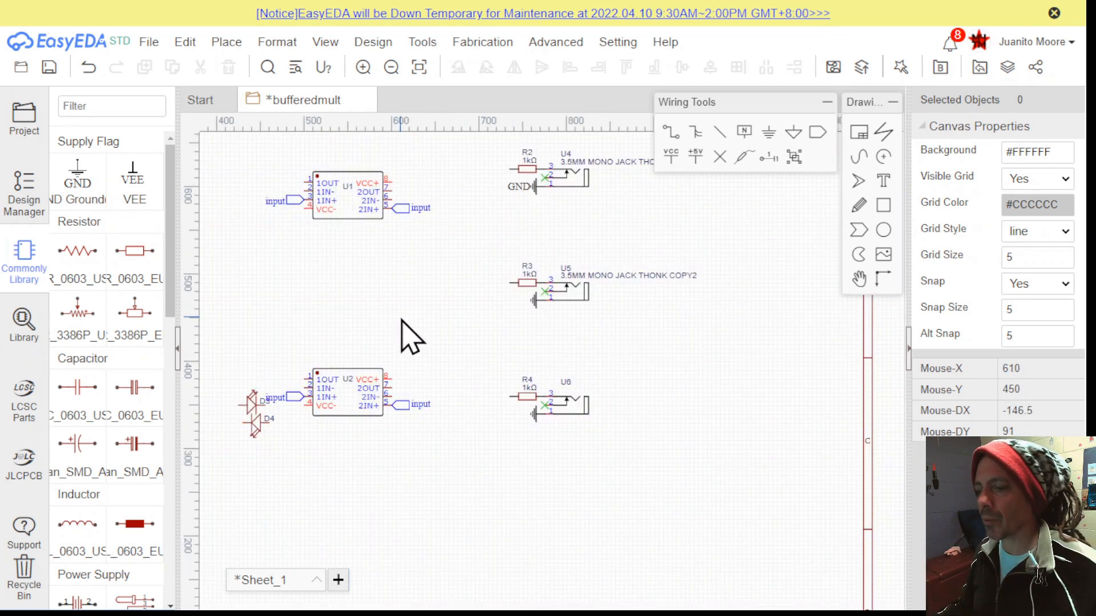
{"action": "right_click_drag", "start_coordinate": [360, 296], "coordinate": [576, 342]}
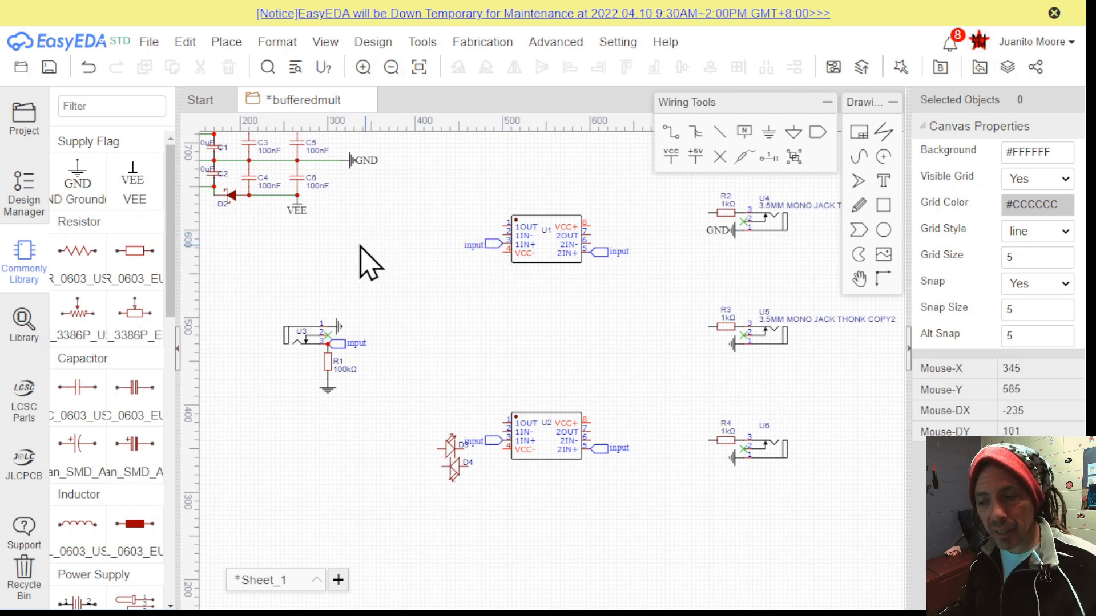
{"action": "left_click", "coordinate": [135, 188]}
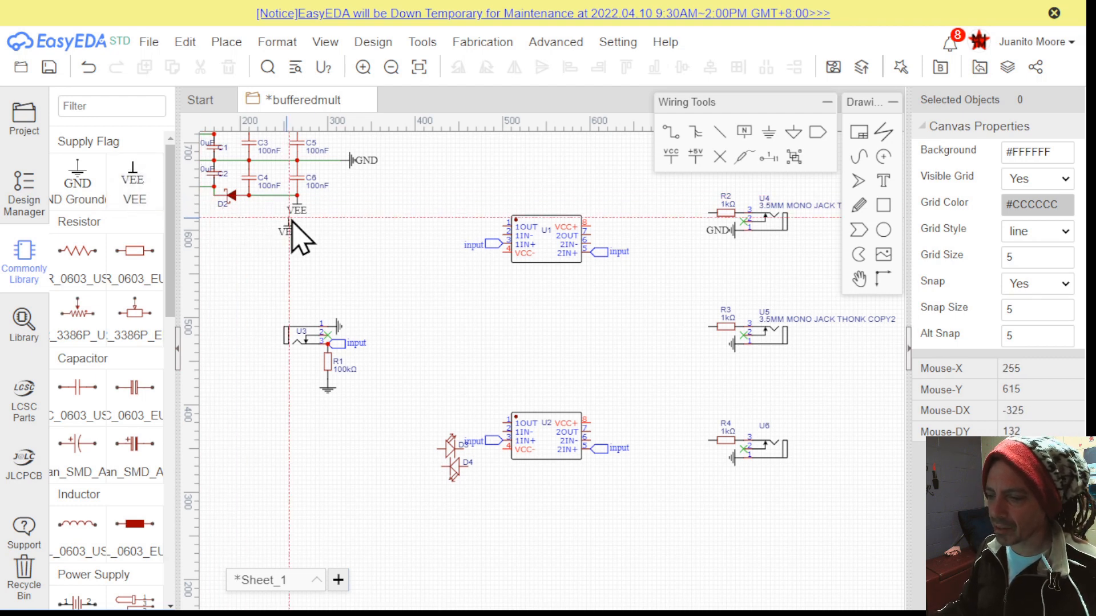
{"action": "scroll", "coordinate": [296, 223], "scroll_direction": "up", "scroll_amount": 4}
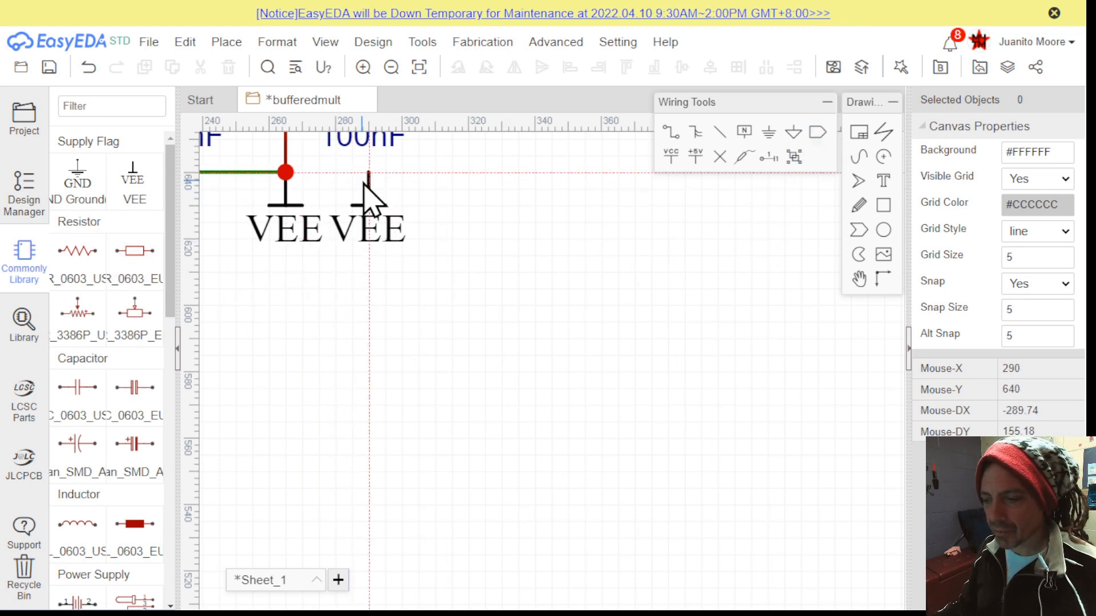
{"action": "scroll", "coordinate": [631, 308], "scroll_direction": "down", "scroll_amount": 5}
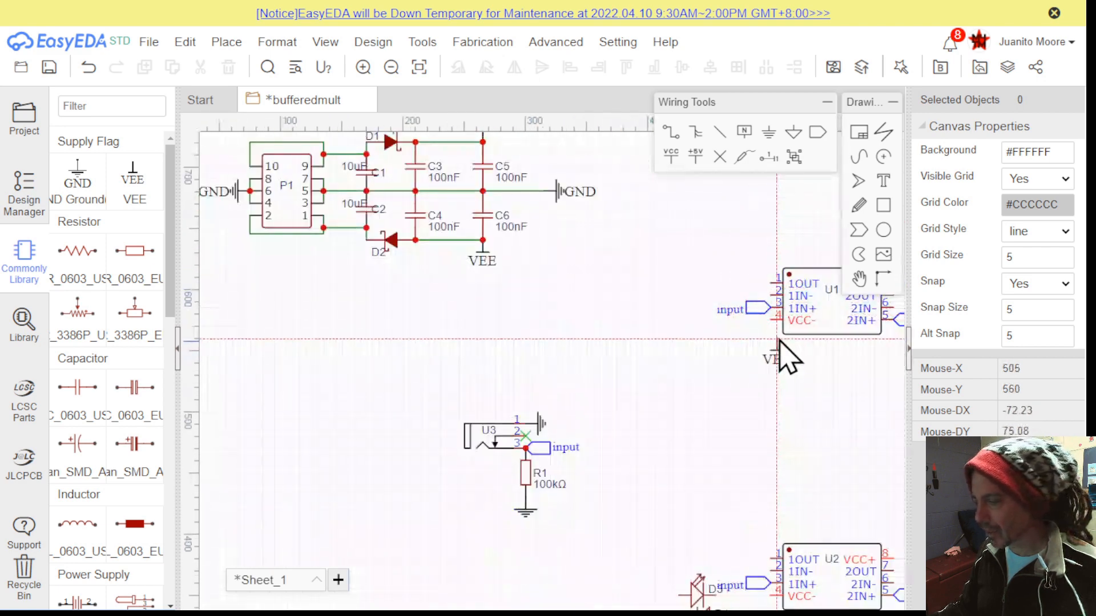
{"action": "scroll", "coordinate": [759, 343], "scroll_direction": "up", "scroll_amount": 5}
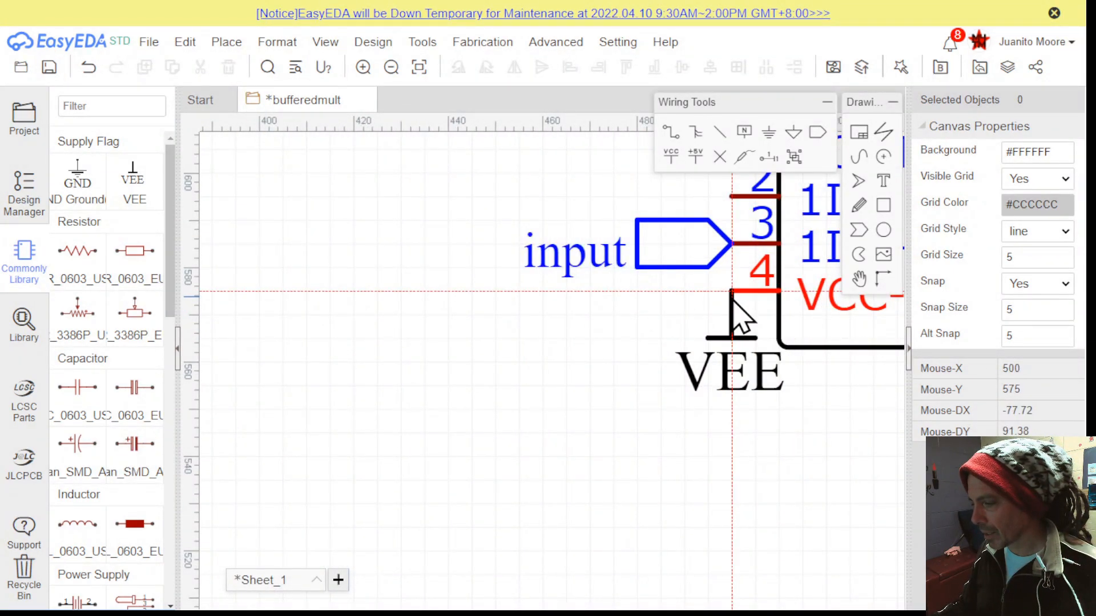
{"action": "left_click", "coordinate": [731, 297]}
Place a VEE supply flag on U2's VCC- pin 4
{"action": "scroll", "coordinate": [736, 383], "scroll_direction": "down", "scroll_amount": 4}
{"action": "right_click_drag", "start_coordinate": [741, 461], "coordinate": [496, 203]}
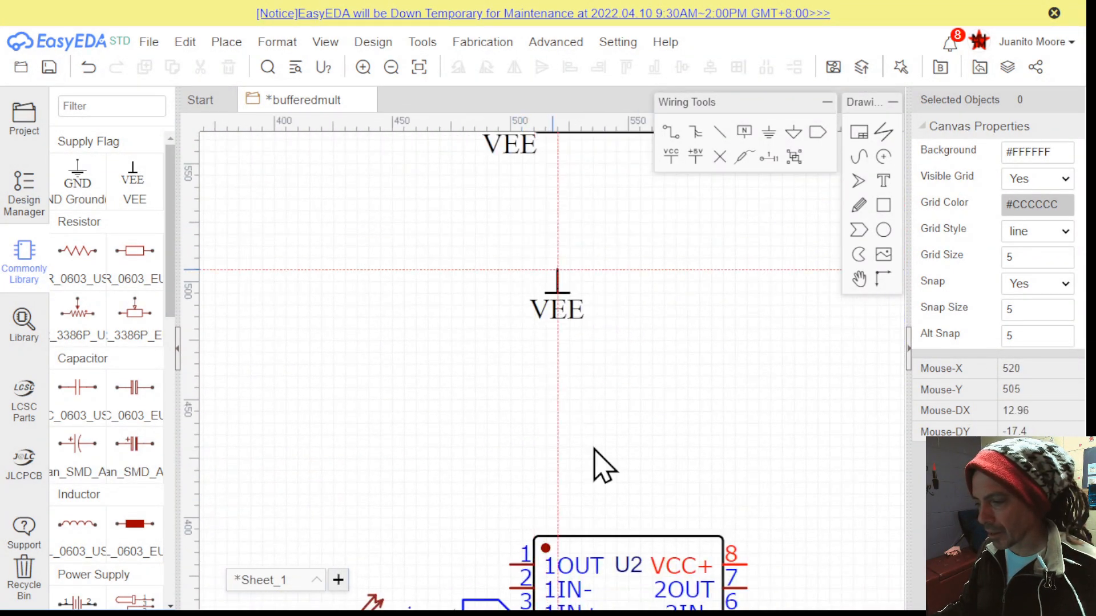
{"action": "right_click_drag", "start_coordinate": [585, 476], "coordinate": [549, 252]}
{"action": "scroll", "coordinate": [486, 448], "scroll_direction": "up", "scroll_amount": 2}
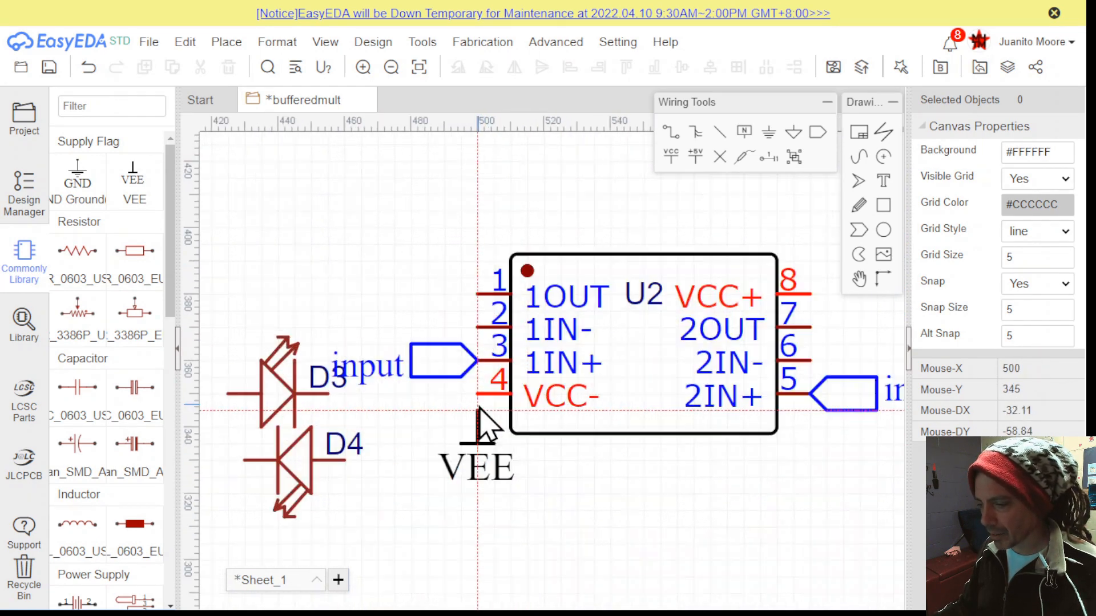
{"action": "left_click", "coordinate": [477, 393]}
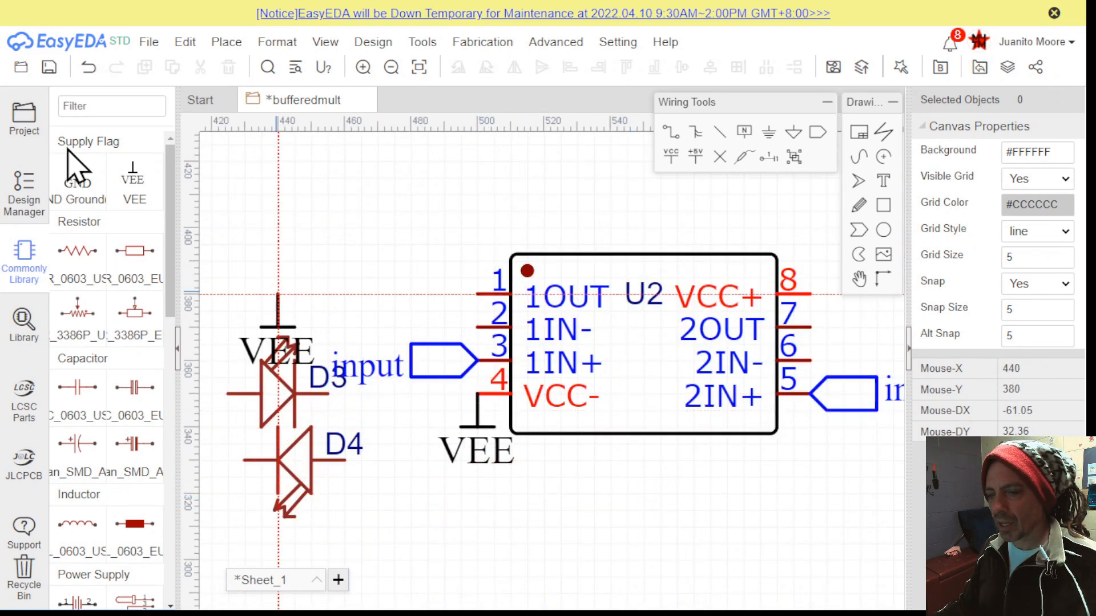
Change the supply flag type to VCC and place one on U2's VCC+ pin 8
{"action": "left_click", "coordinate": [156, 200]}
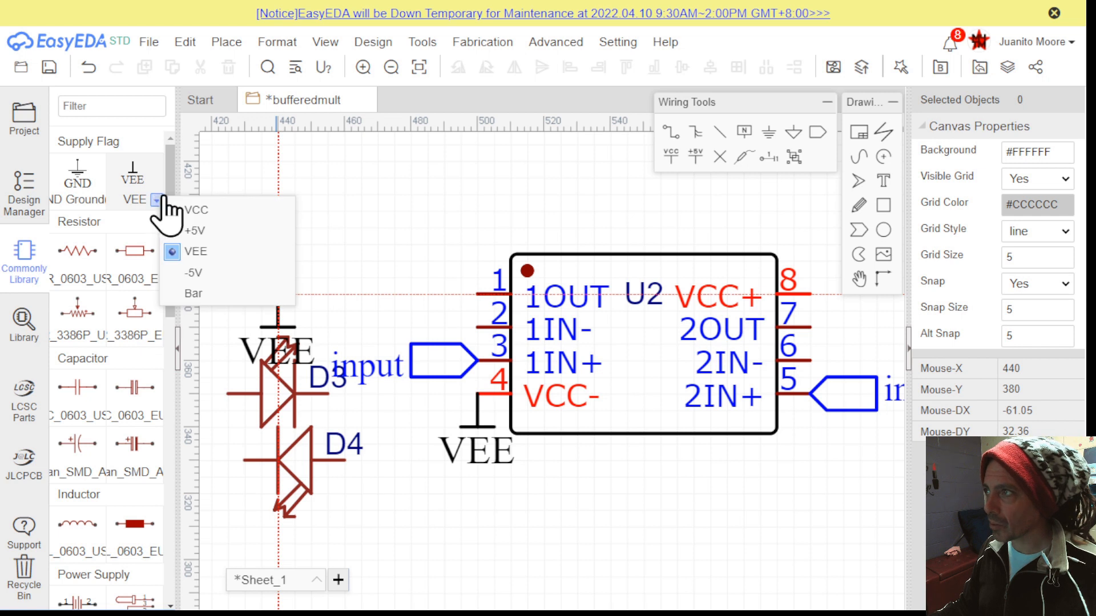
{"action": "left_click", "coordinate": [186, 211]}
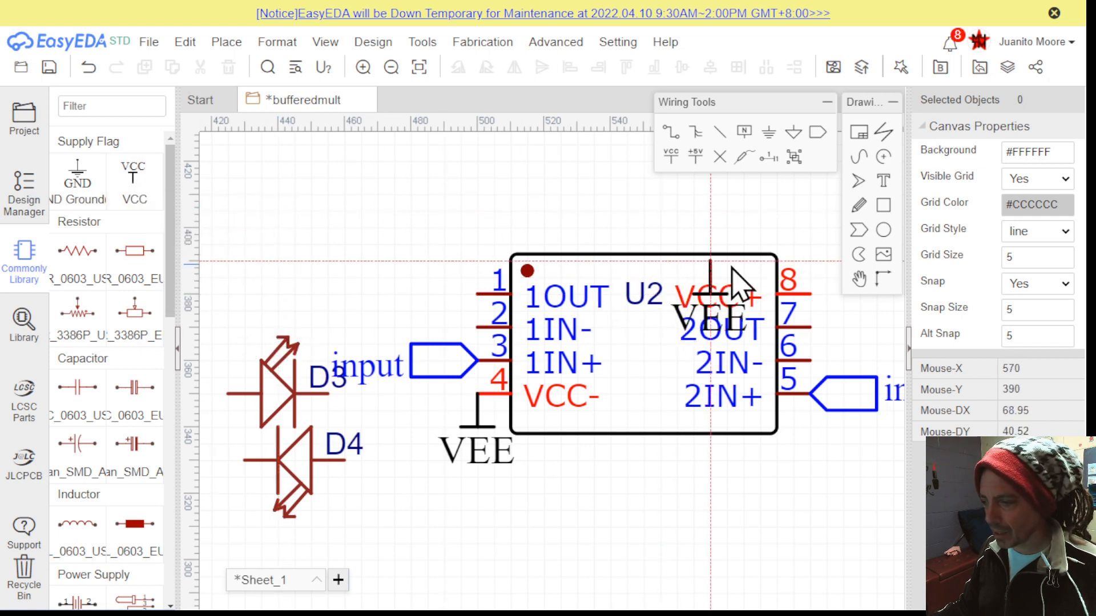
{"action": "left_click", "coordinate": [130, 188]}
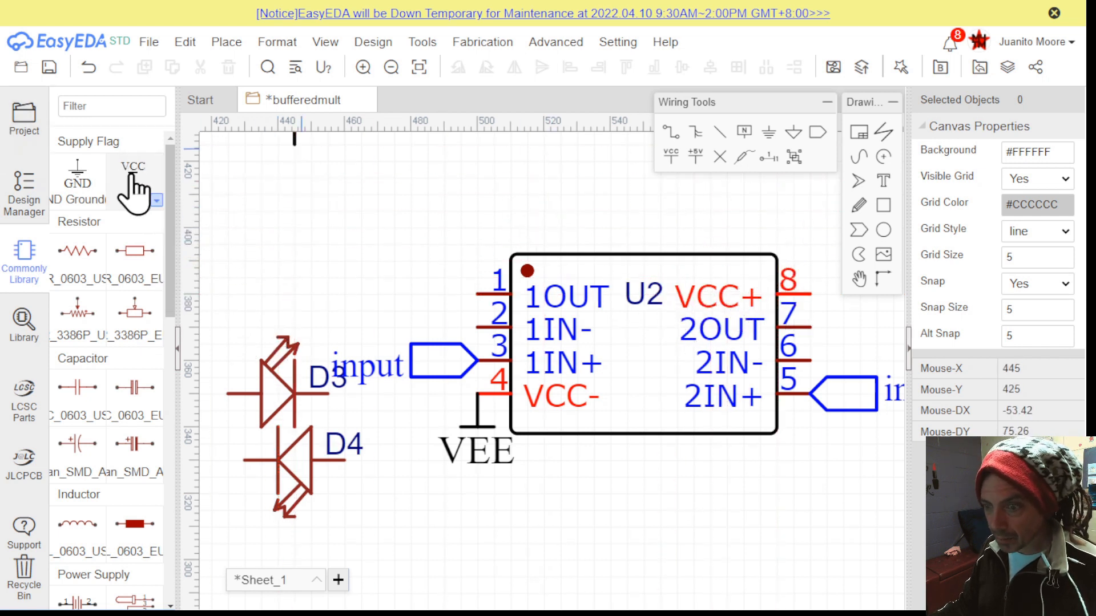
{"action": "left_click", "coordinate": [511, 247]}
{"action": "right_click_drag", "start_coordinate": [421, 249], "coordinate": [349, 274]}
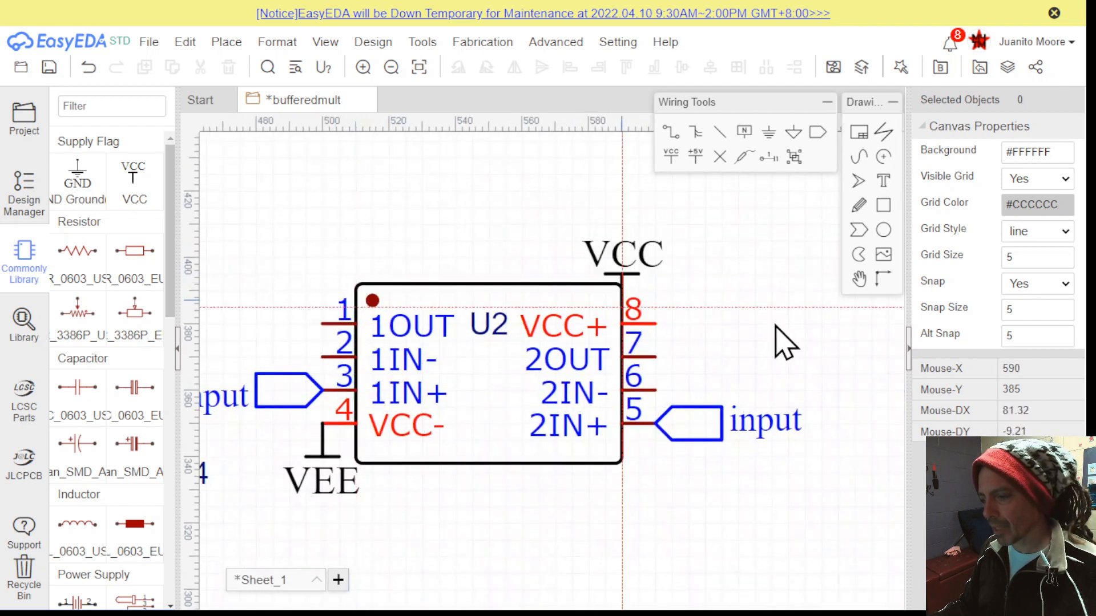
{"action": "left_click", "coordinate": [661, 321]}
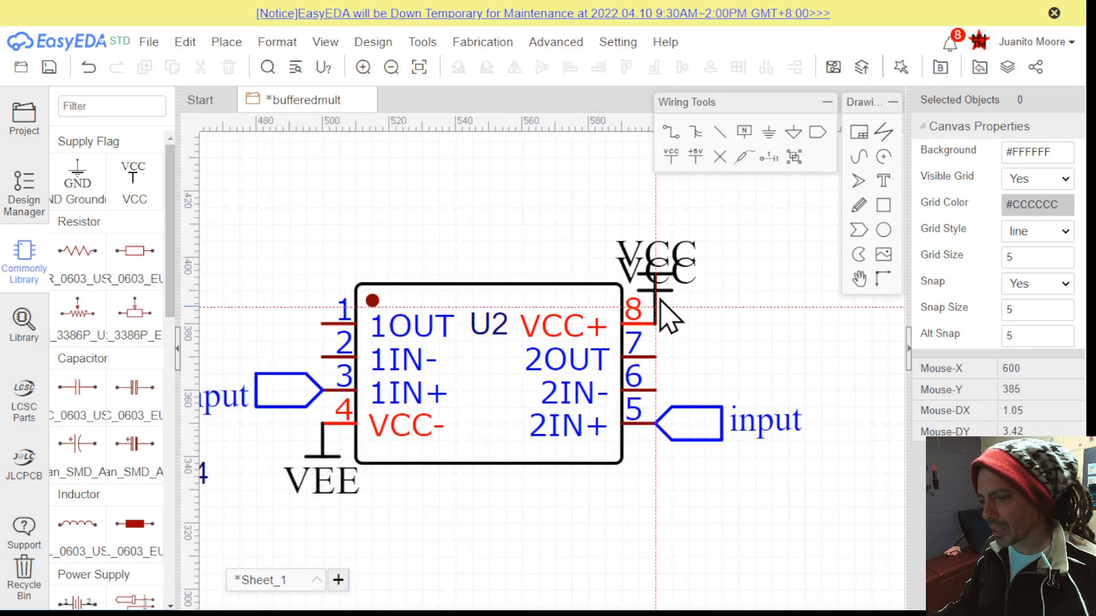
Place a VCC supply flag on U1's VCC+ pin 8
{"action": "scroll", "coordinate": [533, 237], "scroll_direction": "down", "scroll_amount": 4}
{"action": "scroll", "coordinate": [480, 331], "scroll_direction": "up", "scroll_amount": 2}
{"action": "right_click_drag", "start_coordinate": [479, 333], "coordinate": [345, 542]}
{"action": "scroll", "coordinate": [406, 269], "scroll_direction": "up", "scroll_amount": 4}
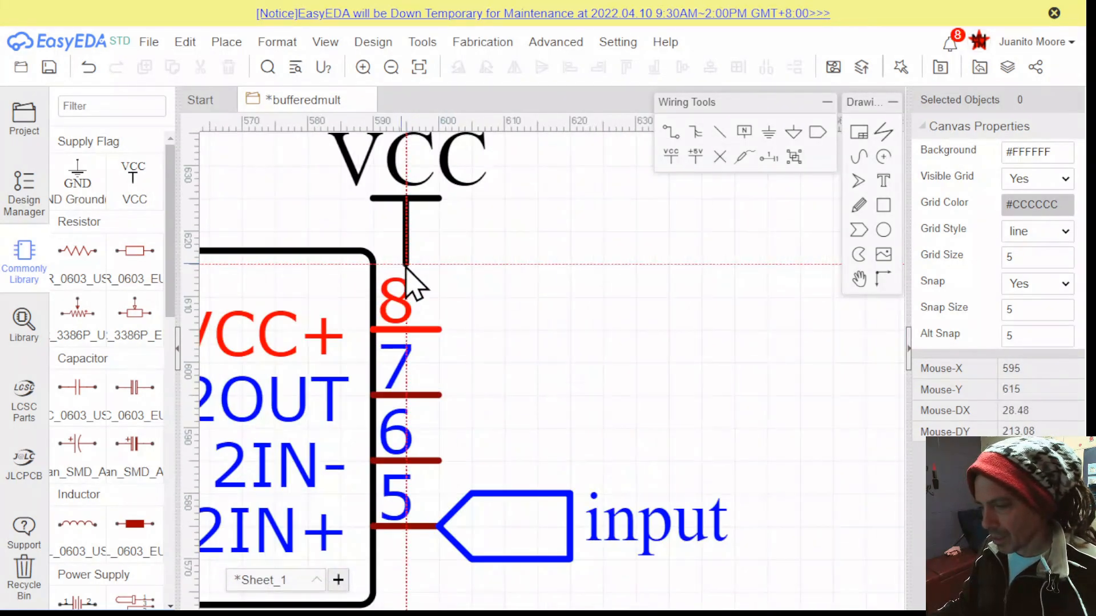
{"action": "left_click", "coordinate": [444, 328]}
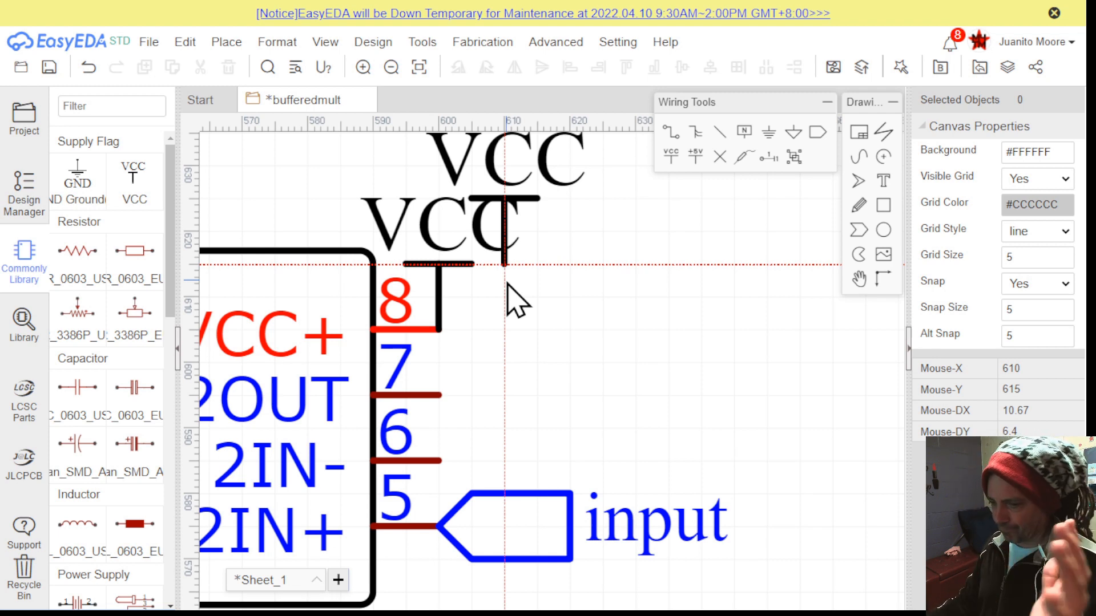
End the supply flag placement and switch to the circuit simulator to examine the op-amps' feedback loops, output resistors and LED stage
{"action": "key", "text": "Escape"}
{"action": "scroll", "coordinate": [522, 320], "scroll_direction": "down", "scroll_amount": 3}
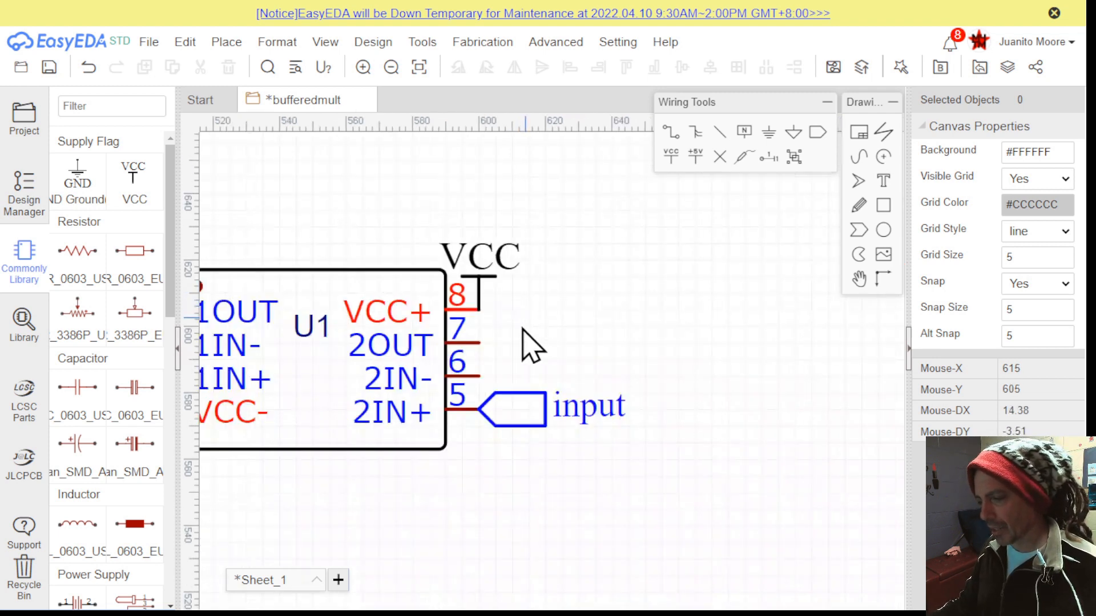
{"action": "right_click_drag", "start_coordinate": [426, 339], "coordinate": [598, 312]}
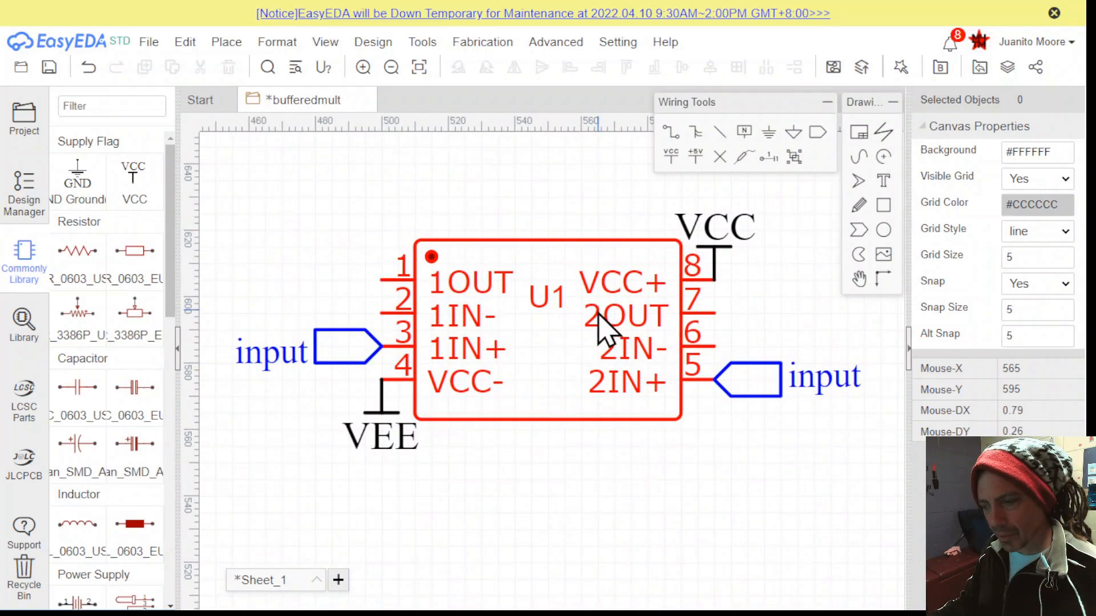
{"action": "scroll", "coordinate": [449, 316], "scroll_direction": "down", "scroll_amount": 1}
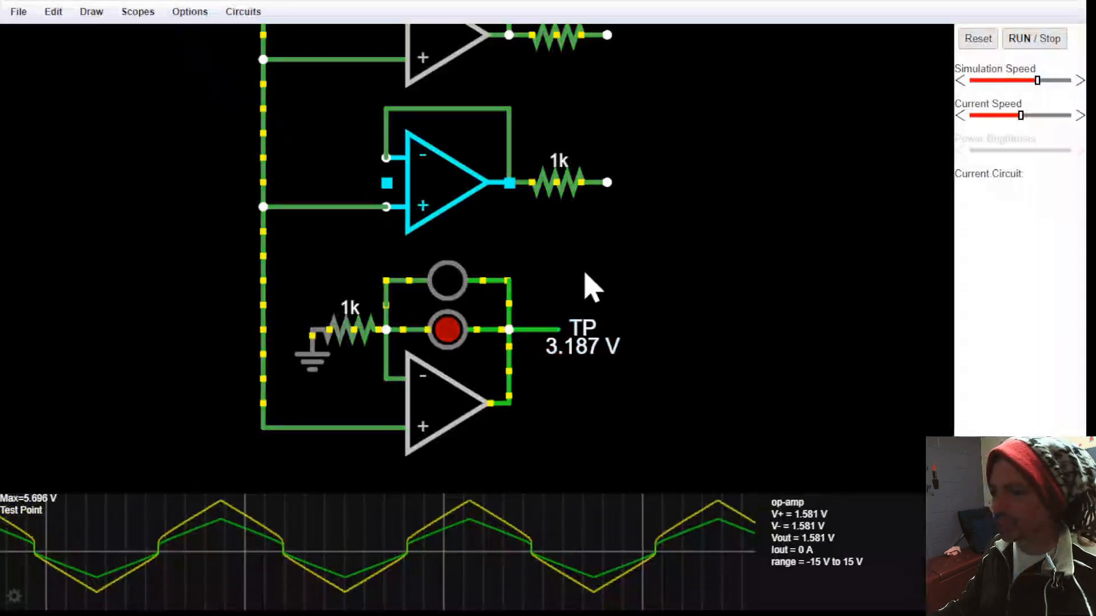
{"action": "left_click_drag", "start_coordinate": [623, 239], "coordinate": [813, 328], "text": "alt"}
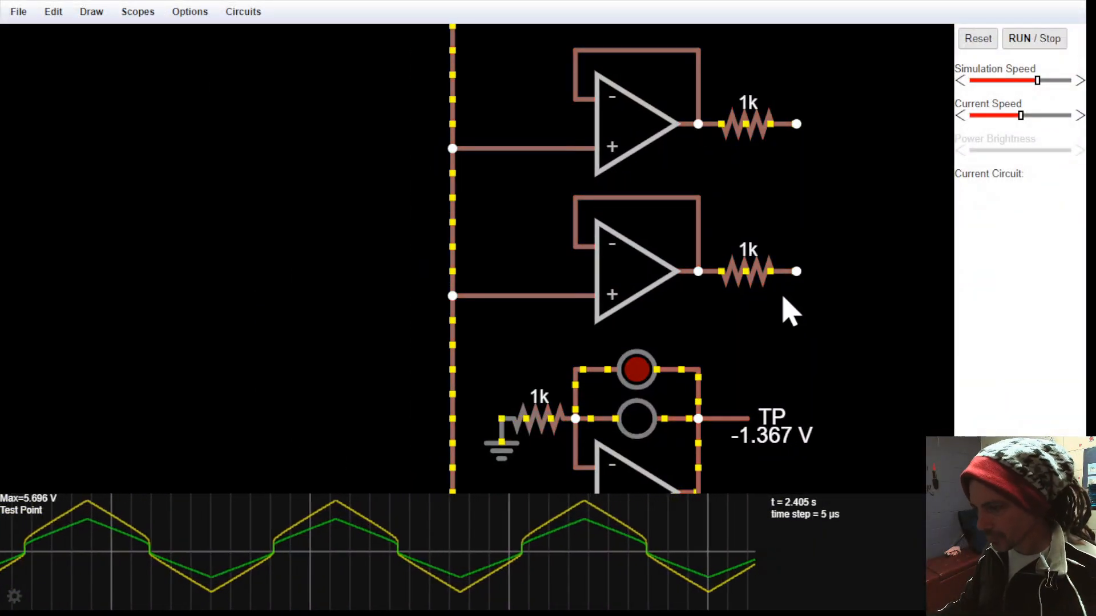
{"action": "scroll", "coordinate": [765, 300], "scroll_direction": "down", "scroll_amount": 1}
{"action": "scroll", "coordinate": [764, 291], "scroll_direction": "down", "scroll_amount": 4}
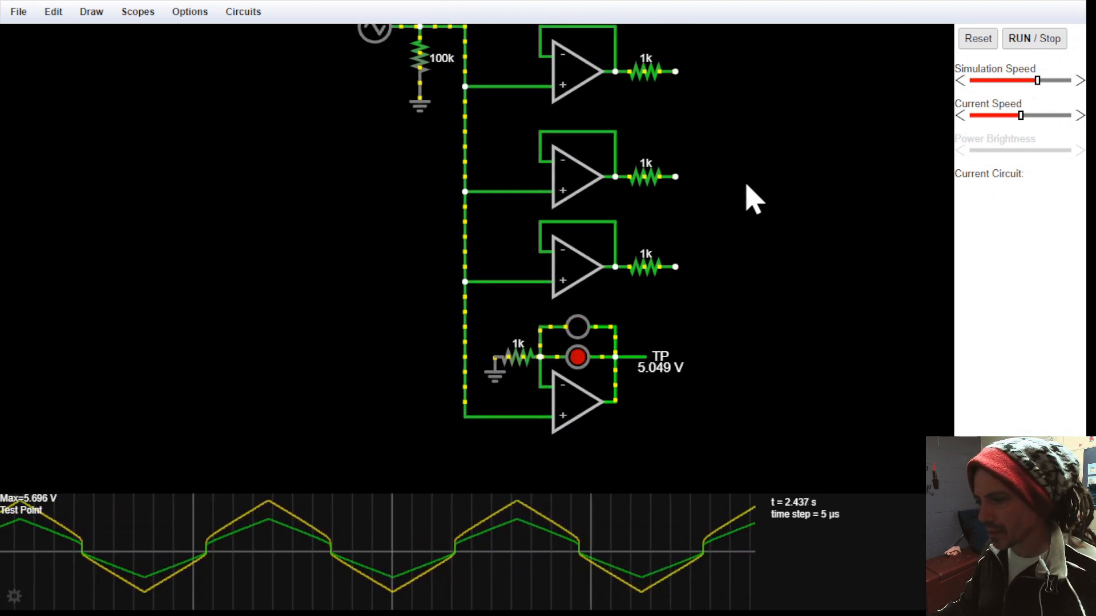
{"action": "scroll", "coordinate": [753, 199], "scroll_direction": "down", "scroll_amount": 2}
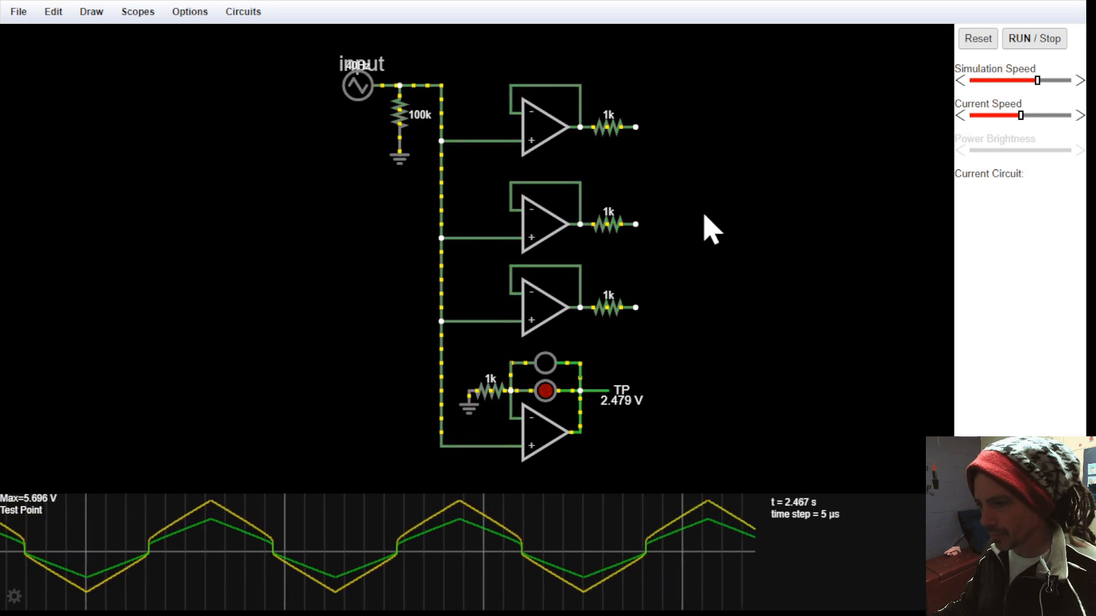
{"action": "scroll", "coordinate": [742, 211], "scroll_direction": "up", "scroll_amount": 2}
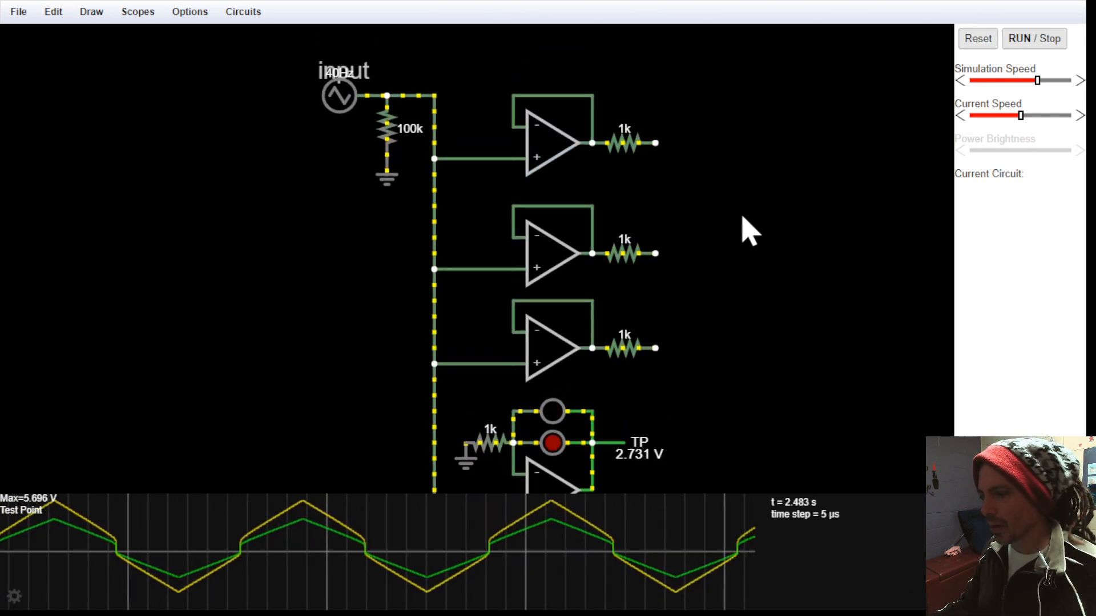
{"action": "left_click_drag", "start_coordinate": [739, 194], "coordinate": [727, 171]}
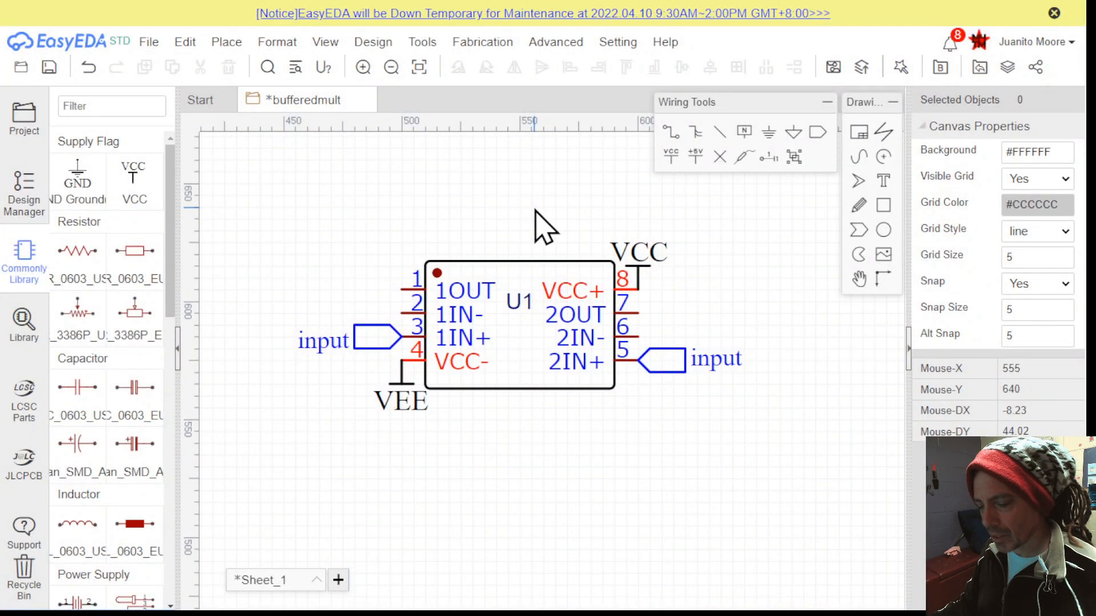
Wire U1's 1IN- pin 2 directly to its 1OUT pin 1
{"action": "key", "text": "w"}
{"action": "left_click", "coordinate": [402, 312]}
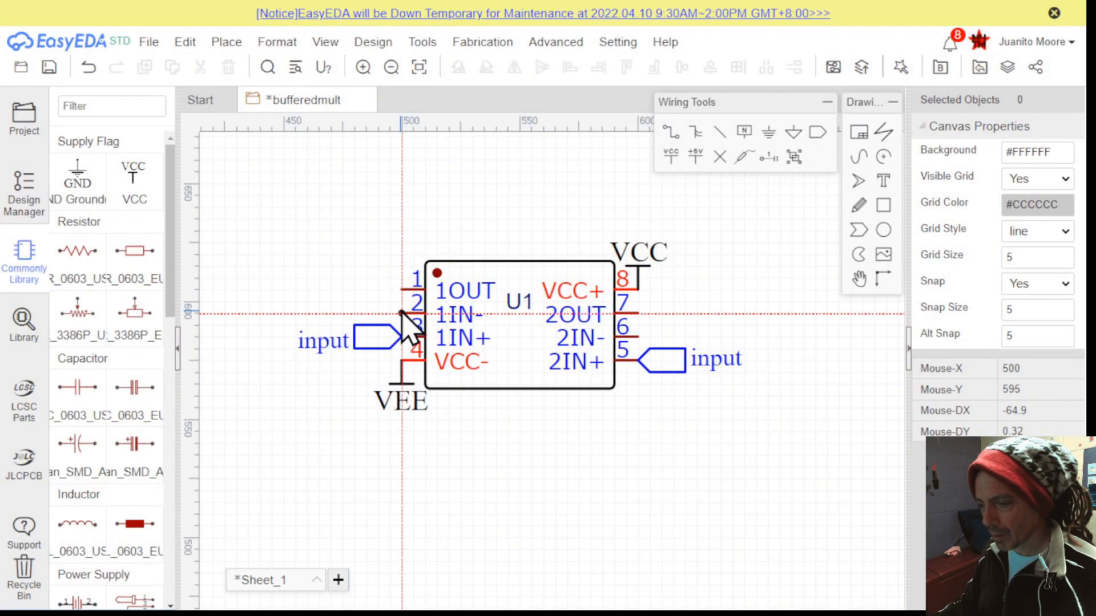
{"action": "left_click", "coordinate": [402, 290]}
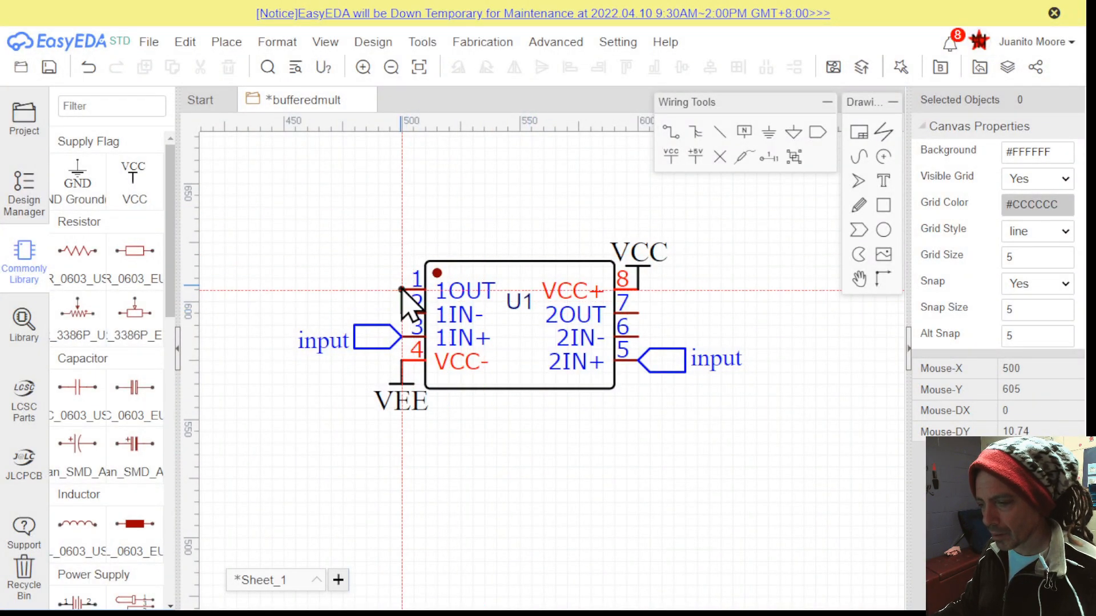
{"action": "left_click", "coordinate": [637, 314]}
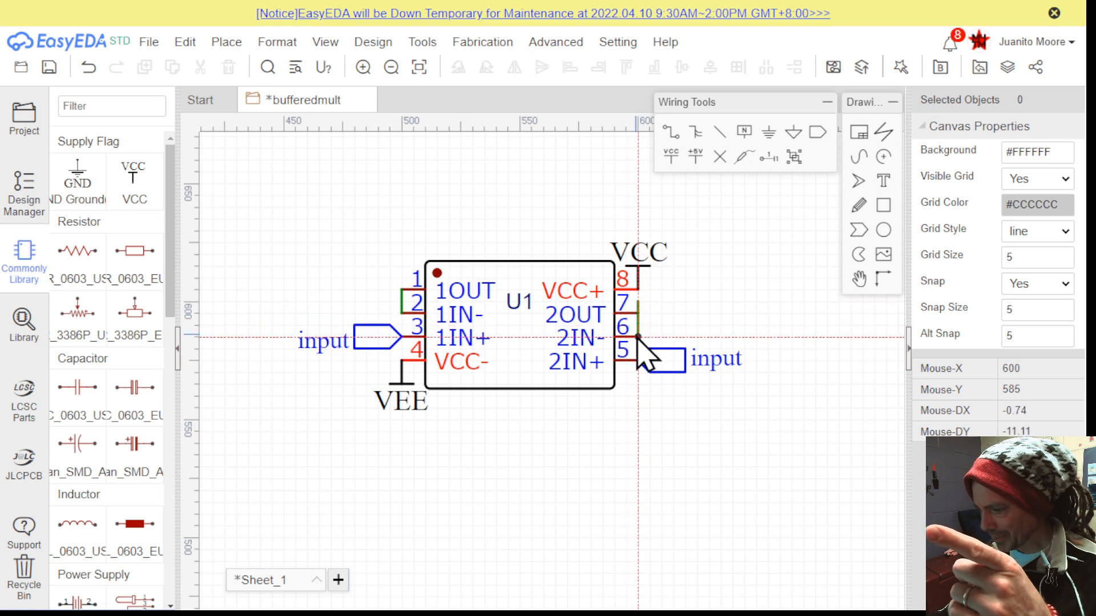
{"action": "scroll", "coordinate": [651, 329], "scroll_direction": "up", "scroll_amount": 10}
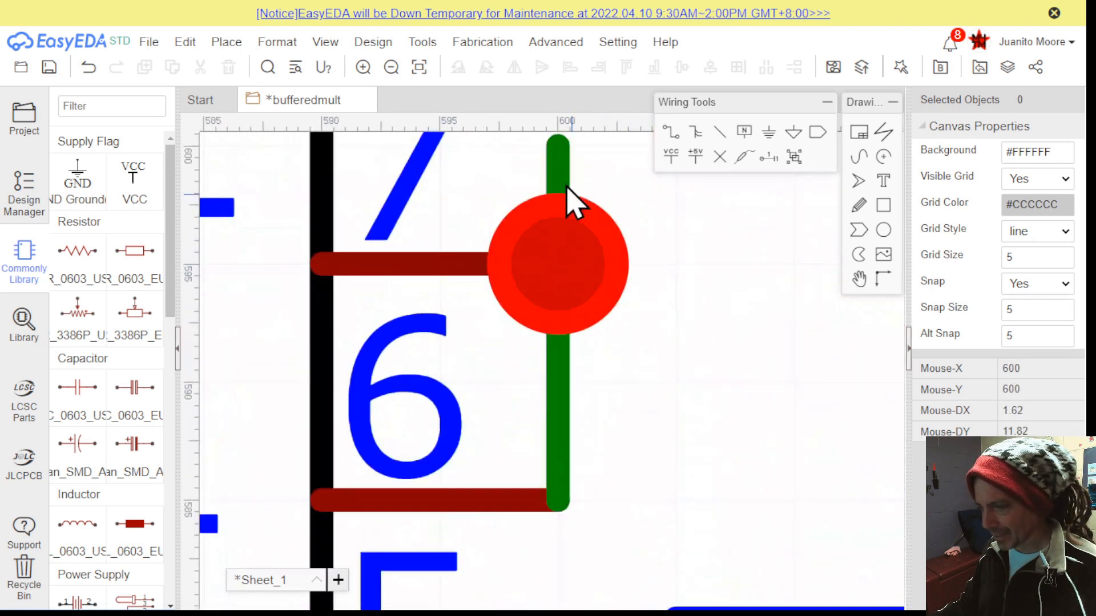
{"action": "left_click", "coordinate": [560, 183]}
{"action": "key", "text": "Delete"}
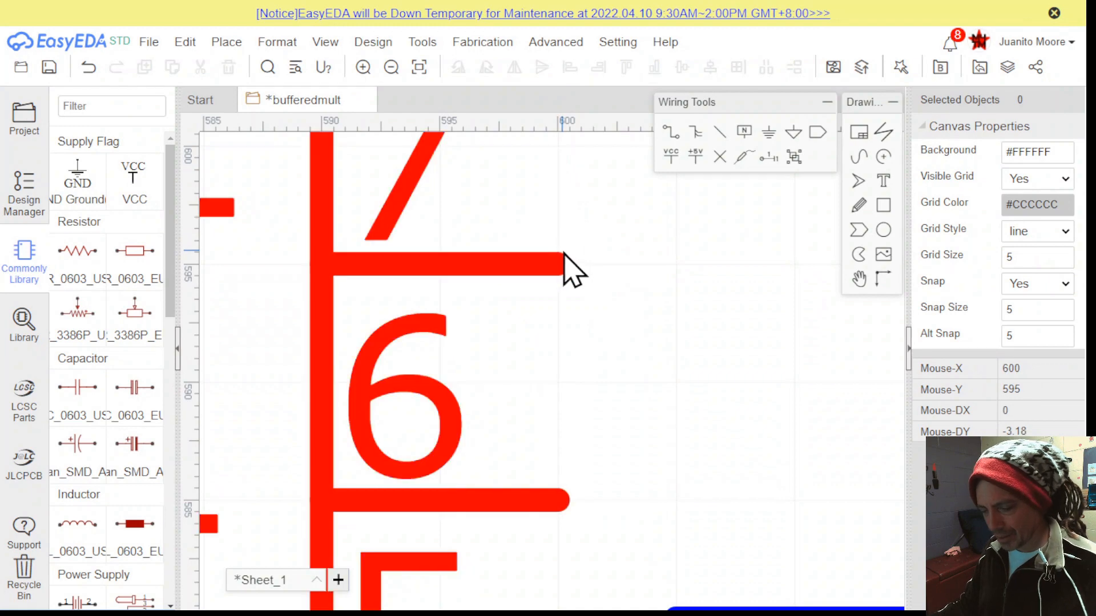
Wire 2OUT pin 7 directly to 2IN- pin 6 on both U1 and U2
{"action": "left_click", "coordinate": [571, 263]}
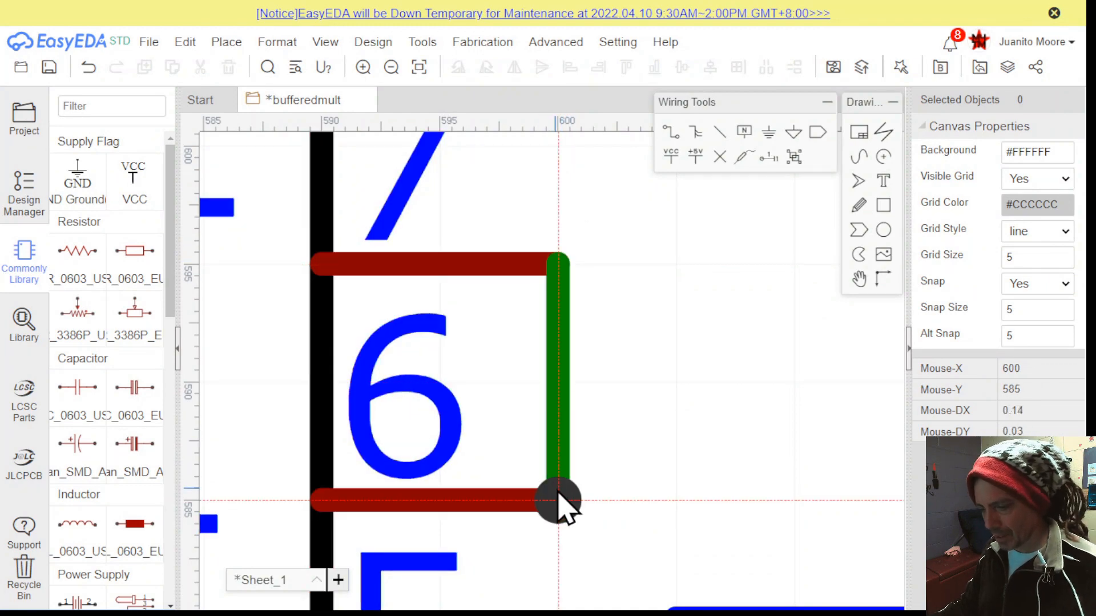
{"action": "left_click", "coordinate": [560, 500]}
{"action": "scroll", "coordinate": [559, 500], "scroll_direction": "down", "scroll_amount": 8}
{"action": "right_click_drag", "start_coordinate": [580, 490], "coordinate": [553, 308]}
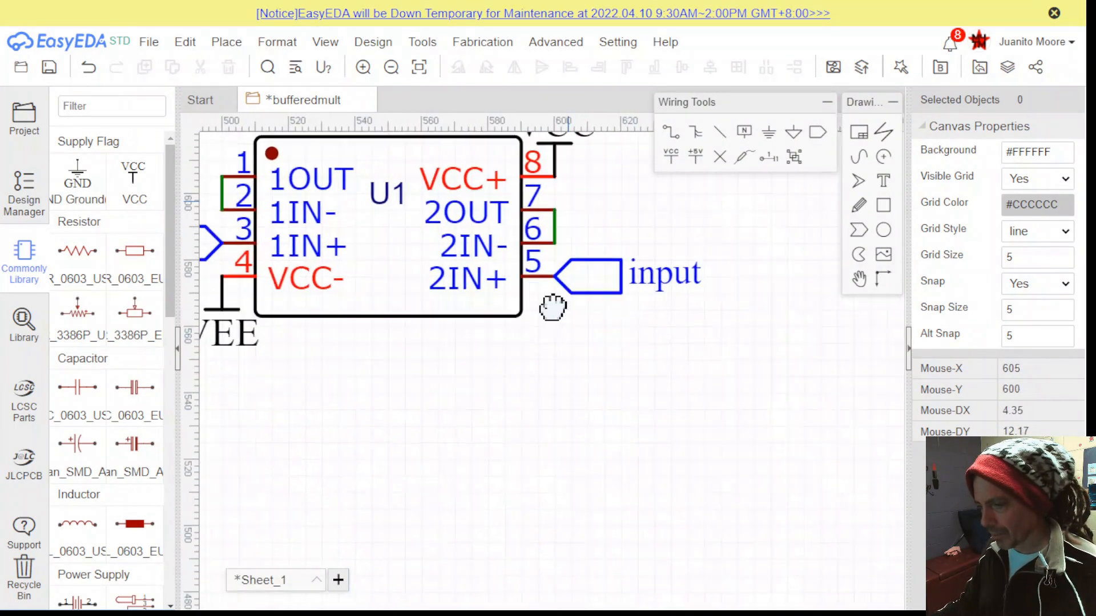
{"action": "scroll", "coordinate": [538, 465], "scroll_direction": "down", "scroll_amount": 4}
{"action": "right_click_drag", "start_coordinate": [538, 464], "coordinate": [513, 306]}
{"action": "right_click_drag", "start_coordinate": [507, 542], "coordinate": [502, 436]}
{"action": "scroll", "coordinate": [502, 435], "scroll_direction": "up", "scroll_amount": 5}
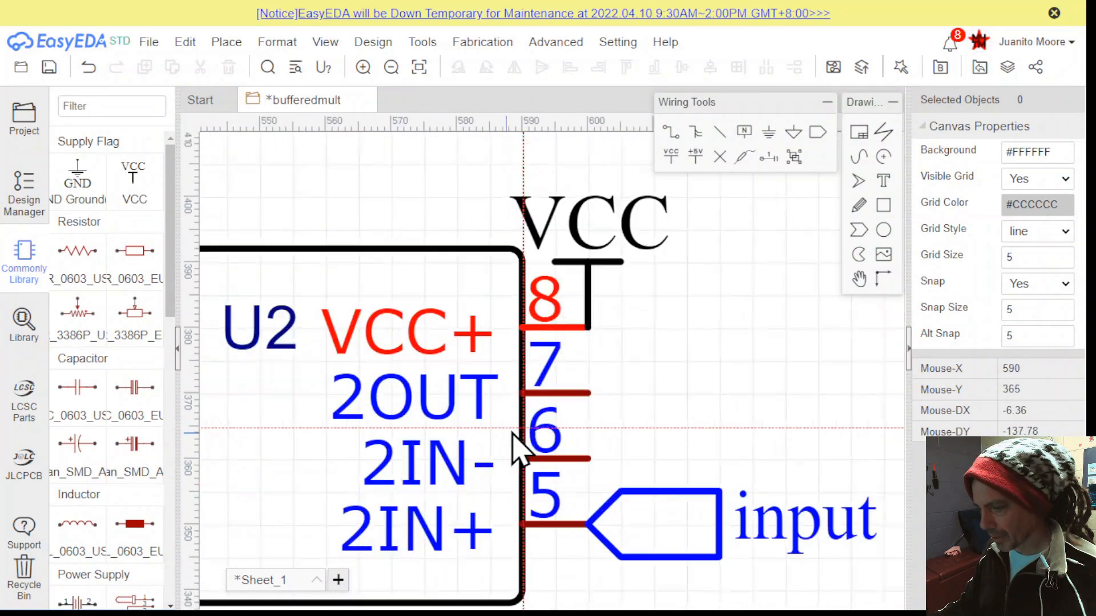
{"action": "left_click", "coordinate": [588, 392]}
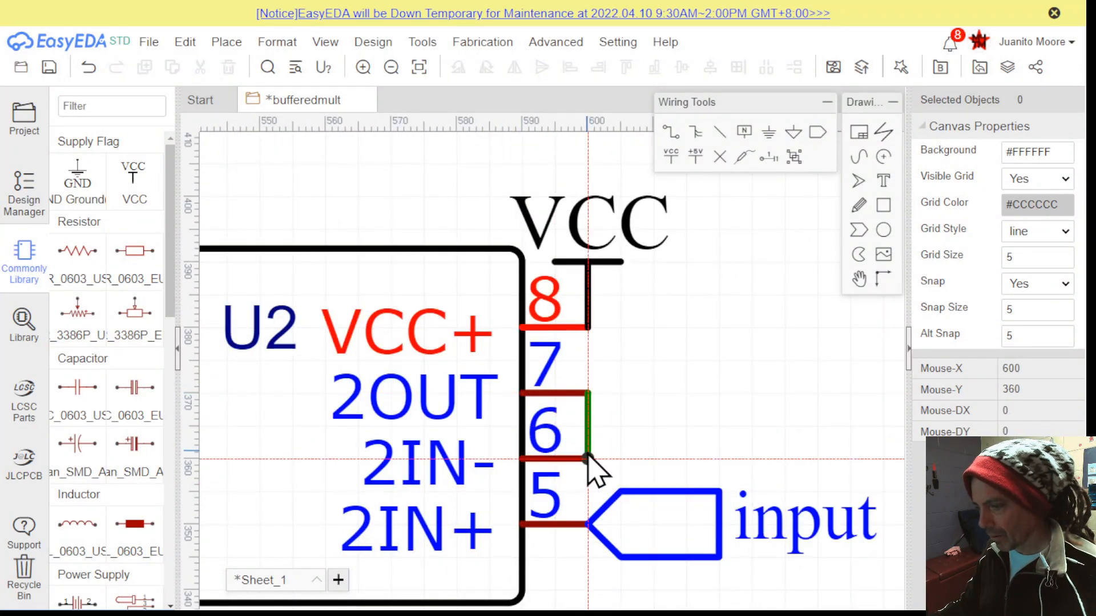
{"action": "left_click", "coordinate": [588, 458]}
Duplicate the 1 kΩ resistor R4, rotate the copy to vertical and place its upper end on D4's right terminal
{"action": "scroll", "coordinate": [648, 386], "scroll_direction": "down", "scroll_amount": 4}
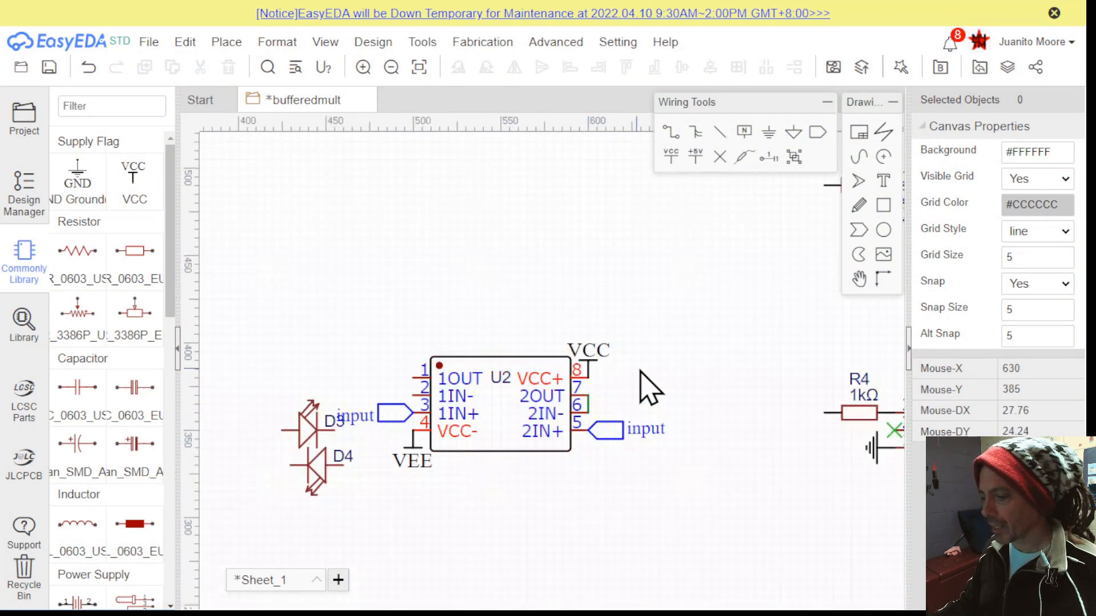
{"action": "right_click_drag", "start_coordinate": [647, 386], "coordinate": [562, 360]}
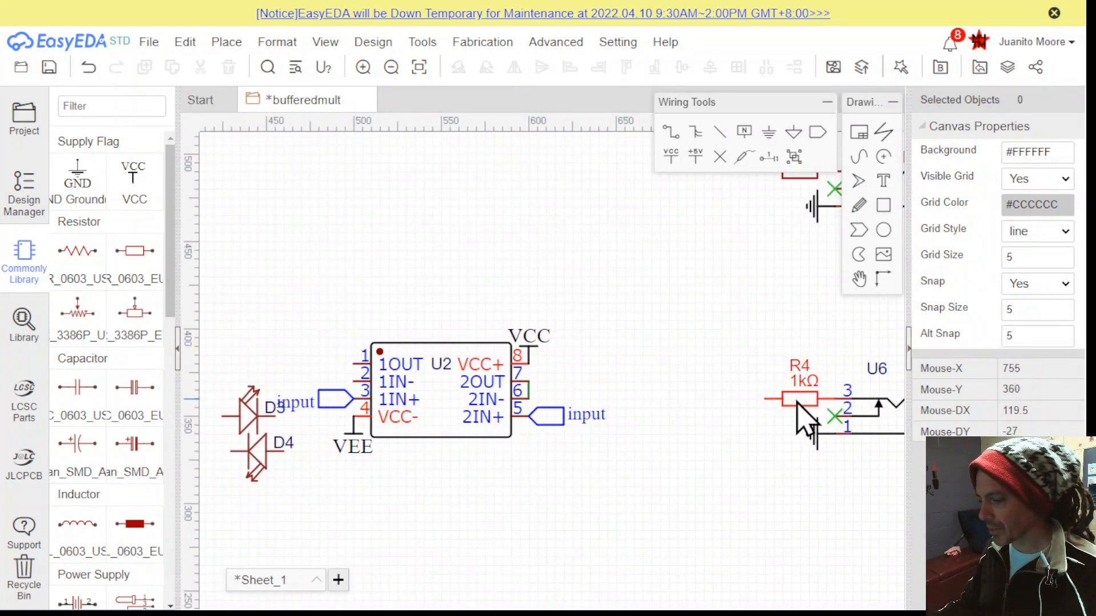
{"action": "left_click", "coordinate": [798, 402]}
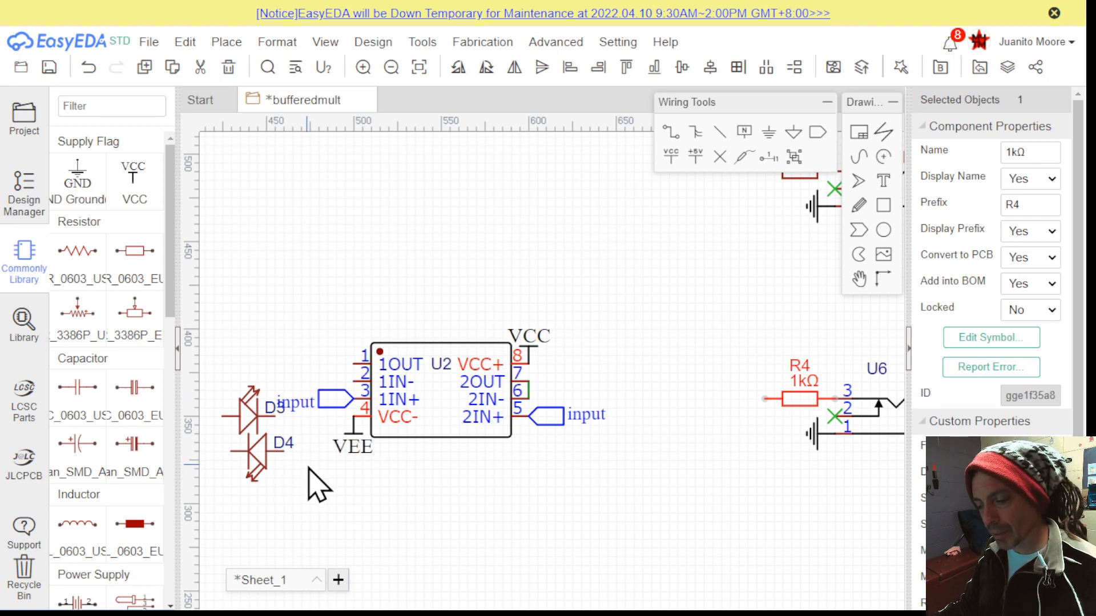
{"action": "key", "text": "ctrl+c"}
{"action": "key", "text": "ctrl+v"}
{"action": "key", "text": "space"}
{"action": "scroll", "coordinate": [315, 503], "scroll_direction": "up", "scroll_amount": 2}
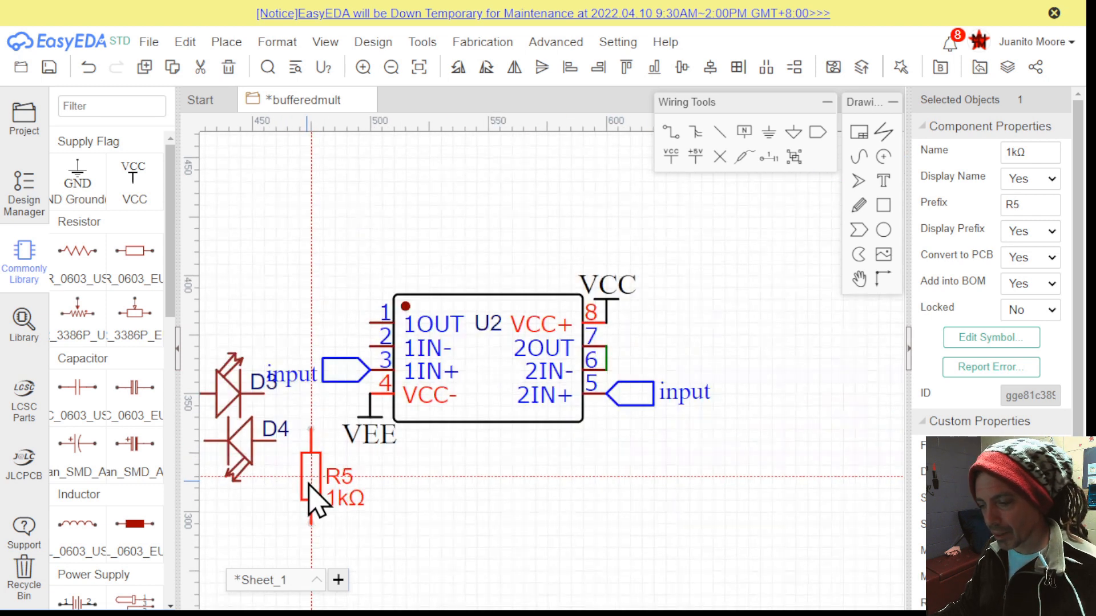
{"action": "scroll", "coordinate": [309, 485], "scroll_direction": "up", "scroll_amount": 2}
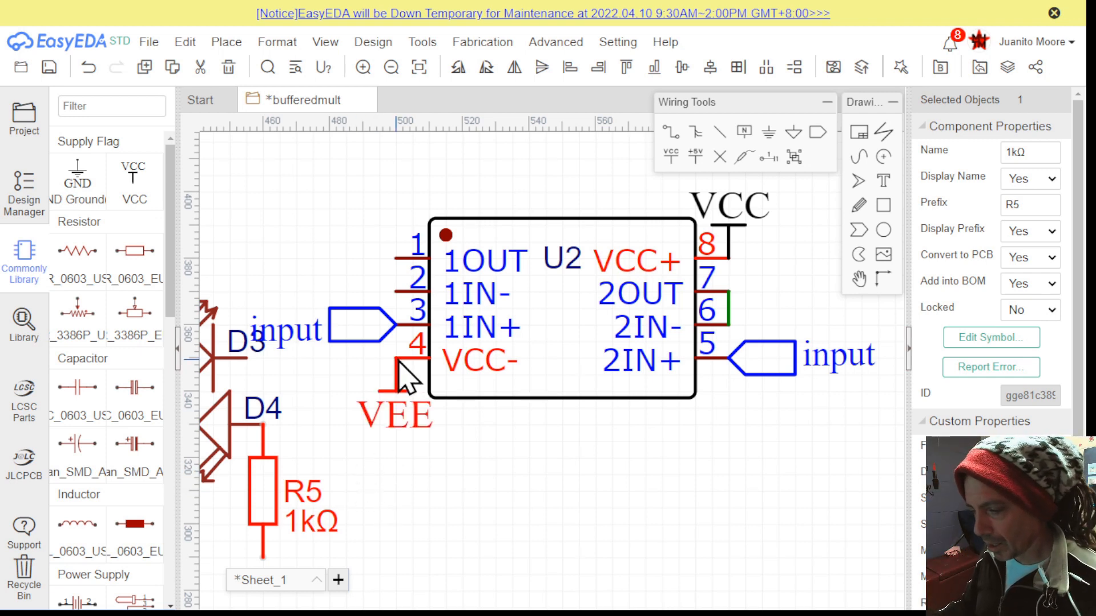
Move the input label below its net port at U2's pin 3 and D4's label to the lower left of its LED symbol
{"action": "left_click_drag", "start_coordinate": [294, 355], "coordinate": [357, 378]}
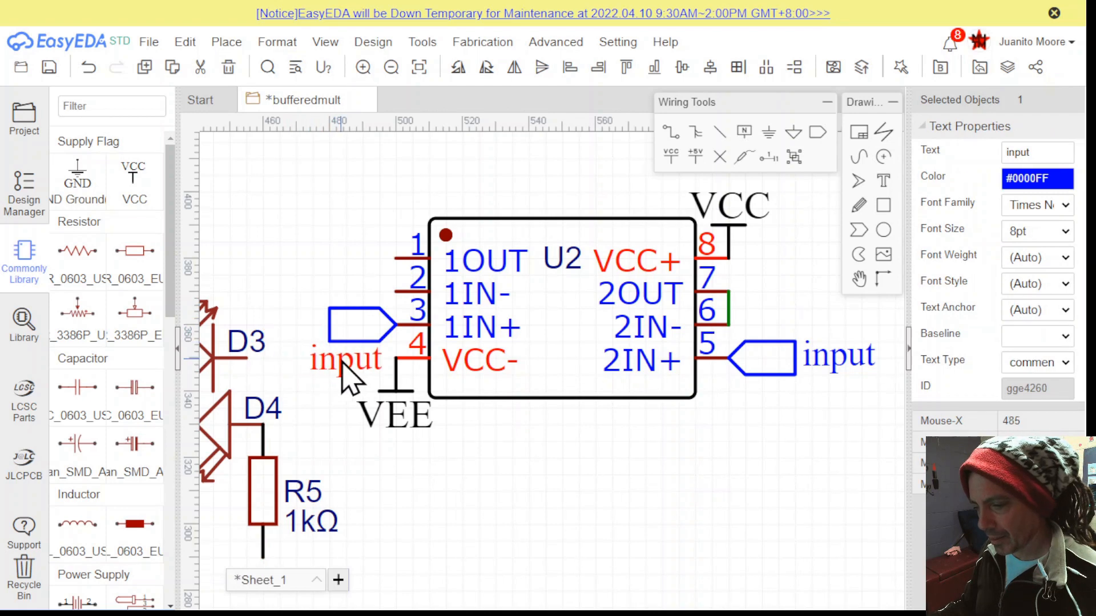
{"action": "left_click_drag", "start_coordinate": [253, 404], "coordinate": [236, 434]}
{"action": "left_click_drag", "start_coordinate": [243, 389], "coordinate": [273, 405]}
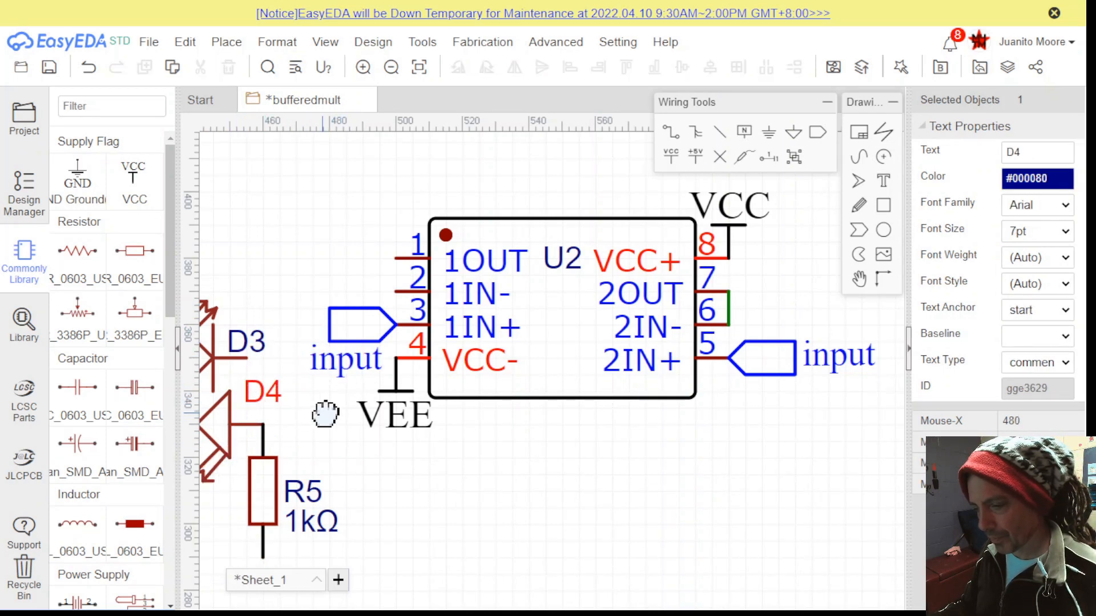
{"action": "right_click_drag", "start_coordinate": [326, 414], "coordinate": [481, 381]}
{"action": "left_click_drag", "start_coordinate": [432, 346], "coordinate": [314, 407]}
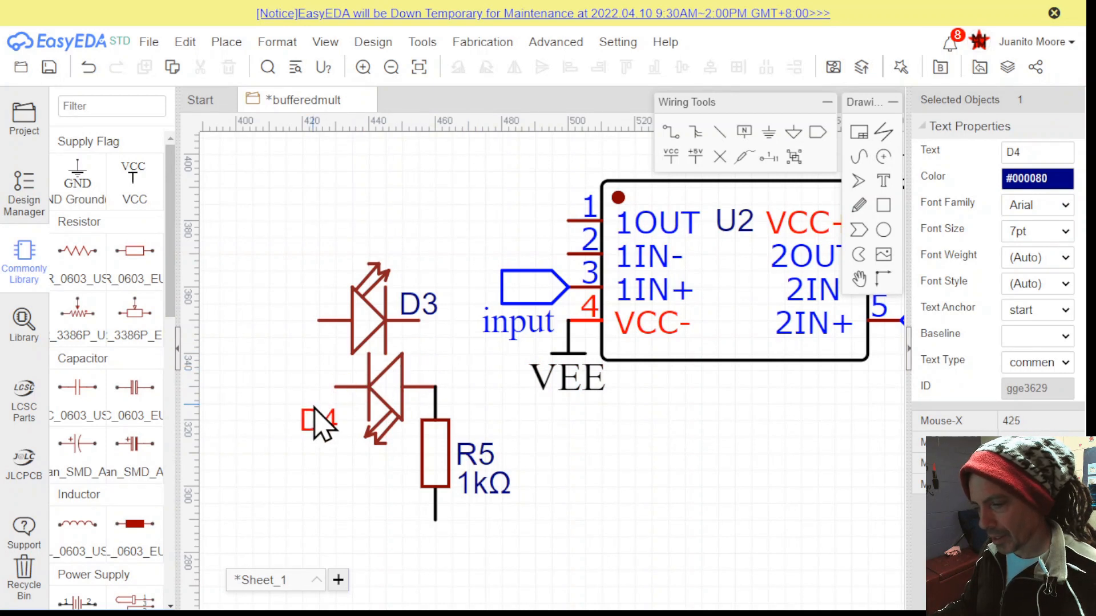
Place a GND ground flag on the lower end of resistor R5
{"action": "left_click", "coordinate": [81, 181]}
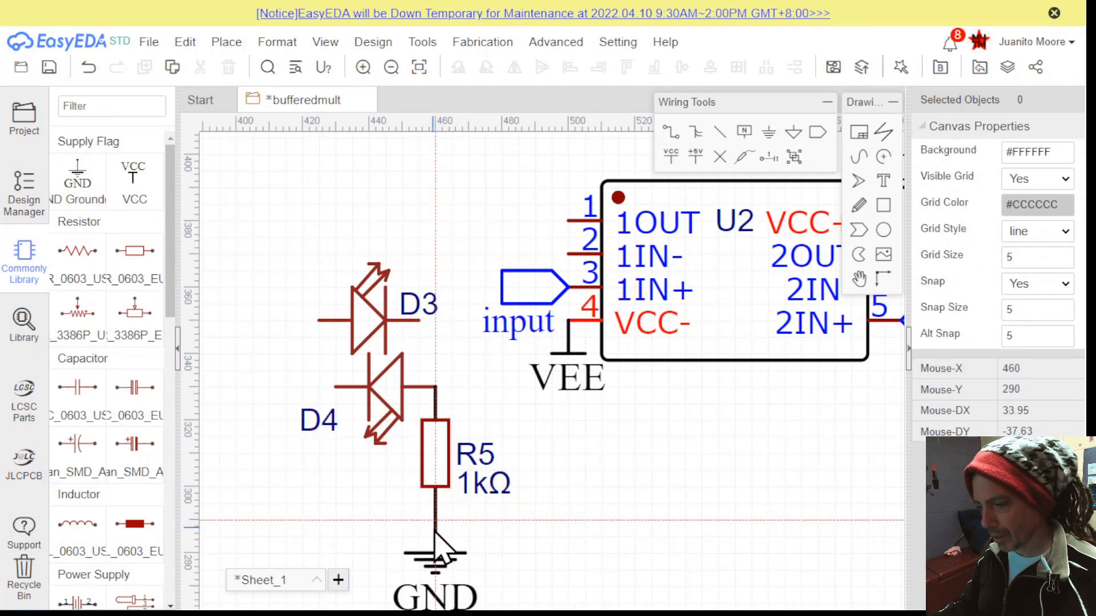
{"action": "left_click", "coordinate": [438, 530]}
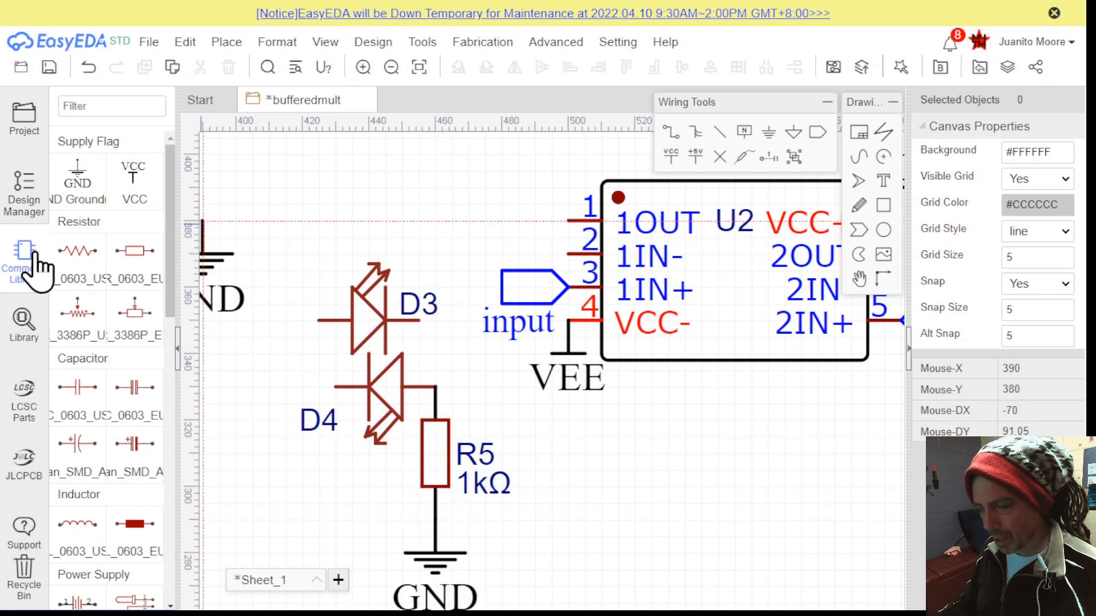
{"action": "key", "text": "Escape"}
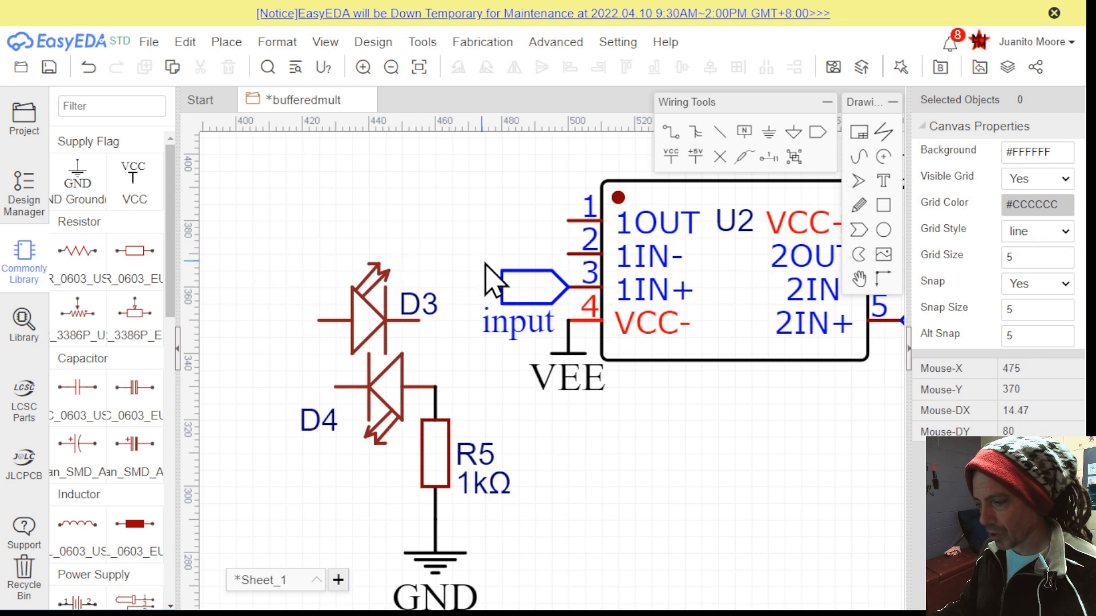
Wire D4's left terminal past D3's left terminal and up to U2's 1OUT pin 1
{"action": "key", "text": "w"}
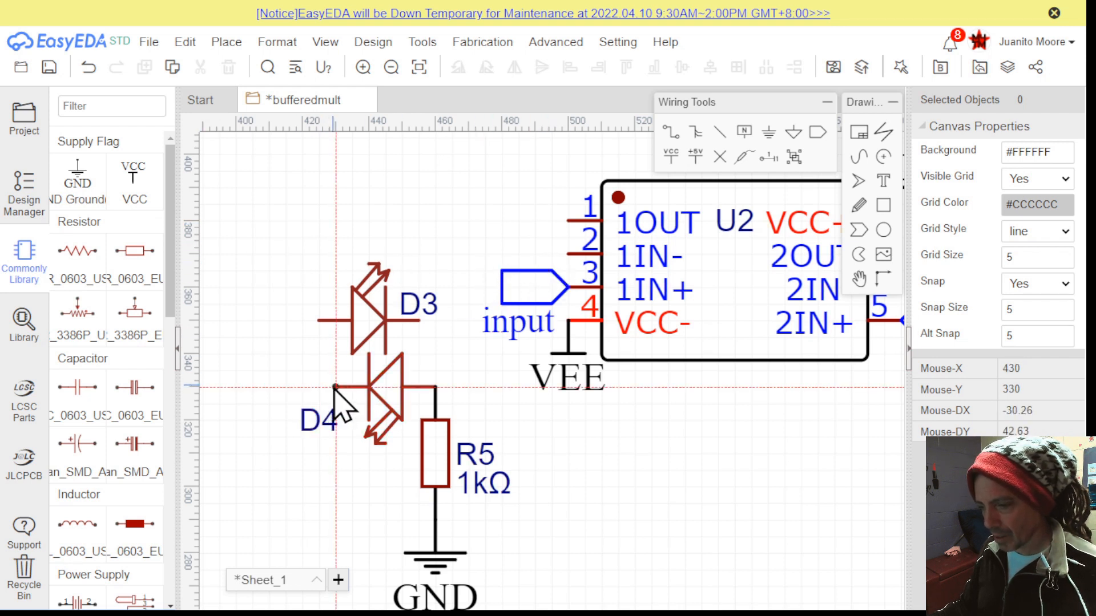
{"action": "left_click", "coordinate": [336, 387]}
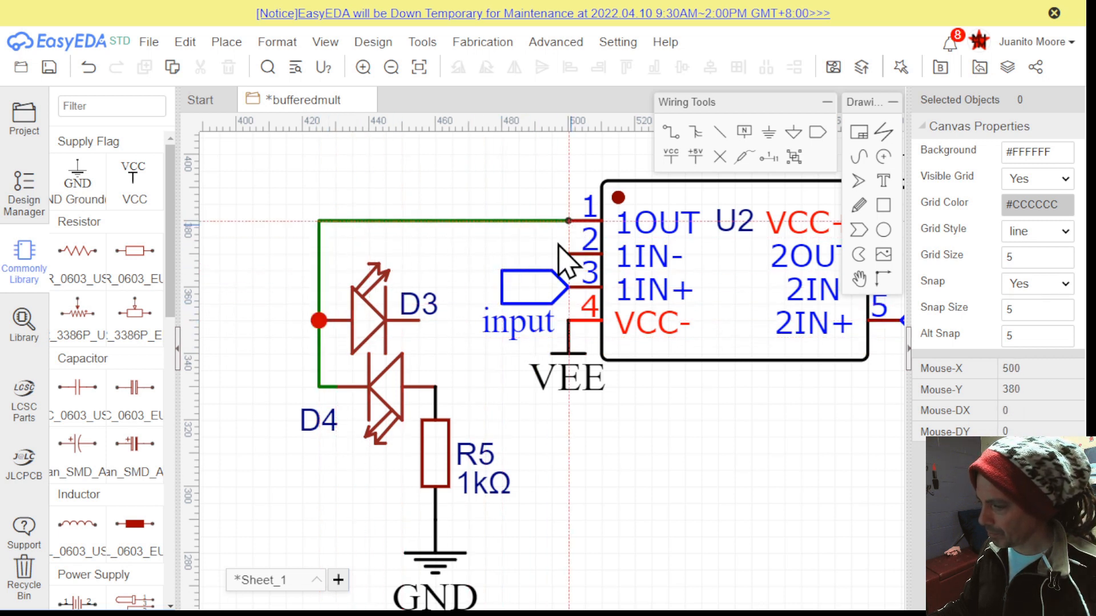
{"action": "left_click", "coordinate": [565, 226]}
Wire D3's right terminal to the junction of D4 and R5, and connect U2's 1IN- pin 2 to that wire
{"action": "left_click", "coordinate": [435, 387]}
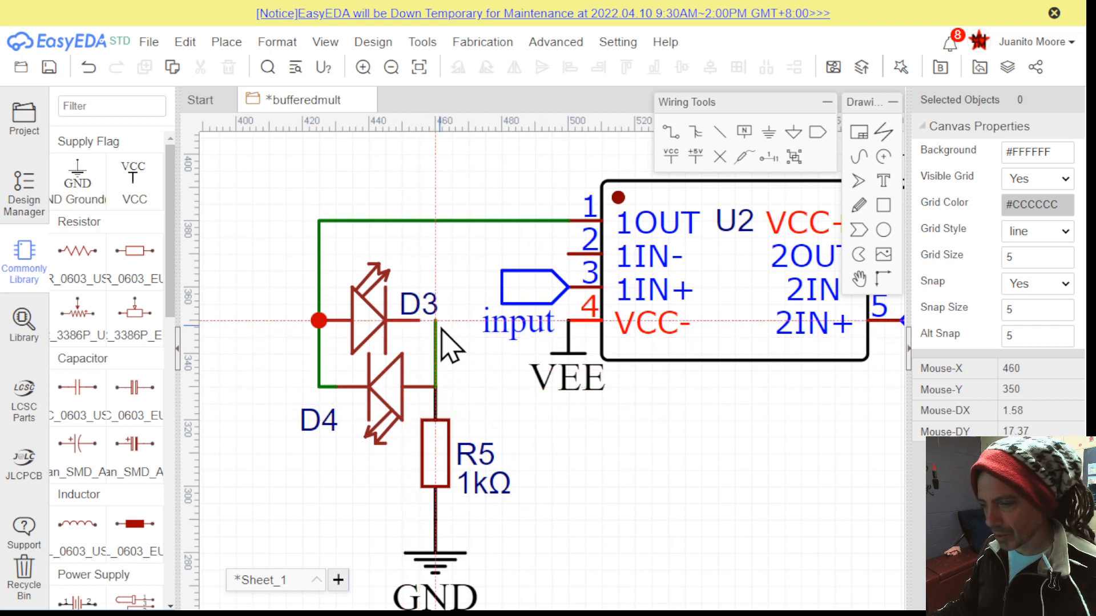
{"action": "left_click", "coordinate": [439, 326]}
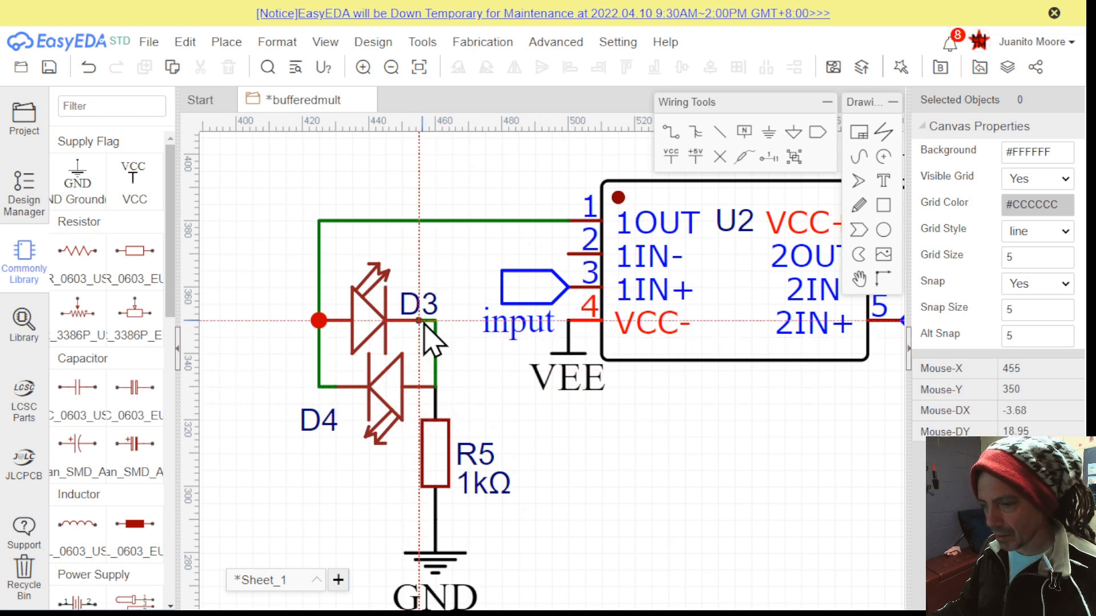
{"action": "left_click", "coordinate": [569, 254]}
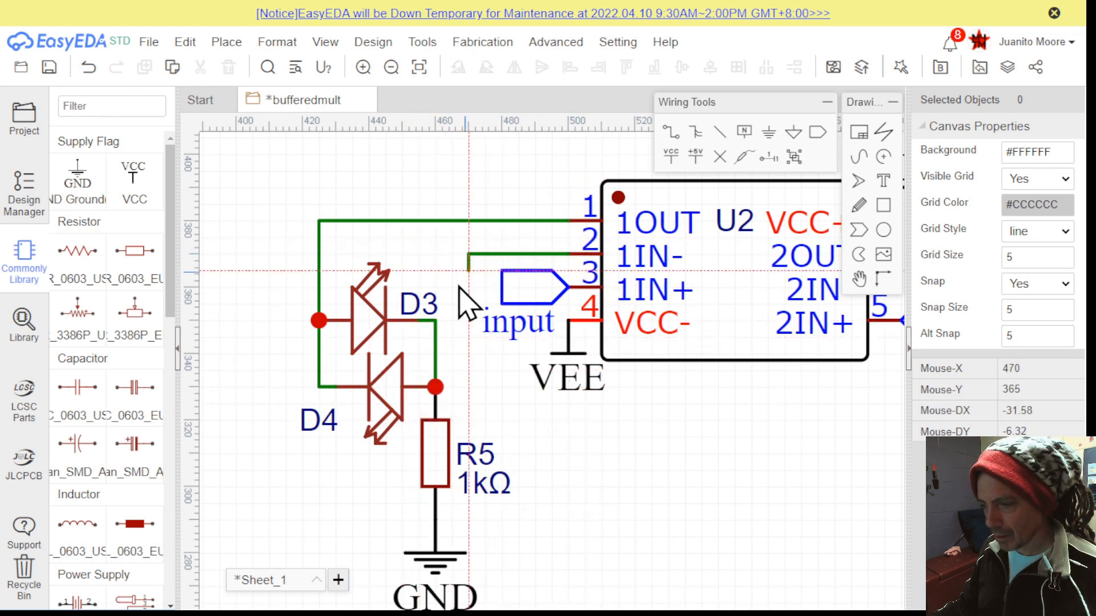
{"action": "left_click", "coordinate": [437, 323]}
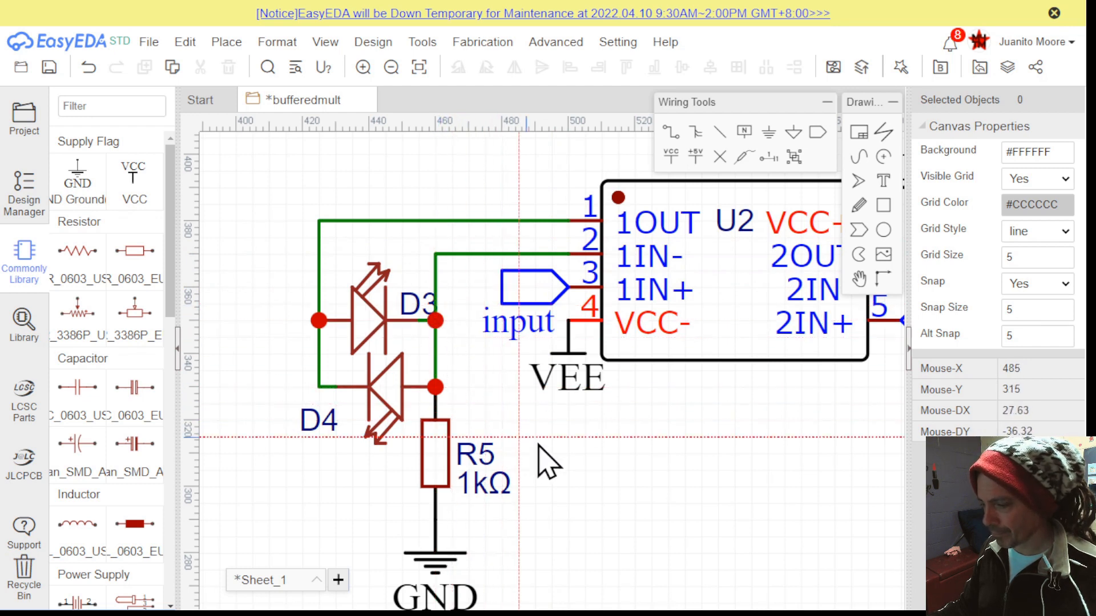
{"action": "scroll", "coordinate": [595, 469], "scroll_direction": "down", "scroll_amount": 1}
{"action": "right_click_drag", "start_coordinate": [607, 469], "coordinate": [570, 440]}
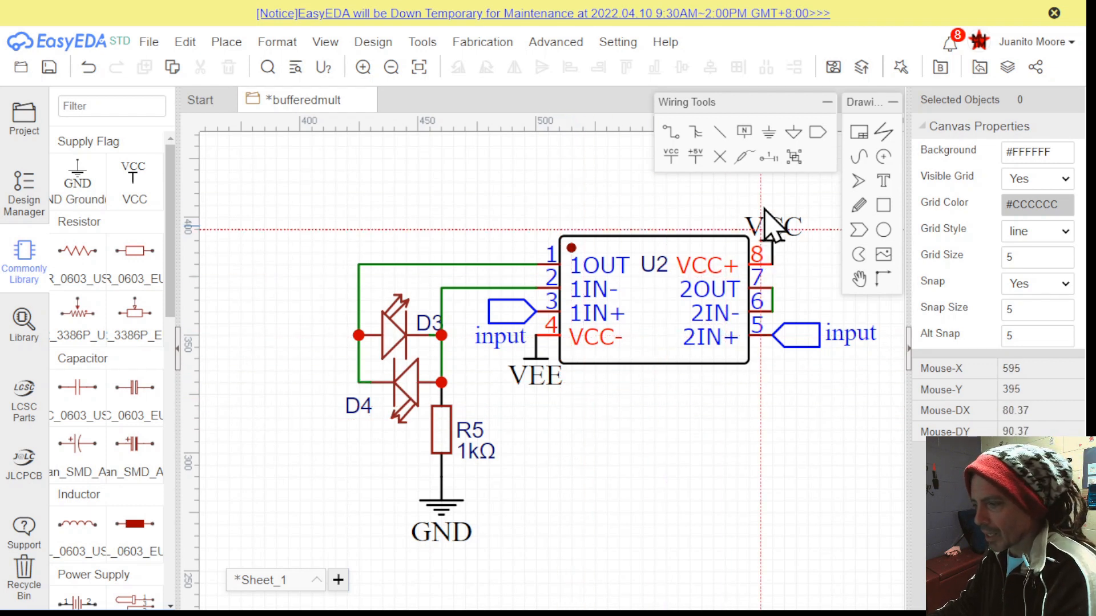
Place a net port on U1's 1OUT pin 1, pointing toward the pin
{"action": "left_click", "coordinate": [816, 135]}
{"action": "key", "text": "space"}
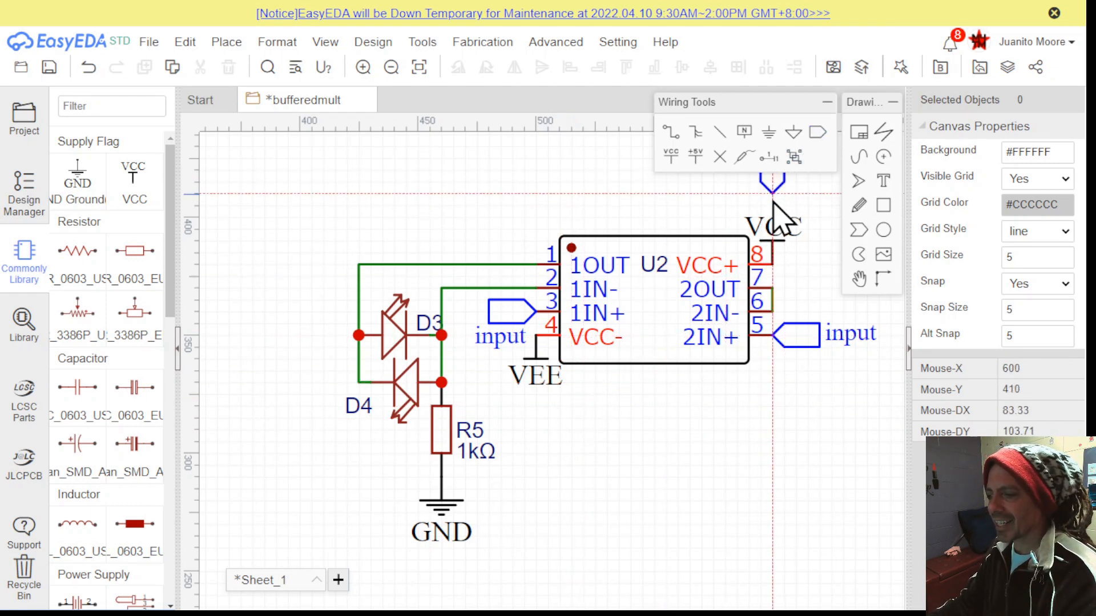
{"action": "right_click_drag", "start_coordinate": [618, 224], "coordinate": [514, 419]}
{"action": "scroll", "coordinate": [512, 412], "scroll_direction": "down", "scroll_amount": 3}
{"action": "right_click_drag", "start_coordinate": [561, 320], "coordinate": [550, 382]}
{"action": "scroll", "coordinate": [429, 285], "scroll_direction": "up", "scroll_amount": 2}
{"action": "scroll", "coordinate": [457, 308], "scroll_direction": "up", "scroll_amount": 2}
{"action": "key", "text": "space"}
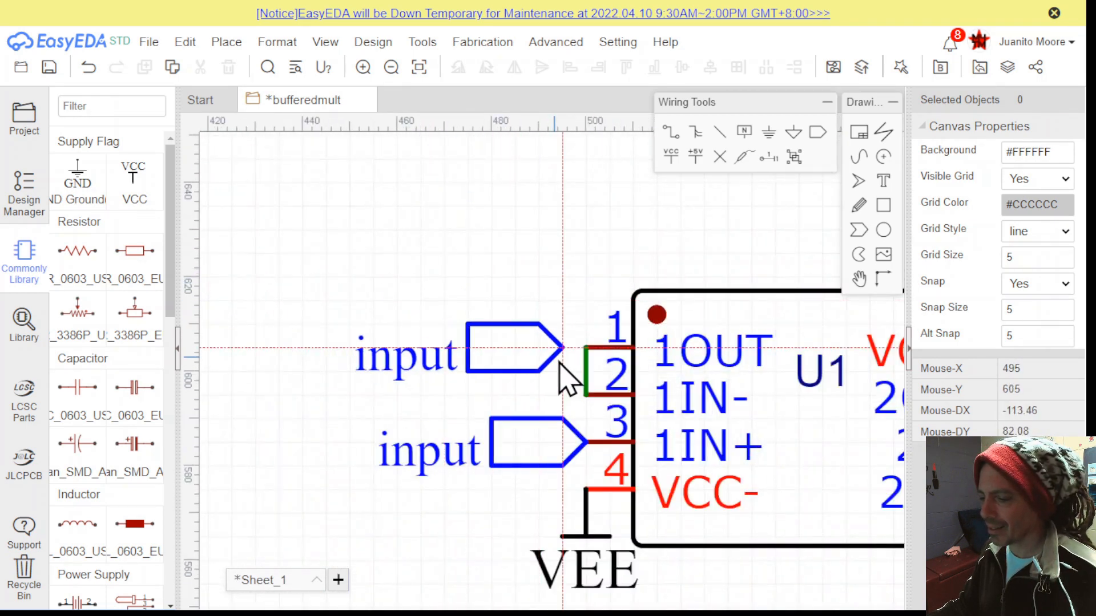
{"action": "left_click", "coordinate": [579, 359]}
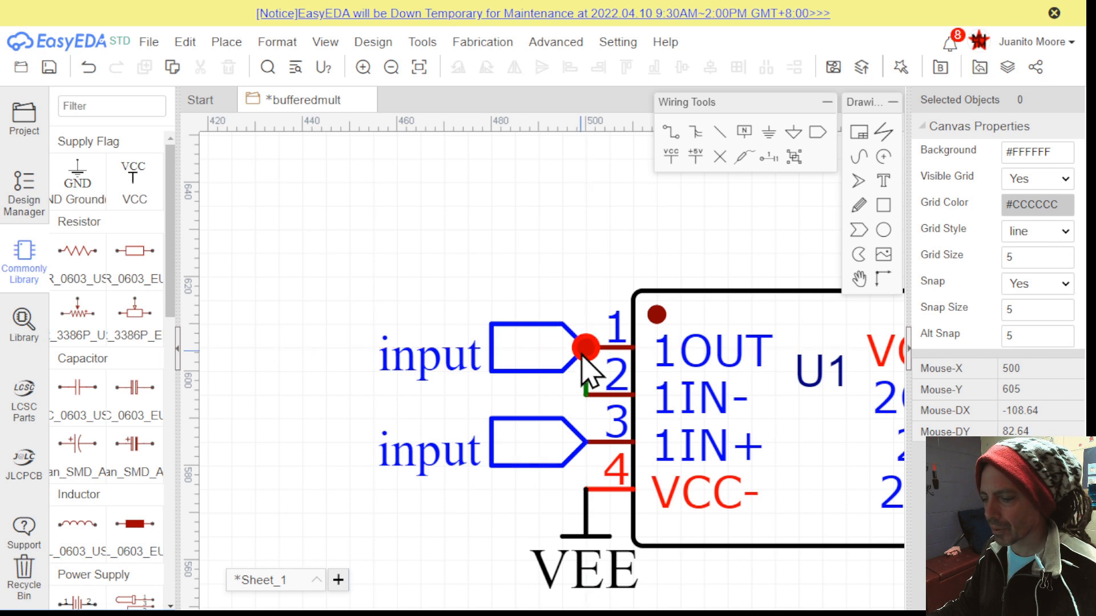
Rename the net port at U1's pin 1 to "output 1" and move its label clear of the port symbol
{"action": "double_click", "coordinate": [454, 357]}
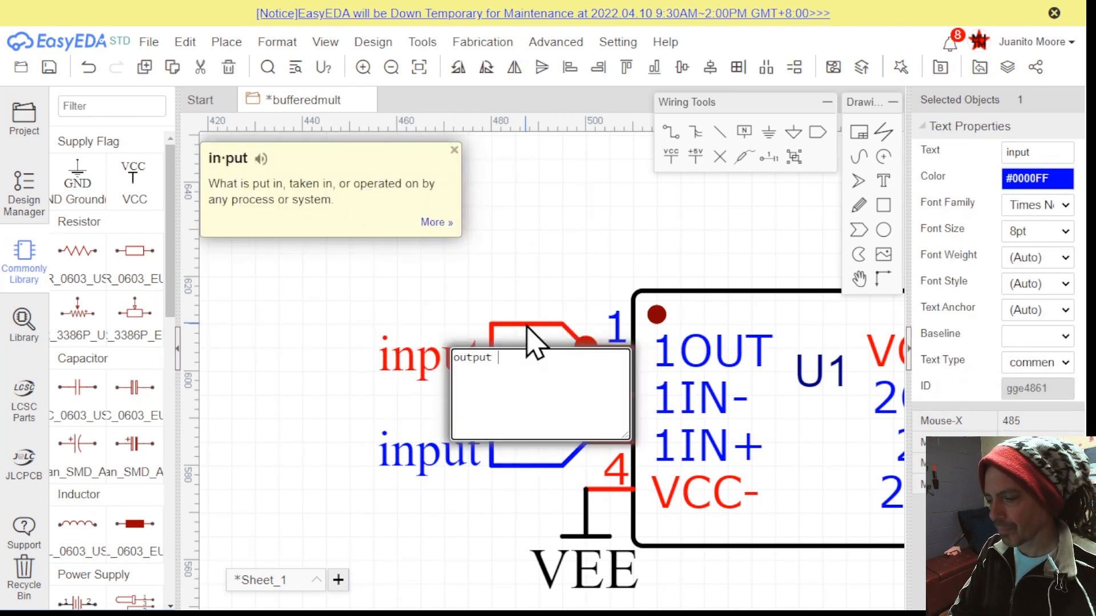
{"action": "key", "text": "Return"}
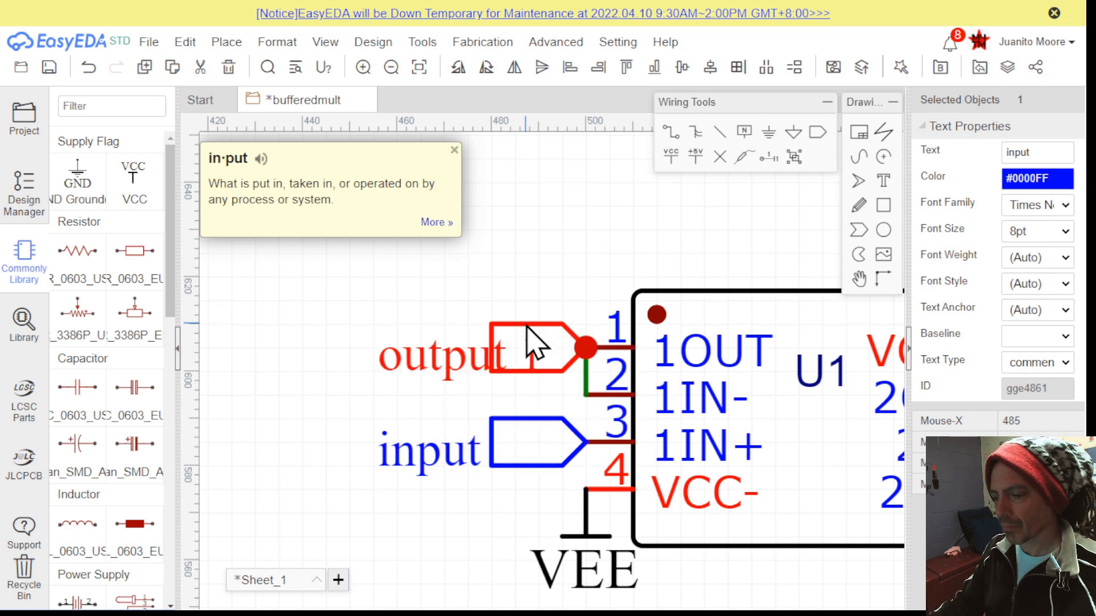
{"action": "scroll", "coordinate": [491, 360], "scroll_direction": "up", "scroll_amount": 1}
{"action": "left_click_drag", "start_coordinate": [440, 367], "coordinate": [380, 359]}
Place the "output 2" net port on U1's 2OUT pin 7, flipped to point toward the pin
{"action": "left_click", "coordinate": [817, 133]}
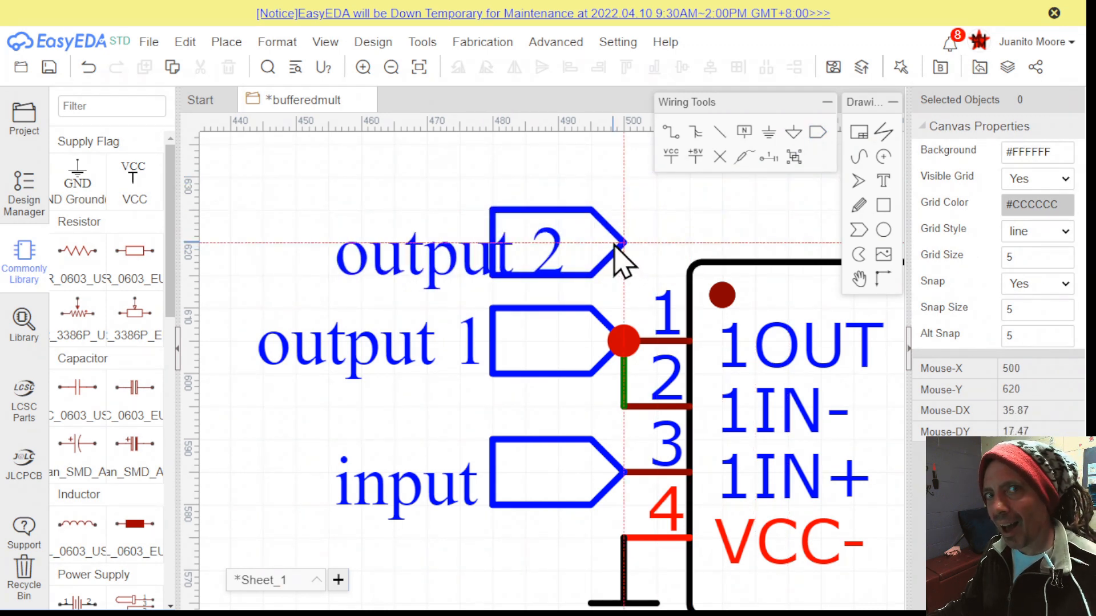
{"action": "scroll", "coordinate": [611, 244], "scroll_direction": "down", "scroll_amount": 2}
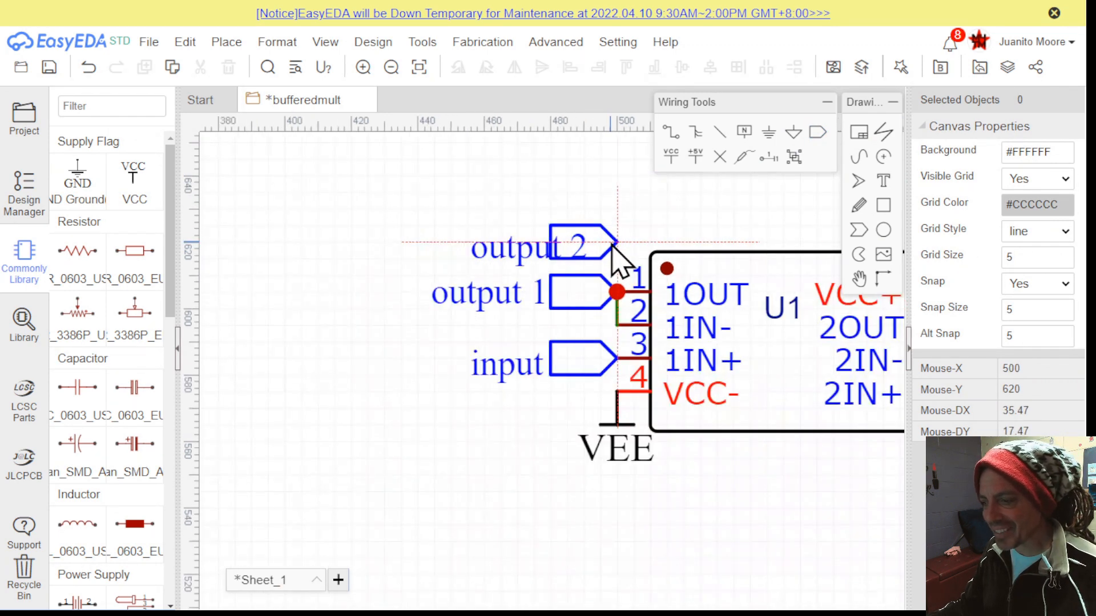
{"action": "right_click_drag", "start_coordinate": [572, 241], "coordinate": [365, 203]}
{"action": "key", "text": "space"}
{"action": "key", "text": "space"}
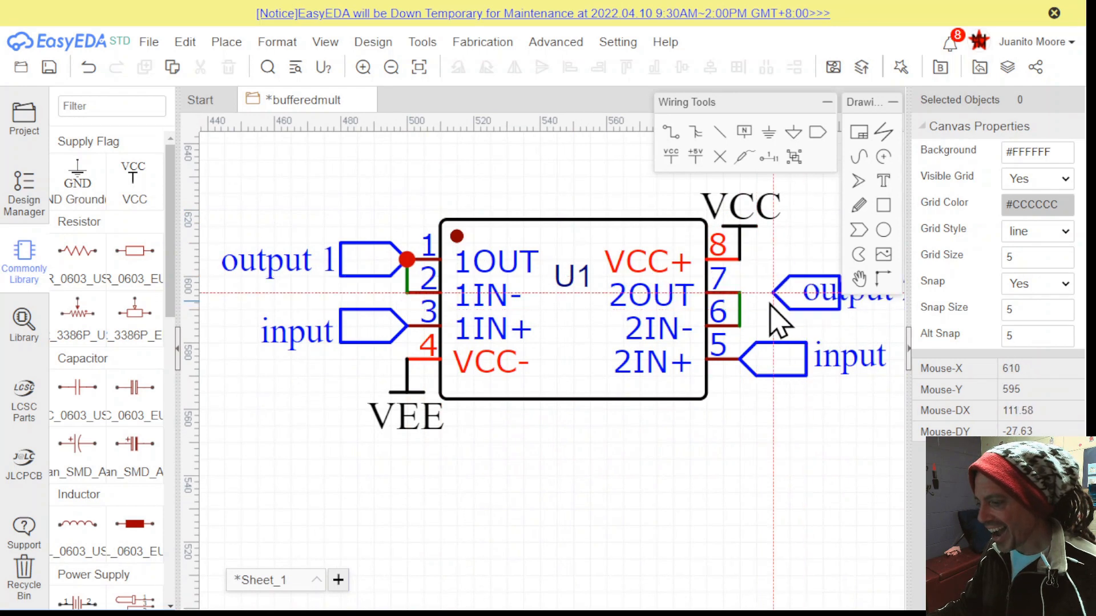
{"action": "right_click_drag", "start_coordinate": [755, 299], "coordinate": [665, 305]}
{"action": "left_click", "coordinate": [662, 303]}
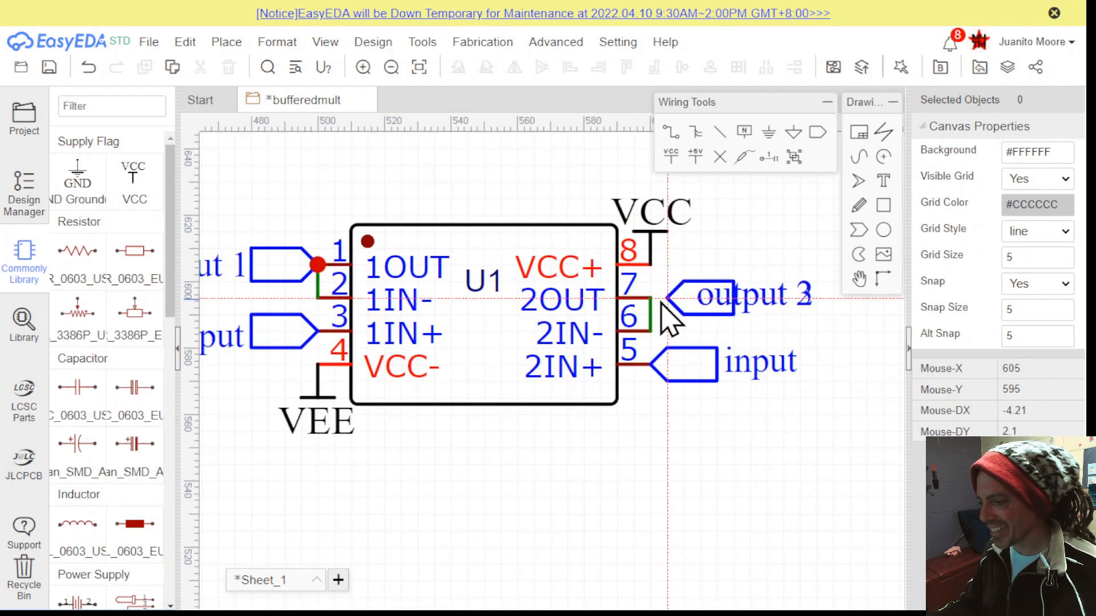
{"action": "right_click", "coordinate": [687, 316]}
{"action": "key", "text": "w"}
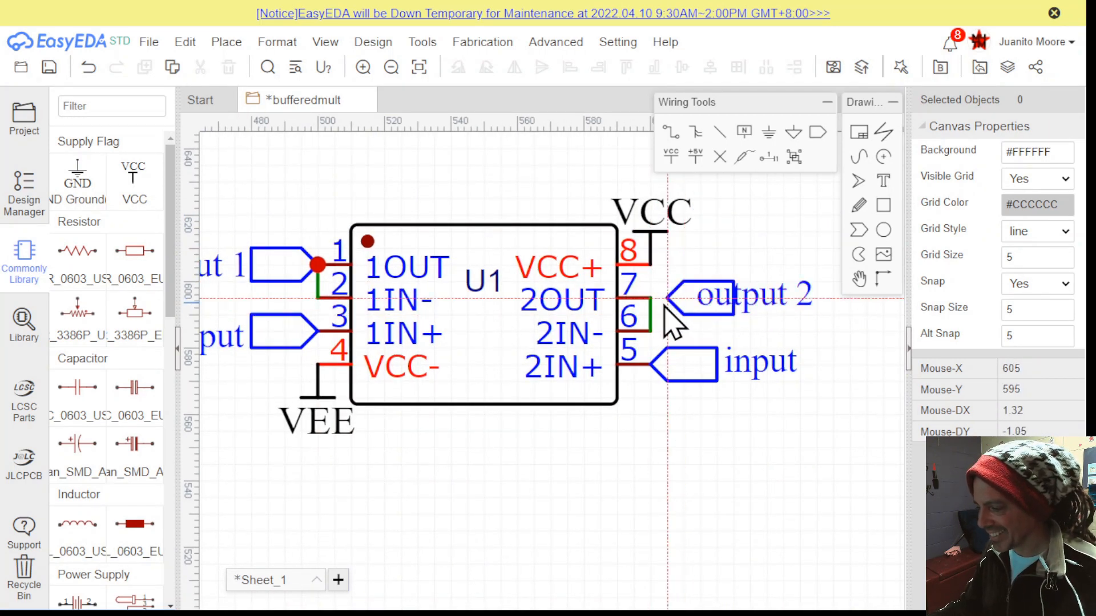
{"action": "left_click", "coordinate": [661, 302]}
Place the "output 3" net port on U2's 2OUT pin 7
{"action": "scroll", "coordinate": [696, 362], "scroll_direction": "down", "scroll_amount": 4}
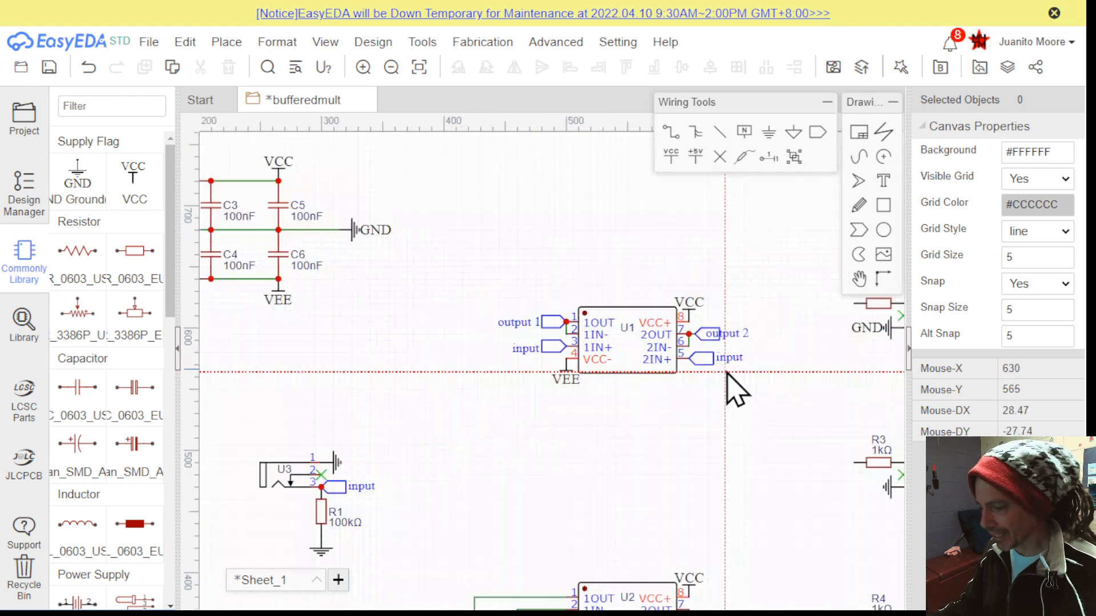
{"action": "right_click_drag", "start_coordinate": [734, 384], "coordinate": [652, 189]}
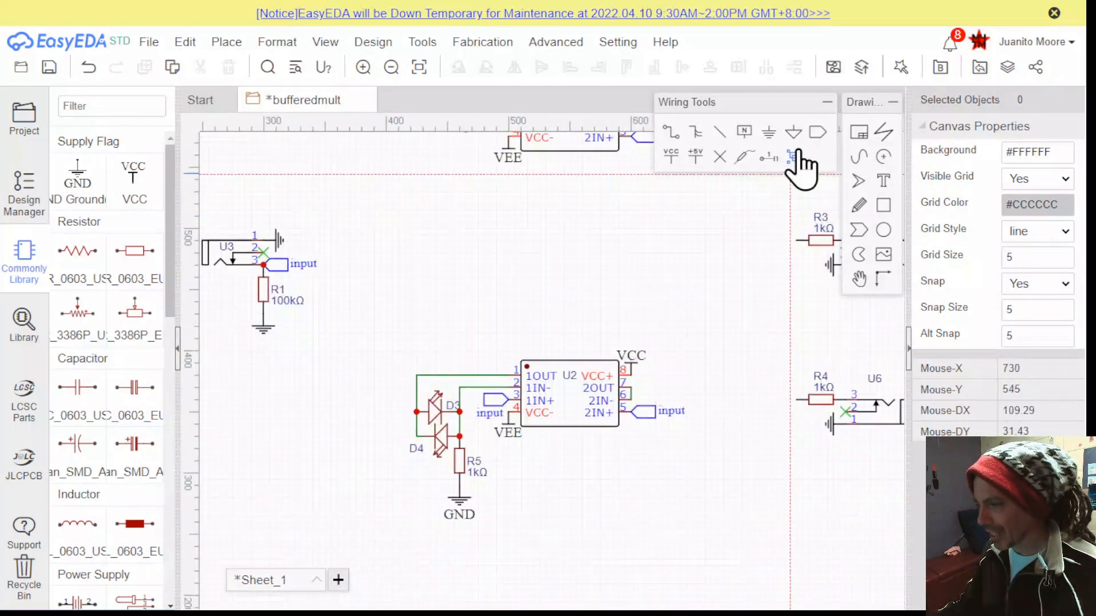
{"action": "left_click", "coordinate": [818, 133]}
{"action": "scroll", "coordinate": [675, 392], "scroll_direction": "up", "scroll_amount": 5}
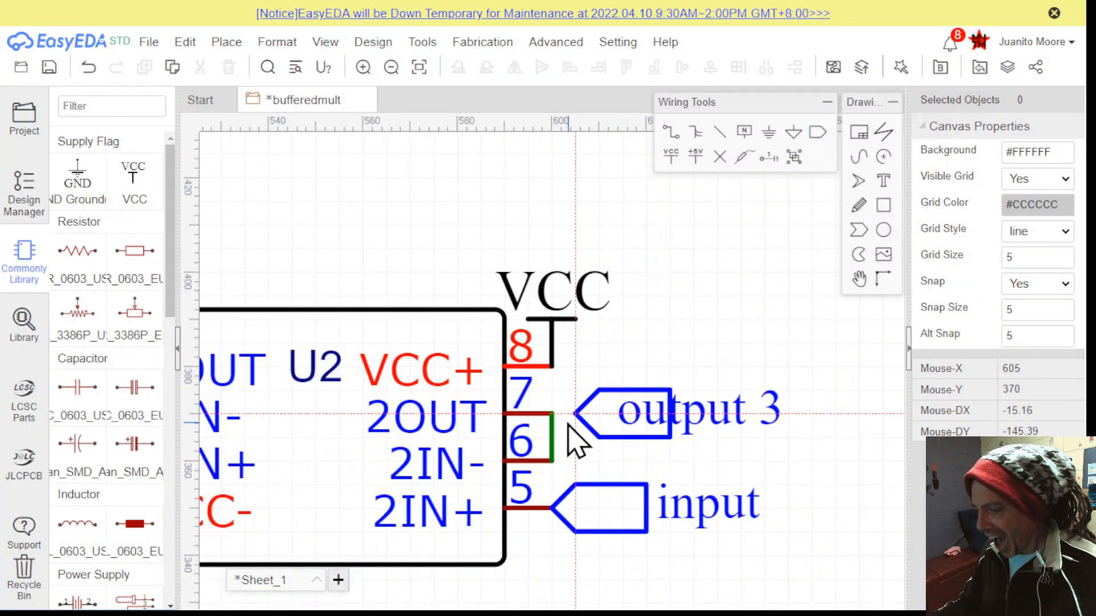
{"action": "left_click", "coordinate": [552, 414]}
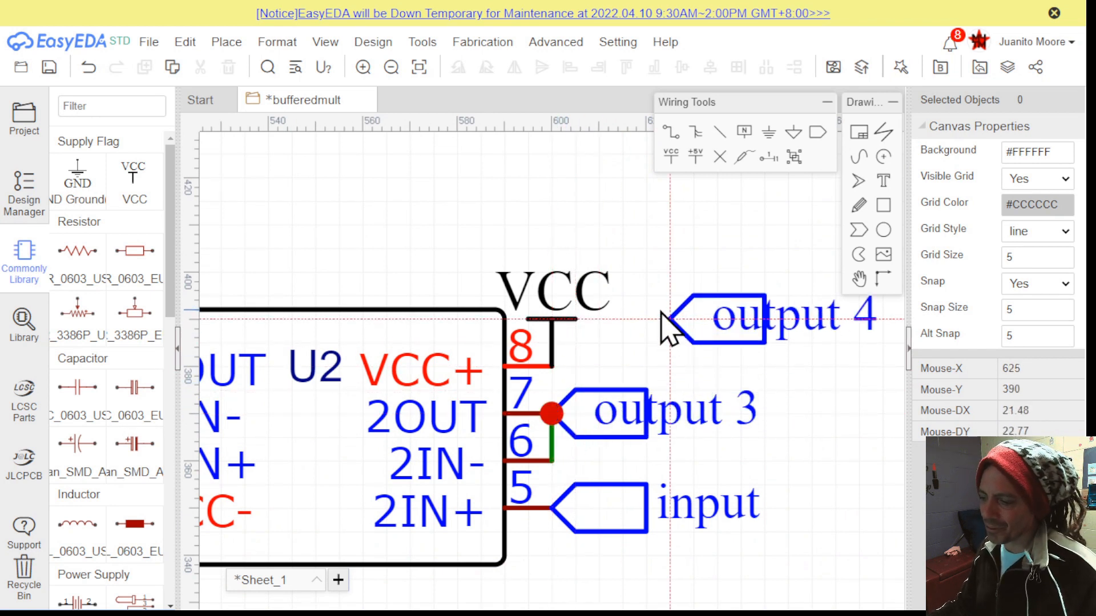
{"action": "key", "text": "Escape"}
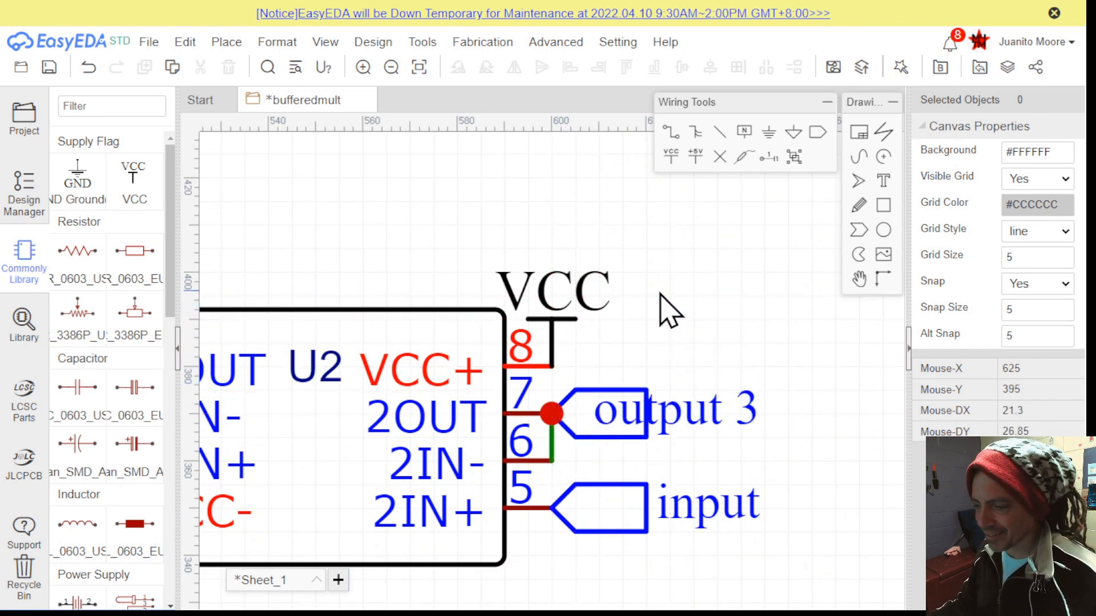
Place a net port on the free left end of resistor R2, rotated to point toward the resistor
{"action": "left_click", "coordinate": [817, 132]}
{"action": "scroll", "coordinate": [656, 272], "scroll_direction": "down", "scroll_amount": 3}
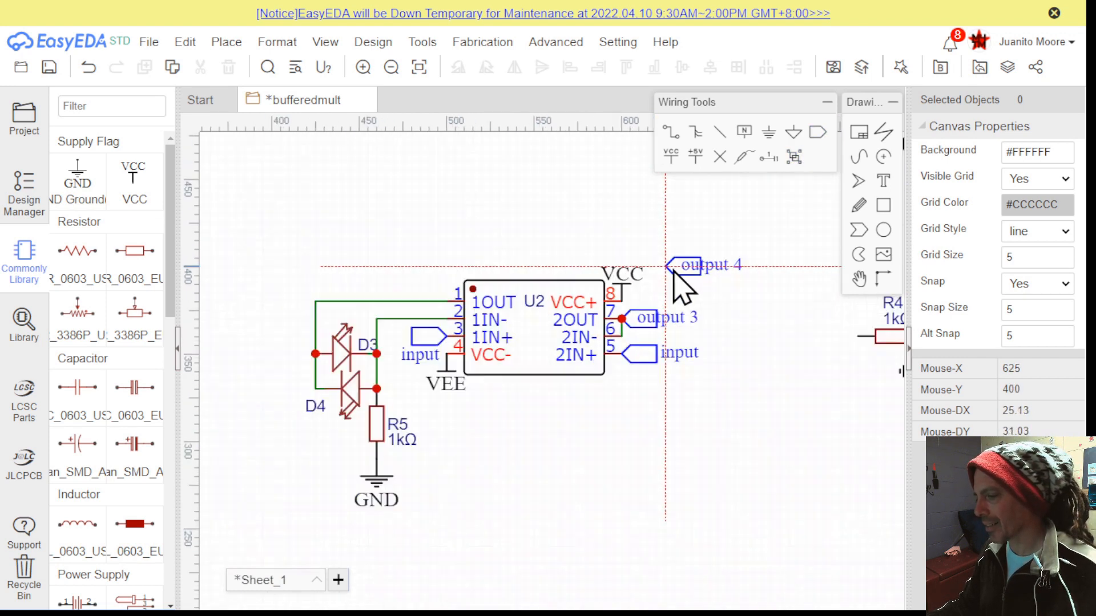
{"action": "right_click_drag", "start_coordinate": [689, 335], "coordinate": [479, 602]}
{"action": "key", "text": "space"}
{"action": "key", "text": "space"}
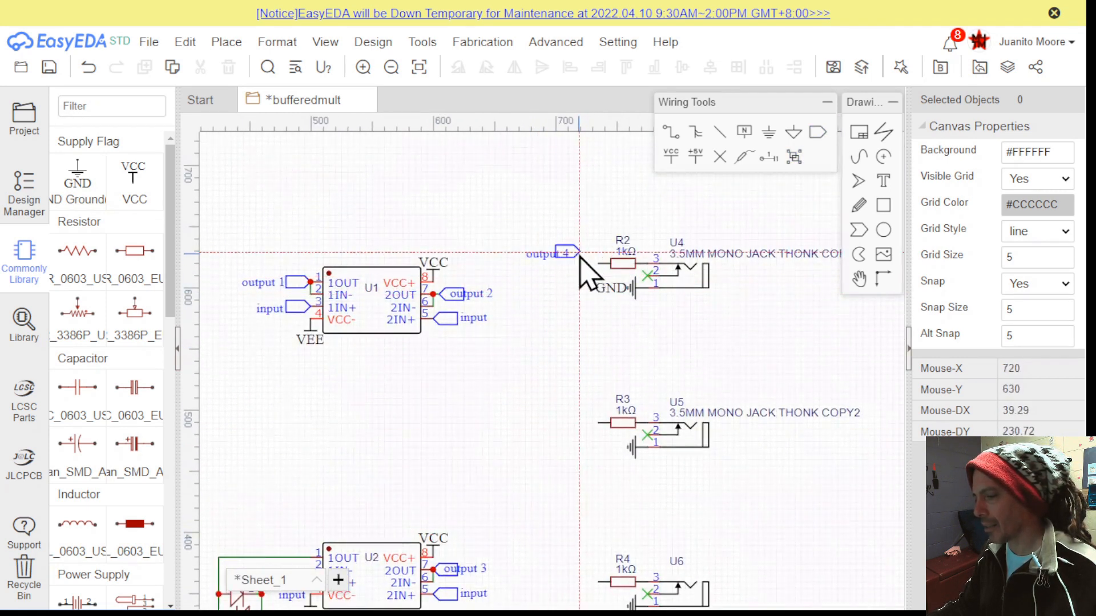
{"action": "scroll", "coordinate": [578, 260], "scroll_direction": "up", "scroll_amount": 3}
{"action": "scroll", "coordinate": [588, 282], "scroll_direction": "up", "scroll_amount": 2}
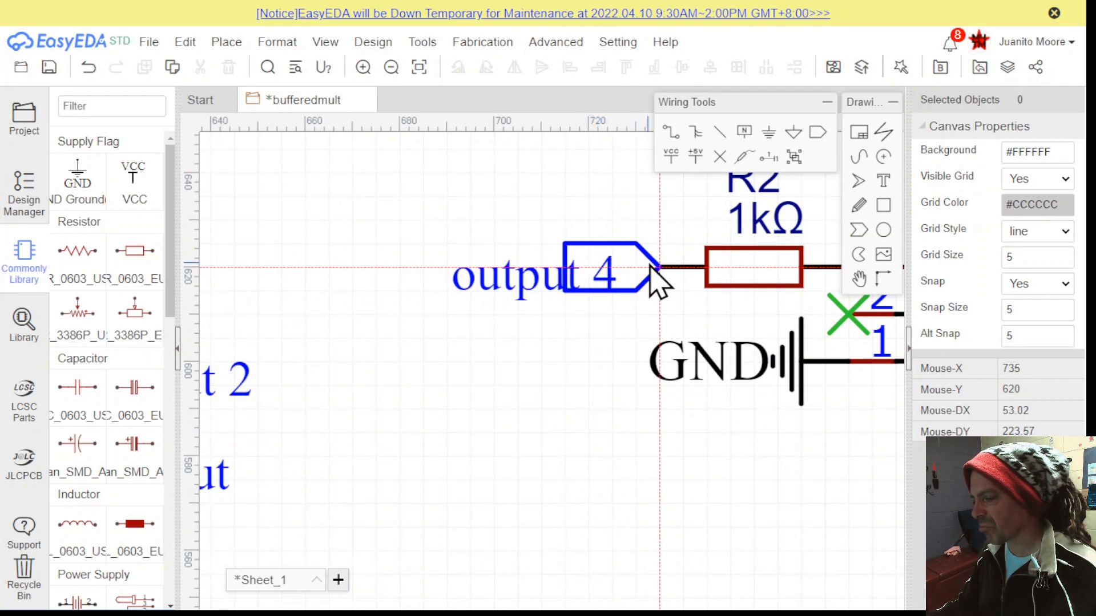
{"action": "left_click", "coordinate": [657, 280]}
{"action": "key", "text": "Escape"}
Rename the net port at resistor R2 to "output 1"
{"action": "double_click", "coordinate": [550, 285]}
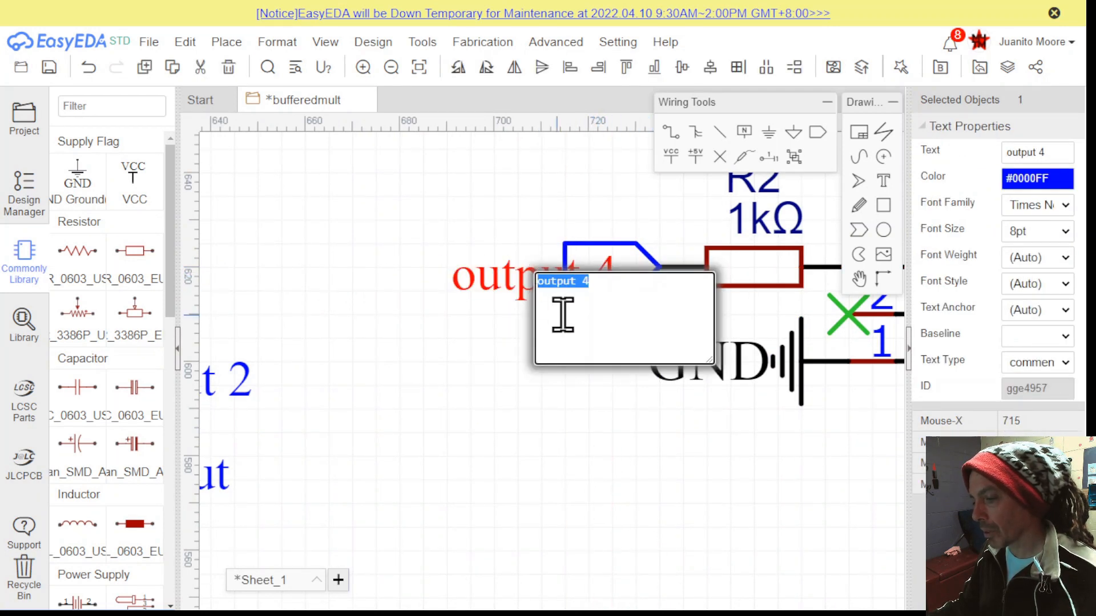
{"action": "left_click", "coordinate": [621, 289]}
{"action": "key", "text": "BackSpace"}
{"action": "type", "text": "1"}
{"action": "key", "text": "Return"}
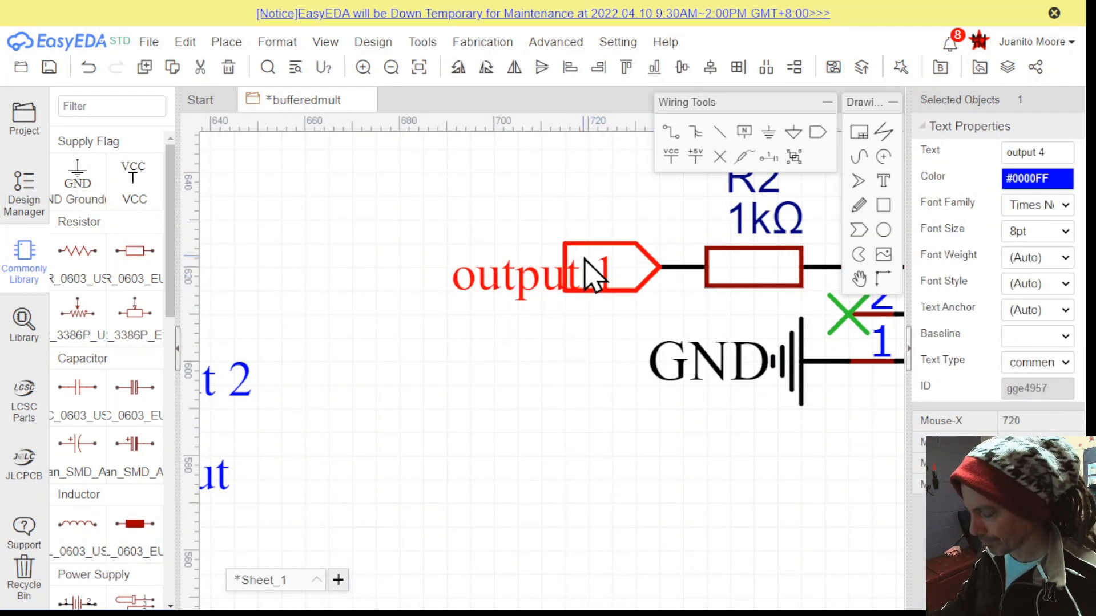
Place the "output 2" net port on the free left end of resistor R3
{"action": "left_click", "coordinate": [818, 132]}
{"action": "left_click", "coordinate": [587, 455]}
{"action": "right_click_drag", "start_coordinate": [582, 434], "coordinate": [575, 240]}
{"action": "right_click_drag", "start_coordinate": [621, 551], "coordinate": [609, 302]}
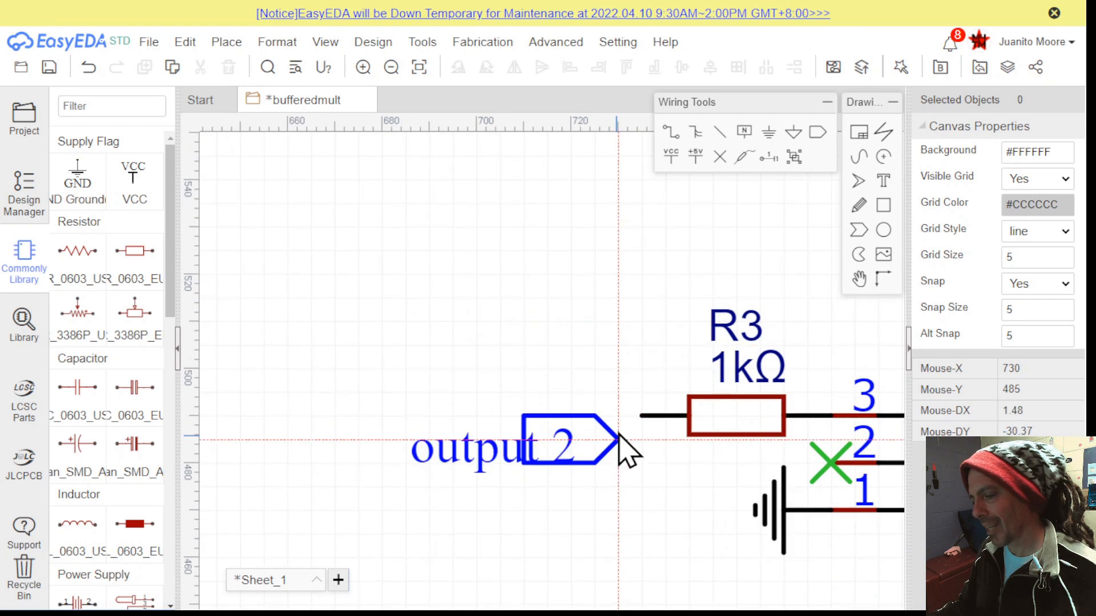
{"action": "left_click", "coordinate": [639, 417]}
Place the "output 3" net port on the free left end of resistor R4
{"action": "scroll", "coordinate": [636, 418], "scroll_direction": "down", "scroll_amount": 2}
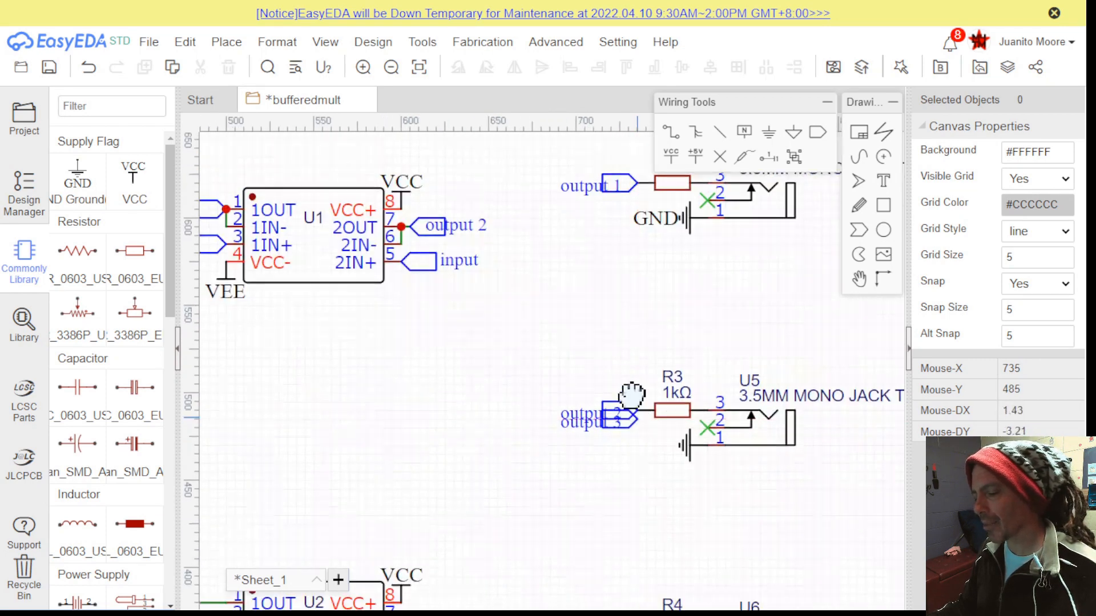
{"action": "right_click_drag", "start_coordinate": [631, 395], "coordinate": [606, 200]}
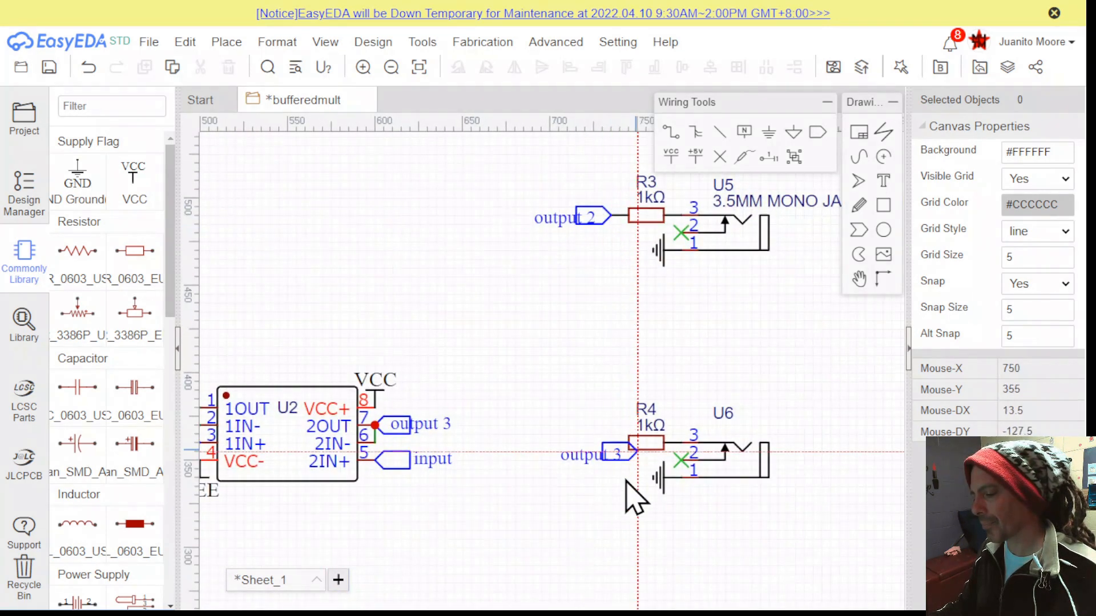
{"action": "left_click", "coordinate": [607, 449]}
{"action": "key", "text": "Escape"}
Move the output labels at R4, U2's pin 7, R3 and R2 clear of their net port symbols
{"action": "left_click_drag", "start_coordinate": [558, 451], "coordinate": [549, 448]}
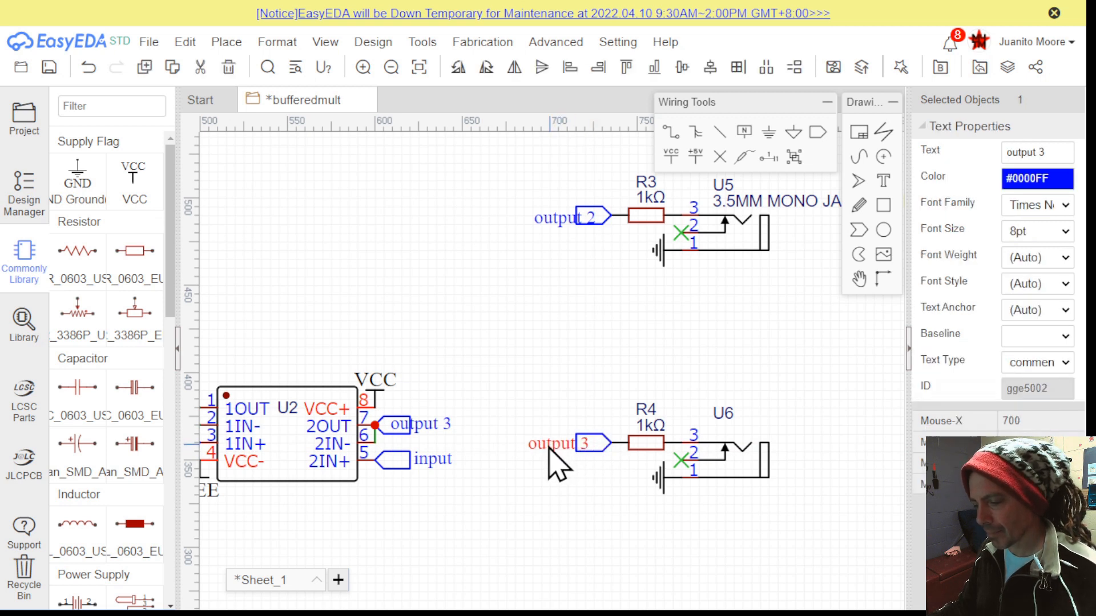
{"action": "left_click_drag", "start_coordinate": [428, 424], "coordinate": [443, 427]}
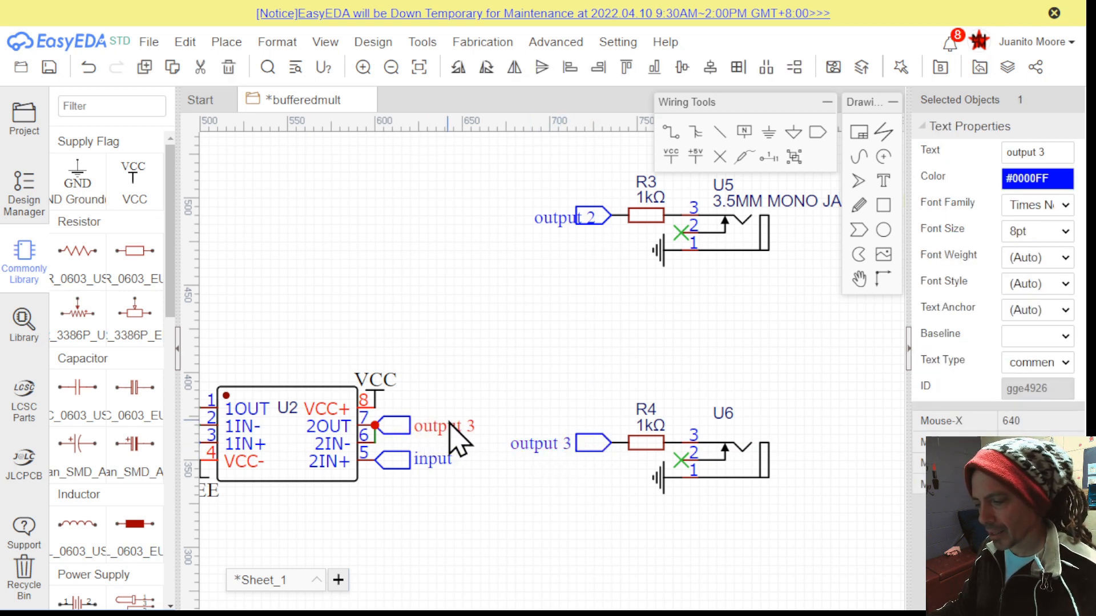
{"action": "left_click_drag", "start_coordinate": [564, 220], "coordinate": [555, 219]}
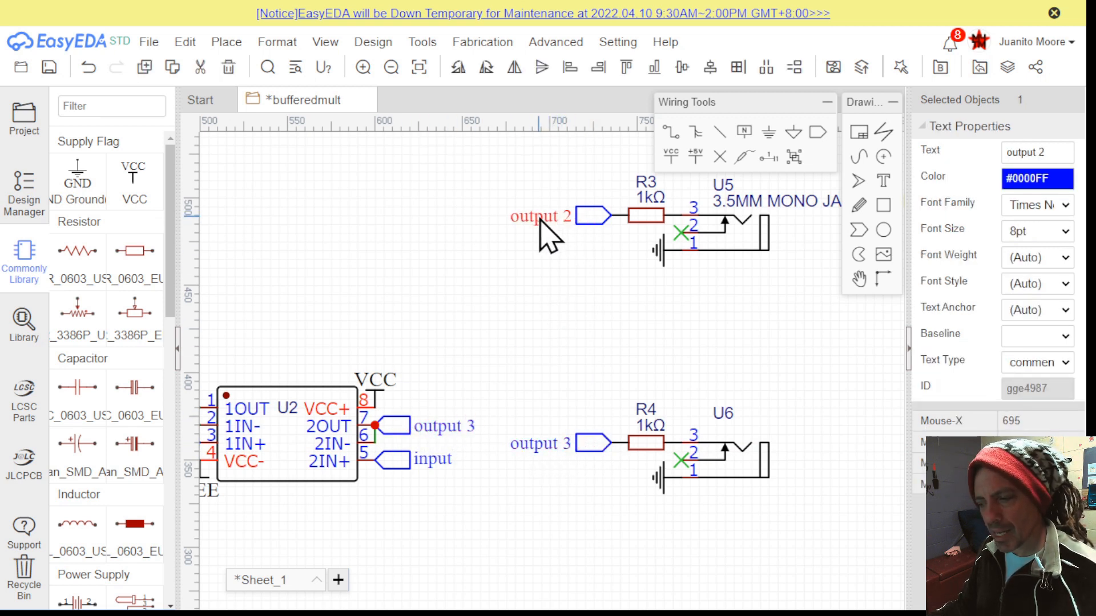
{"action": "scroll", "coordinate": [502, 371], "scroll_direction": "up", "scroll_amount": 5}
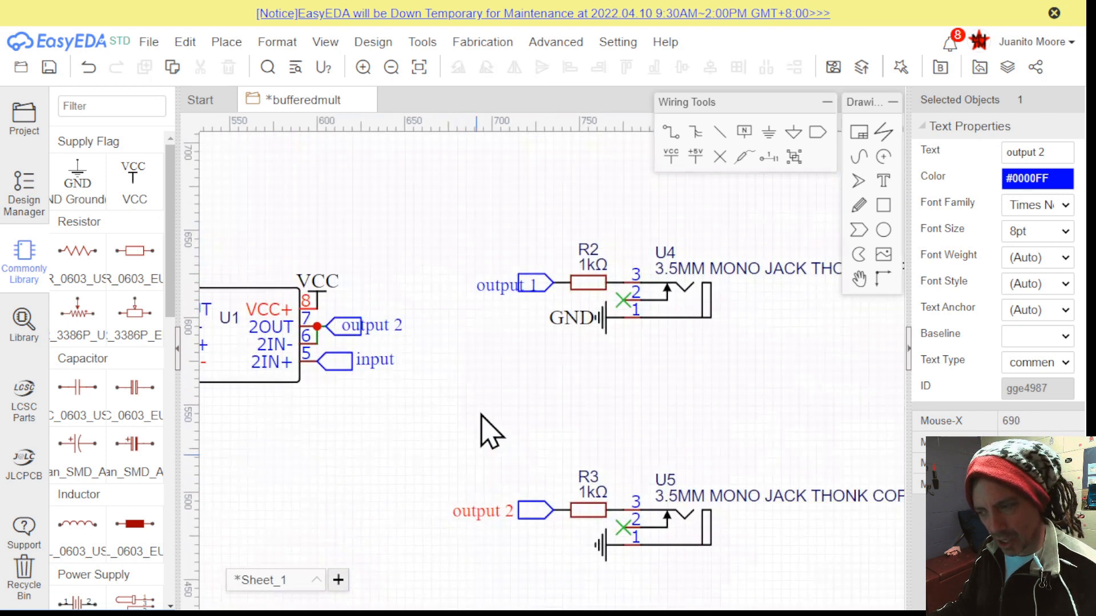
{"action": "left_click_drag", "start_coordinate": [497, 287], "coordinate": [487, 285]}
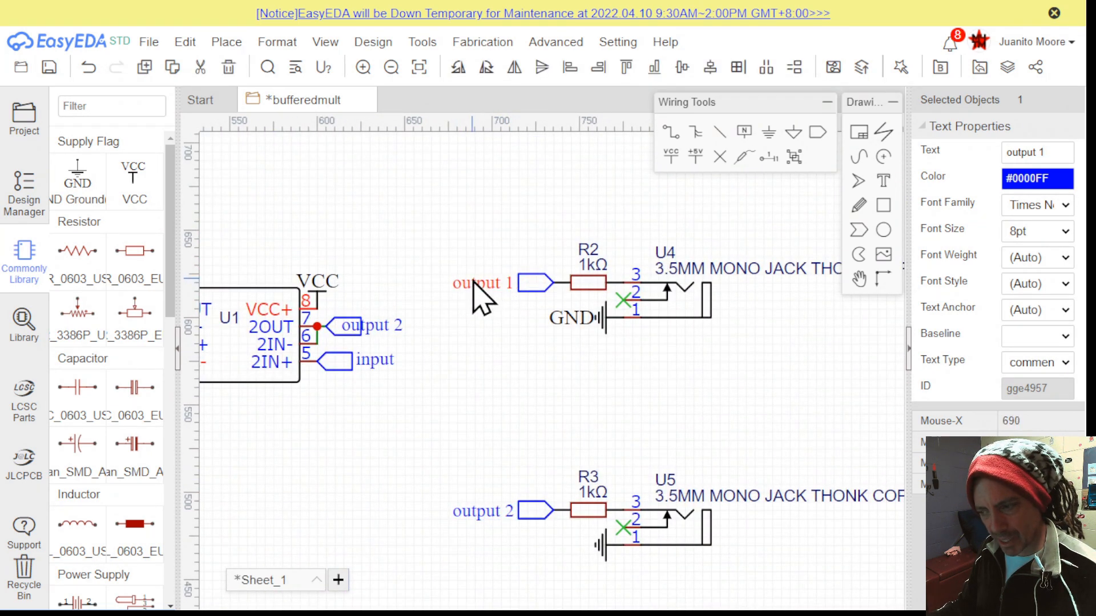
Examine the output connections and overall schematic layout, including the LED symbol D4 up close
{"action": "right_click_drag", "start_coordinate": [465, 414], "coordinate": [764, 399]}
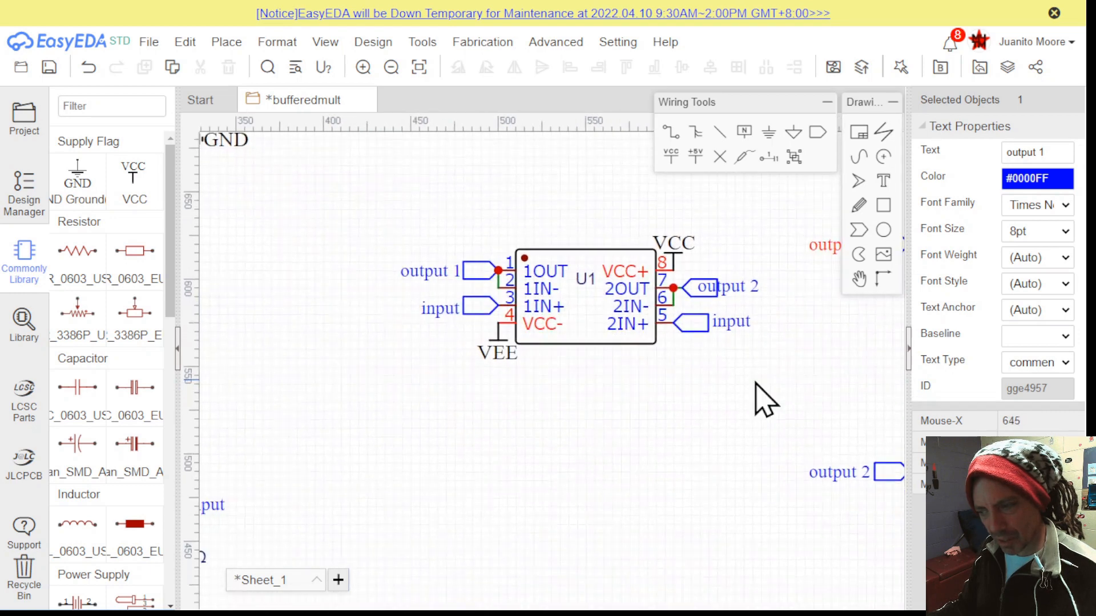
{"action": "right_click_drag", "start_coordinate": [689, 437], "coordinate": [709, 257]}
{"action": "scroll", "coordinate": [713, 274], "scroll_direction": "down", "scroll_amount": 1}
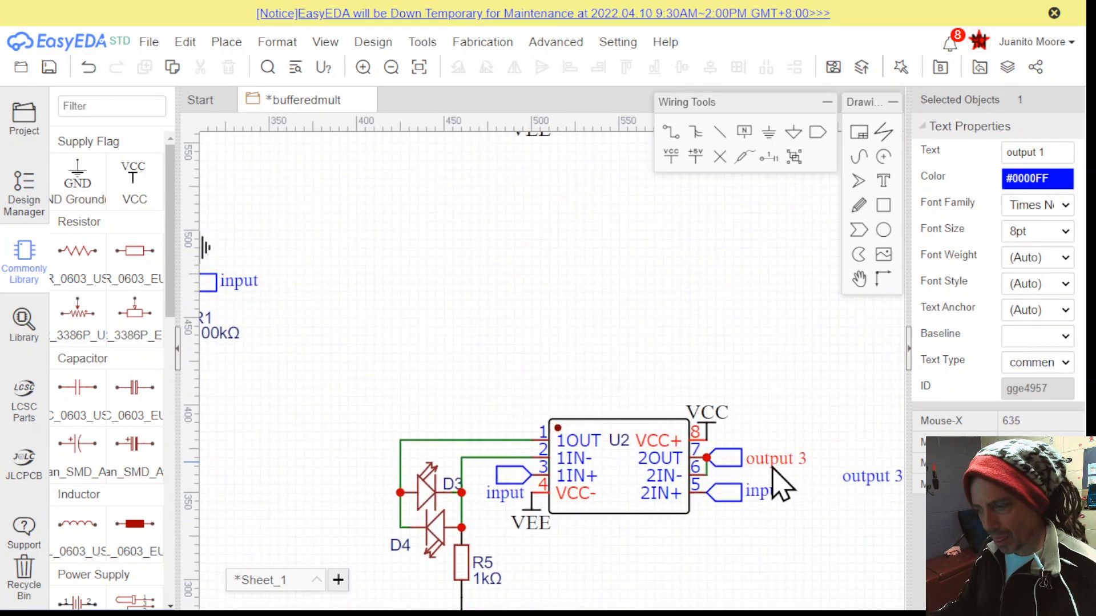
{"action": "scroll", "coordinate": [641, 359], "scroll_direction": "down", "scroll_amount": 5}
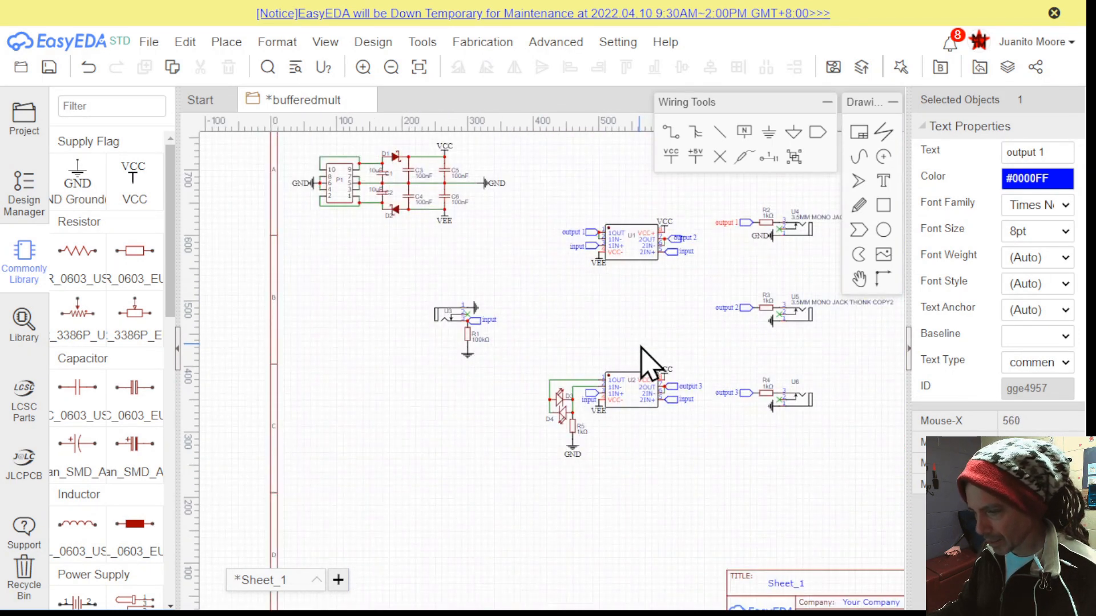
{"action": "scroll", "coordinate": [641, 359], "scroll_direction": "down", "scroll_amount": 2}
{"action": "right_click_drag", "start_coordinate": [632, 338], "coordinate": [537, 323]}
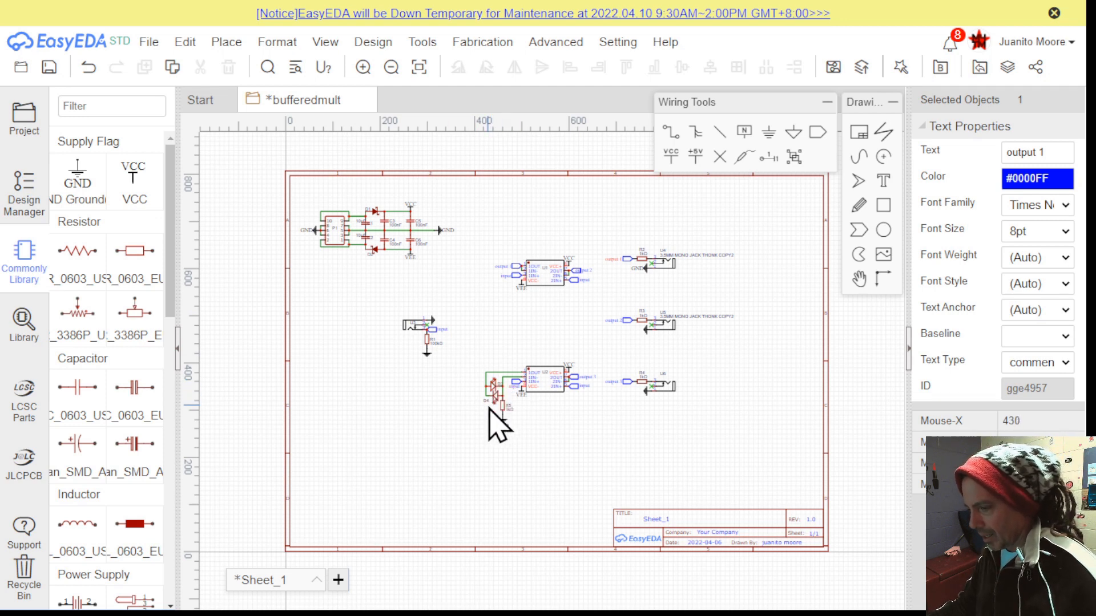
{"action": "scroll", "coordinate": [497, 408], "scroll_direction": "up", "scroll_amount": 3}
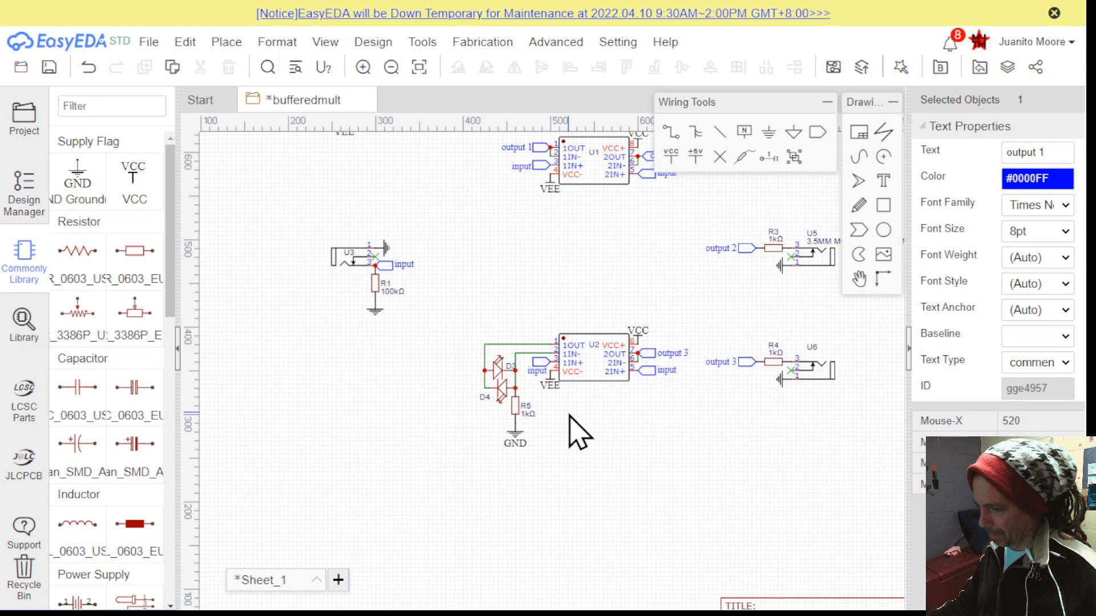
{"action": "scroll", "coordinate": [507, 407], "scroll_direction": "up", "scroll_amount": 8}
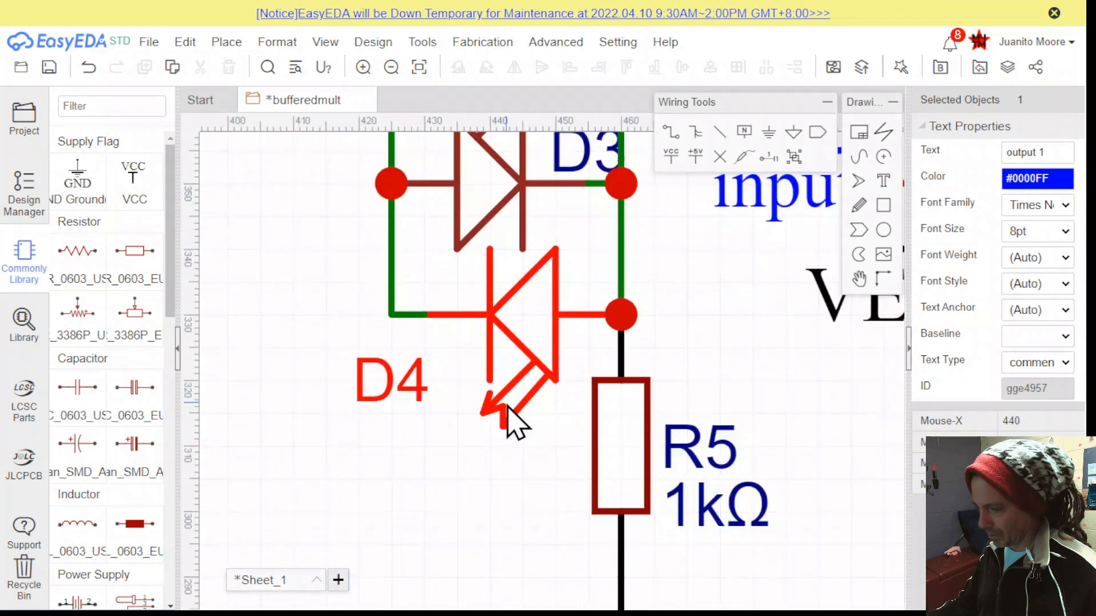
{"action": "scroll", "coordinate": [513, 425], "scroll_direction": "up", "scroll_amount": 5}
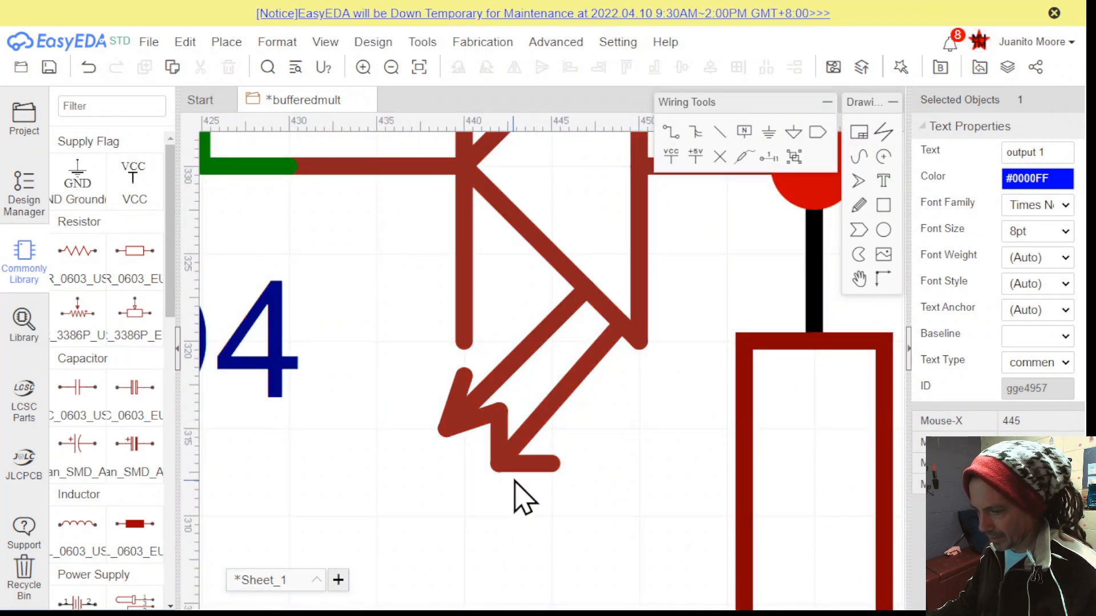
{"action": "left_click", "coordinate": [554, 490]}
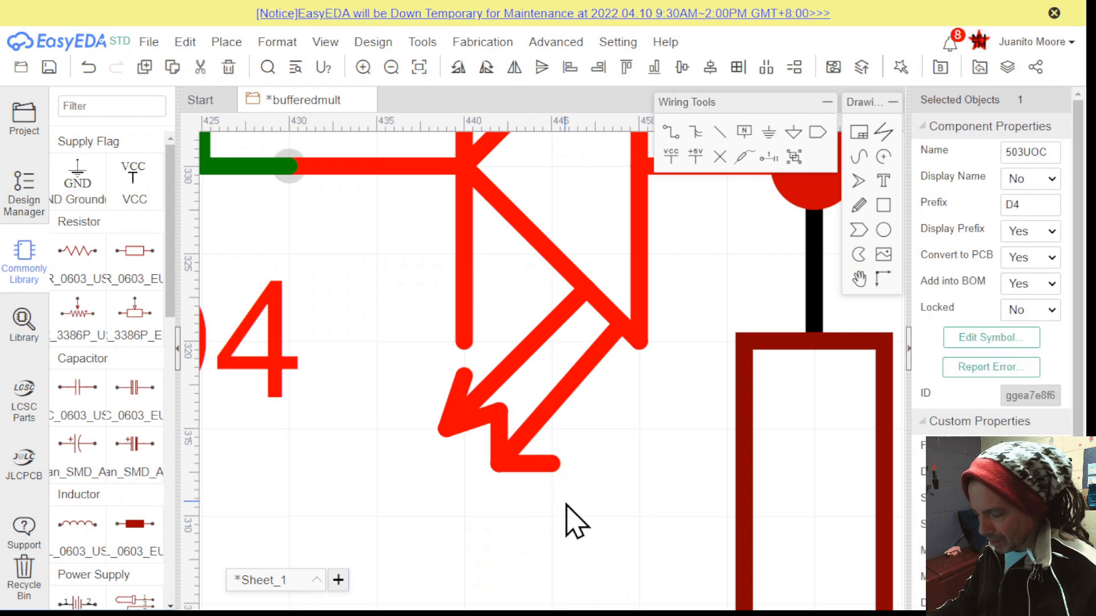
{"action": "scroll", "coordinate": [575, 522], "scroll_direction": "down", "scroll_amount": 6}
{"action": "scroll", "coordinate": [571, 522], "scroll_direction": "down", "scroll_amount": 3}
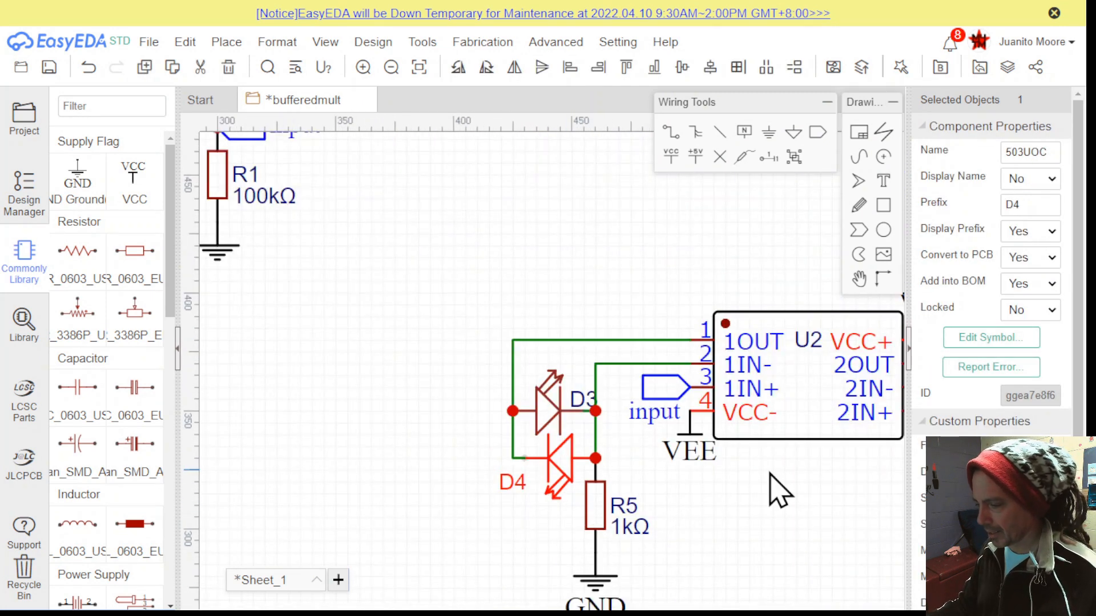
{"action": "right_click_drag", "start_coordinate": [810, 497], "coordinate": [736, 451]}
{"action": "scroll", "coordinate": [359, 251], "scroll_direction": "down", "scroll_amount": 2}
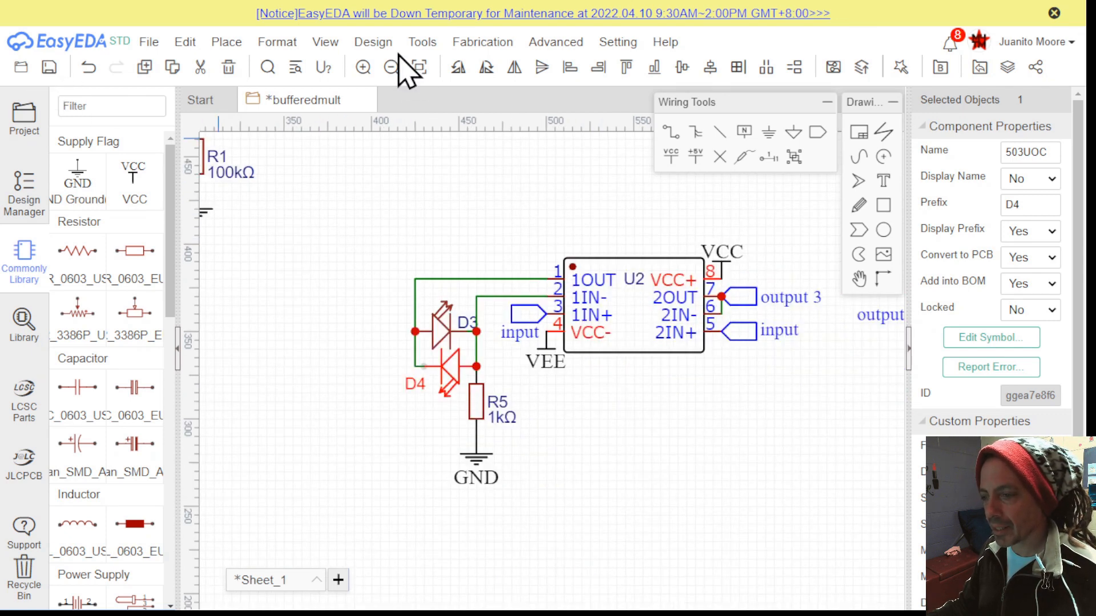
Save the bufferedmult schematic and convert it to a PCB layout
{"action": "left_click", "coordinate": [422, 43]}
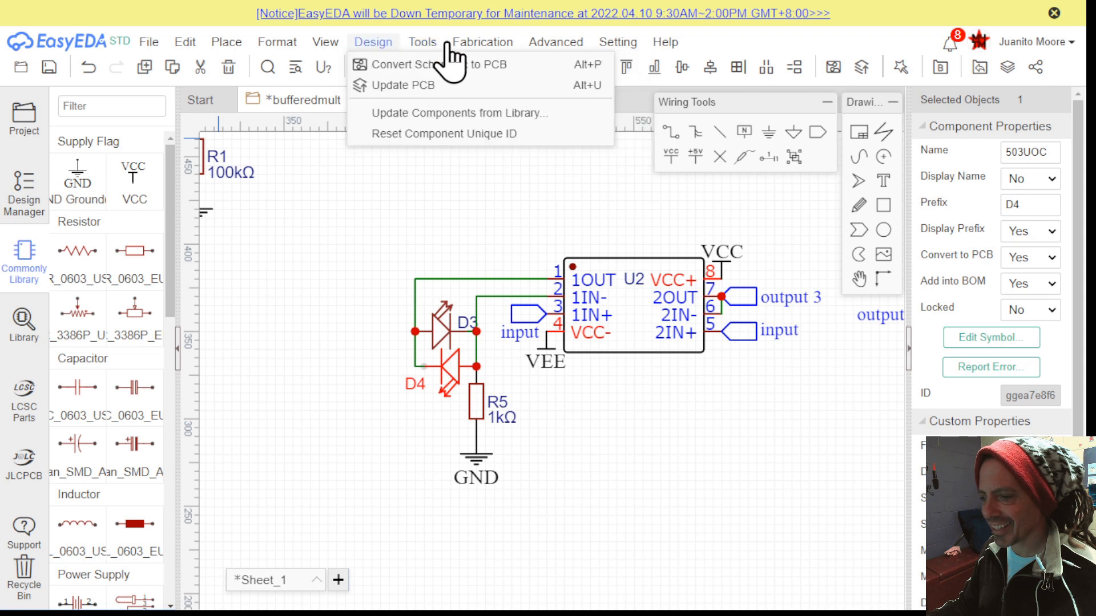
{"action": "mouse_move", "coordinate": [374, 47]}
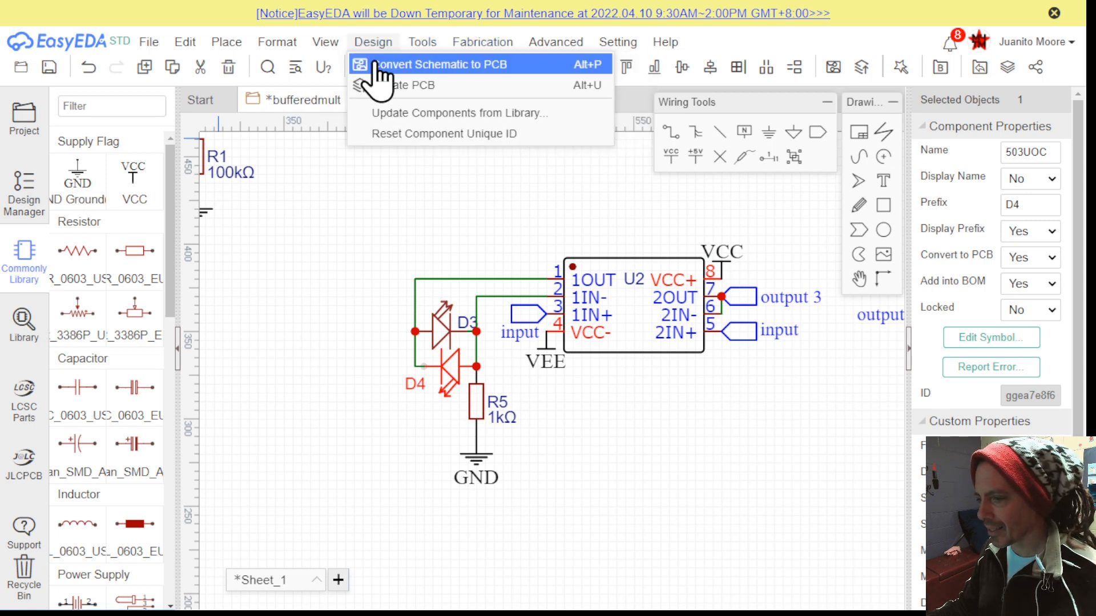
{"action": "left_click", "coordinate": [456, 64]}
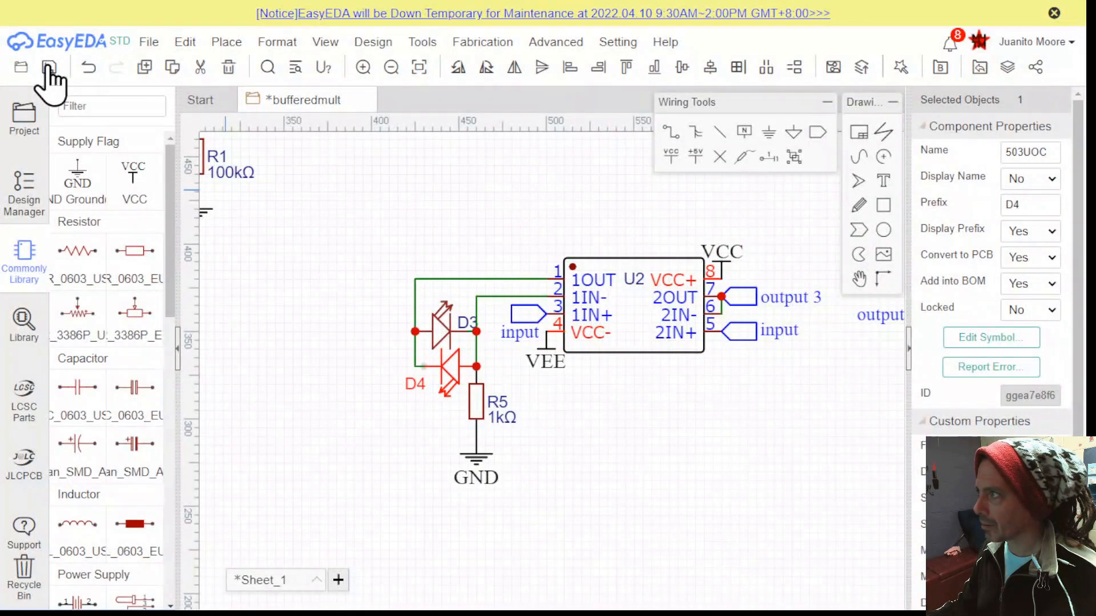
{"action": "left_click", "coordinate": [50, 68]}
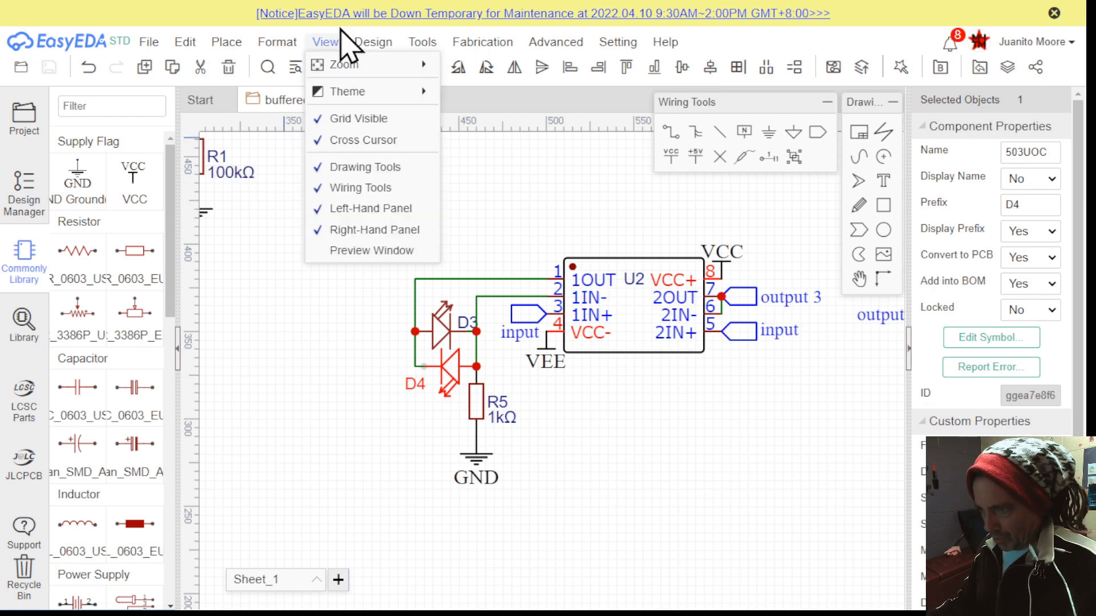
{"action": "mouse_move", "coordinate": [380, 37]}
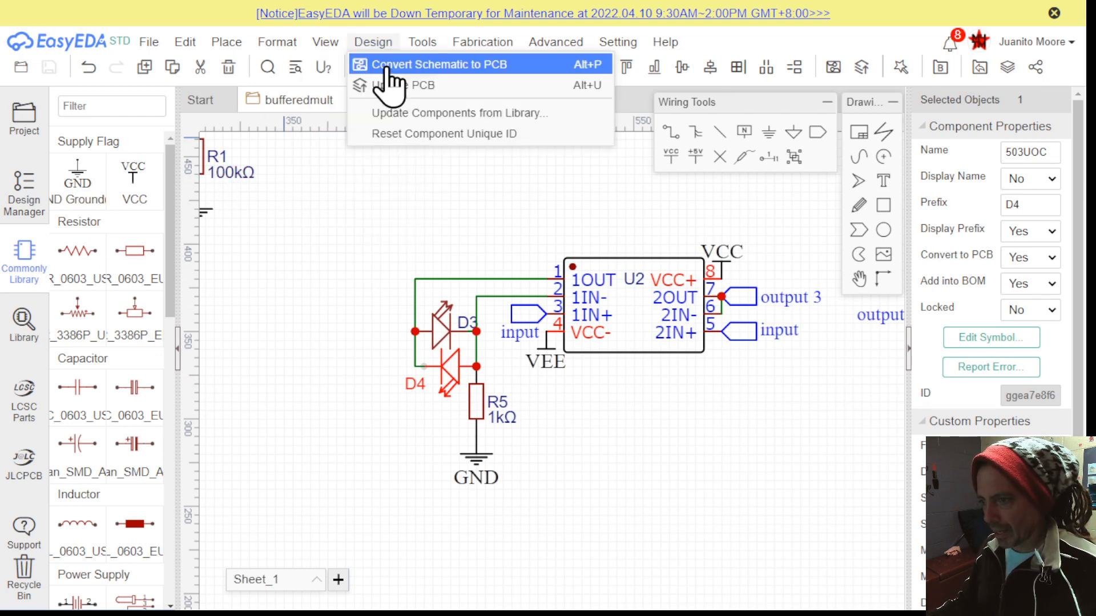
{"action": "left_click", "coordinate": [388, 64]}
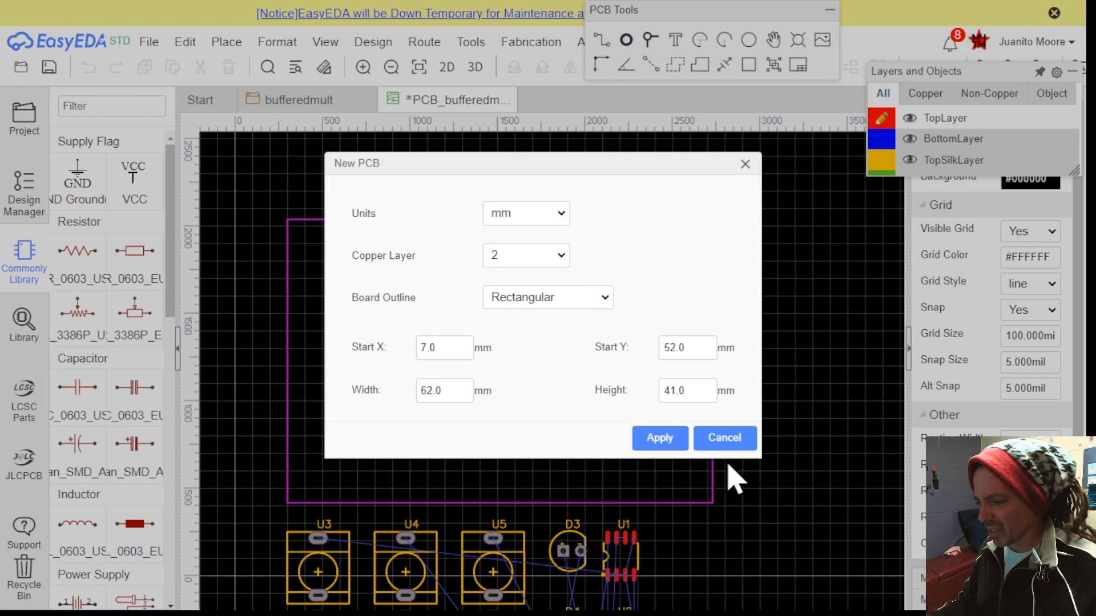
Dismiss the new PCB settings without applying them and delete the default rectangular board outline
{"action": "left_click", "coordinate": [724, 444]}
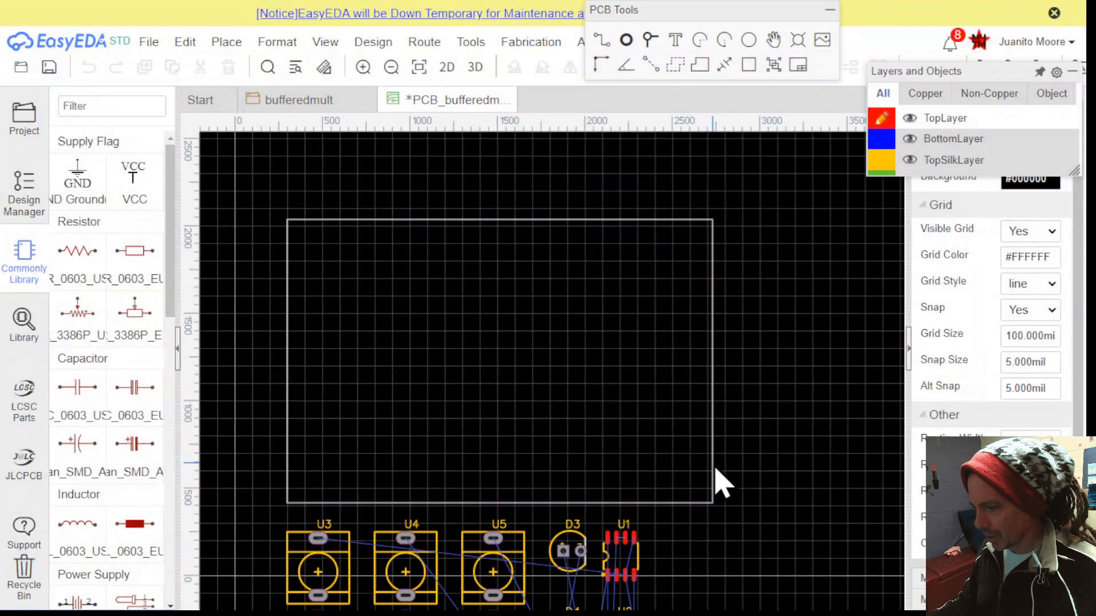
{"action": "left_click", "coordinate": [716, 470]}
{"action": "key", "text": "Delete"}
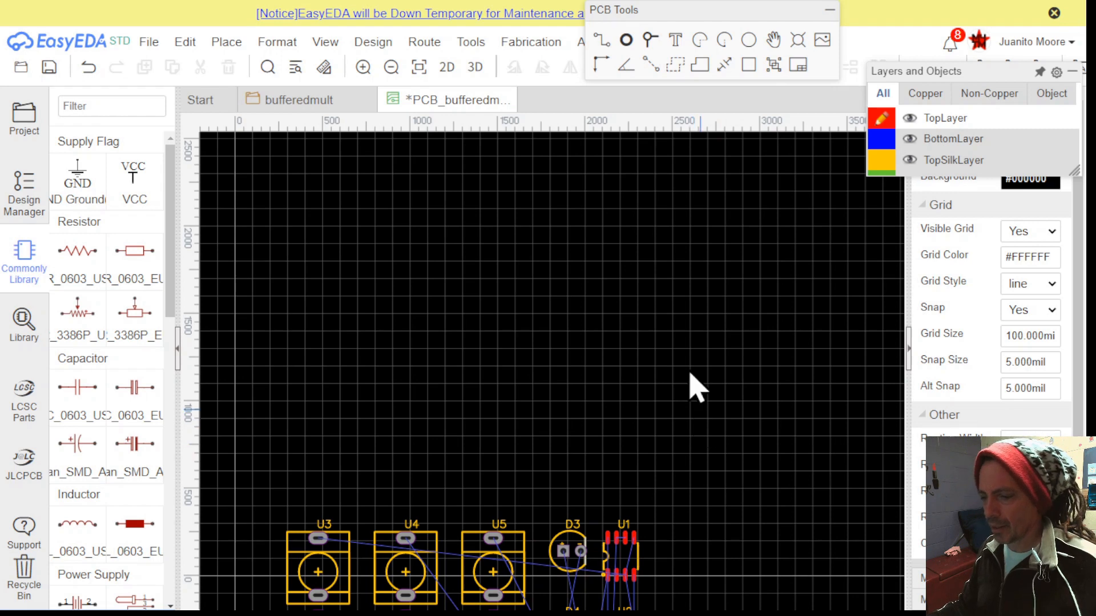
{"action": "mouse_move", "coordinate": [372, 40]}
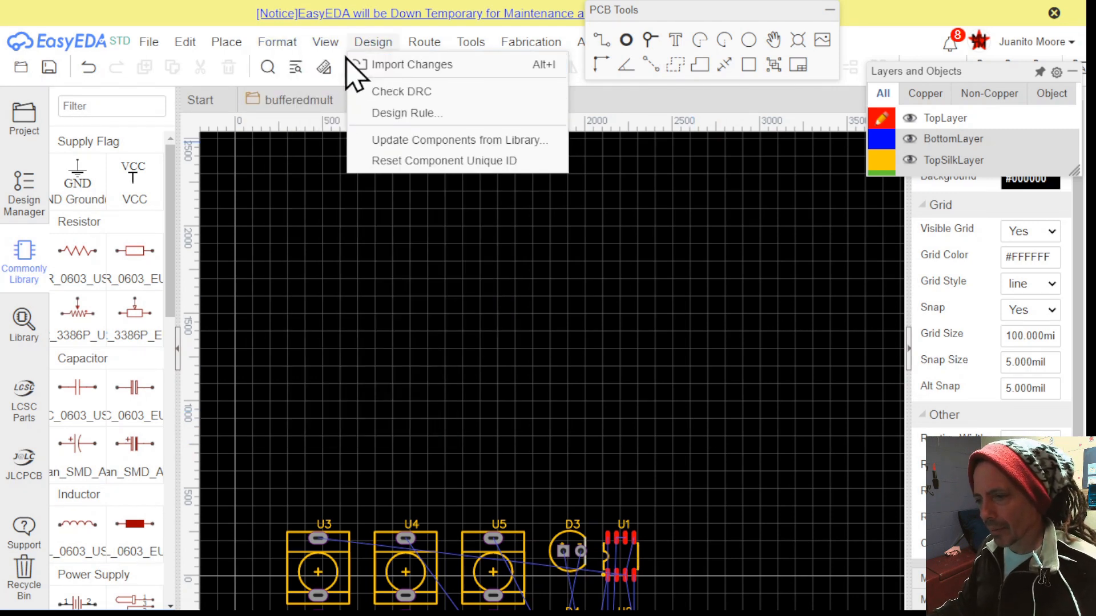
{"action": "mouse_move", "coordinate": [323, 45]}
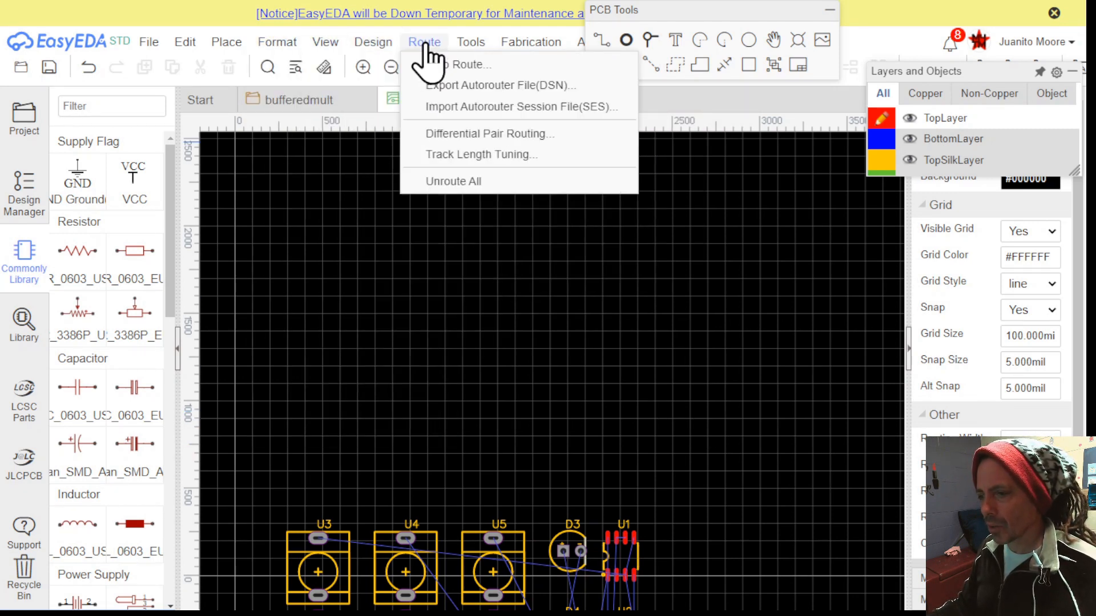
{"action": "mouse_move", "coordinate": [458, 50]}
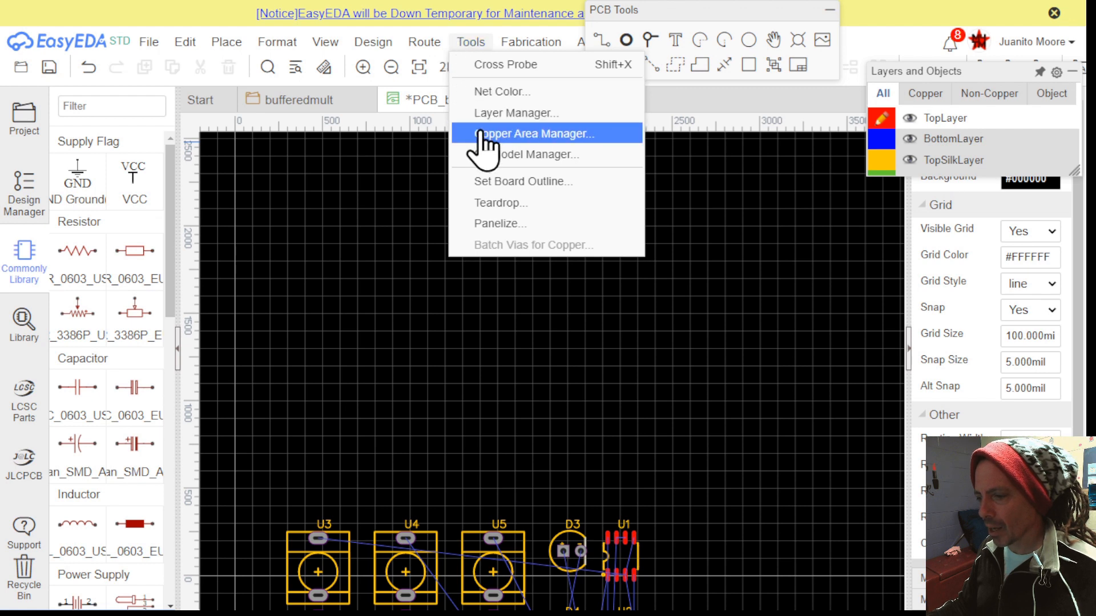
{"action": "left_click", "coordinate": [485, 182]}
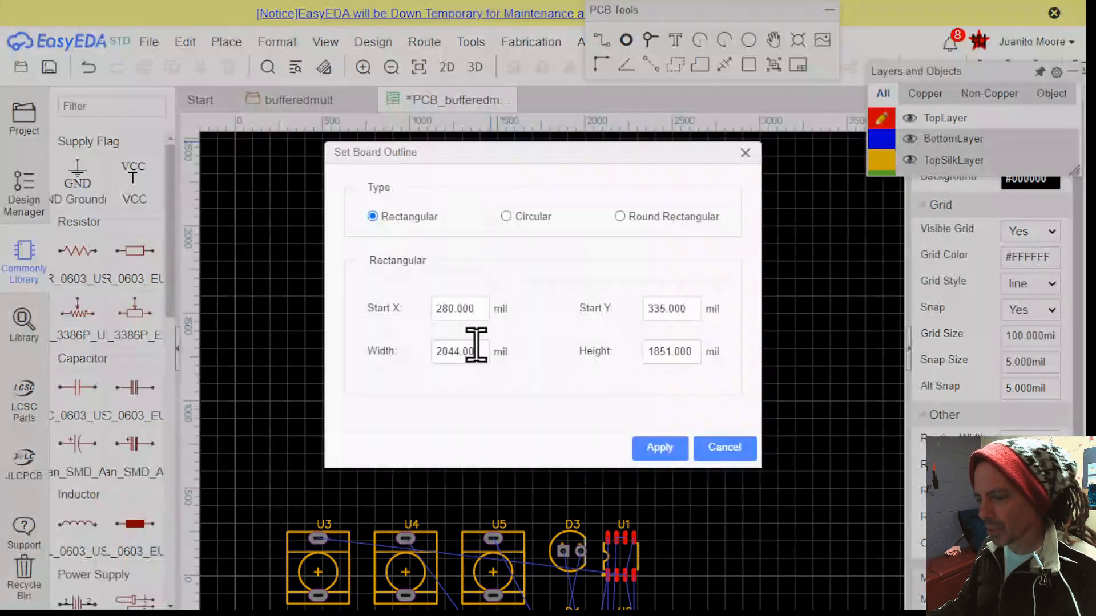
{"action": "left_click_drag", "start_coordinate": [477, 354], "coordinate": [435, 354]}
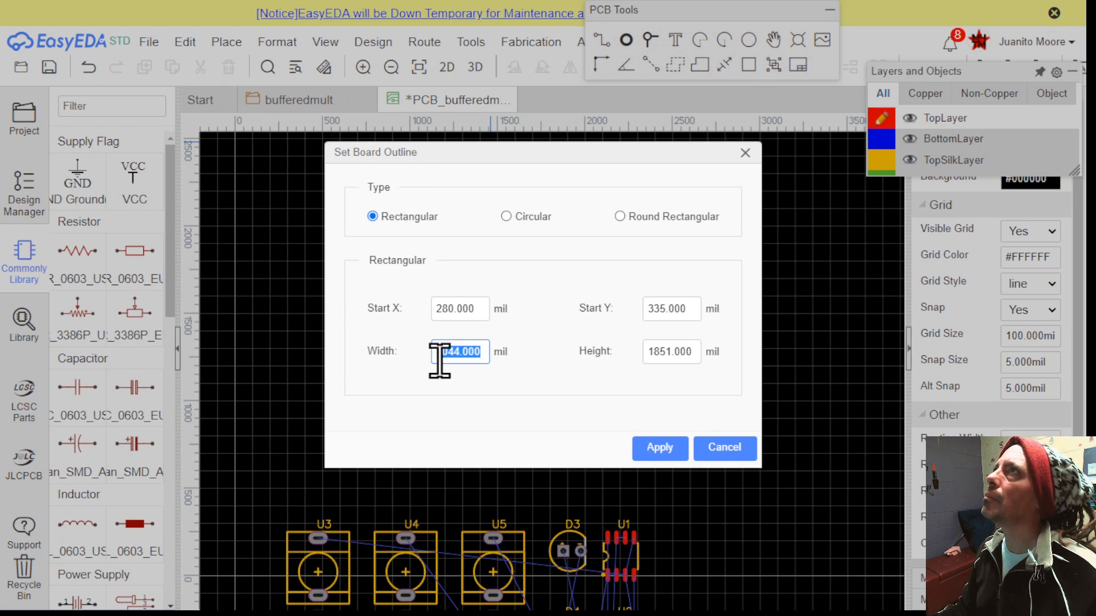
{"action": "type", "text": "2"}
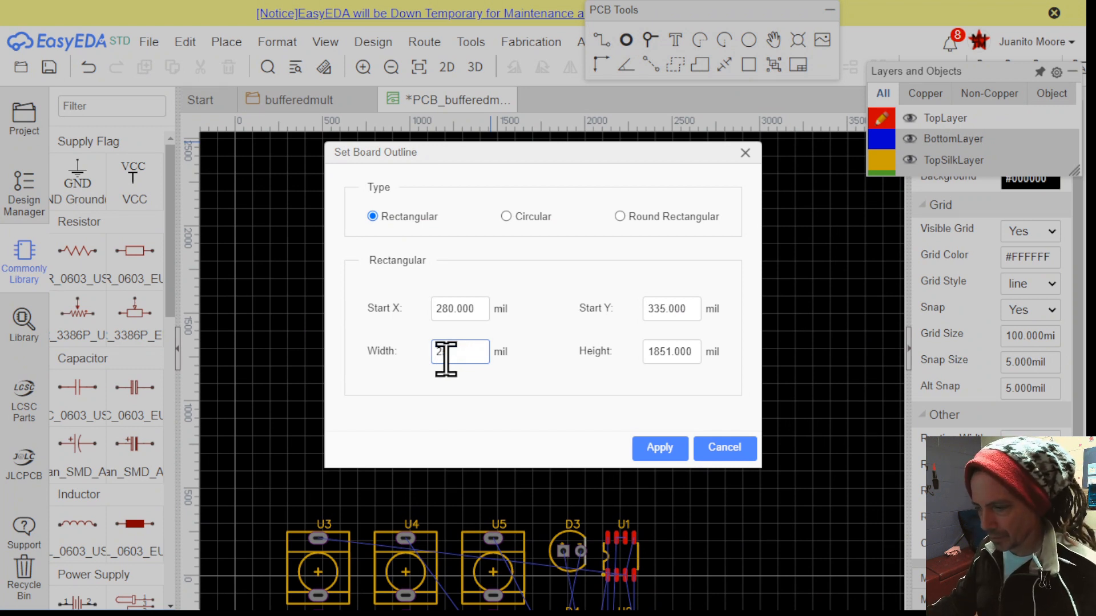
{"action": "type", "text": "5"}
{"action": "left_click_drag", "start_coordinate": [692, 357], "coordinate": [649, 357]}
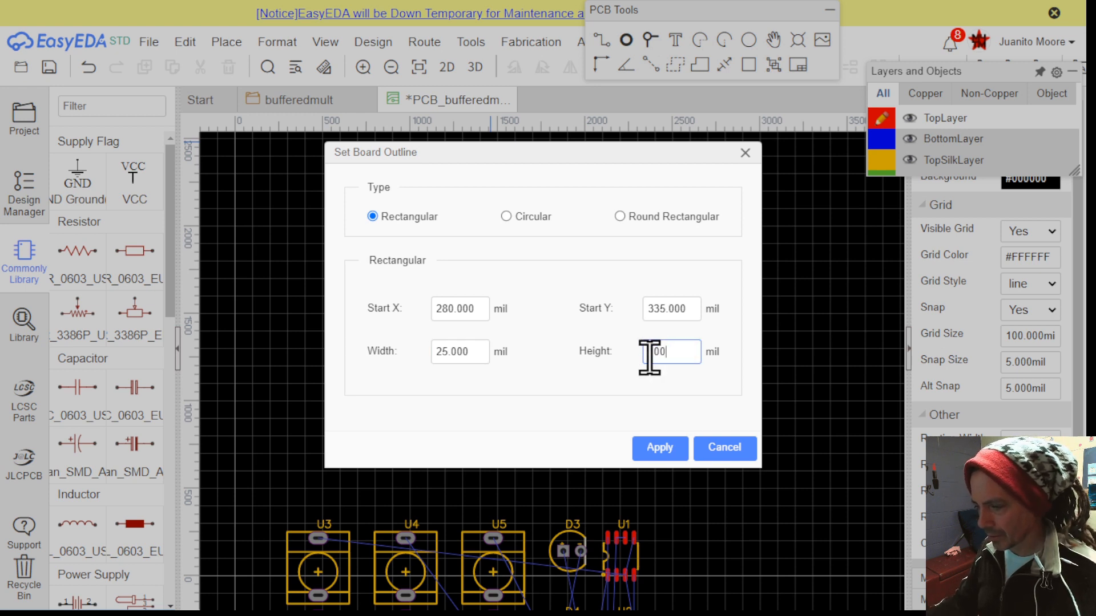
{"action": "type", "text": "100"}
{"action": "left_click_drag", "start_coordinate": [484, 309], "coordinate": [403, 306]}
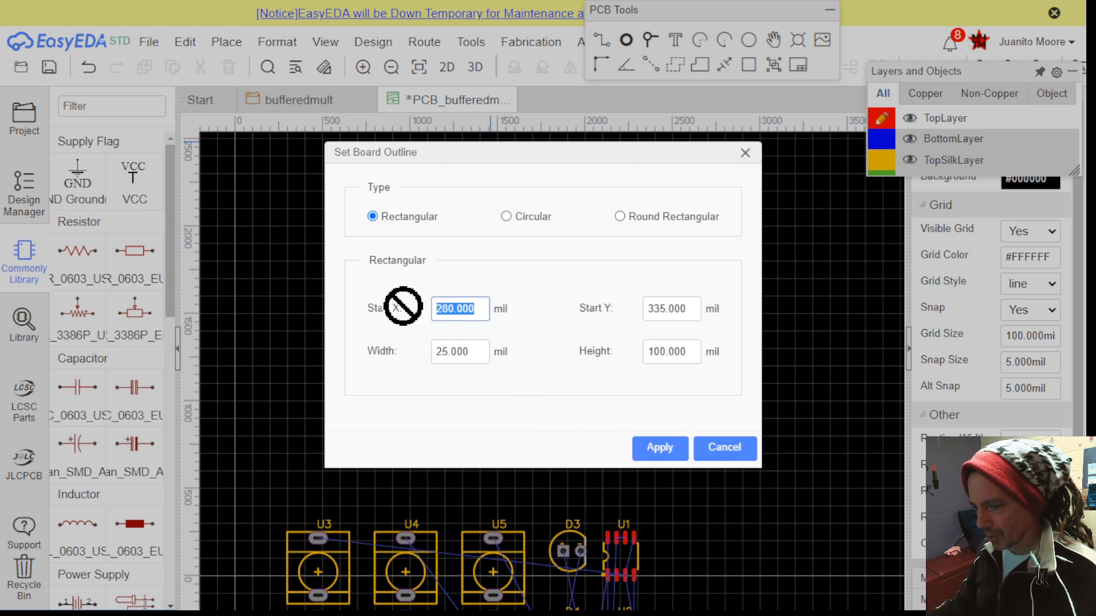
{"action": "type", "text": "0"}
{"action": "left_click_drag", "start_coordinate": [693, 309], "coordinate": [652, 311]}
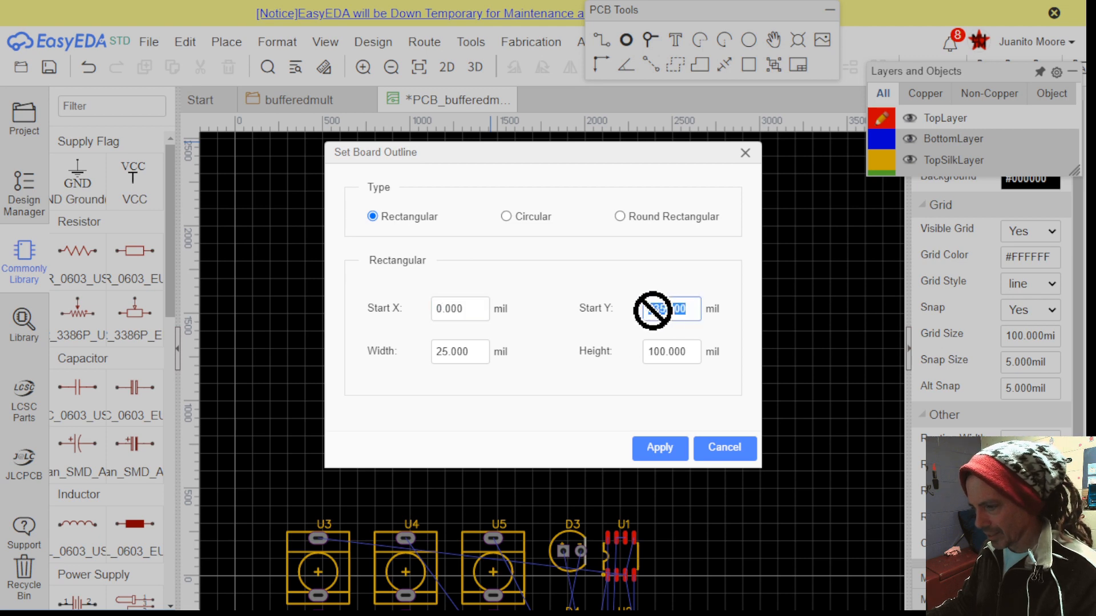
{"action": "type", "text": "0"}
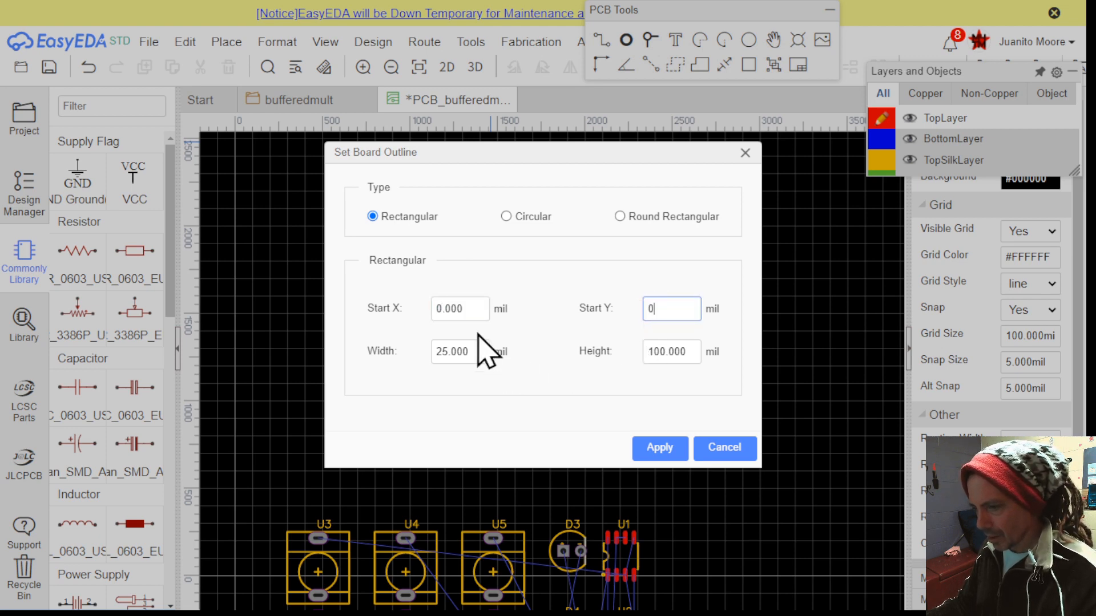
{"action": "left_click", "coordinate": [724, 449]}
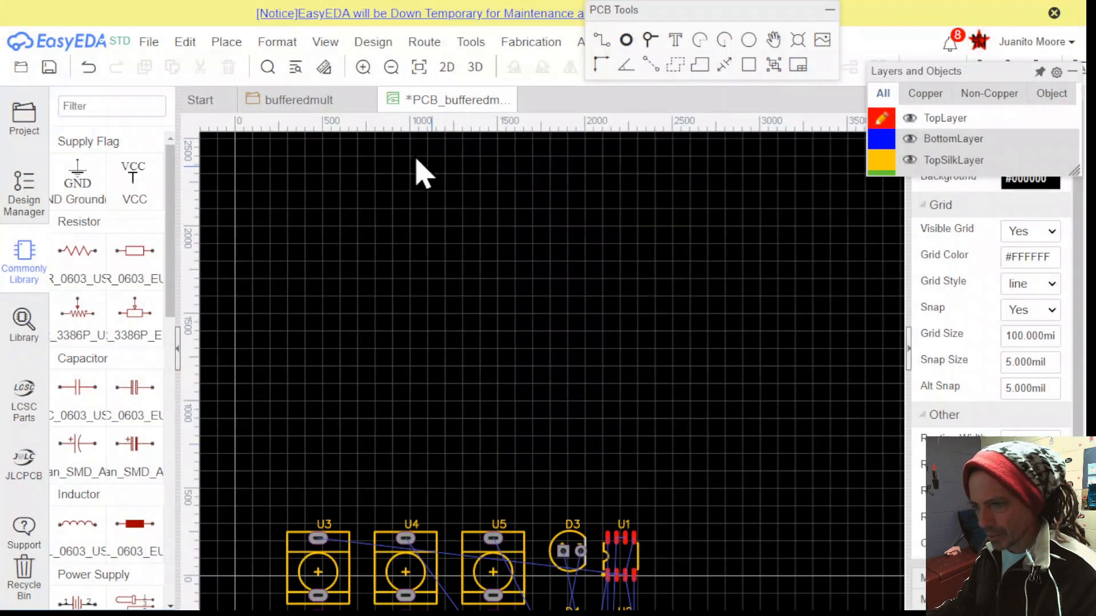
Set the PCB canvas units to mm, moving the layers palette aside to reach the setting
{"action": "left_click", "coordinate": [254, 42]}
{"action": "mouse_move", "coordinate": [186, 45]}
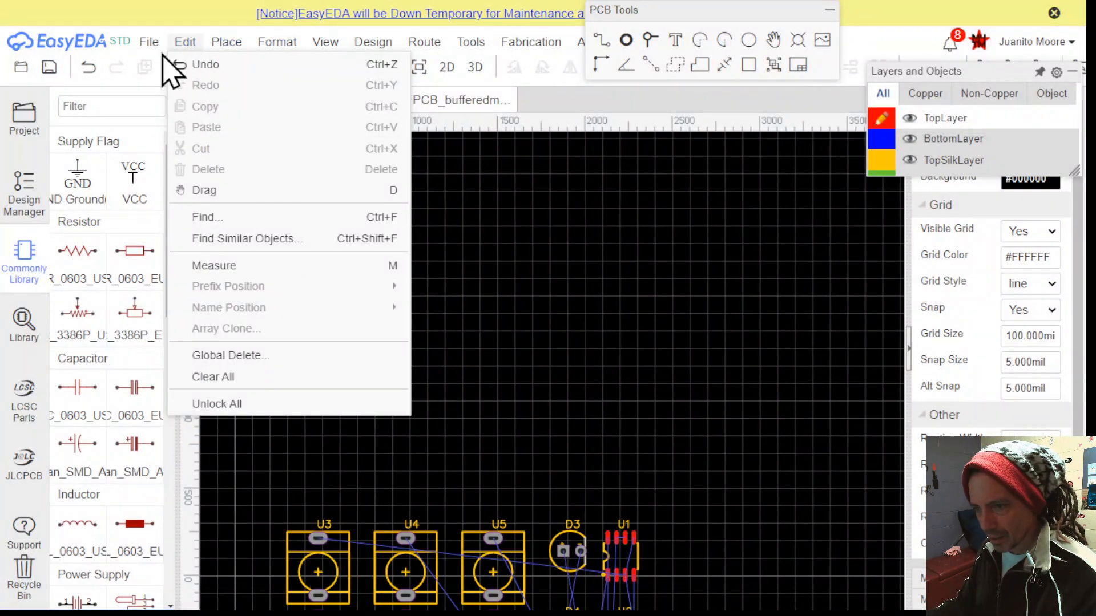
{"action": "mouse_move", "coordinate": [151, 44]}
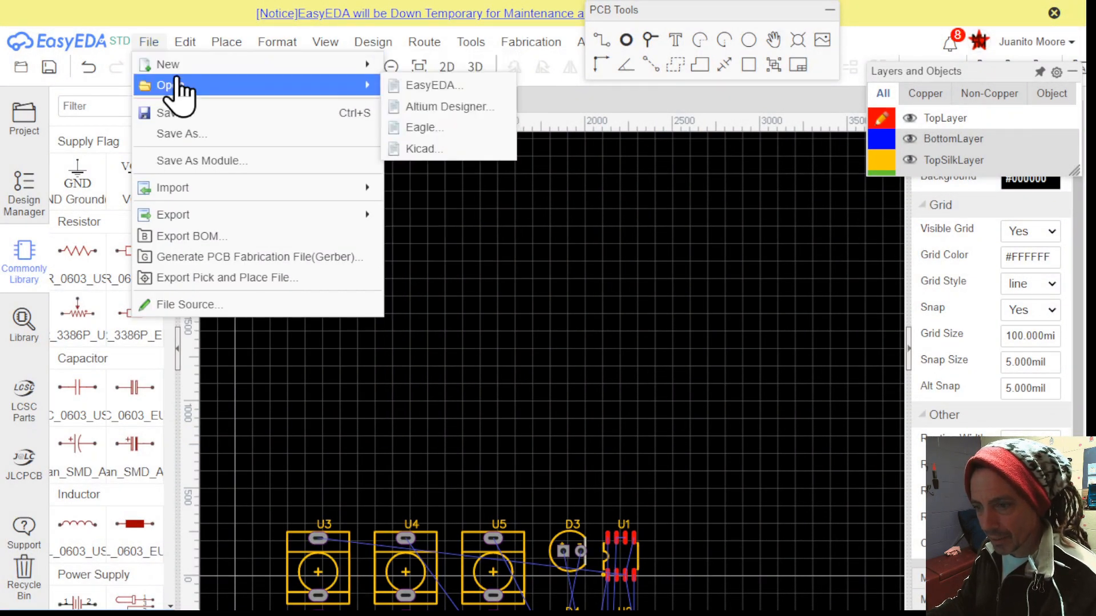
{"action": "mouse_move", "coordinate": [267, 46]}
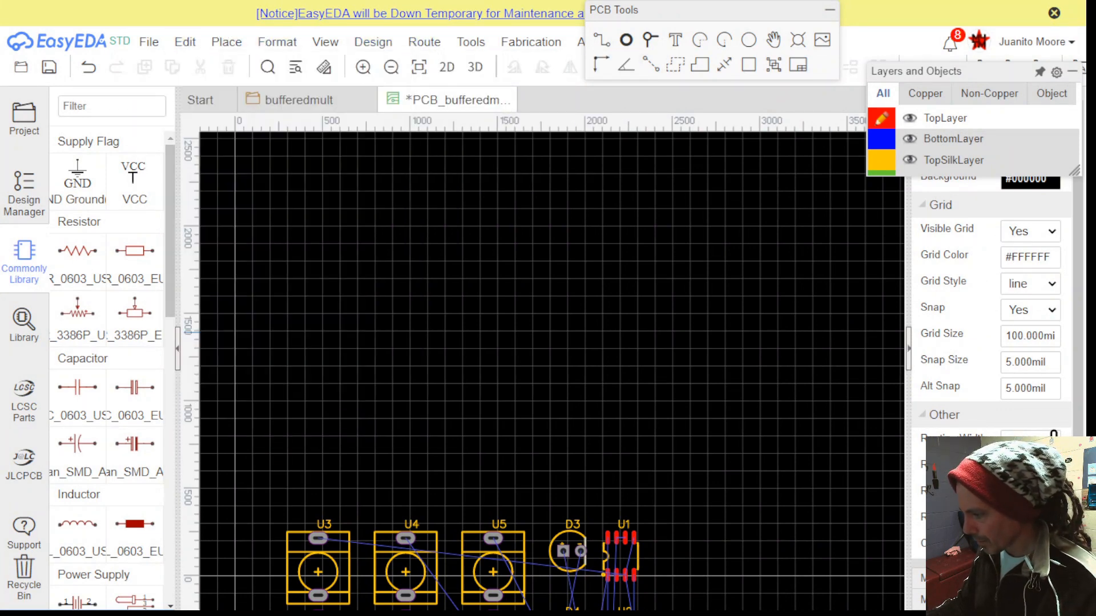
{"action": "left_click_drag", "start_coordinate": [950, 76], "coordinate": [682, 84]}
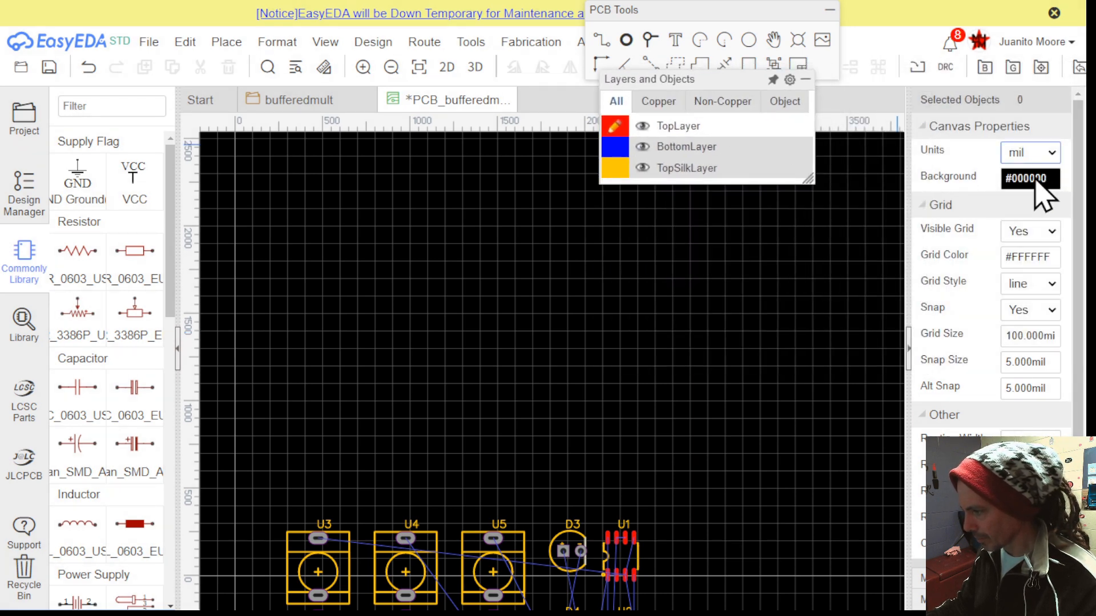
{"action": "left_click_drag", "start_coordinate": [660, 81], "coordinate": [932, 45]}
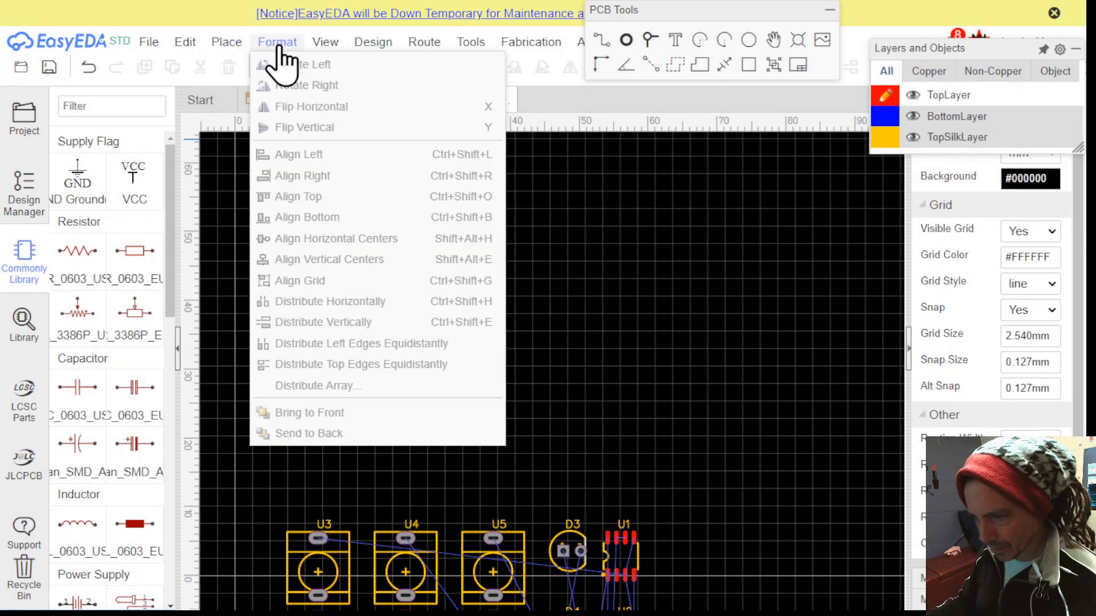
Create a rectangular board outline 25 mm wide and 100 mm high, keeping the default start position
{"action": "mouse_move", "coordinate": [428, 52]}
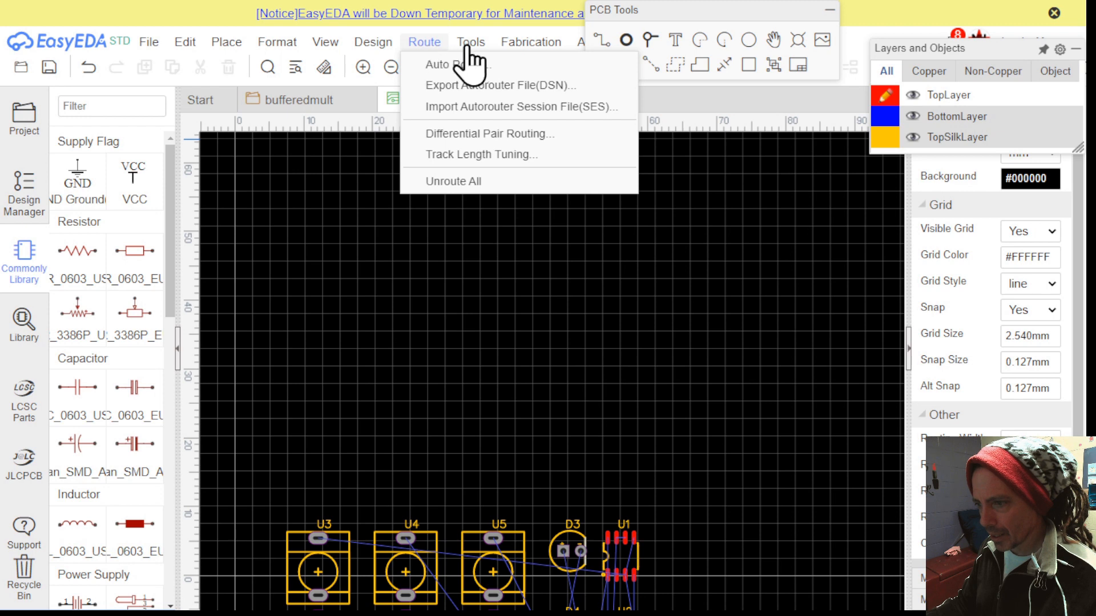
{"action": "mouse_move", "coordinate": [467, 49]}
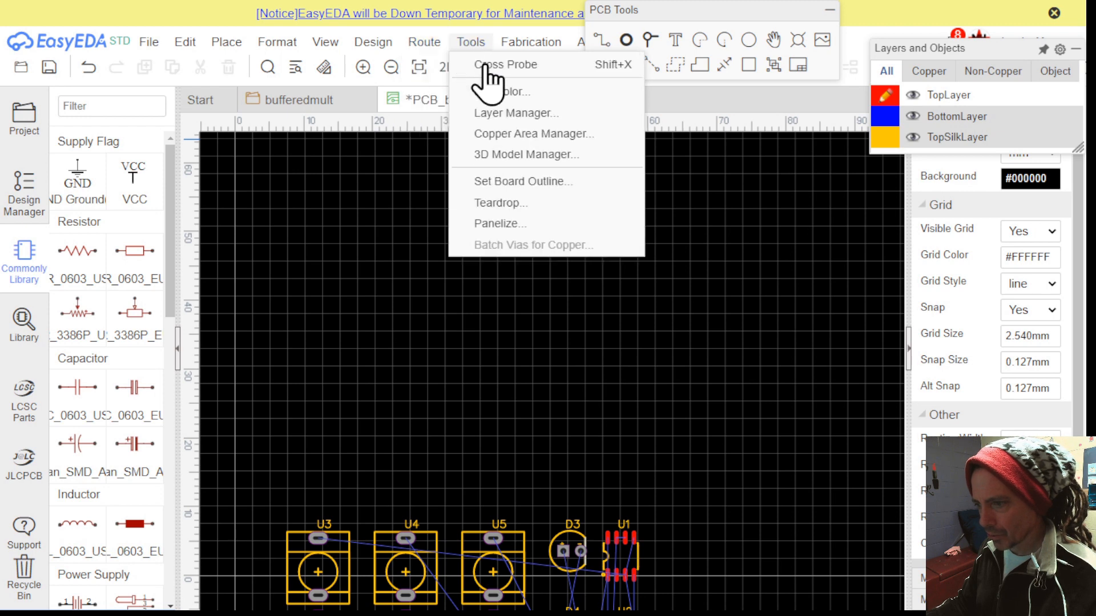
{"action": "left_click", "coordinate": [515, 181]}
{"action": "left_click_drag", "start_coordinate": [468, 359], "coordinate": [435, 354]}
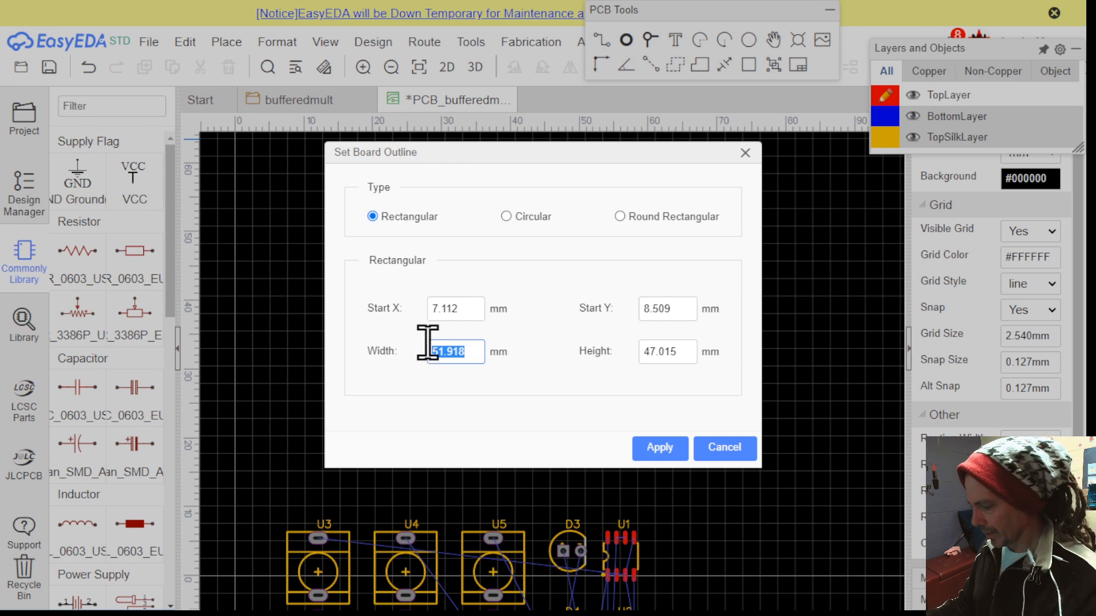
{"action": "type", "text": "2"}
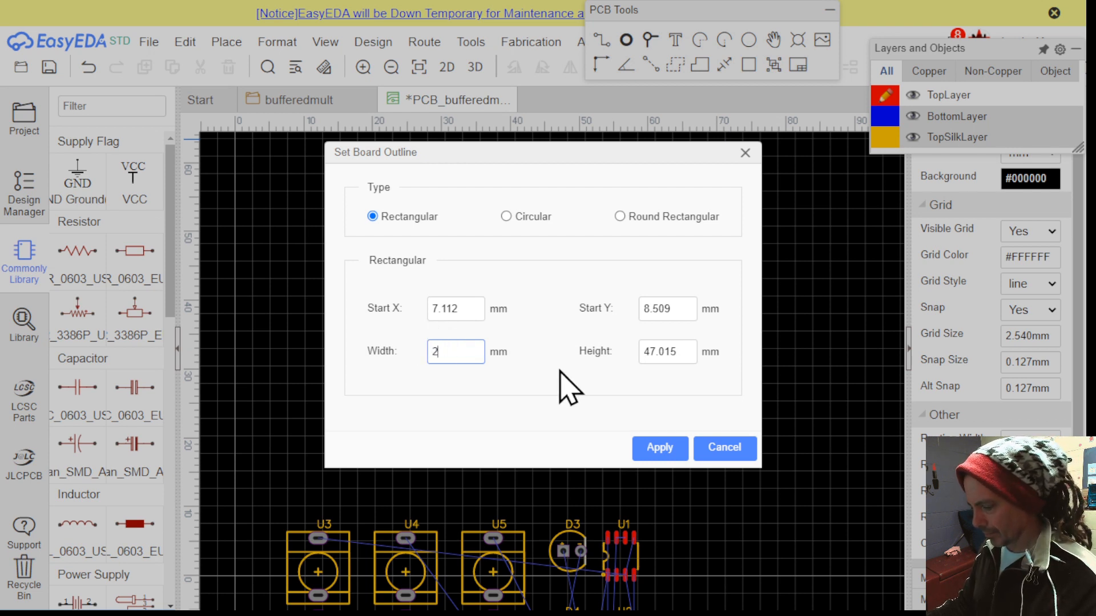
{"action": "type", "text": "05"}
{"action": "left_click_drag", "start_coordinate": [682, 351], "coordinate": [641, 354]}
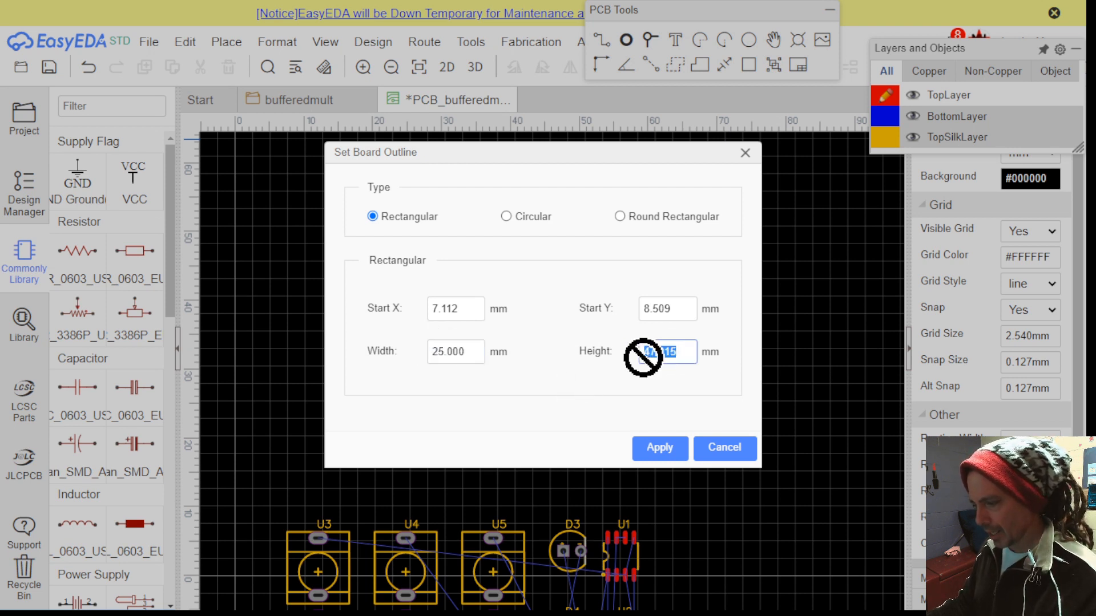
{"action": "type", "text": "100"}
{"action": "left_click", "coordinate": [668, 454]}
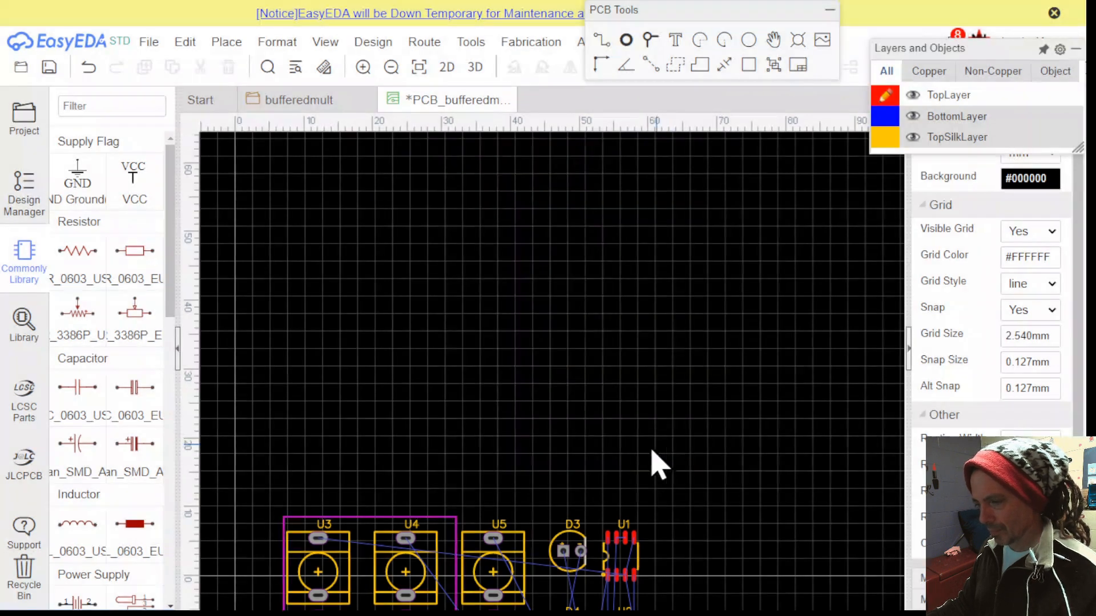
Reset the rectangular board outline's start position to X 0 and Y 0 mm, keeping the 25 × 100 mm size
{"action": "scroll", "coordinate": [642, 463], "scroll_direction": "down", "scroll_amount": 2}
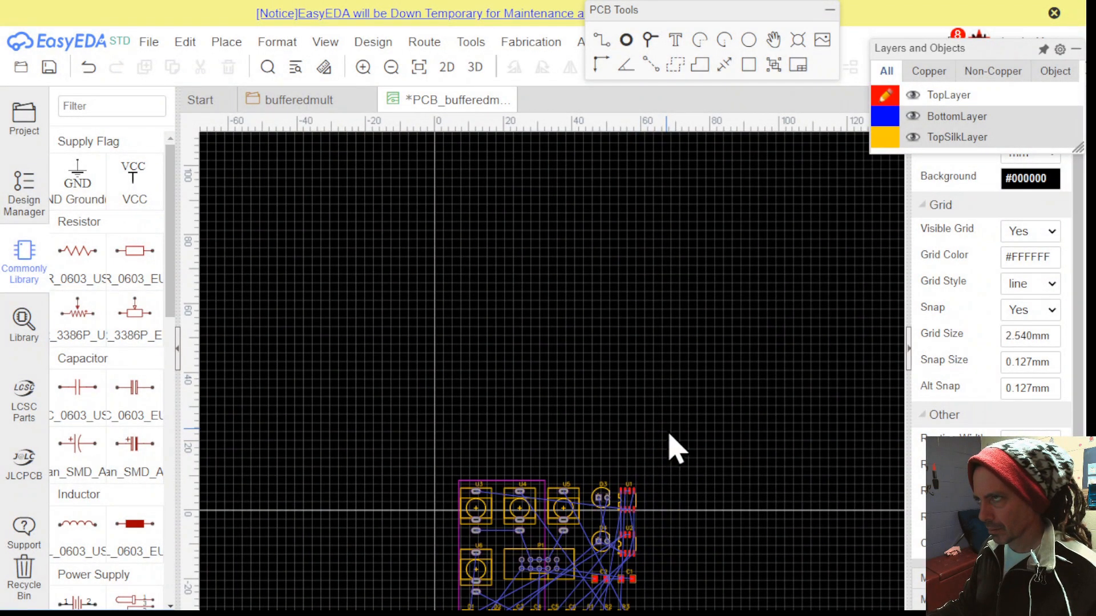
{"action": "left_click", "coordinate": [424, 42]}
{"action": "left_click", "coordinate": [474, 43]}
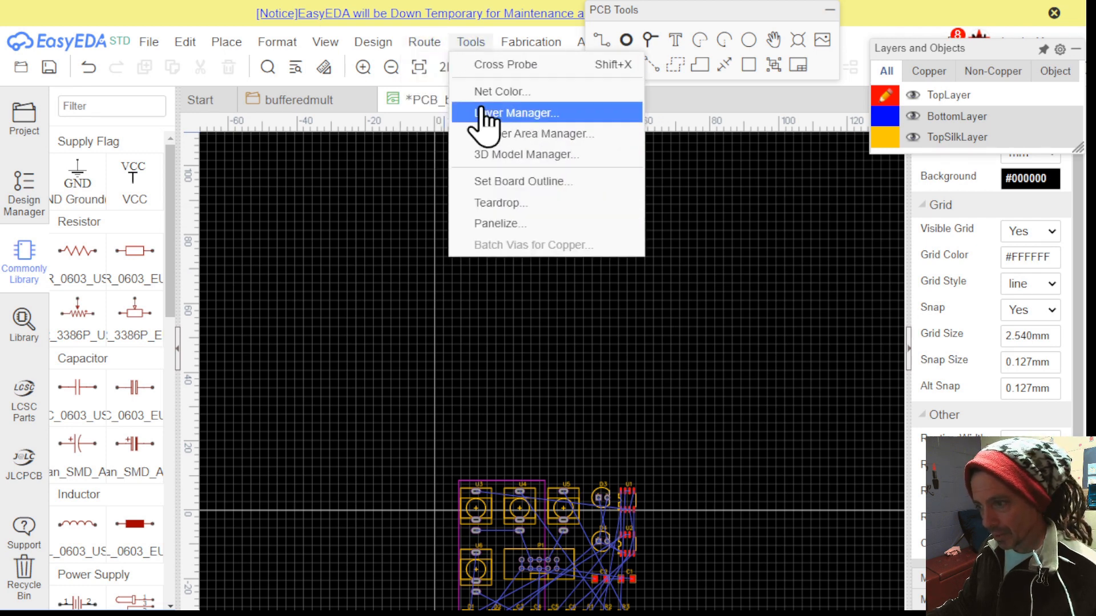
{"action": "left_click", "coordinate": [497, 182]}
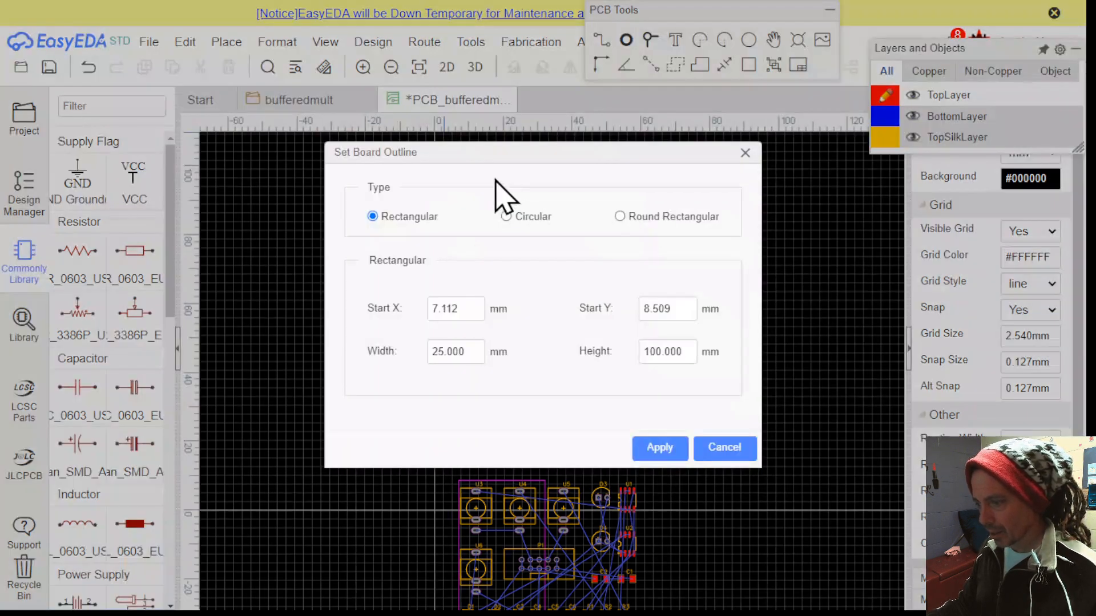
{"action": "double_click", "coordinate": [467, 308]}
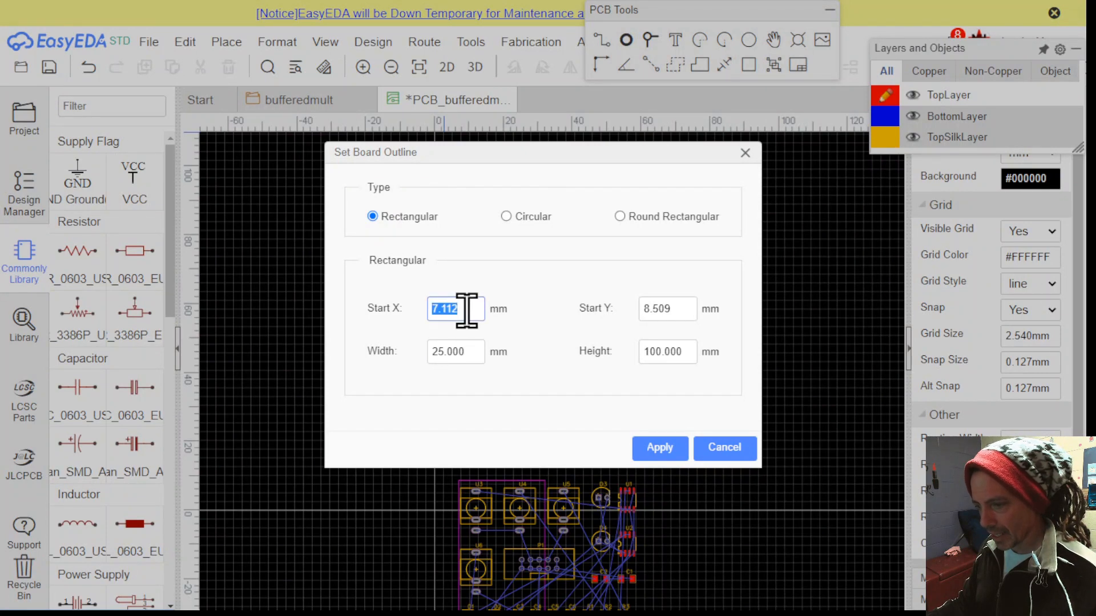
{"action": "type", "text": "0"}
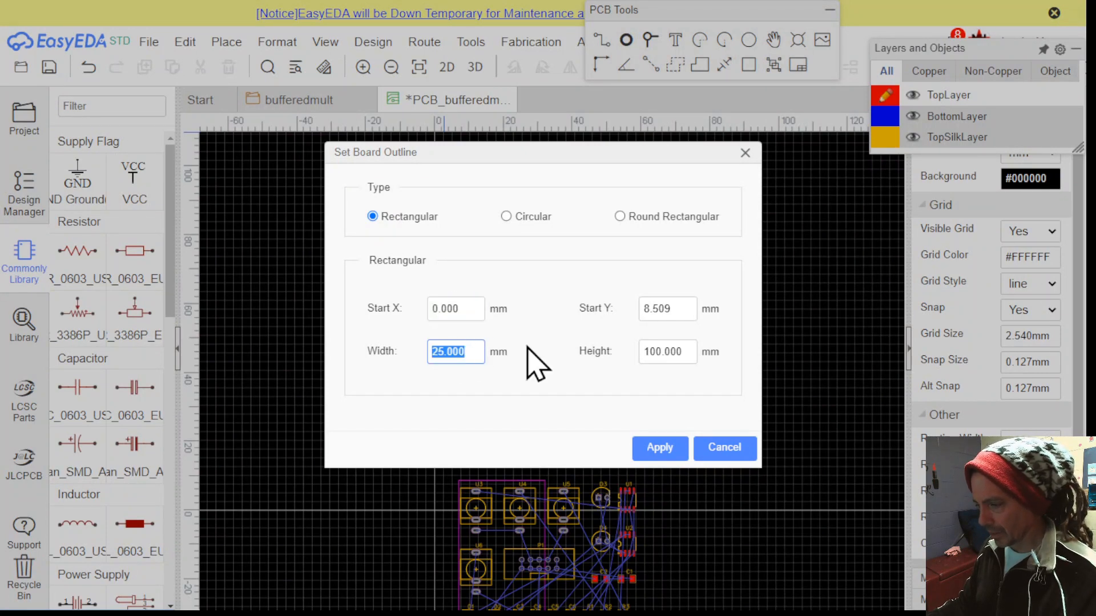
{"action": "double_click", "coordinate": [674, 309]}
{"action": "type", "text": "0"}
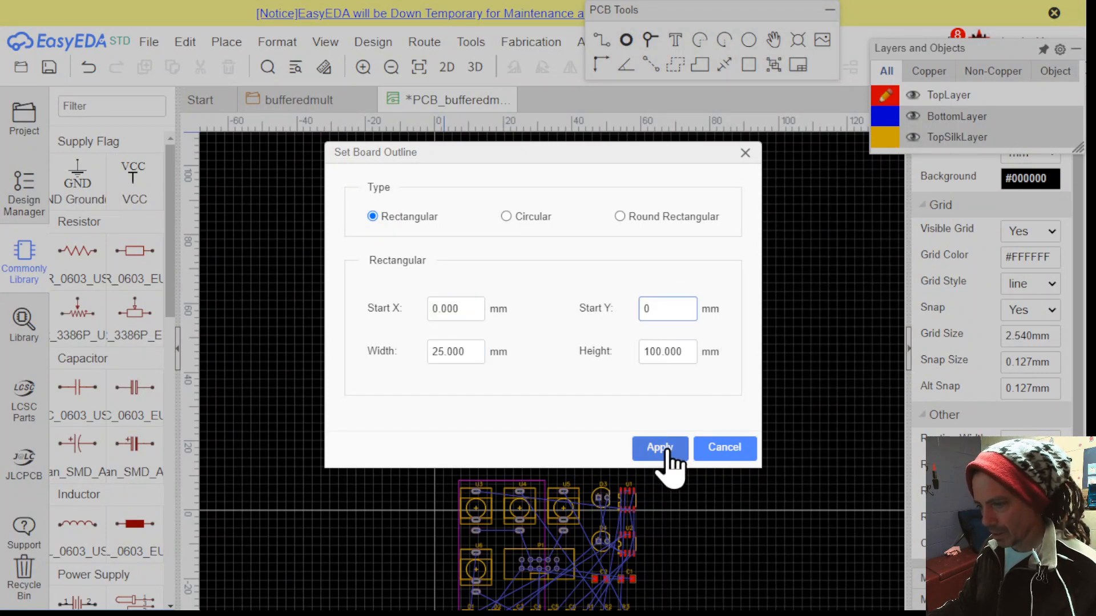
{"action": "left_click", "coordinate": [660, 448]}
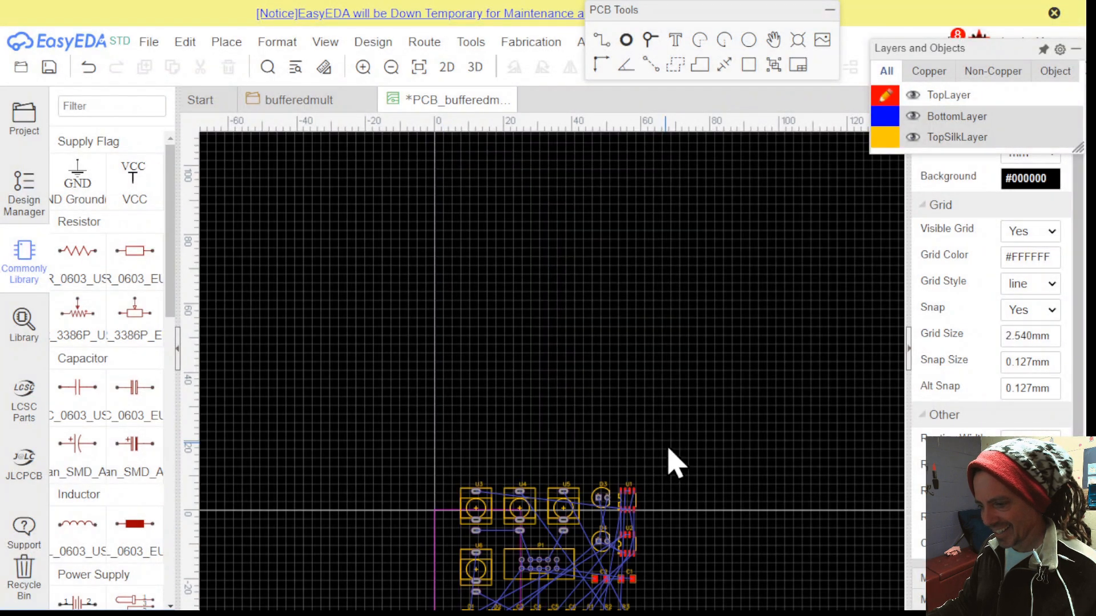
{"action": "scroll", "coordinate": [669, 459], "scroll_direction": "down", "scroll_amount": 4}
{"action": "right_click_drag", "start_coordinate": [685, 472], "coordinate": [683, 350]}
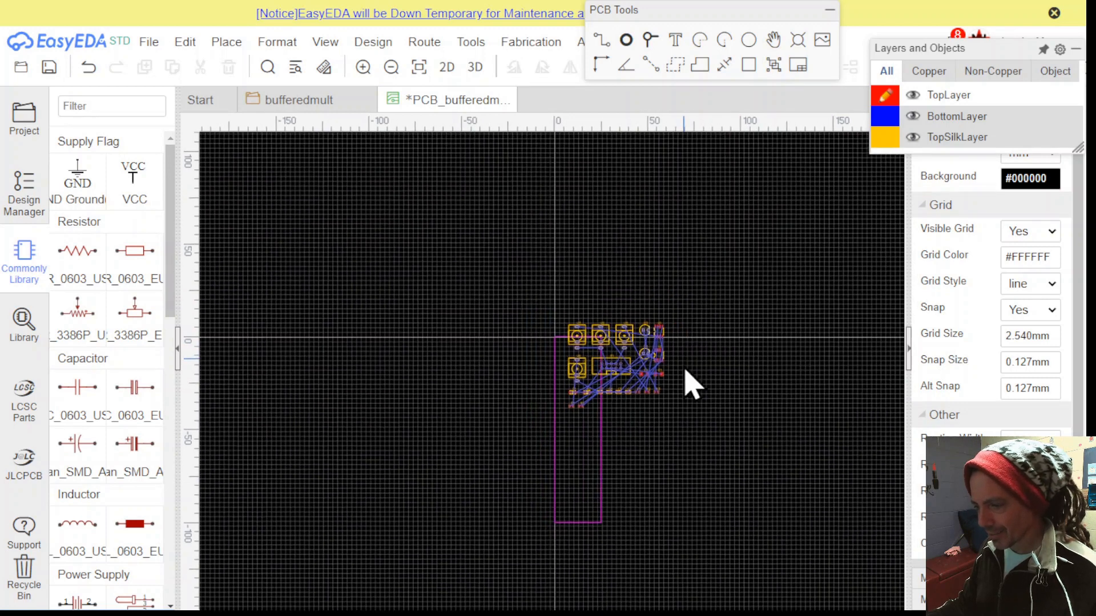
Move the board outline up along the Y axis until its lower edge sits on the X axis at Y 0
{"action": "left_click", "coordinate": [593, 523]}
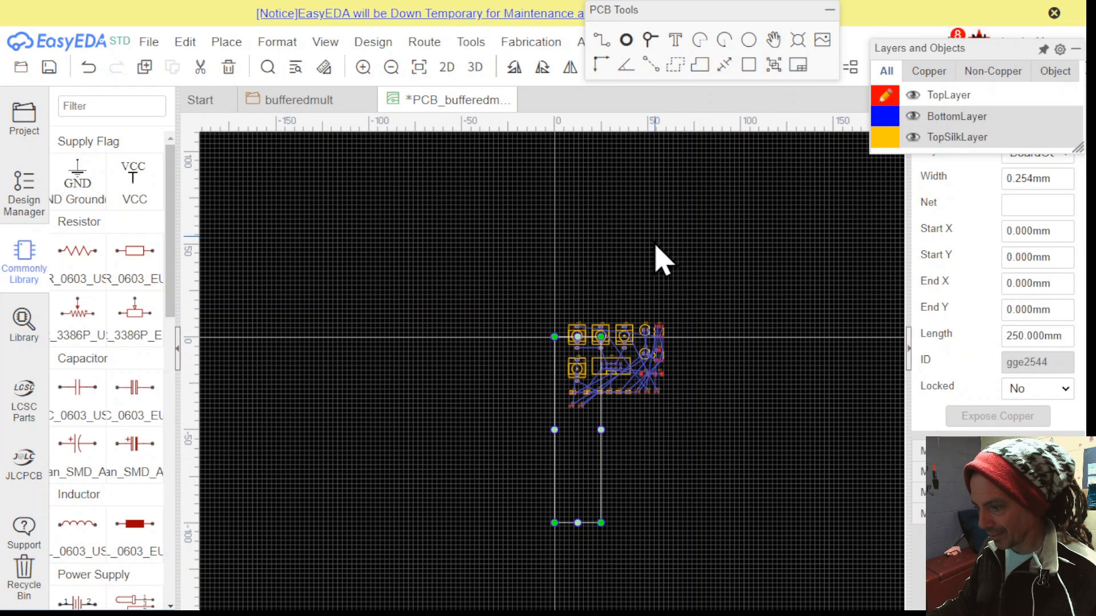
{"action": "left_click", "coordinate": [602, 454]}
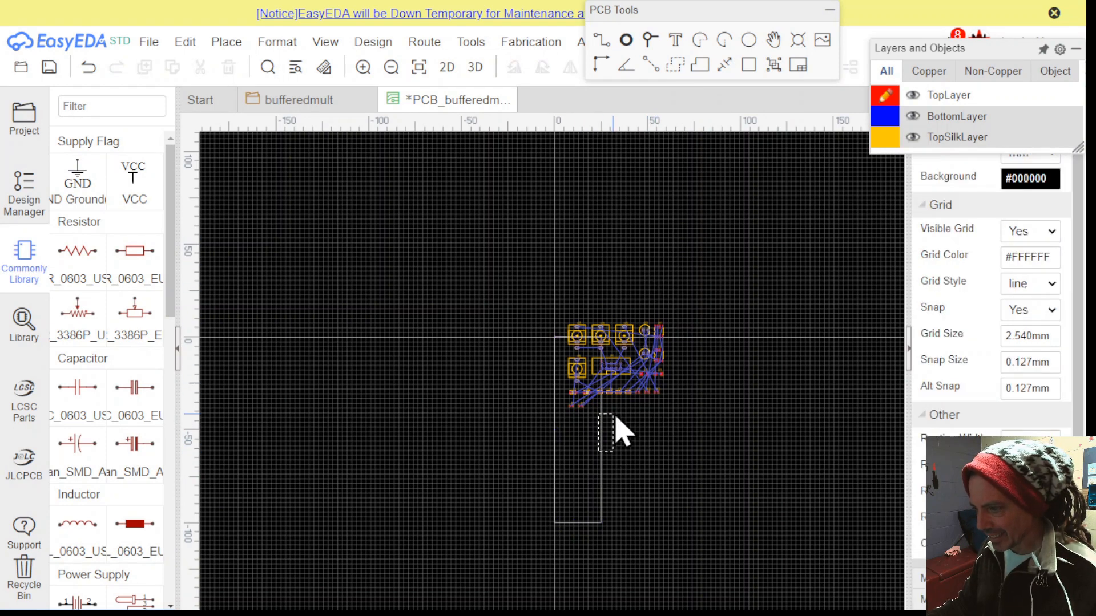
{"action": "left_click_drag", "start_coordinate": [615, 529], "coordinate": [531, 349]}
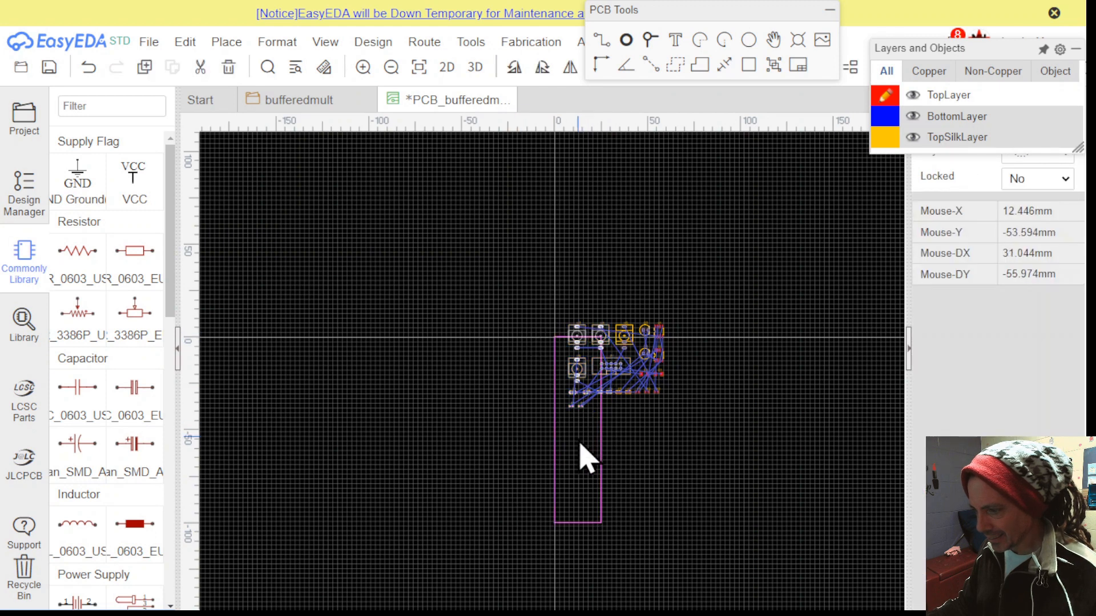
{"action": "left_click", "coordinate": [568, 479]}
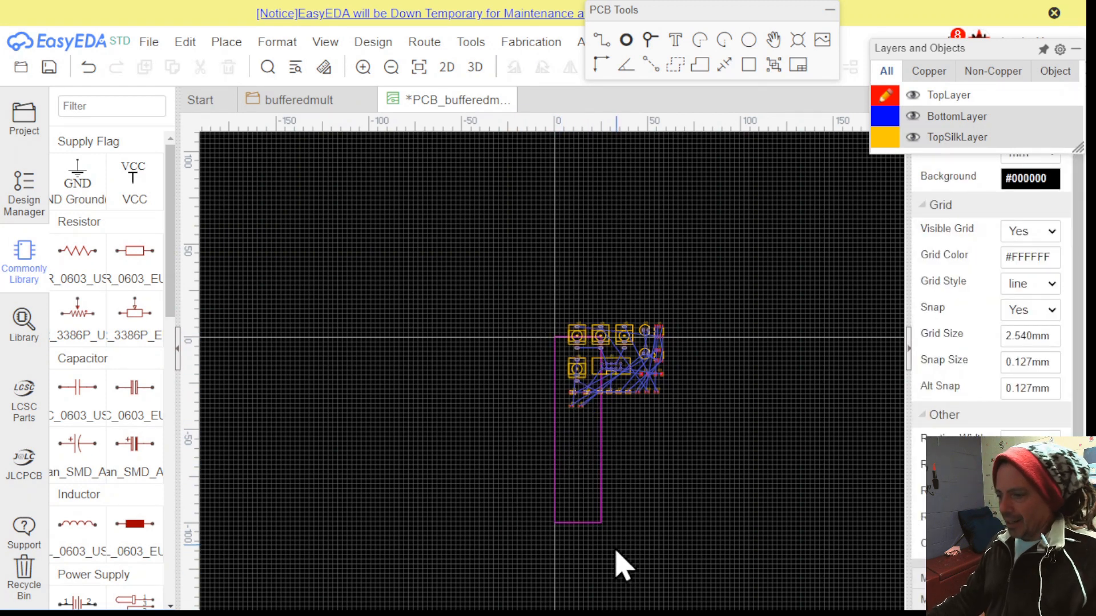
{"action": "left_click", "coordinate": [600, 522]}
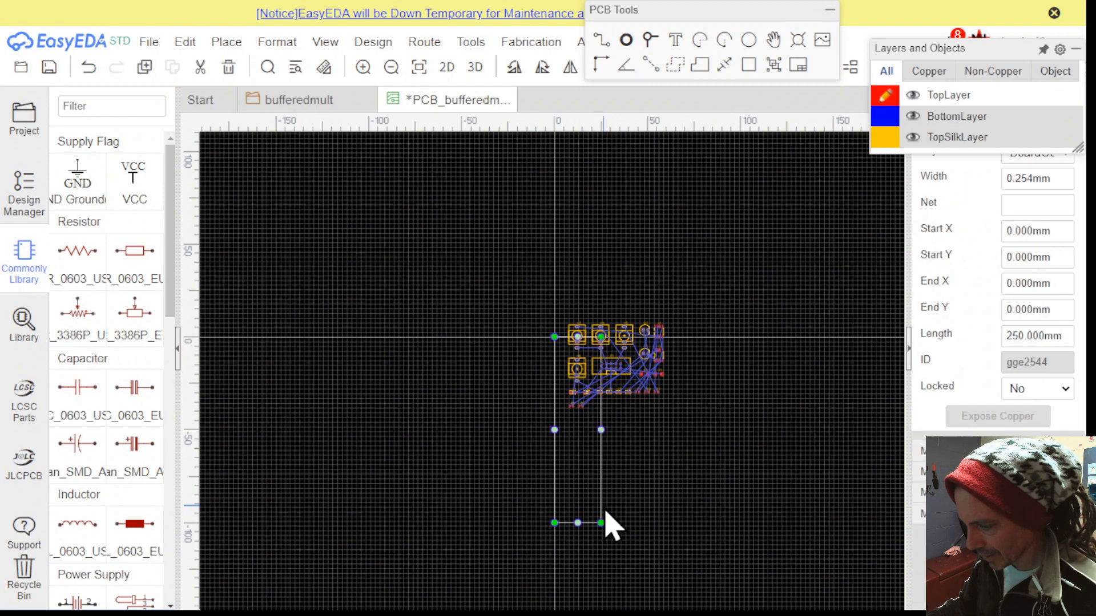
{"action": "key", "text": "Up"}
{"action": "key", "text": "Up"}
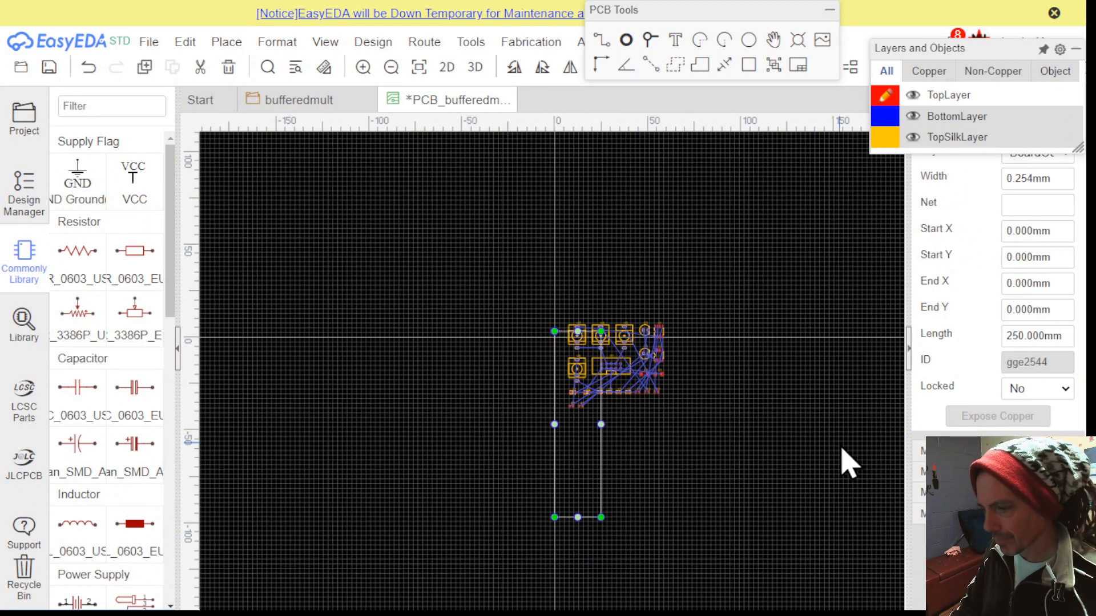
{"action": "key", "text": "Up"}
{"action": "key", "text": "Up"}
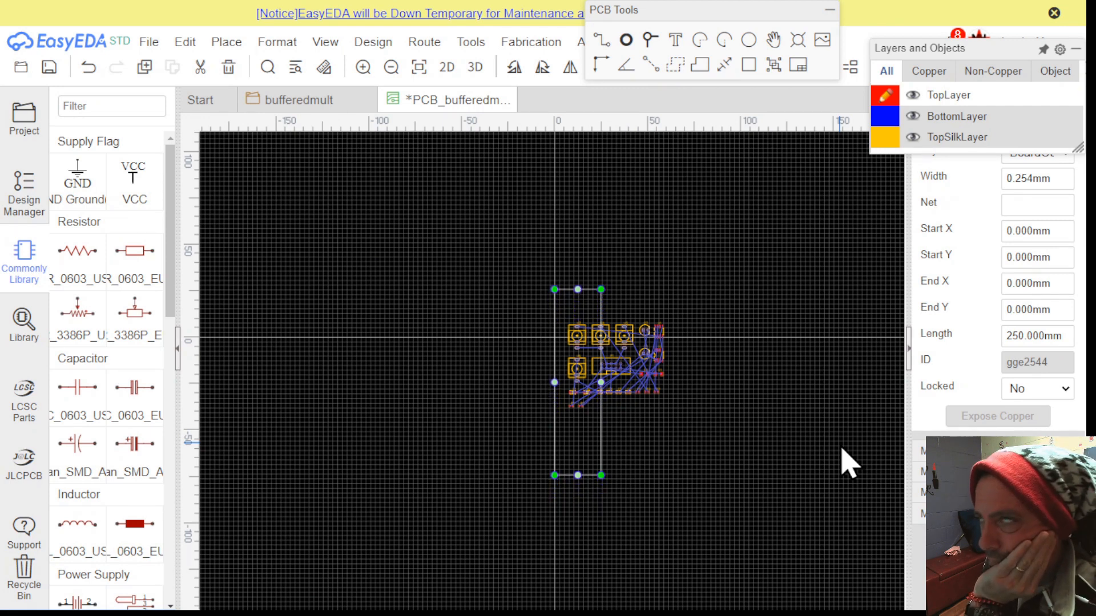
{"action": "key", "text": "Up"}
{"action": "key", "text": "Up"}
{"action": "key", "text": "Up"}
{"action": "key", "text": "Up"}
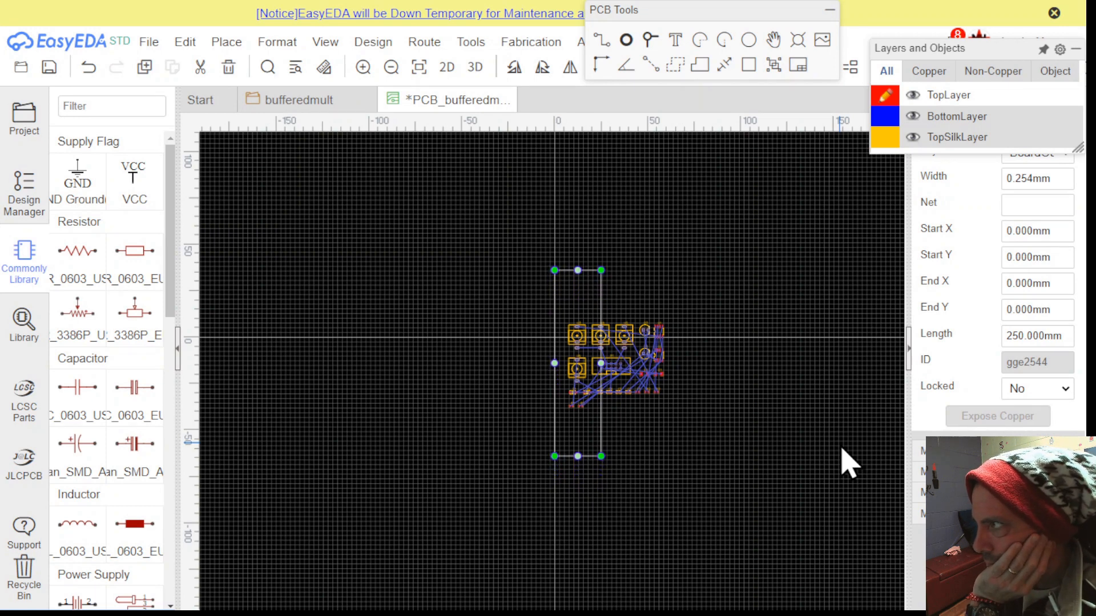
{"action": "key", "text": "Up"}
{"action": "key", "text": "Up"}
{"action": "key", "text": "Up"}
{"action": "key", "text": "Up"}
{"action": "key", "text": "Up"}
{"action": "key", "text": "Up"}
{"action": "key", "text": "Up"}
{"action": "key", "text": "Up"}
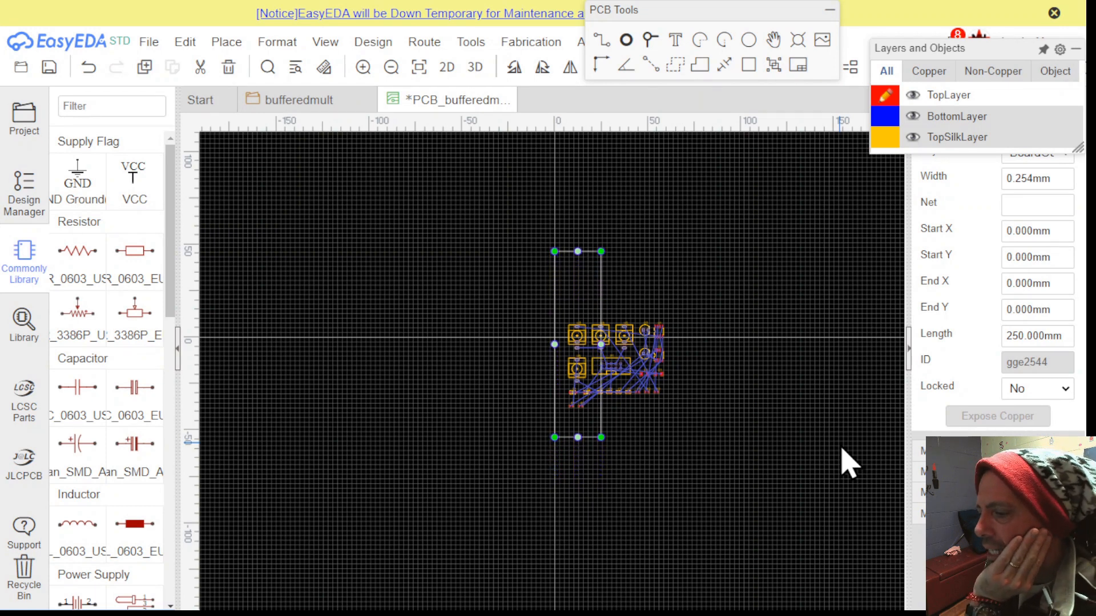
{"action": "key", "text": "Up"}
{"action": "key", "text": "Up"}
{"action": "key", "text": "Up"}
{"action": "key", "text": "Up"}
{"action": "key", "text": "Up"}
{"action": "key", "text": "Up"}
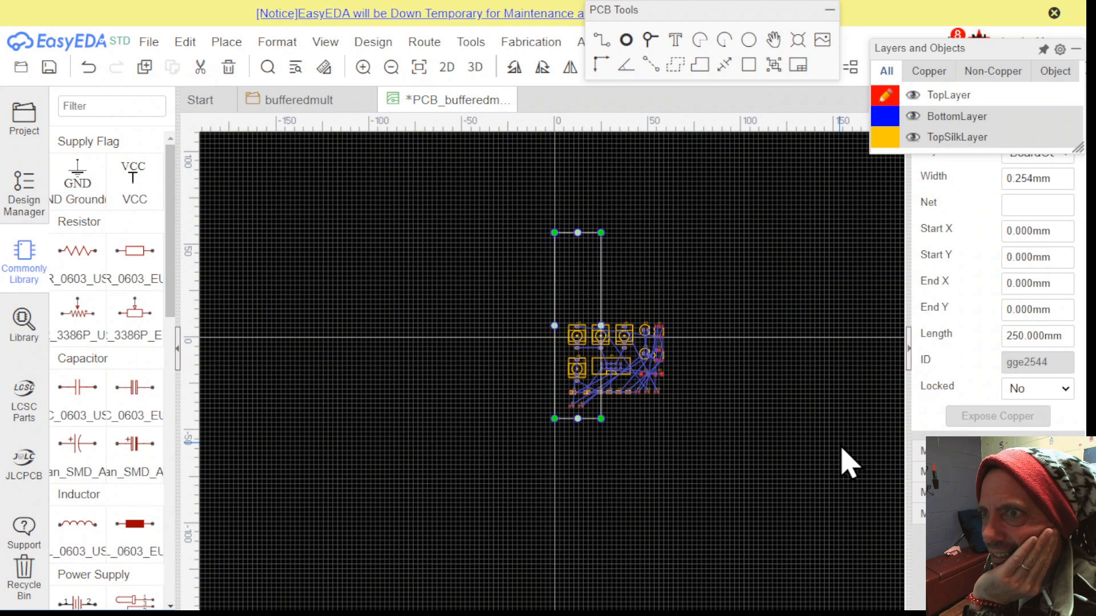
{"action": "key", "text": "Up"}
{"action": "key", "text": "Up"}
{"action": "key", "text": "Up"}
{"action": "key", "text": "Up"}
{"action": "key", "text": "Up"}
{"action": "key", "text": "Up"}
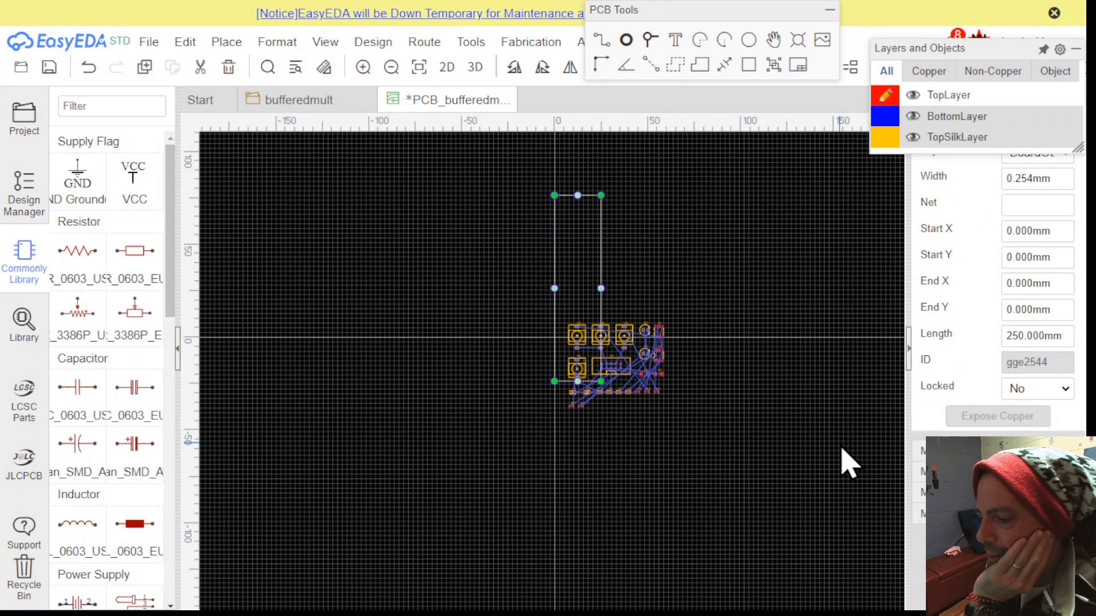
{"action": "key", "text": "Up"}
{"action": "key", "text": "Up"}
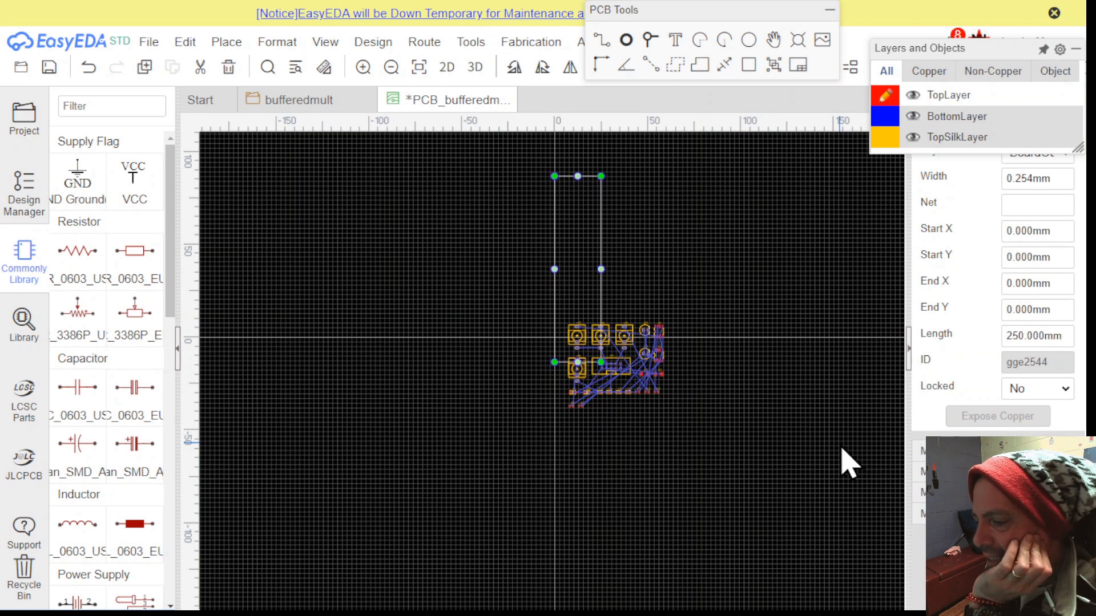
{"action": "key", "text": "Up"}
{"action": "key", "text": "Up"}
{"action": "key", "text": "Up"}
{"action": "key", "text": "Up"}
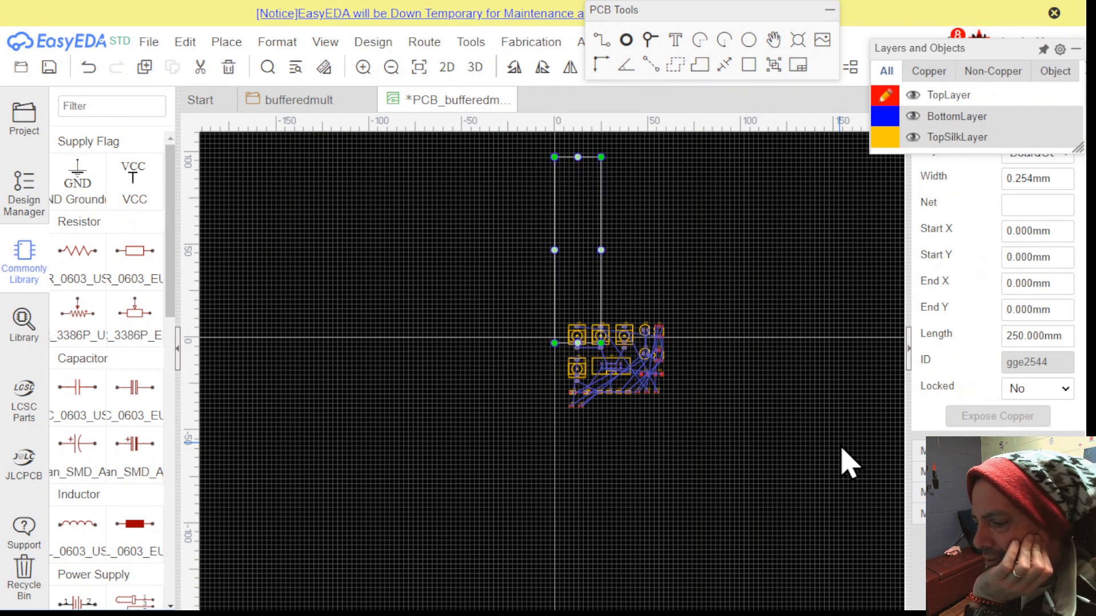
{"action": "key", "text": "Up"}
{"action": "key", "text": "Up"}
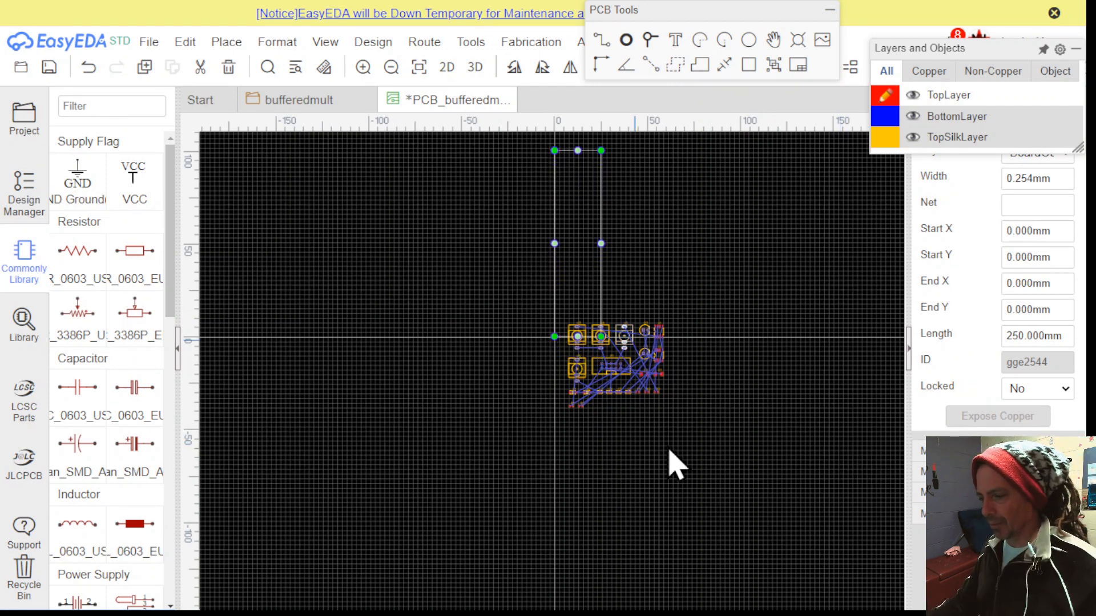
{"action": "left_click", "coordinate": [656, 487]}
Spread out the four jack footprints: U3 inside the board outline, U4 and U5 to its right, U6 below and left of it
{"action": "scroll", "coordinate": [690, 473], "scroll_direction": "up", "scroll_amount": 3}
{"action": "right_click_drag", "start_coordinate": [627, 432], "coordinate": [759, 607]}
{"action": "scroll", "coordinate": [758, 605], "scroll_direction": "down", "scroll_amount": 1}
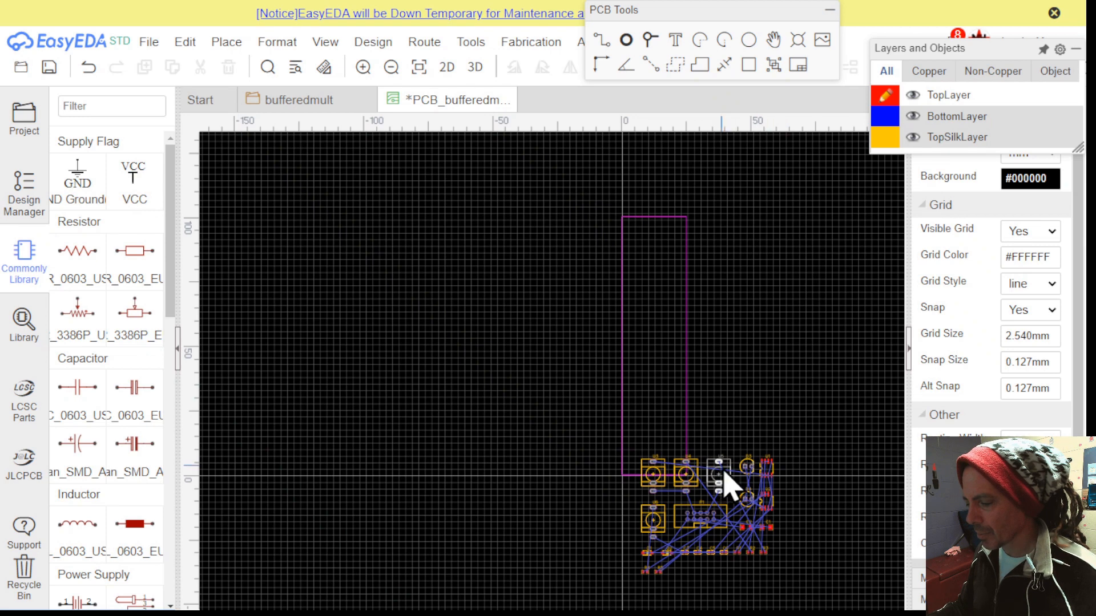
{"action": "left_click_drag", "start_coordinate": [724, 465], "coordinate": [746, 400]}
{"action": "left_click_drag", "start_coordinate": [702, 479], "coordinate": [713, 399]}
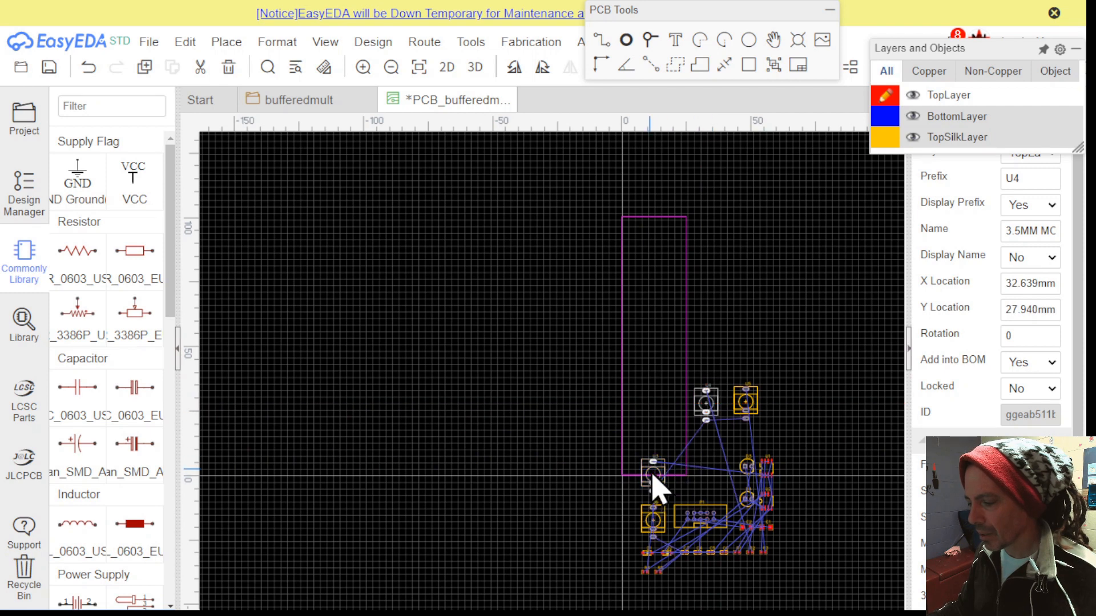
{"action": "left_click_drag", "start_coordinate": [647, 471], "coordinate": [656, 367]}
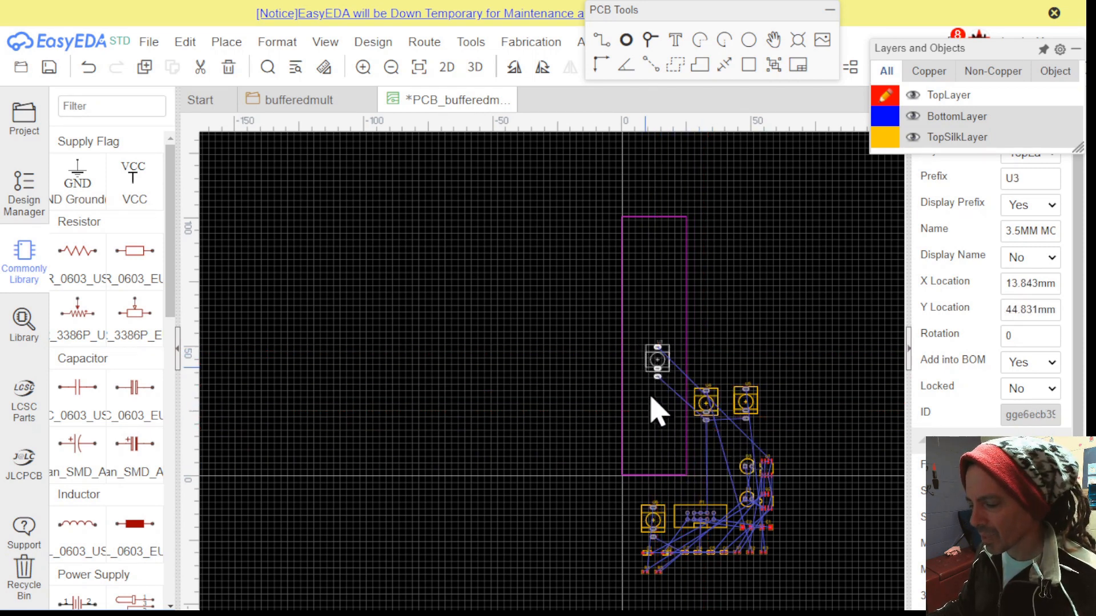
{"action": "left_click_drag", "start_coordinate": [654, 522], "coordinate": [588, 526]}
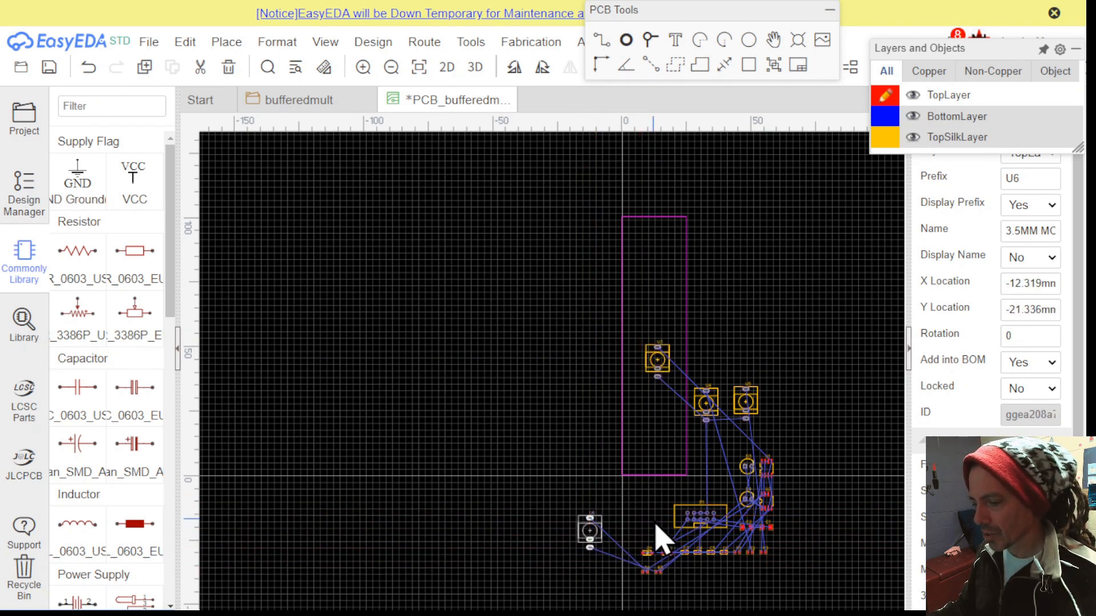
Select input jack U3 in the bufferedmult schematic, then return to the PCB layout and save it
{"action": "left_click", "coordinate": [326, 122]}
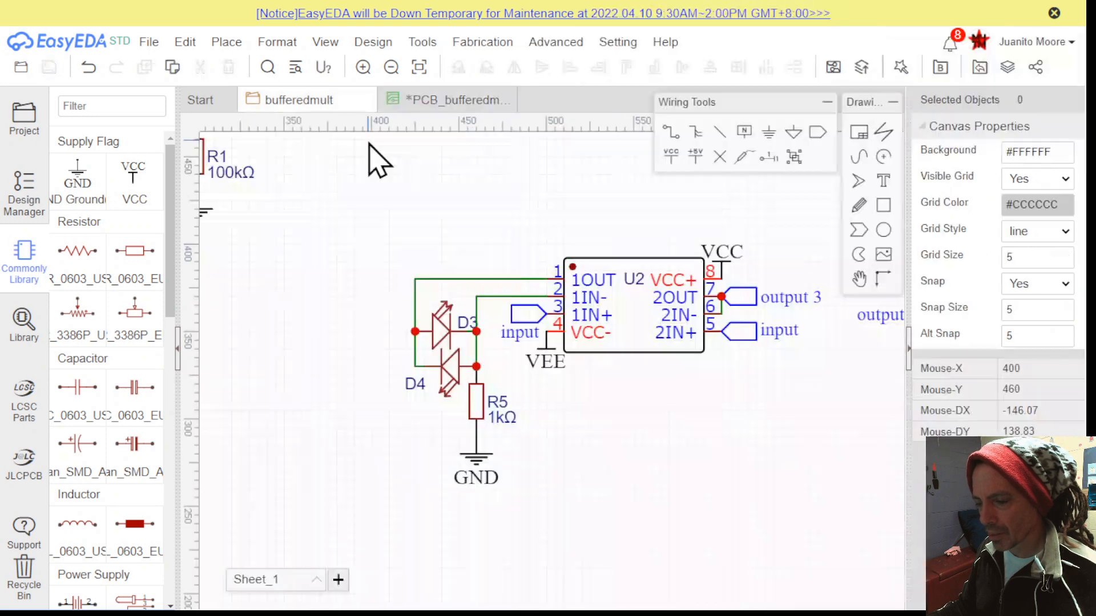
{"action": "right_click_drag", "start_coordinate": [335, 317], "coordinate": [623, 409]}
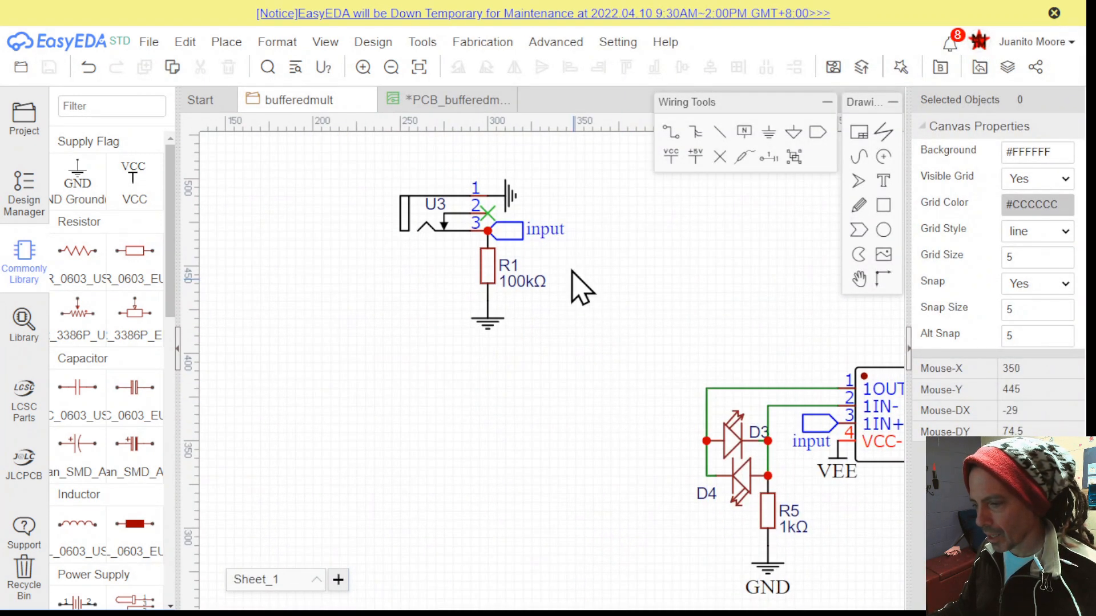
{"action": "left_click", "coordinate": [450, 218]}
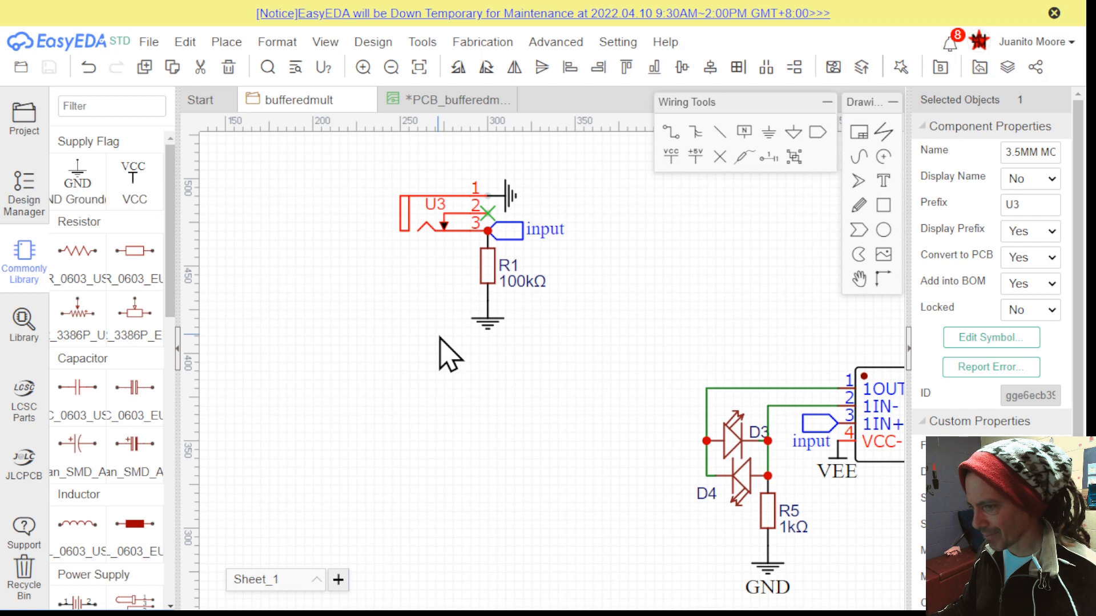
{"action": "left_click", "coordinate": [454, 100]}
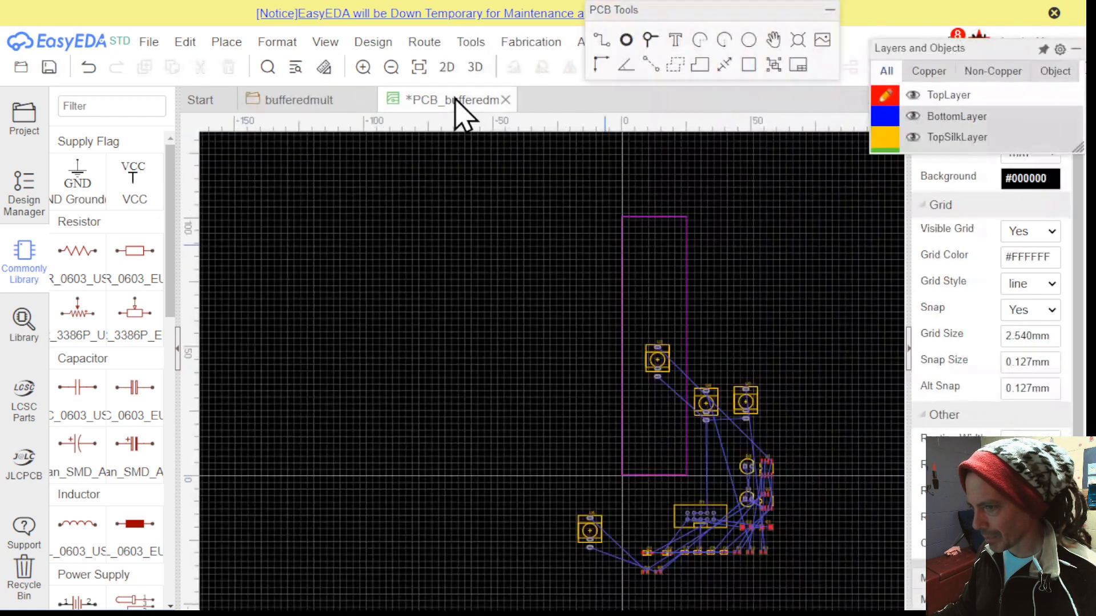
{"action": "left_click", "coordinate": [50, 67]}
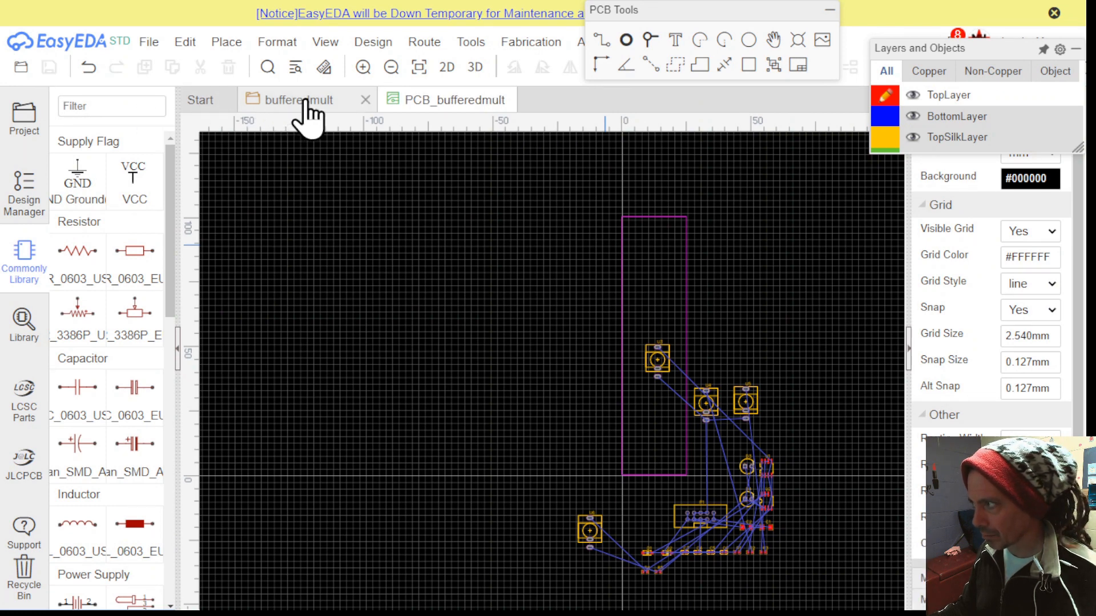
Cross-probe input jack U3 from the bufferedmult schematic to locate its footprint in the PCB layout
{"action": "left_click", "coordinate": [309, 114]}
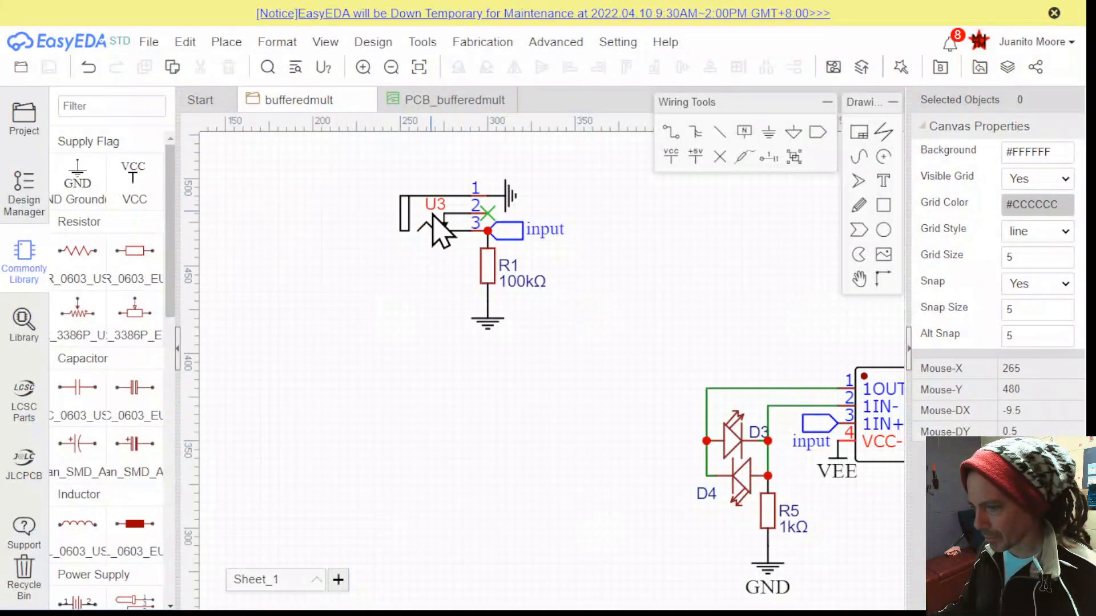
{"action": "left_click", "coordinate": [436, 231]}
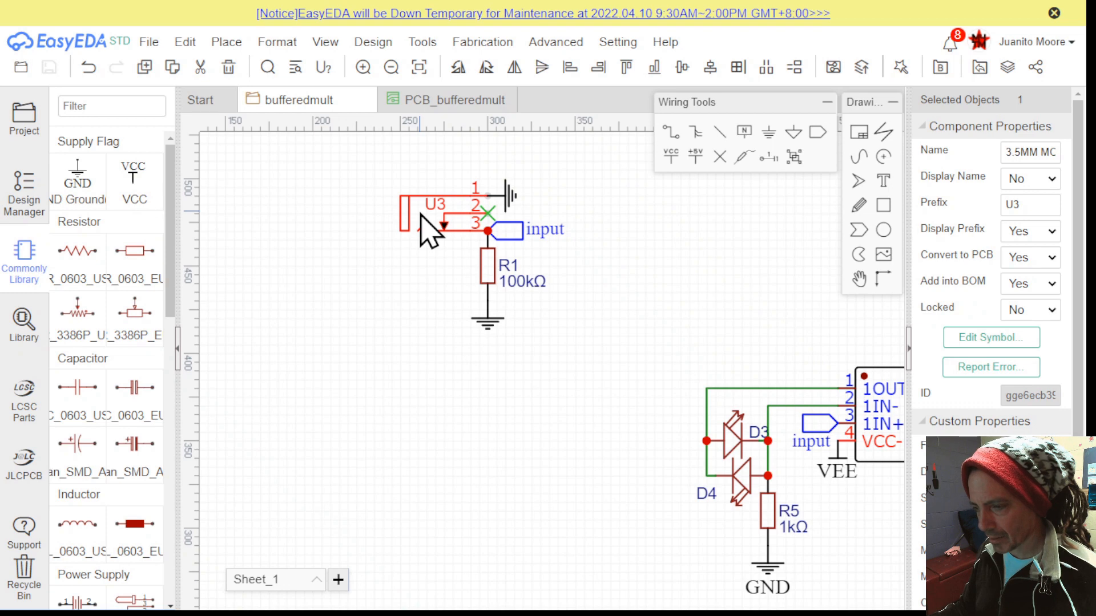
{"action": "key", "text": "shift+x"}
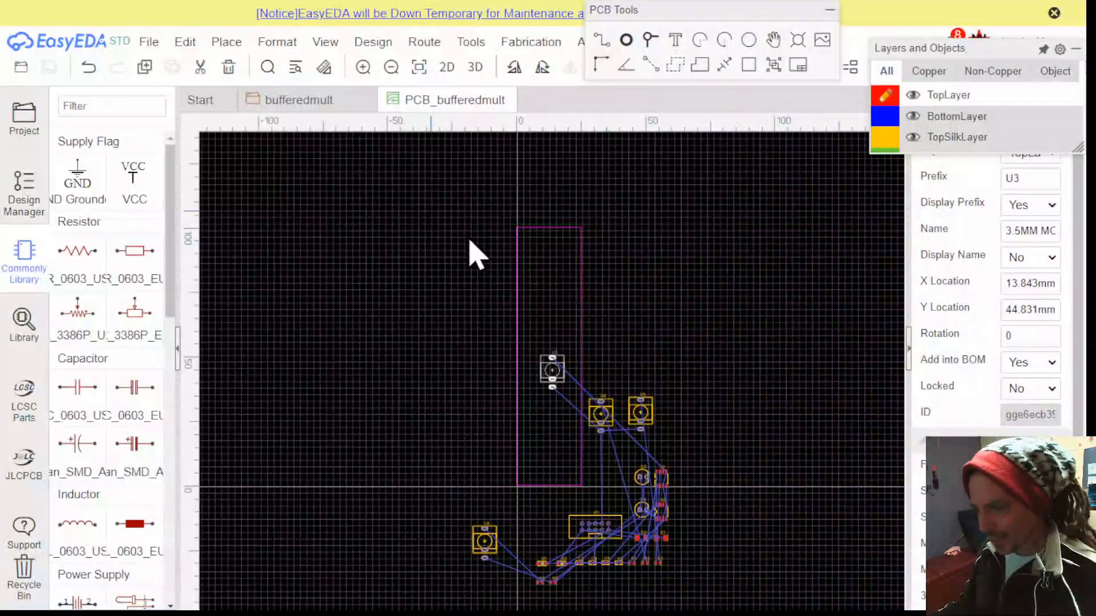
{"action": "scroll", "coordinate": [577, 385], "scroll_direction": "up", "scroll_amount": 3}
{"action": "scroll", "coordinate": [783, 310], "scroll_direction": "down", "scroll_amount": 1}
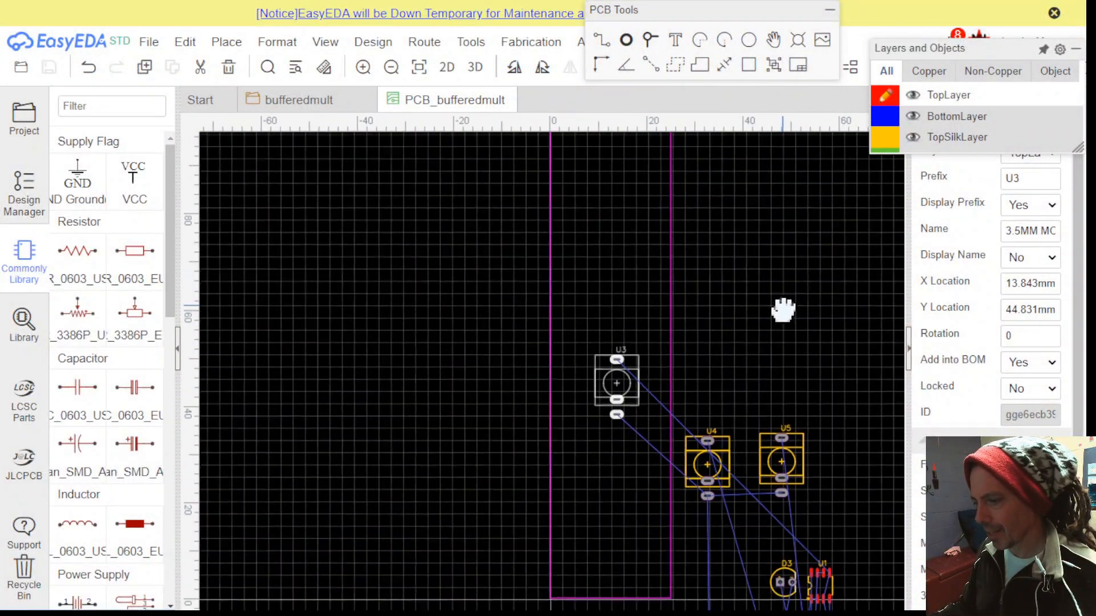
Move jack U3 to the upper end of the board outline, at about X 12.4 mm, Y 90.6 mm
{"action": "right_click_drag", "start_coordinate": [783, 310], "coordinate": [787, 416]}
{"action": "left_click_drag", "start_coordinate": [617, 464], "coordinate": [605, 245]}
{"action": "scroll", "coordinate": [765, 375], "scroll_direction": "down", "scroll_amount": 2}
{"action": "right_click_drag", "start_coordinate": [765, 374], "coordinate": [746, 325]}
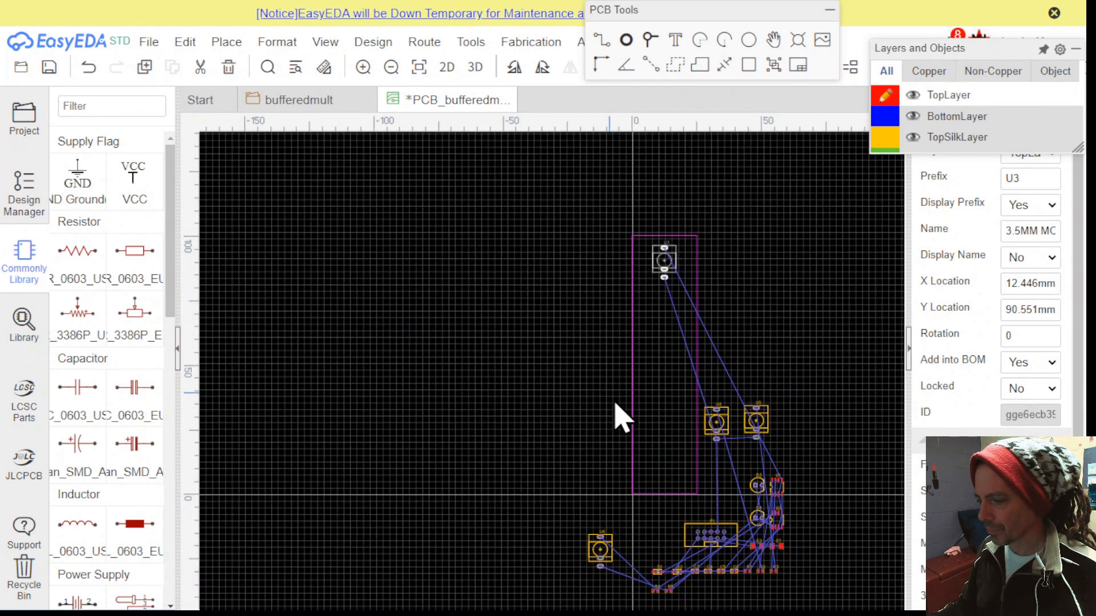
Place op-amps U1 and U2 side by side below jack U3, at about Y 74 mm, with U2 left of U1
{"action": "scroll", "coordinate": [819, 489], "scroll_direction": "up", "scroll_amount": 4}
{"action": "right_click_drag", "start_coordinate": [820, 489], "coordinate": [827, 451]}
{"action": "scroll", "coordinate": [827, 451], "scroll_direction": "down", "scroll_amount": 3}
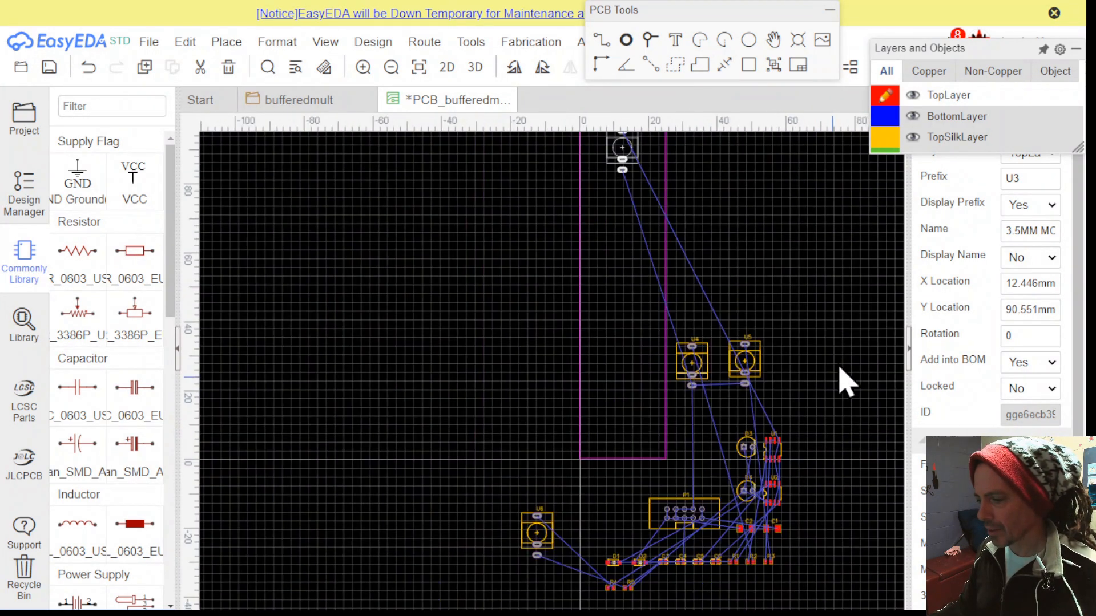
{"action": "right_click_drag", "start_coordinate": [844, 379], "coordinate": [837, 400]}
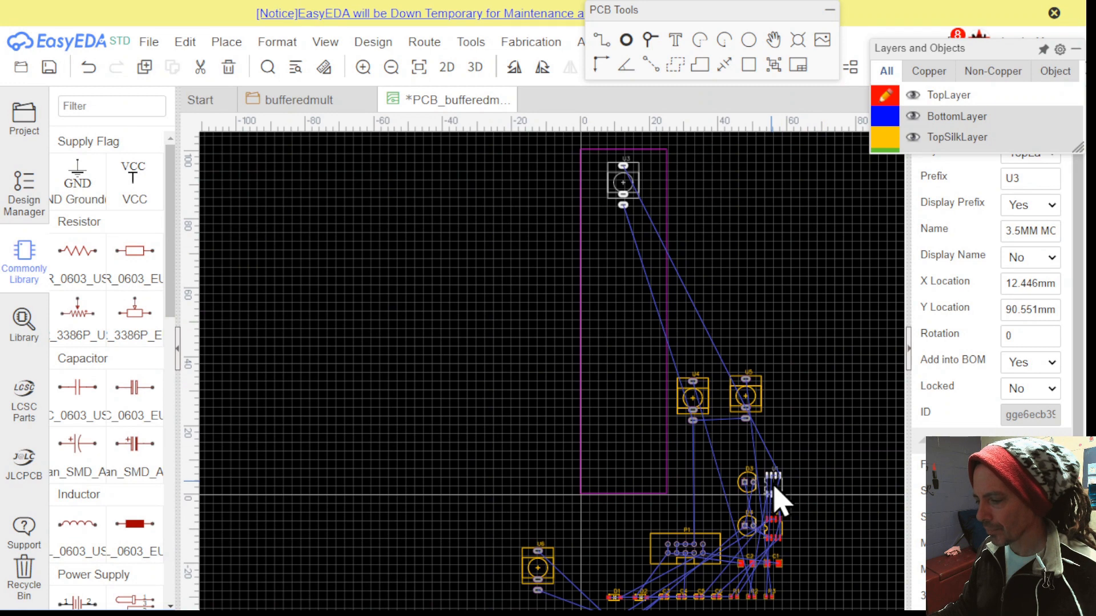
{"action": "left_click_drag", "start_coordinate": [775, 490], "coordinate": [642, 239]}
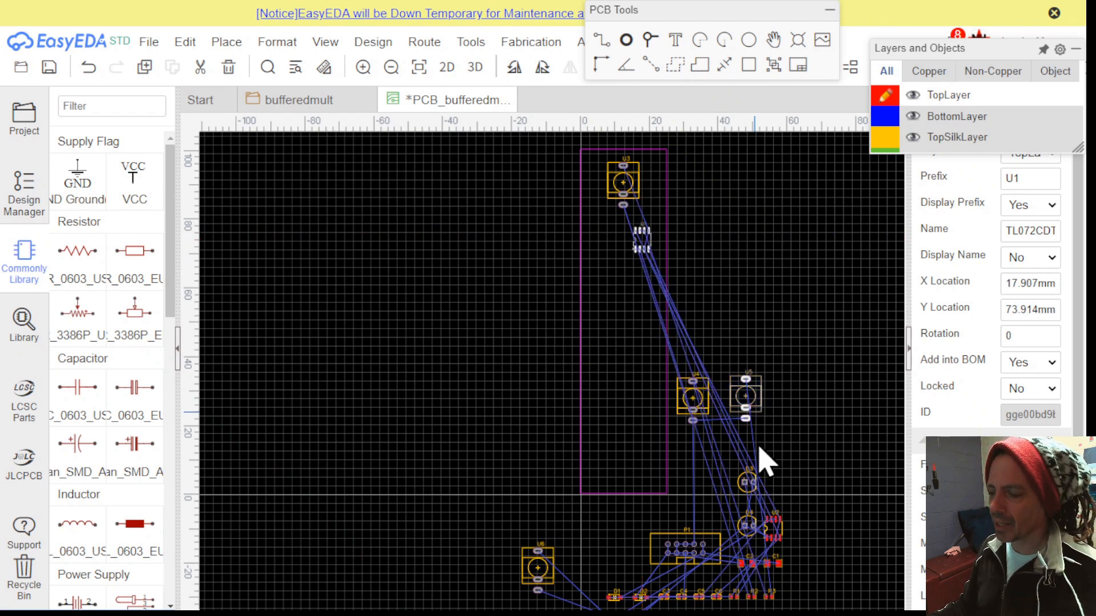
{"action": "left_click_drag", "start_coordinate": [773, 521], "coordinate": [602, 231]}
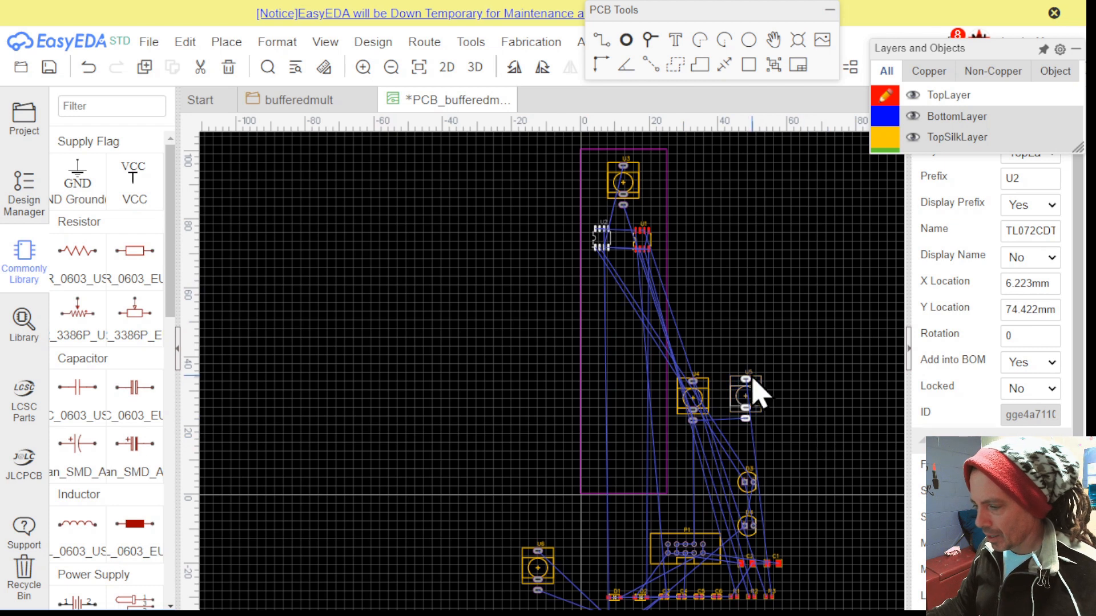
Shift jacks U5 and U4 upward beside the board outline and move header P1 to just below the outline
{"action": "left_click_drag", "start_coordinate": [760, 401], "coordinate": [763, 341]}
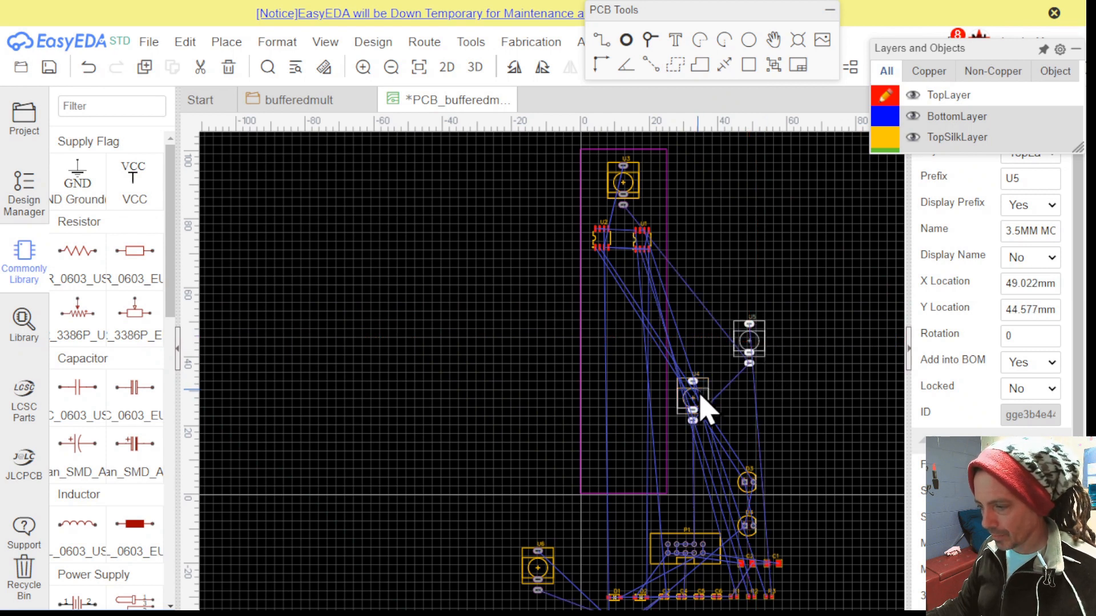
{"action": "left_click_drag", "start_coordinate": [696, 399], "coordinate": [708, 365]}
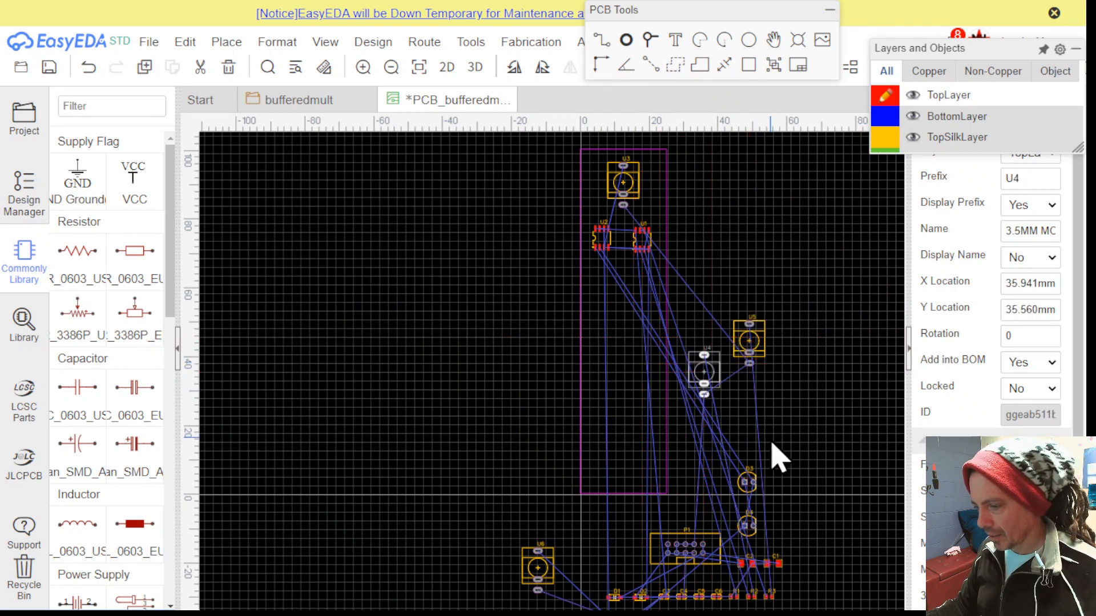
{"action": "scroll", "coordinate": [771, 411], "scroll_direction": "down", "scroll_amount": 3}
{"action": "scroll", "coordinate": [768, 425], "scroll_direction": "up", "scroll_amount": 1}
{"action": "scroll", "coordinate": [770, 429], "scroll_direction": "up", "scroll_amount": 1}
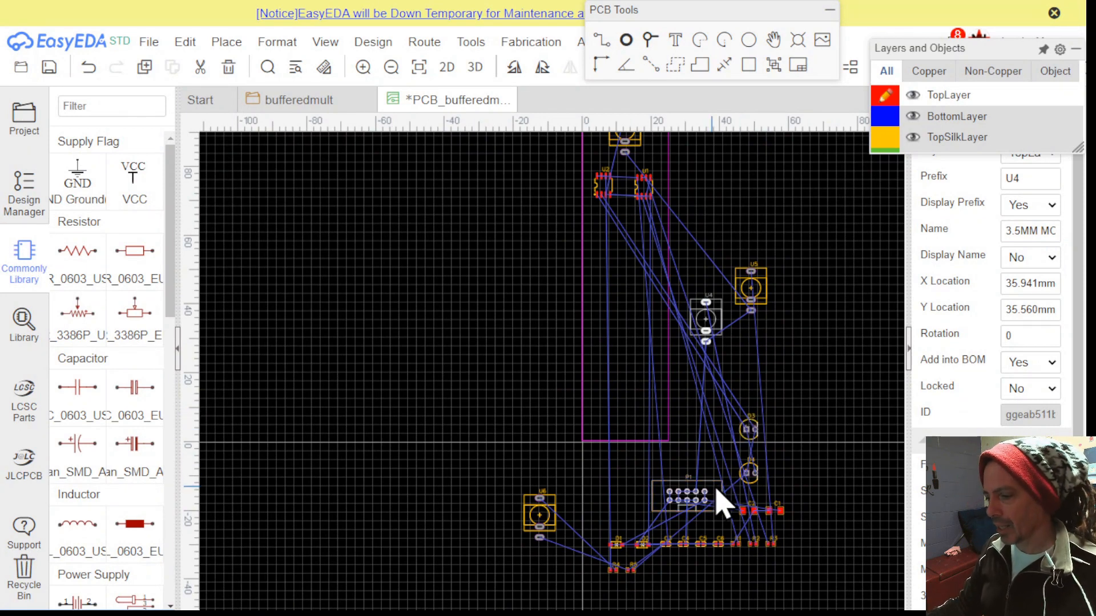
{"action": "left_click_drag", "start_coordinate": [717, 492], "coordinate": [703, 455]}
{"action": "mouse_move", "coordinate": [802, 239]}
{"action": "right_mouse_down"}
{"action": "mouse_move", "coordinate": [827, 325]}
{"action": "mouse_move", "coordinate": [799, 260]}
{"action": "right_mouse_up"}
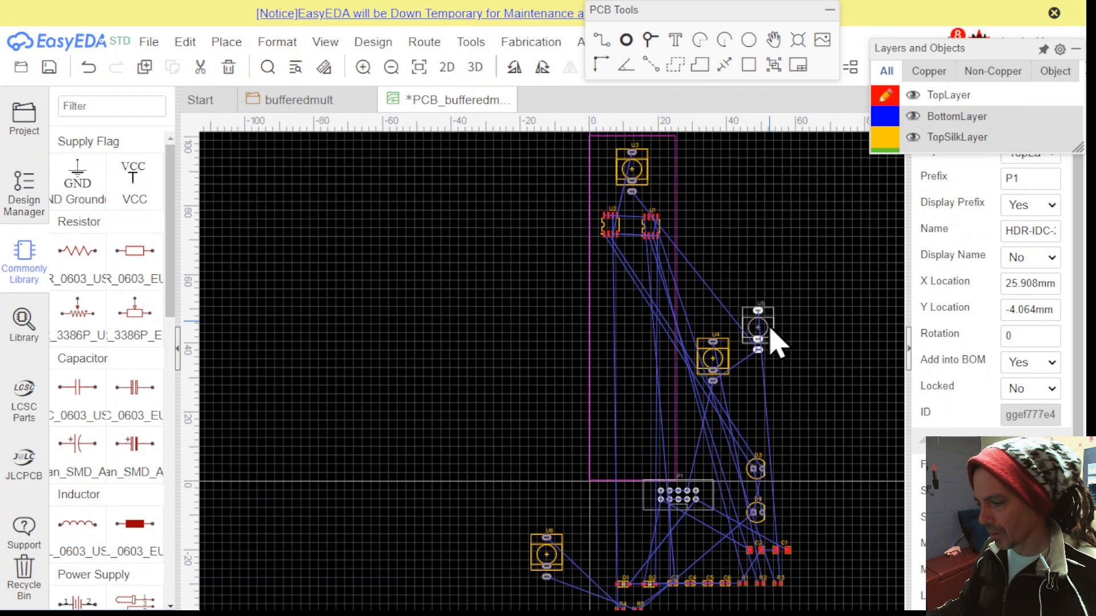
Stack jacks U5, U4 and U6 from top to bottom in the lower half of the board outline, at about X 14 mm
{"action": "left_click_drag", "start_coordinate": [765, 326], "coordinate": [642, 294]}
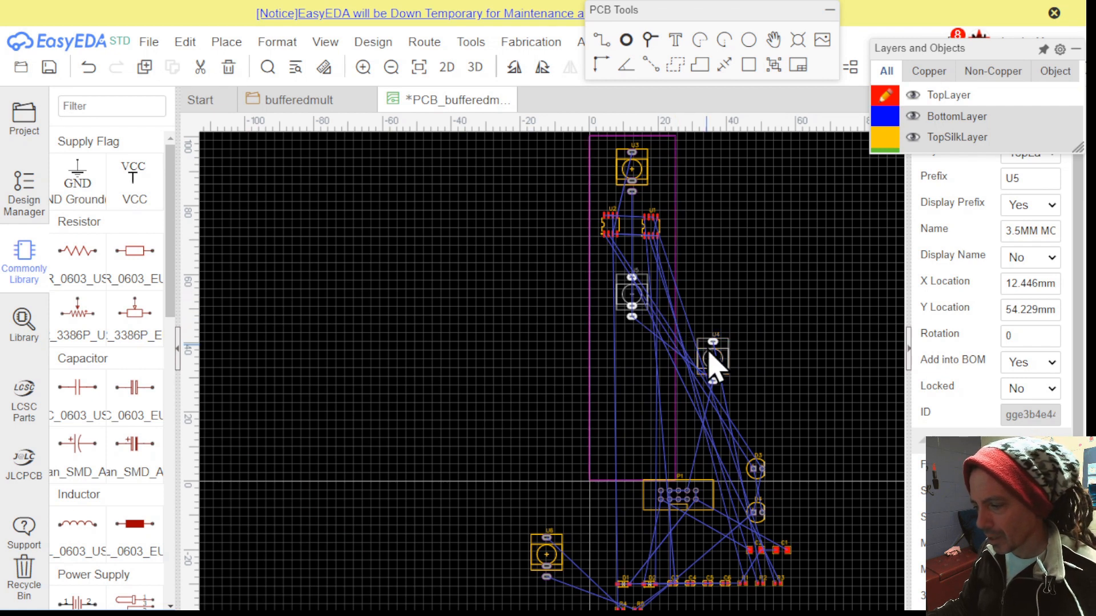
{"action": "left_click_drag", "start_coordinate": [708, 371], "coordinate": [642, 370]}
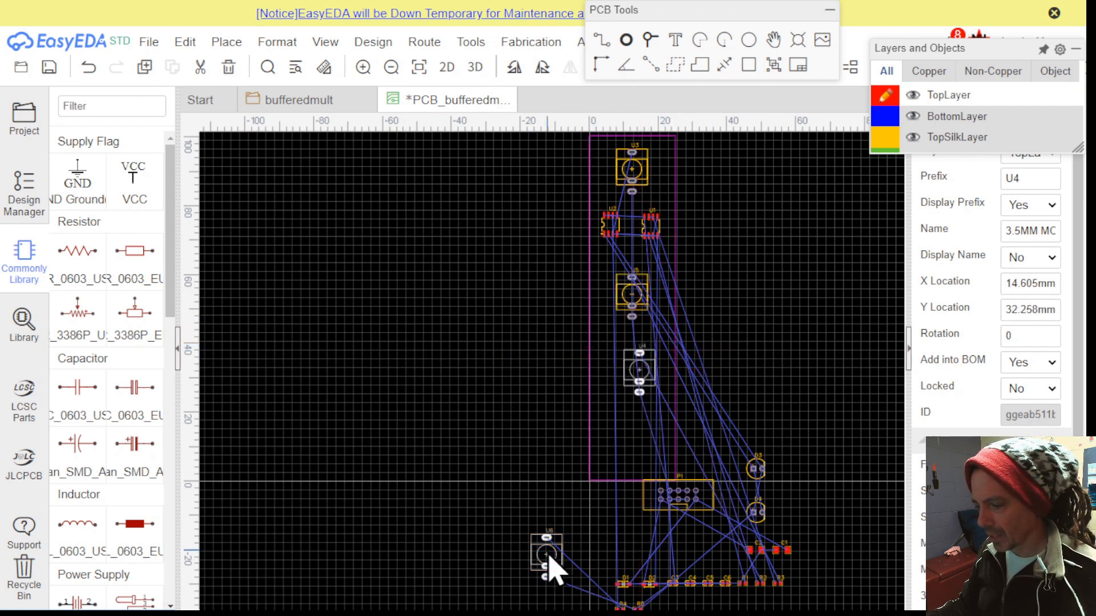
{"action": "left_click_drag", "start_coordinate": [548, 567], "coordinate": [641, 437]}
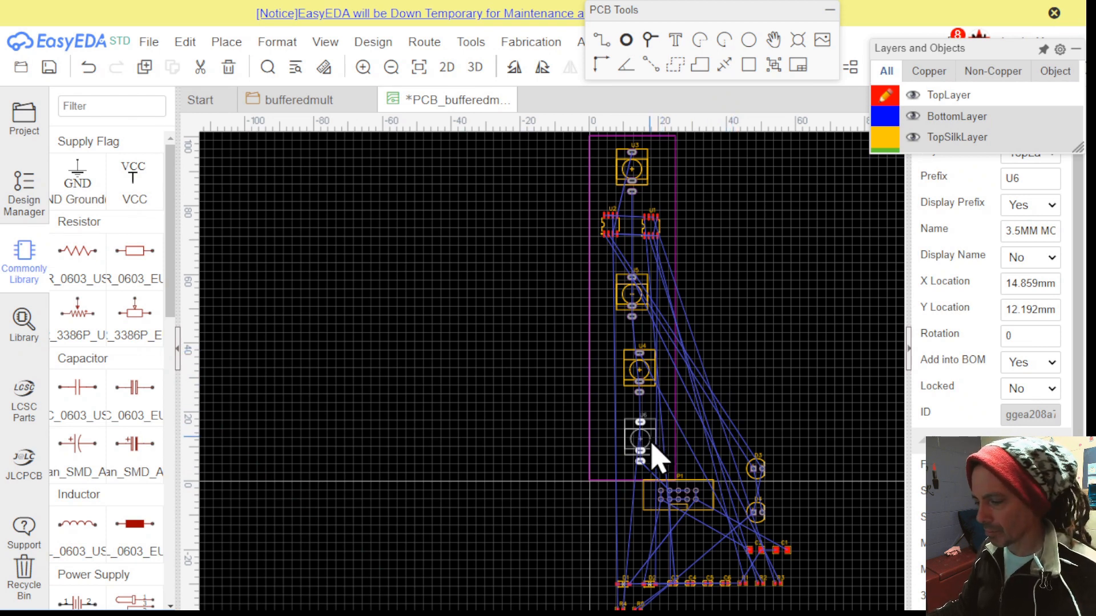
{"action": "left_click_drag", "start_coordinate": [652, 447], "coordinate": [643, 450]}
{"action": "left_click_drag", "start_coordinate": [656, 384], "coordinate": [641, 393]}
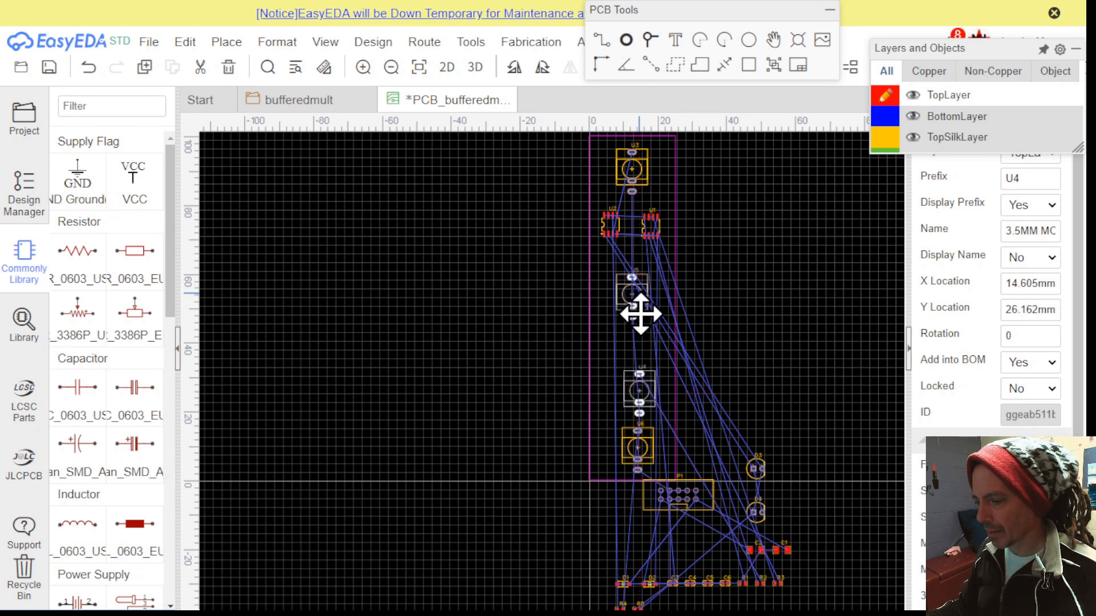
{"action": "left_click_drag", "start_coordinate": [640, 314], "coordinate": [643, 338]}
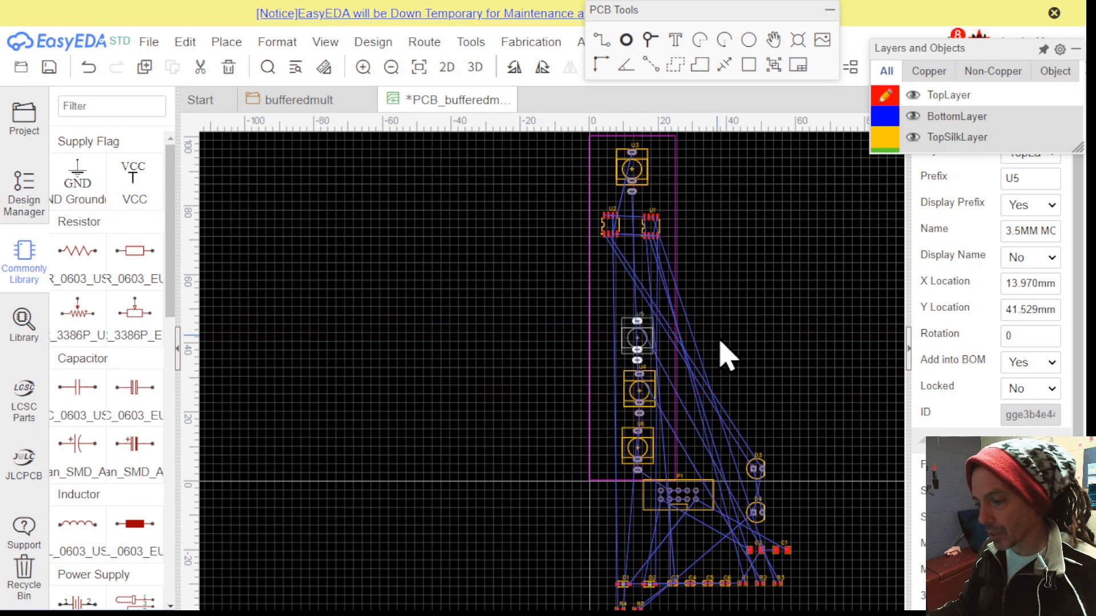
Examine in the bufferedmult schematic how the op-amp outputs and LEDs connect to jacks U4, U5 and U6, then return to the PCB layout
{"action": "scroll", "coordinate": [662, 348], "scroll_direction": "up", "scroll_amount": 5}
{"action": "left_click", "coordinate": [277, 42]}
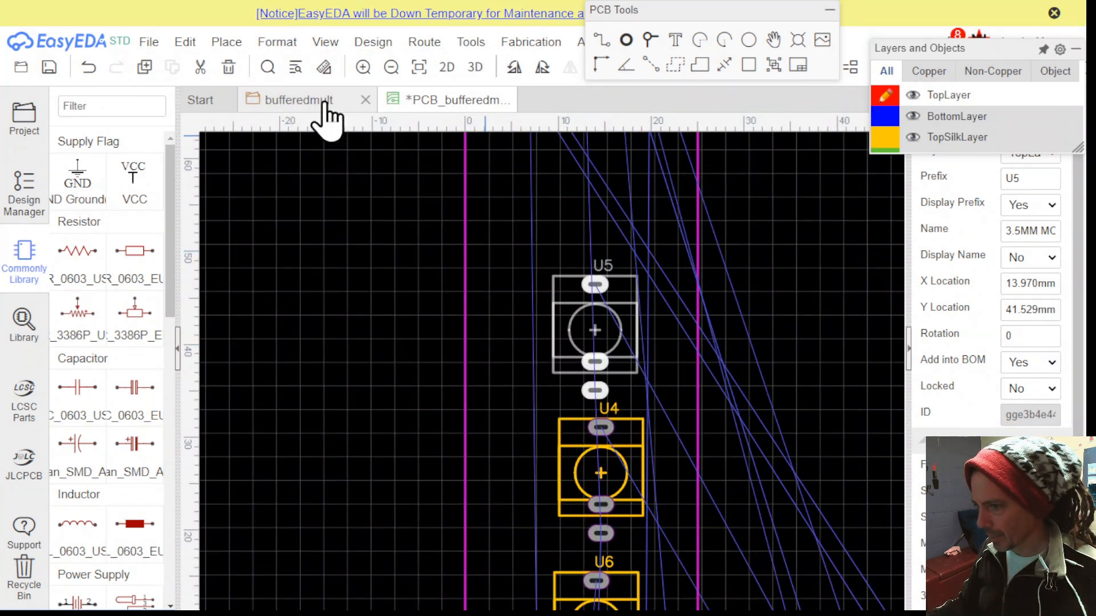
{"action": "left_click", "coordinate": [325, 104]}
{"action": "scroll", "coordinate": [796, 465], "scroll_direction": "down", "scroll_amount": 4}
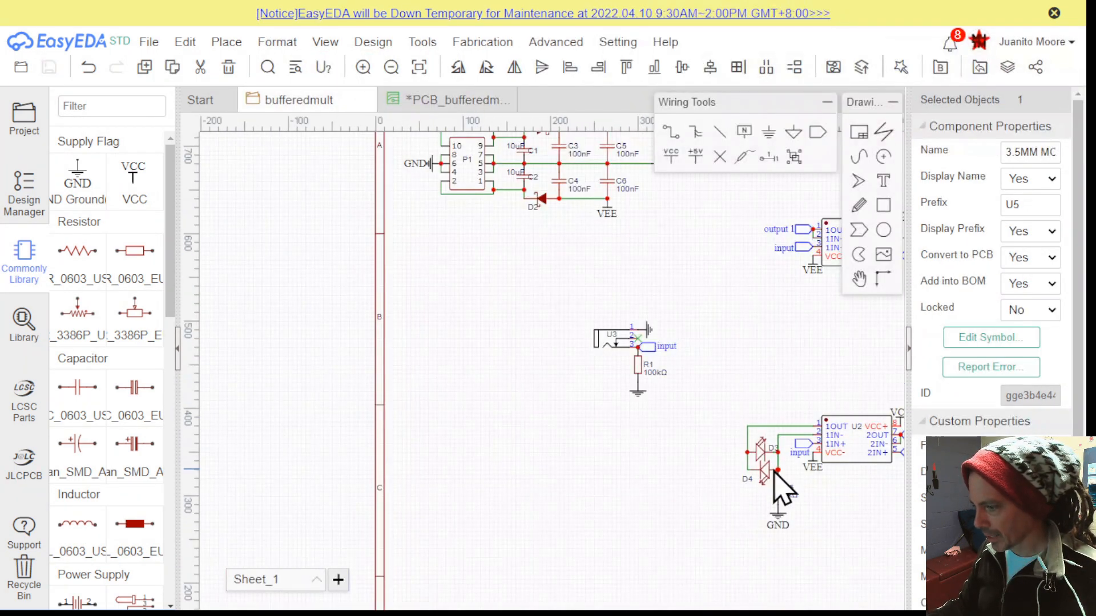
{"action": "right_click_drag", "start_coordinate": [675, 436], "coordinate": [274, 400]}
{"action": "right_click_drag", "start_coordinate": [839, 460], "coordinate": [796, 511]}
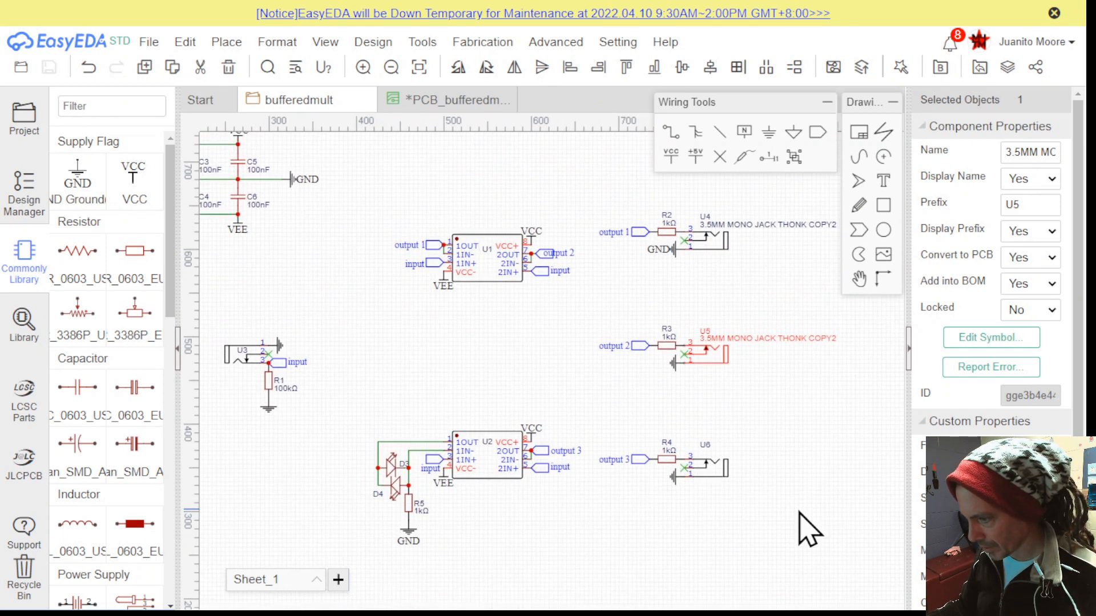
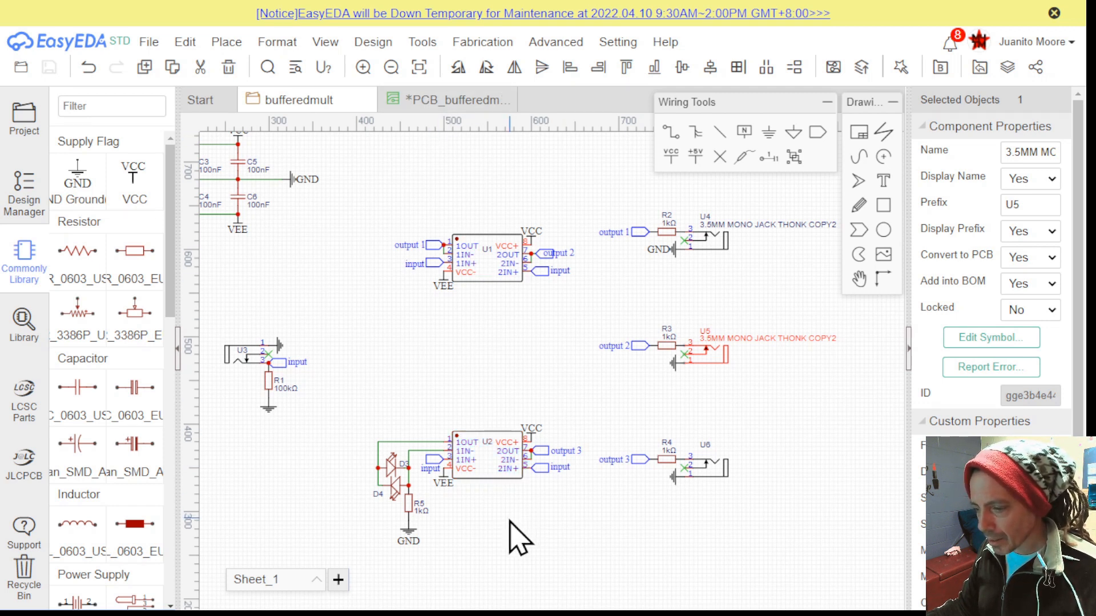
{"action": "left_click", "coordinate": [445, 114]}
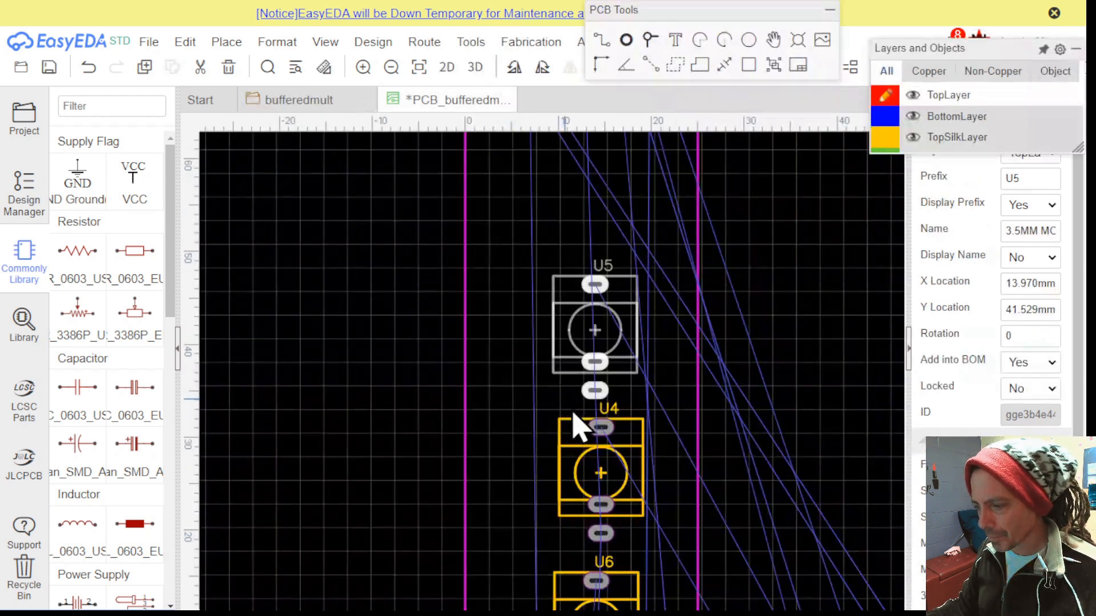
Rearrange the output jacks so U6 is uppermost at about Y 49 mm, followed by U5 and U4 below it
{"action": "scroll", "coordinate": [694, 482], "scroll_direction": "down", "scroll_amount": 3}
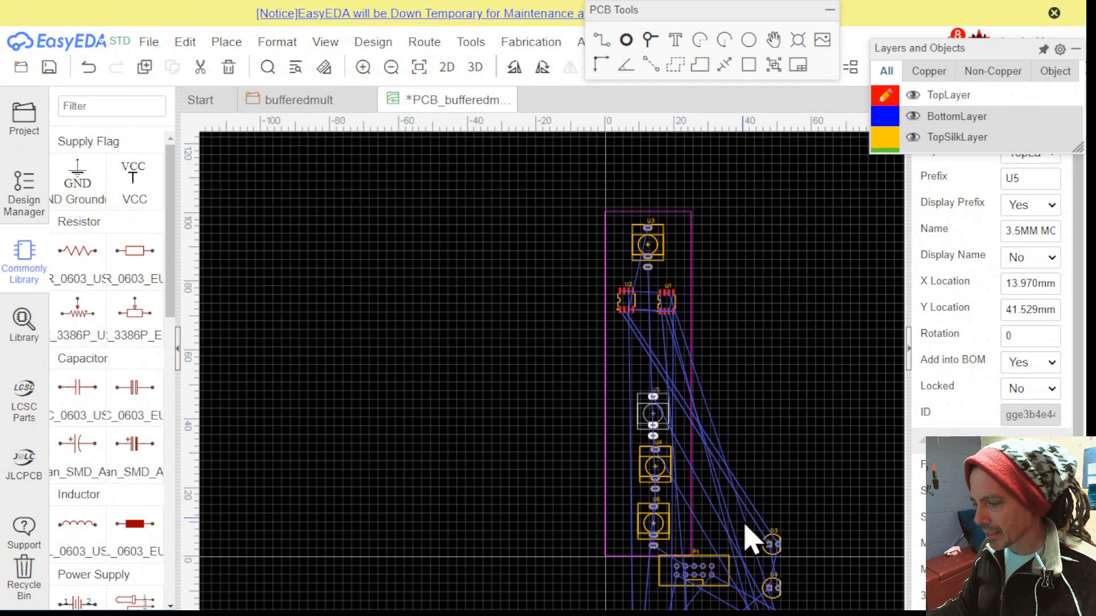
{"action": "scroll", "coordinate": [651, 545], "scroll_direction": "up", "scroll_amount": 5}
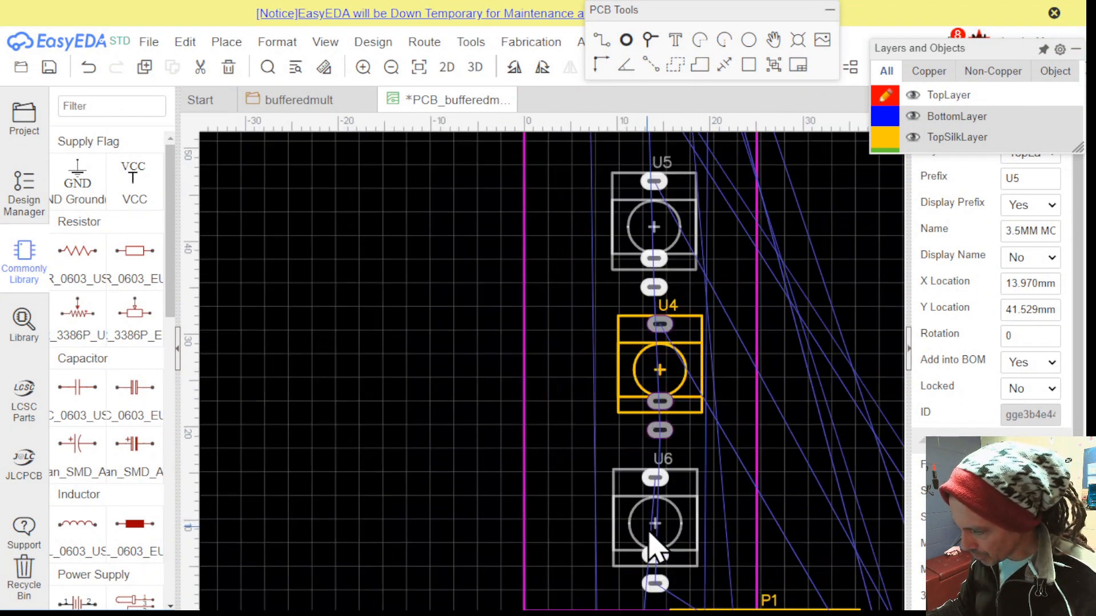
{"action": "scroll", "coordinate": [655, 551], "scroll_direction": "down", "scroll_amount": 1}
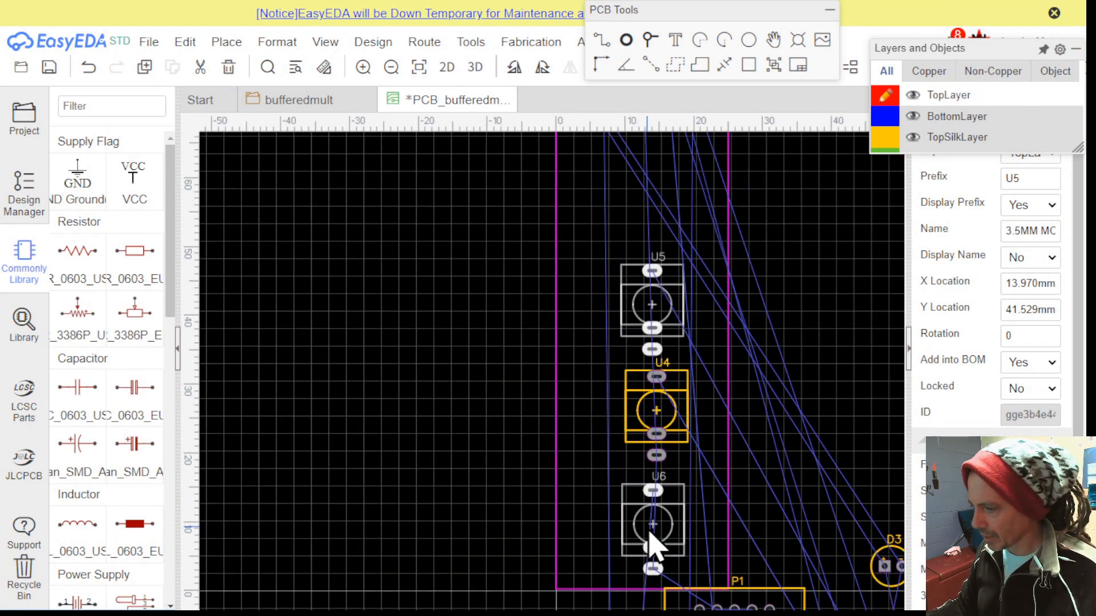
{"action": "left_click_drag", "start_coordinate": [665, 533], "coordinate": [712, 265]}
{"action": "left_click_drag", "start_coordinate": [641, 435], "coordinate": [637, 536]}
{"action": "left_click_drag", "start_coordinate": [638, 311], "coordinate": [637, 372]}
{"action": "left_click_drag", "start_coordinate": [709, 264], "coordinate": [657, 245]}
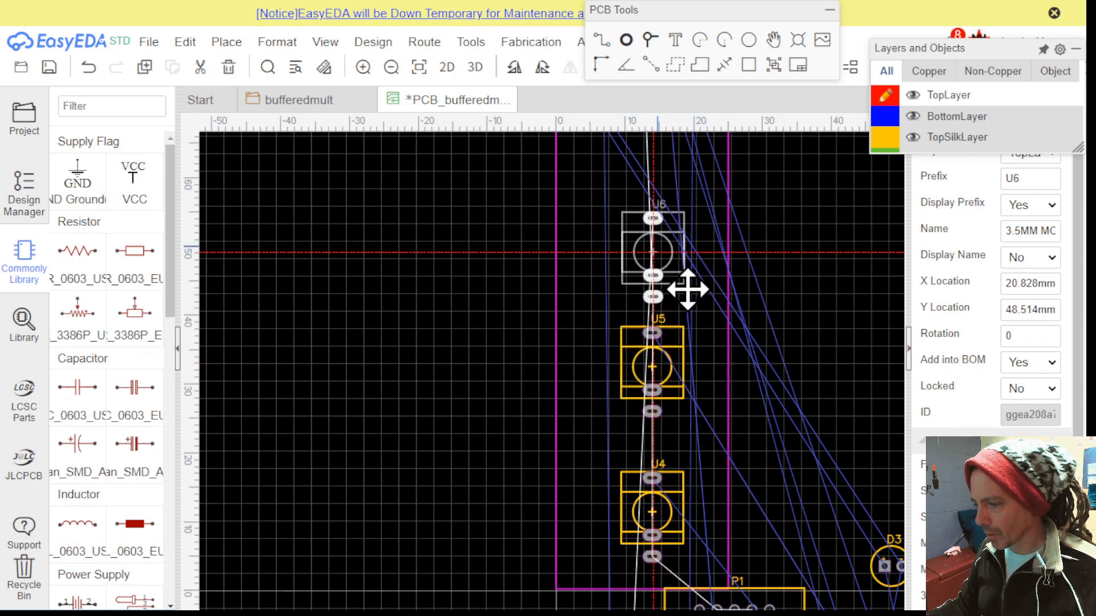
{"action": "scroll", "coordinate": [742, 371], "scroll_direction": "down", "scroll_amount": 3}
{"action": "right_click_drag", "start_coordinate": [730, 361], "coordinate": [702, 320]}
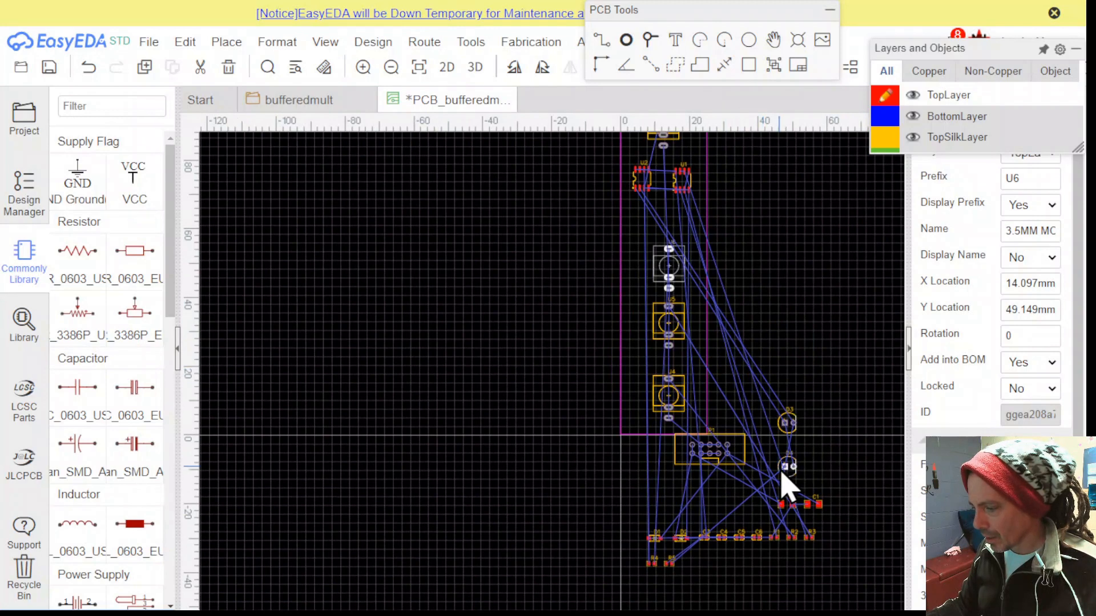
Place LEDs D4 and D3 side by side between the op-amps and jack U6, at about Y 61 to 62 mm
{"action": "left_click_drag", "start_coordinate": [786, 466], "coordinate": [658, 224]}
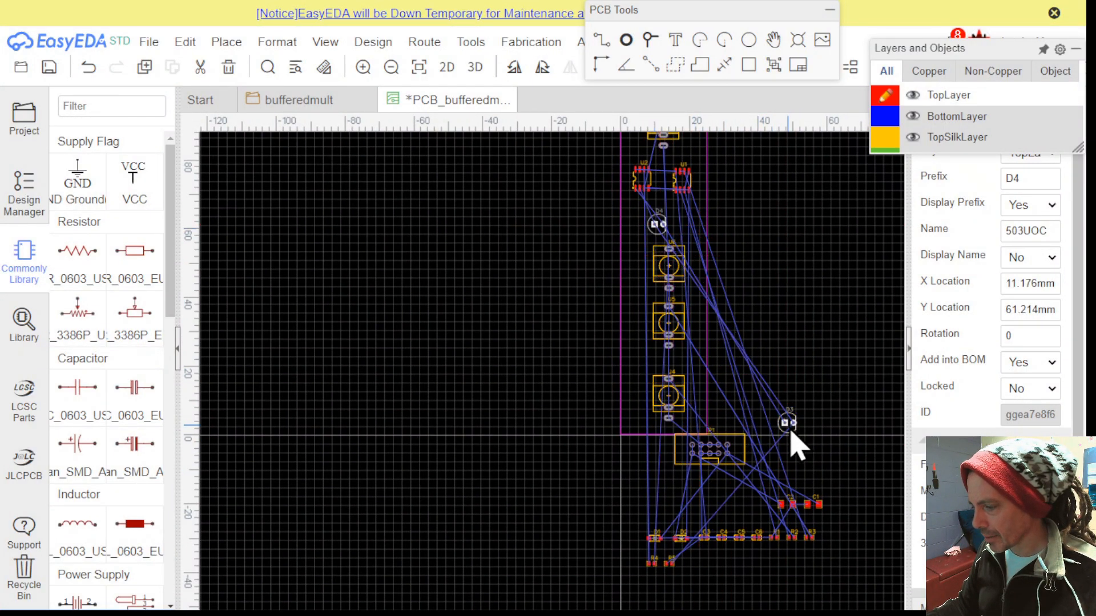
{"action": "left_click_drag", "start_coordinate": [791, 434], "coordinate": [678, 226]}
{"action": "scroll", "coordinate": [753, 442], "scroll_direction": "down", "scroll_amount": 1}
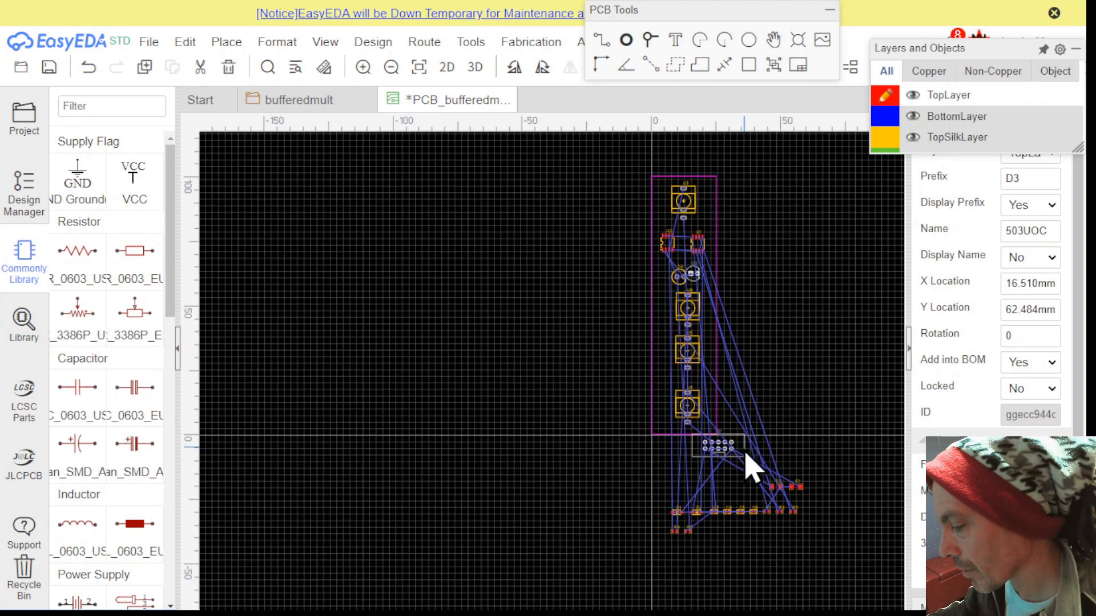
Rotate header P1 to 90° and place it just inside the board's left edge beside jack U6, at about X 4.8 mm, Y 45.7 mm
{"action": "left_click_drag", "start_coordinate": [742, 457], "coordinate": [677, 403]}
{"action": "scroll", "coordinate": [685, 420], "scroll_direction": "up", "scroll_amount": 3}
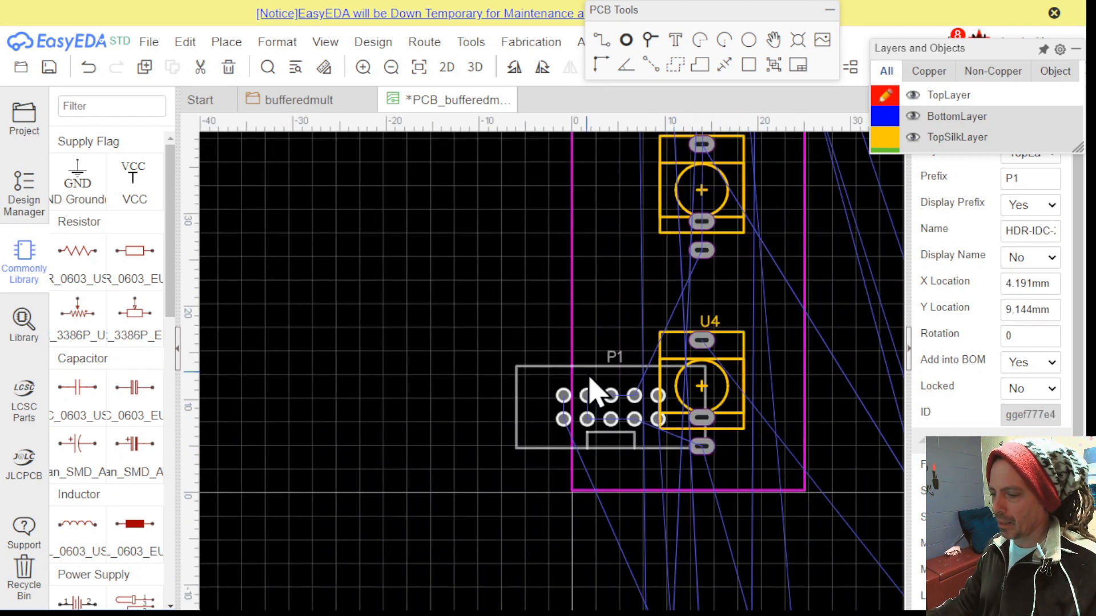
{"action": "scroll", "coordinate": [592, 392], "scroll_direction": "down", "scroll_amount": 3}
{"action": "left_click_drag", "start_coordinate": [599, 390], "coordinate": [597, 267]}
{"action": "scroll", "coordinate": [600, 271], "scroll_direction": "up", "scroll_amount": 3}
{"action": "scroll", "coordinate": [602, 285], "scroll_direction": "up", "scroll_amount": 2}
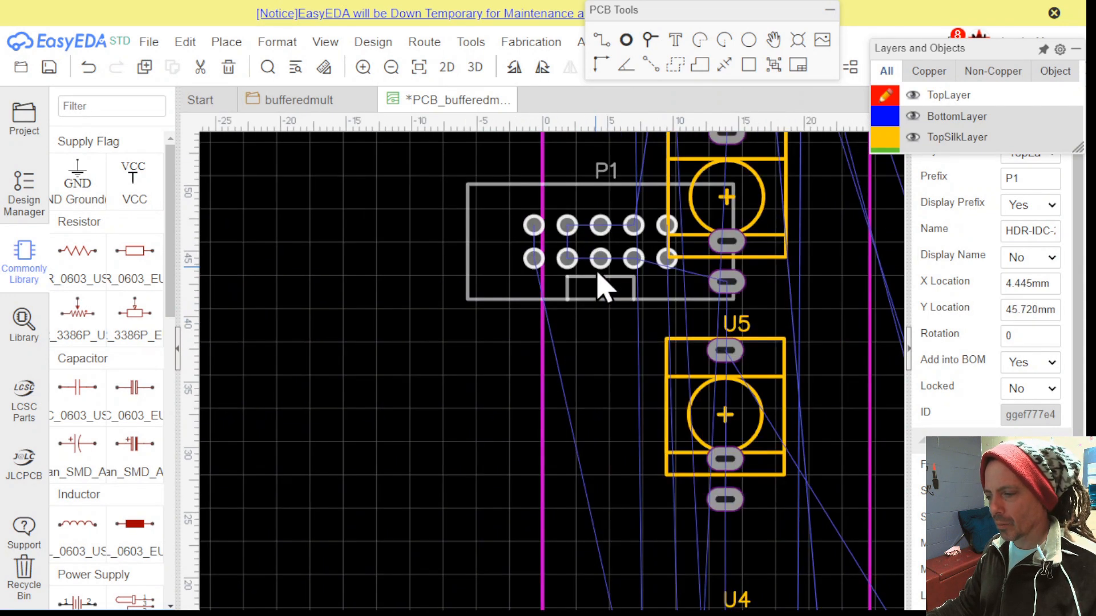
{"action": "key", "text": "space"}
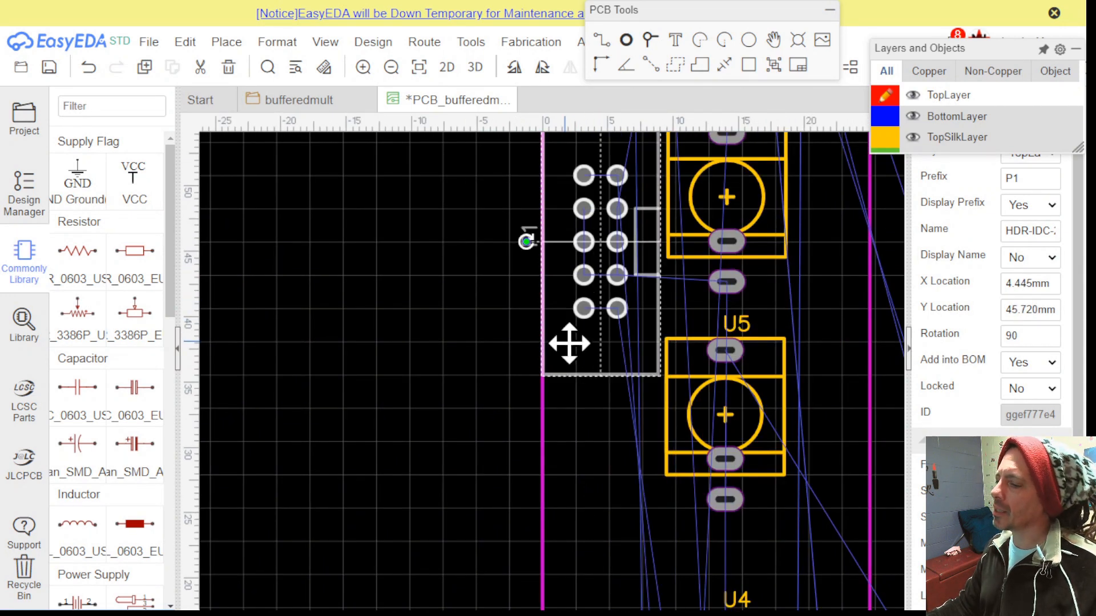
{"action": "left_click_drag", "start_coordinate": [570, 344], "coordinate": [573, 345]}
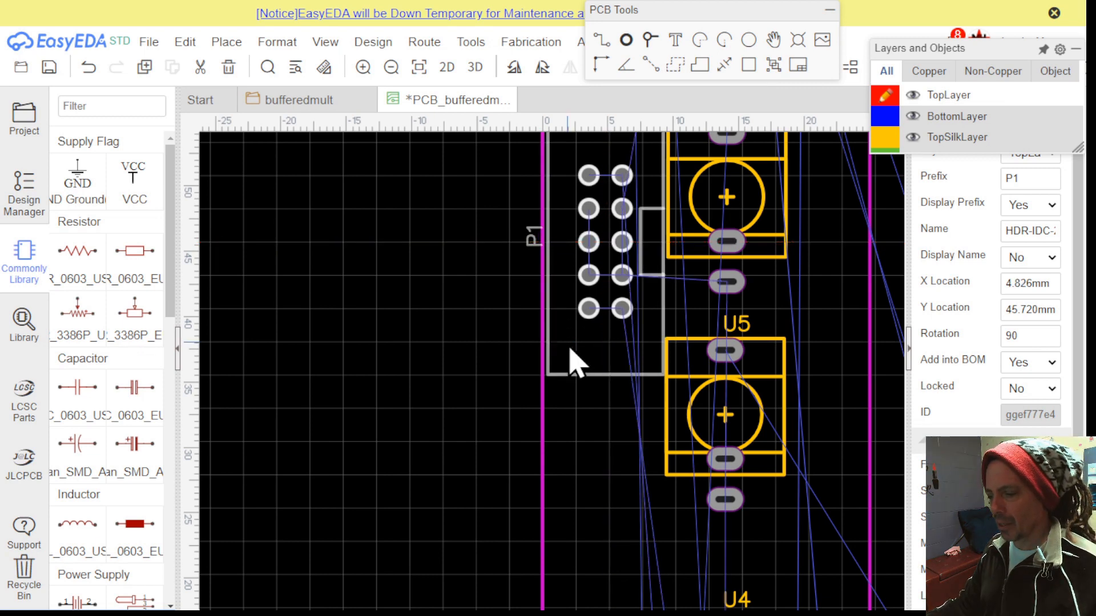
{"action": "left_click", "coordinate": [440, 485]}
Add the GND net to the net colour settings and set its colour to #333333
{"action": "scroll", "coordinate": [451, 473], "scroll_direction": "down", "scroll_amount": 2}
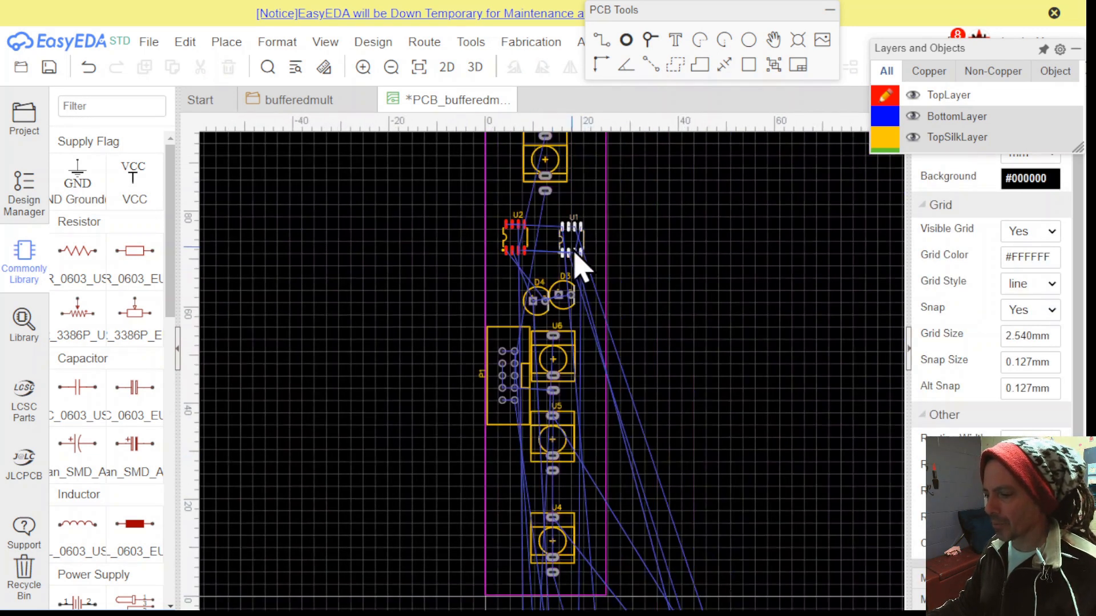
{"action": "scroll", "coordinate": [571, 229], "scroll_direction": "up", "scroll_amount": 2}
{"action": "scroll", "coordinate": [571, 228], "scroll_direction": "up", "scroll_amount": 2}
{"action": "right_click_drag", "start_coordinate": [657, 337], "coordinate": [670, 316]}
{"action": "scroll", "coordinate": [679, 333], "scroll_direction": "up", "scroll_amount": 1}
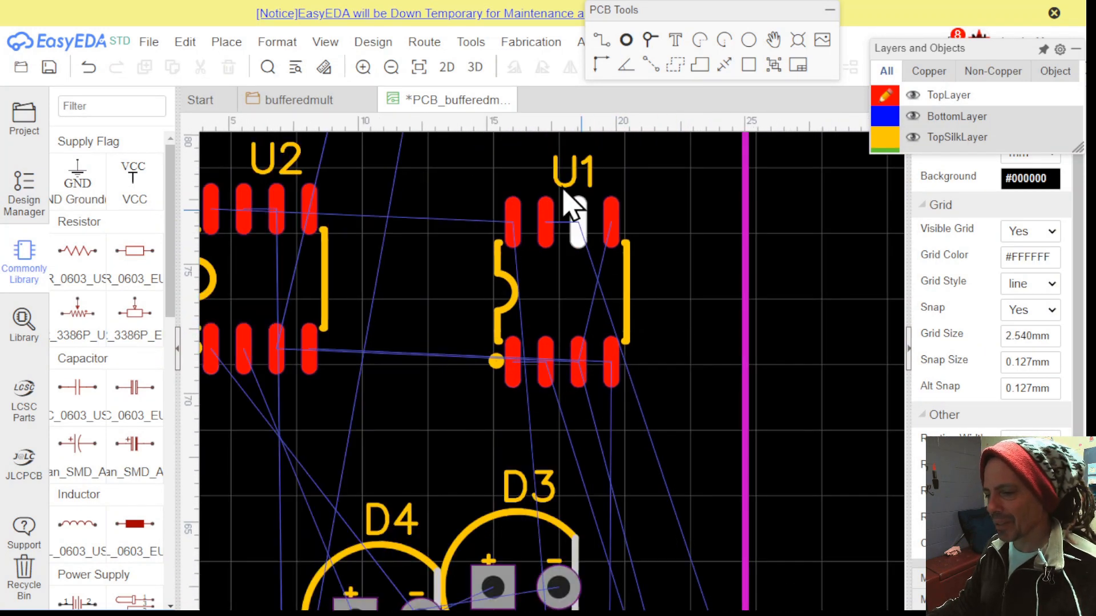
{"action": "left_click", "coordinate": [467, 43]}
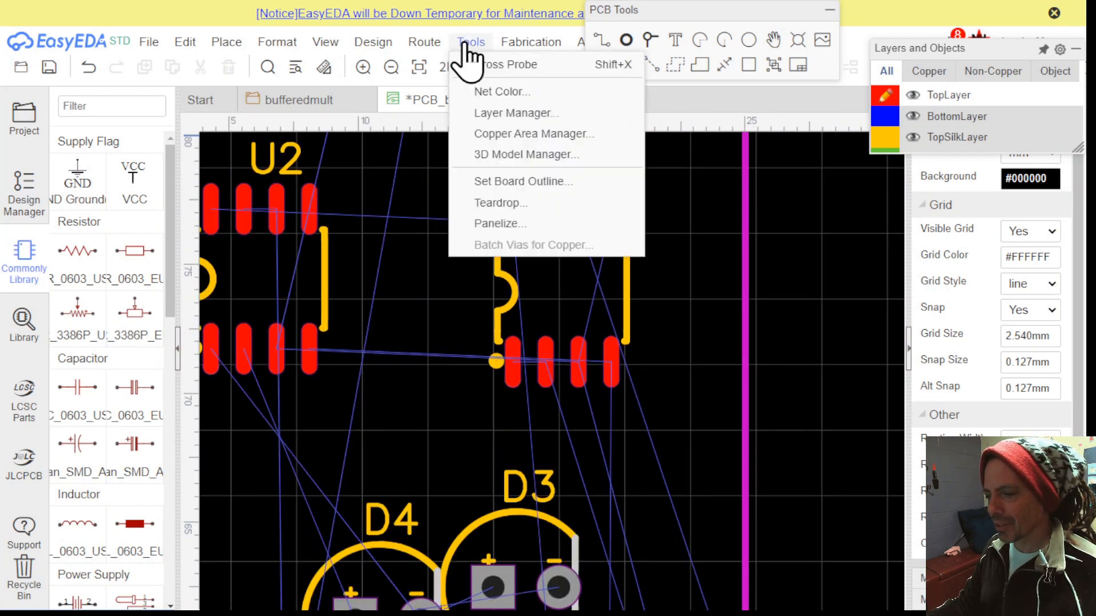
{"action": "left_click", "coordinate": [492, 92]}
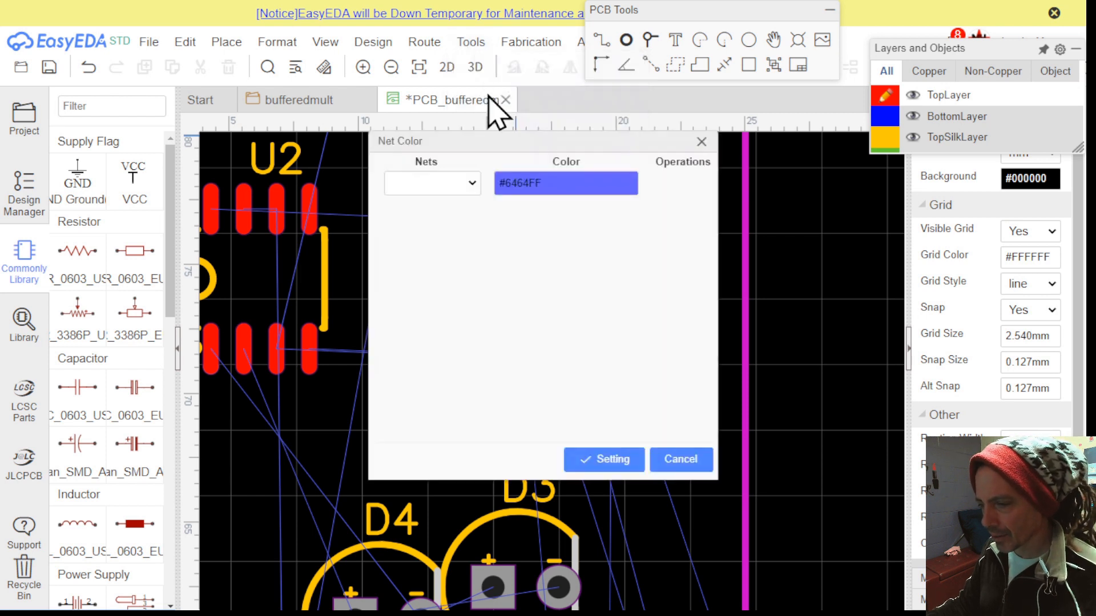
{"action": "left_click", "coordinate": [472, 184]}
{"action": "left_click", "coordinate": [463, 214]}
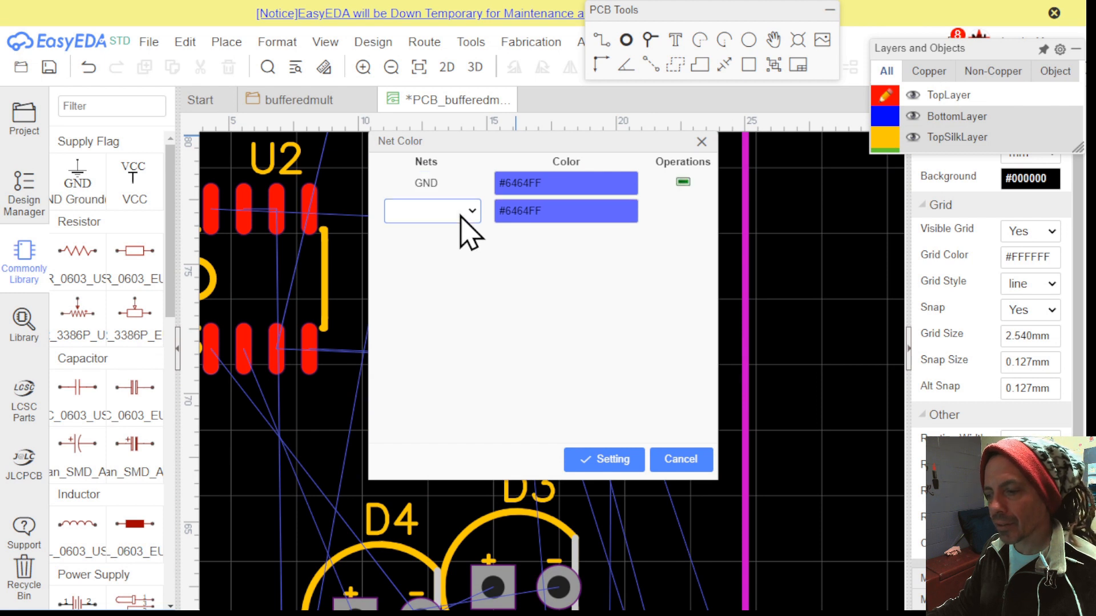
{"action": "left_click", "coordinate": [522, 183]}
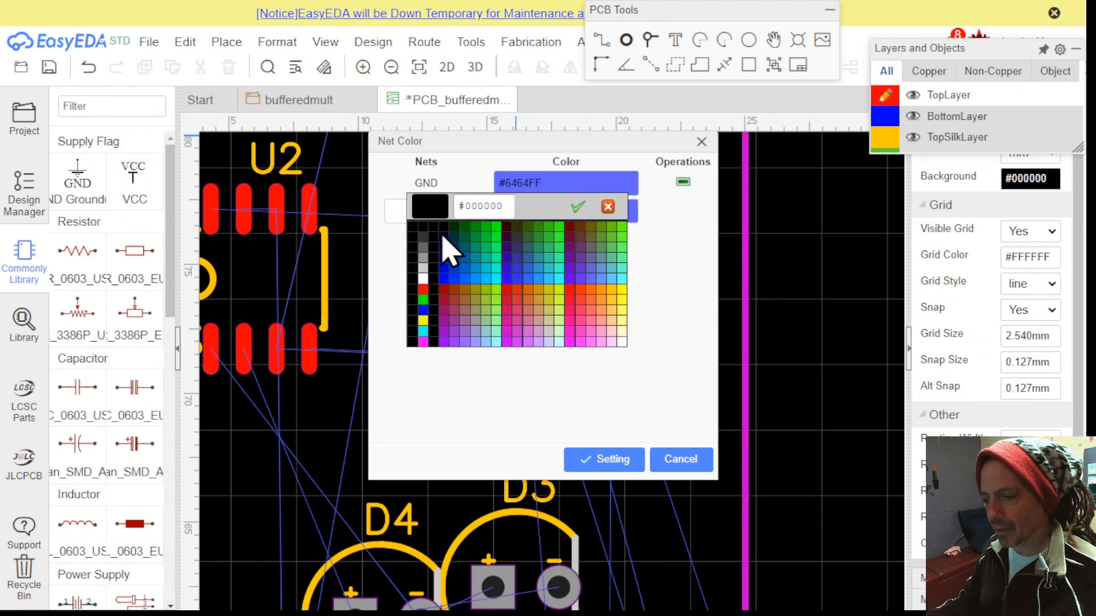
{"action": "left_click", "coordinate": [422, 235]}
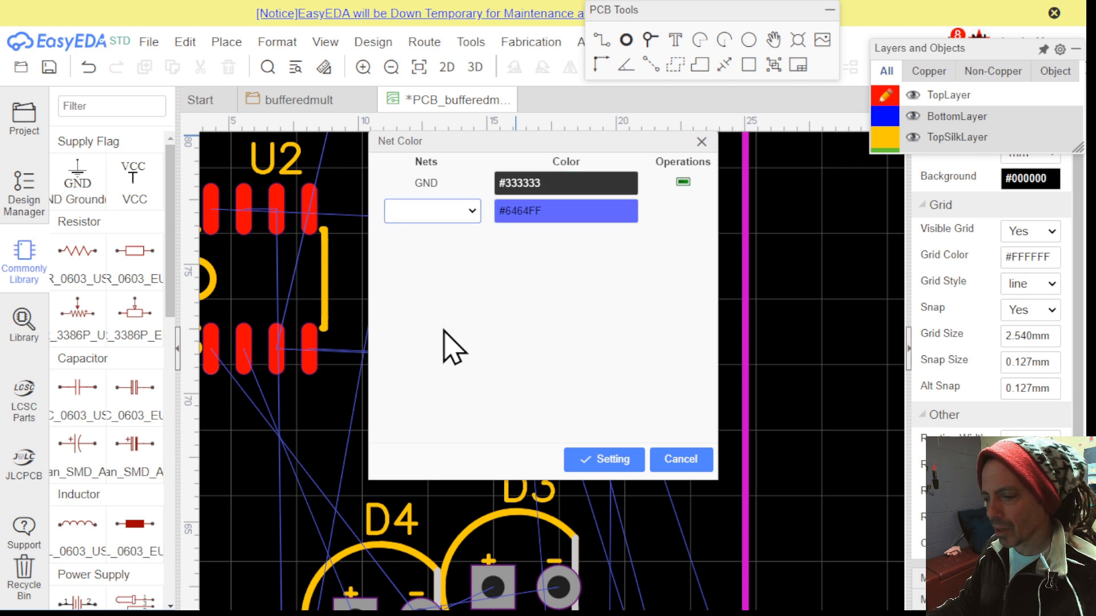
Add VCC in #FF00FF and VEE in #009900 to the net colours and apply the settings
{"action": "left_click", "coordinate": [428, 392]}
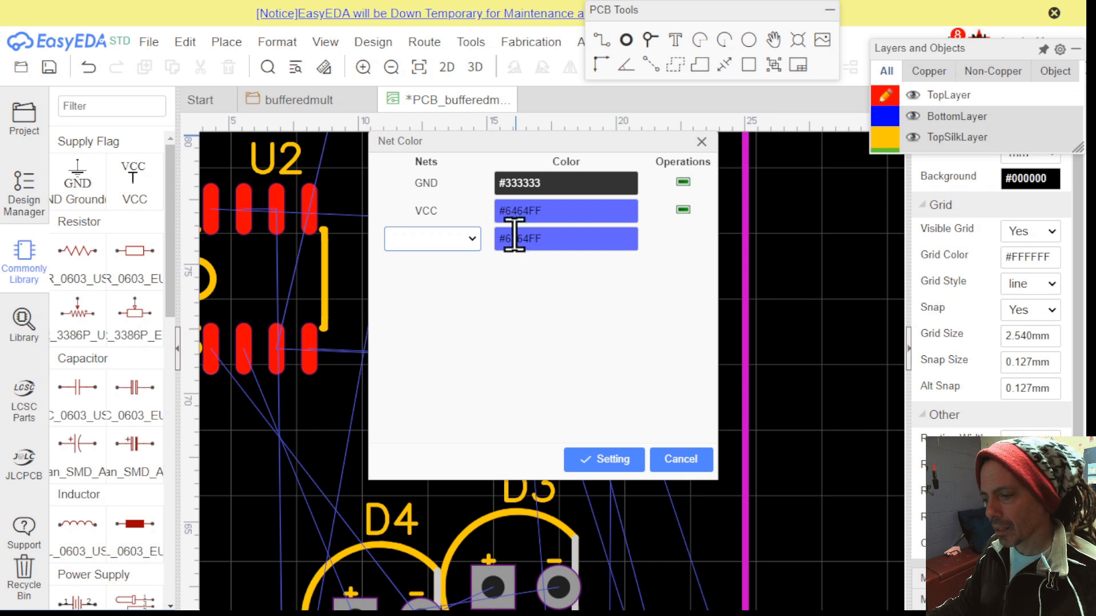
{"action": "left_click", "coordinate": [517, 213]}
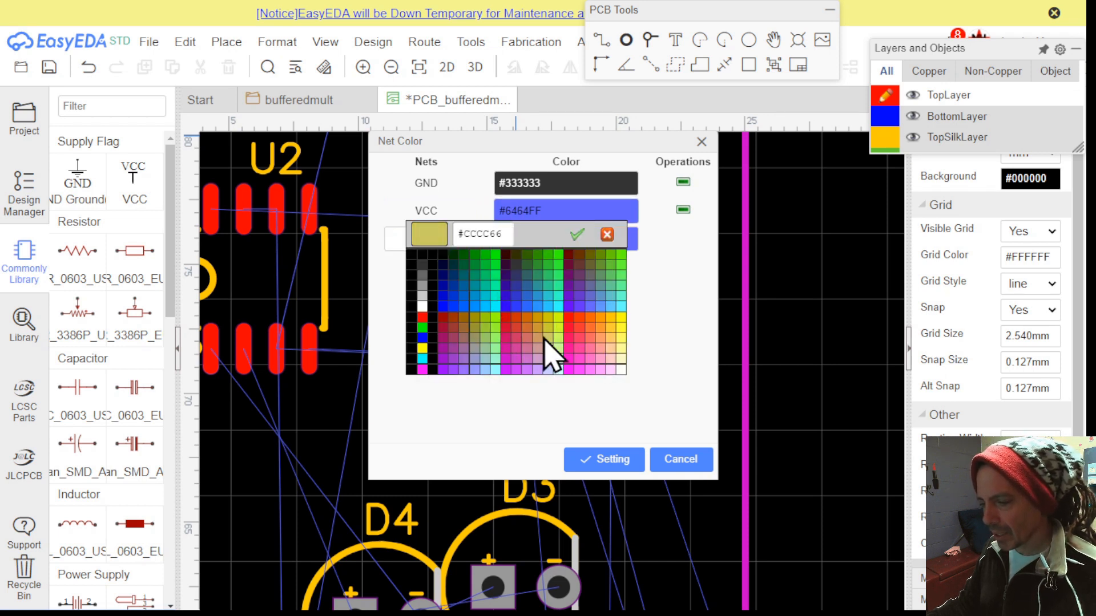
{"action": "left_click", "coordinate": [422, 369]}
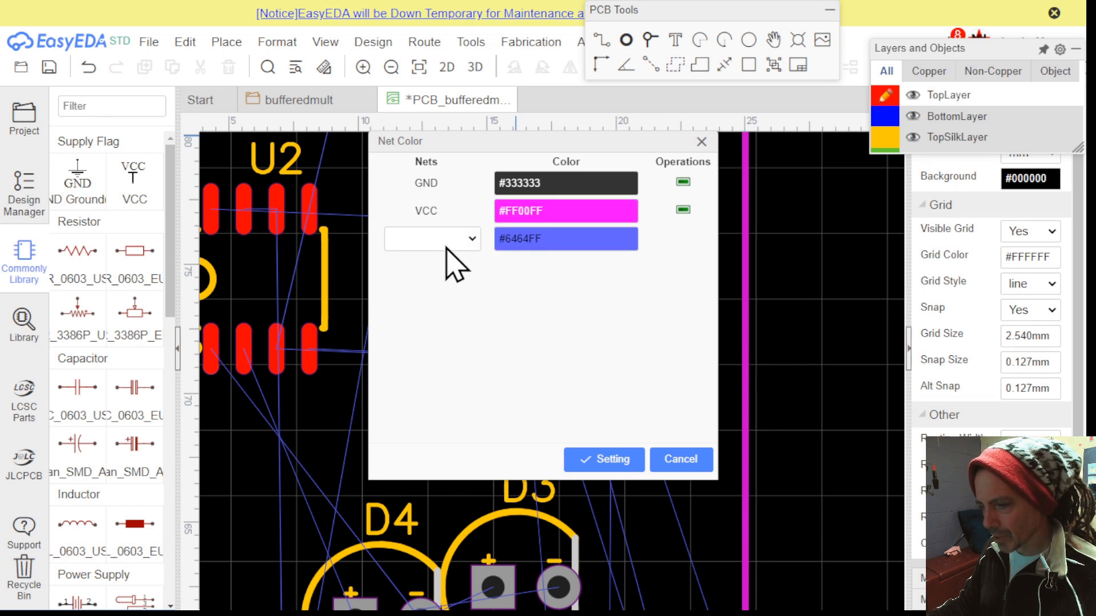
{"action": "left_click", "coordinate": [429, 418]}
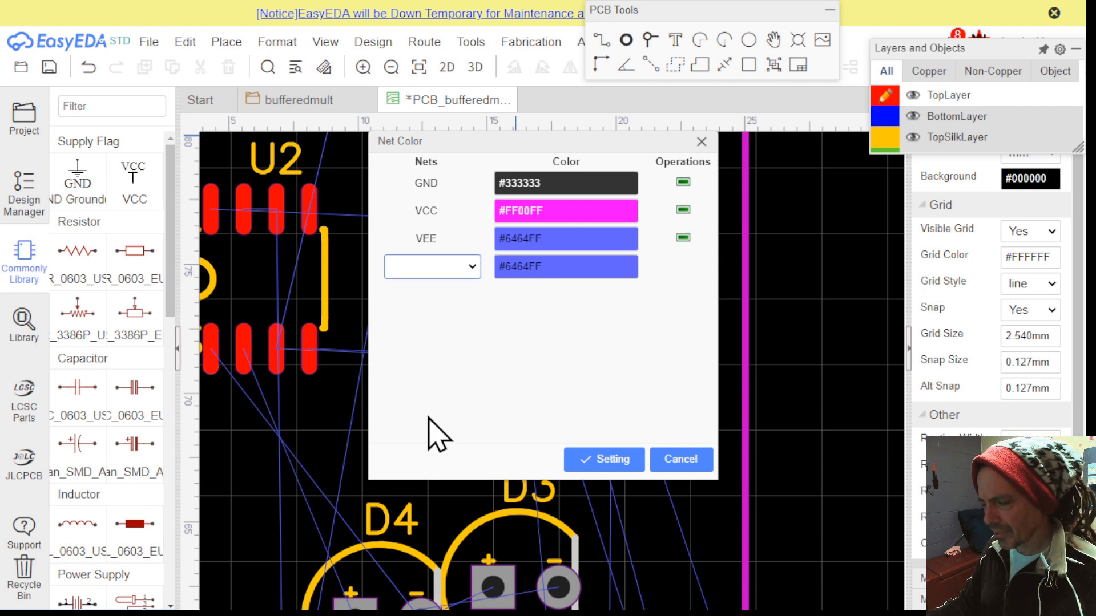
{"action": "left_click", "coordinate": [526, 239]}
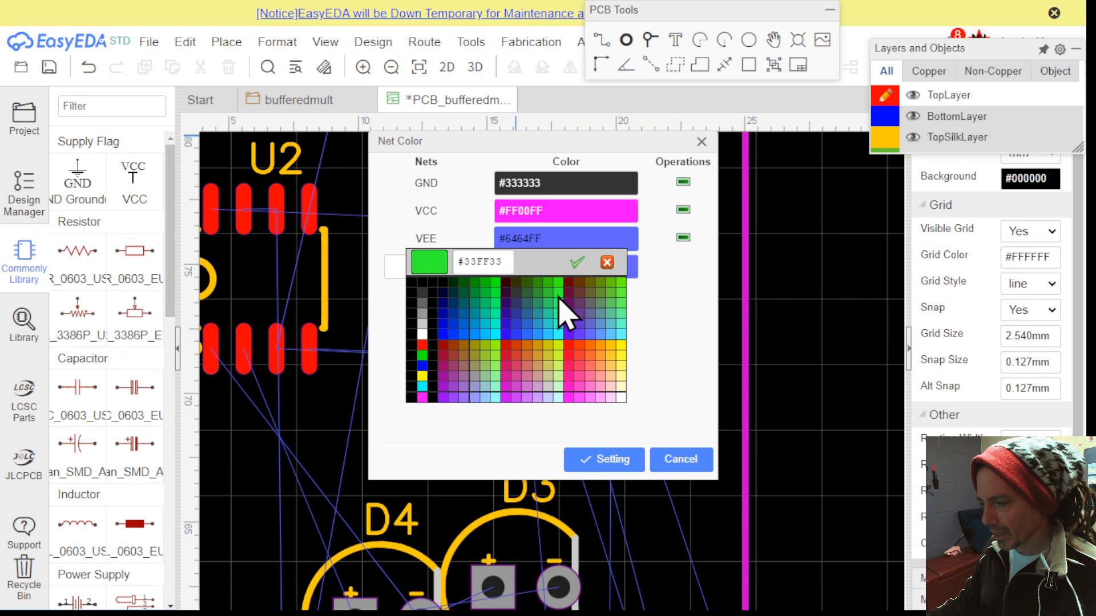
{"action": "left_click", "coordinate": [478, 286]}
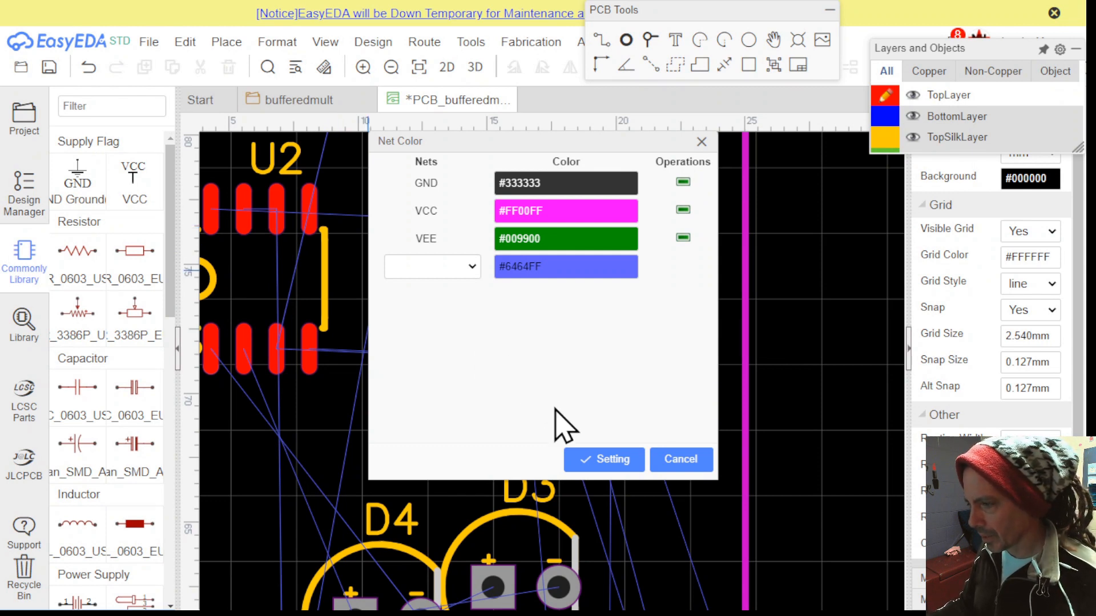
{"action": "left_click", "coordinate": [604, 463]}
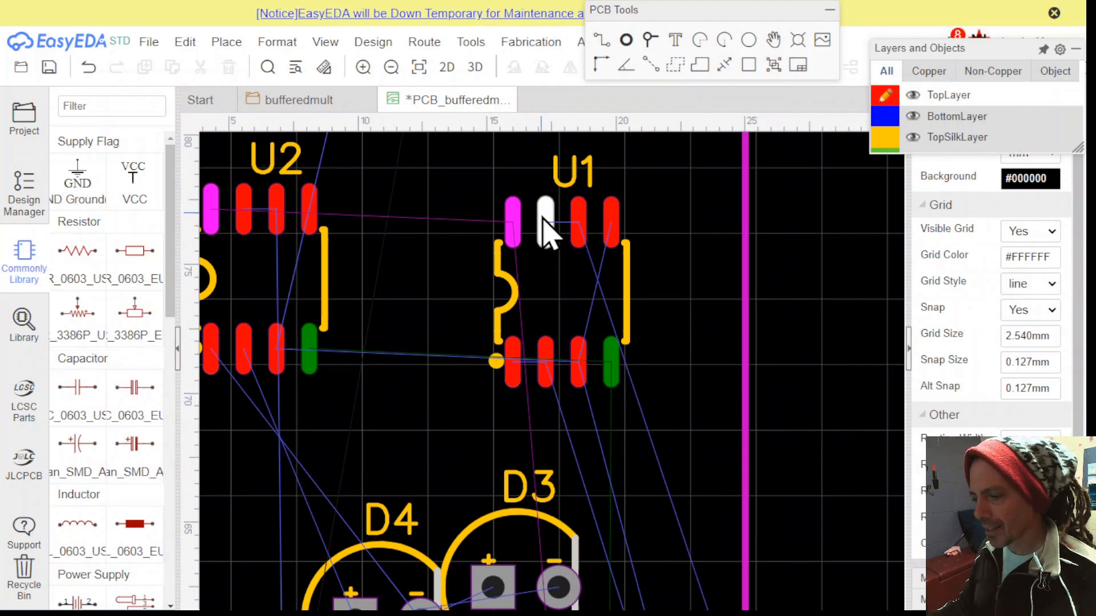
Examine the coloured nets and pad net names on op-amps U1 and U2 and on header P1
{"action": "scroll", "coordinate": [539, 246], "scroll_direction": "up", "scroll_amount": 1}
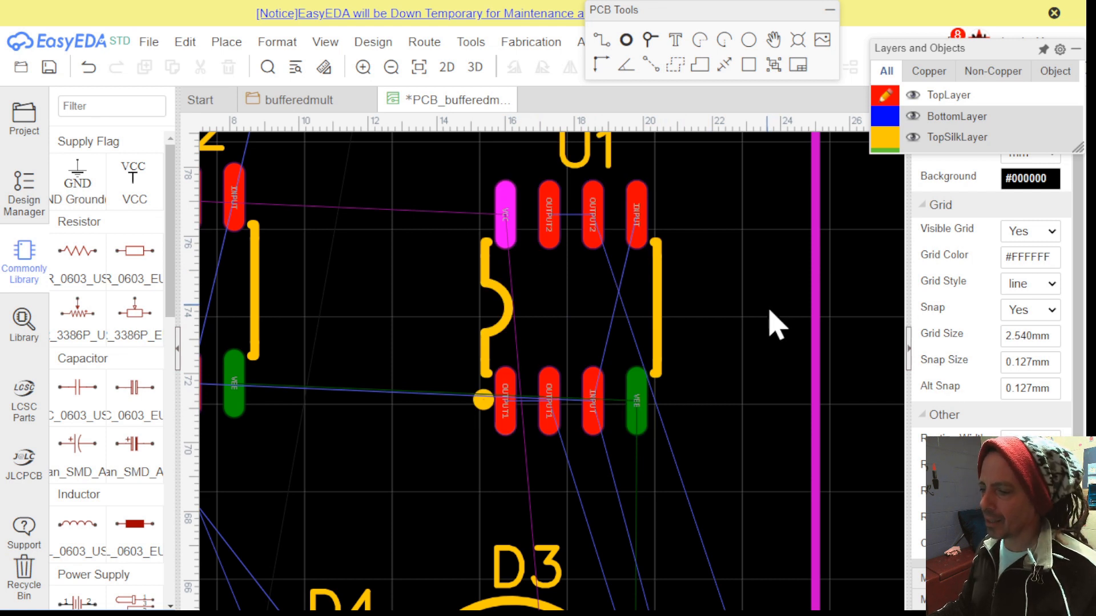
{"action": "right_click_drag", "start_coordinate": [362, 286], "coordinate": [827, 276]}
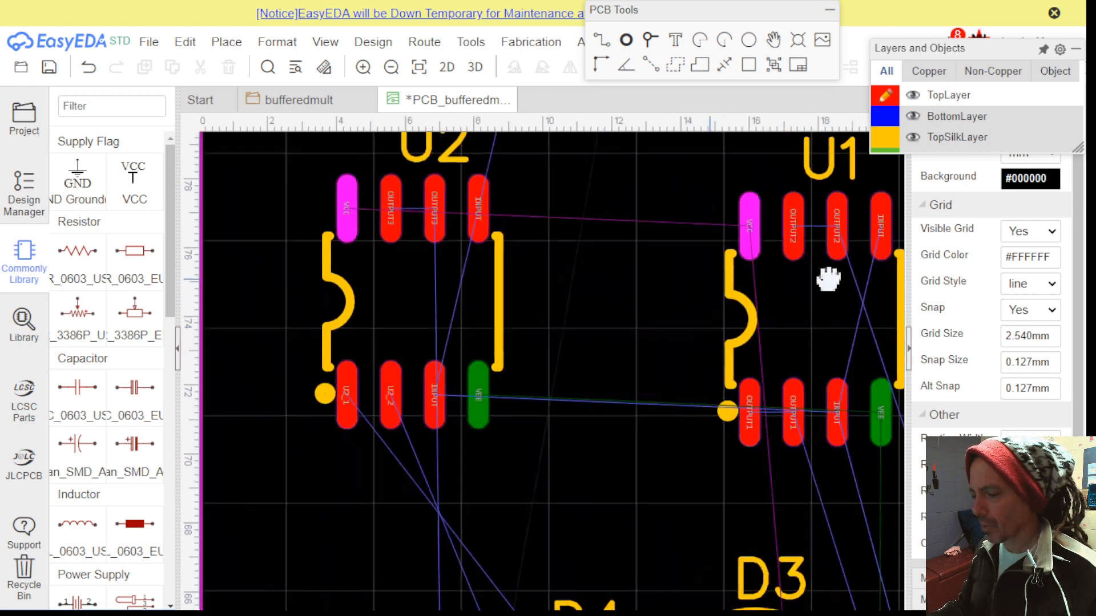
{"action": "scroll", "coordinate": [658, 345], "scroll_direction": "down", "scroll_amount": 3}
{"action": "right_click_drag", "start_coordinate": [692, 445], "coordinate": [652, 242]}
{"action": "right_click_drag", "start_coordinate": [569, 488], "coordinate": [571, 398]}
{"action": "right_click_drag", "start_coordinate": [691, 478], "coordinate": [679, 420]}
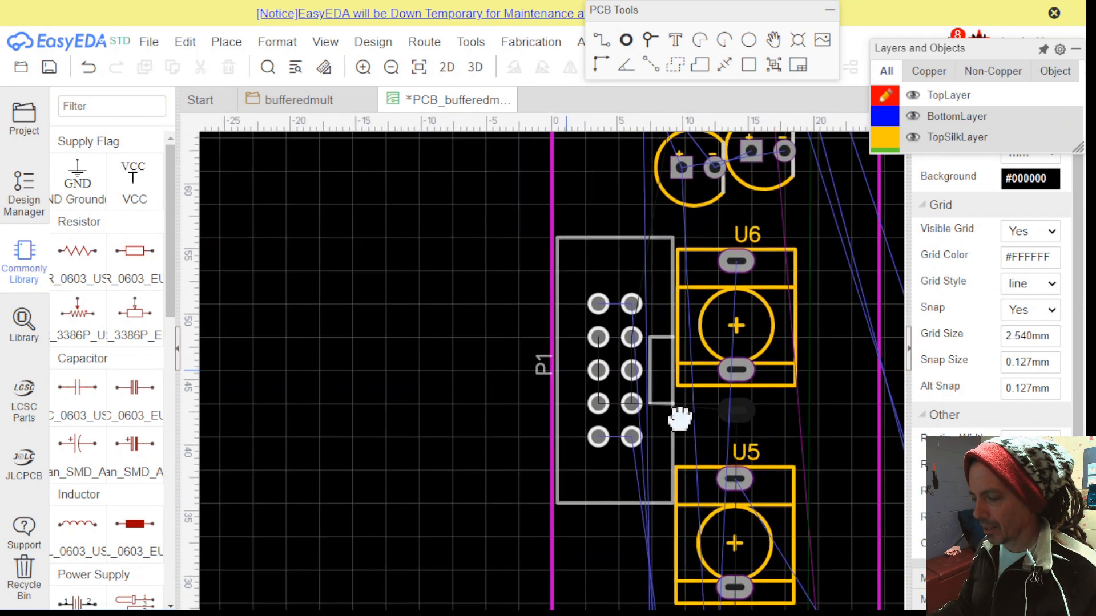
{"action": "scroll", "coordinate": [733, 435], "scroll_direction": "up", "scroll_amount": 3}
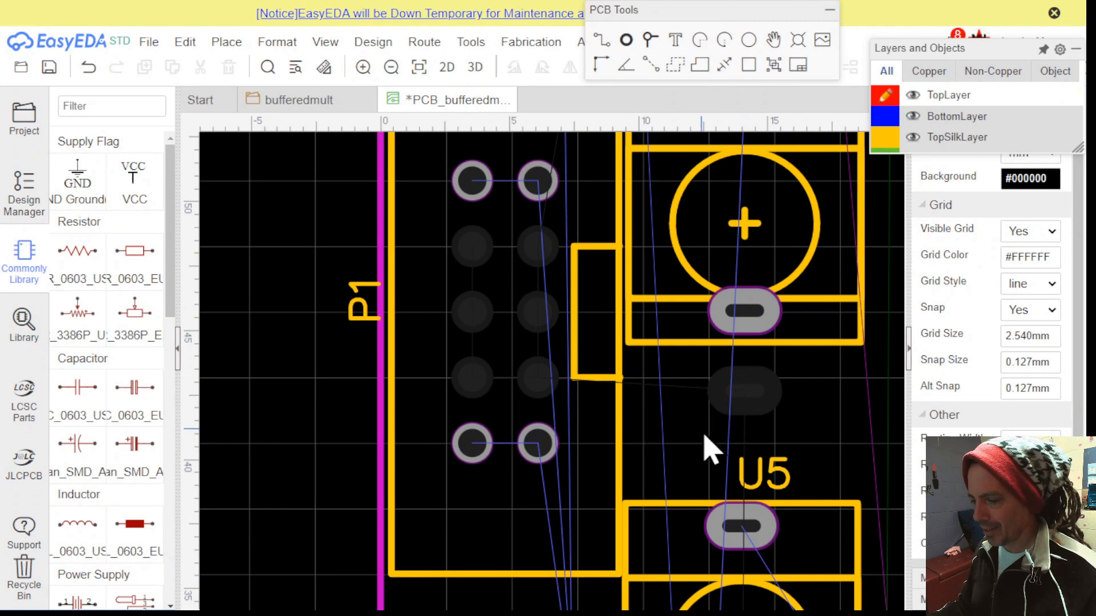
Select all unplaced resistors, capacitors and diodes below the board and move them together up beside the op-amps and LEDs
{"action": "scroll", "coordinate": [708, 448], "scroll_direction": "down", "scroll_amount": 3}
{"action": "scroll", "coordinate": [707, 451], "scroll_direction": "down", "scroll_amount": 3}
{"action": "right_click_drag", "start_coordinate": [702, 455], "coordinate": [558, 243]}
{"action": "scroll", "coordinate": [571, 401], "scroll_direction": "down", "scroll_amount": 3}
{"action": "scroll", "coordinate": [590, 454], "scroll_direction": "down", "scroll_amount": 1}
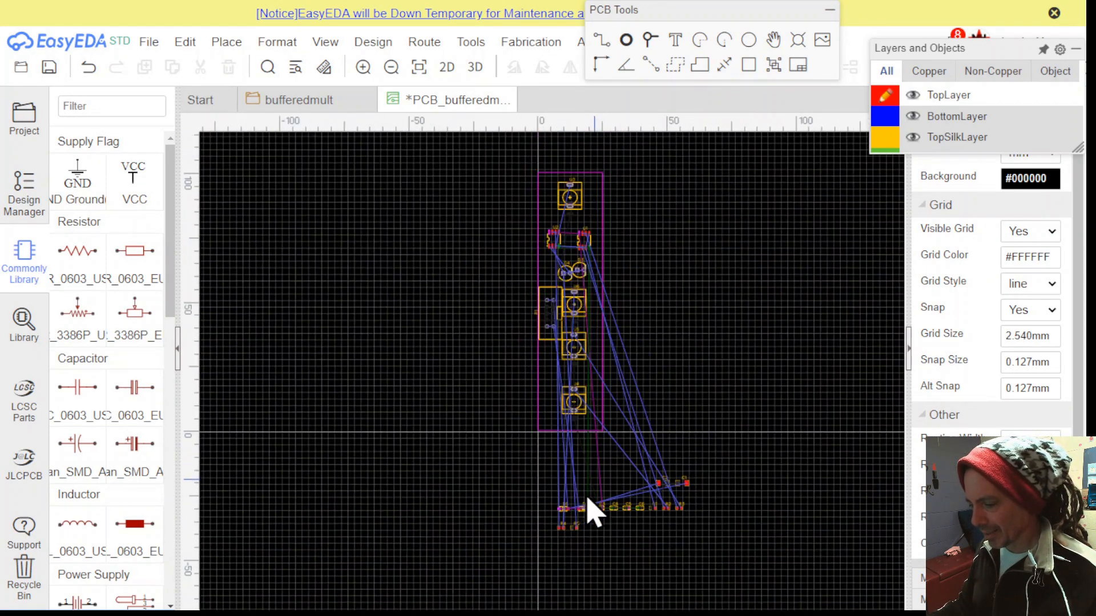
{"action": "left_click_drag", "start_coordinate": [593, 542], "coordinate": [548, 508]}
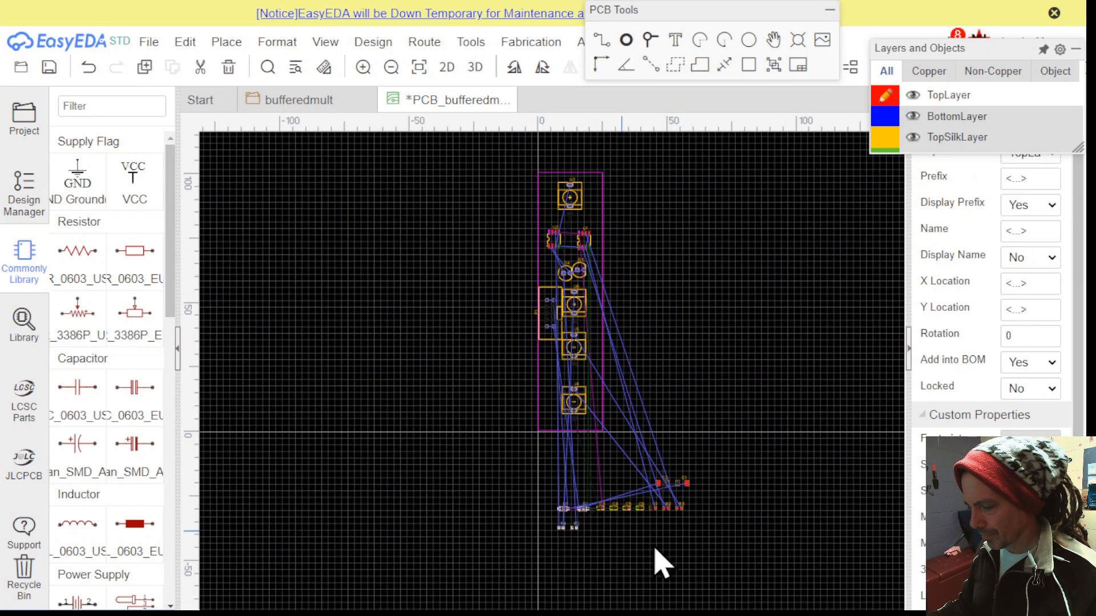
{"action": "left_click_drag", "start_coordinate": [728, 539], "coordinate": [521, 460]}
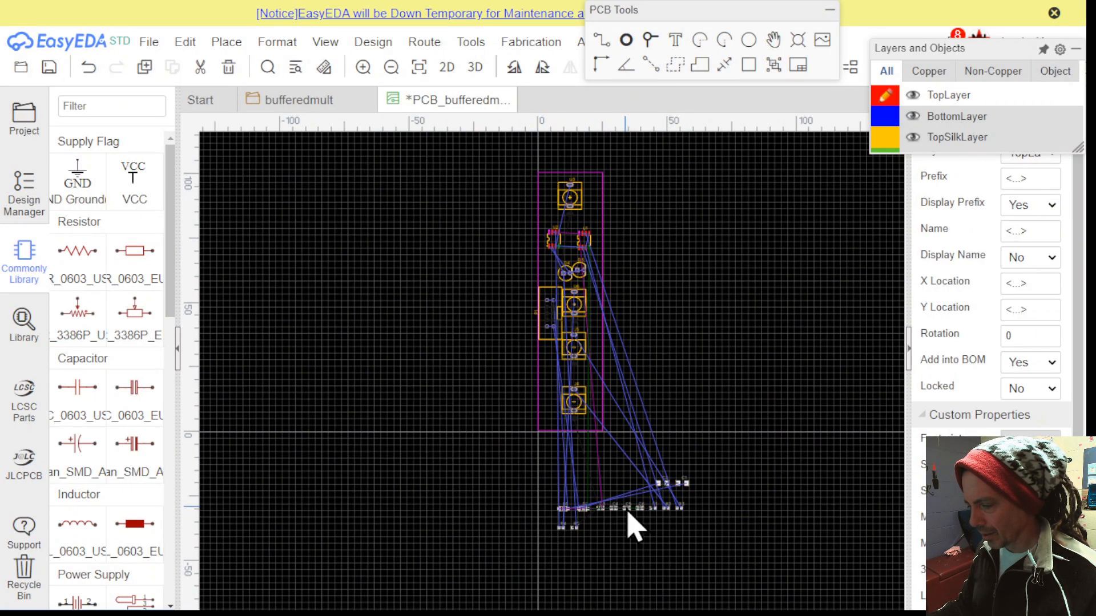
{"action": "left_click_drag", "start_coordinate": [629, 514], "coordinate": [582, 255]}
{"action": "left_click", "coordinate": [665, 308]}
{"action": "scroll", "coordinate": [645, 239], "scroll_direction": "up", "scroll_amount": 3}
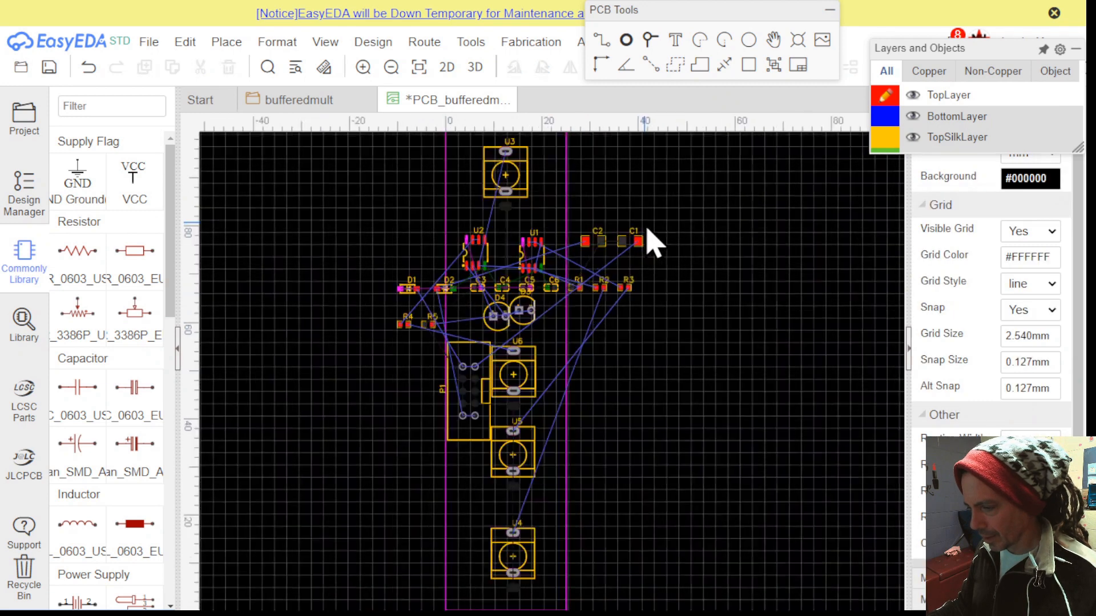
Place capacitor C1 just above header P1 at X 4.445 mm, Y 57.023 mm
{"action": "right_click_drag", "start_coordinate": [685, 335], "coordinate": [713, 250]}
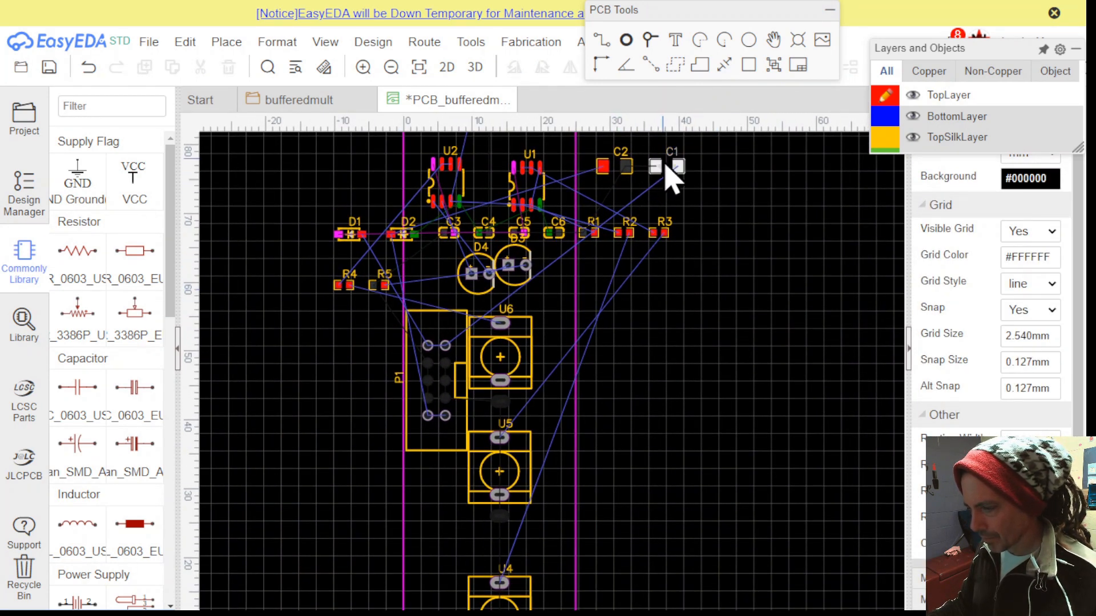
{"action": "left_click_drag", "start_coordinate": [662, 174], "coordinate": [437, 298]}
{"action": "scroll", "coordinate": [428, 318], "scroll_direction": "up", "scroll_amount": 4}
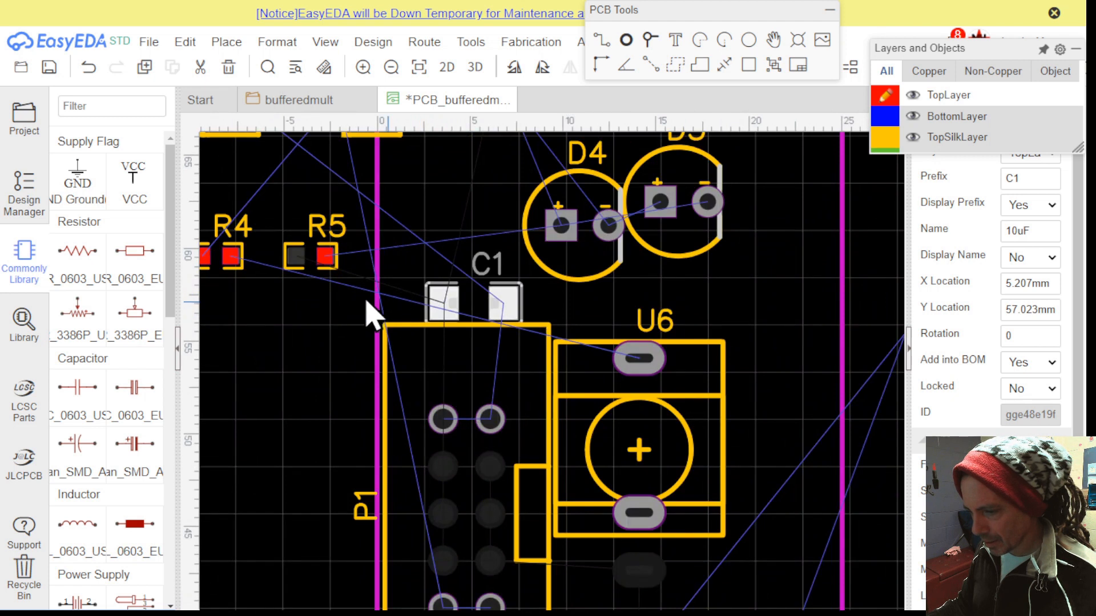
{"action": "left_click", "coordinate": [572, 311]}
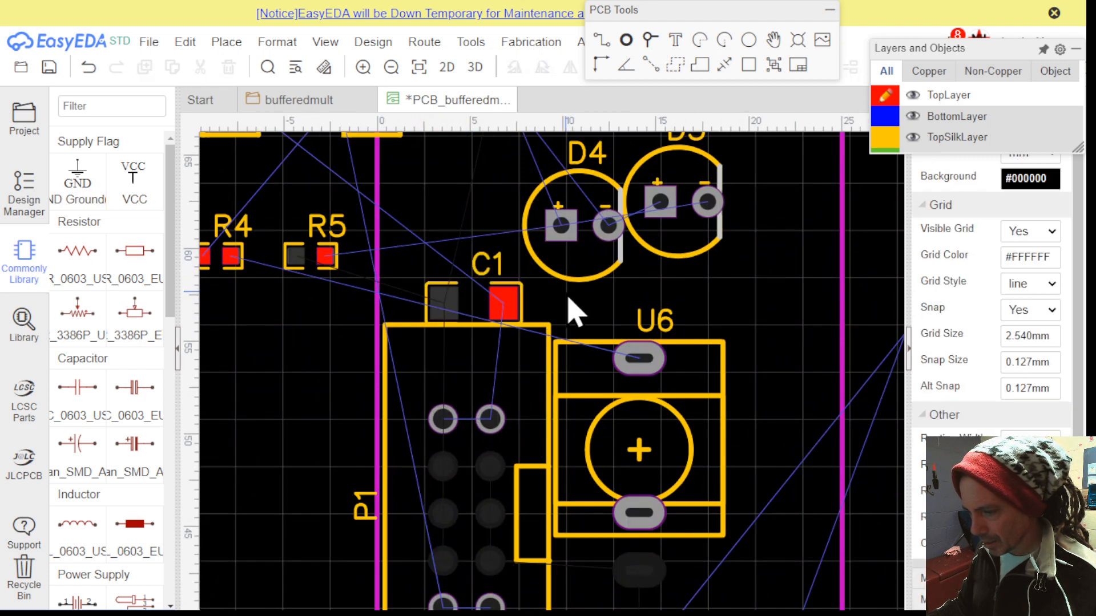
{"action": "left_click", "coordinate": [502, 298]}
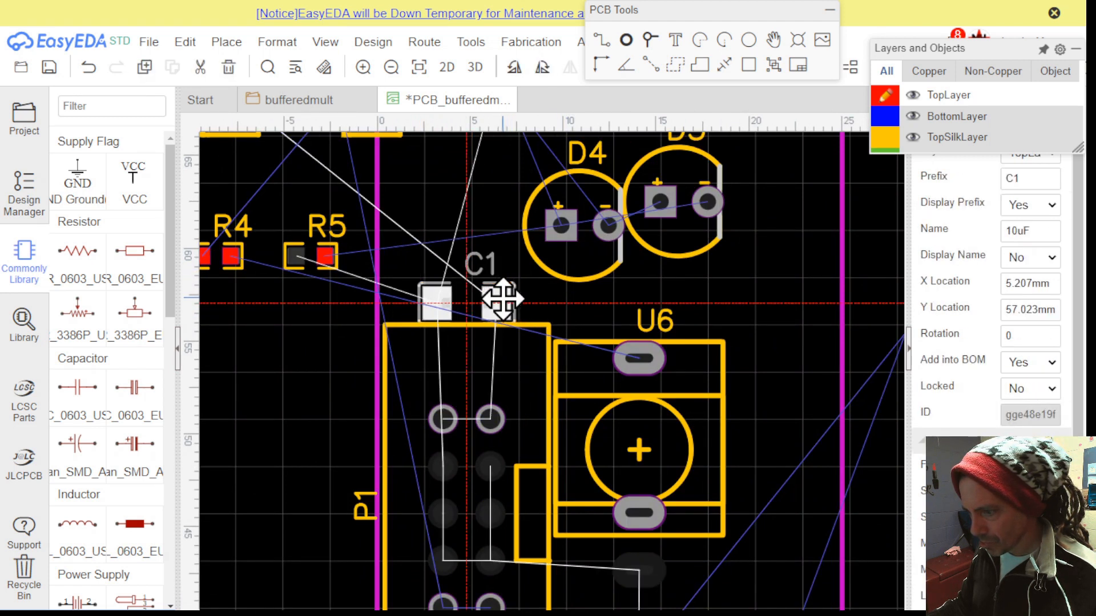
{"action": "left_click_drag", "start_coordinate": [502, 297], "coordinate": [491, 297]}
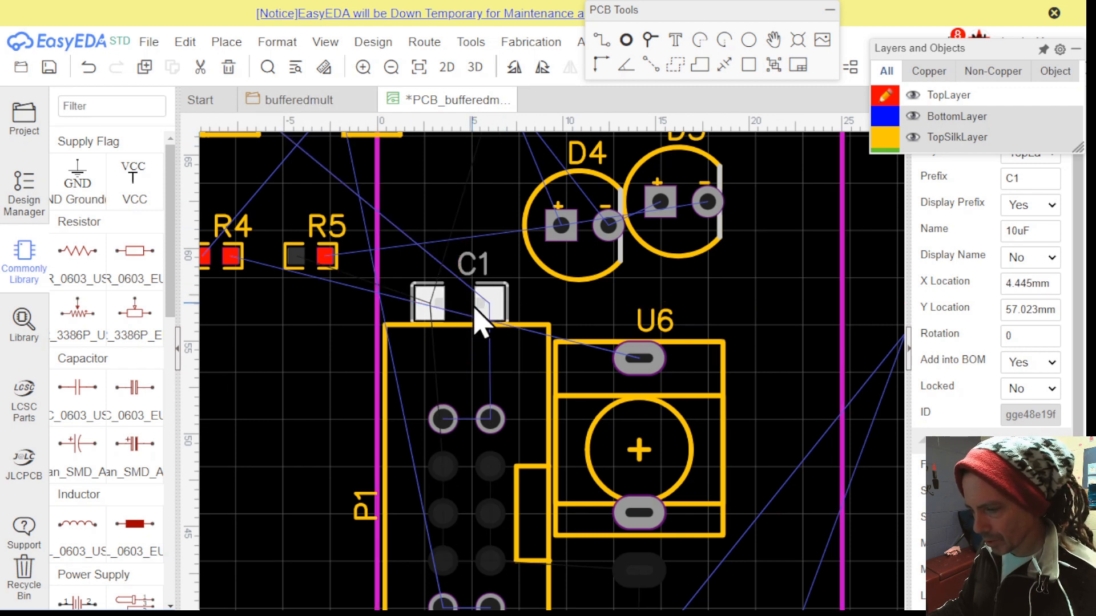
Cross-probe diode D1 from the schematic's power section, place it above C1 at X 4.191 mm, Y 60.833 mm, and rotate it to 180°
{"action": "key", "text": "shift+x"}
{"action": "scroll", "coordinate": [579, 391], "scroll_direction": "up", "scroll_amount": 4}
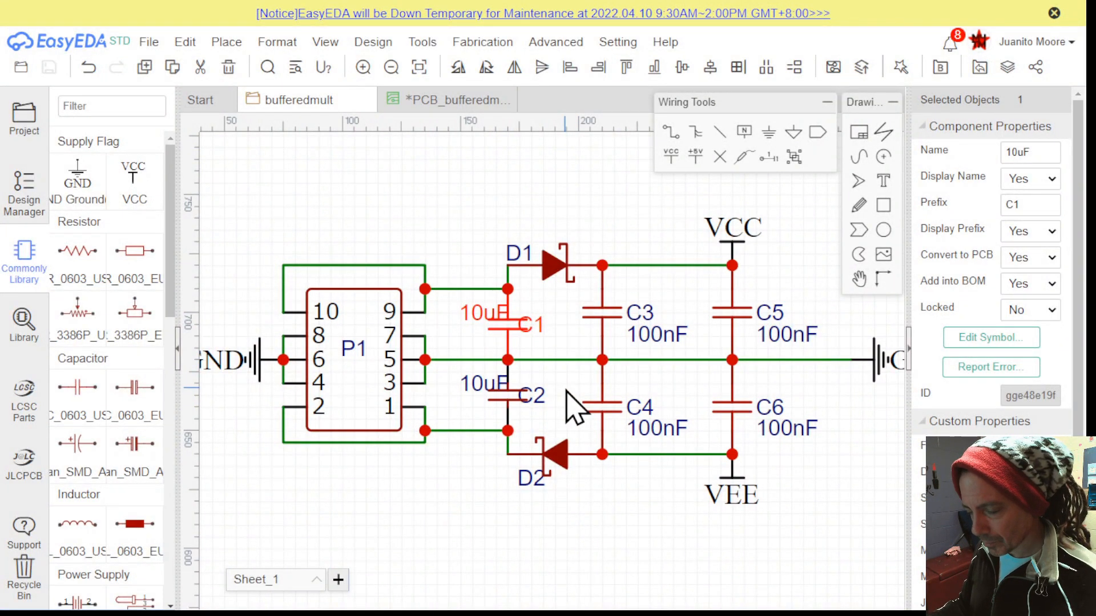
{"action": "left_click", "coordinate": [554, 271]}
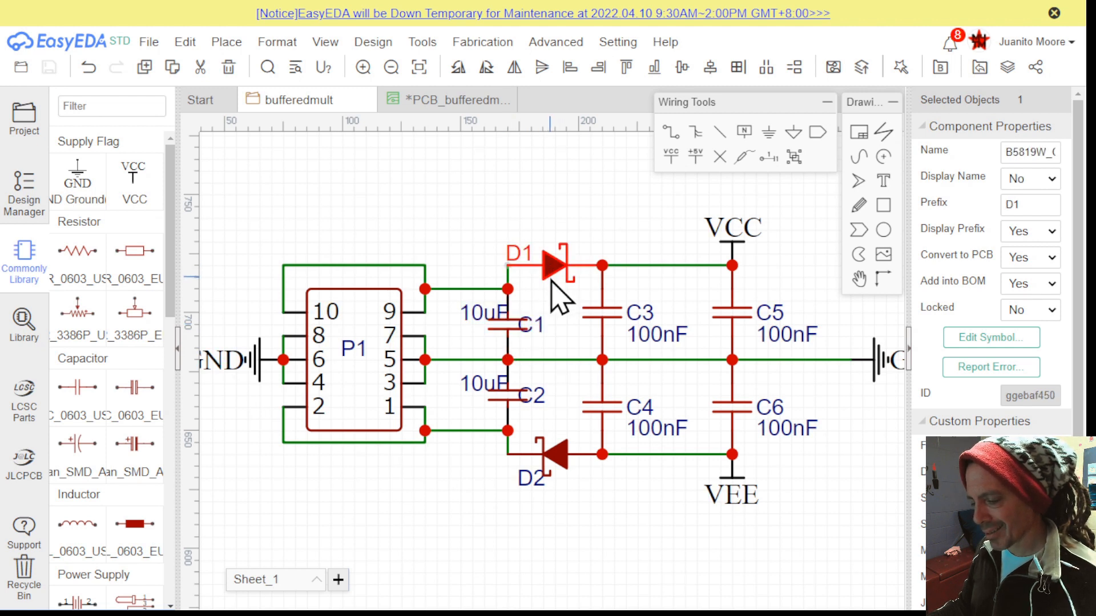
{"action": "key", "text": "shift+x"}
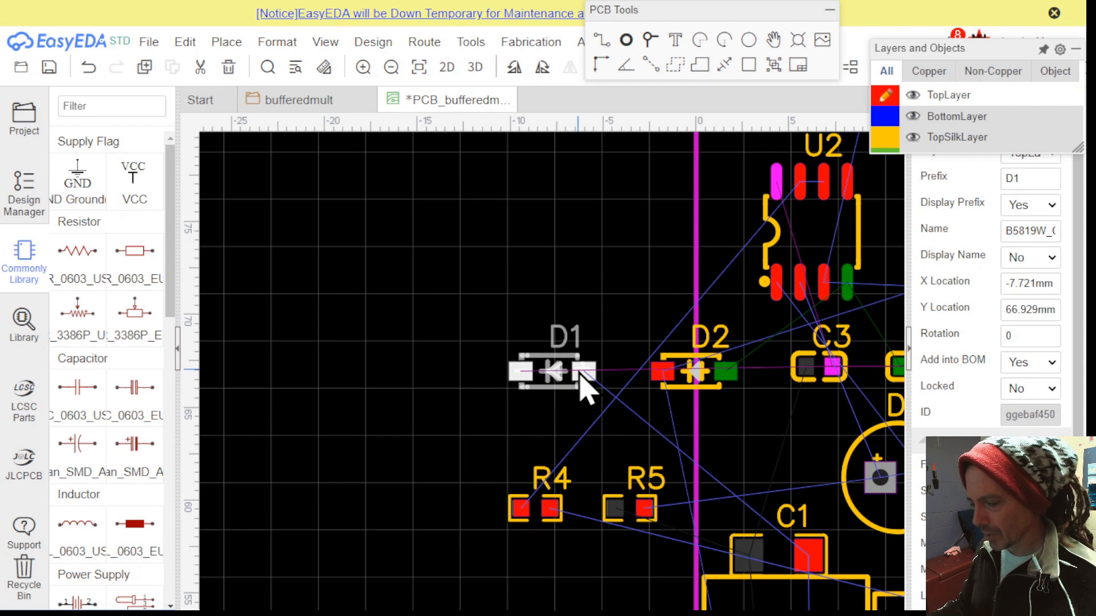
{"action": "left_click_drag", "start_coordinate": [581, 376], "coordinate": [803, 485]}
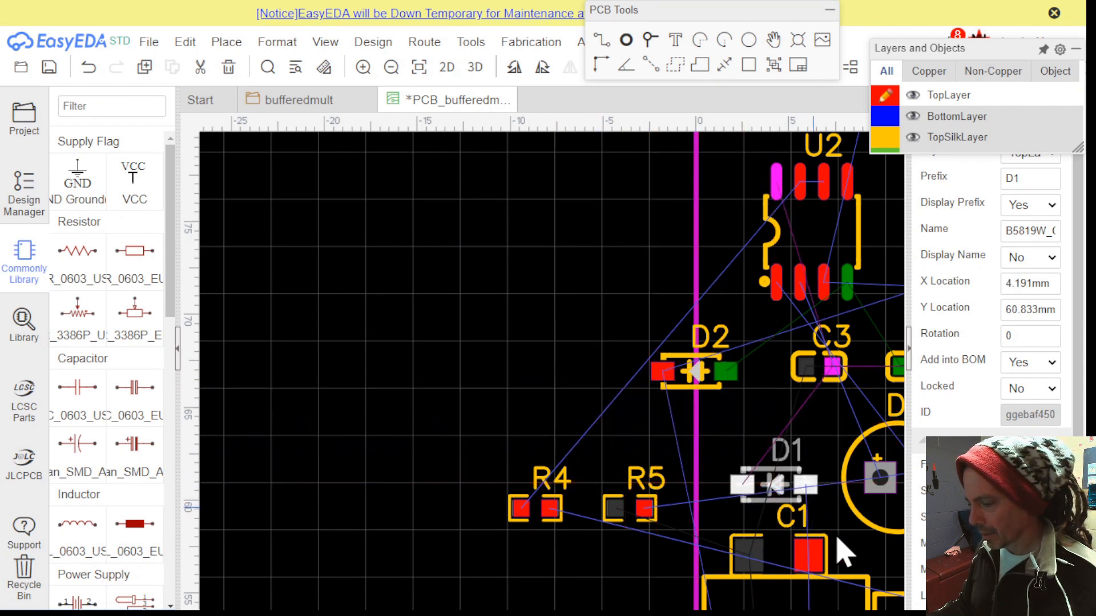
{"action": "right_click_drag", "start_coordinate": [843, 553], "coordinate": [721, 434]}
{"action": "key", "text": "space"}
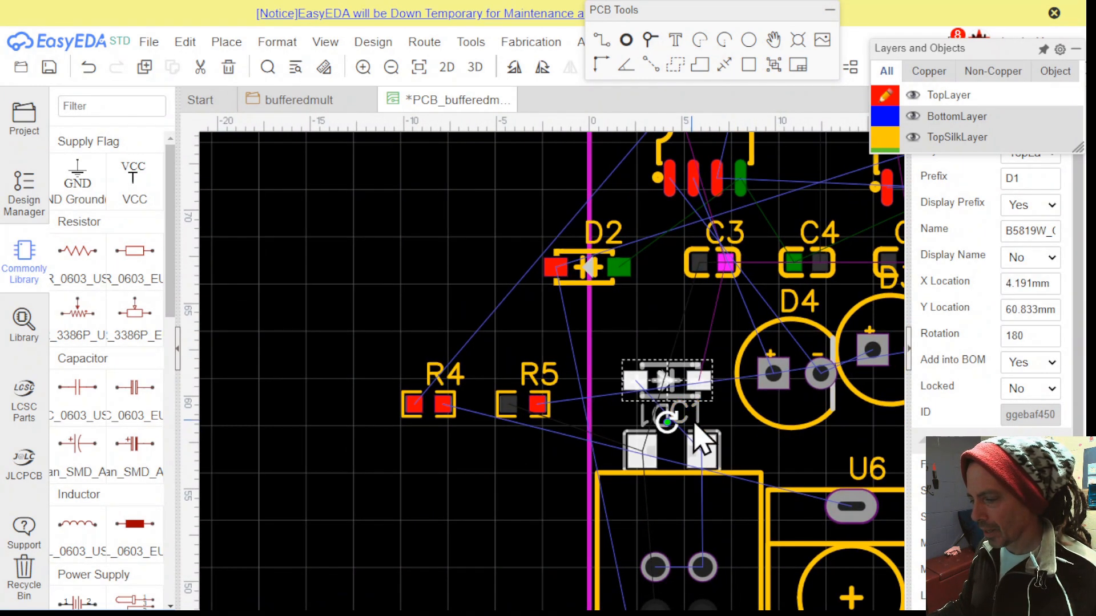
Move C1's label above diode D1, and rotate D1's label to 0° and place it just below the diode
{"action": "scroll", "coordinate": [702, 439], "scroll_direction": "up", "scroll_amount": 5}
{"action": "left_click_drag", "start_coordinate": [697, 409], "coordinate": [682, 359]}
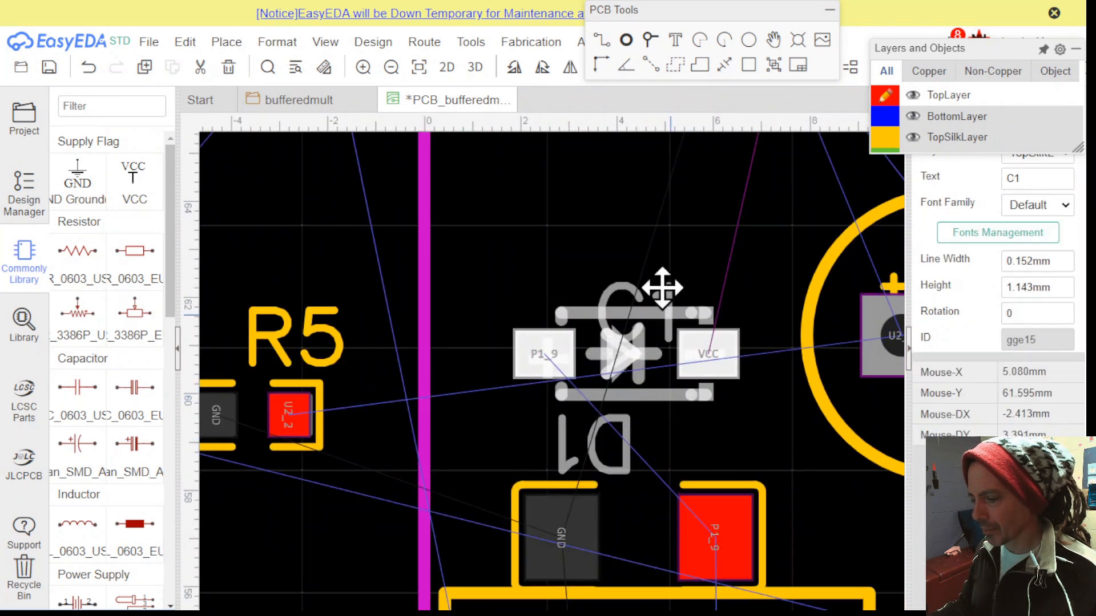
{"action": "left_click_drag", "start_coordinate": [662, 288], "coordinate": [644, 223]}
{"action": "left_click_drag", "start_coordinate": [558, 460], "coordinate": [489, 436]}
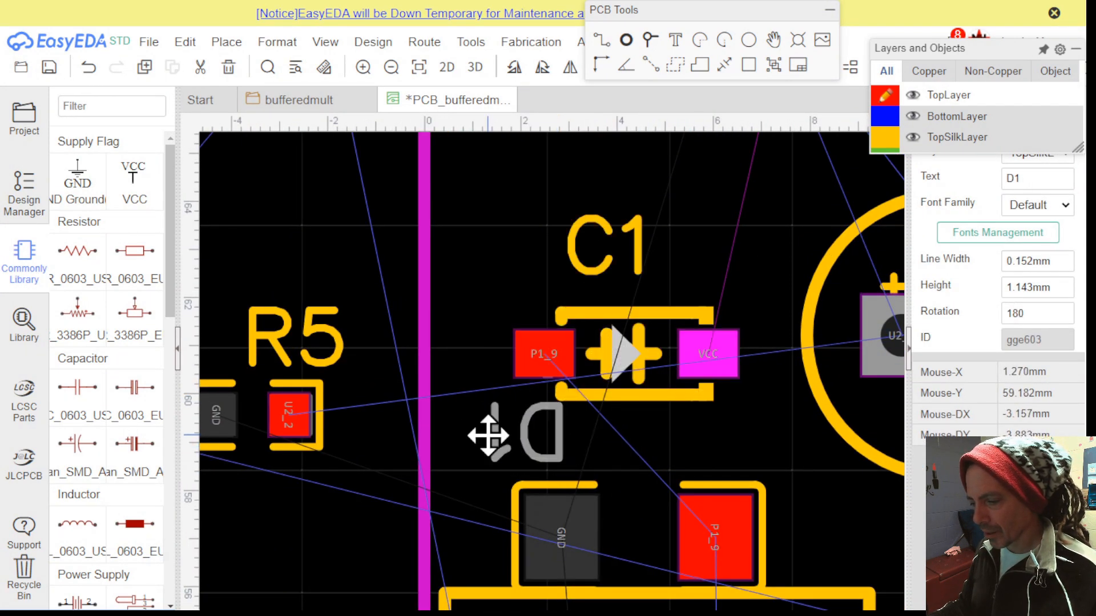
{"action": "key", "text": "space"}
{"action": "key", "text": "space"}
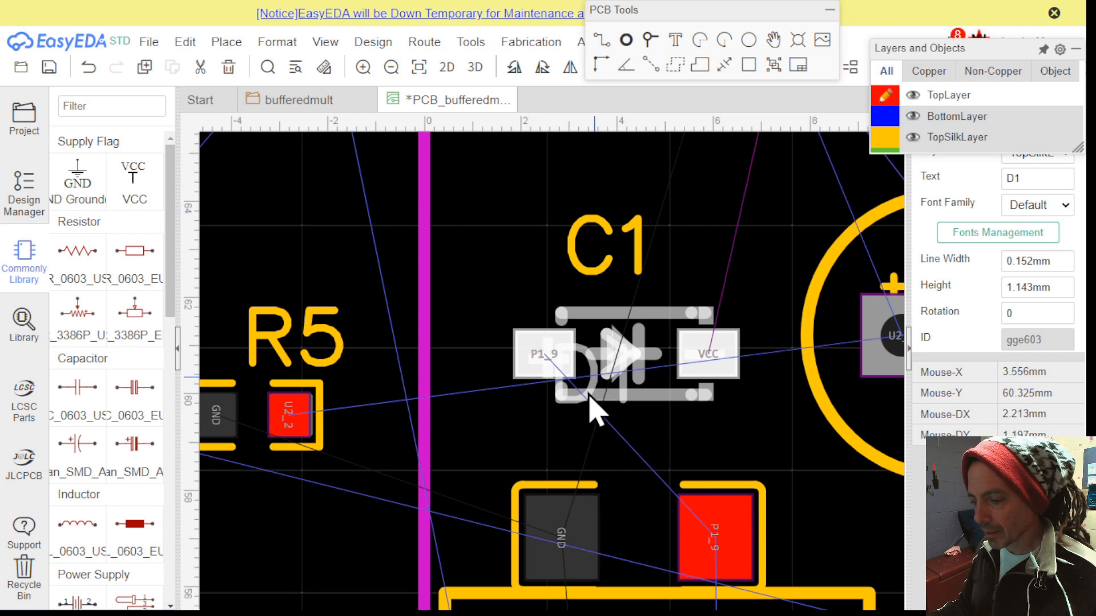
{"action": "left_click_drag", "start_coordinate": [594, 408], "coordinate": [531, 464]}
Shift diode D1 slightly away from the board edge, to X 4.826 mm, Y 60.833 mm
{"action": "scroll", "coordinate": [548, 466], "scroll_direction": "down", "scroll_amount": 2}
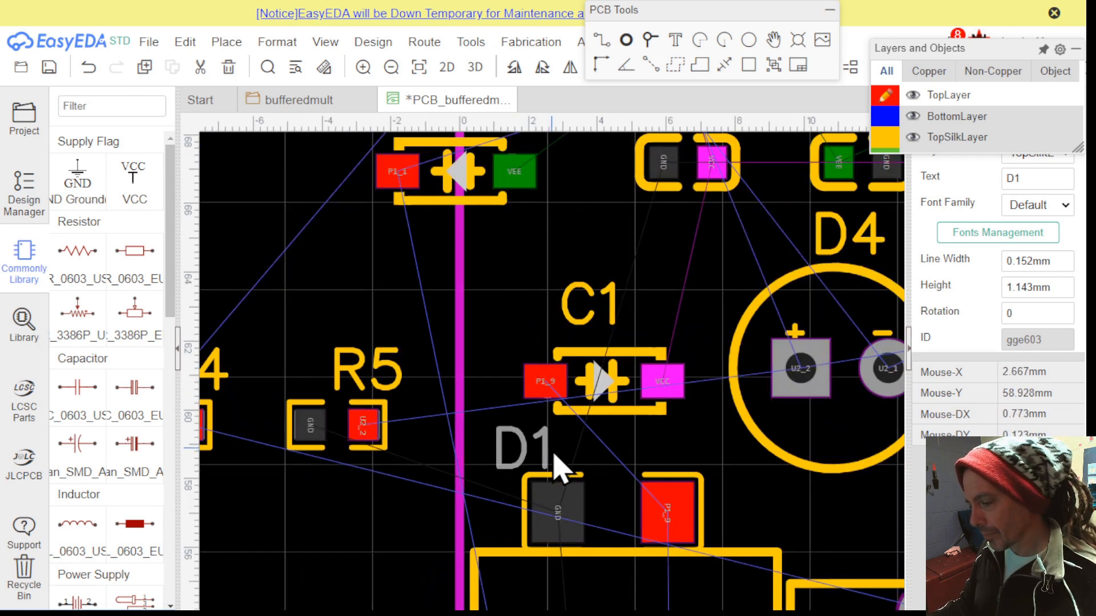
{"action": "scroll", "coordinate": [557, 468], "scroll_direction": "down", "scroll_amount": 1}
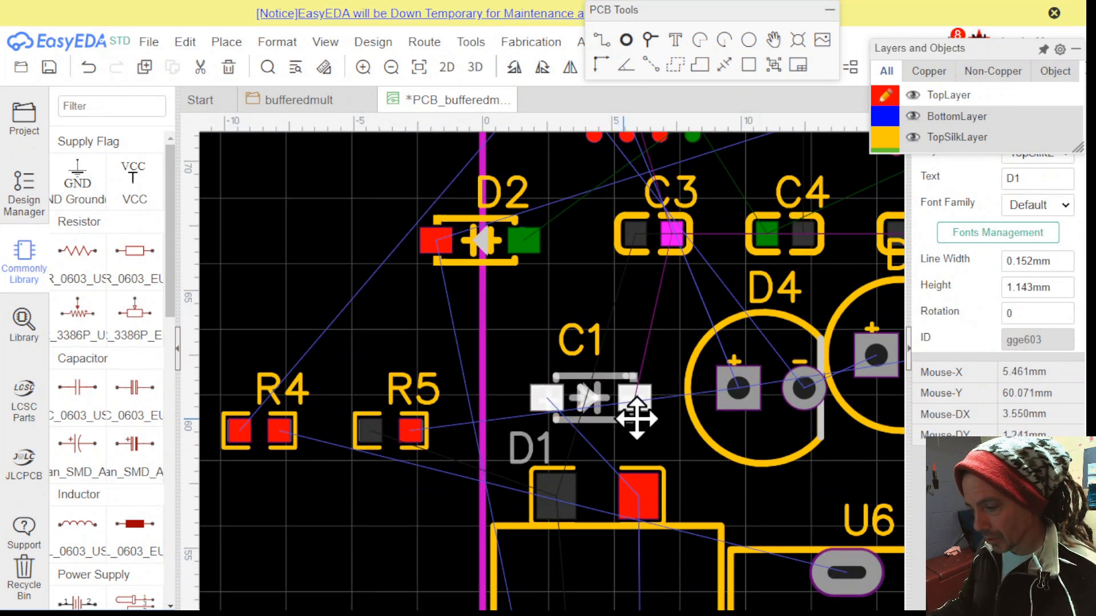
{"action": "left_click_drag", "start_coordinate": [636, 418], "coordinate": [643, 418]}
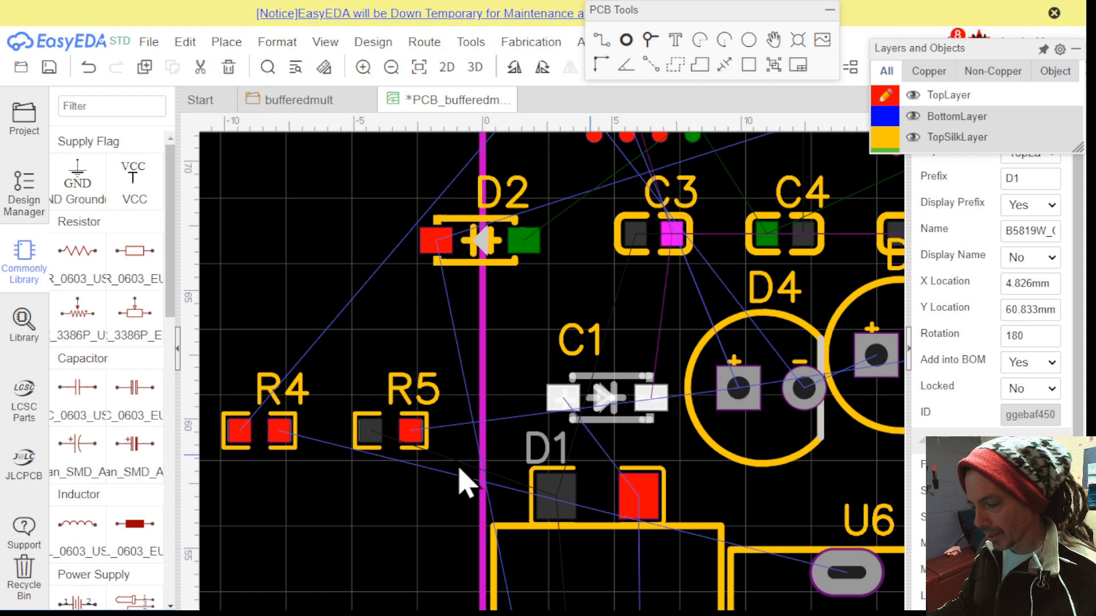
Move diode D2 down to just below header P1, at X 5.080 mm, Y 33.401 mm
{"action": "scroll", "coordinate": [382, 455], "scroll_direction": "down", "scroll_amount": 2}
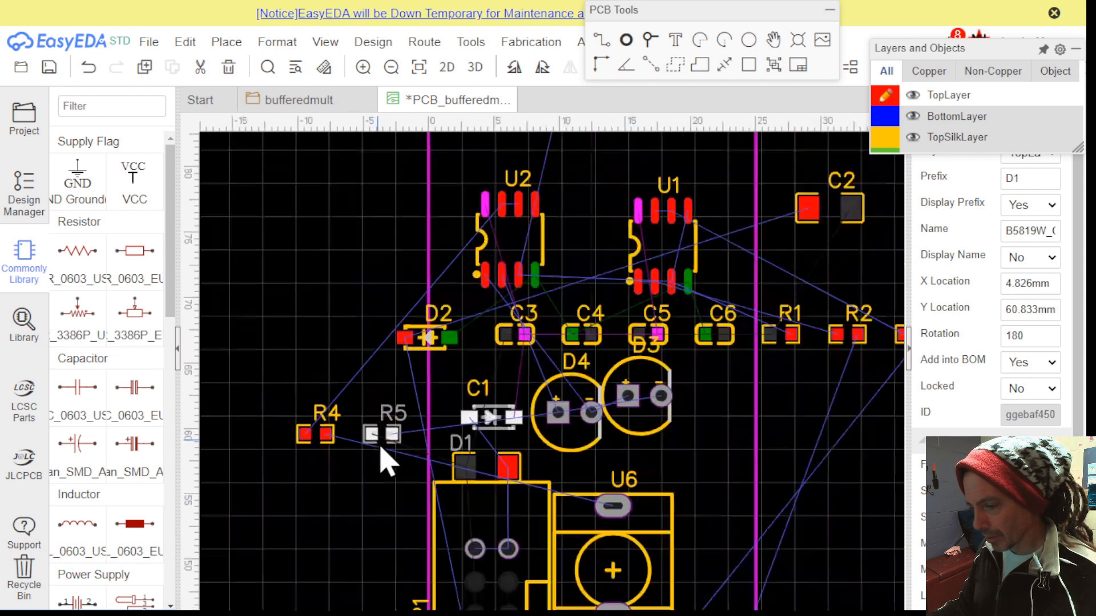
{"action": "left_click", "coordinate": [435, 350]}
{"action": "left_click_drag", "start_coordinate": [443, 353], "coordinate": [511, 551]}
{"action": "right_click_drag", "start_coordinate": [508, 551], "coordinate": [577, 288]}
{"action": "left_click_drag", "start_coordinate": [546, 280], "coordinate": [548, 516]}
{"action": "scroll", "coordinate": [548, 517], "scroll_direction": "up", "scroll_amount": 3}
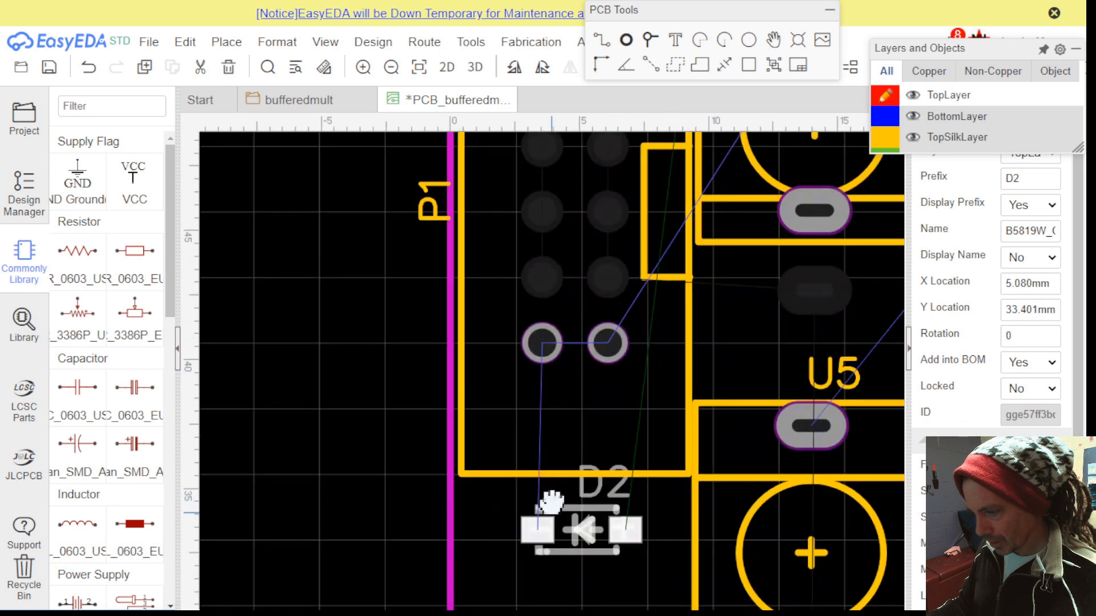
Set the text height of D2's silkscreen label to 0.6 mm
{"action": "left_click", "coordinate": [547, 425]}
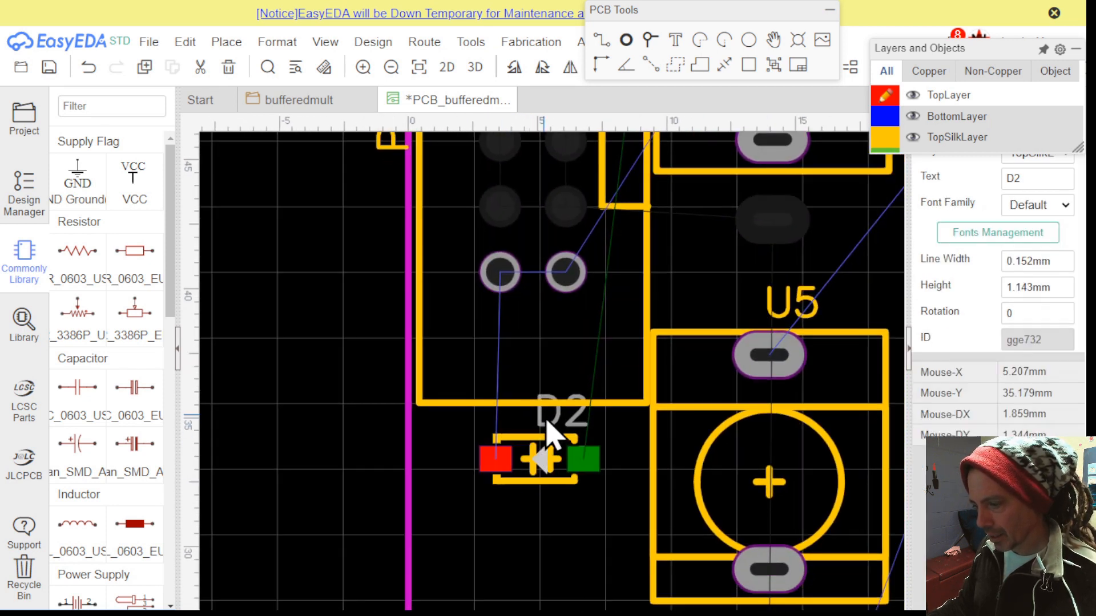
{"action": "left_click", "coordinate": [1049, 285]}
{"action": "type", "text": ".6"}
{"action": "key", "text": "Return"}
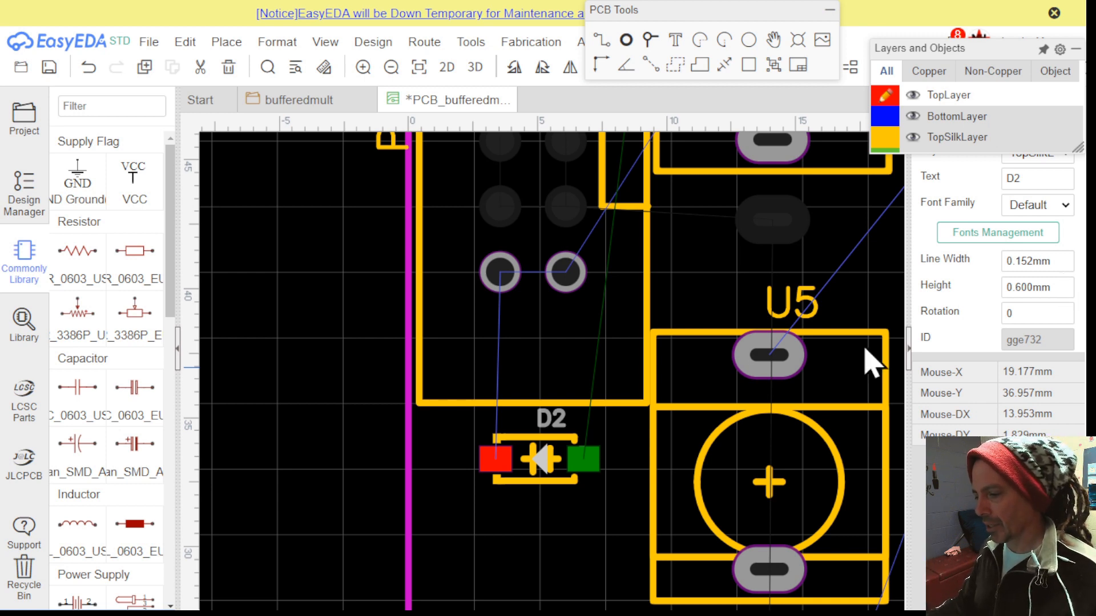
Bring capacitor C2 inside the outline and place it below diode D2 at X 4.191 mm, Y 30.226 mm
{"action": "scroll", "coordinate": [548, 379], "scroll_direction": "down", "scroll_amount": 6}
{"action": "right_click_drag", "start_coordinate": [372, 371], "coordinate": [360, 392]}
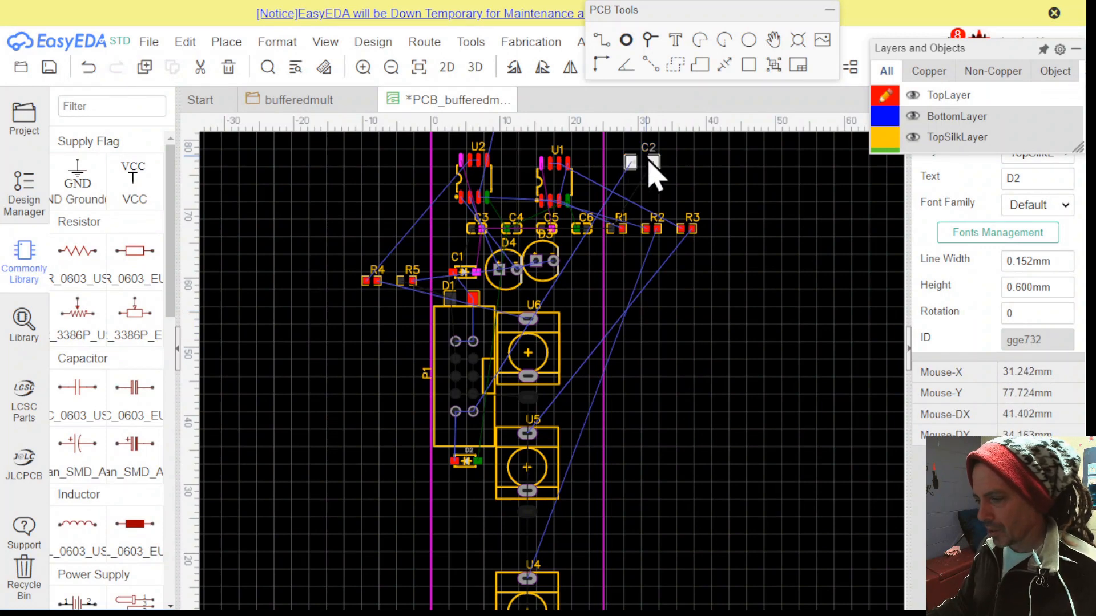
{"action": "left_click_drag", "start_coordinate": [651, 165], "coordinate": [468, 448]}
{"action": "scroll", "coordinate": [453, 510], "scroll_direction": "up", "scroll_amount": 6}
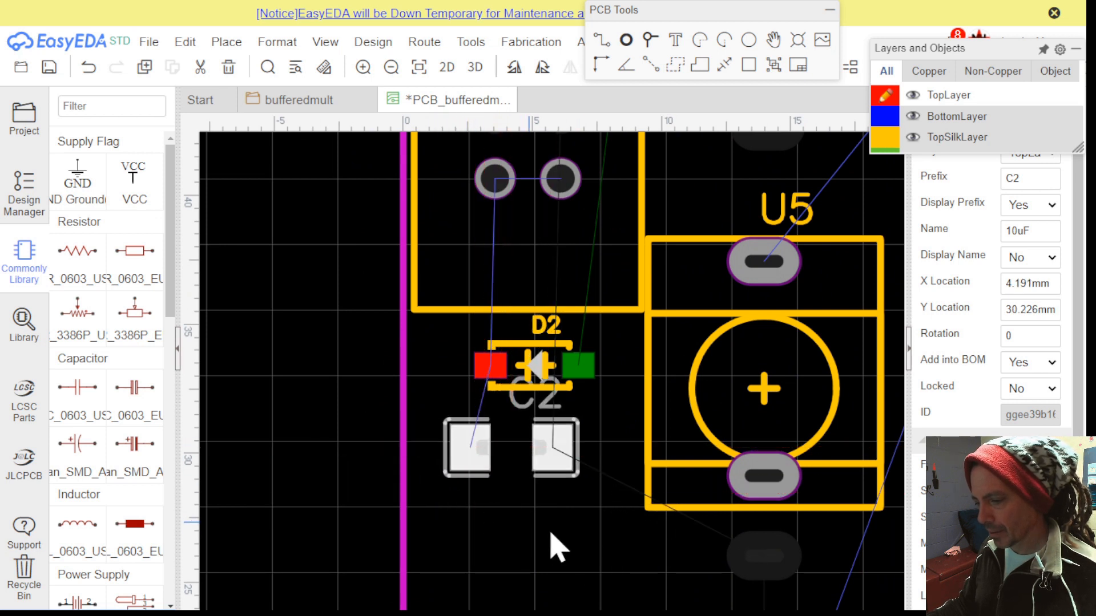
{"action": "left_click", "coordinate": [593, 549]}
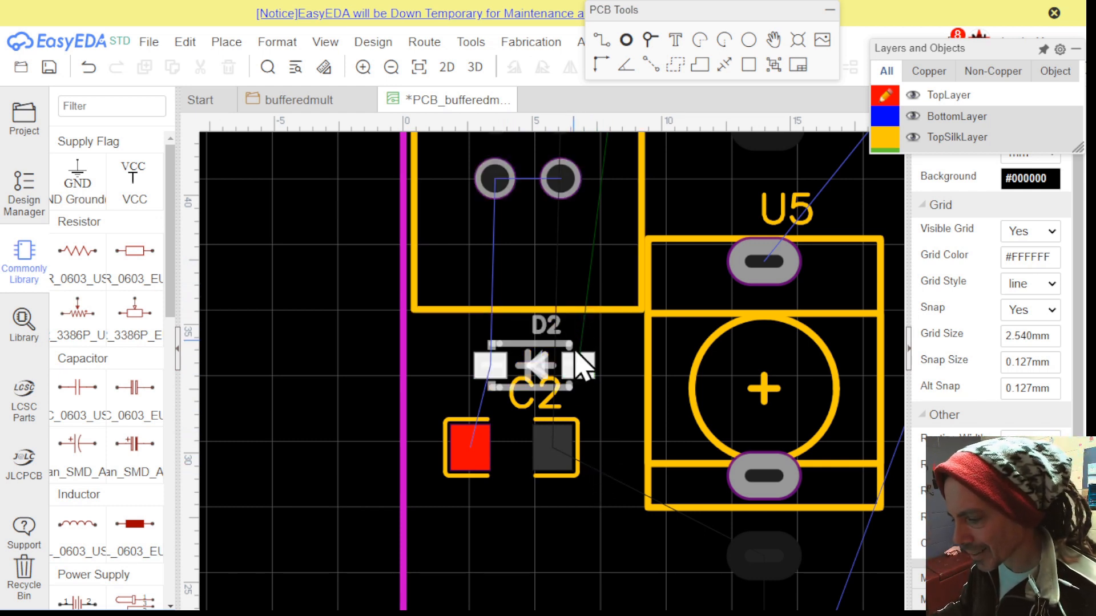
Tighten the parts below header P1: place D2 at X 3.937 mm, Y 34.036 mm and C2 at X 3.937 mm, Y 31.496 mm
{"action": "scroll", "coordinate": [588, 380], "scroll_direction": "up", "scroll_amount": 5}
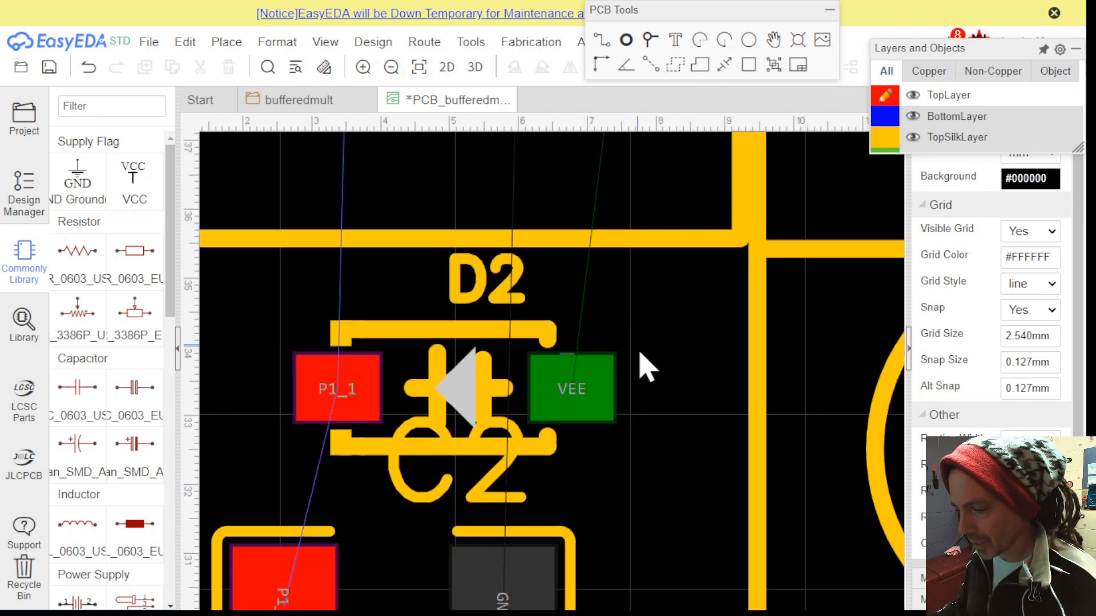
{"action": "scroll", "coordinate": [643, 362], "scroll_direction": "down", "scroll_amount": 5}
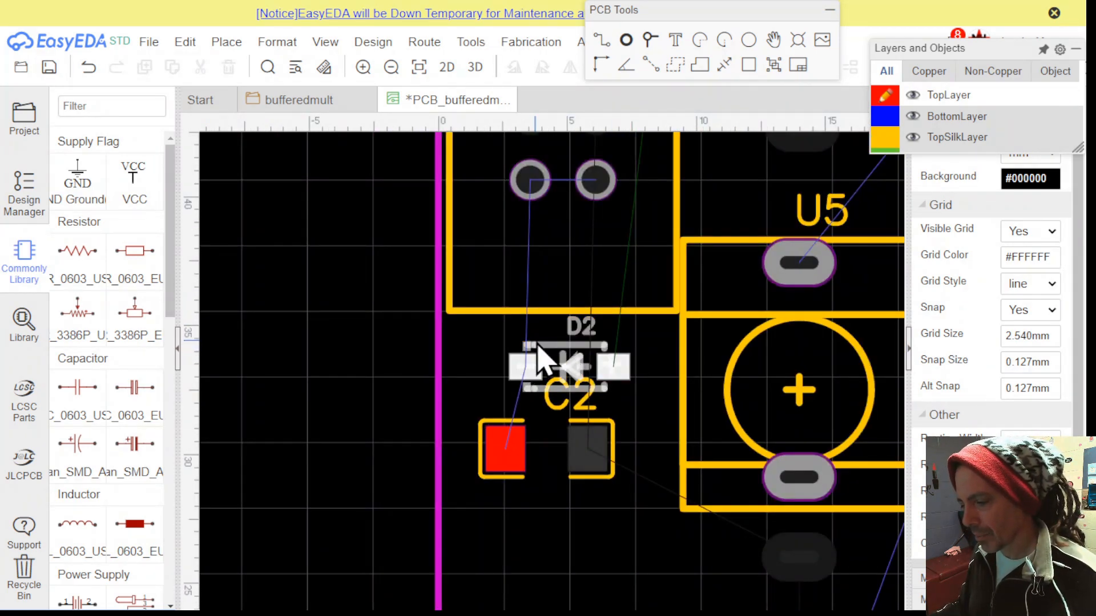
{"action": "left_click_drag", "start_coordinate": [538, 348], "coordinate": [504, 323]}
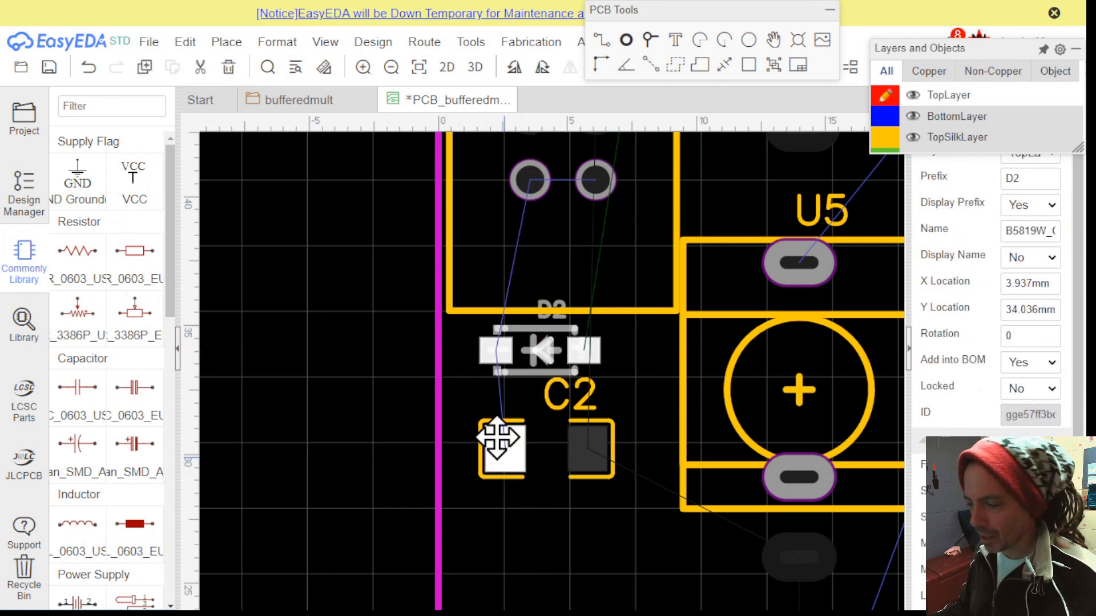
{"action": "mouse_move", "coordinate": [498, 438]}
{"action": "left_mouse_down"}
{"action": "mouse_move", "coordinate": [487, 421]}
{"action": "mouse_move", "coordinate": [499, 427]}
{"action": "left_mouse_up"}
Move op-amp U1 down beside jack U6, between the jack and the board edge, at about X 22.35 mm, Y 55.88 mm
{"action": "scroll", "coordinate": [499, 426], "scroll_direction": "down", "scroll_amount": 5}
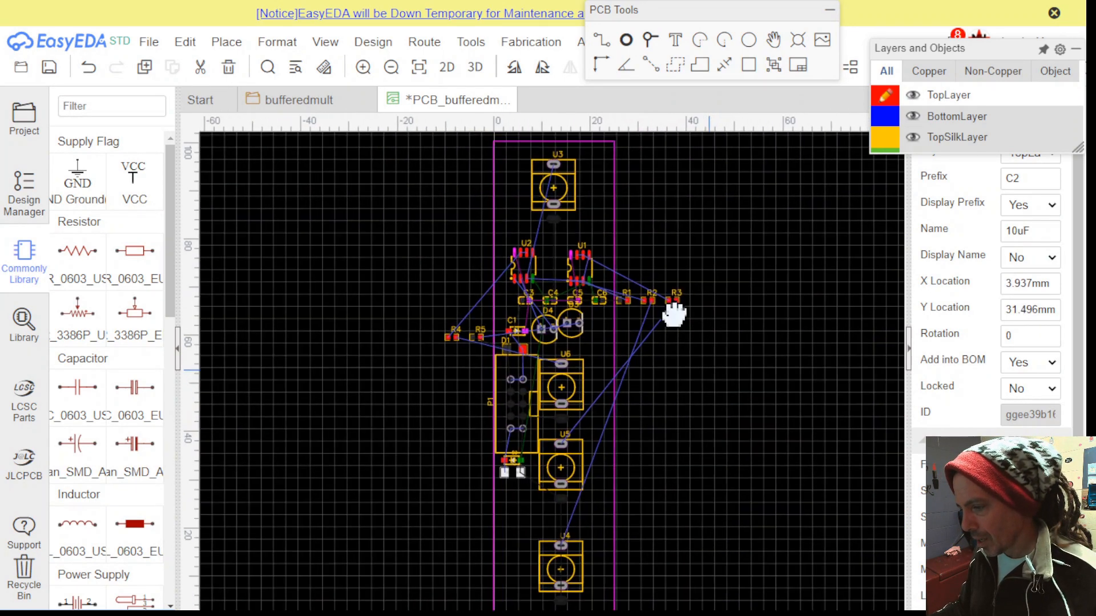
{"action": "scroll", "coordinate": [510, 374], "scroll_direction": "up", "scroll_amount": 3}
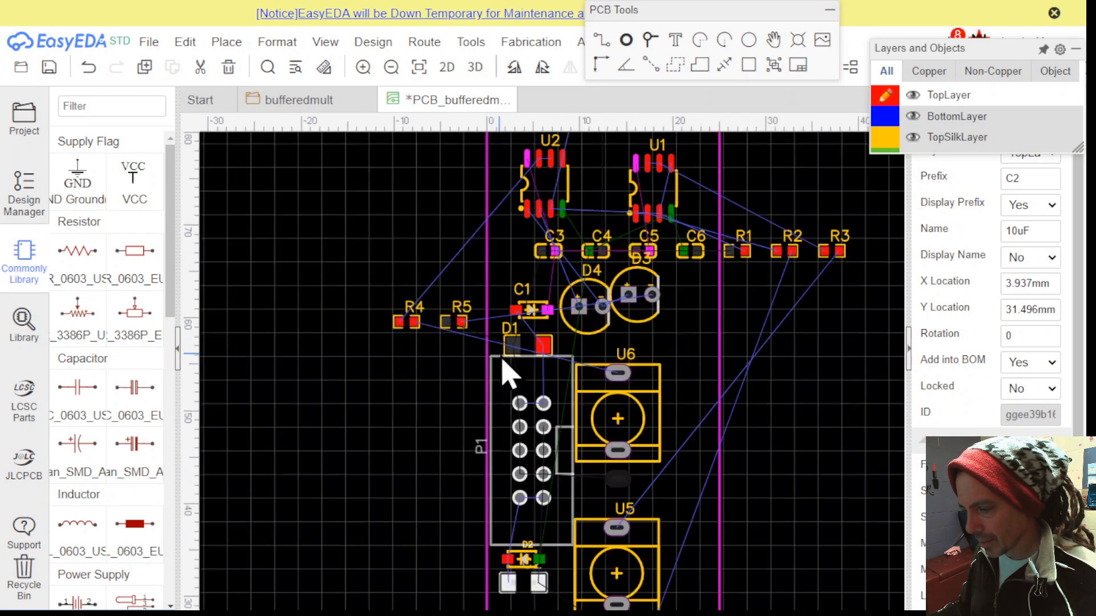
{"action": "scroll", "coordinate": [509, 373], "scroll_direction": "up", "scroll_amount": 3}
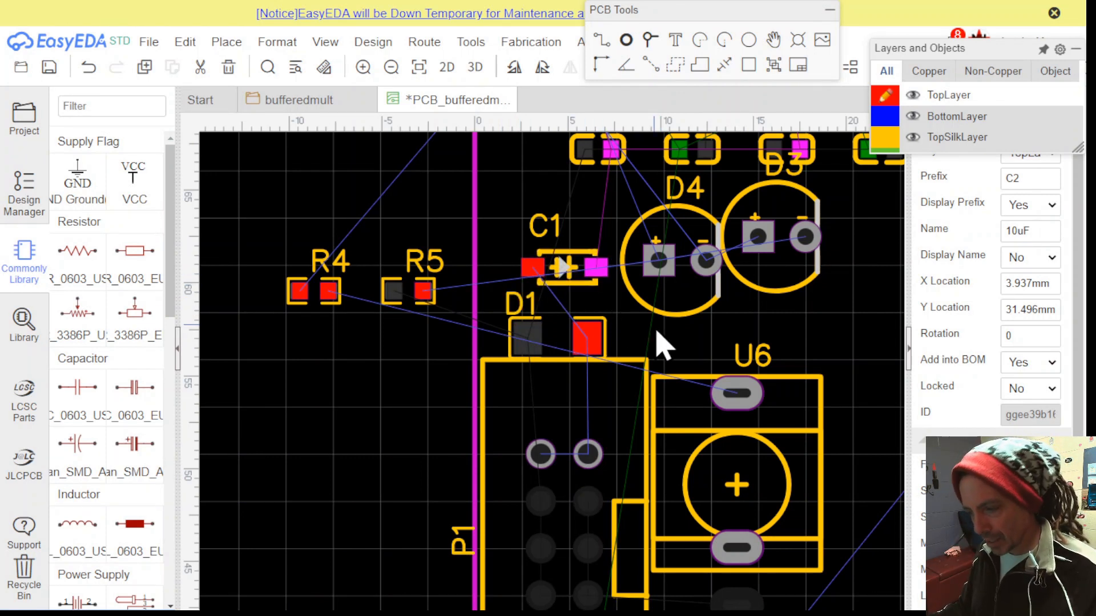
{"action": "scroll", "coordinate": [662, 345], "scroll_direction": "down", "scroll_amount": 2}
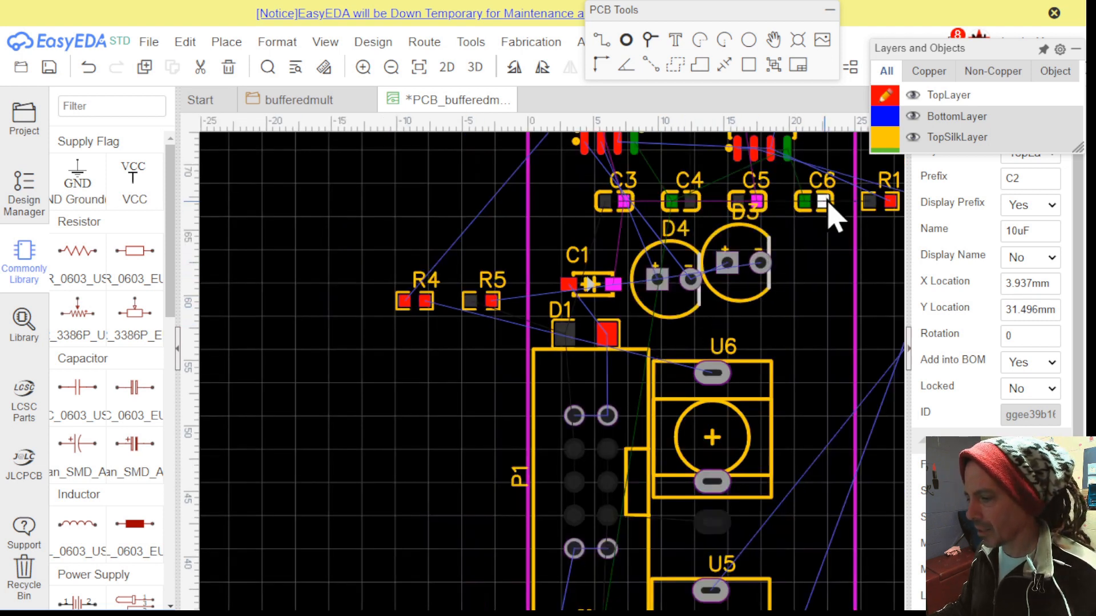
{"action": "right_click_drag", "start_coordinate": [793, 280], "coordinate": [670, 316]}
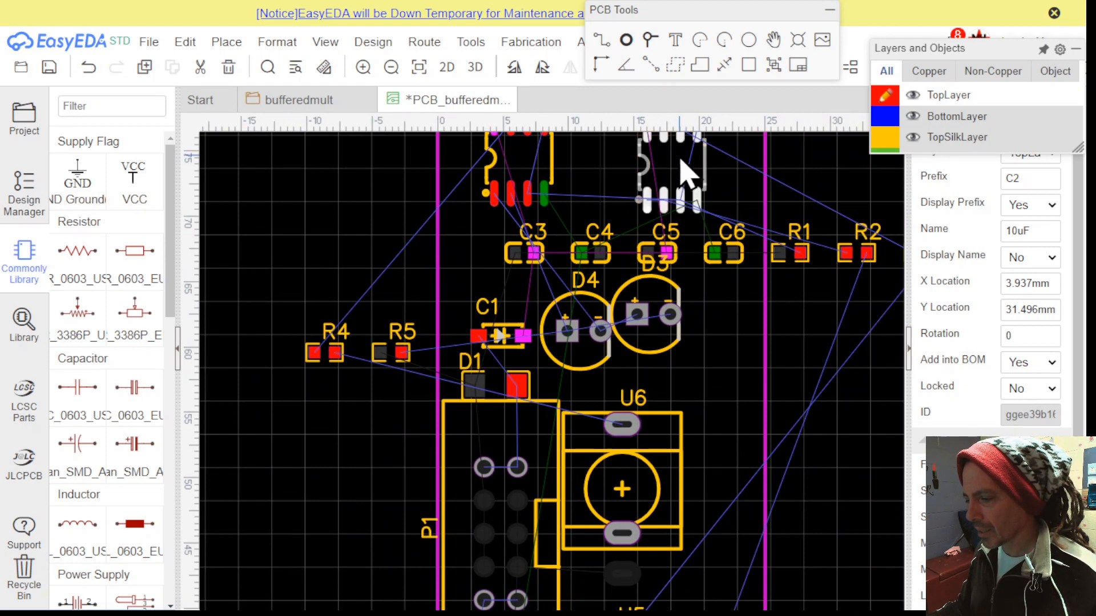
{"action": "left_click_drag", "start_coordinate": [682, 188], "coordinate": [740, 416]}
{"action": "left_click", "coordinate": [839, 421]}
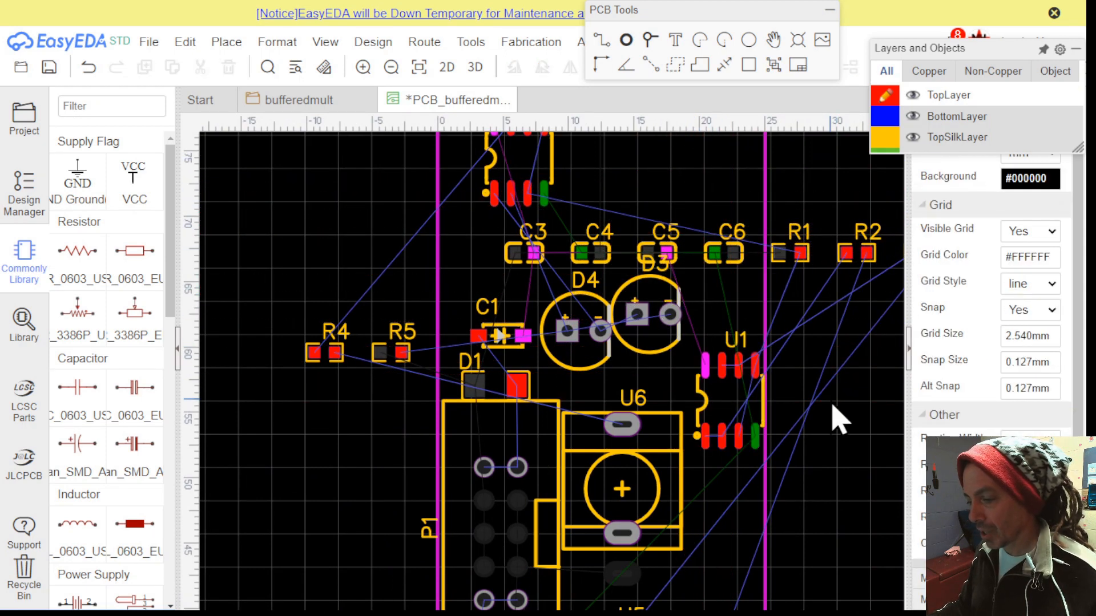
Rotate op-amp U1 to 270° and move it closer to jack U6, at X 19.939 mm, Y 55.880 mm
{"action": "left_click", "coordinate": [734, 416]}
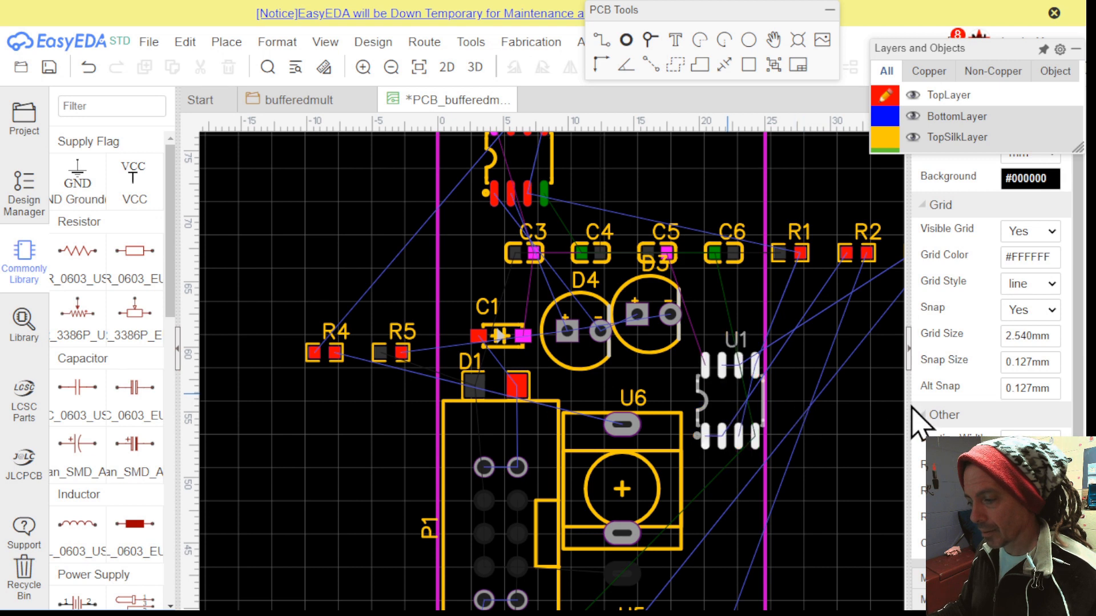
{"action": "key", "text": "space"}
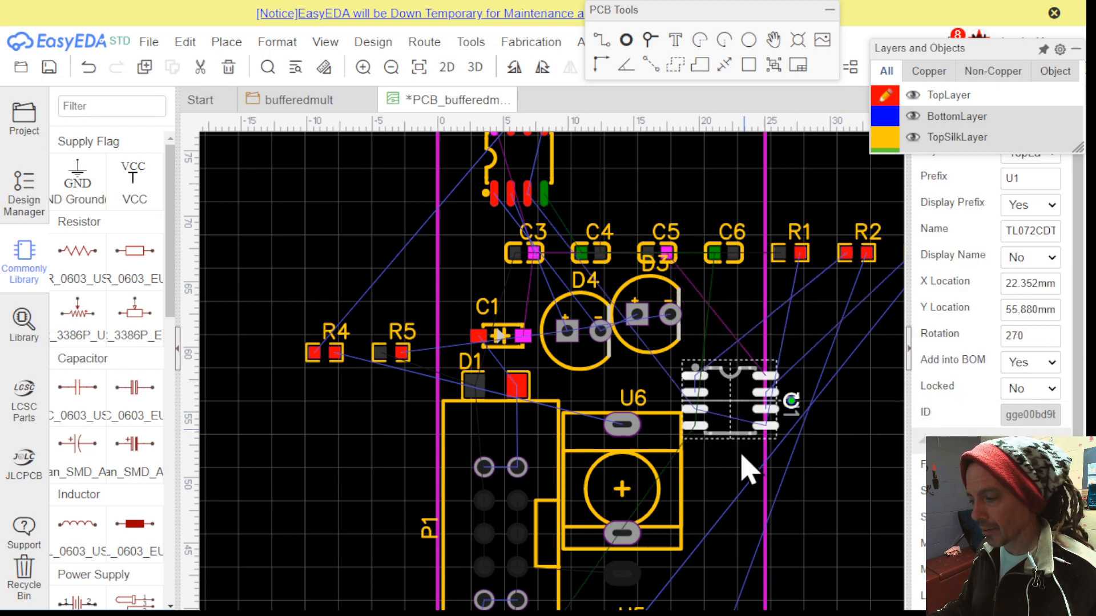
{"action": "left_click", "coordinate": [729, 483]}
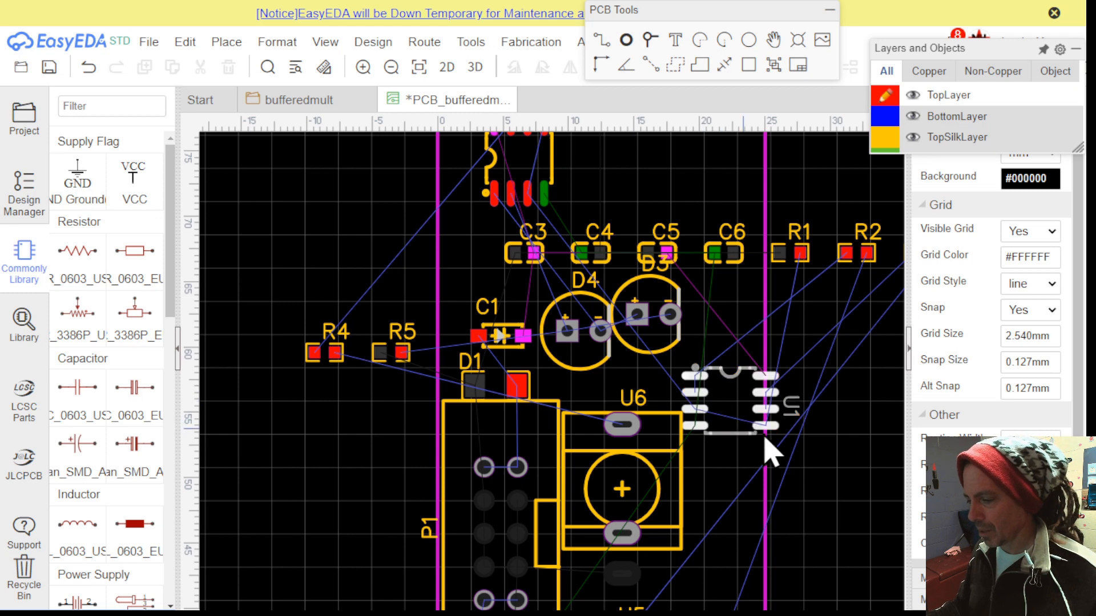
{"action": "left_click_drag", "start_coordinate": [730, 404], "coordinate": [695, 395]}
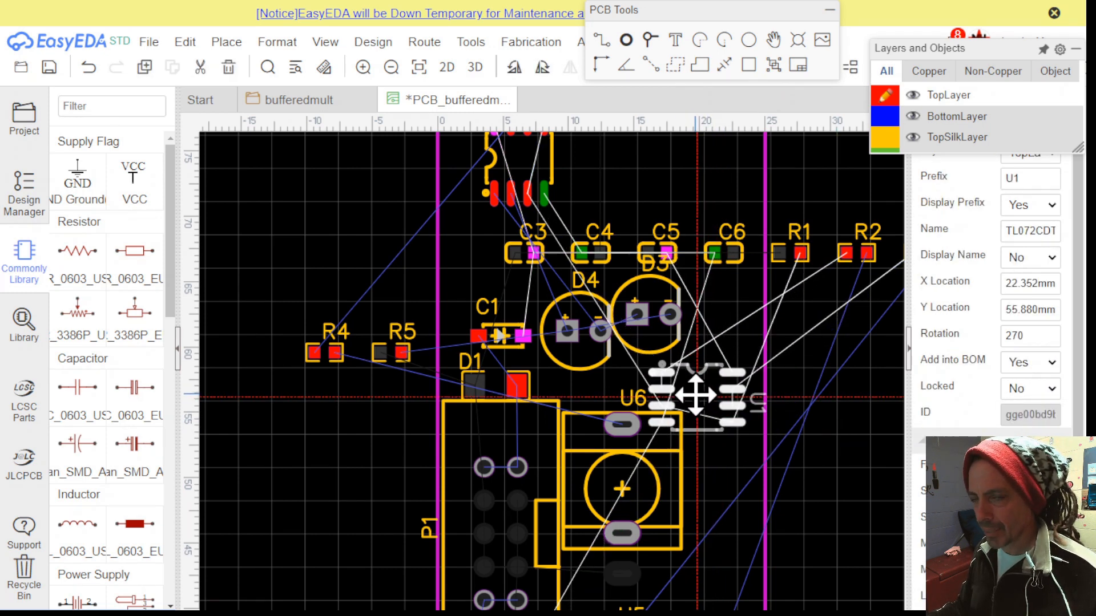
{"action": "left_click_drag", "start_coordinate": [696, 395], "coordinate": [696, 399]}
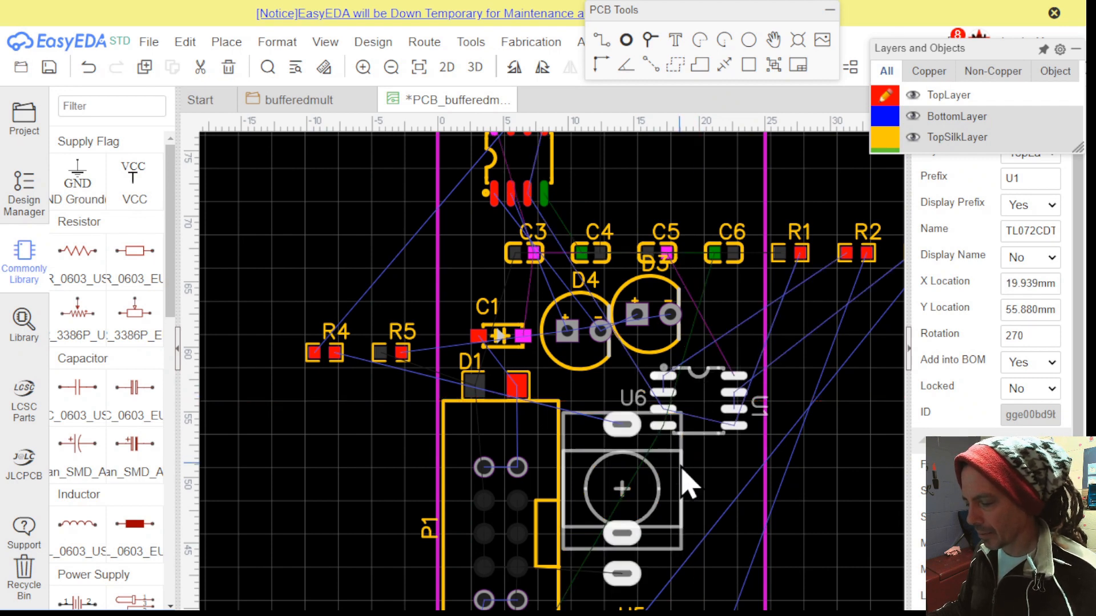
Move op-amp U2 below U1, between jacks U6 and U5, at X 20.828 mm, Y 40.640 mm and rotate it to 270°
{"action": "scroll", "coordinate": [861, 437], "scroll_direction": "down", "scroll_amount": 2}
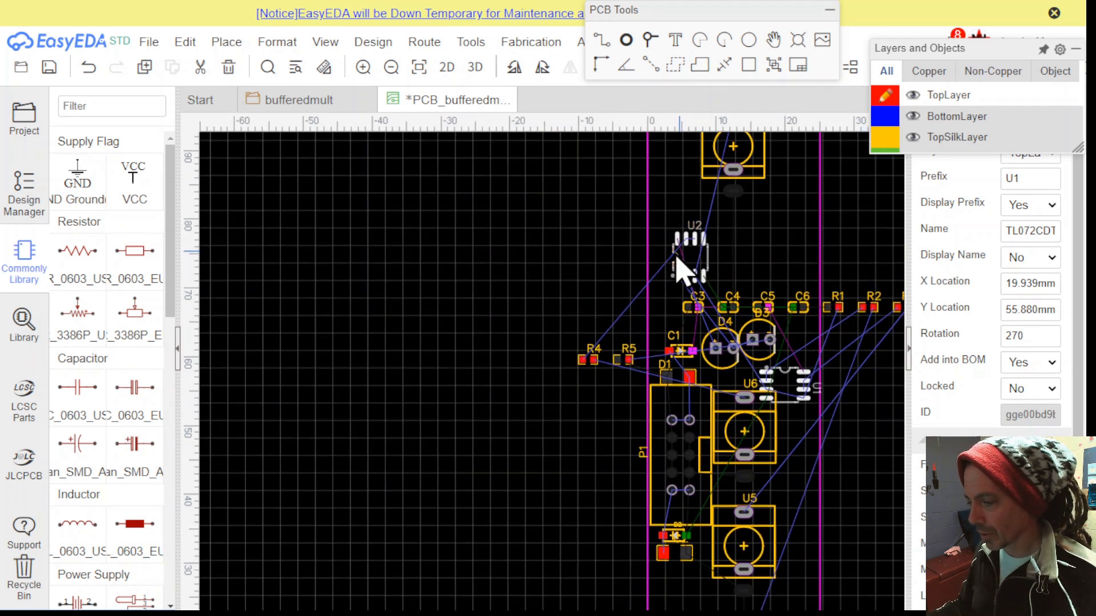
{"action": "left_click_drag", "start_coordinate": [694, 274], "coordinate": [790, 491]}
{"action": "key", "text": "space"}
{"action": "key", "text": "space"}
{"action": "key", "text": "space"}
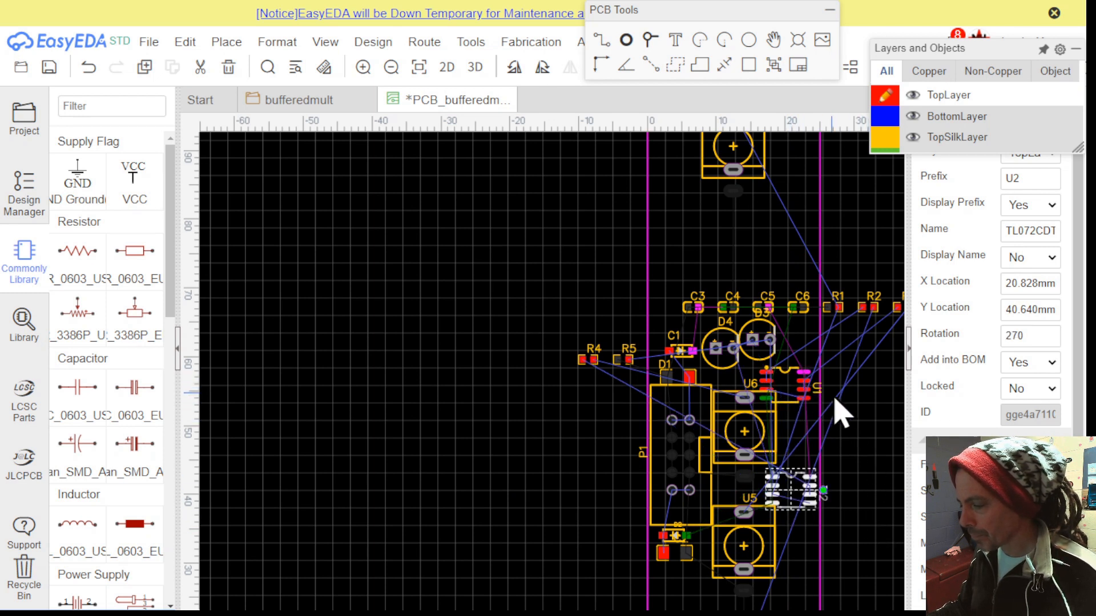
{"action": "left_click", "coordinate": [865, 432]}
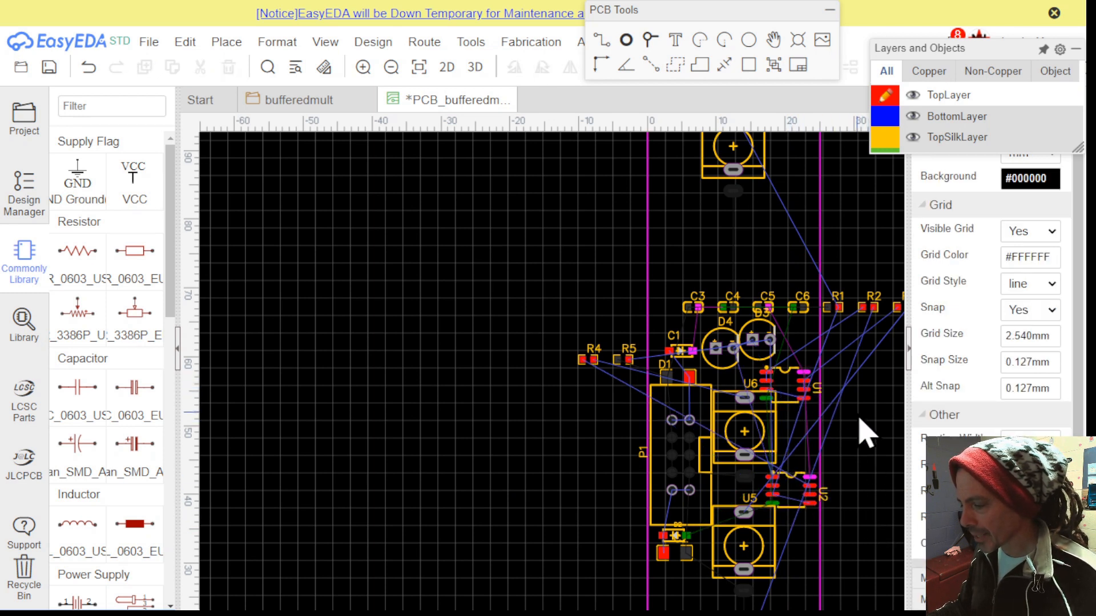
{"action": "left_click", "coordinate": [775, 448]}
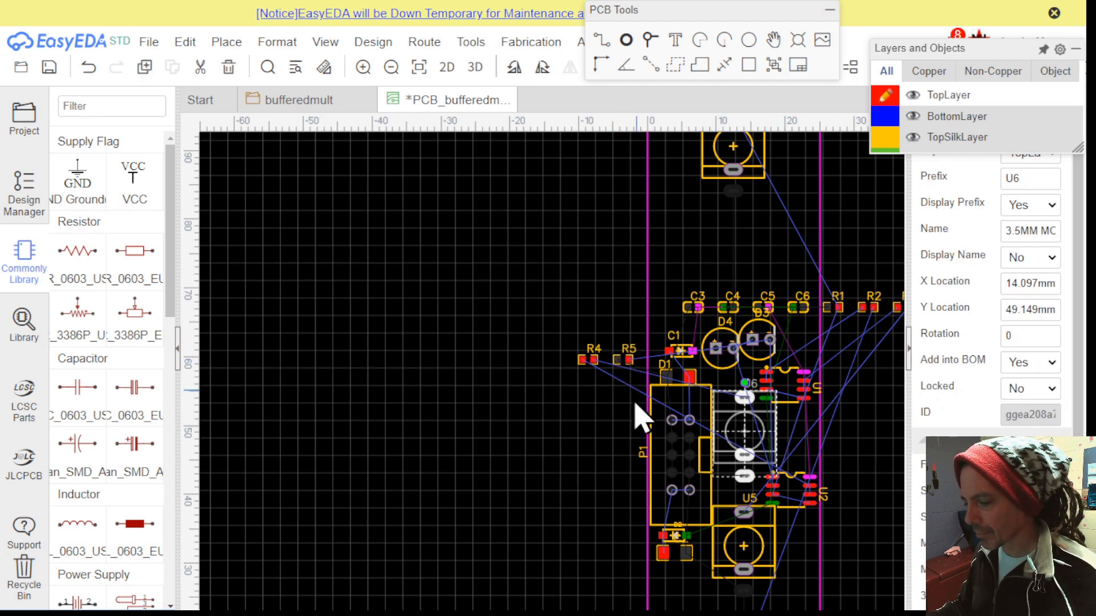
Move resistors R4 and R5, and R1 to R3 as a second group, inside the outline above the C3–C6 capacitor row
{"action": "left_click_drag", "start_coordinate": [630, 409], "coordinate": [579, 323]}
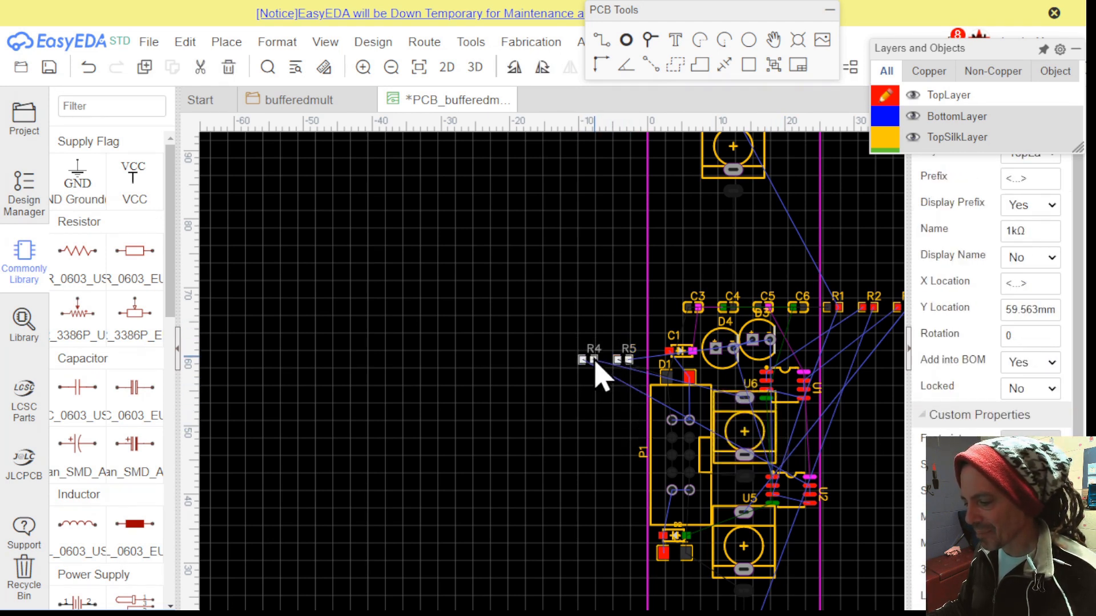
{"action": "left_click_drag", "start_coordinate": [598, 361], "coordinate": [688, 279]}
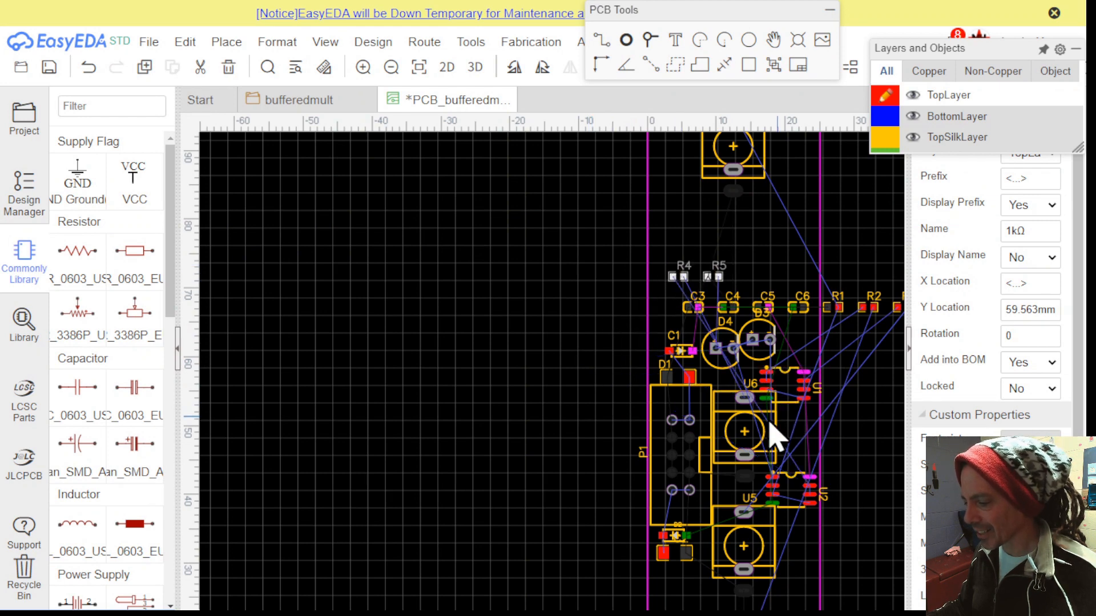
{"action": "right_click_drag", "start_coordinate": [753, 412], "coordinate": [638, 377]}
{"action": "left_click_drag", "start_coordinate": [825, 313], "coordinate": [687, 226]}
{"action": "left_click_drag", "start_coordinate": [688, 280], "coordinate": [561, 207]}
Open the 3D view of the whole board to check the component arrangement
{"action": "scroll", "coordinate": [826, 398], "scroll_direction": "down", "scroll_amount": 3}
{"action": "right_click_drag", "start_coordinate": [778, 403], "coordinate": [726, 337]}
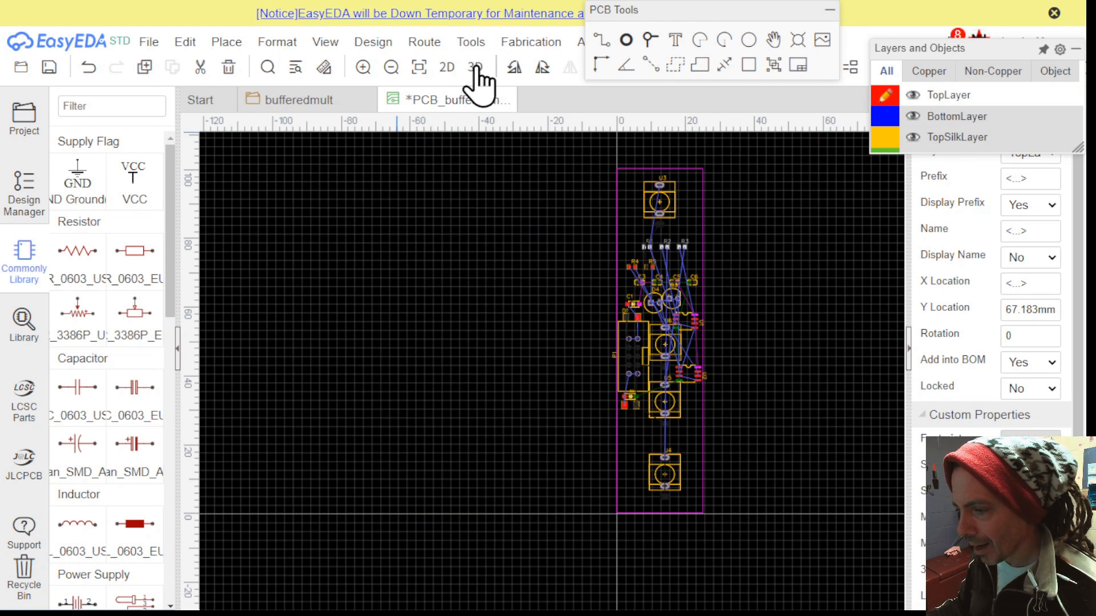
{"action": "left_click", "coordinate": [475, 68]}
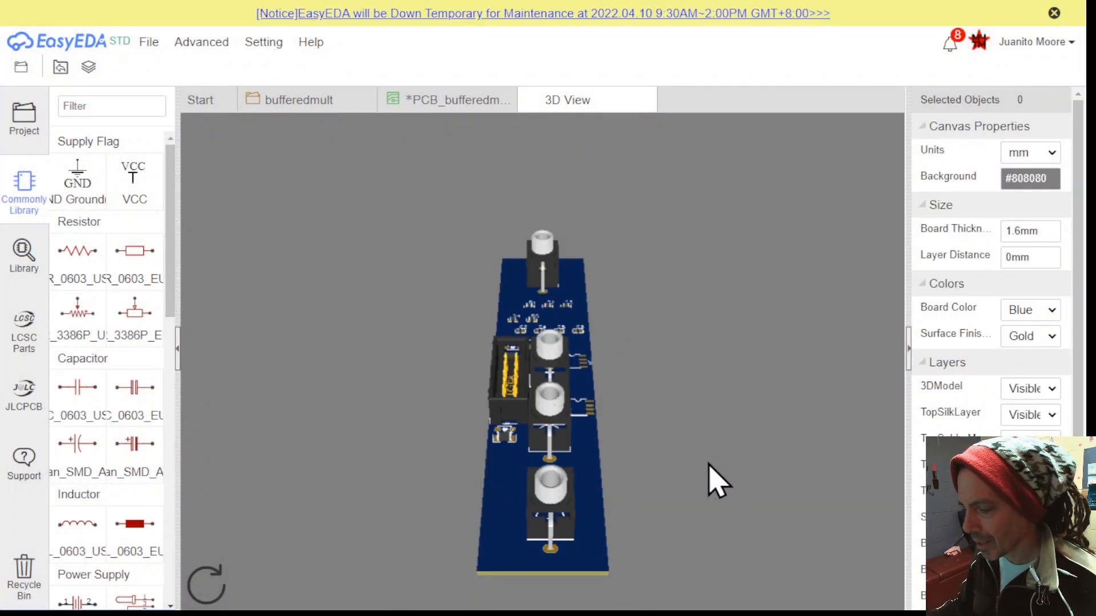
Examine the clearance around the power header, jacks and op-amps in the 3D view, and close the view
{"action": "scroll", "coordinate": [579, 463], "scroll_direction": "up", "scroll_amount": 3}
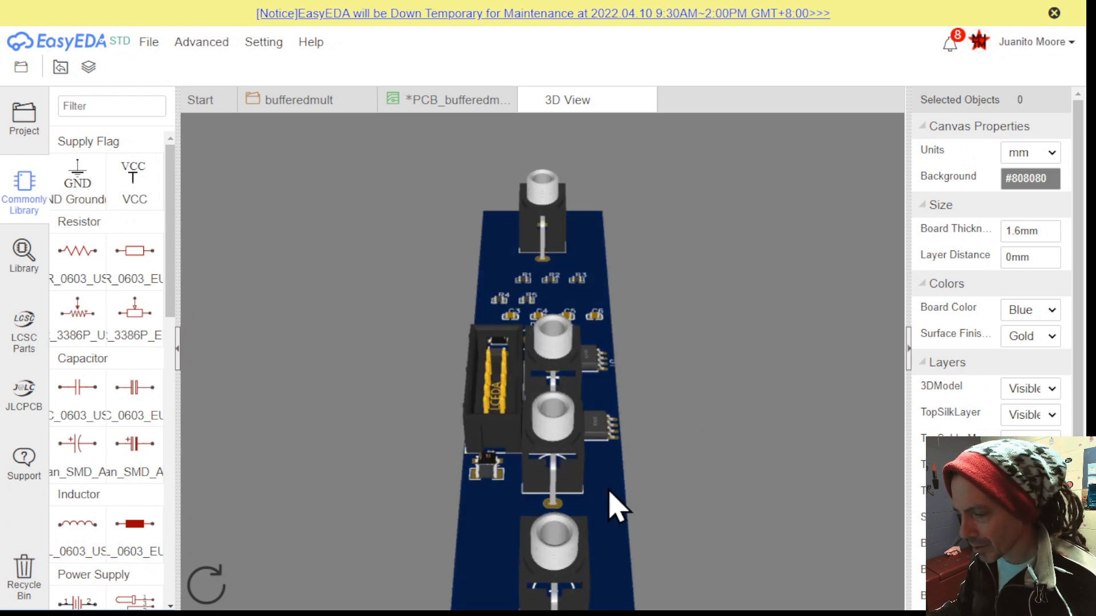
{"action": "left_click_drag", "start_coordinate": [610, 492], "coordinate": [482, 385]}
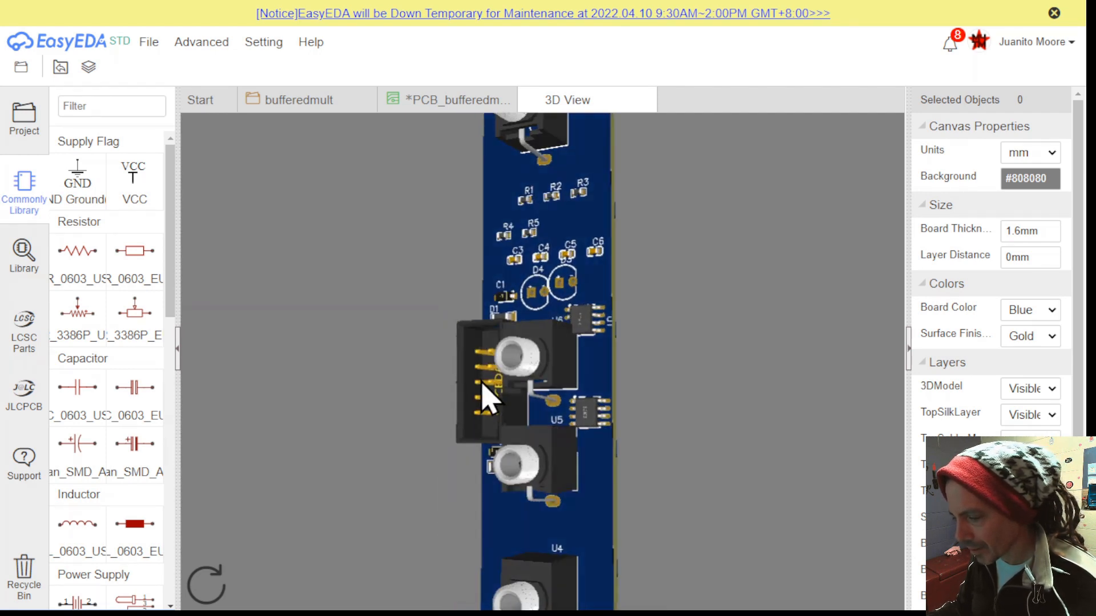
{"action": "scroll", "coordinate": [582, 326], "scroll_direction": "up", "scroll_amount": 5}
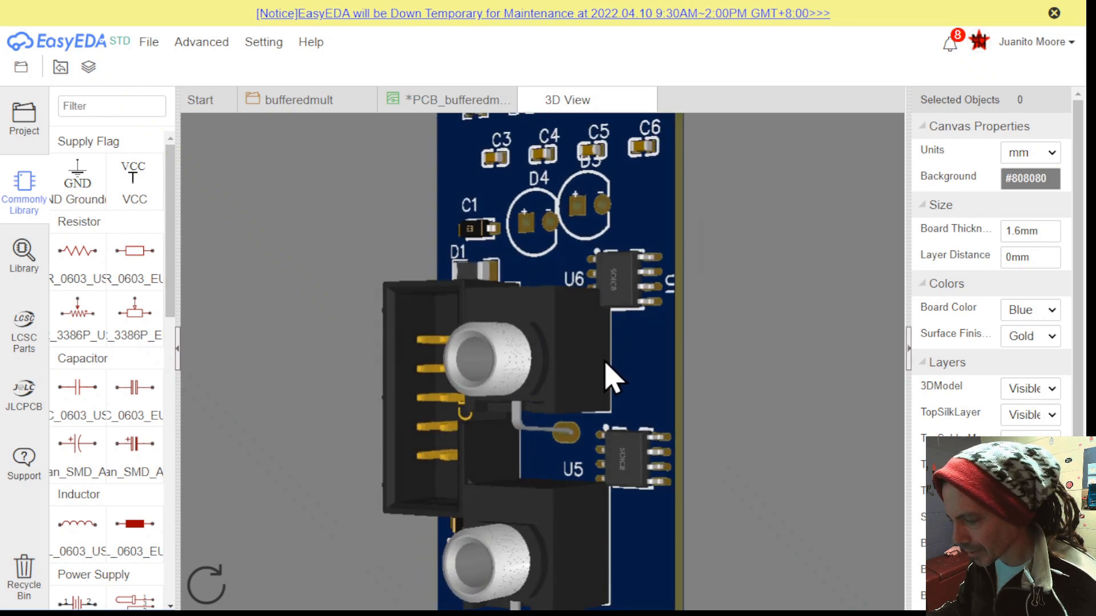
{"action": "mouse_move", "coordinate": [607, 377]}
{"action": "left_mouse_down"}
{"action": "mouse_move", "coordinate": [605, 452]}
{"action": "mouse_move", "coordinate": [609, 384]}
{"action": "mouse_move", "coordinate": [440, 362]}
{"action": "mouse_move", "coordinate": [619, 377]}
{"action": "left_mouse_up"}
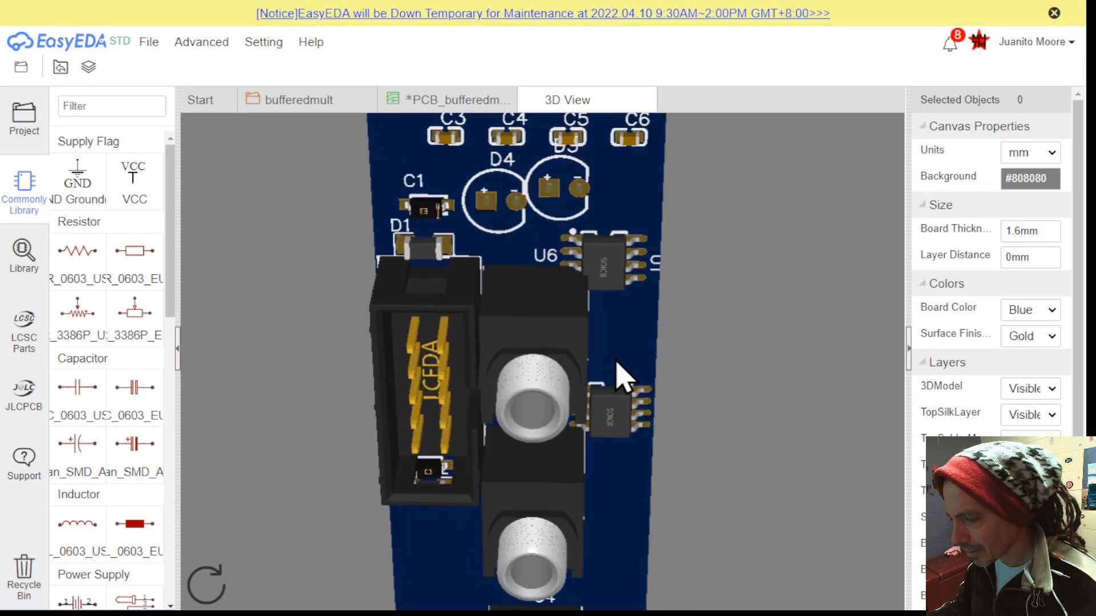
{"action": "scroll", "coordinate": [619, 377], "scroll_direction": "down", "scroll_amount": 3}
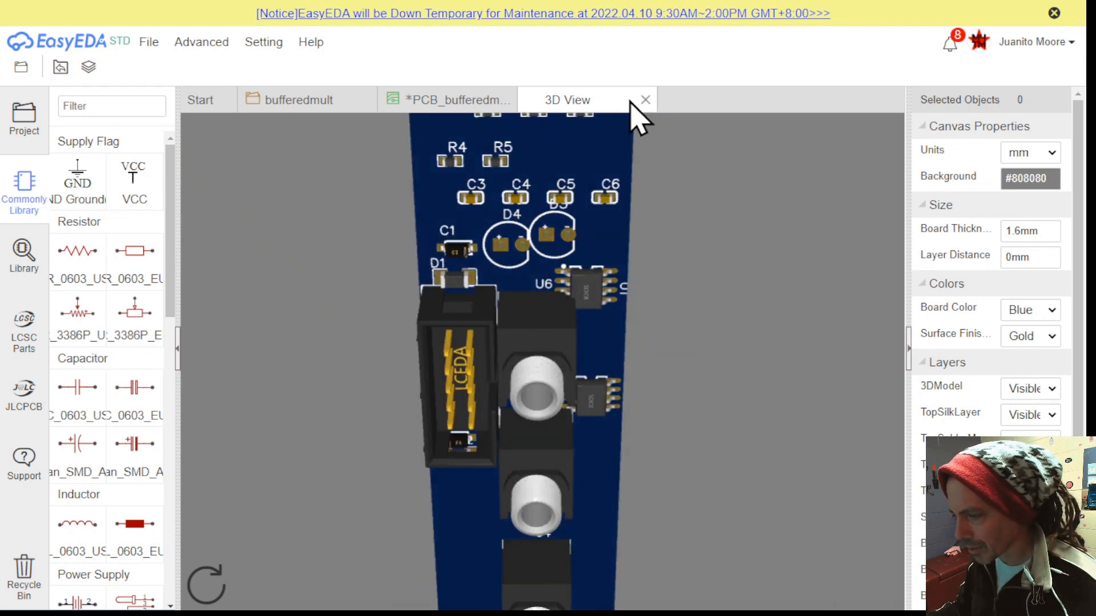
{"action": "left_click", "coordinate": [645, 99]}
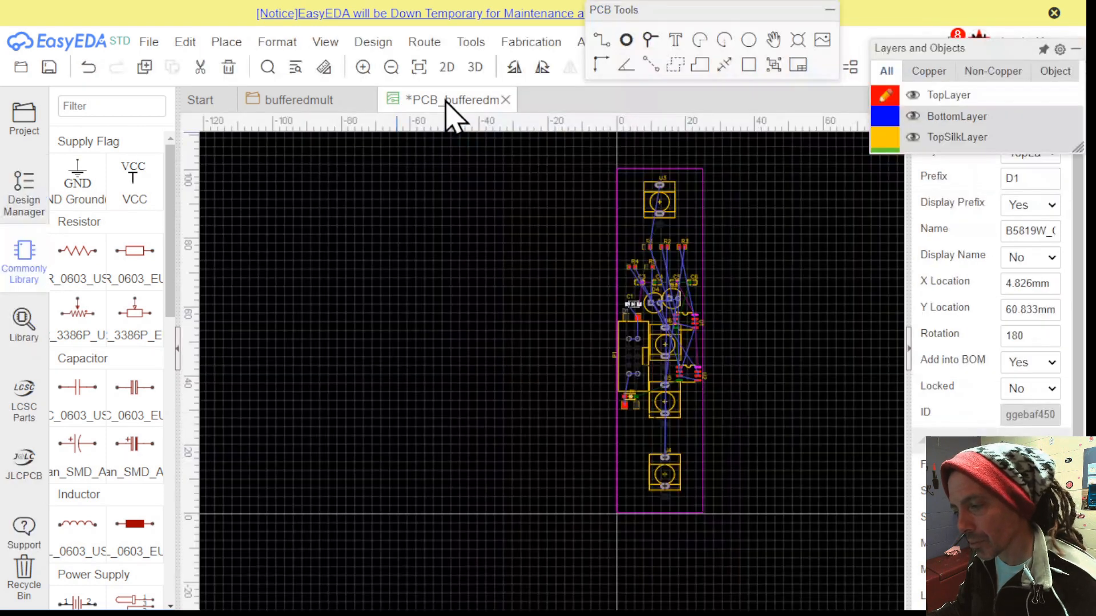
Move jacks U3, U4, U5 and U6 and LEDs D3 and D4 together to the BottomLayer
{"action": "left_click", "coordinate": [673, 205]}
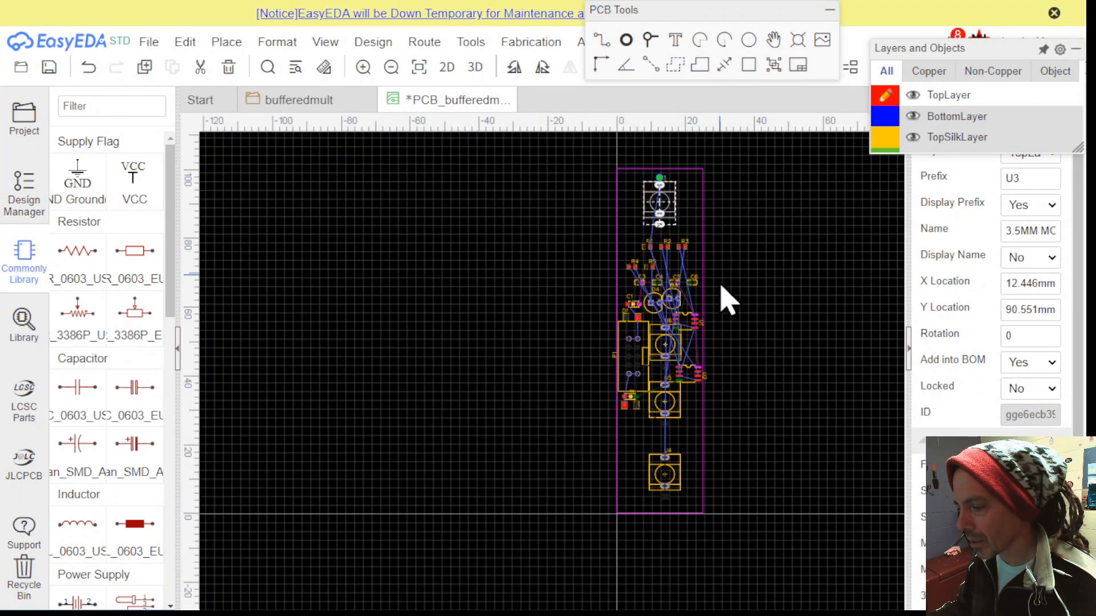
{"action": "right_click_drag", "start_coordinate": [728, 306], "coordinate": [733, 284]}
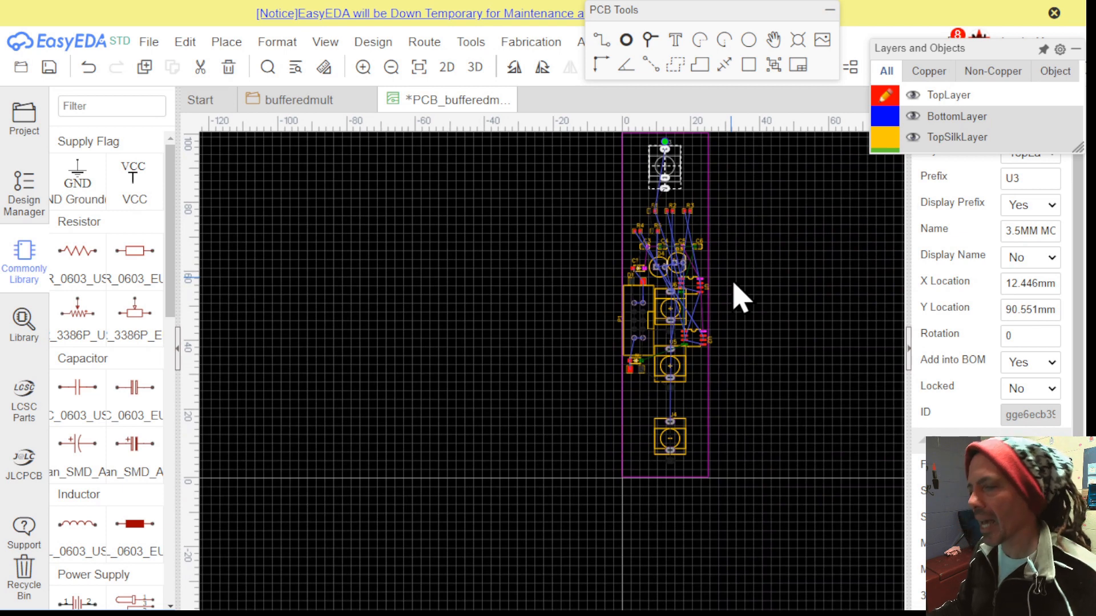
{"action": "scroll", "coordinate": [734, 278], "scroll_direction": "up", "scroll_amount": 1}
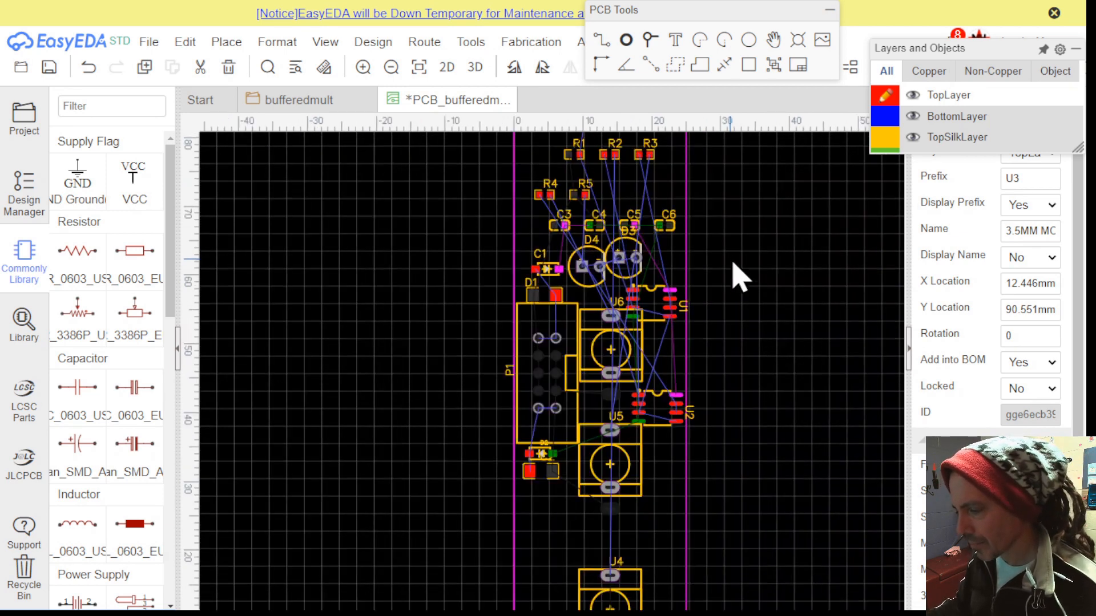
{"action": "scroll", "coordinate": [734, 280], "scroll_direction": "up", "scroll_amount": 1}
{"action": "left_click", "coordinate": [625, 273], "text": "ctrl"}
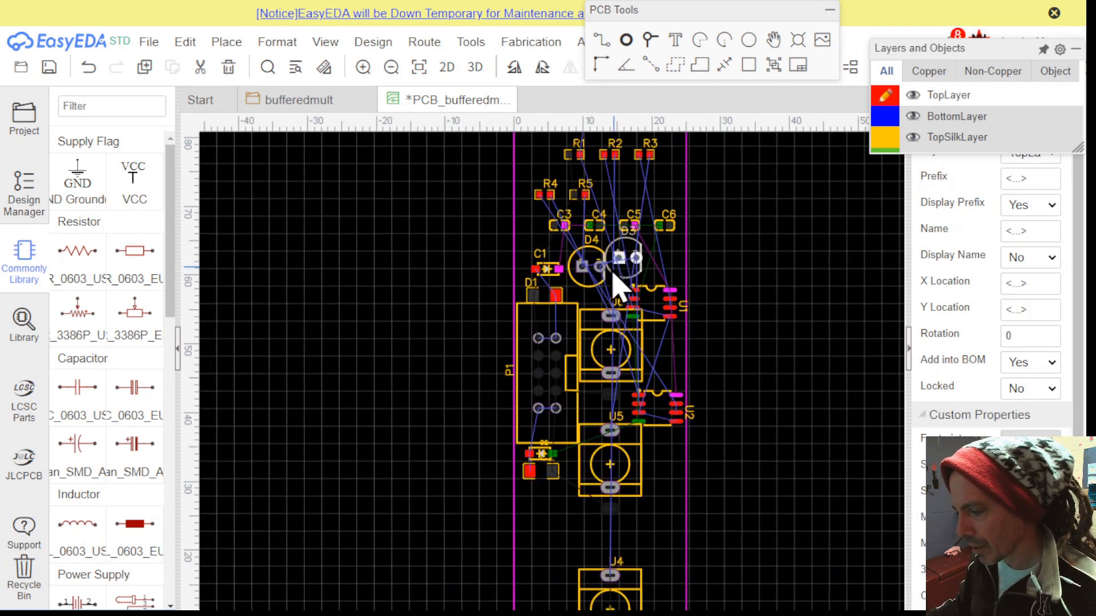
{"action": "left_click", "coordinate": [588, 283], "text": "ctrl"}
{"action": "left_click", "coordinate": [592, 324], "text": "ctrl"}
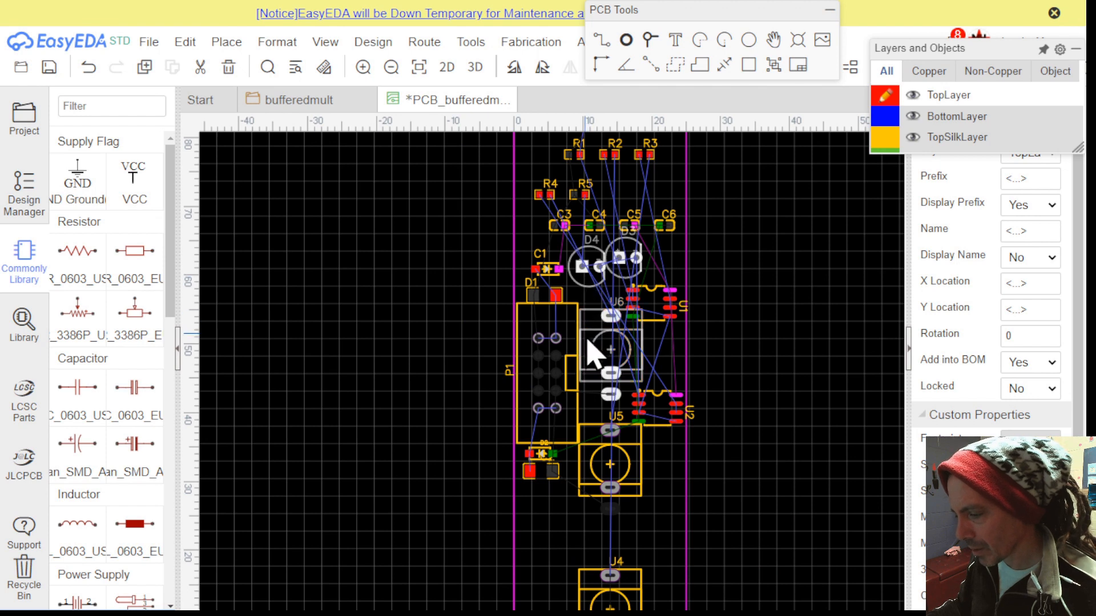
{"action": "left_click", "coordinate": [593, 477], "text": "ctrl"}
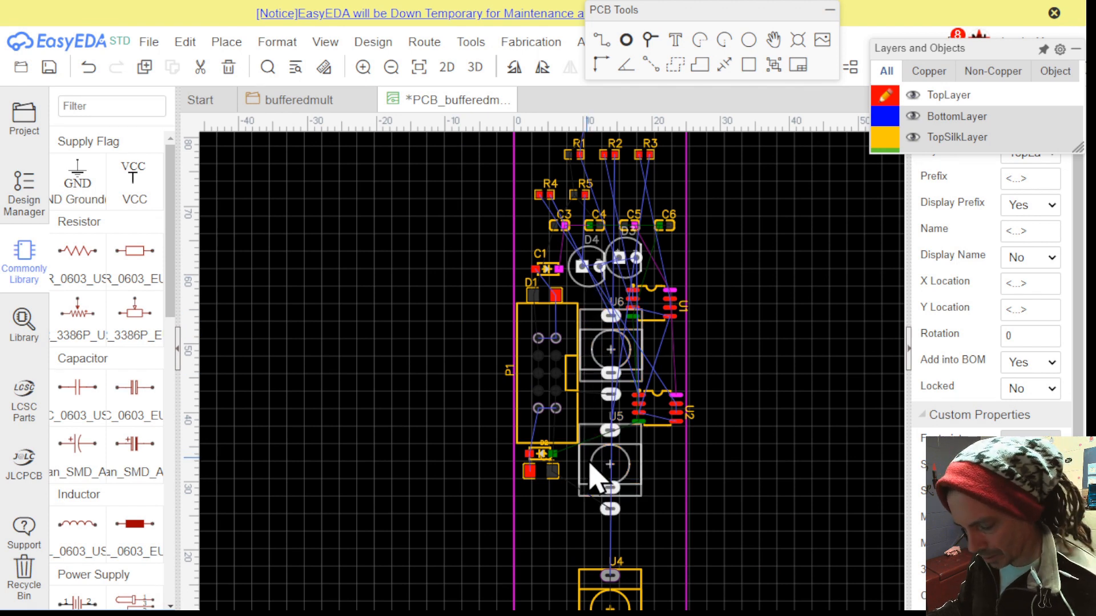
{"action": "right_click_drag", "start_coordinate": [848, 533], "coordinate": [824, 387]}
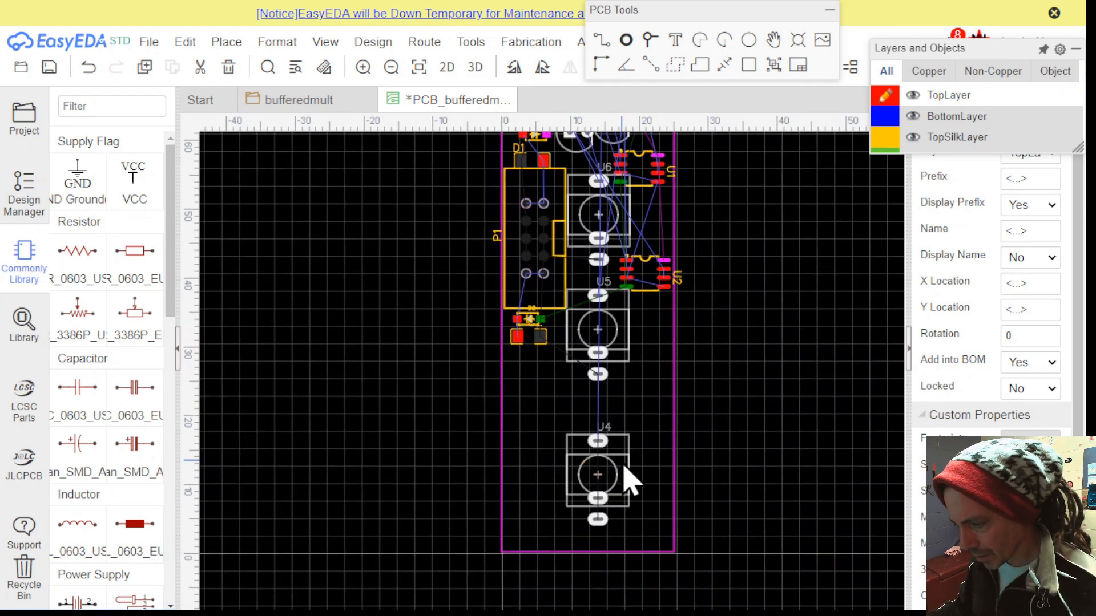
{"action": "scroll", "coordinate": [795, 348], "scroll_direction": "down", "scroll_amount": 1}
{"action": "right_click_drag", "start_coordinate": [799, 320], "coordinate": [745, 413]}
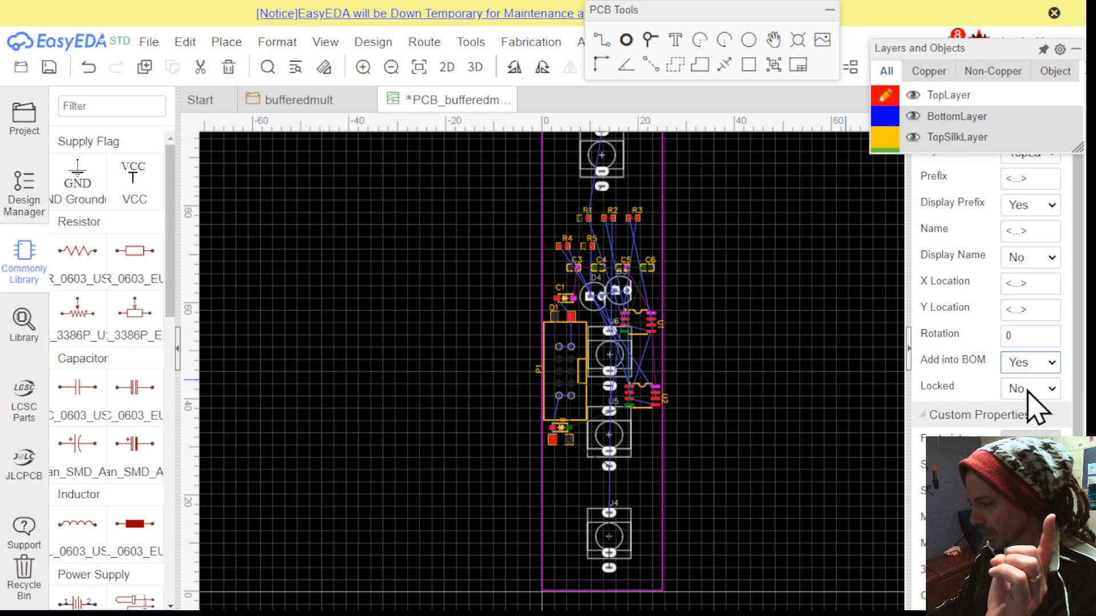
{"action": "mouse_move", "coordinate": [970, 86]}
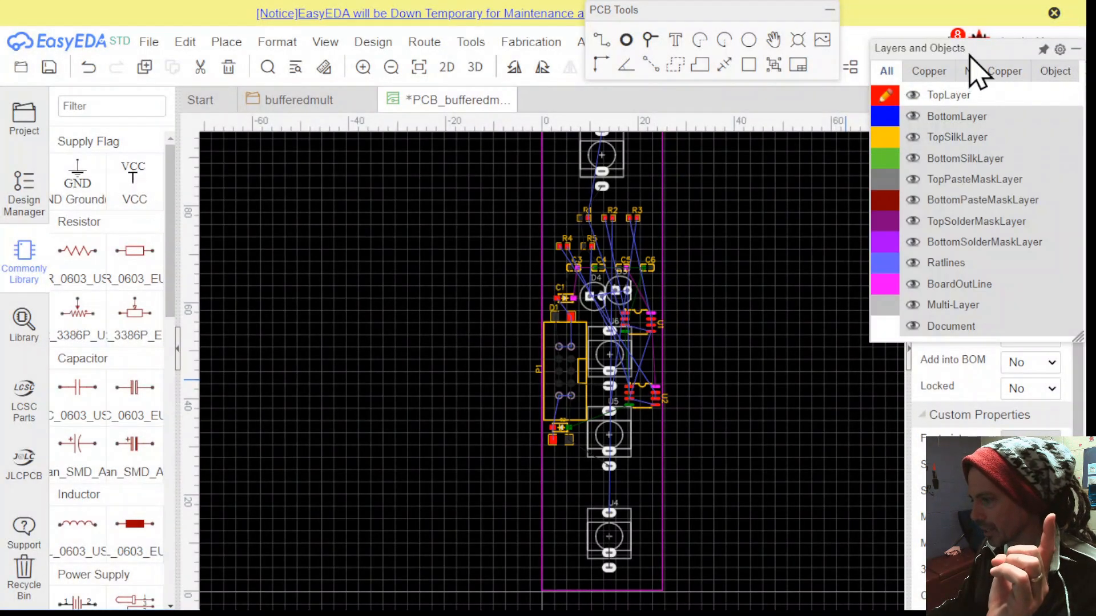
{"action": "left_click_drag", "start_coordinate": [964, 50], "coordinate": [776, 145]}
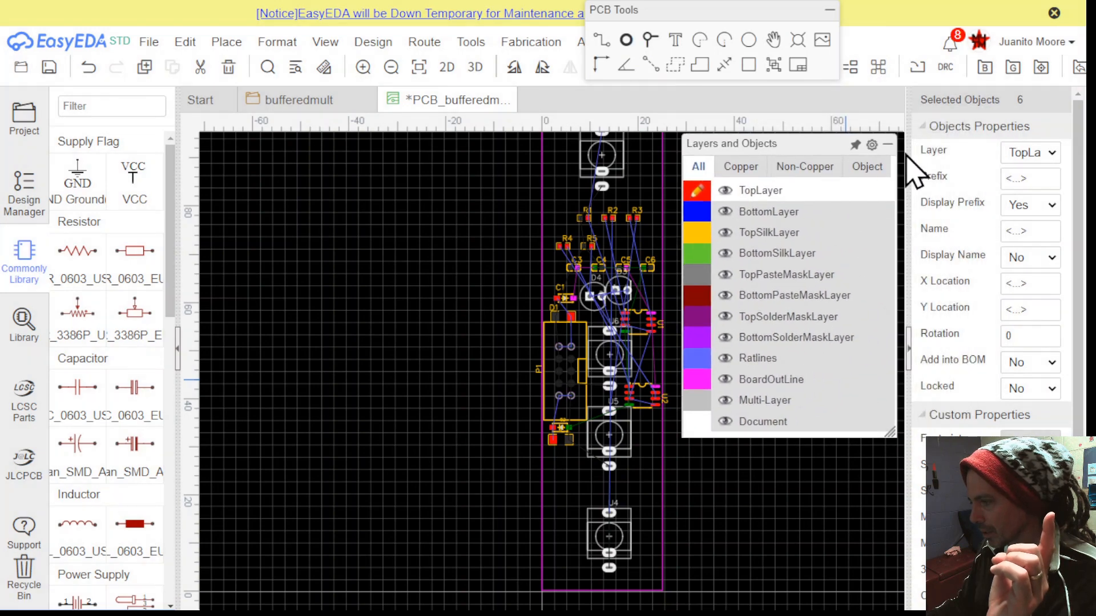
{"action": "left_click", "coordinate": [1044, 209]}
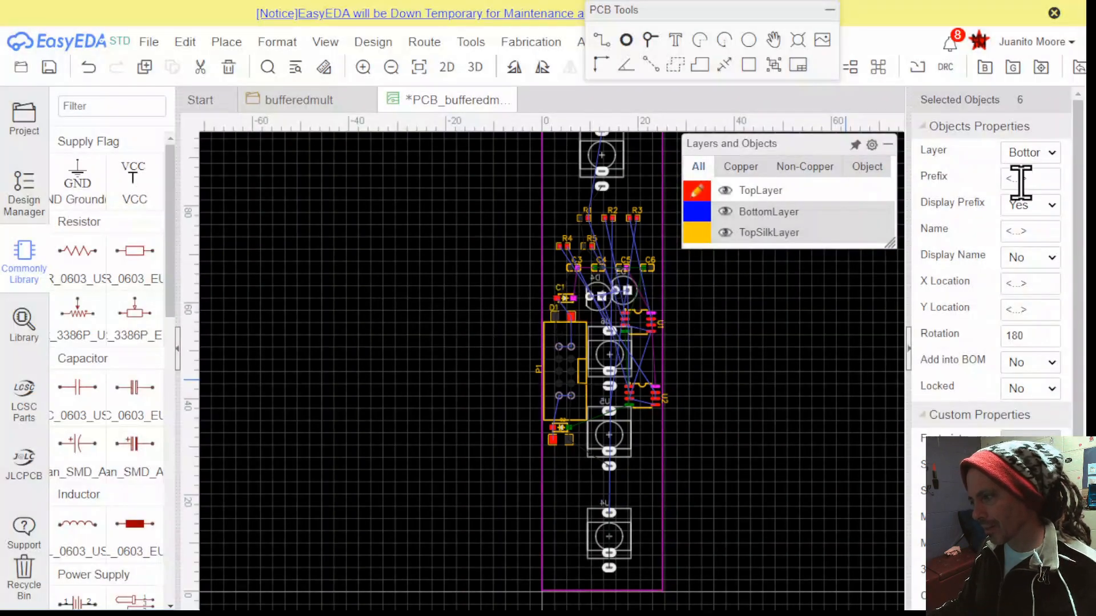
{"action": "mouse_move", "coordinate": [819, 160]}
{"action": "left_click_drag", "start_coordinate": [805, 150], "coordinate": [973, 82]}
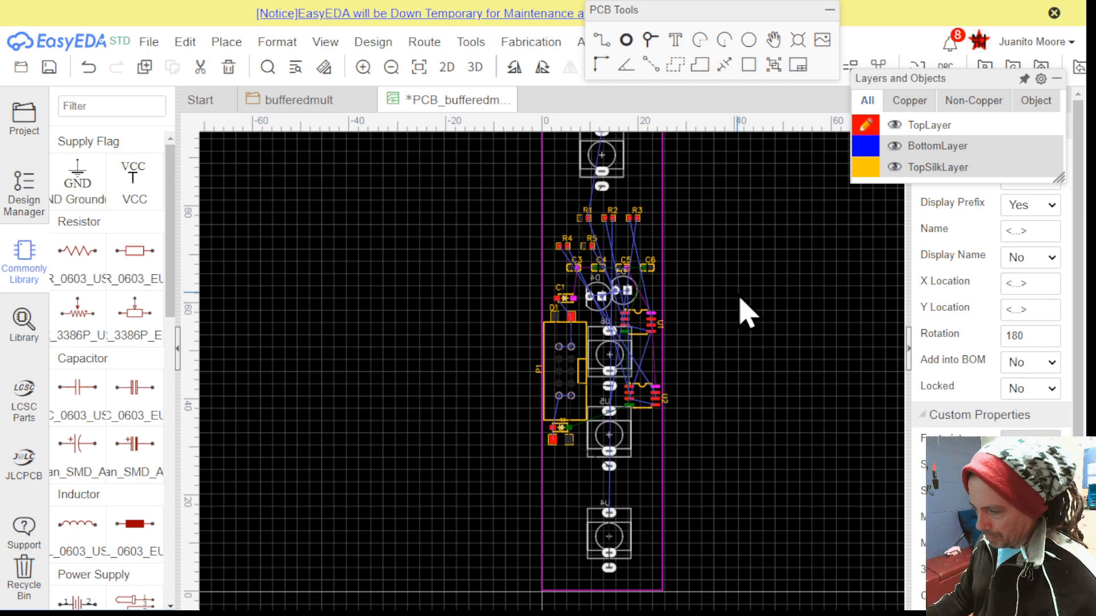
Align jacks U3, U4, U5 and U6 on a common vertical centre line
{"action": "left_click", "coordinate": [664, 193]}
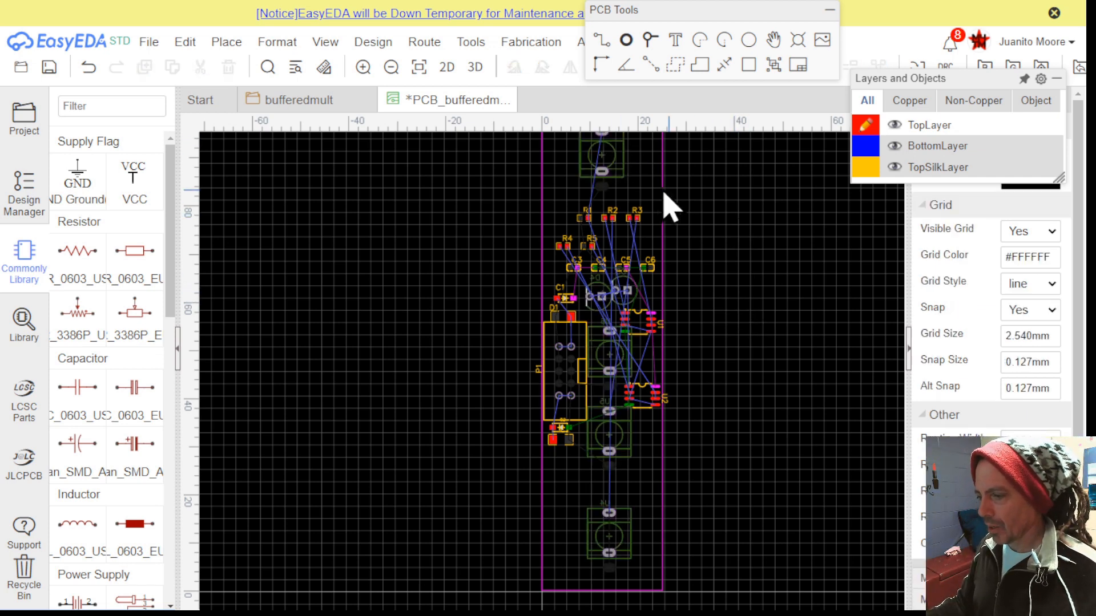
{"action": "left_click", "coordinate": [621, 173]}
{"action": "left_click_drag", "start_coordinate": [631, 167], "coordinate": [614, 388]}
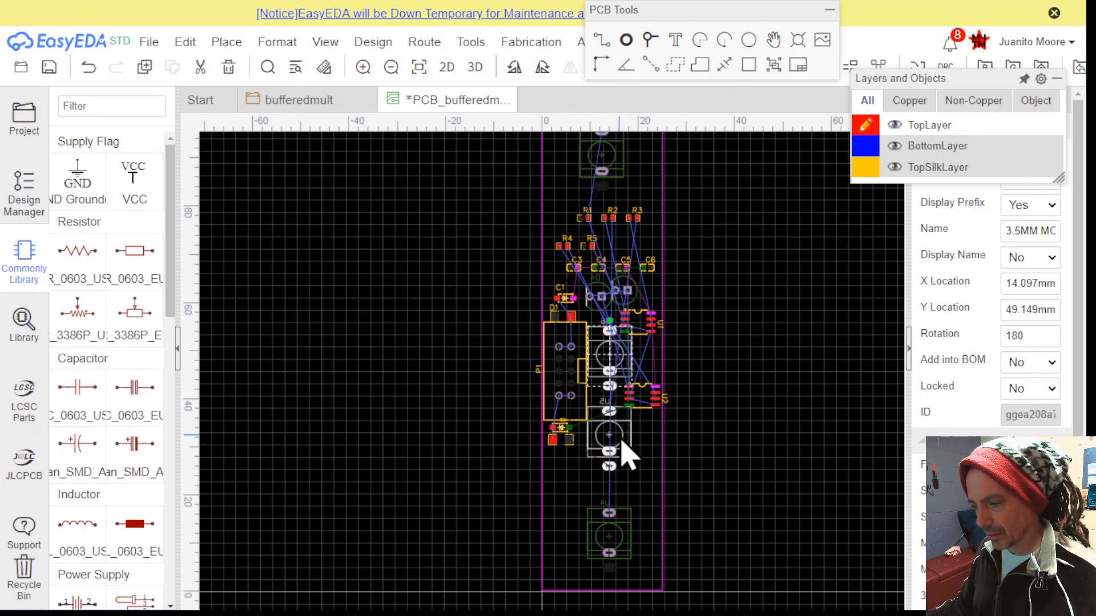
{"action": "left_click", "coordinate": [596, 161], "text": "ctrl"}
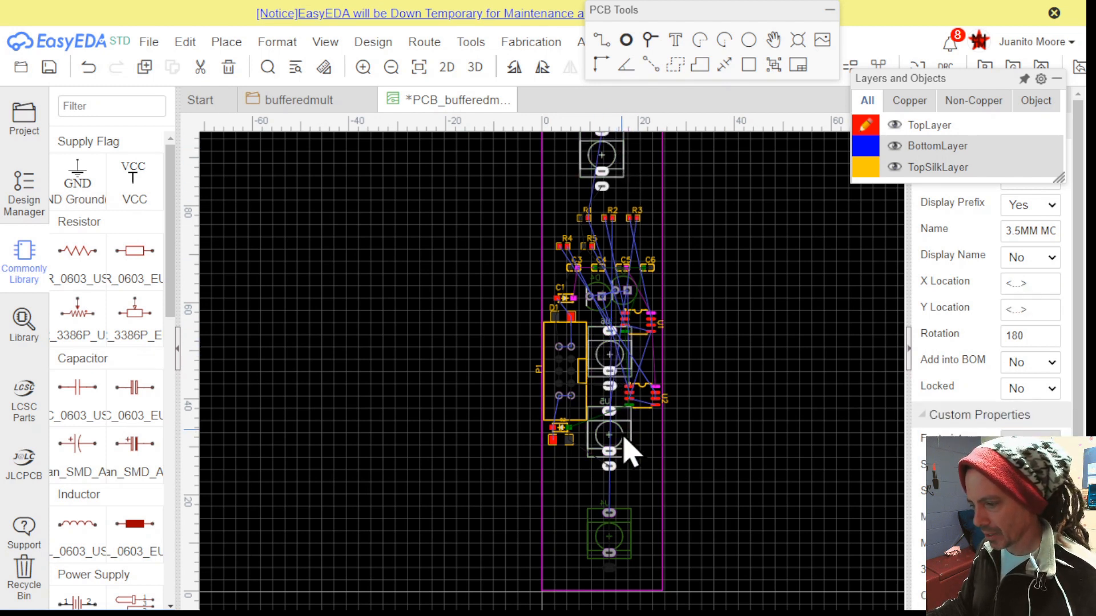
{"action": "scroll", "coordinate": [622, 550], "scroll_direction": "up", "scroll_amount": 8}
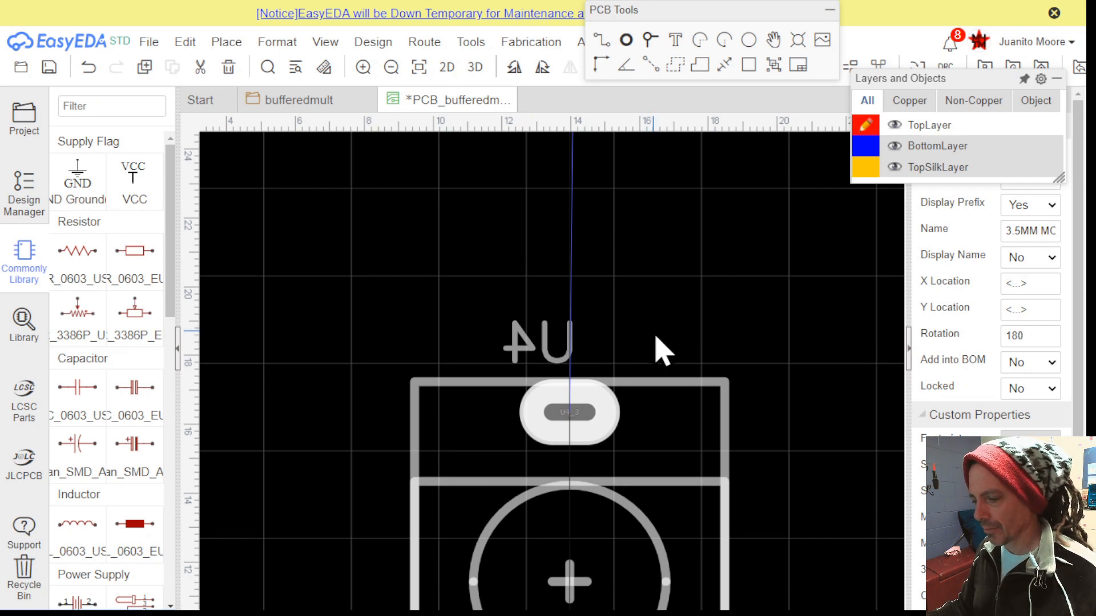
{"action": "scroll", "coordinate": [658, 338], "scroll_direction": "down", "scroll_amount": 6}
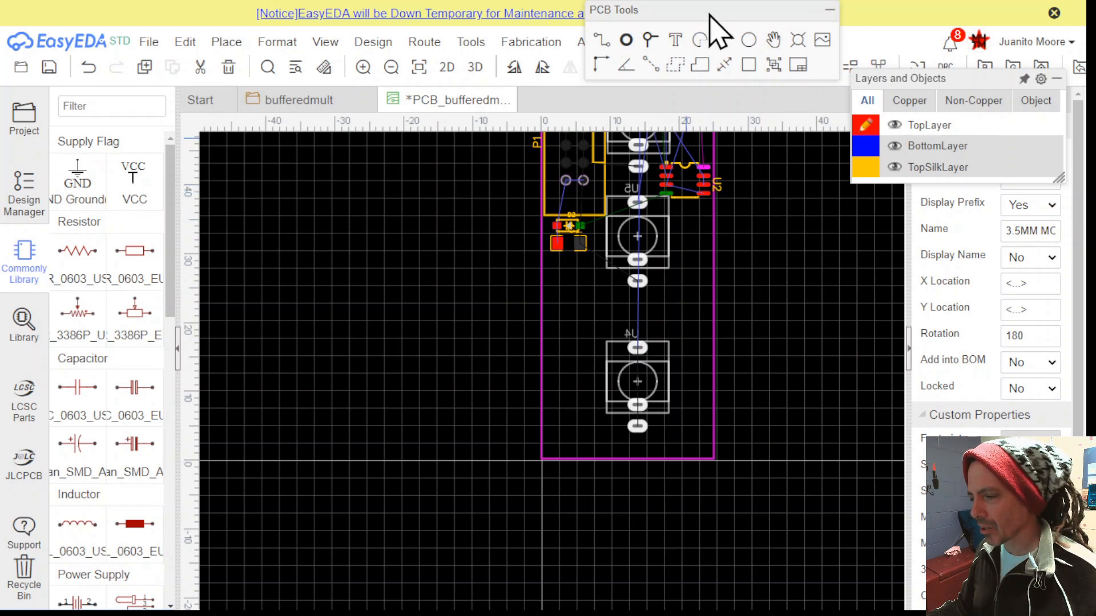
{"action": "left_click_drag", "start_coordinate": [730, 72], "coordinate": [893, 228]}
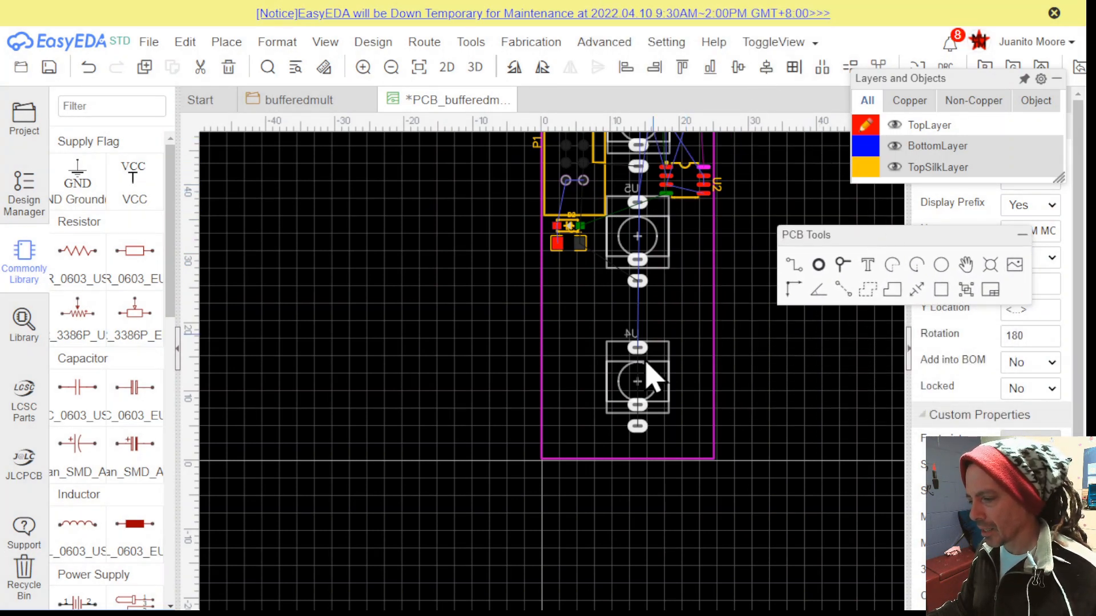
{"action": "scroll", "coordinate": [723, 286], "scroll_direction": "down", "scroll_amount": 2}
{"action": "right_click_drag", "start_coordinate": [726, 313], "coordinate": [559, 431]}
{"action": "scroll", "coordinate": [611, 394], "scroll_direction": "down", "scroll_amount": 2}
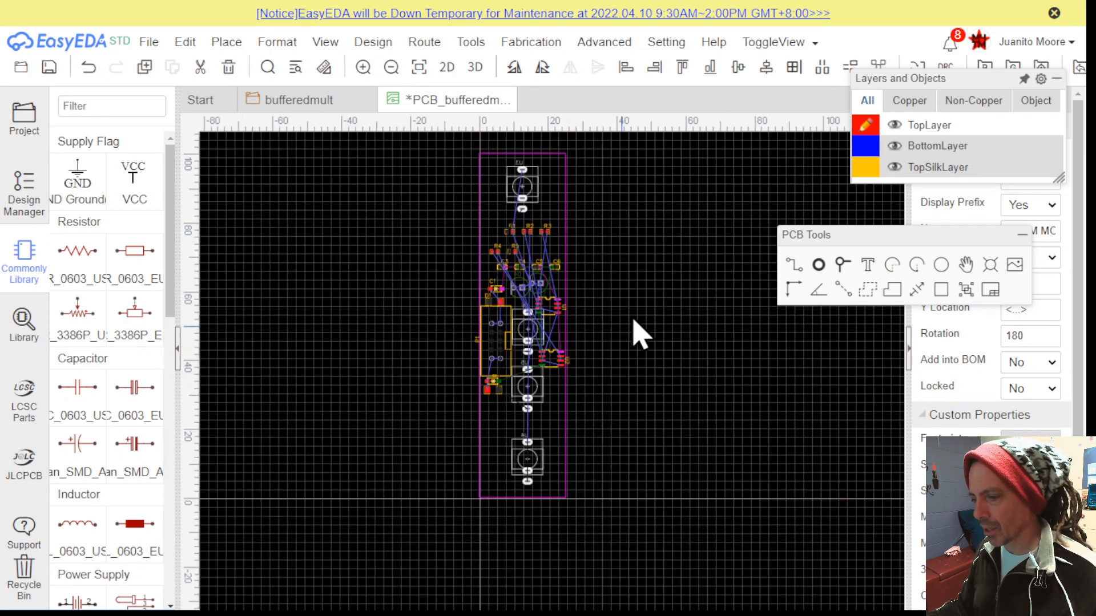
{"action": "right_click_drag", "start_coordinate": [635, 331], "coordinate": [627, 315]}
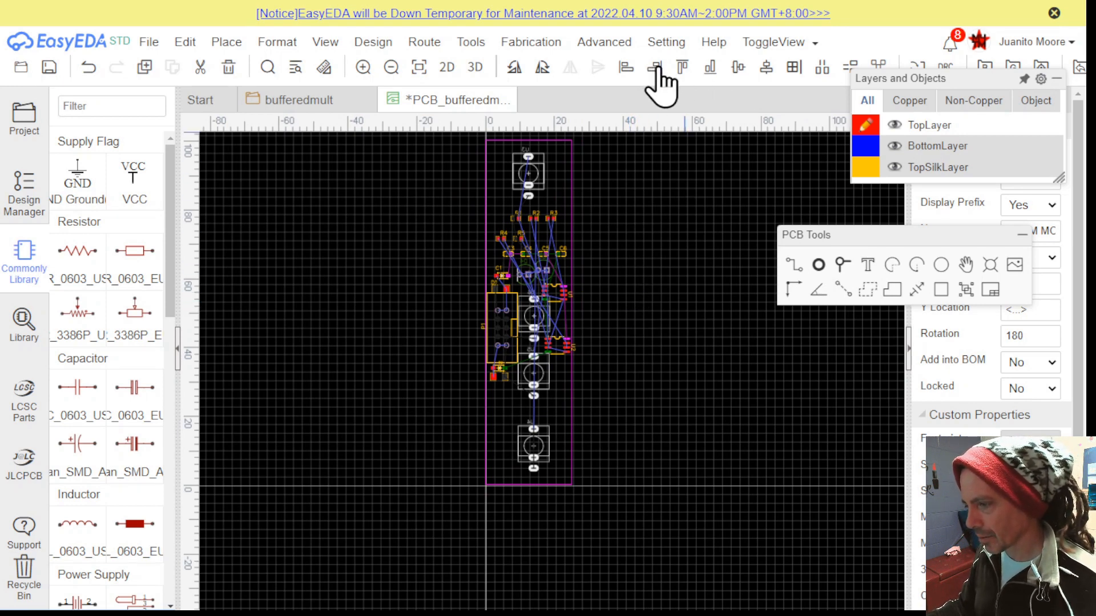
{"action": "left_click", "coordinate": [767, 68]}
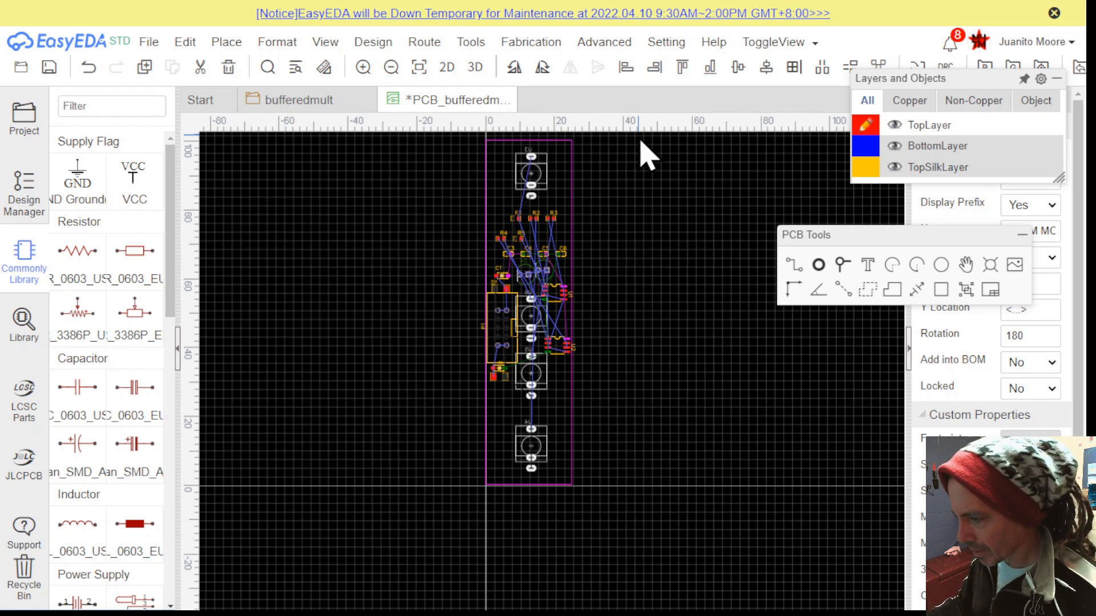
{"action": "left_click", "coordinate": [612, 252]}
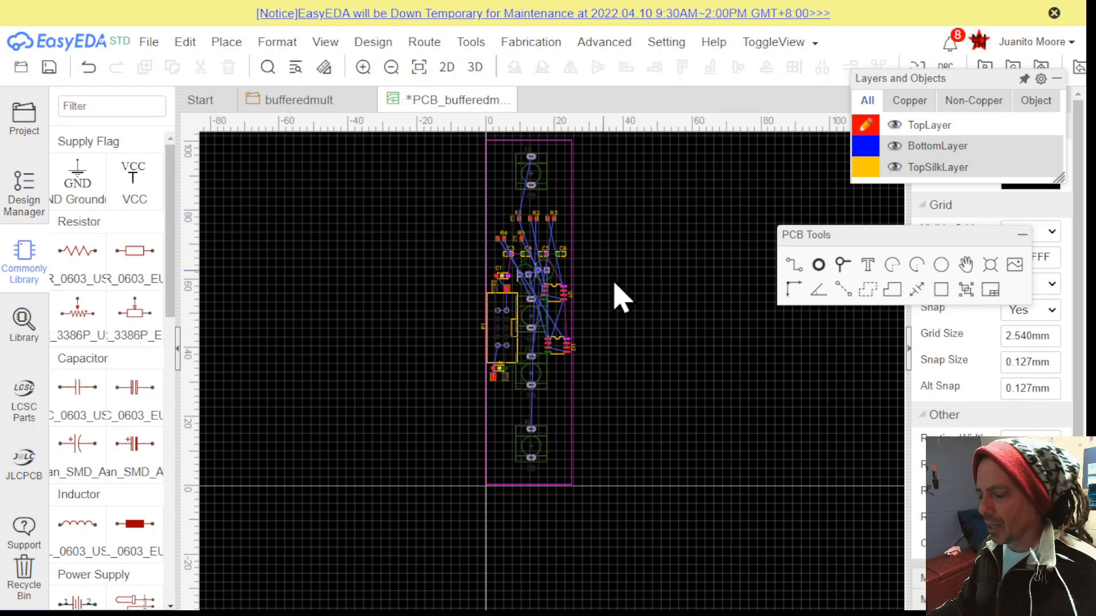
Distribute jacks U4, U5 and U6 at equal vertical spacing along their common centre line
{"action": "left_click", "coordinate": [532, 430]}
{"action": "left_click_drag", "start_coordinate": [544, 407], "coordinate": [542, 385]}
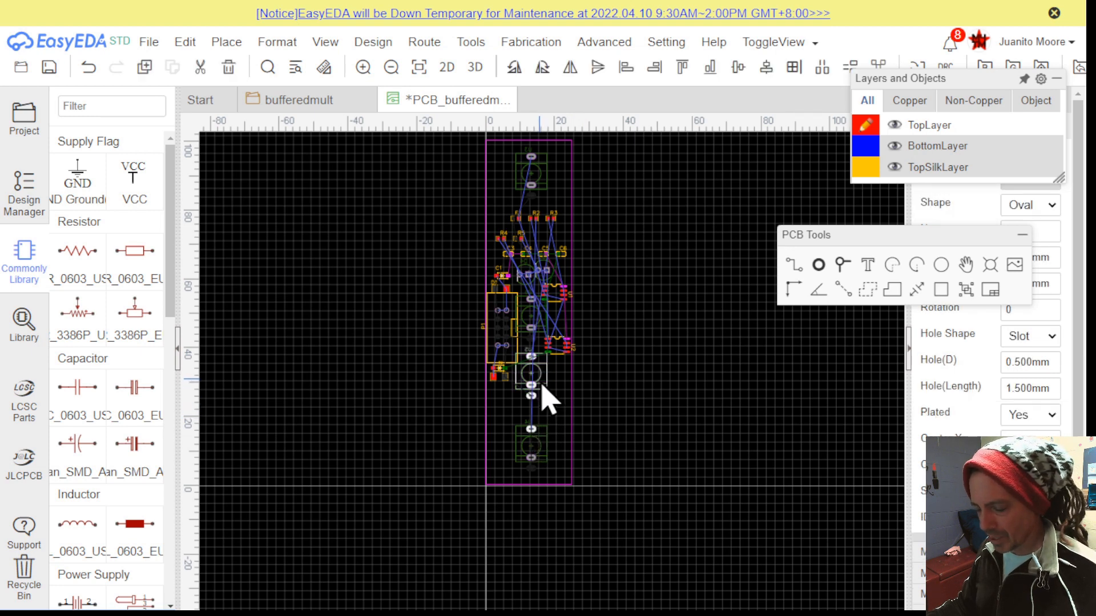
{"action": "left_click", "coordinate": [539, 380], "text": "ctrl"}
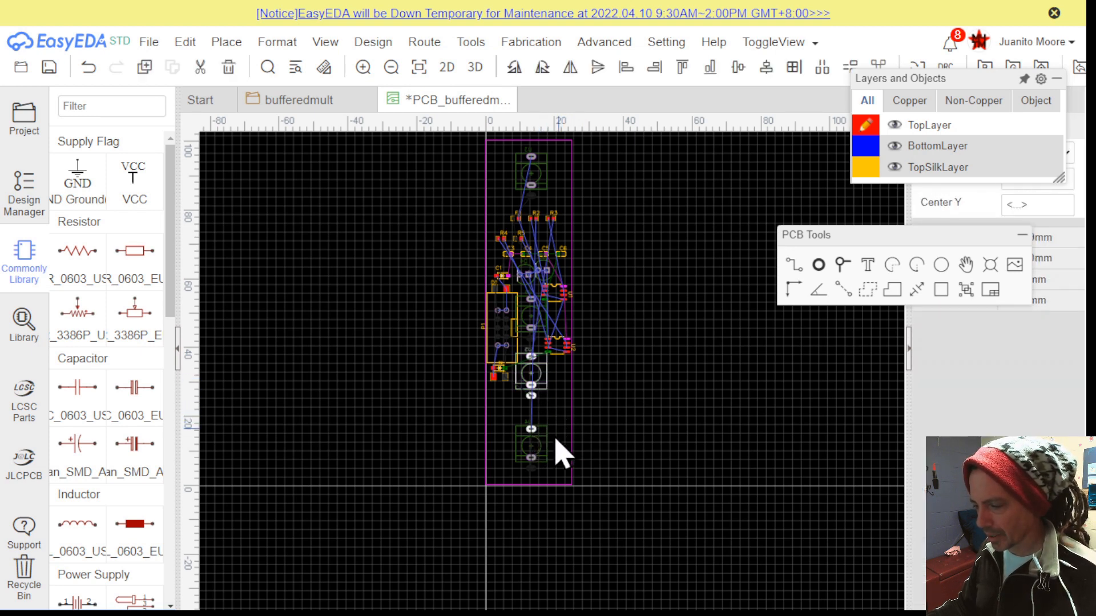
{"action": "left_click", "coordinate": [543, 445], "text": "ctrl"}
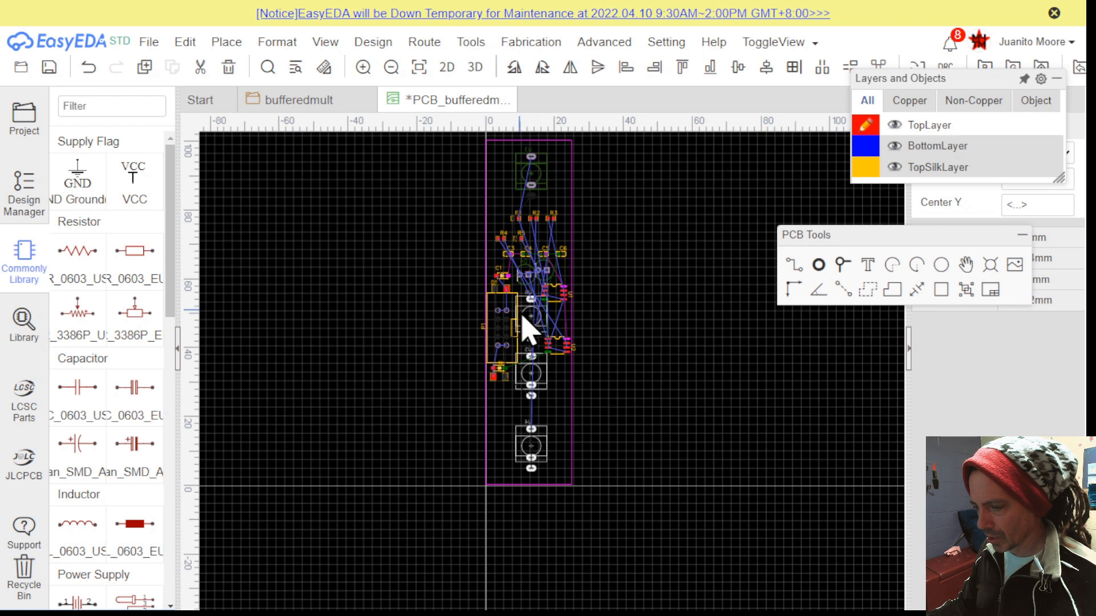
{"action": "scroll", "coordinate": [545, 377], "scroll_direction": "up", "scroll_amount": 3}
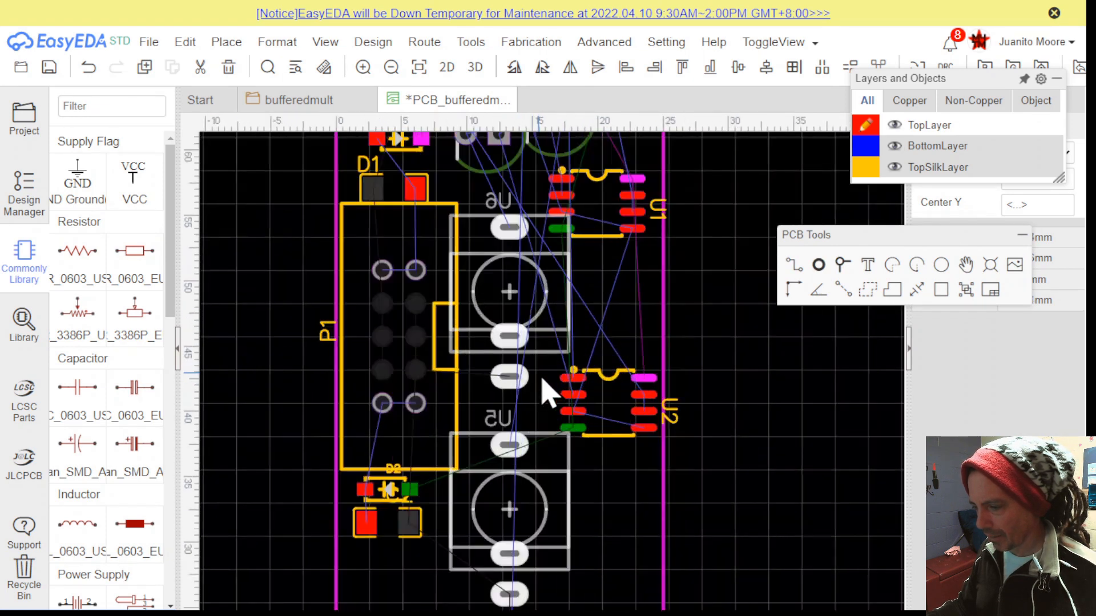
{"action": "scroll", "coordinate": [802, 401], "scroll_direction": "down", "scroll_amount": 1}
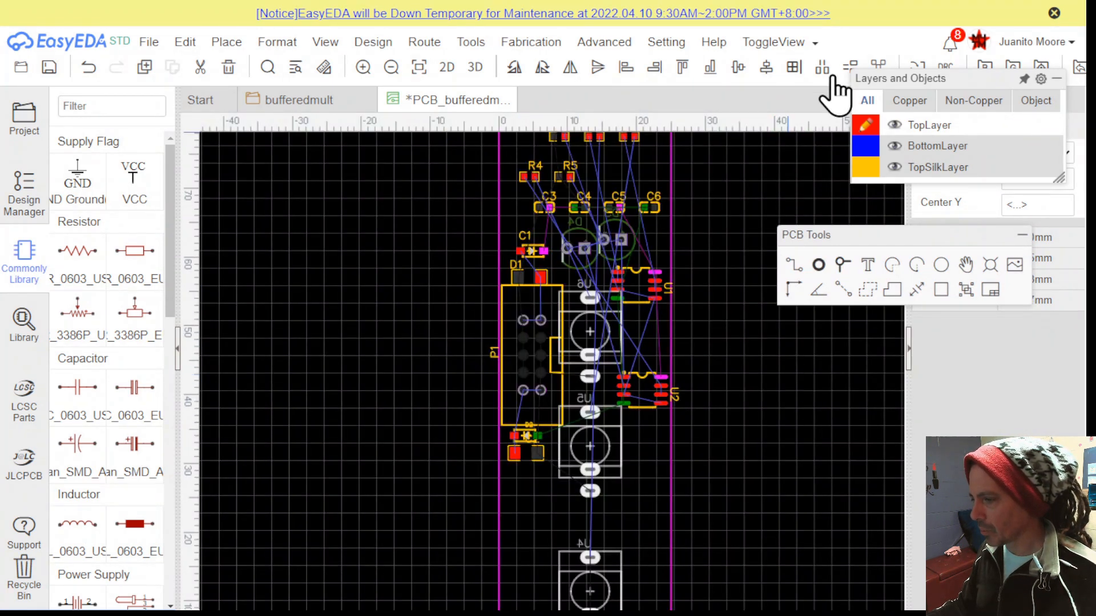
{"action": "left_click_drag", "start_coordinate": [890, 78], "coordinate": [899, 391]}
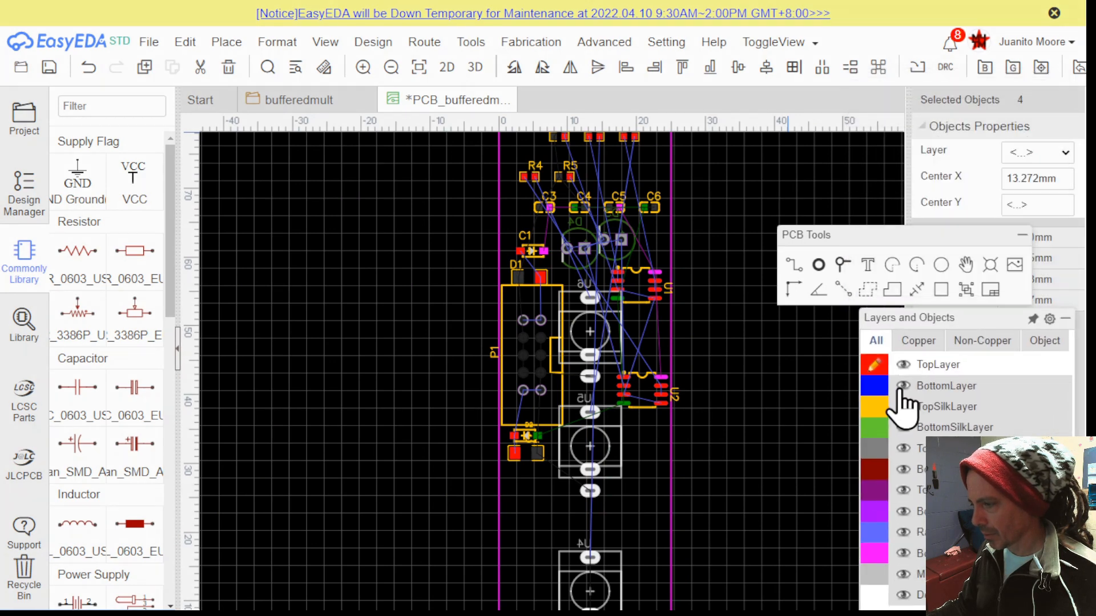
{"action": "left_click_drag", "start_coordinate": [894, 318], "coordinate": [855, 85]}
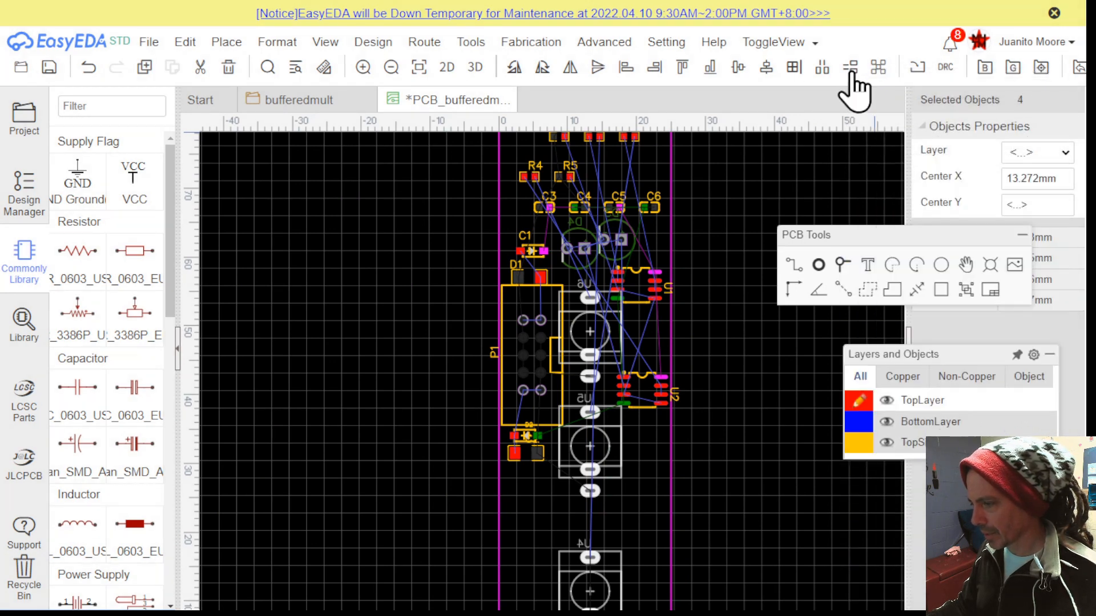
{"action": "left_click", "coordinate": [849, 68]}
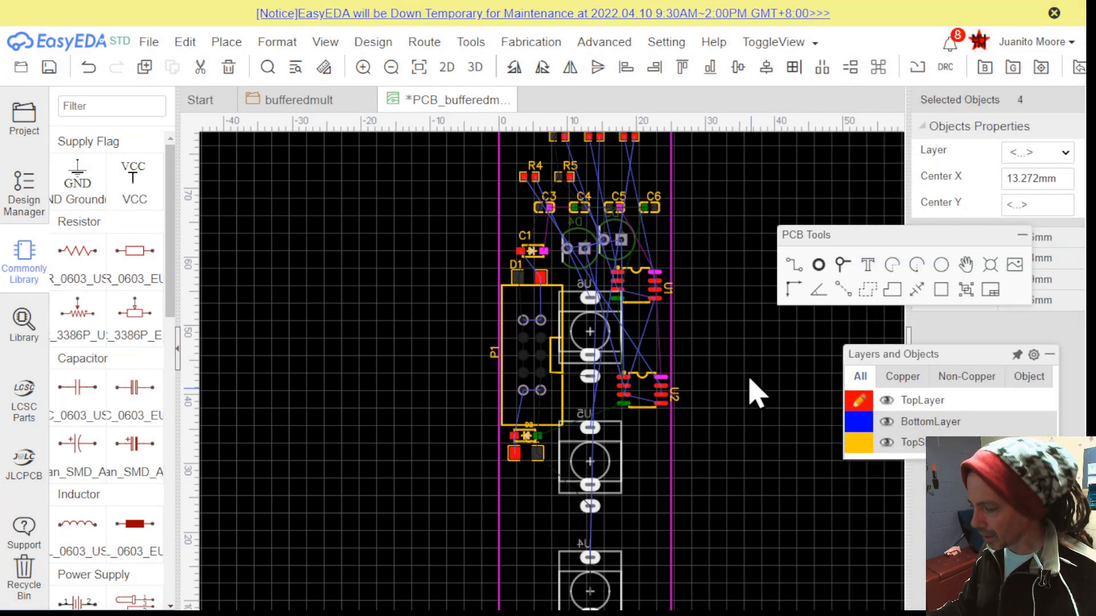
{"action": "left_click", "coordinate": [748, 408]}
{"action": "scroll", "coordinate": [738, 404], "scroll_direction": "down", "scroll_amount": 1}
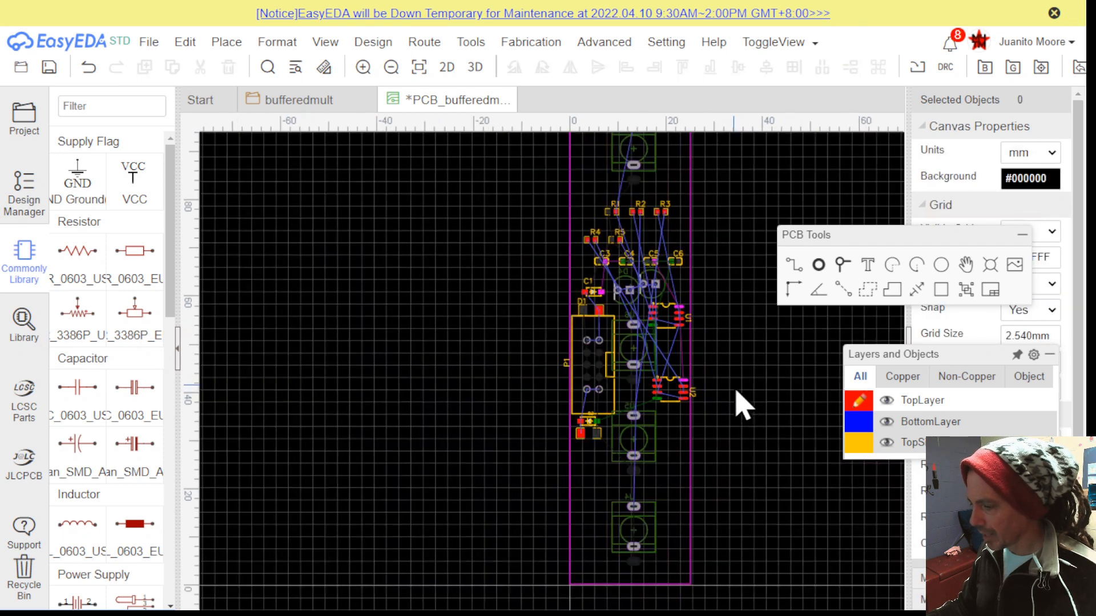
Open the 3D view, examine the jack spacing and LED positions on both sides of the board, and close it
{"action": "left_click", "coordinate": [656, 542]}
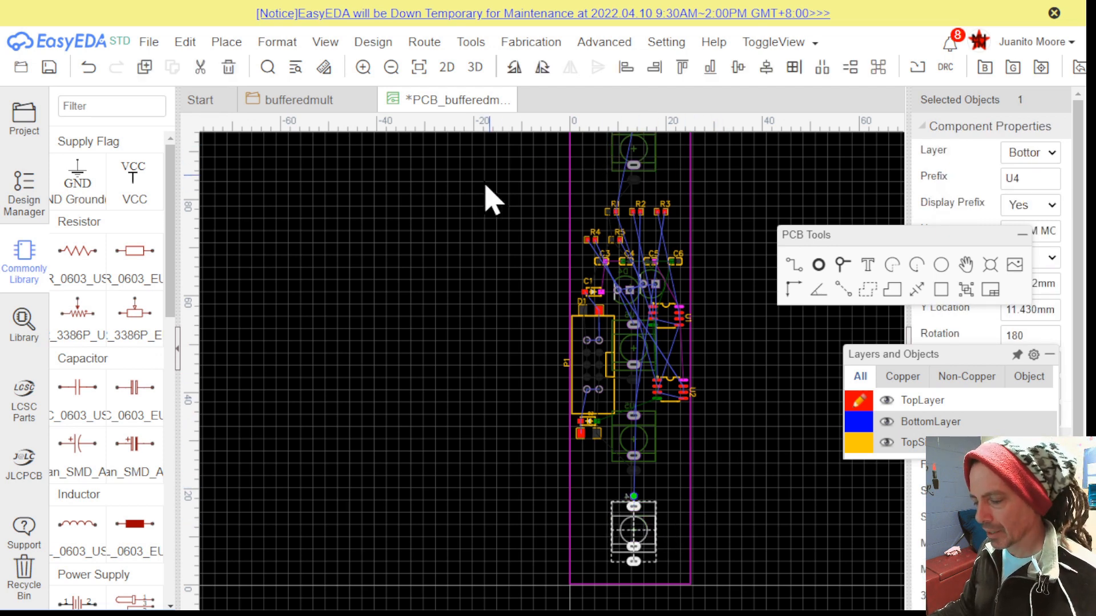
{"action": "left_click", "coordinate": [474, 67]}
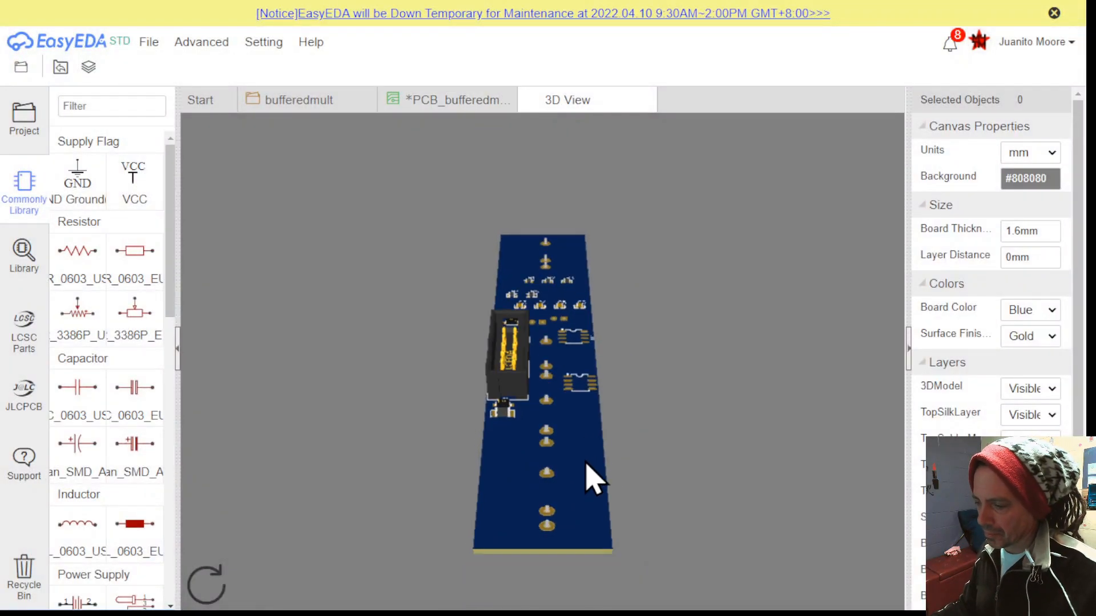
{"action": "left_click_drag", "start_coordinate": [603, 471], "coordinate": [567, 465]}
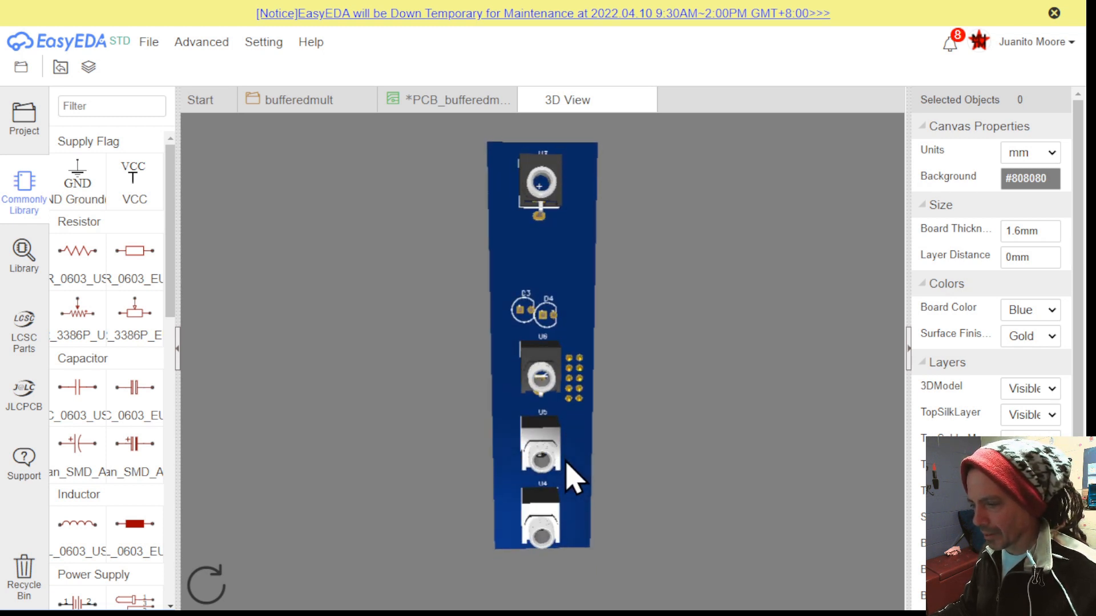
{"action": "mouse_move", "coordinate": [557, 328]}
{"action": "left_mouse_down"}
{"action": "mouse_move", "coordinate": [557, 359]}
{"action": "mouse_move", "coordinate": [559, 320]}
{"action": "mouse_move", "coordinate": [543, 337]}
{"action": "mouse_move", "coordinate": [554, 323]}
{"action": "left_mouse_up"}
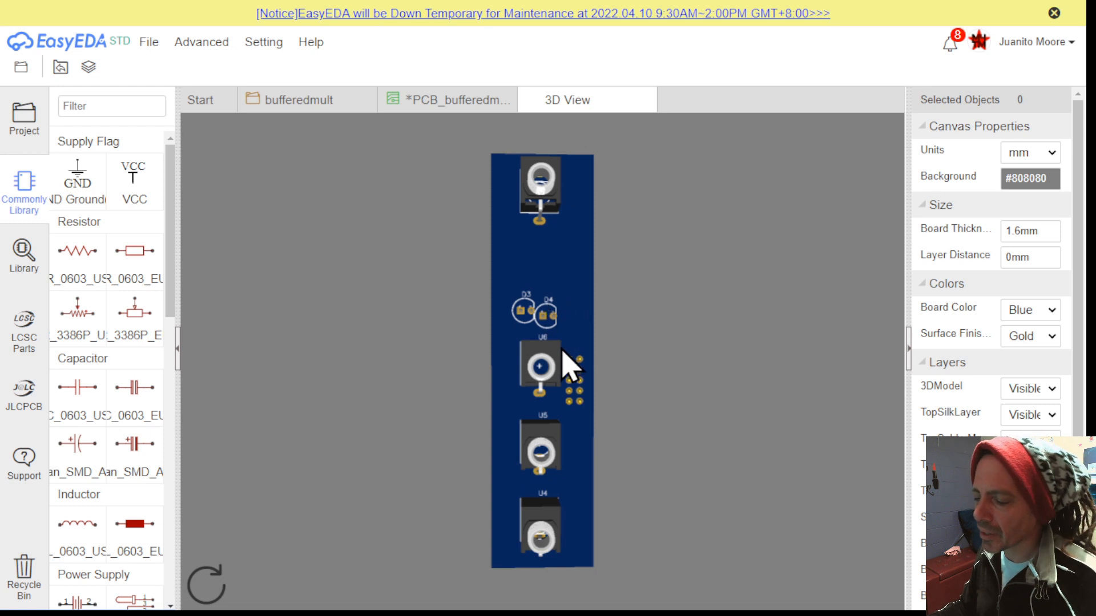
{"action": "left_click_drag", "start_coordinate": [578, 430], "coordinate": [604, 438]}
{"action": "left_click_drag", "start_coordinate": [541, 450], "coordinate": [564, 398]}
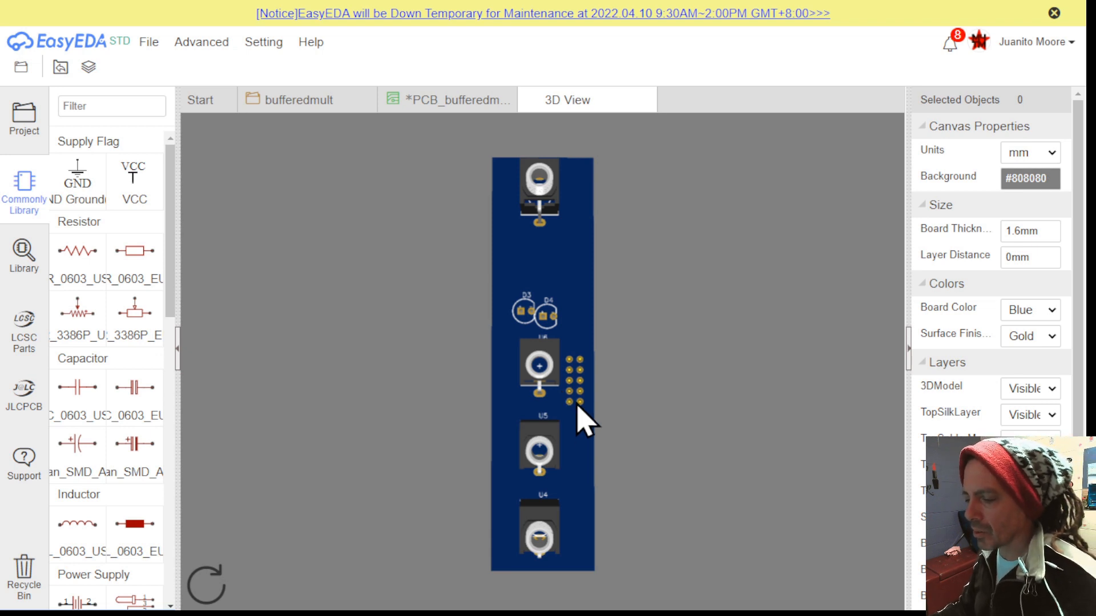
{"action": "left_click_drag", "start_coordinate": [582, 447], "coordinate": [558, 355]}
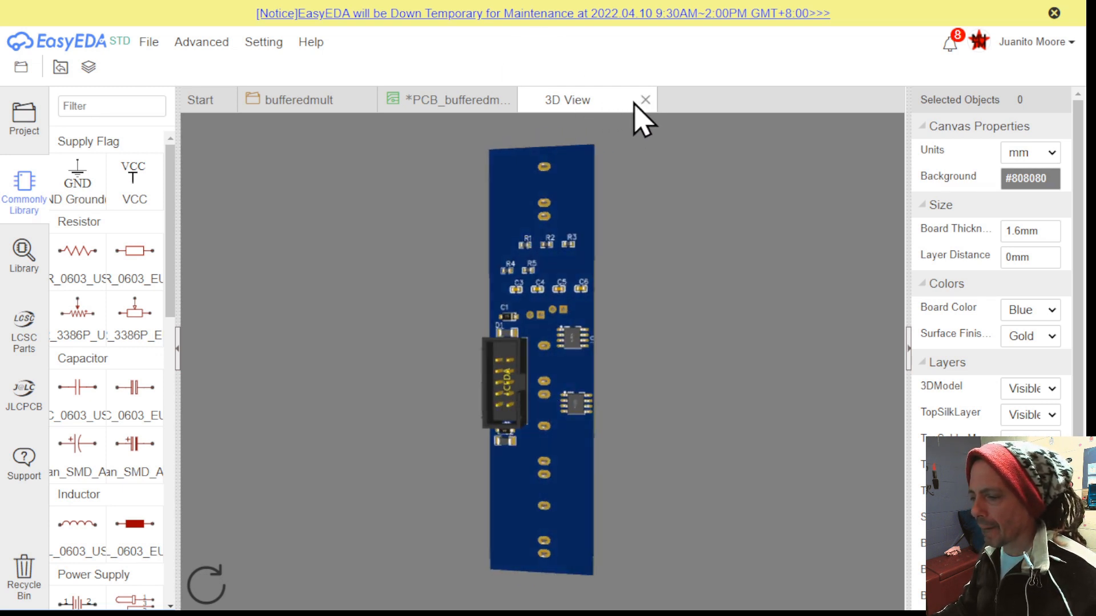
{"action": "left_click", "coordinate": [465, 105]}
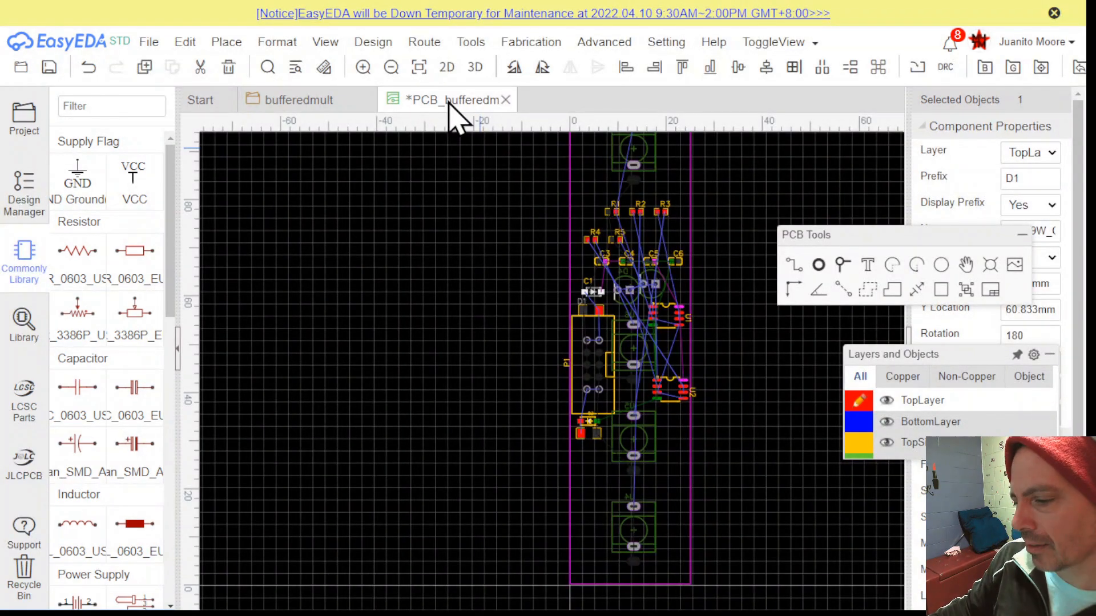
Move LEDs D3 and D4 off the board, outside its right edge
{"action": "scroll", "coordinate": [697, 367], "scroll_direction": "up", "scroll_amount": 2}
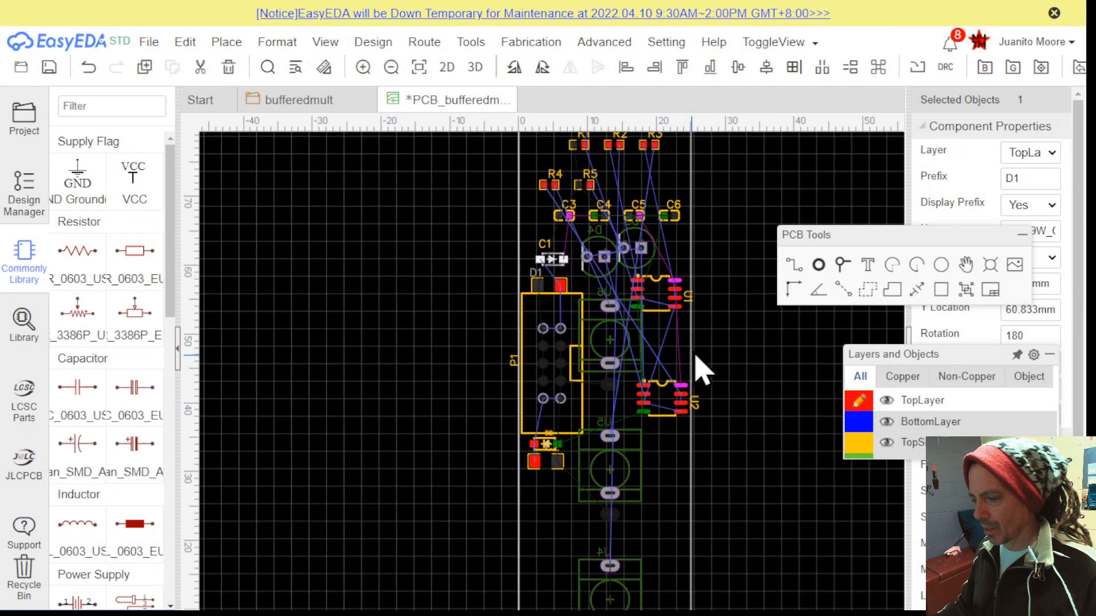
{"action": "scroll", "coordinate": [702, 344], "scroll_direction": "up", "scroll_amount": 1}
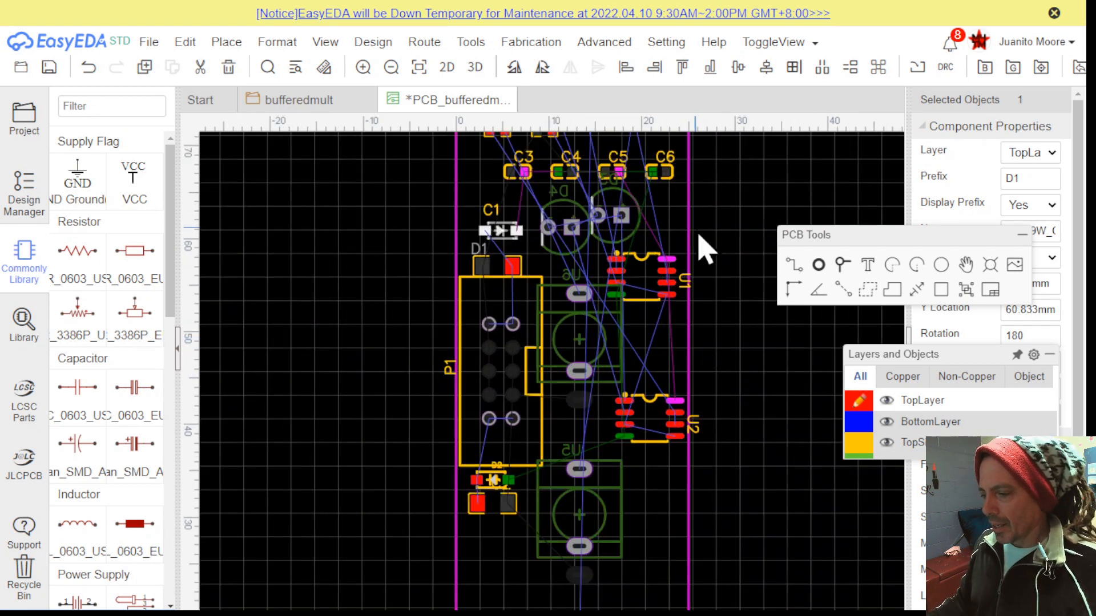
{"action": "right_click_drag", "start_coordinate": [706, 251], "coordinate": [695, 299]}
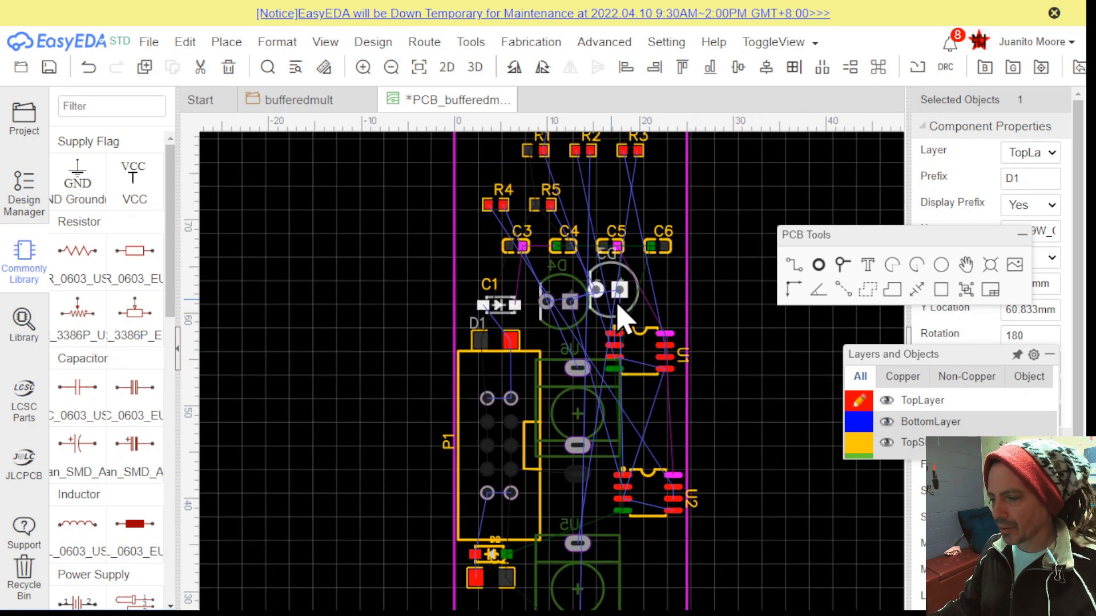
{"action": "left_click_drag", "start_coordinate": [618, 307], "coordinate": [806, 189]}
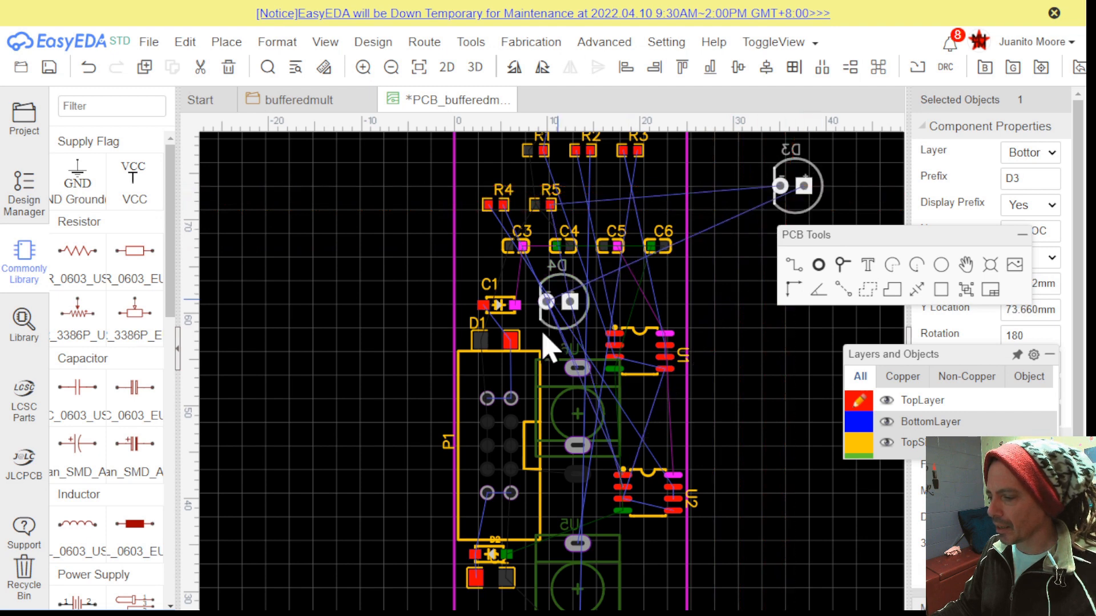
{"action": "left_click_drag", "start_coordinate": [567, 310], "coordinate": [747, 260]}
Move op-amp U1 down beside jack U6 and op-amp U2 down beside jack U5
{"action": "left_click_drag", "start_coordinate": [644, 374], "coordinate": [631, 415]}
{"action": "left_click", "coordinate": [728, 448]}
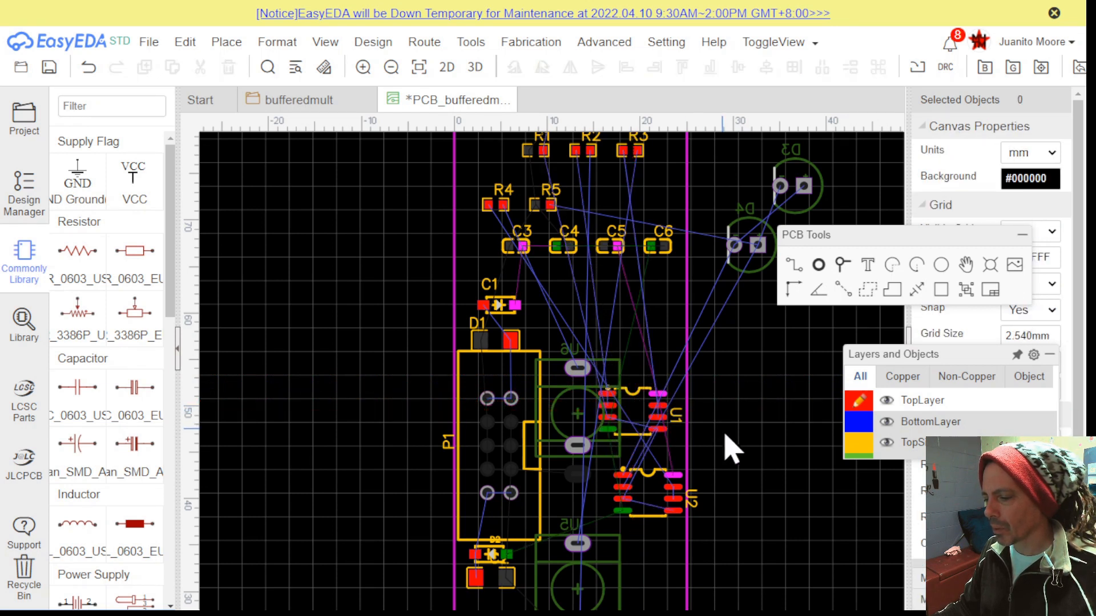
{"action": "right_click_drag", "start_coordinate": [726, 400], "coordinate": [730, 231]}
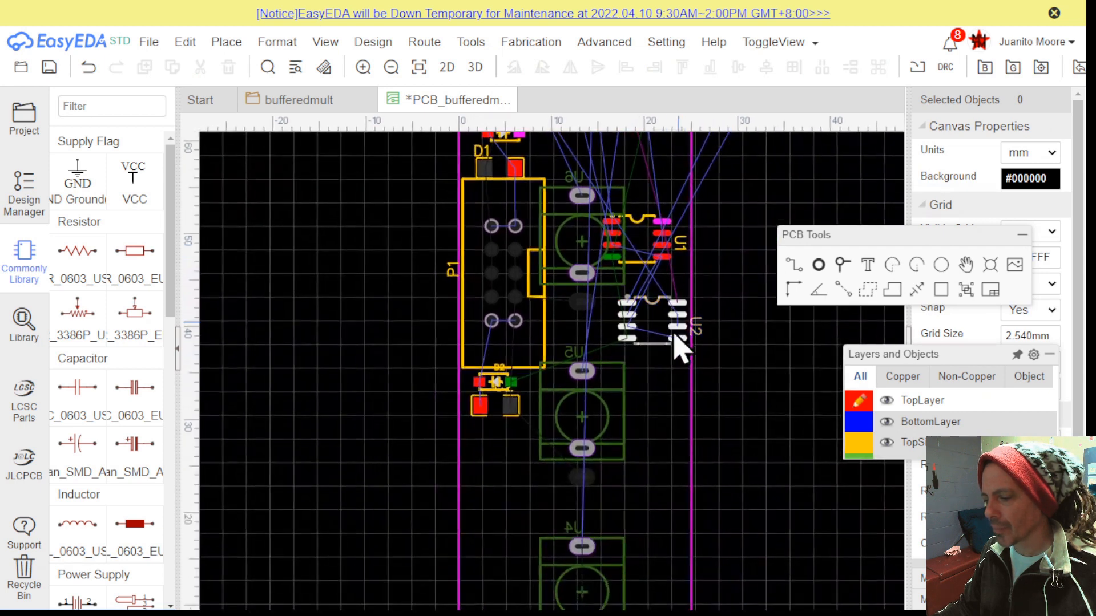
{"action": "left_click_drag", "start_coordinate": [656, 321], "coordinate": [630, 402]}
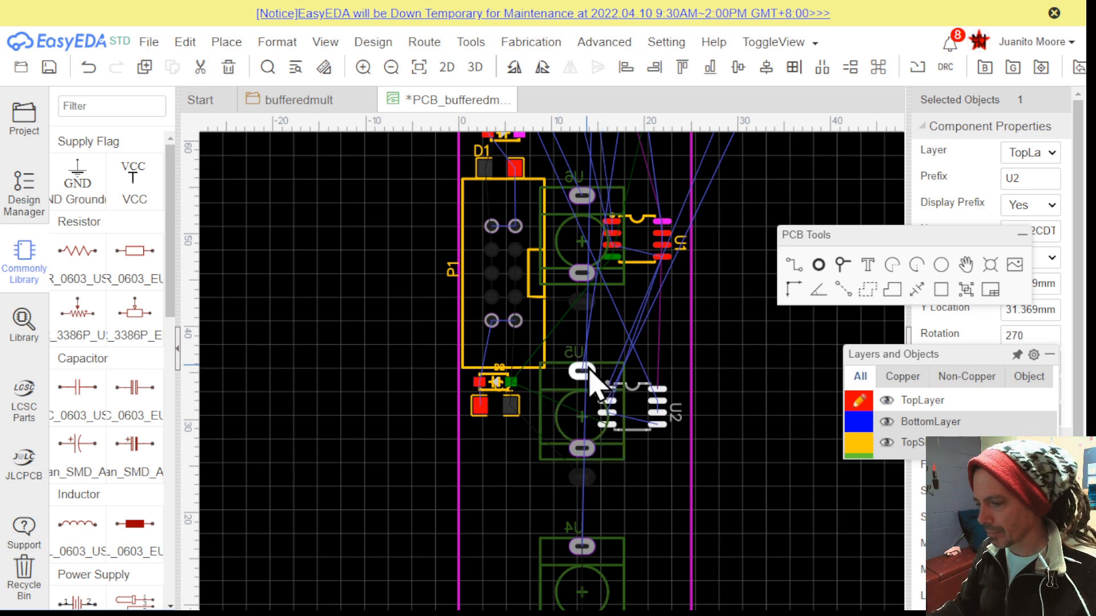
Move capacitor C6 out of the capacitor row, down towards op-amp U1
{"action": "scroll", "coordinate": [704, 289], "scroll_direction": "down", "scroll_amount": 2}
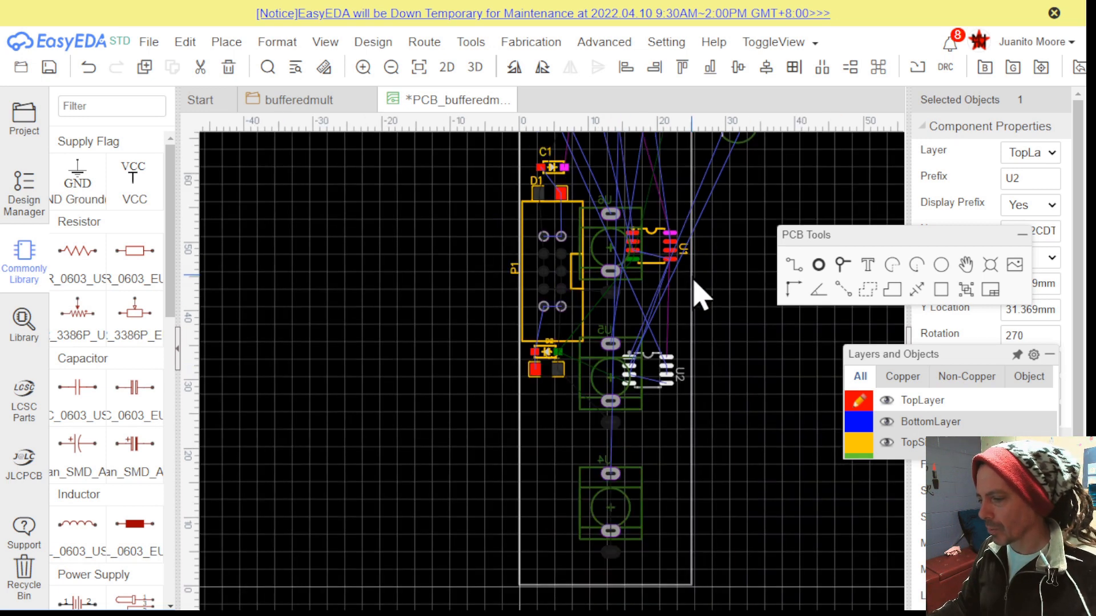
{"action": "scroll", "coordinate": [687, 330], "scroll_direction": "up", "scroll_amount": 3}
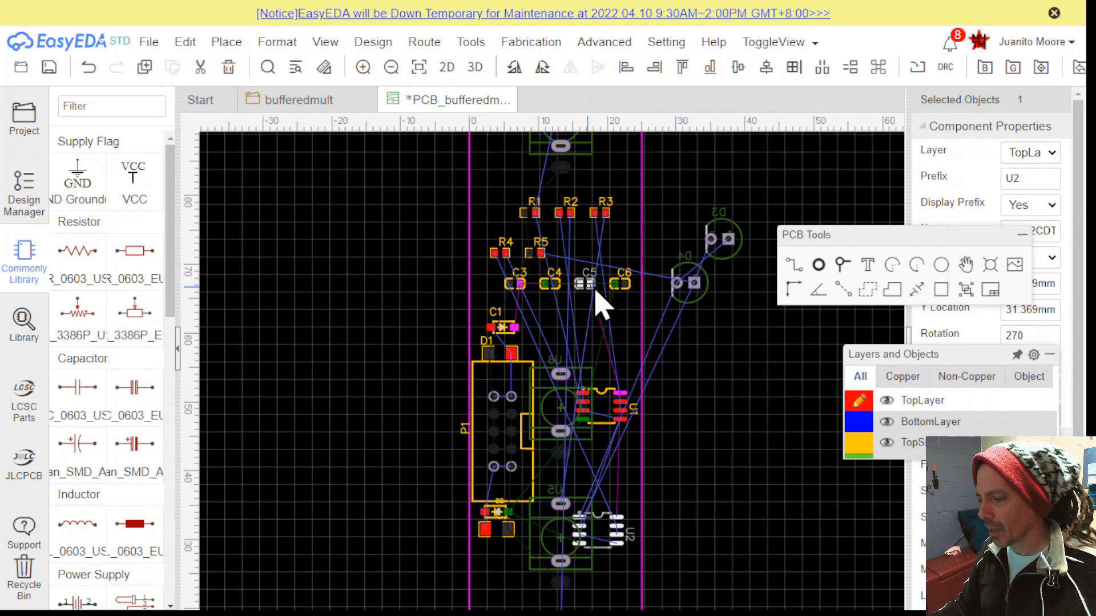
{"action": "scroll", "coordinate": [651, 302], "scroll_direction": "up", "scroll_amount": 3}
{"action": "left_click", "coordinate": [677, 302]}
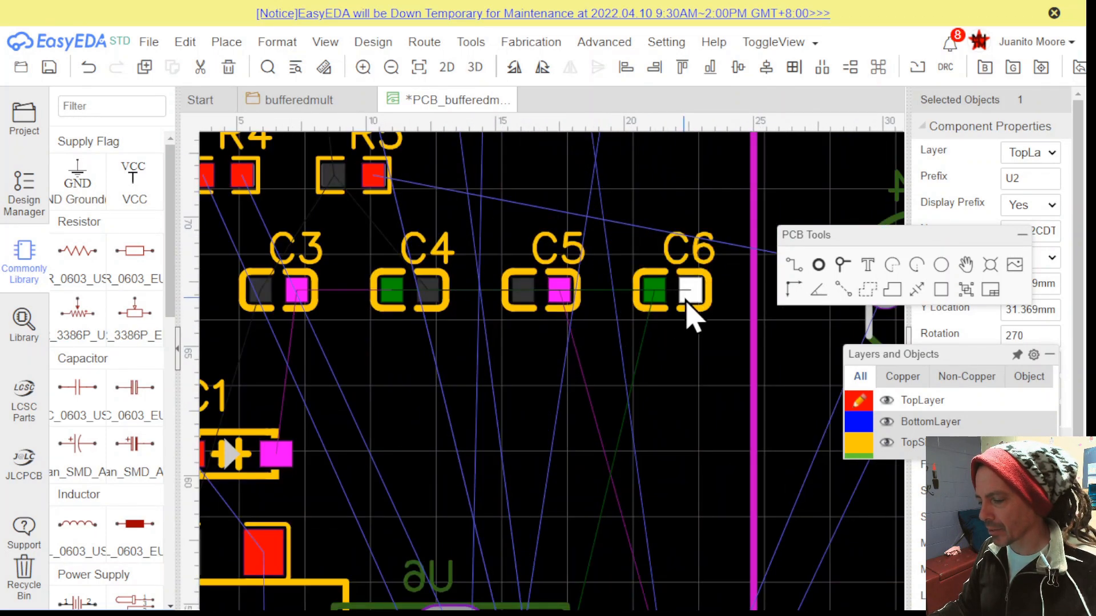
{"action": "left_click_drag", "start_coordinate": [692, 298], "coordinate": [678, 478]}
{"action": "scroll", "coordinate": [675, 470], "scroll_direction": "down", "scroll_amount": 3}
{"action": "right_click_drag", "start_coordinate": [673, 465], "coordinate": [659, 391]}
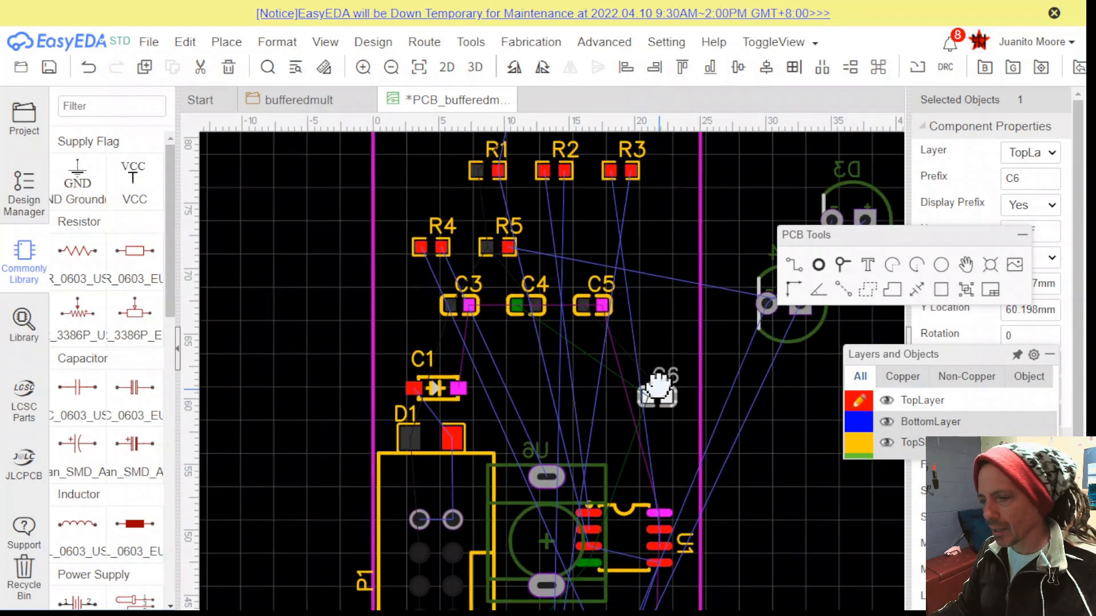
Check C6's connections in the bufferedmult schematic, and place C6 on the PCB just below U1 near its VEE pin
{"action": "left_click", "coordinate": [291, 102]}
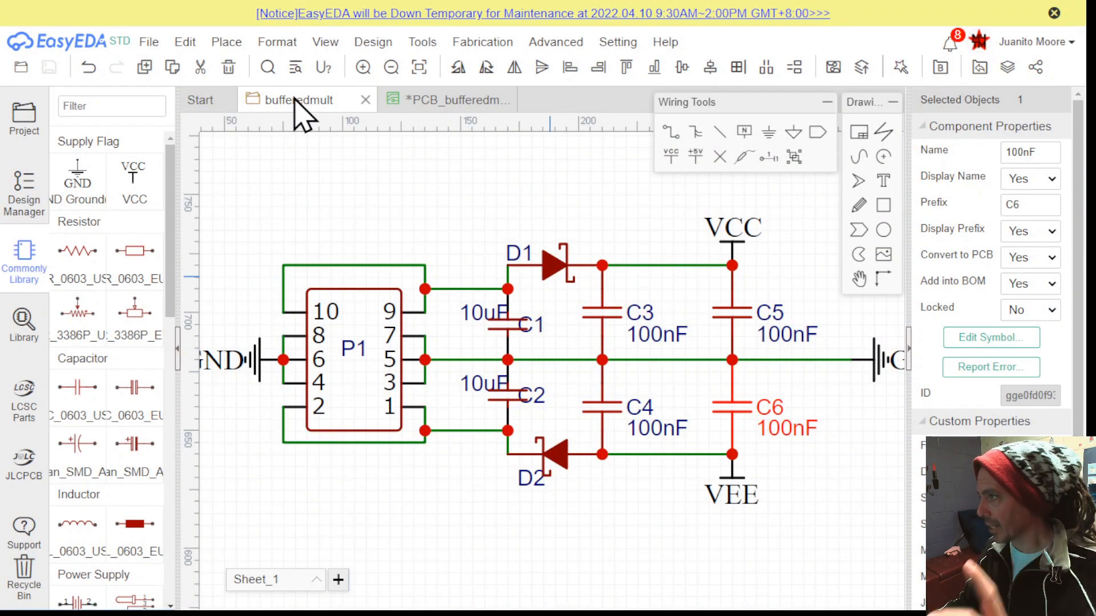
{"action": "left_click", "coordinate": [437, 103]}
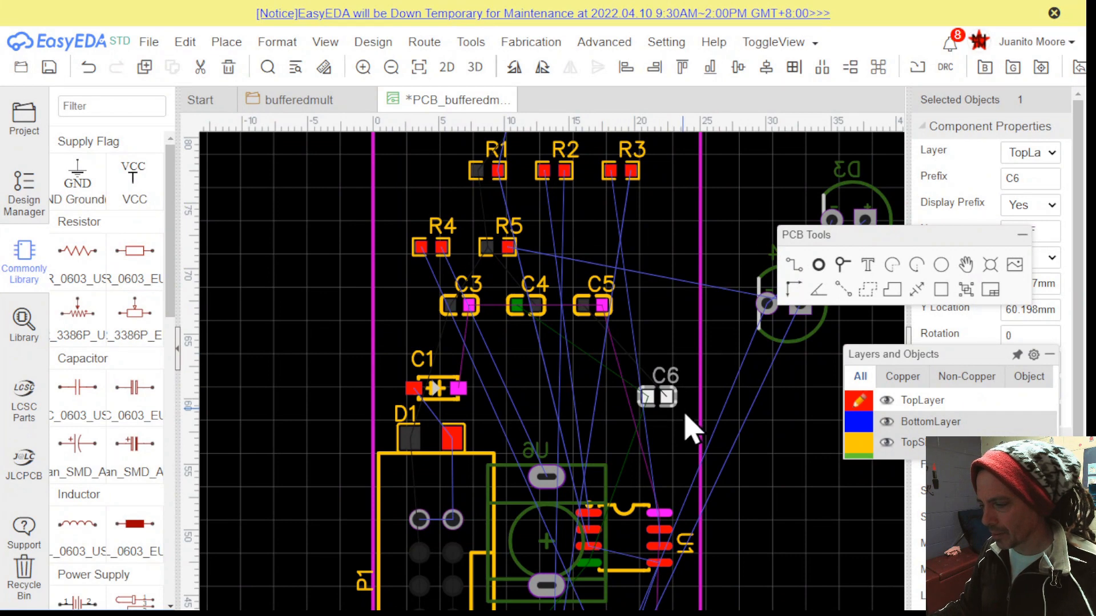
{"action": "scroll", "coordinate": [694, 428], "scroll_direction": "up", "scroll_amount": 2}
{"action": "left_click", "coordinate": [798, 512]}
{"action": "right_click_drag", "start_coordinate": [746, 489], "coordinate": [764, 298]}
{"action": "left_click_drag", "start_coordinate": [662, 229], "coordinate": [604, 531]}
{"action": "scroll", "coordinate": [605, 534], "scroll_direction": "up", "scroll_amount": 1}
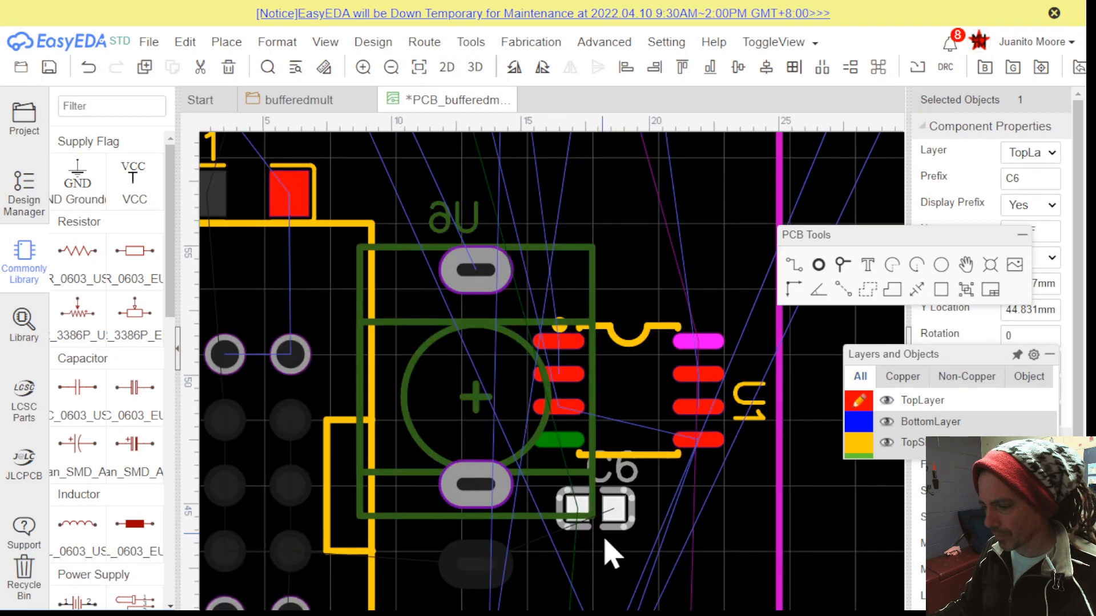
Rotate C6 to 270° and line up its VEE pad directly below U1's VEE pin
{"action": "key", "text": "space"}
{"action": "scroll", "coordinate": [611, 531], "scroll_direction": "up", "scroll_amount": 1}
{"action": "key", "text": "space"}
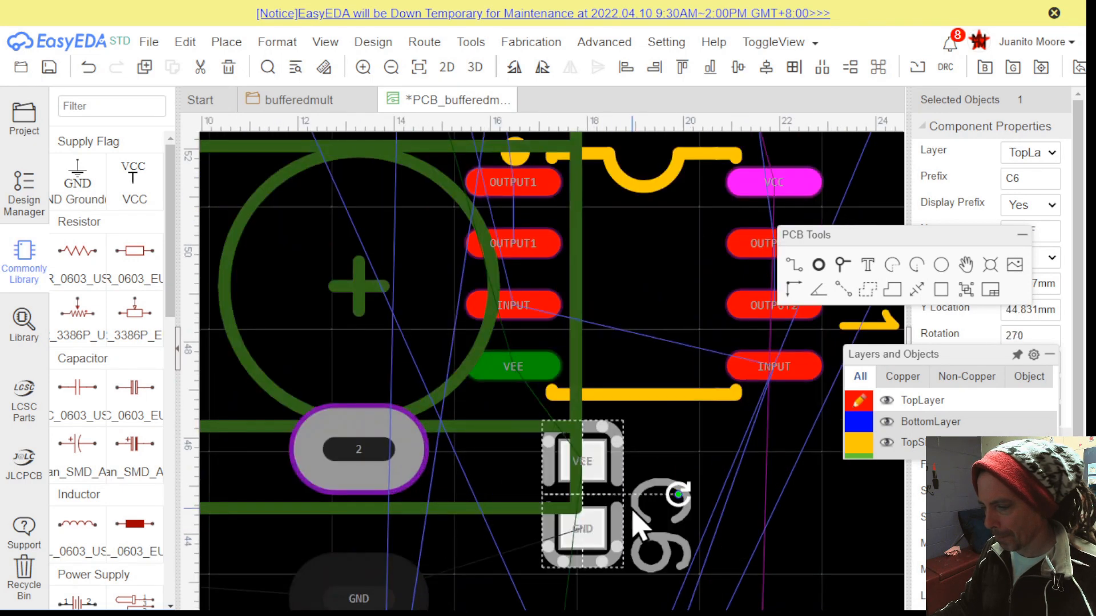
{"action": "left_click", "coordinate": [727, 445]}
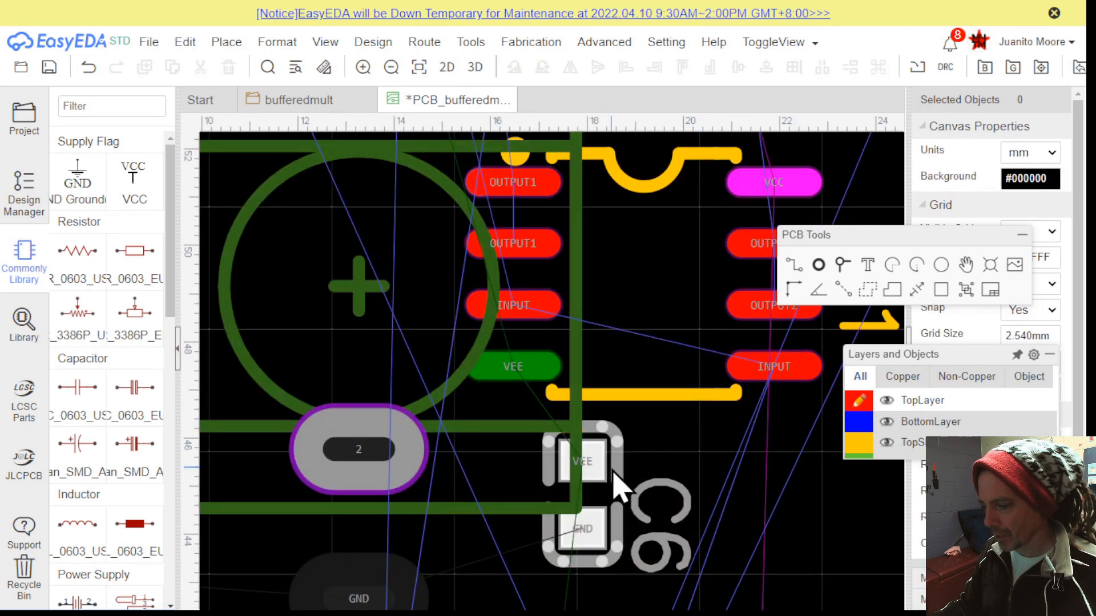
{"action": "left_click_drag", "start_coordinate": [611, 472], "coordinate": [548, 467]}
{"action": "left_click", "coordinate": [671, 488]}
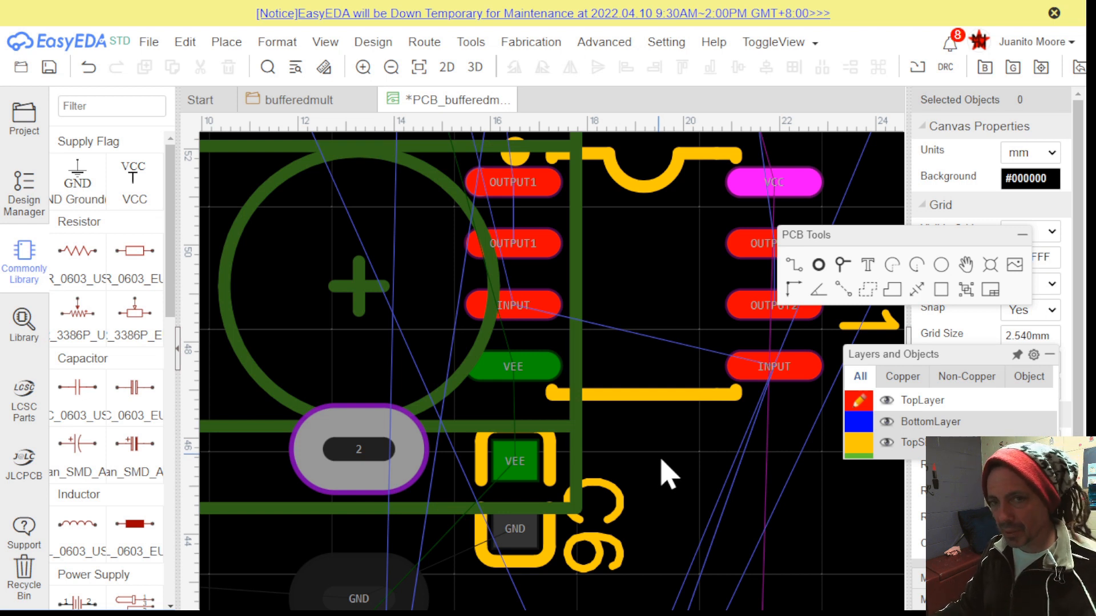
{"action": "scroll", "coordinate": [668, 474], "scroll_direction": "down", "scroll_amount": 5}
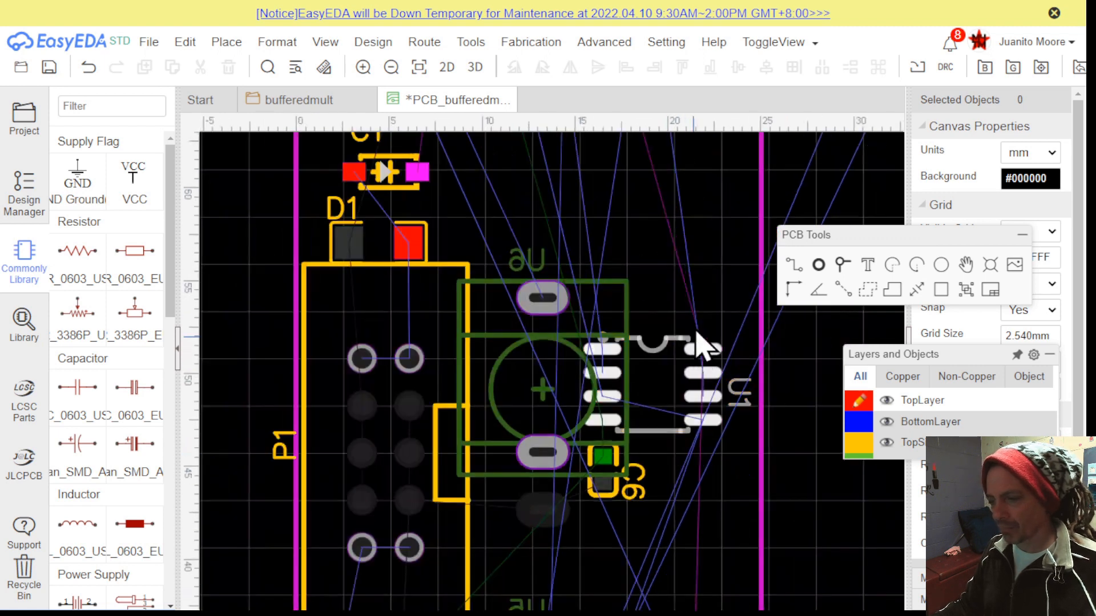
Reposition the P1 header slightly inward from the board's left edge, beside U6
{"action": "right_click_drag", "start_coordinate": [673, 289], "coordinate": [567, 295]}
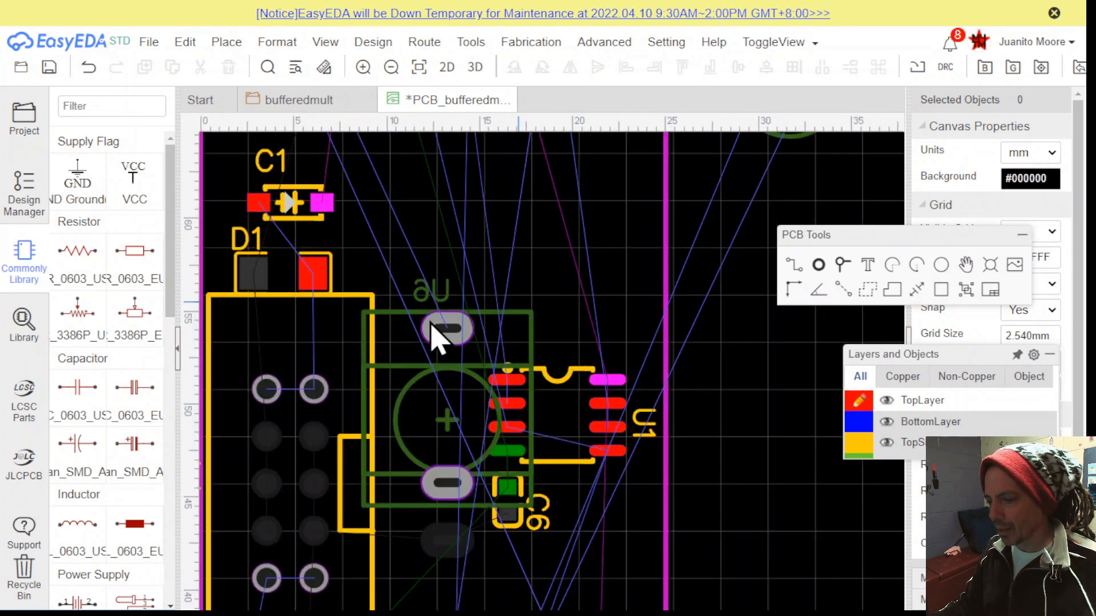
{"action": "scroll", "coordinate": [362, 419], "scroll_direction": "up", "scroll_amount": 4}
{"action": "right_click_drag", "start_coordinate": [400, 382], "coordinate": [459, 326]}
{"action": "left_click_drag", "start_coordinate": [429, 463], "coordinate": [505, 440]}
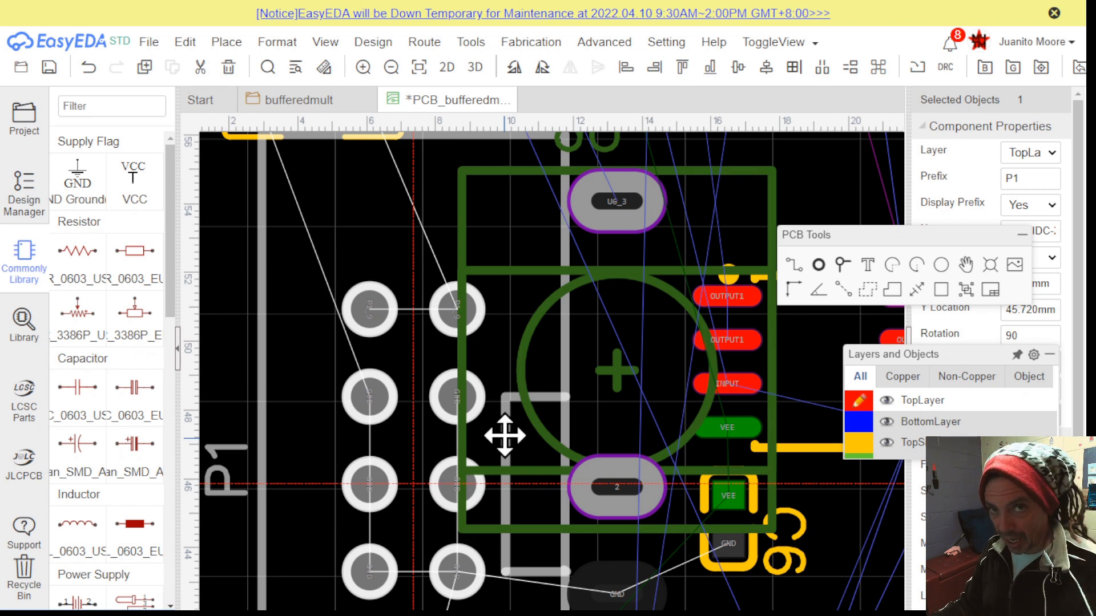
{"action": "left_click_drag", "start_coordinate": [505, 435], "coordinate": [424, 423]}
{"action": "scroll", "coordinate": [451, 451], "scroll_direction": "down", "scroll_amount": 2}
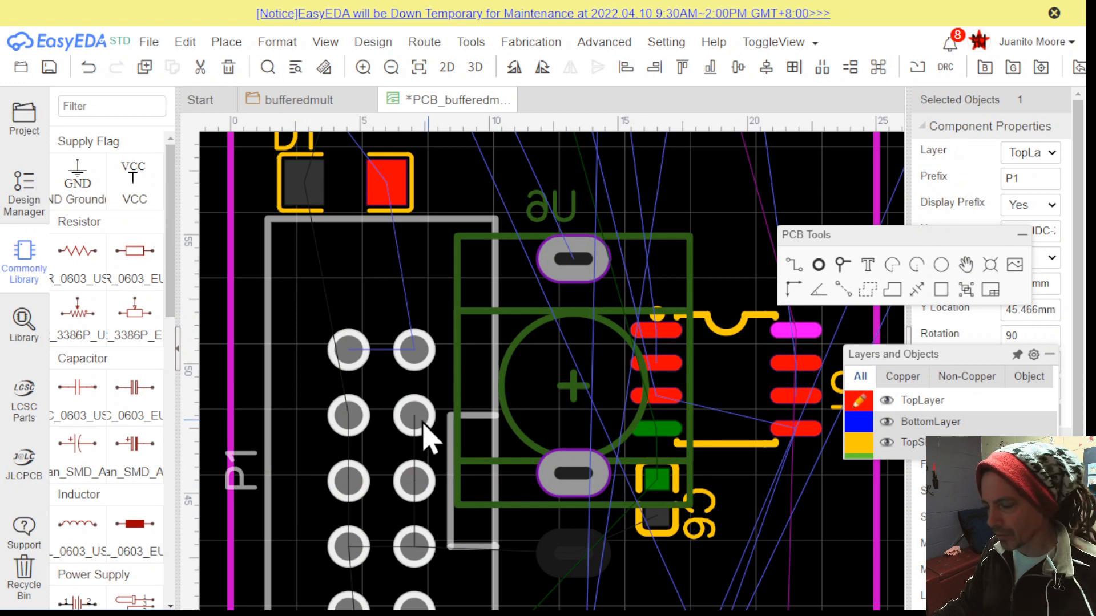
Move capacitor C5 to just above U1's VCC pad and rotate it to 270° so its own VCC pad faces the pin
{"action": "scroll", "coordinate": [753, 502], "scroll_direction": "down", "scroll_amount": 3}
{"action": "scroll", "coordinate": [656, 493], "scroll_direction": "up", "scroll_amount": 1}
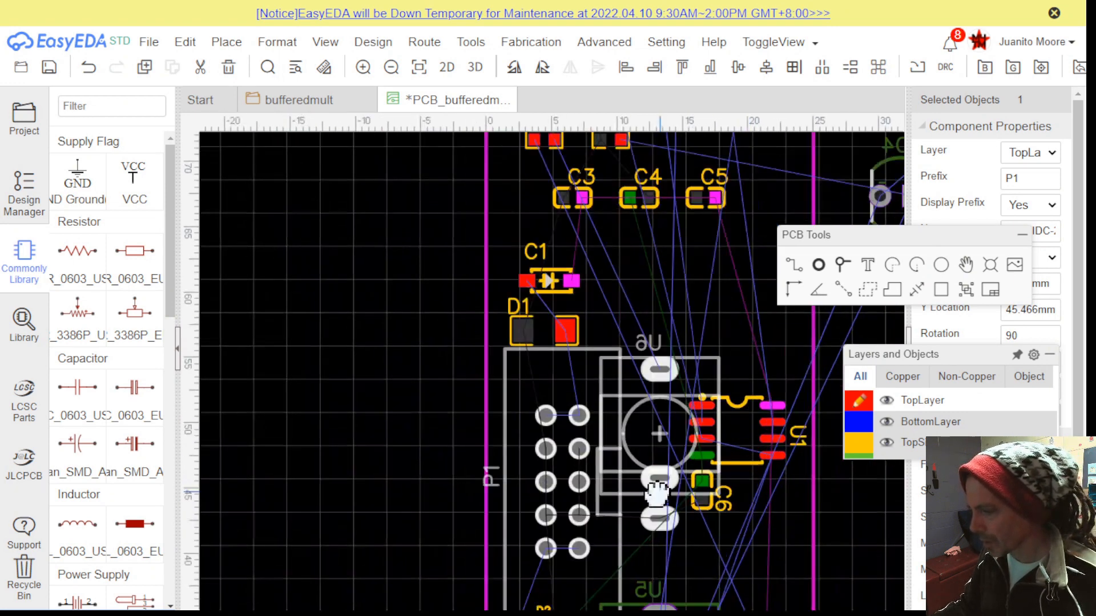
{"action": "scroll", "coordinate": [628, 257], "scroll_direction": "down", "scroll_amount": 1}
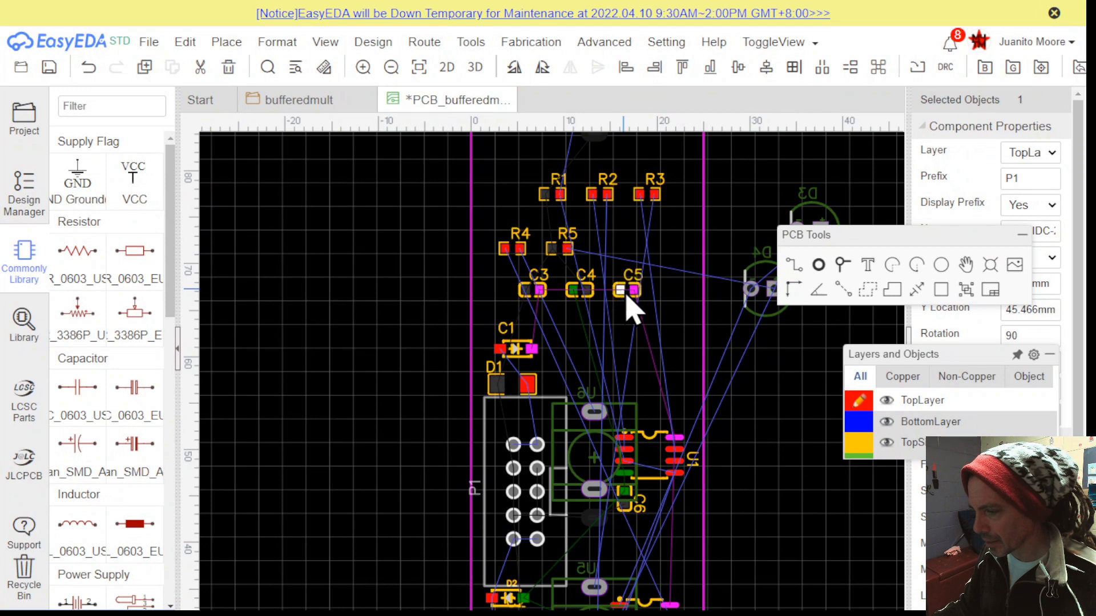
{"action": "left_click_drag", "start_coordinate": [628, 292], "coordinate": [679, 428]}
{"action": "scroll", "coordinate": [679, 428], "scroll_direction": "up", "scroll_amount": 4}
{"action": "left_click", "coordinate": [682, 428]}
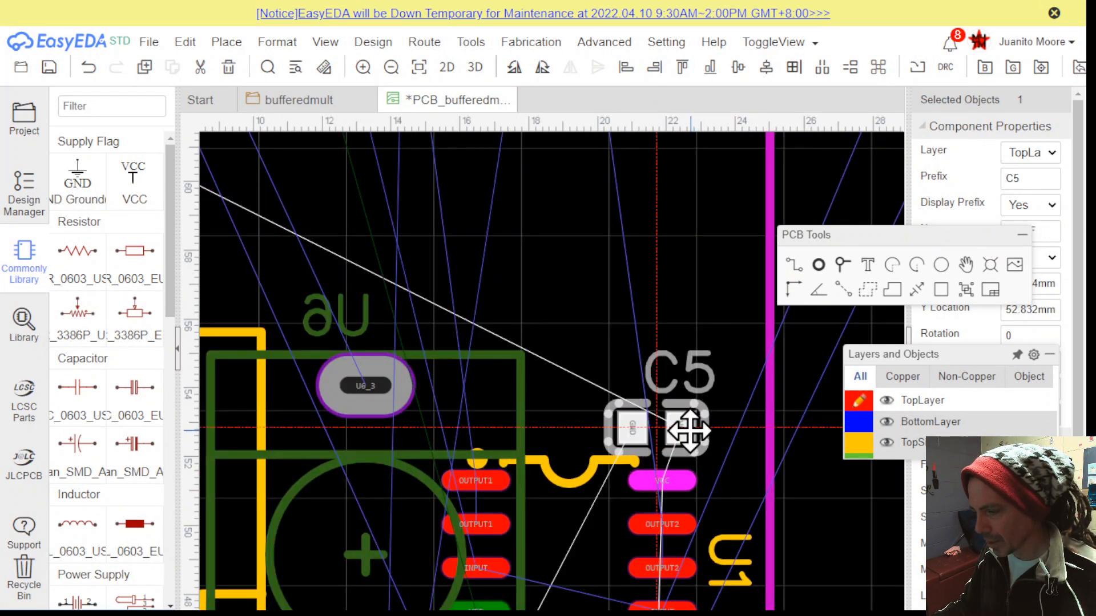
{"action": "key", "text": "space"}
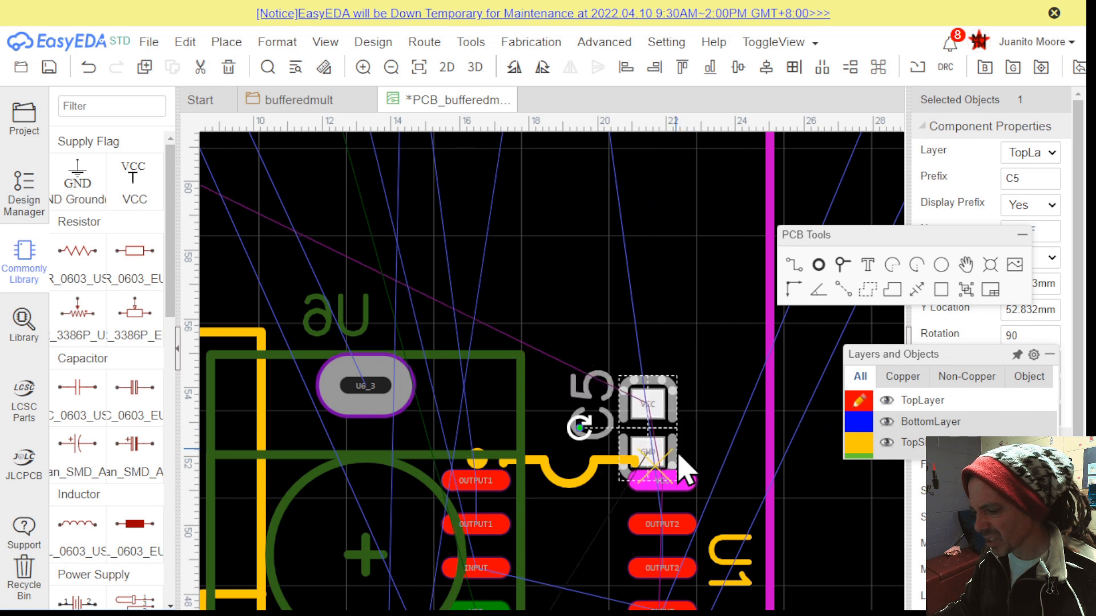
{"action": "left_click_drag", "start_coordinate": [679, 466], "coordinate": [688, 437]}
{"action": "key", "text": "space"}
{"action": "key", "text": "space"}
Move capacitor C3 from above C1 down to just above U2's VCC pad
{"action": "scroll", "coordinate": [580, 323], "scroll_direction": "down", "scroll_amount": 3}
{"action": "right_click_drag", "start_coordinate": [580, 323], "coordinate": [575, 361]}
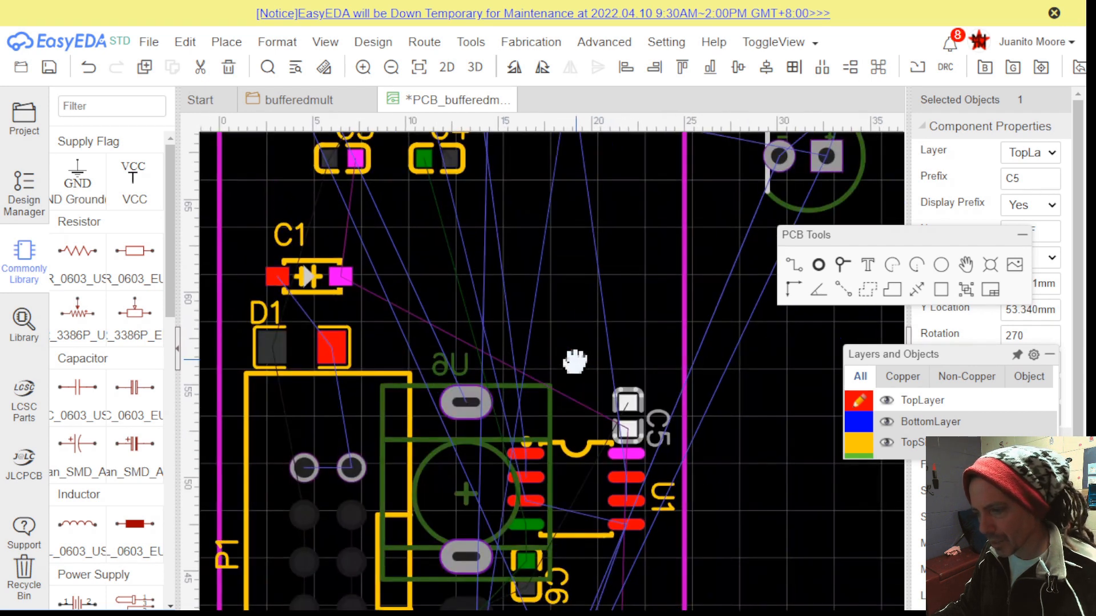
{"action": "left_click_drag", "start_coordinate": [369, 172], "coordinate": [653, 554]}
{"action": "right_click_drag", "start_coordinate": [655, 565], "coordinate": [642, 238]}
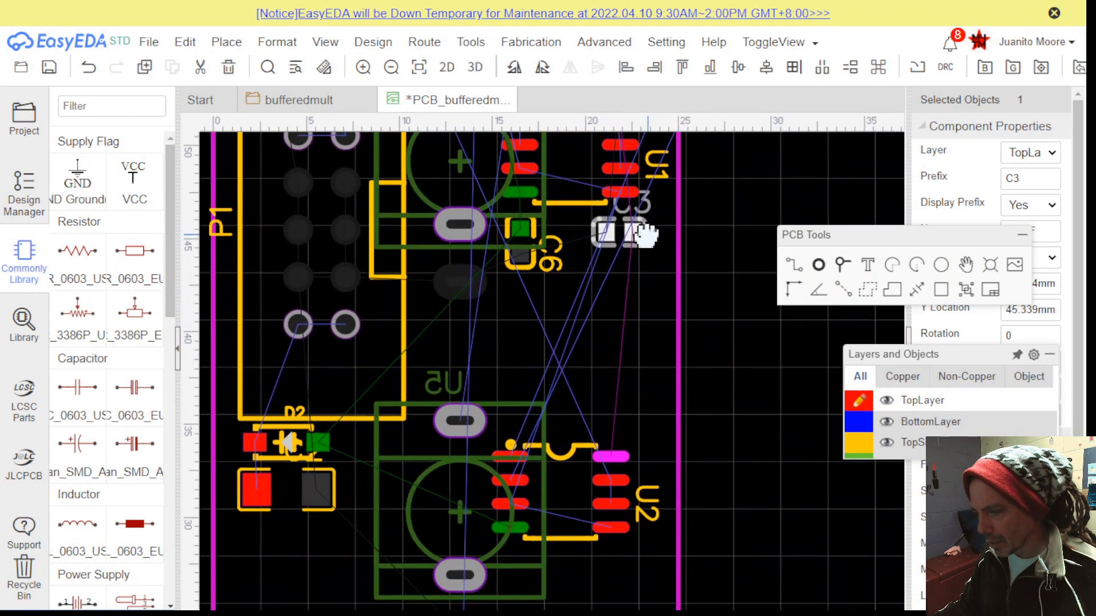
{"action": "scroll", "coordinate": [643, 245], "scroll_direction": "up", "scroll_amount": 1}
{"action": "left_click_drag", "start_coordinate": [645, 243], "coordinate": [605, 515]}
{"action": "scroll", "coordinate": [622, 502], "scroll_direction": "up", "scroll_amount": 3}
{"action": "left_click", "coordinate": [645, 486]}
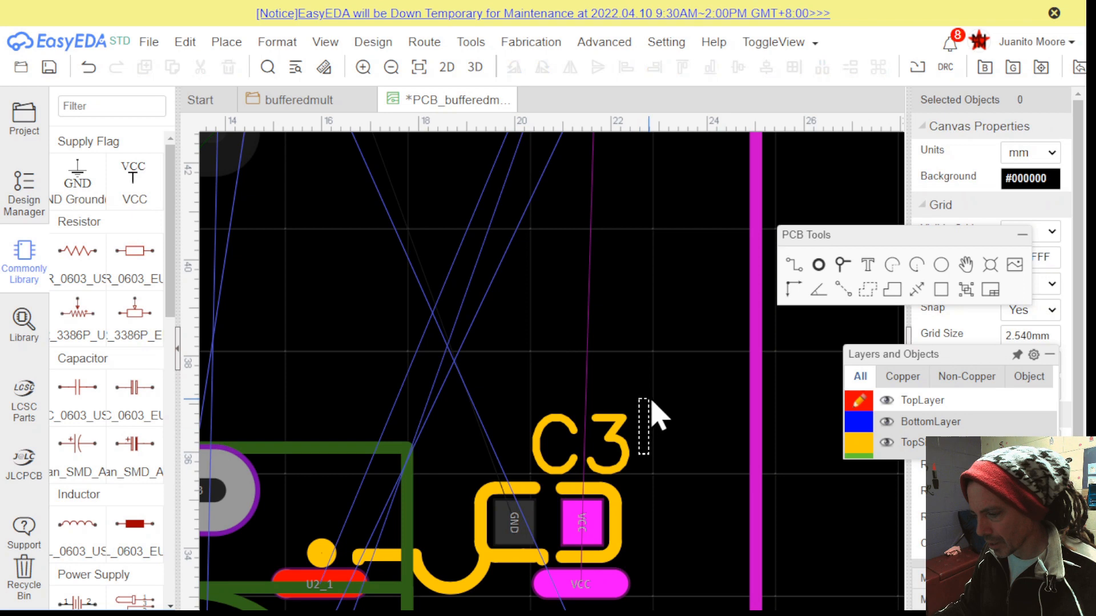
Rotate C3 to 270° and align its VCC pad just above U2's VCC pad
{"action": "left_click", "coordinate": [645, 451]}
{"action": "key", "text": "space"}
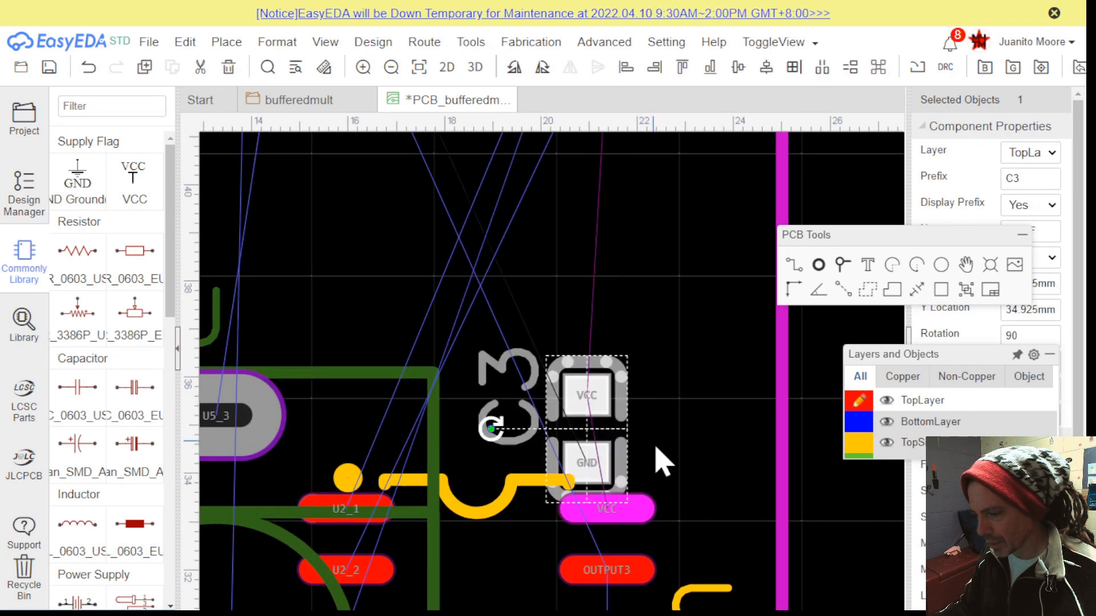
{"action": "key", "text": "space"}
{"action": "key", "text": "space"}
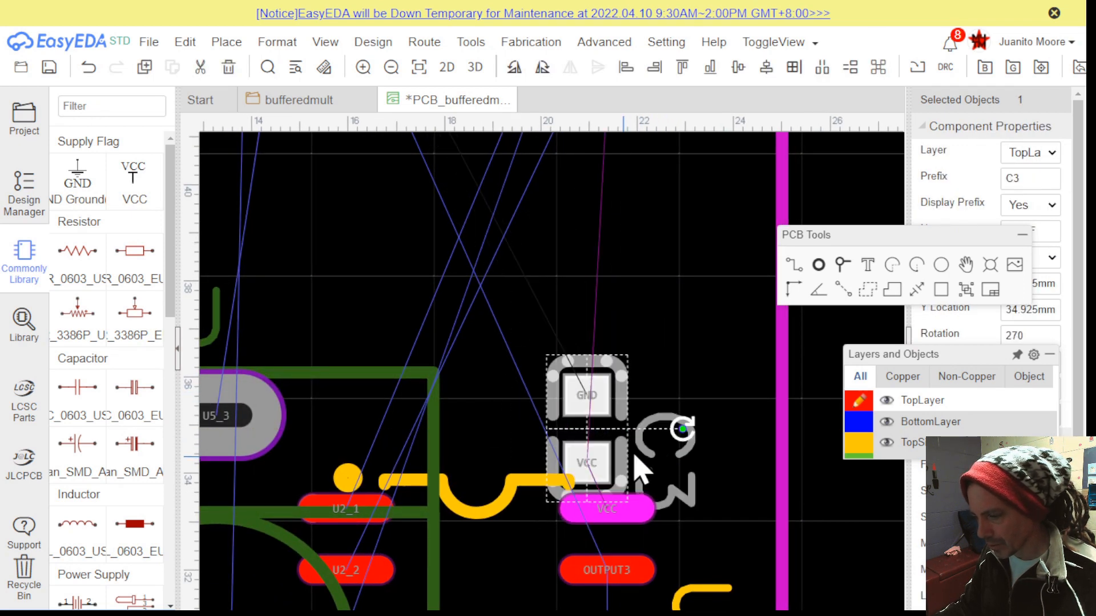
{"action": "left_click_drag", "start_coordinate": [639, 468], "coordinate": [645, 440]}
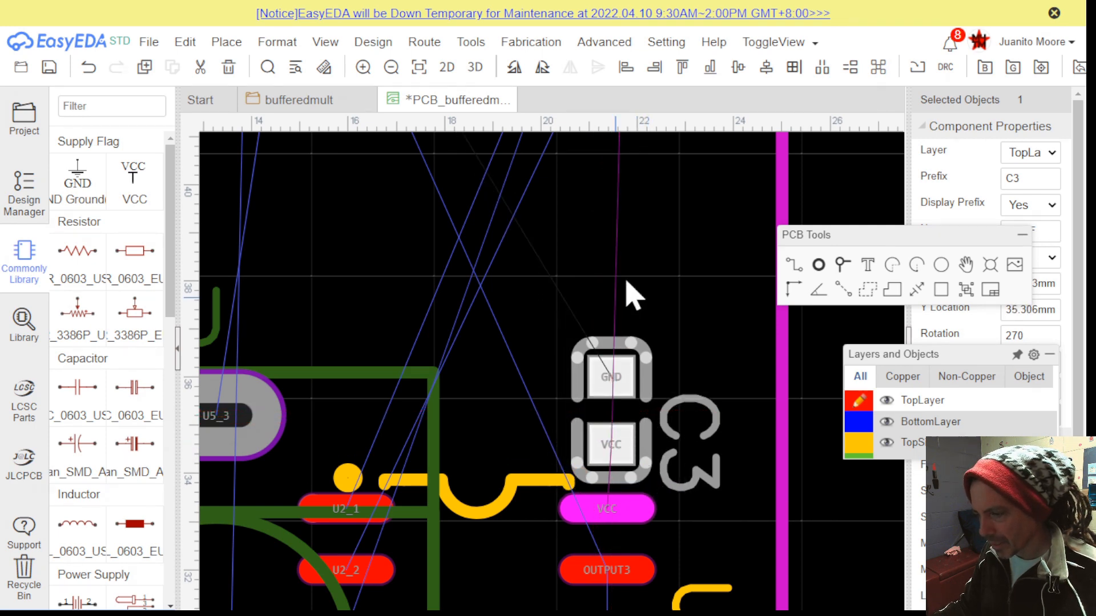
Move capacitor C4 to just below U2's VEE pad, with its own VEE pad under that pin
{"action": "scroll", "coordinate": [627, 294], "scroll_direction": "down", "scroll_amount": 4}
{"action": "right_click_drag", "start_coordinate": [604, 259], "coordinate": [577, 331]}
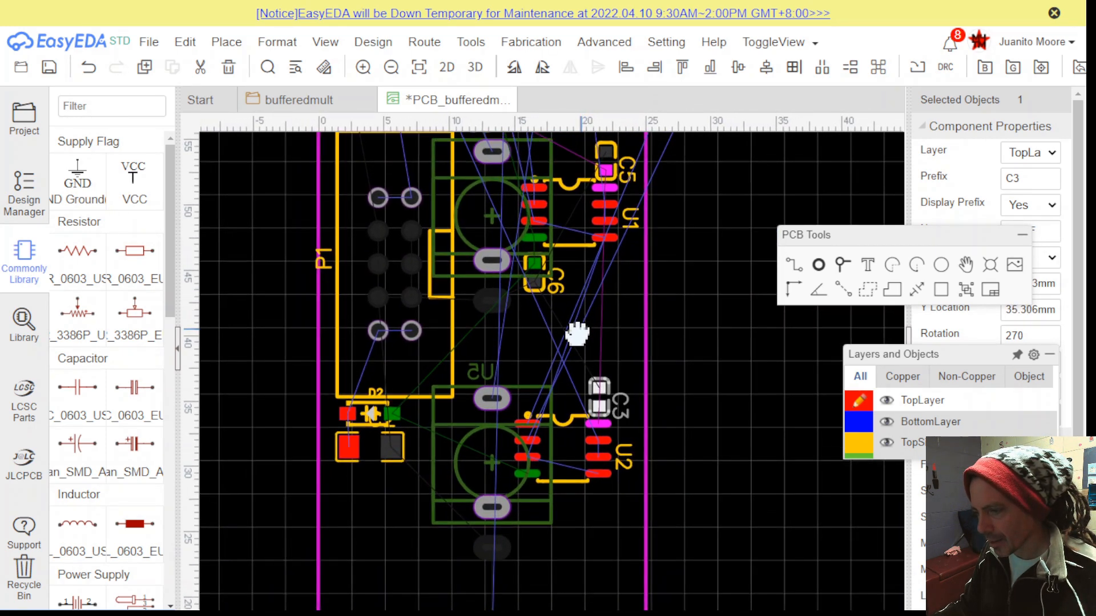
{"action": "scroll", "coordinate": [571, 337], "scroll_direction": "up", "scroll_amount": 2}
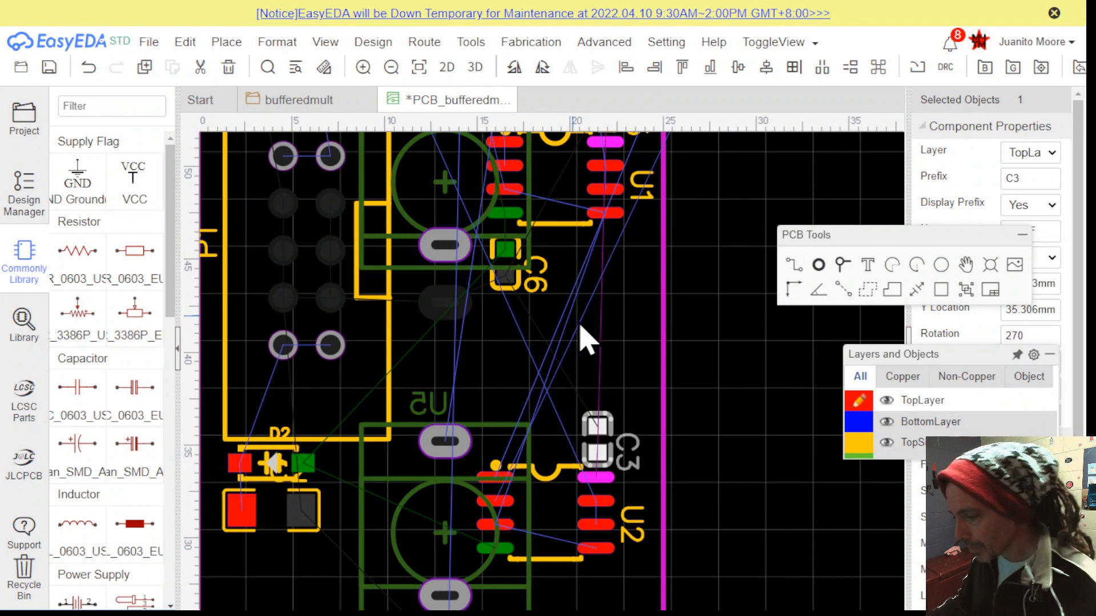
{"action": "scroll", "coordinate": [582, 337], "scroll_direction": "down", "scroll_amount": 1}
{"action": "scroll", "coordinate": [627, 271], "scroll_direction": "down", "scroll_amount": 1}
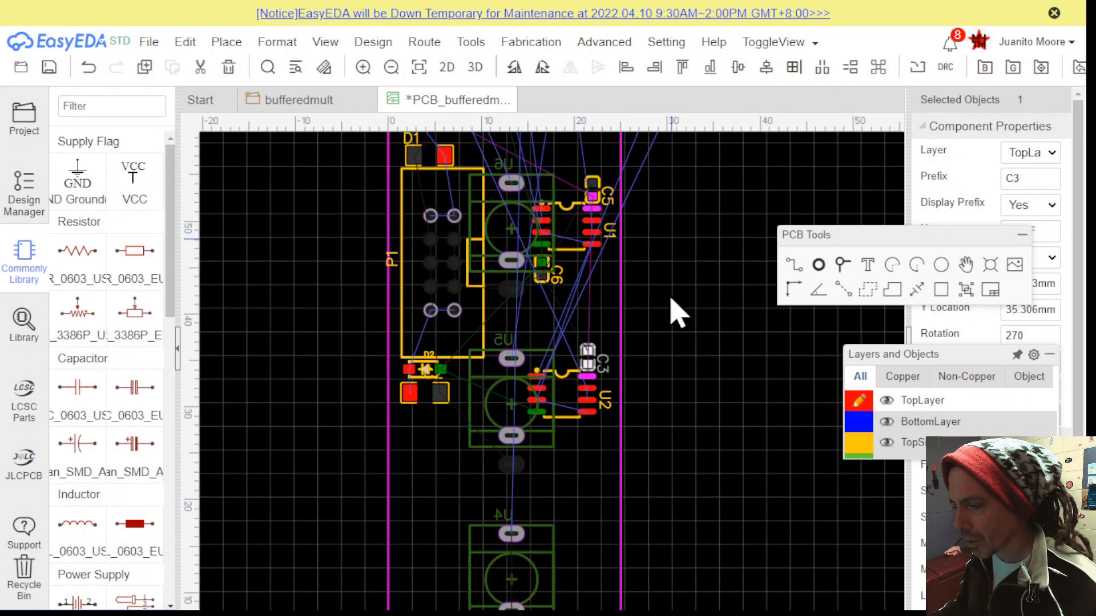
{"action": "right_click_drag", "start_coordinate": [671, 299], "coordinate": [670, 430]}
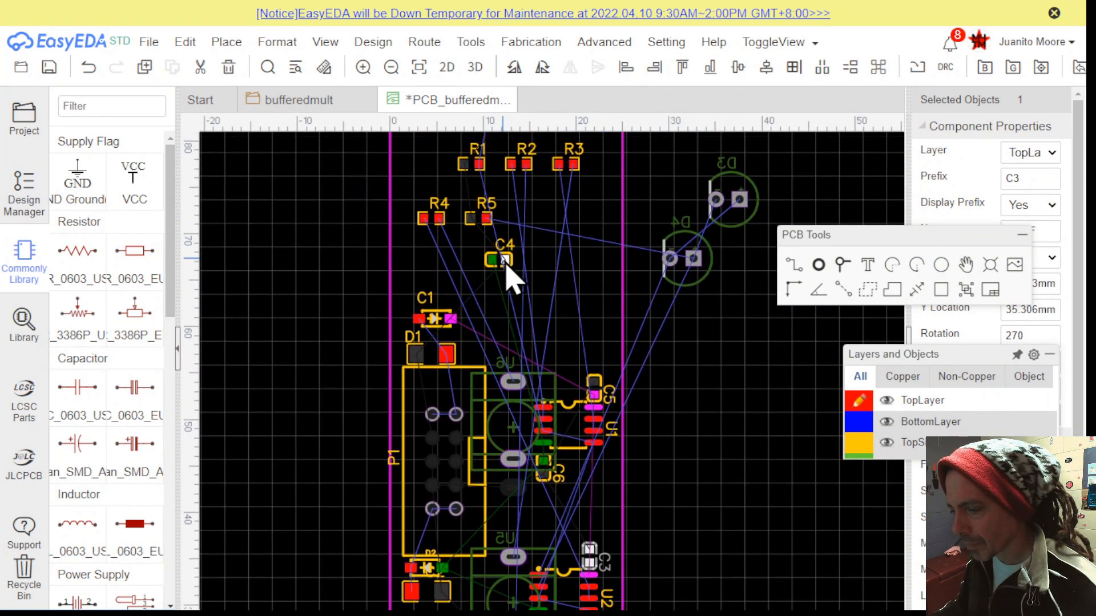
{"action": "left_click_drag", "start_coordinate": [512, 267], "coordinate": [689, 539]}
{"action": "right_click_drag", "start_coordinate": [729, 396], "coordinate": [717, 232]}
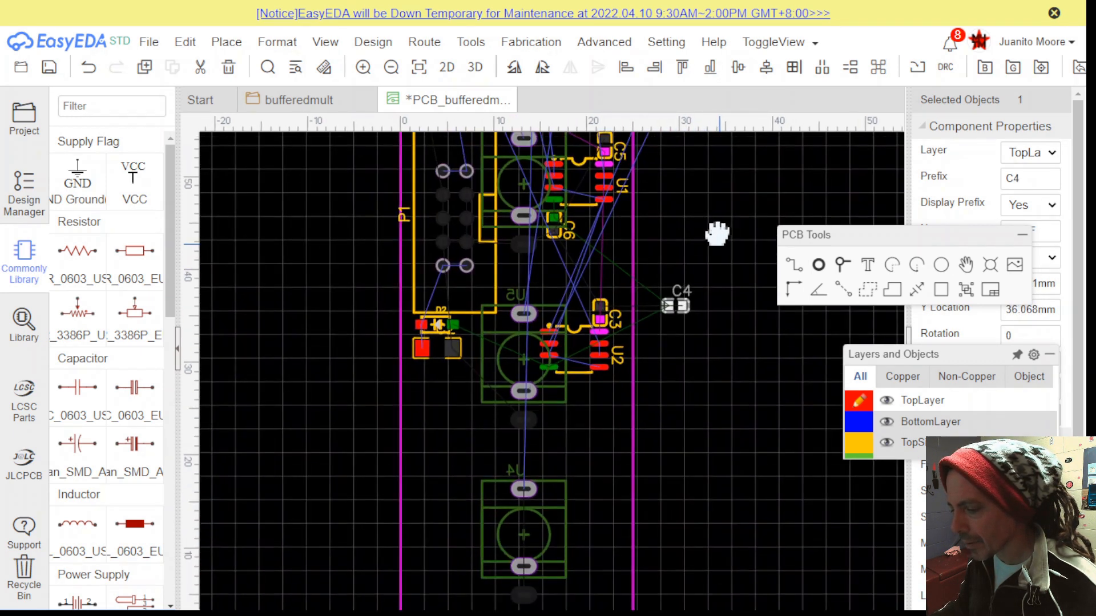
{"action": "scroll", "coordinate": [712, 262], "scroll_direction": "up", "scroll_amount": 2}
{"action": "left_click_drag", "start_coordinate": [675, 289], "coordinate": [500, 379]}
{"action": "scroll", "coordinate": [502, 402], "scroll_direction": "up", "scroll_amount": 3}
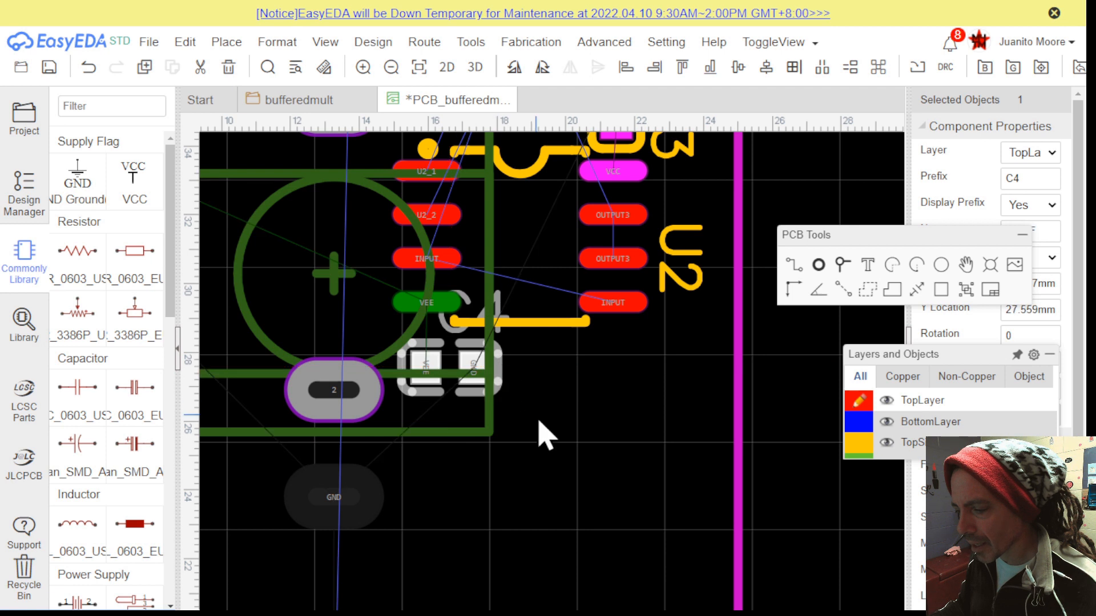
{"action": "left_click", "coordinate": [543, 410]}
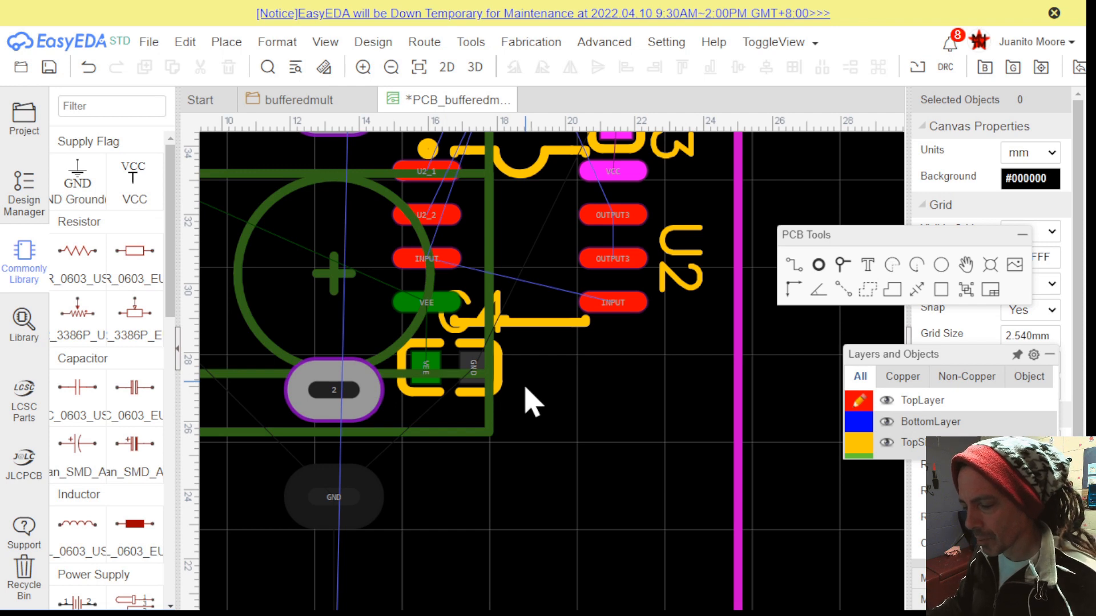
{"action": "left_click", "coordinate": [501, 371]}
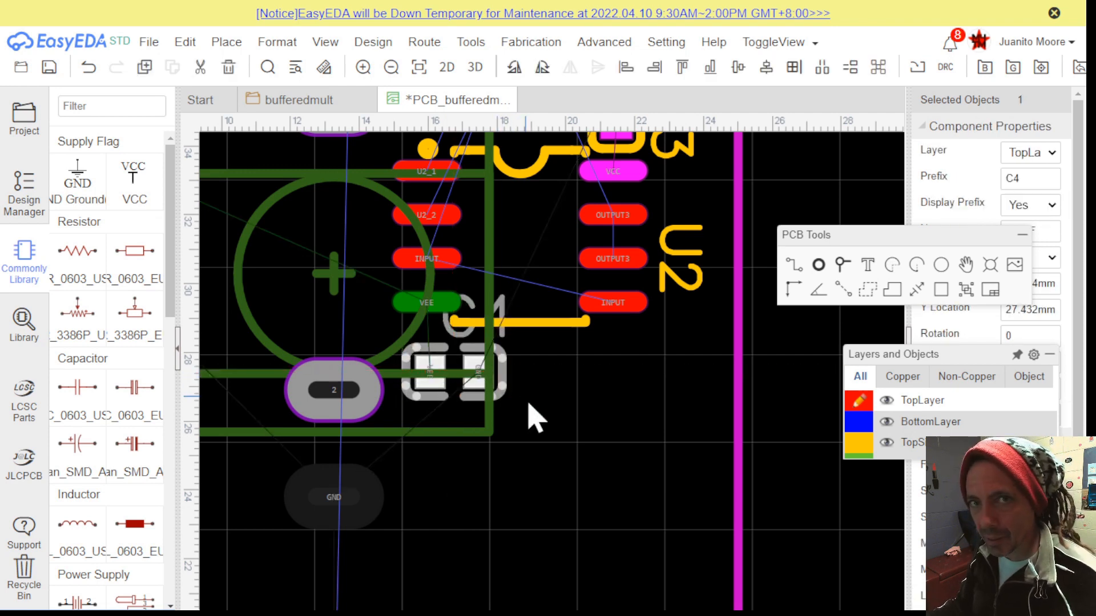
Move resistor R4 onto the upper half of the U6 footprint and shift its R4 label to the right
{"action": "scroll", "coordinate": [641, 436], "scroll_direction": "down", "scroll_amount": 3}
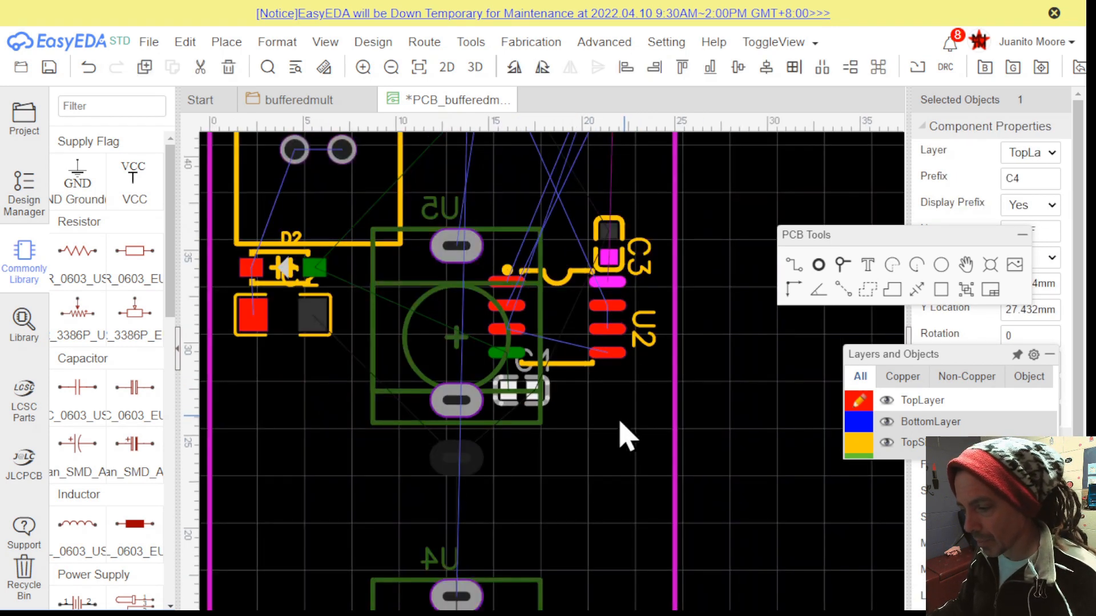
{"action": "right_click_drag", "start_coordinate": [594, 393], "coordinate": [587, 469]}
{"action": "scroll", "coordinate": [655, 359], "scroll_direction": "down", "scroll_amount": 2}
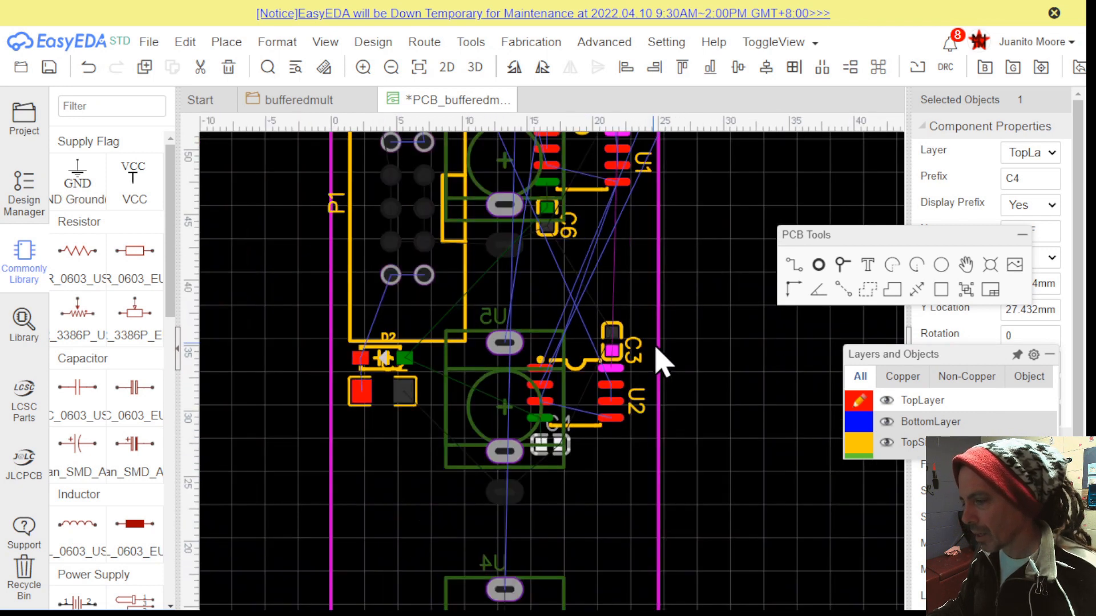
{"action": "scroll", "coordinate": [662, 363], "scroll_direction": "down", "scroll_amount": 3}
{"action": "right_click_drag", "start_coordinate": [702, 264], "coordinate": [584, 387]}
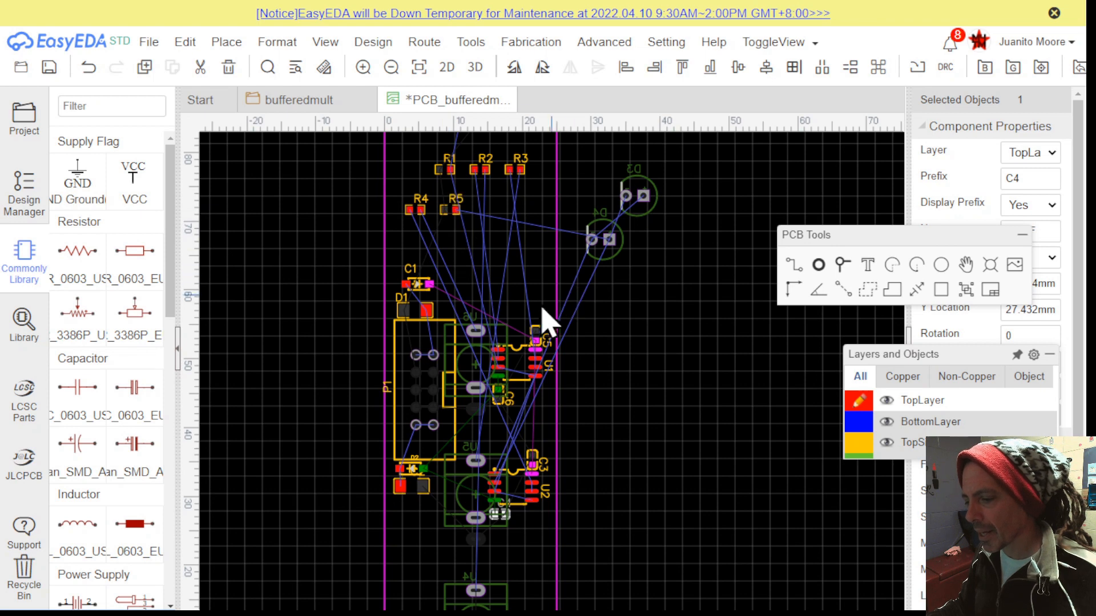
{"action": "scroll", "coordinate": [448, 237], "scroll_direction": "up", "scroll_amount": 3}
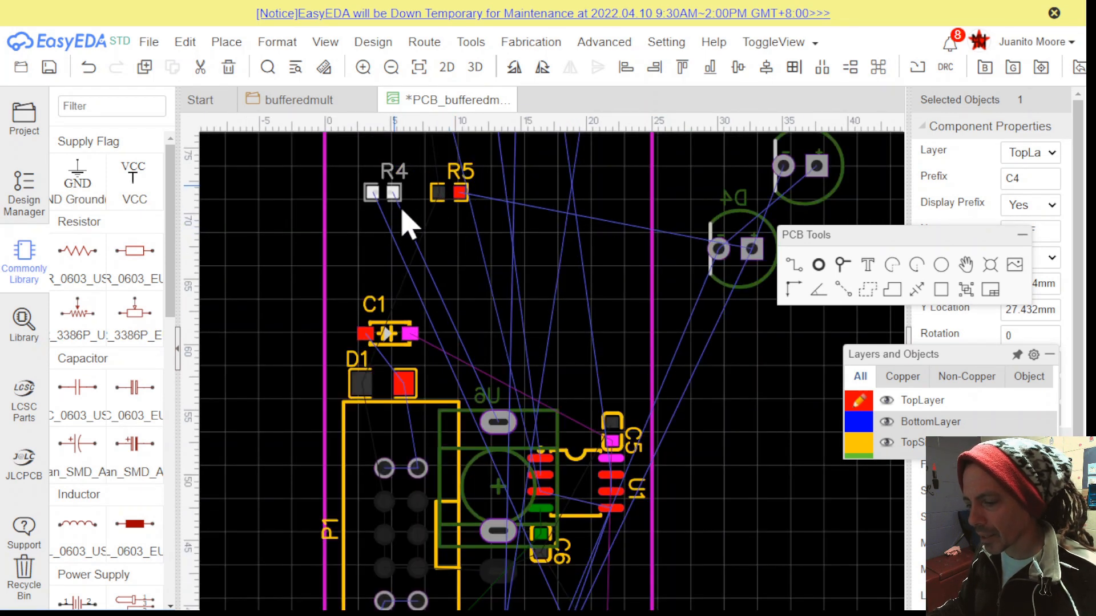
{"action": "left_click_drag", "start_coordinate": [403, 212], "coordinate": [501, 471]}
{"action": "scroll", "coordinate": [508, 494], "scroll_direction": "up", "scroll_amount": 3}
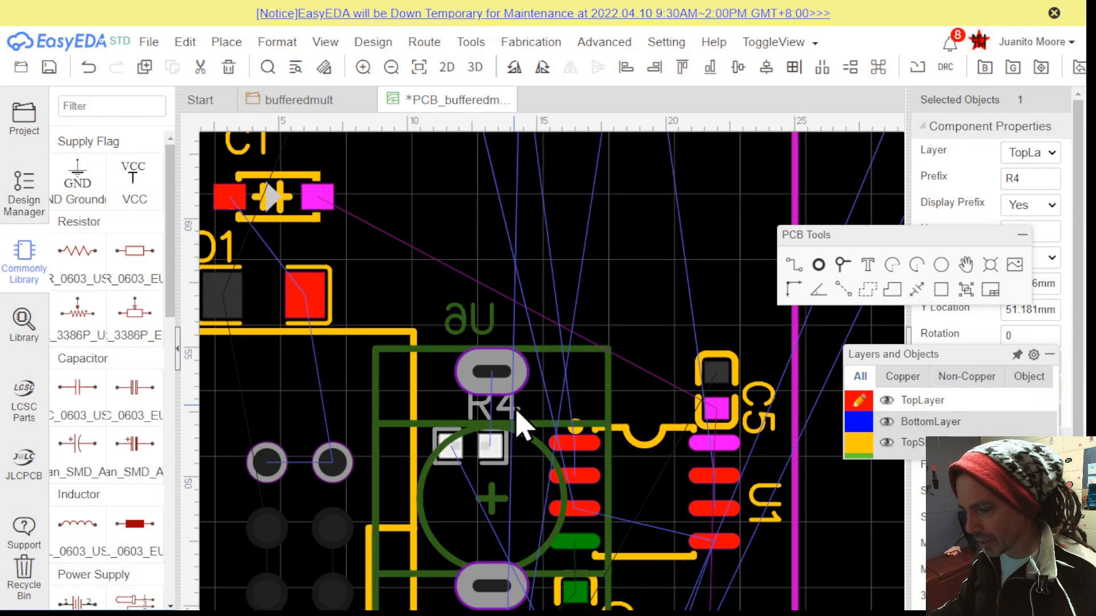
{"action": "left_click_drag", "start_coordinate": [516, 414], "coordinate": [558, 416]}
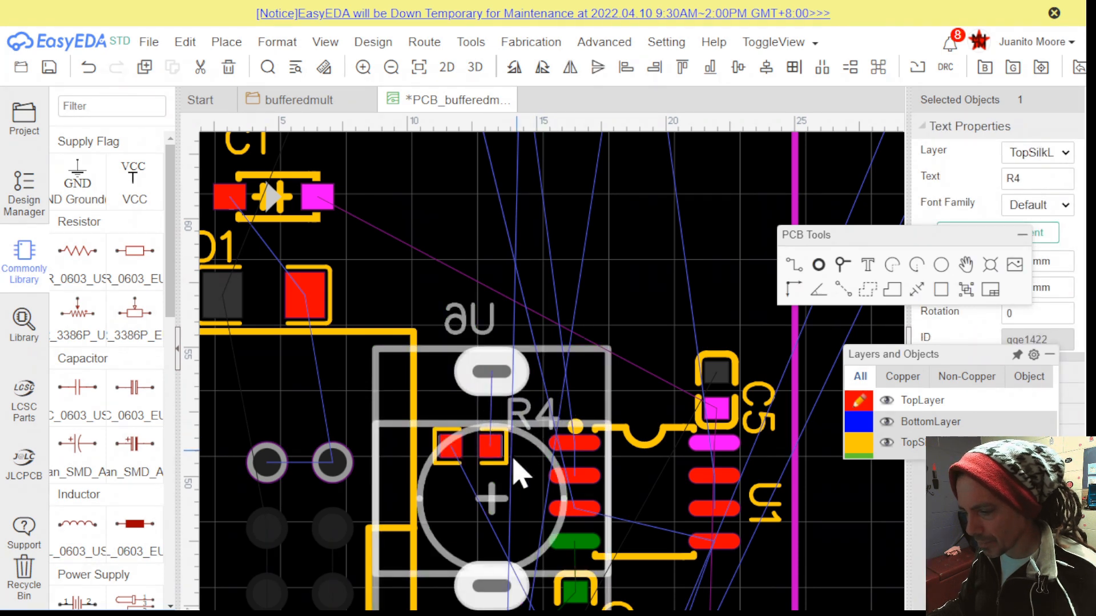
Move R4 to just above U6's upper pad and rotate it to 180°
{"action": "left_click_drag", "start_coordinate": [515, 469], "coordinate": [567, 326]}
{"action": "key", "text": "space"}
{"action": "key", "text": "space"}
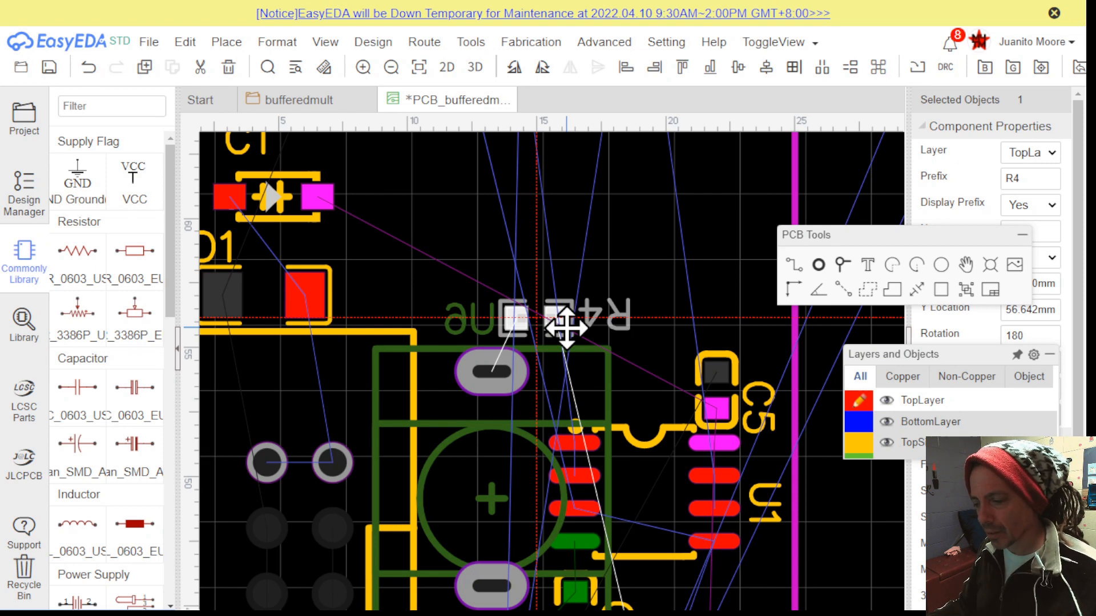
{"action": "left_click_drag", "start_coordinate": [566, 328], "coordinate": [568, 331]}
Move resistor R1 down to the empty area right of U2, outside the board outline
{"action": "scroll", "coordinate": [577, 349], "scroll_direction": "down", "scroll_amount": 3}
{"action": "scroll", "coordinate": [576, 344], "scroll_direction": "up", "scroll_amount": 1}
{"action": "right_click_drag", "start_coordinate": [573, 343], "coordinate": [563, 489]}
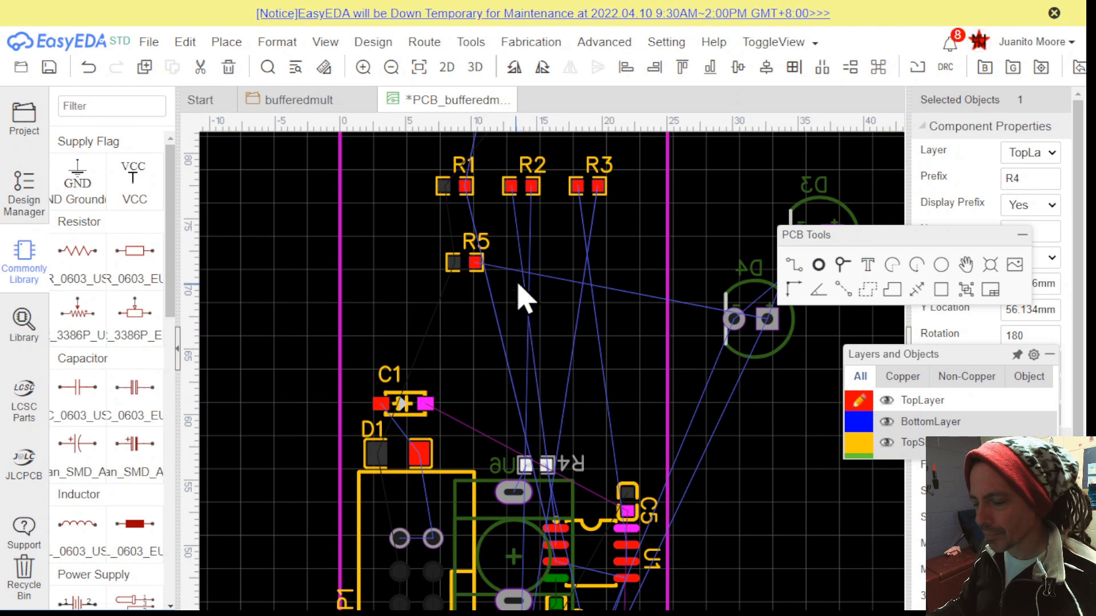
{"action": "left_click_drag", "start_coordinate": [490, 201], "coordinate": [489, 390]}
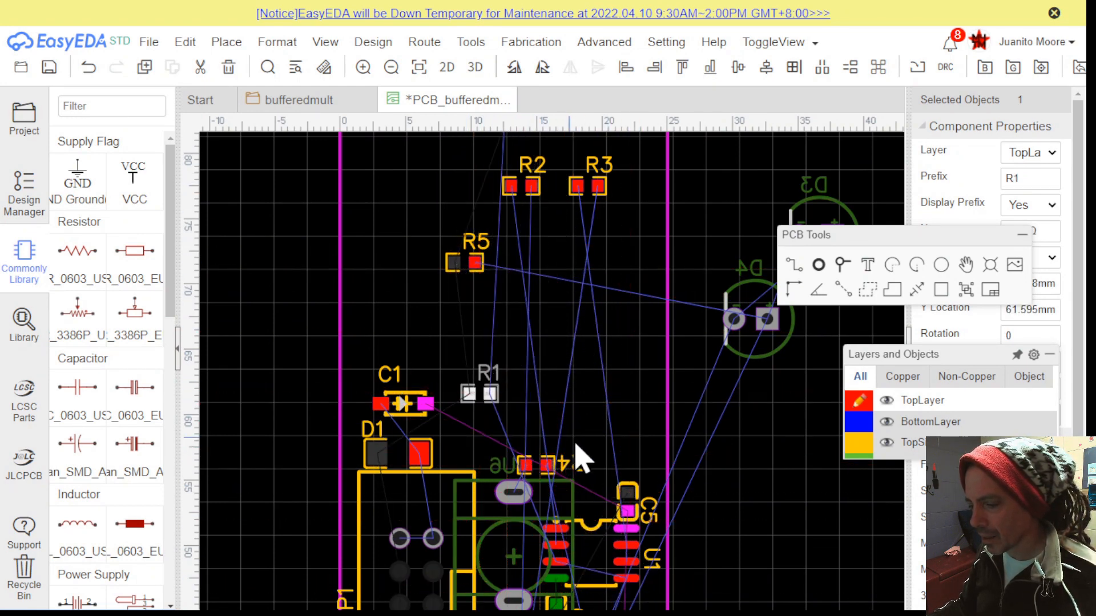
{"action": "right_click_drag", "start_coordinate": [560, 384], "coordinate": [536, 245]}
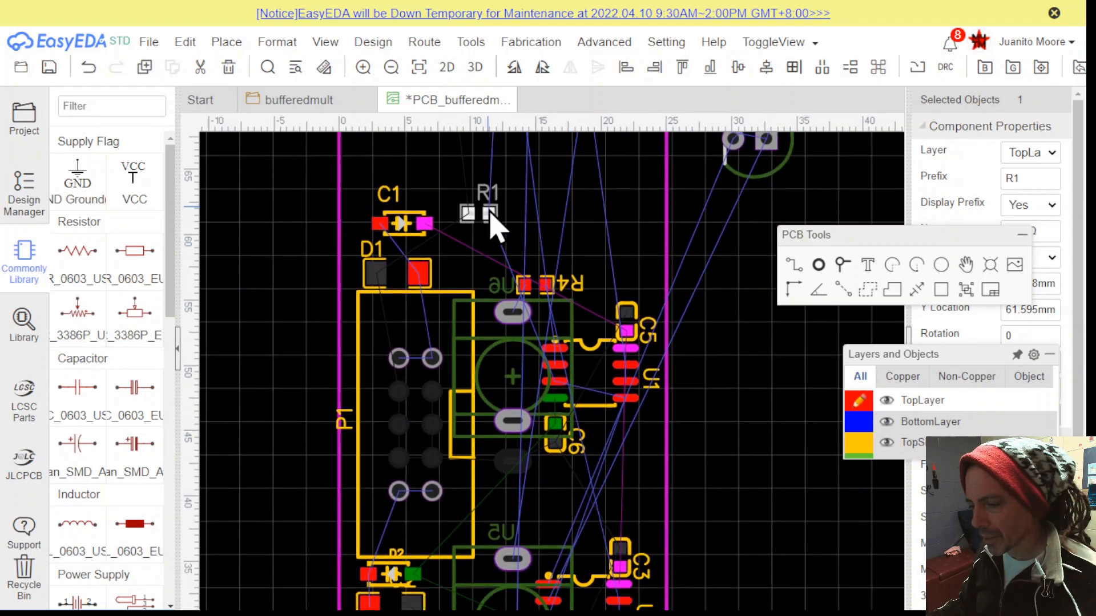
{"action": "left_click_drag", "start_coordinate": [494, 219], "coordinate": [590, 523]}
{"action": "scroll", "coordinate": [634, 525], "scroll_direction": "up", "scroll_amount": 2}
{"action": "right_click_drag", "start_coordinate": [639, 474], "coordinate": [662, 243]}
{"action": "left_click_drag", "start_coordinate": [609, 273], "coordinate": [790, 355]}
{"action": "left_click", "coordinate": [755, 456]}
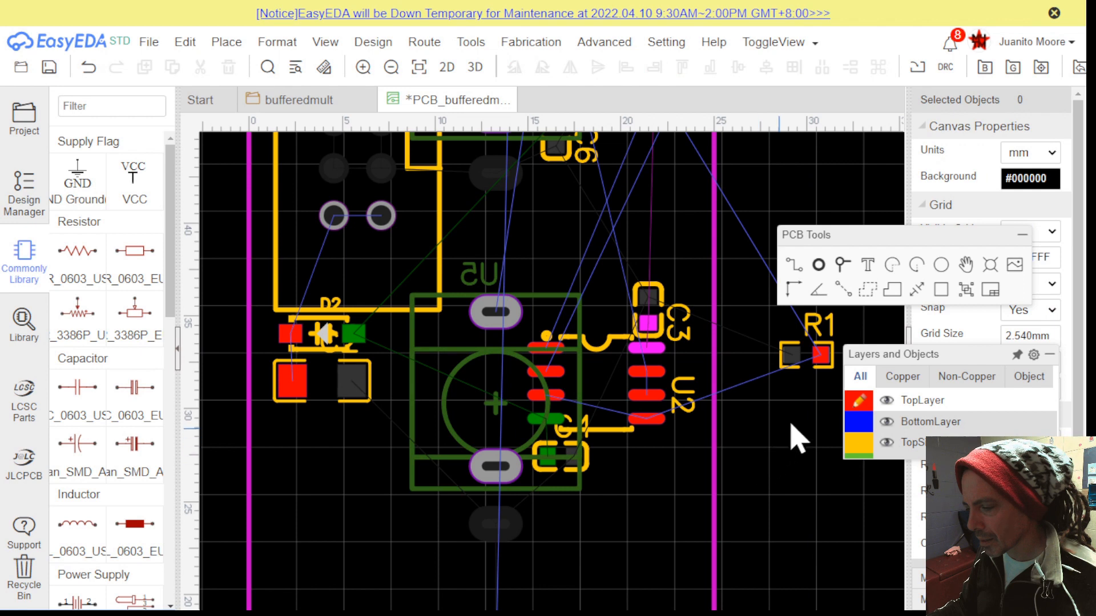
Move resistor R1 up beside the upper pad of U3 near the top of the board
{"action": "left_click_drag", "start_coordinate": [820, 355], "coordinate": [694, 166]}
{"action": "scroll", "coordinate": [799, 504], "scroll_direction": "down", "scroll_amount": 3}
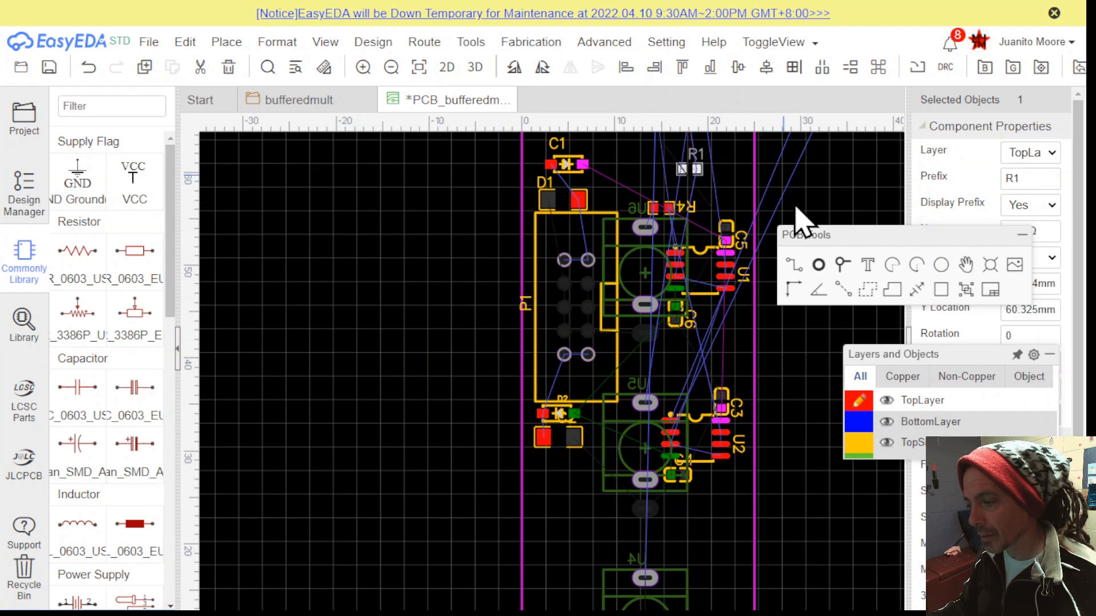
{"action": "right_click_drag", "start_coordinate": [771, 207], "coordinate": [731, 519]}
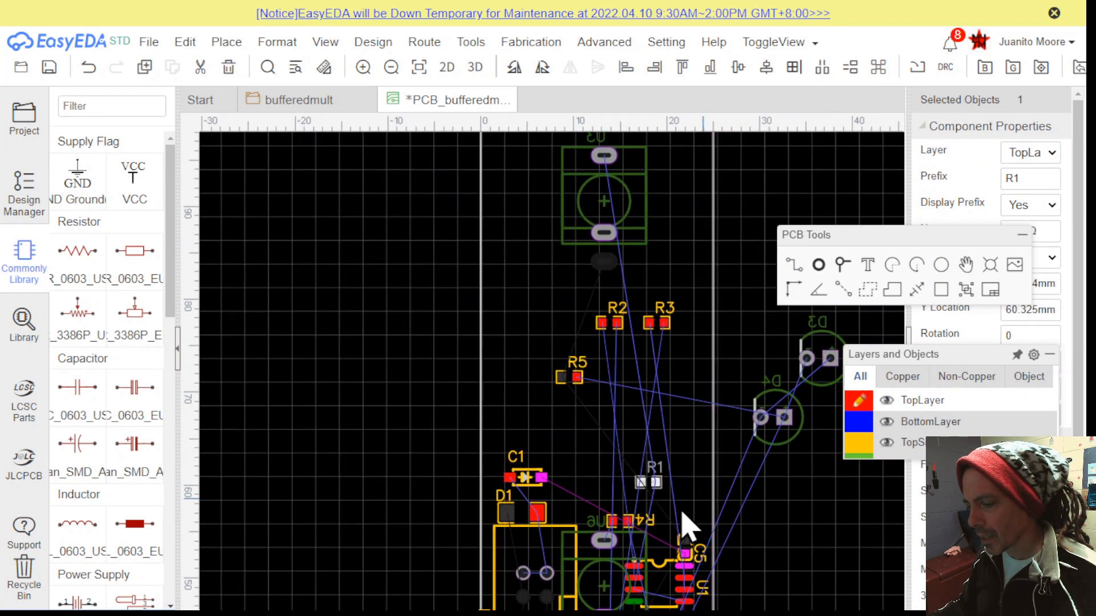
{"action": "left_click_drag", "start_coordinate": [650, 481], "coordinate": [557, 160]}
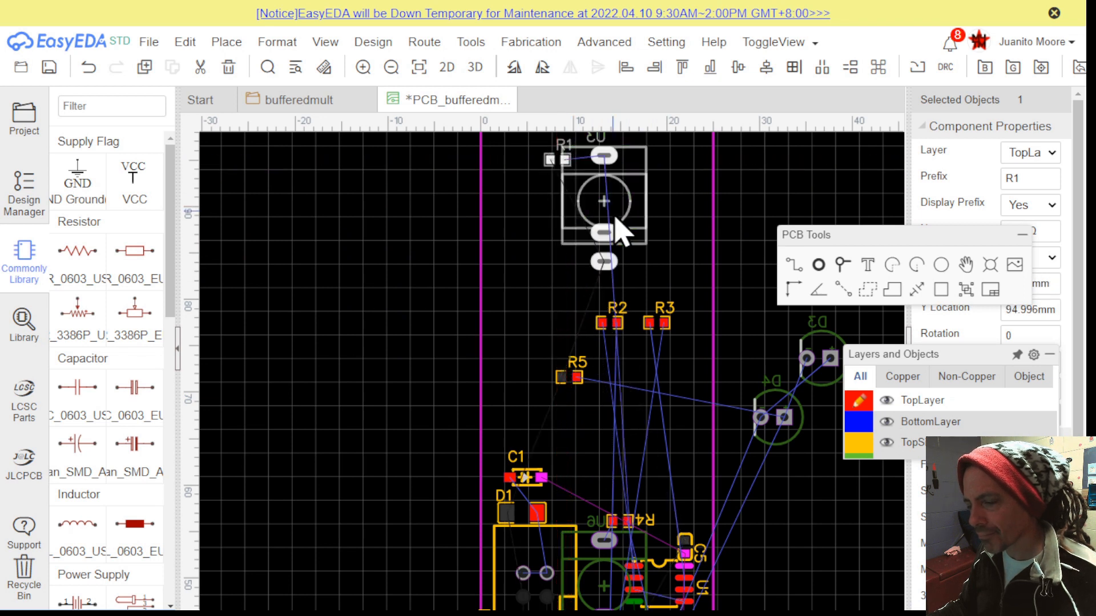
Cross-probe resistor R1 in the schematic to check its connection to jack U3, and return to the PCB
{"action": "left_click", "coordinate": [526, 179]}
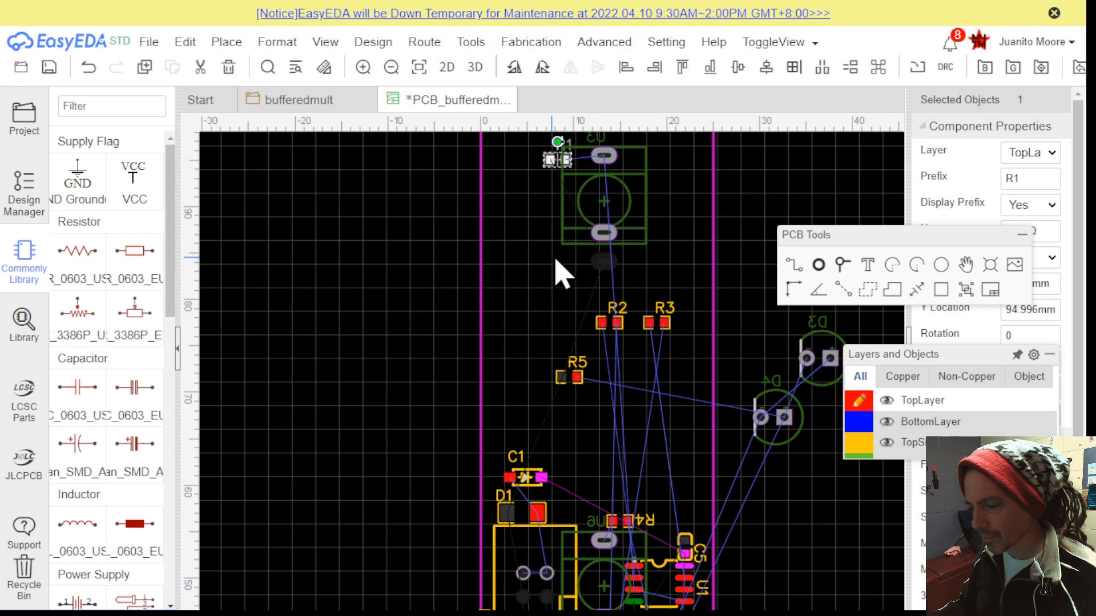
{"action": "key", "text": "shift+x"}
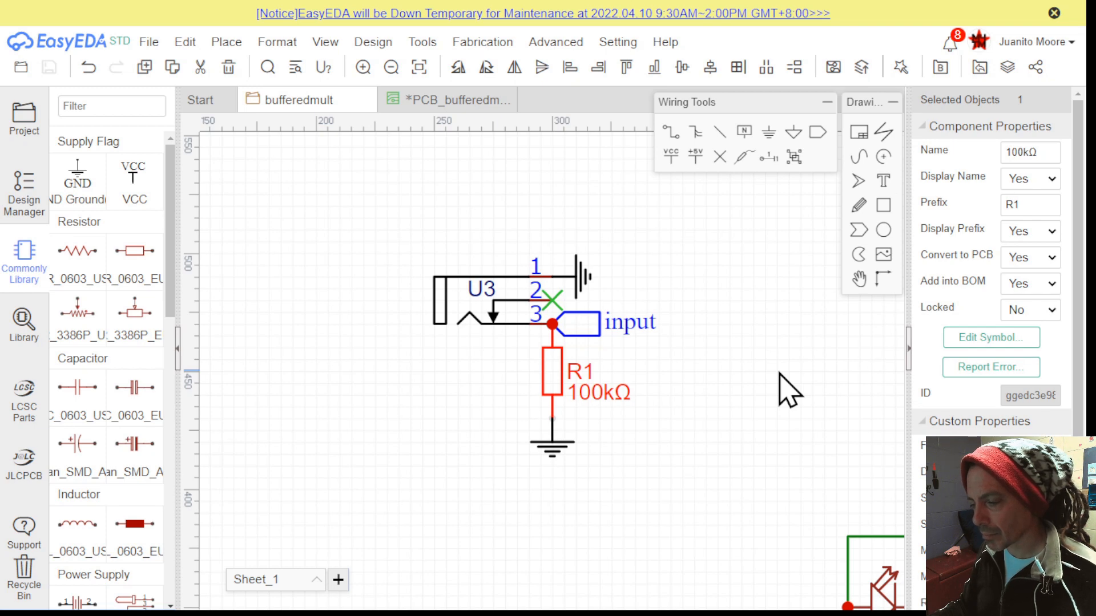
{"action": "key", "text": "shift+x"}
Move resistor R3 down to just above the upper pad of the U5 footprint
{"action": "scroll", "coordinate": [787, 386], "scroll_direction": "down", "scroll_amount": 3}
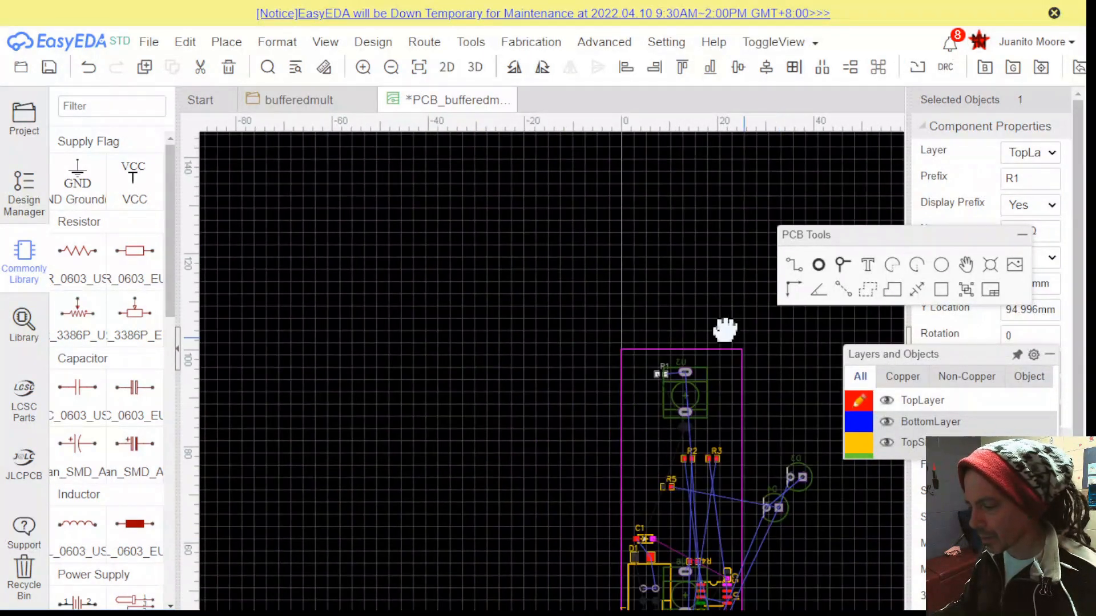
{"action": "right_click_drag", "start_coordinate": [725, 329], "coordinate": [632, 189]}
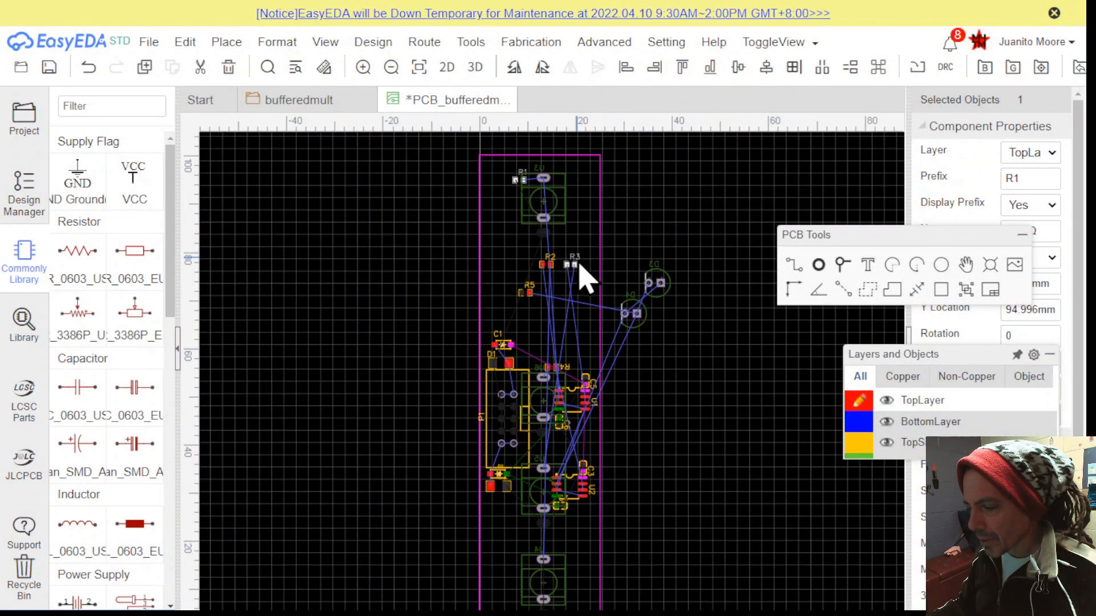
{"action": "left_click_drag", "start_coordinate": [577, 266], "coordinate": [701, 411]}
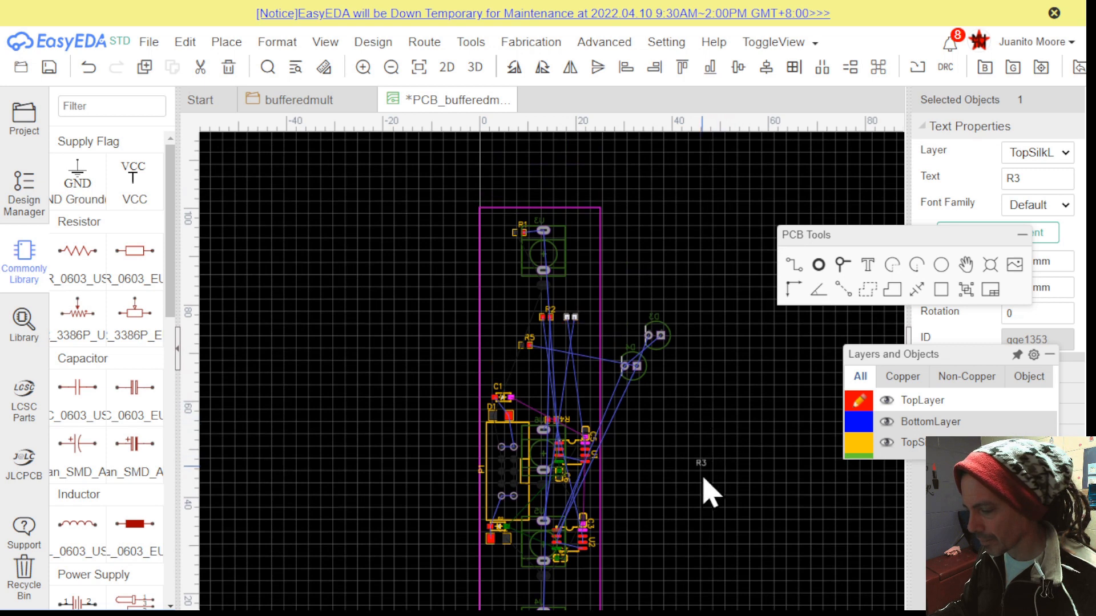
{"action": "scroll", "coordinate": [709, 489], "scroll_direction": "up", "scroll_amount": 5}
{"action": "scroll", "coordinate": [711, 485], "scroll_direction": "down", "scroll_amount": 4}
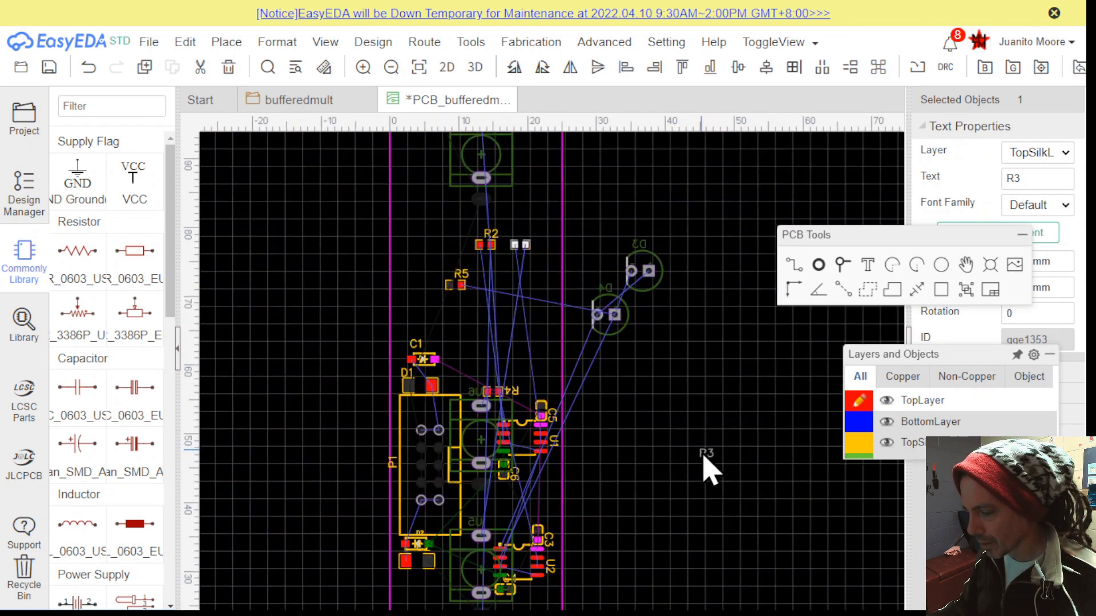
{"action": "mouse_move", "coordinate": [703, 455]}
{"action": "left_mouse_down"}
{"action": "mouse_move", "coordinate": [683, 448]}
{"action": "mouse_move", "coordinate": [517, 230]}
{"action": "mouse_move", "coordinate": [658, 472]}
{"action": "mouse_move", "coordinate": [552, 525]}
{"action": "mouse_move", "coordinate": [493, 520]}
{"action": "left_mouse_up"}
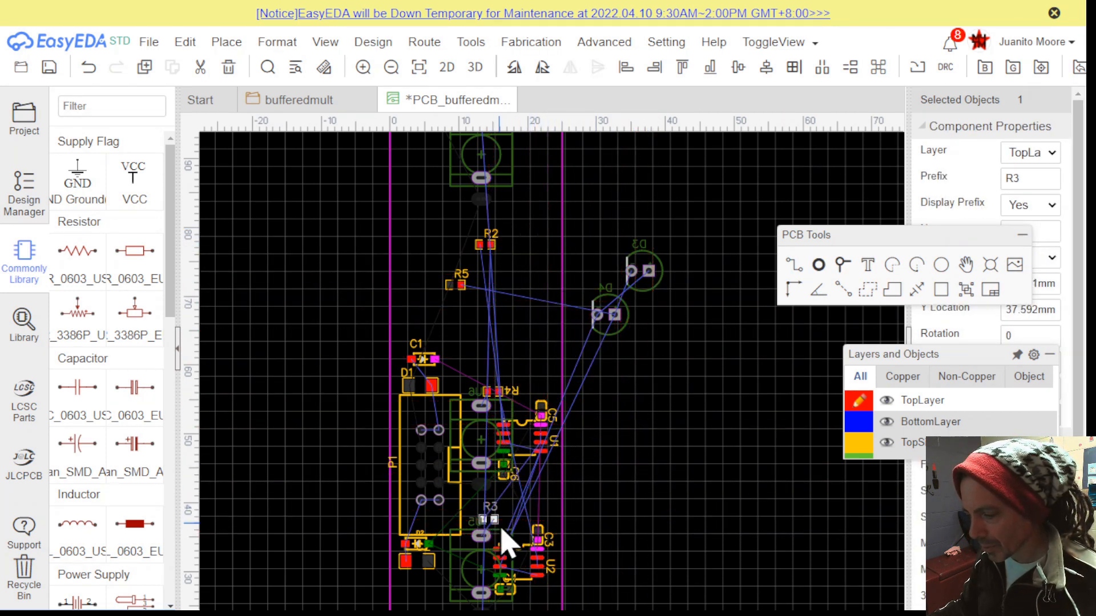
Rotate R3 to 180°, shift it slightly right of the U5 label, and place its R3 label above the resistor
{"action": "scroll", "coordinate": [502, 540], "scroll_direction": "up", "scroll_amount": 5}
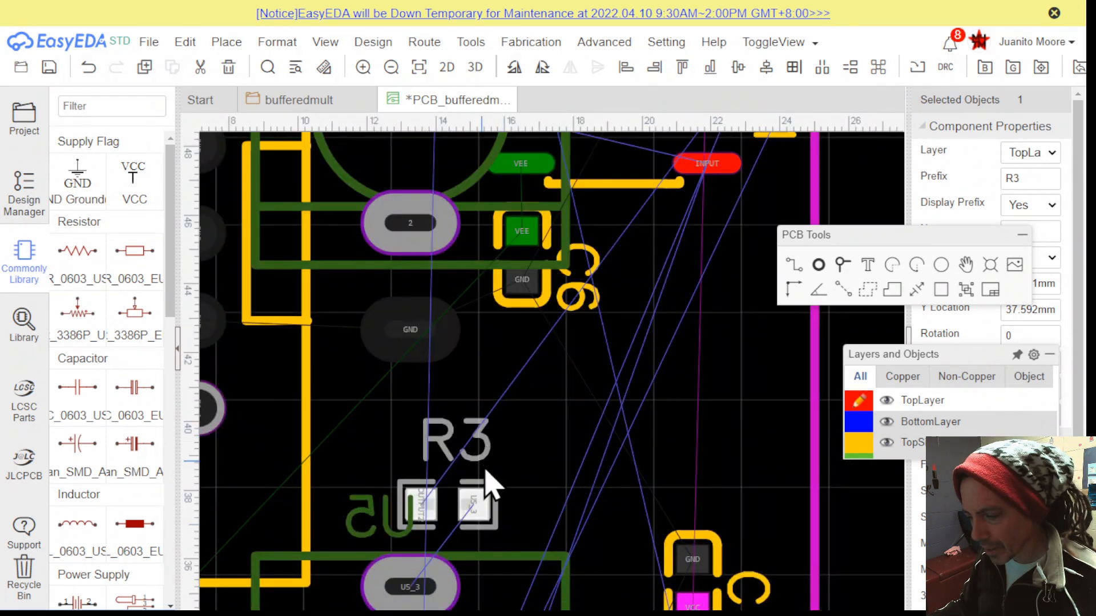
{"action": "key", "text": "space"}
{"action": "key", "text": "space"}
{"action": "left_click_drag", "start_coordinate": [497, 524], "coordinate": [546, 501]}
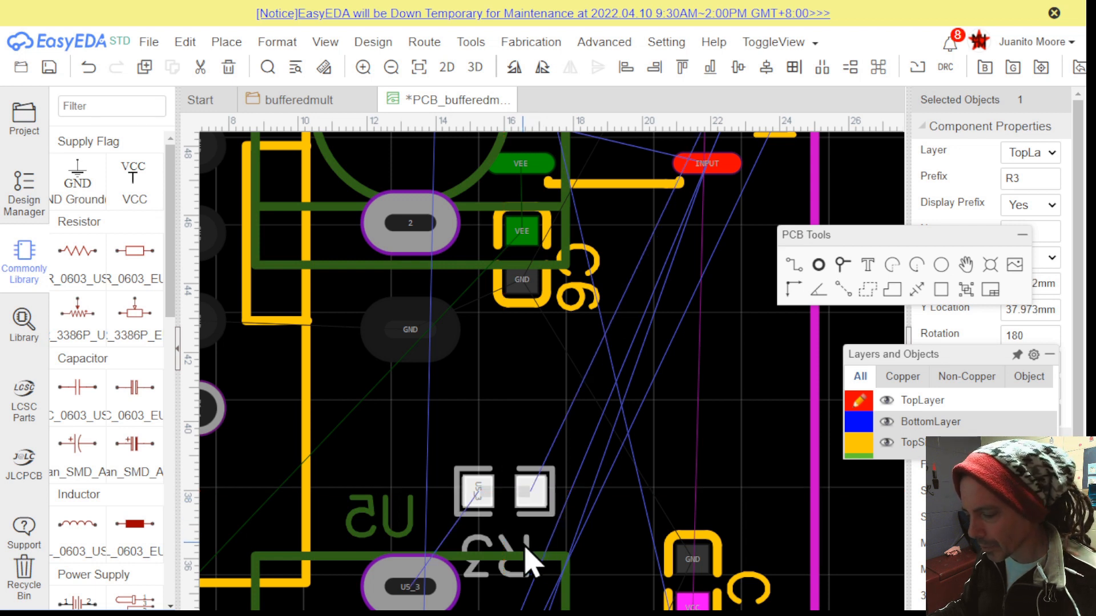
{"action": "left_click_drag", "start_coordinate": [543, 558], "coordinate": [492, 429]}
{"action": "scroll", "coordinate": [677, 456], "scroll_direction": "down", "scroll_amount": 4}
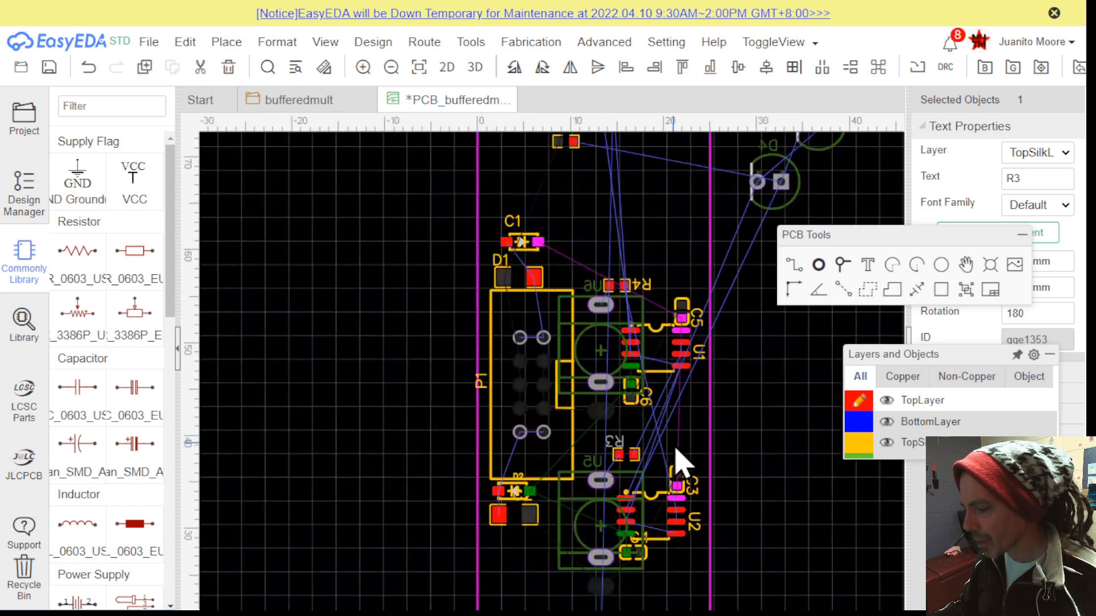
Move resistor R2 down to just above the upper pad of U4 and rotate it by 180°
{"action": "scroll", "coordinate": [594, 325], "scroll_direction": "down", "scroll_amount": 4}
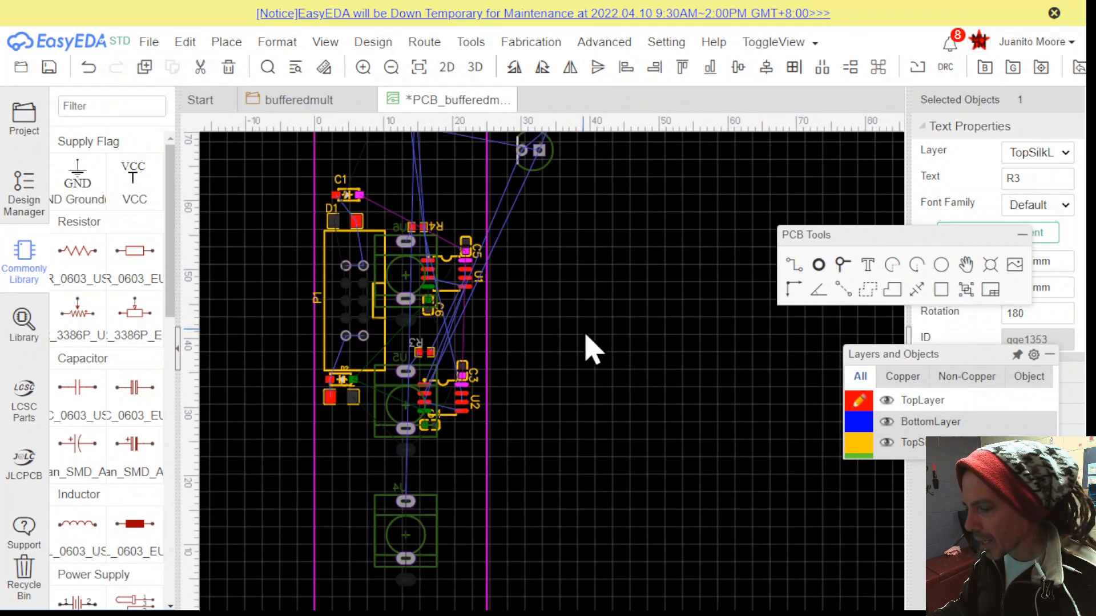
{"action": "right_click_drag", "start_coordinate": [596, 360], "coordinate": [601, 377]}
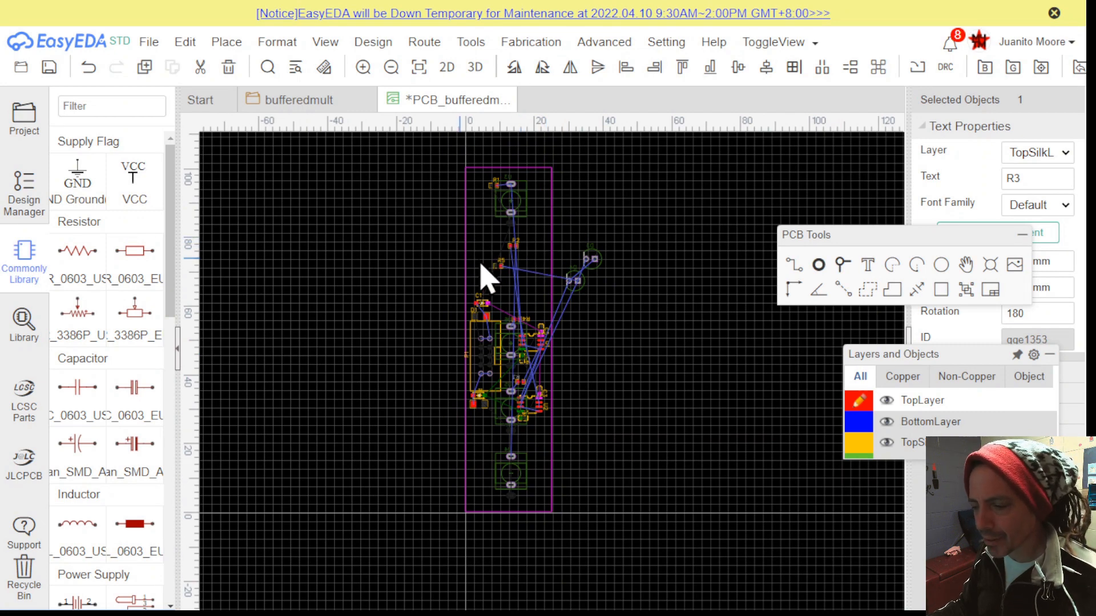
{"action": "scroll", "coordinate": [510, 264], "scroll_direction": "up", "scroll_amount": 4}
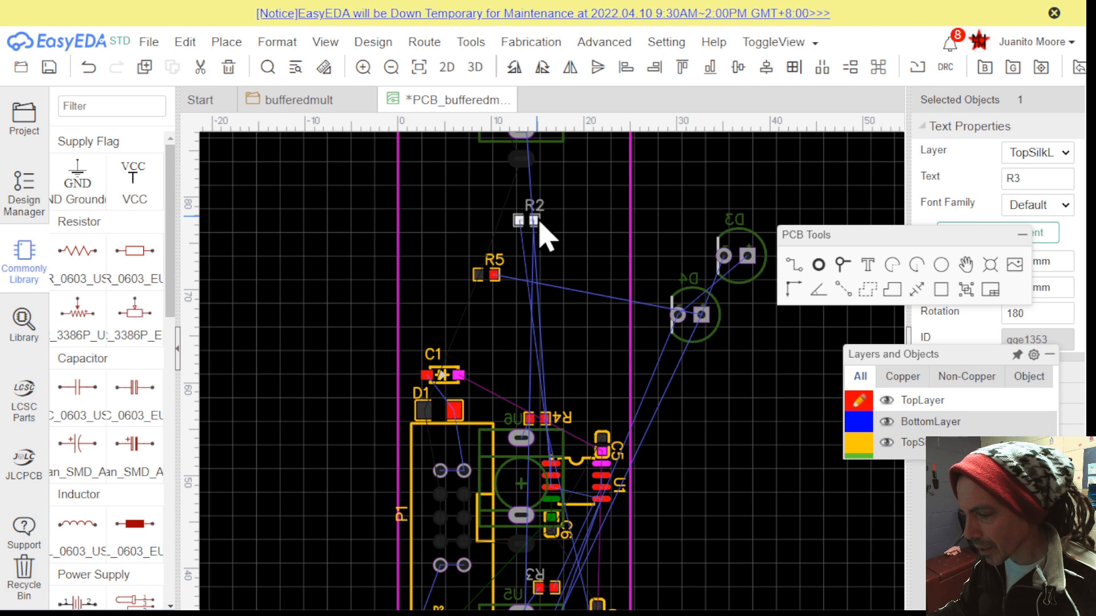
{"action": "left_click_drag", "start_coordinate": [540, 228], "coordinate": [704, 549]}
{"action": "right_click_drag", "start_coordinate": [754, 496], "coordinate": [682, 205]}
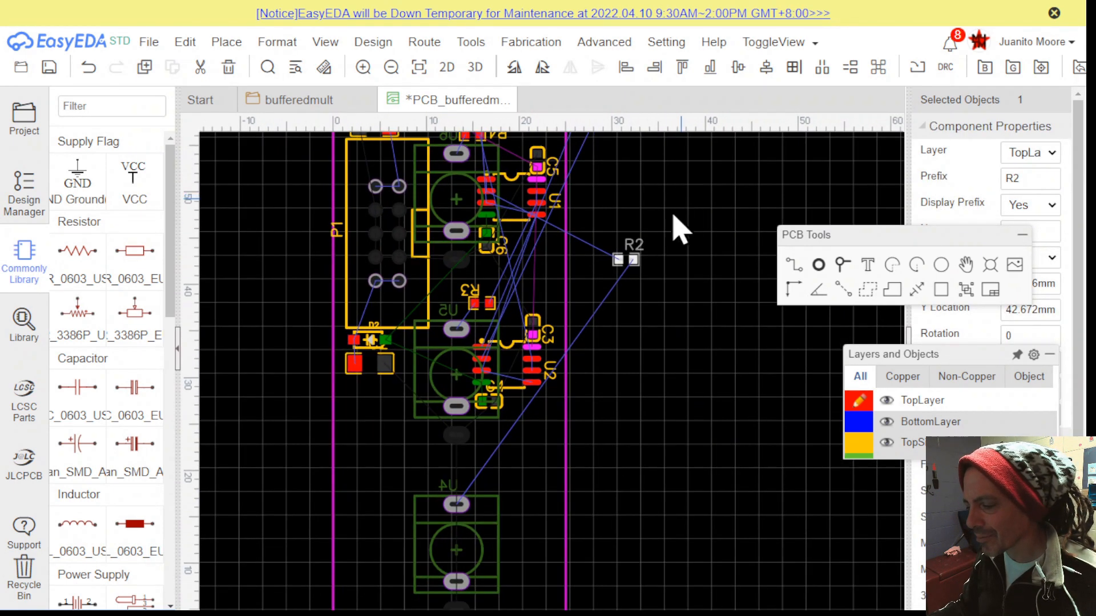
{"action": "right_click_drag", "start_coordinate": [679, 311], "coordinate": [685, 274]}
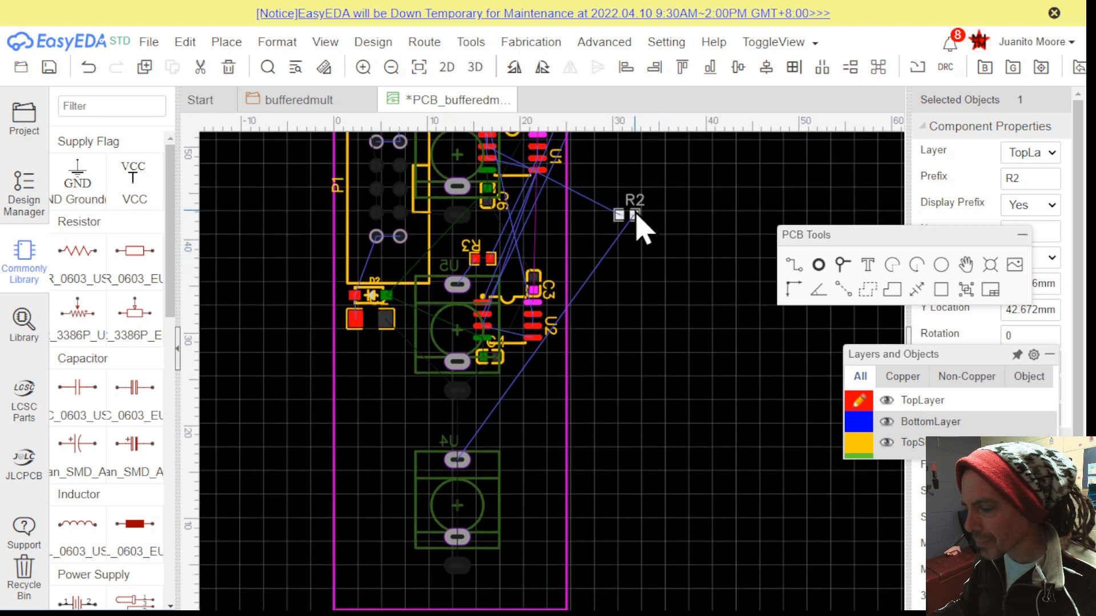
{"action": "left_click_drag", "start_coordinate": [634, 217], "coordinate": [465, 408]}
{"action": "scroll", "coordinate": [474, 444], "scroll_direction": "up", "scroll_amount": 4}
{"action": "key", "text": "space"}
{"action": "key", "text": "space"}
Rotate the R2 label to 0° and place it immediately to the right of the resistor
{"action": "left_click_drag", "start_coordinate": [500, 453], "coordinate": [572, 448]}
{"action": "key", "text": "space"}
{"action": "key", "text": "space"}
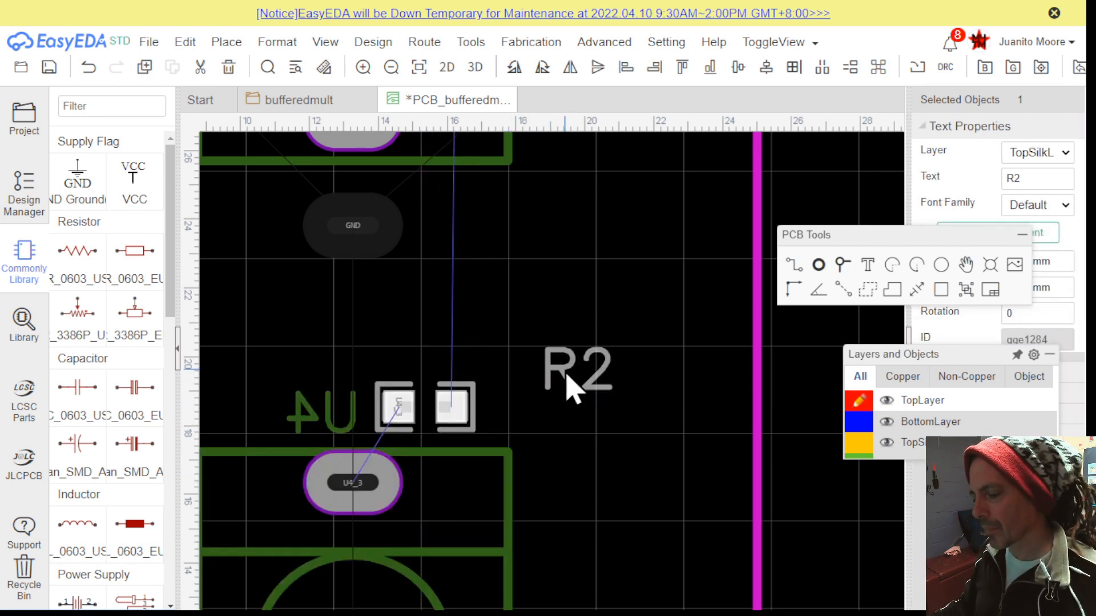
{"action": "left_click_drag", "start_coordinate": [568, 388], "coordinate": [502, 403]}
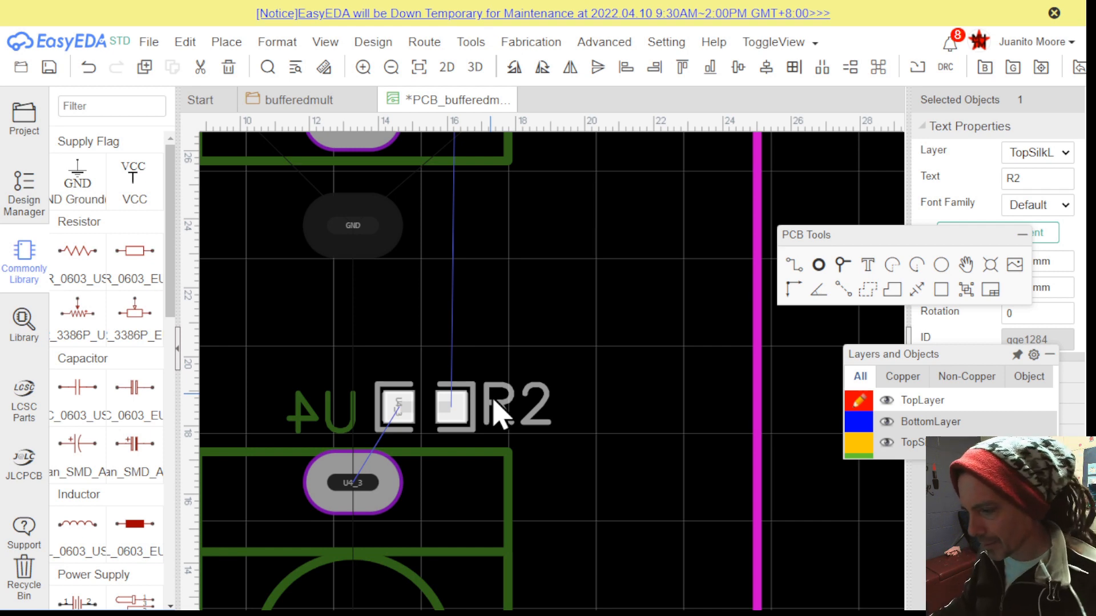
Move diode D1 from above capacitor C1 to its right, just above and left of U6
{"action": "scroll", "coordinate": [739, 346], "scroll_direction": "down", "scroll_amount": 5}
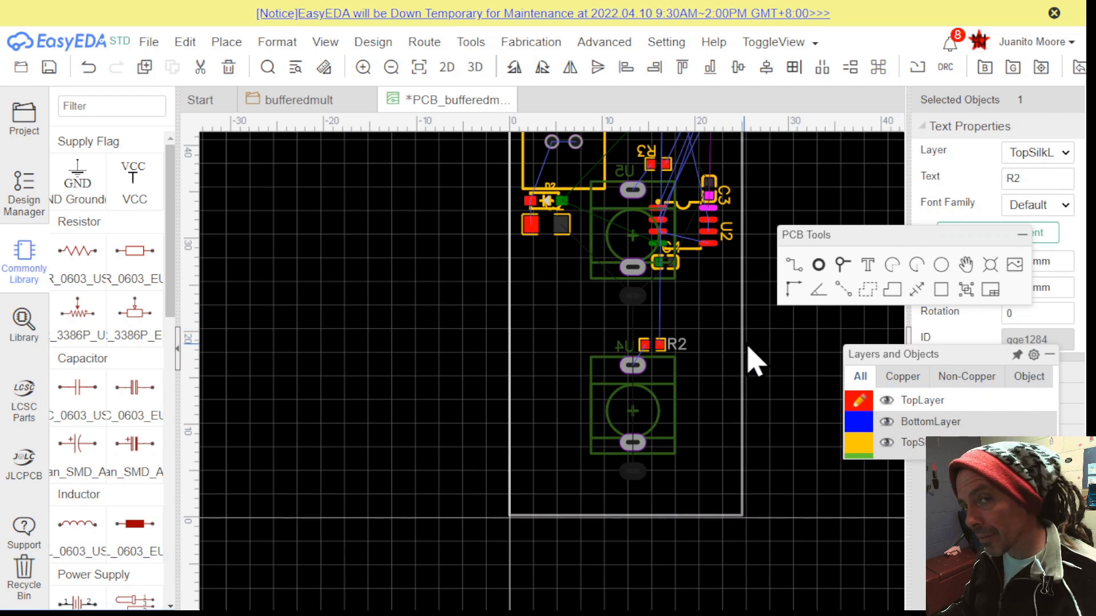
{"action": "right_click_drag", "start_coordinate": [765, 392], "coordinate": [668, 503]}
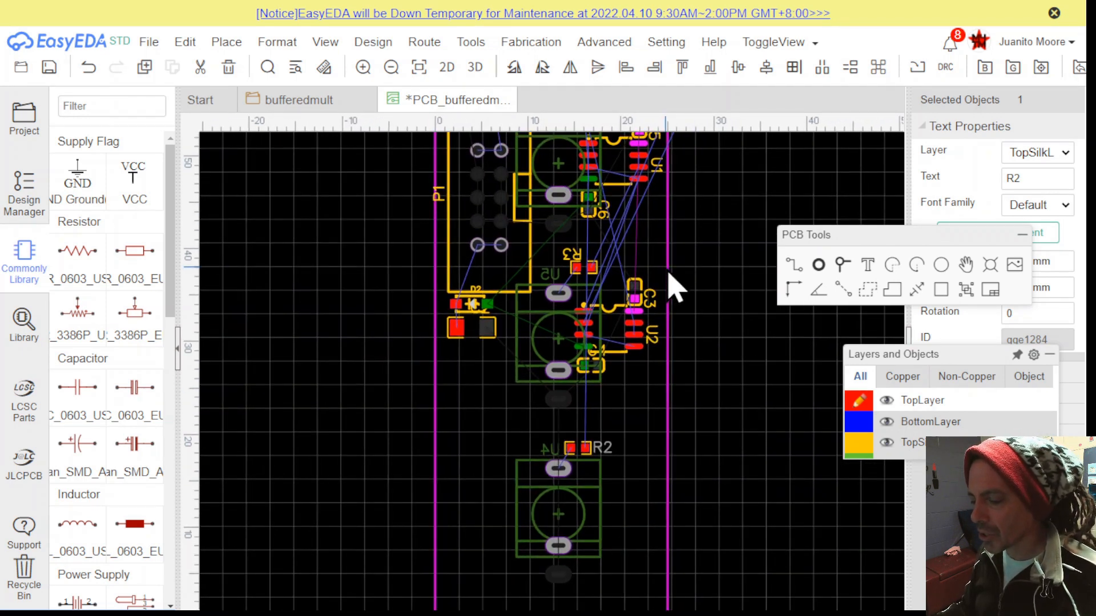
{"action": "right_click_drag", "start_coordinate": [680, 276], "coordinate": [665, 287]}
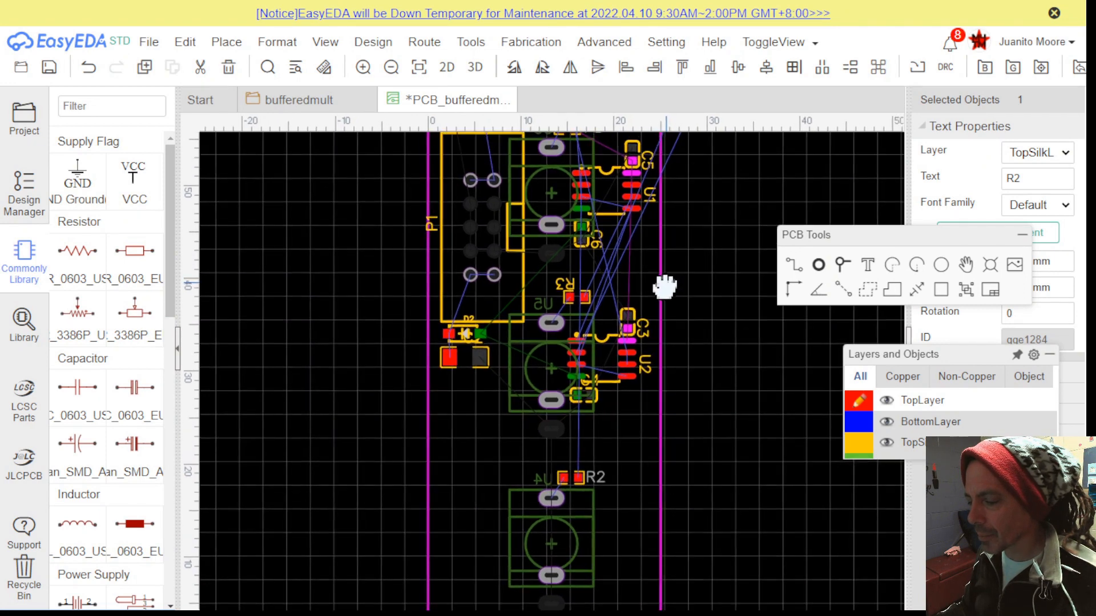
{"action": "scroll", "coordinate": [665, 287], "scroll_direction": "down", "scroll_amount": 2}
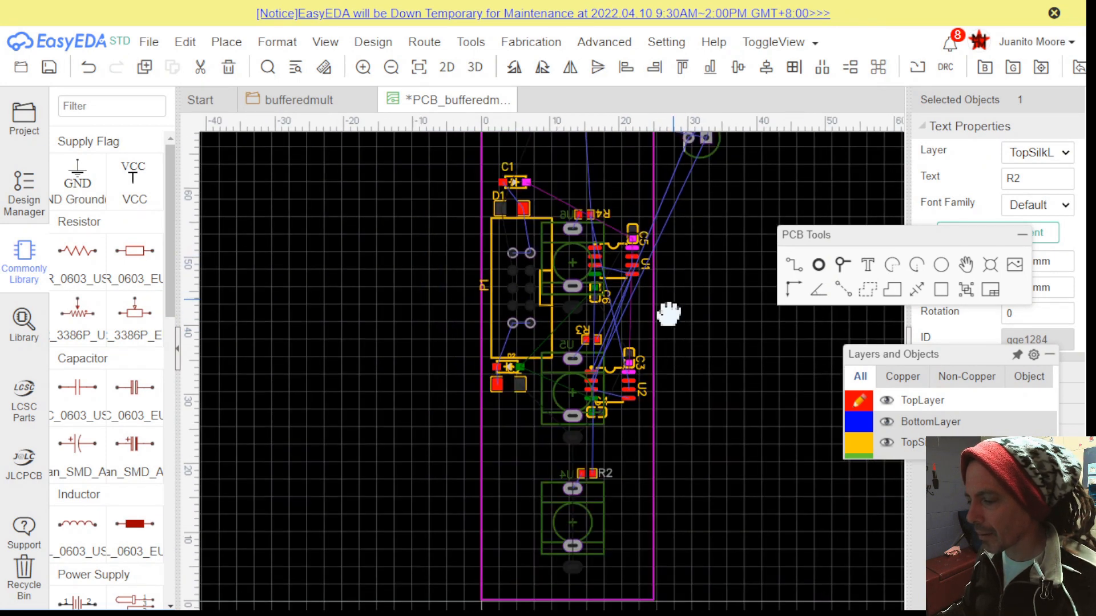
{"action": "scroll", "coordinate": [656, 367], "scroll_direction": "up", "scroll_amount": 2}
{"action": "scroll", "coordinate": [480, 337], "scroll_direction": "up", "scroll_amount": 2}
{"action": "scroll", "coordinate": [506, 318], "scroll_direction": "up", "scroll_amount": 2}
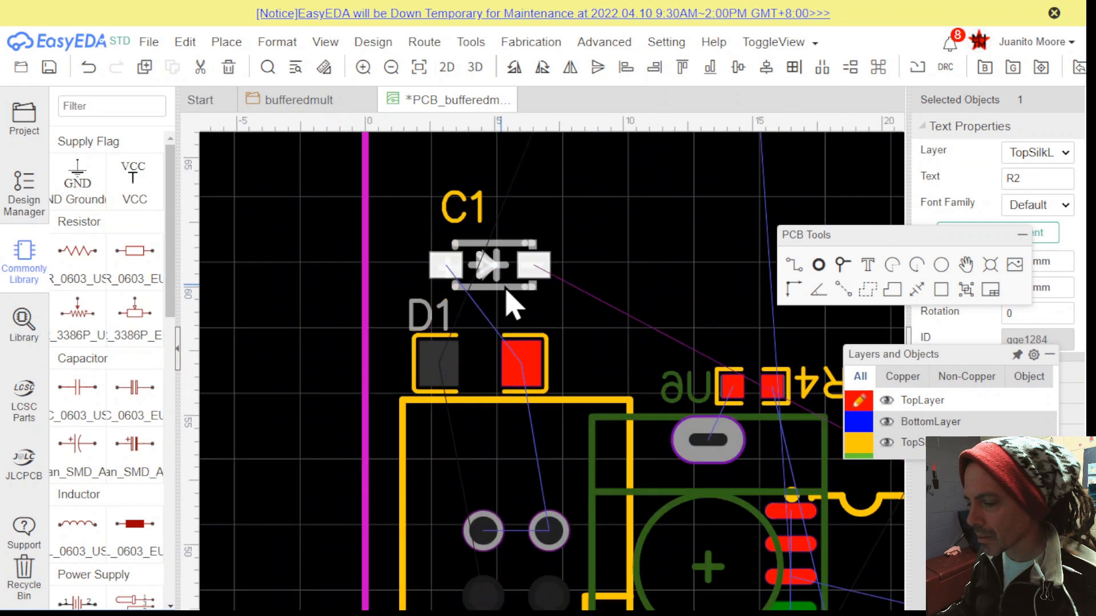
{"action": "left_click_drag", "start_coordinate": [524, 293], "coordinate": [637, 356]}
{"action": "left_click", "coordinate": [579, 289]}
Place the C1 label directly above its capacitor's dark pad at the upper end of P1
{"action": "scroll", "coordinate": [616, 447], "scroll_direction": "down", "scroll_amount": 2}
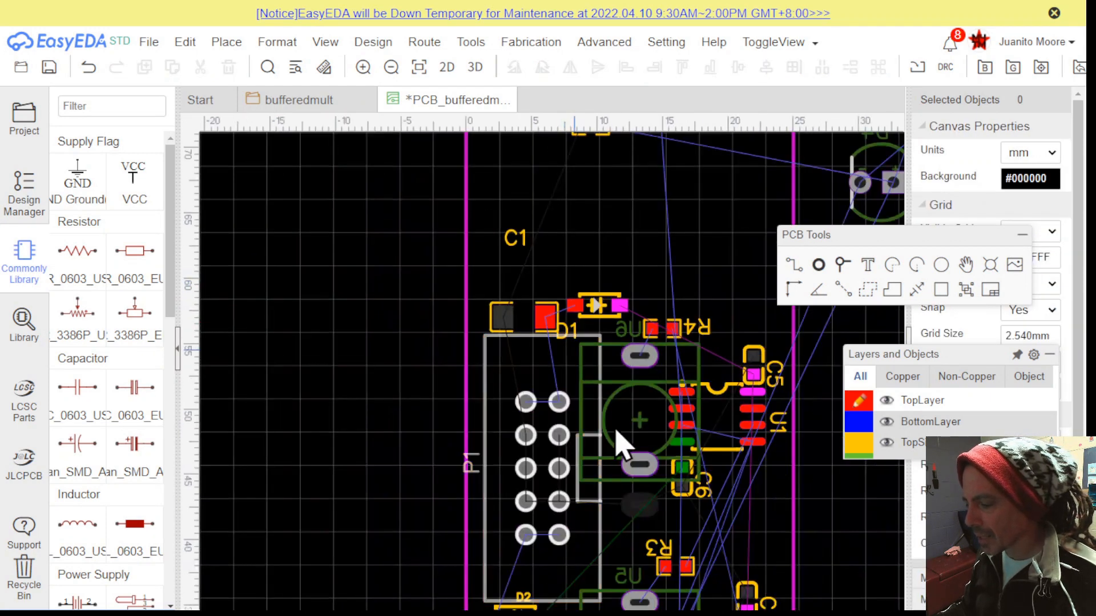
{"action": "scroll", "coordinate": [673, 360], "scroll_direction": "up", "scroll_amount": 2}
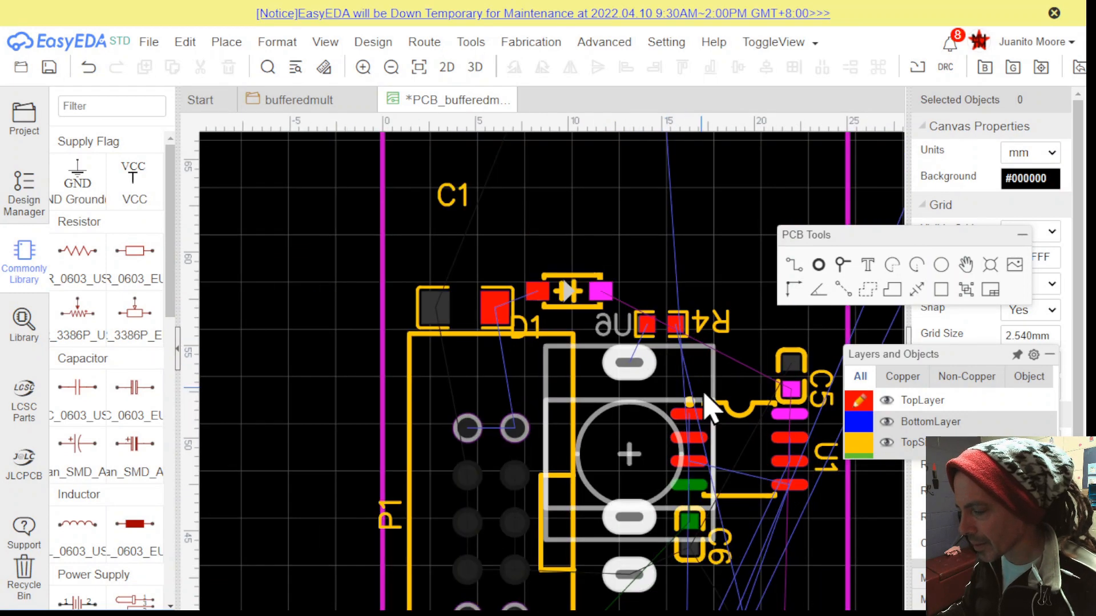
{"action": "scroll", "coordinate": [703, 374], "scroll_direction": "down", "scroll_amount": 2}
{"action": "right_click_drag", "start_coordinate": [702, 375], "coordinate": [556, 447]}
{"action": "scroll", "coordinate": [545, 393], "scroll_direction": "up", "scroll_amount": 2}
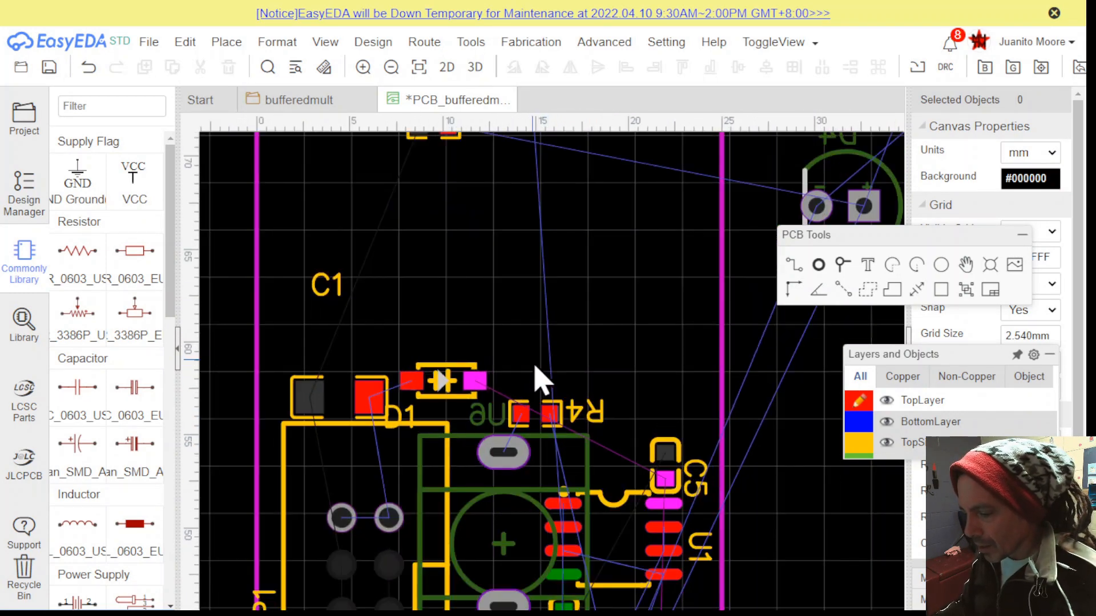
{"action": "right_click_drag", "start_coordinate": [525, 281], "coordinate": [533, 140]}
{"action": "right_click_drag", "start_coordinate": [460, 430], "coordinate": [398, 604]}
{"action": "right_click_drag", "start_coordinate": [692, 276], "coordinate": [686, 308]}
{"action": "left_click_drag", "start_coordinate": [265, 385], "coordinate": [249, 402]}
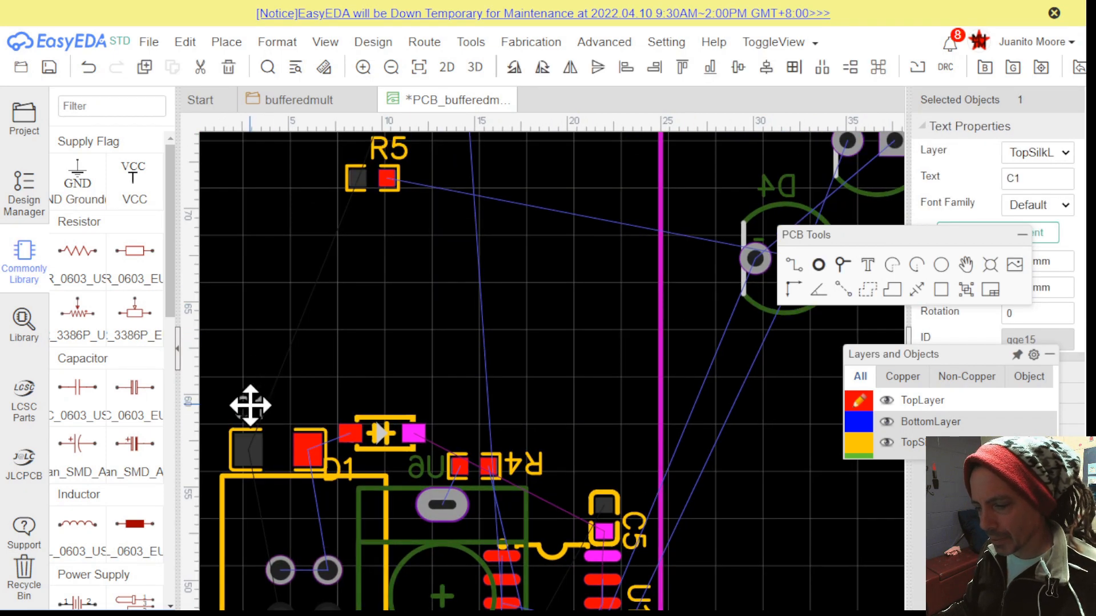
Place LEDs D4 and D3 side by side on the board between R5 and diode D1, and align their vertical centres
{"action": "left_click_drag", "start_coordinate": [749, 261], "coordinate": [342, 308]}
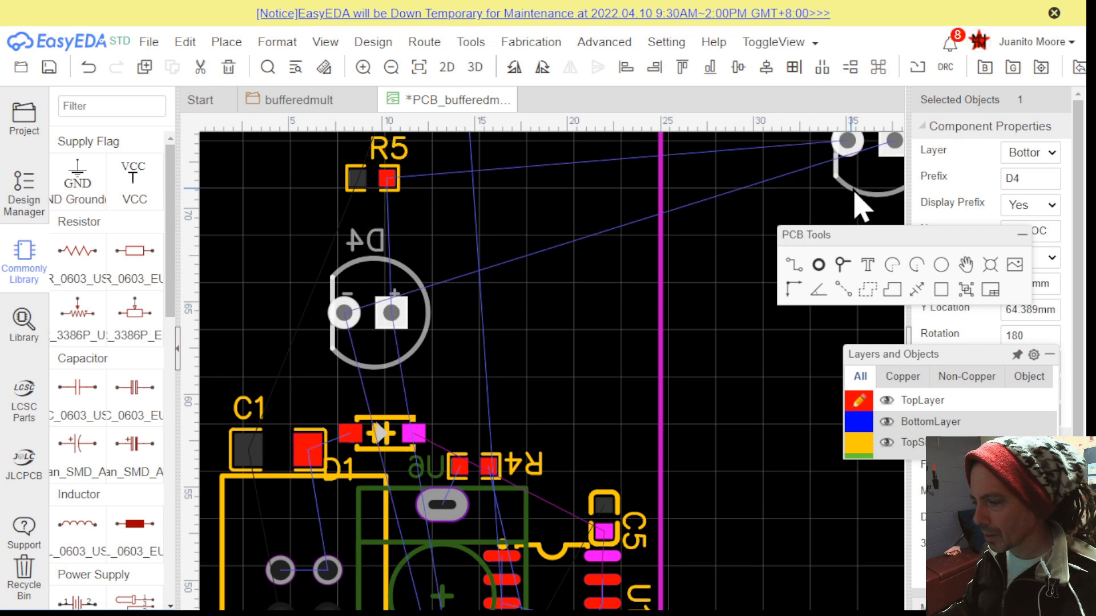
{"action": "left_click_drag", "start_coordinate": [849, 184], "coordinate": [500, 365]}
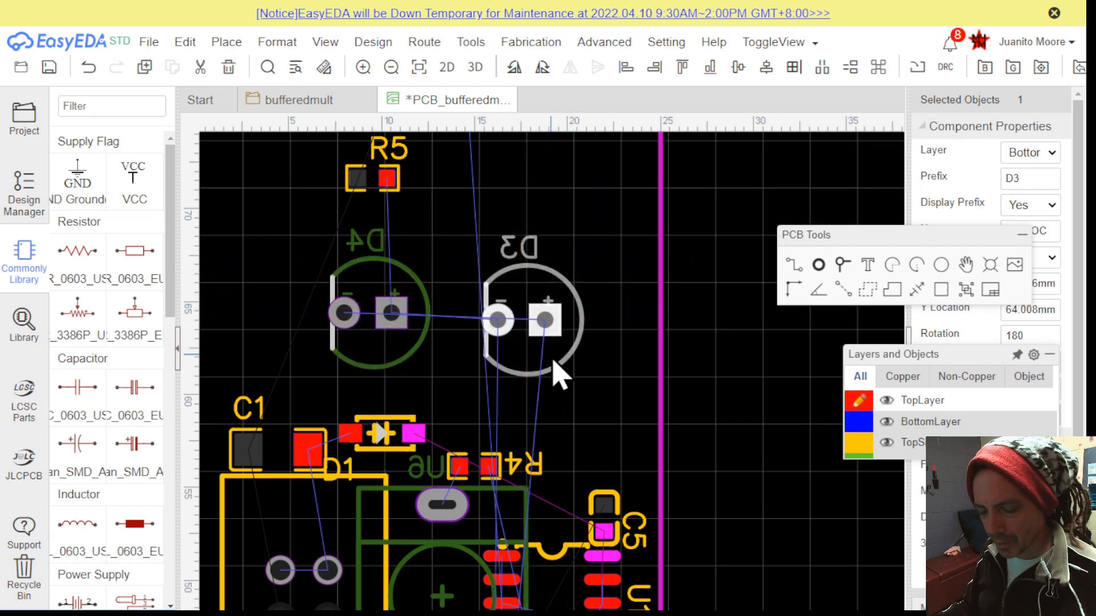
{"action": "left_click", "coordinate": [411, 354]}
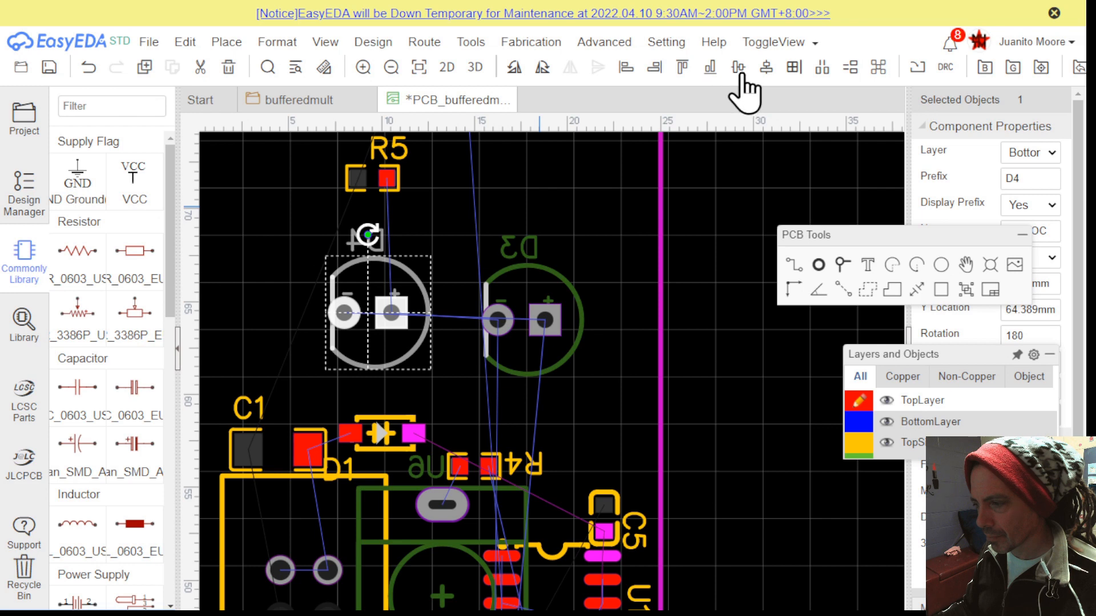
{"action": "left_click", "coordinate": [520, 349], "text": "ctrl"}
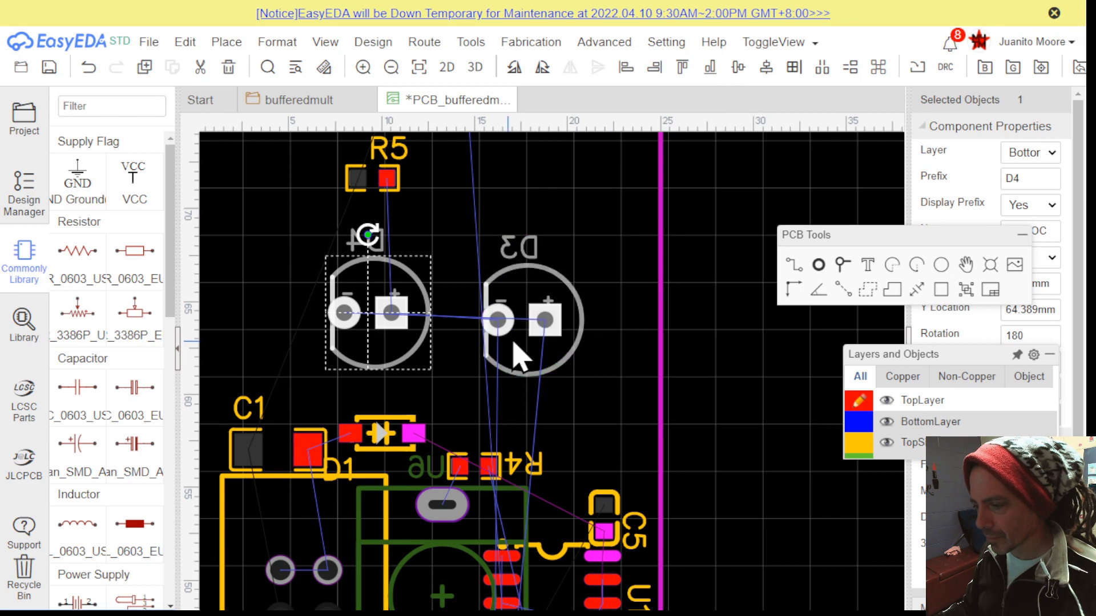
{"action": "left_click", "coordinate": [738, 68]}
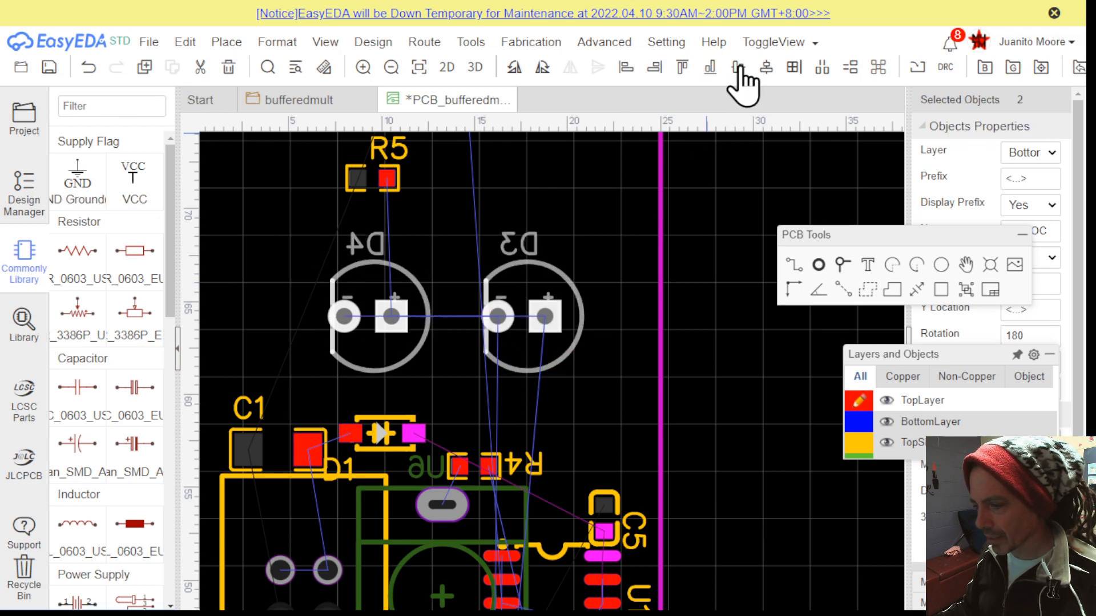
{"action": "left_click", "coordinate": [701, 247]}
Rotate LED D4 by 180° so its positive pad faces the board's left edge, and select jack U6
{"action": "scroll", "coordinate": [699, 249], "scroll_direction": "down", "scroll_amount": 2}
{"action": "scroll", "coordinate": [702, 261], "scroll_direction": "down", "scroll_amount": 3}
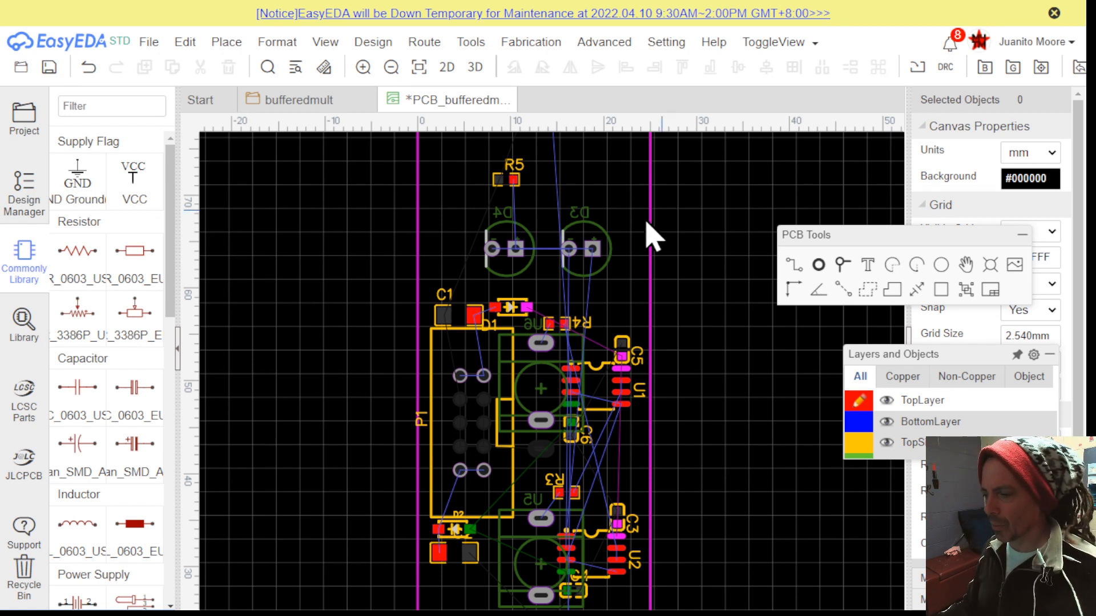
{"action": "left_click", "coordinate": [516, 249]}
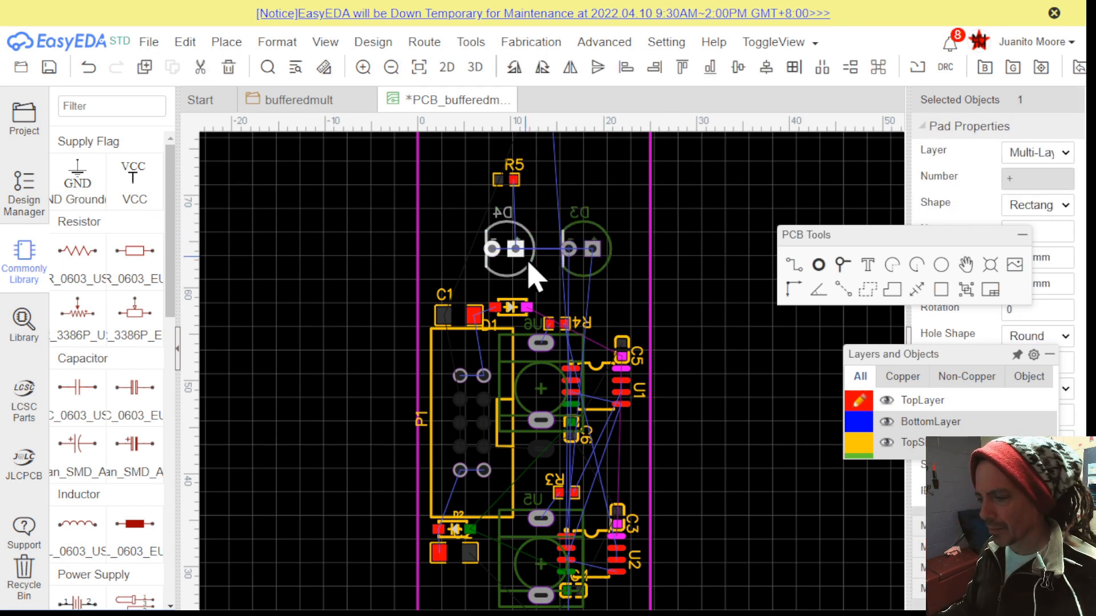
{"action": "left_click", "coordinate": [533, 267]}
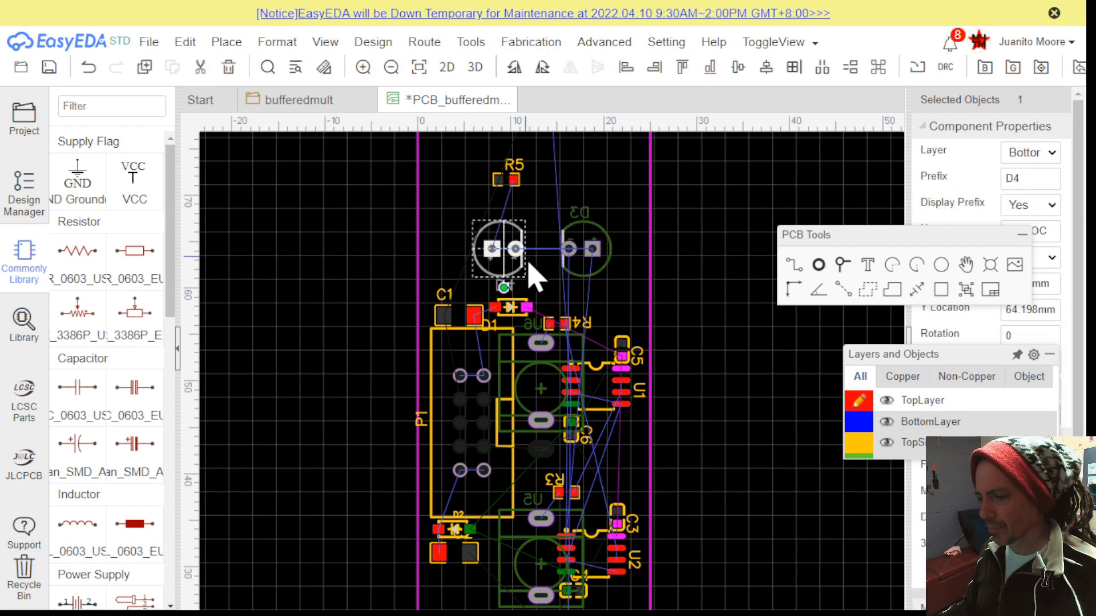
{"action": "left_click", "coordinate": [537, 376]}
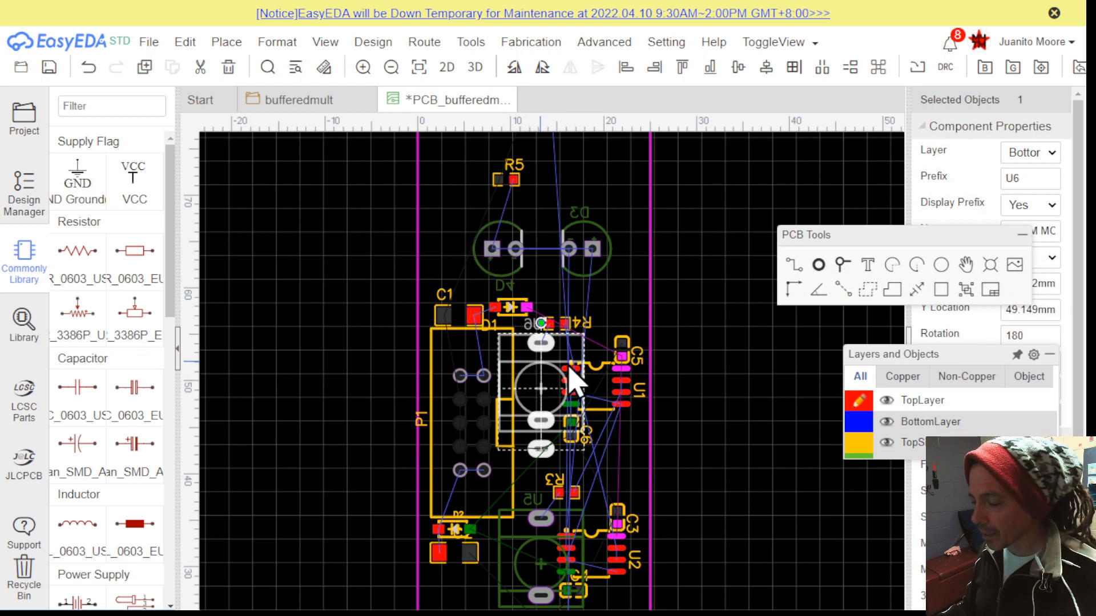
Lock jack U6 in place, moving the floating layer window clear of its properties
{"action": "mouse_move", "coordinate": [1010, 374]}
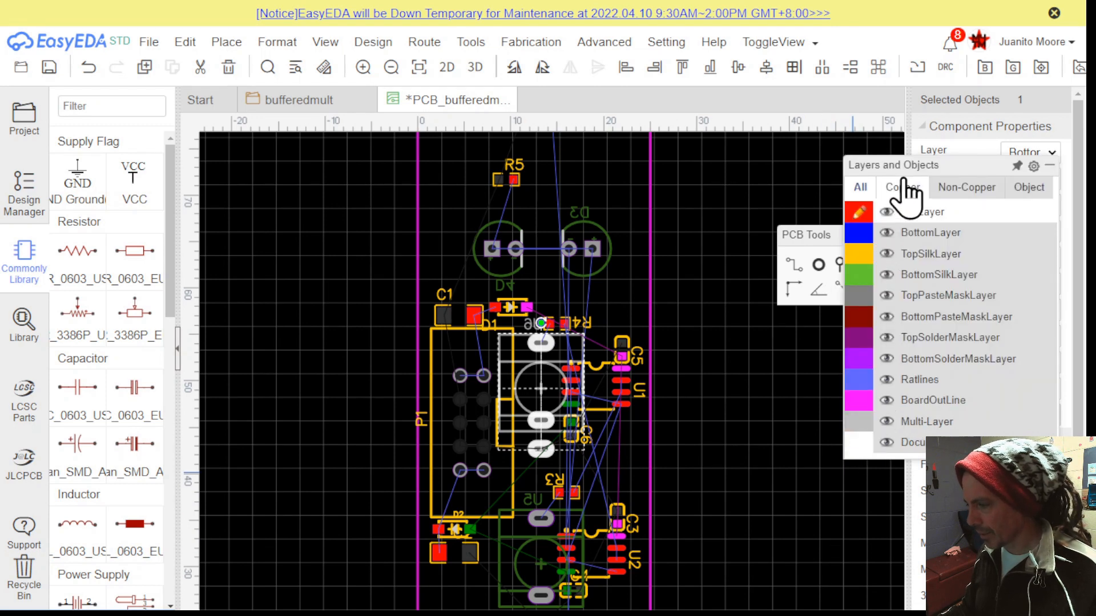
{"action": "left_click_drag", "start_coordinate": [906, 166], "coordinate": [729, 73]}
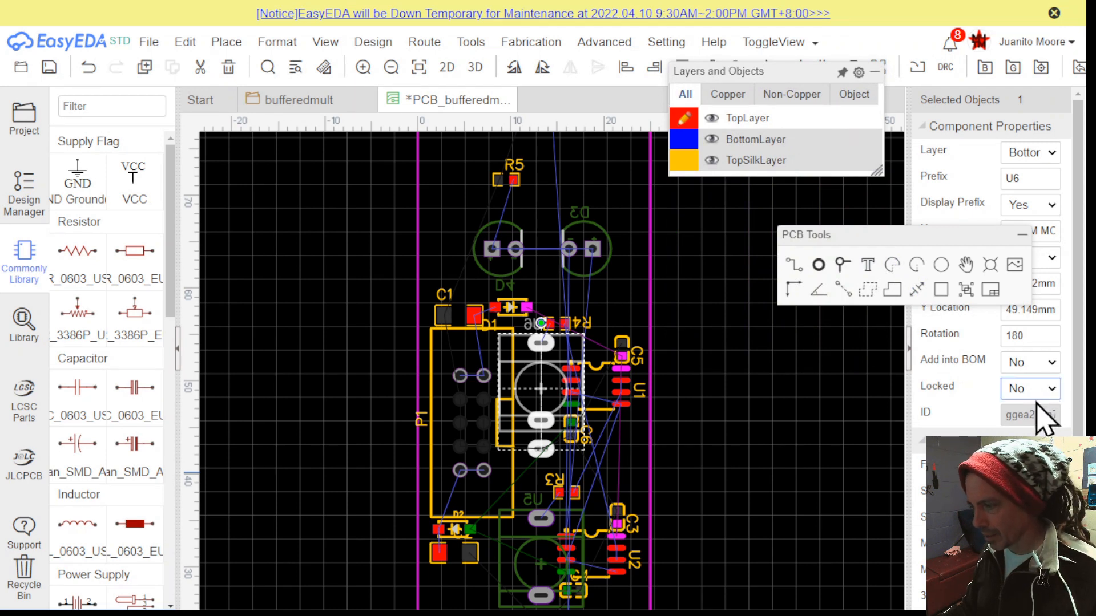
{"action": "left_click", "coordinate": [531, 360]}
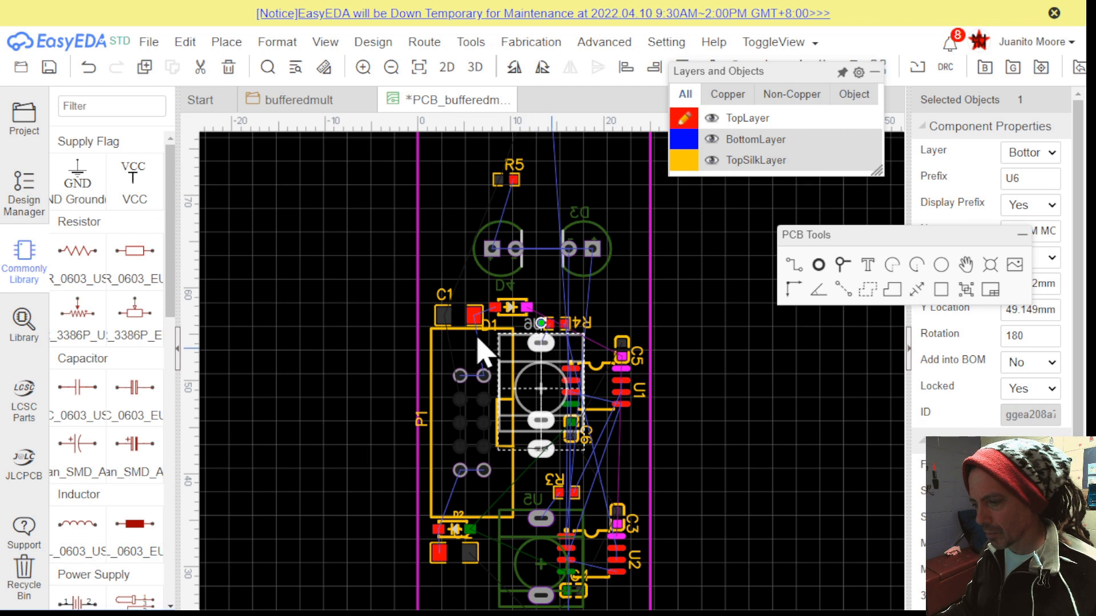
Align the right edge of LED D3 with the right edge of jack U6, keeping D3 beside D4
{"action": "left_click", "coordinate": [605, 281]}
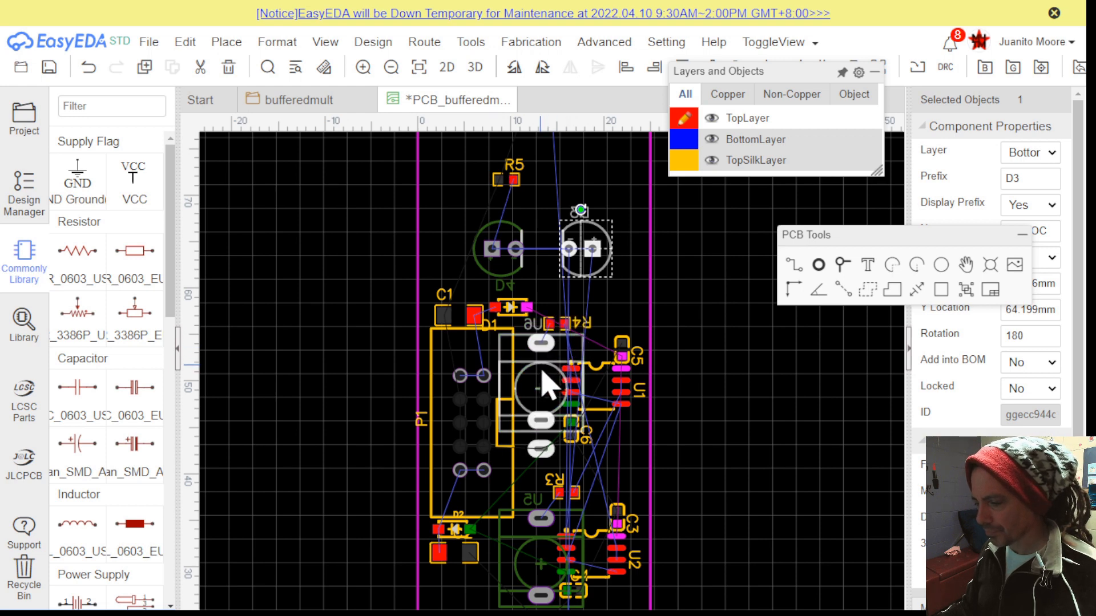
{"action": "left_click", "coordinate": [540, 389], "text": "ctrl"}
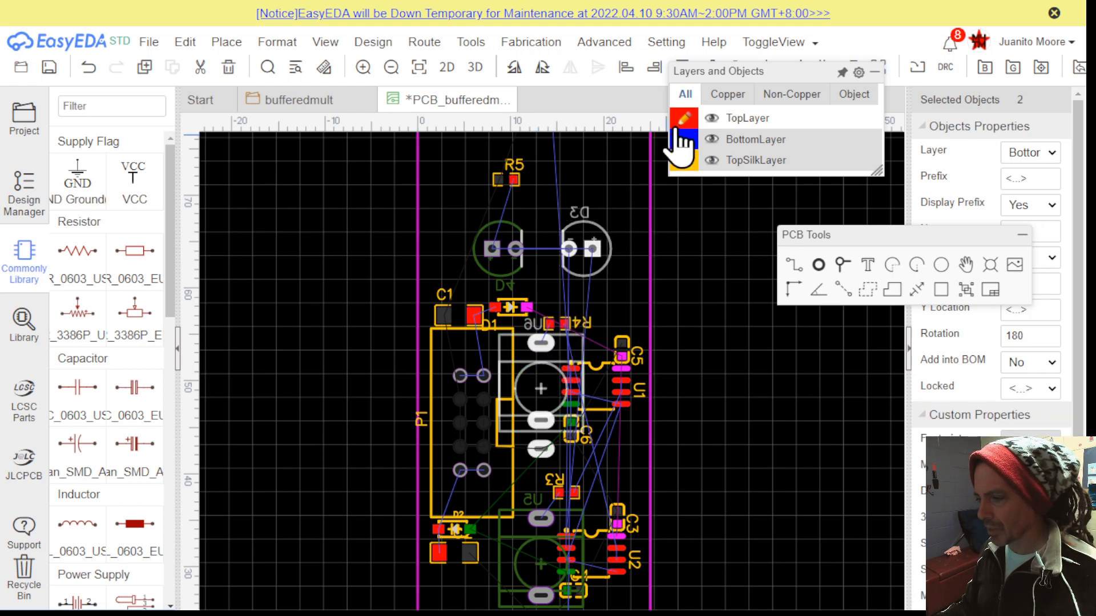
{"action": "mouse_move", "coordinate": [727, 81]}
{"action": "left_click_drag", "start_coordinate": [731, 73], "coordinate": [861, 162]}
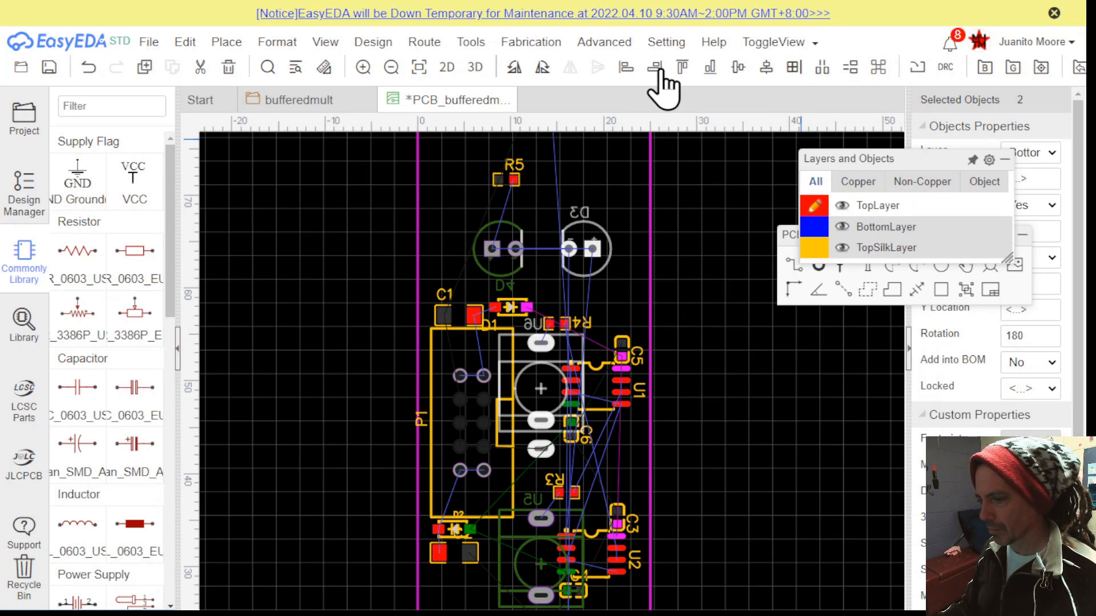
{"action": "left_click", "coordinate": [627, 68]}
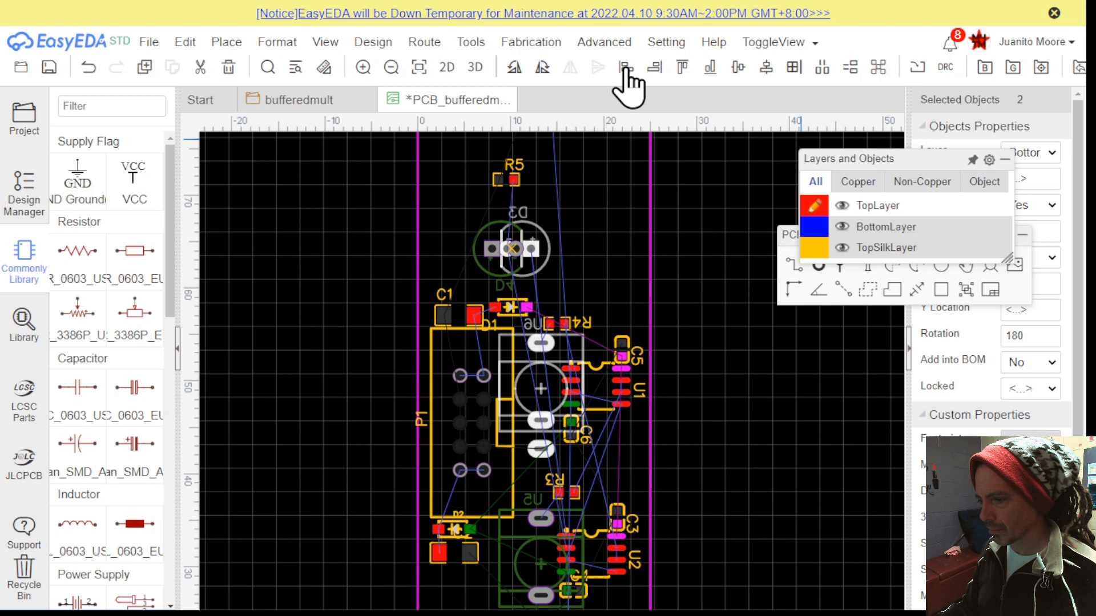
{"action": "left_click", "coordinate": [656, 68]}
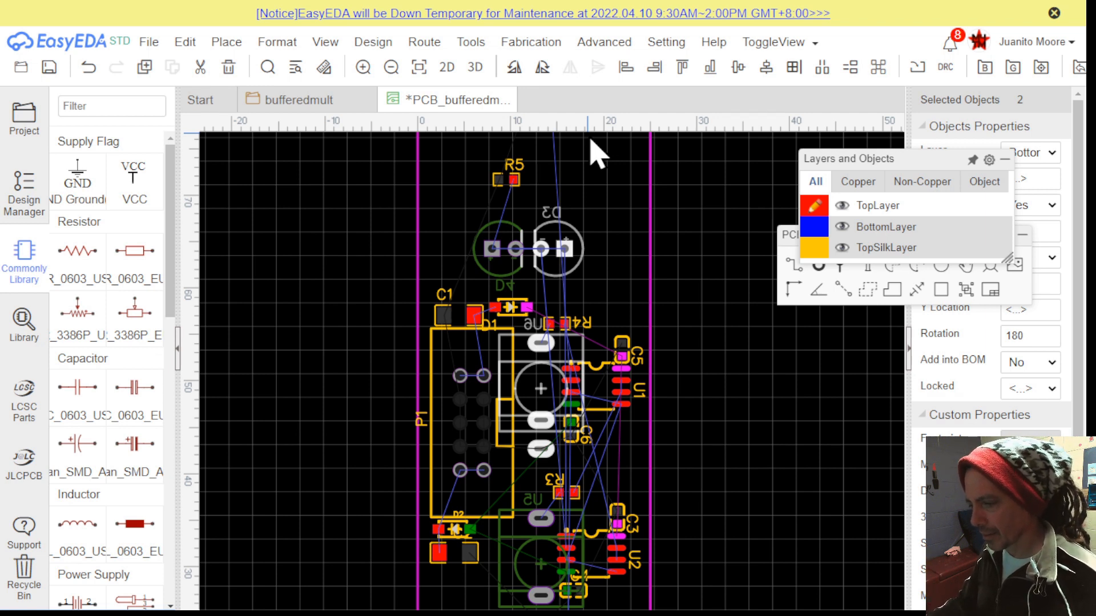
{"action": "left_click", "coordinate": [693, 276]}
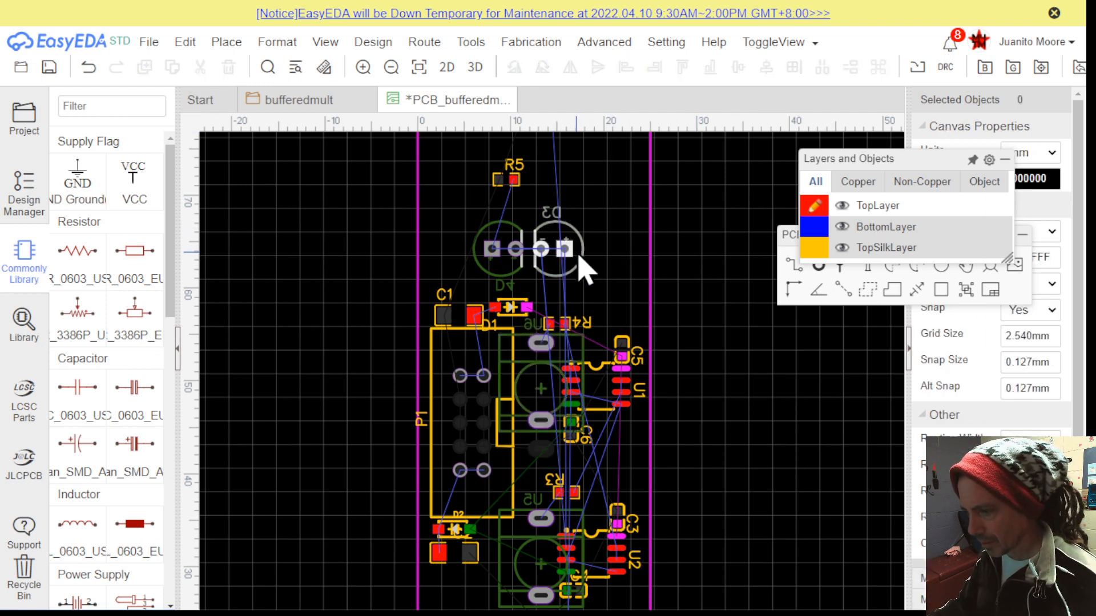
Nudge LED D3 about 2 mm horizontally toward the board's right edge so it extends past jack U6's right side
{"action": "left_click", "coordinate": [579, 251]}
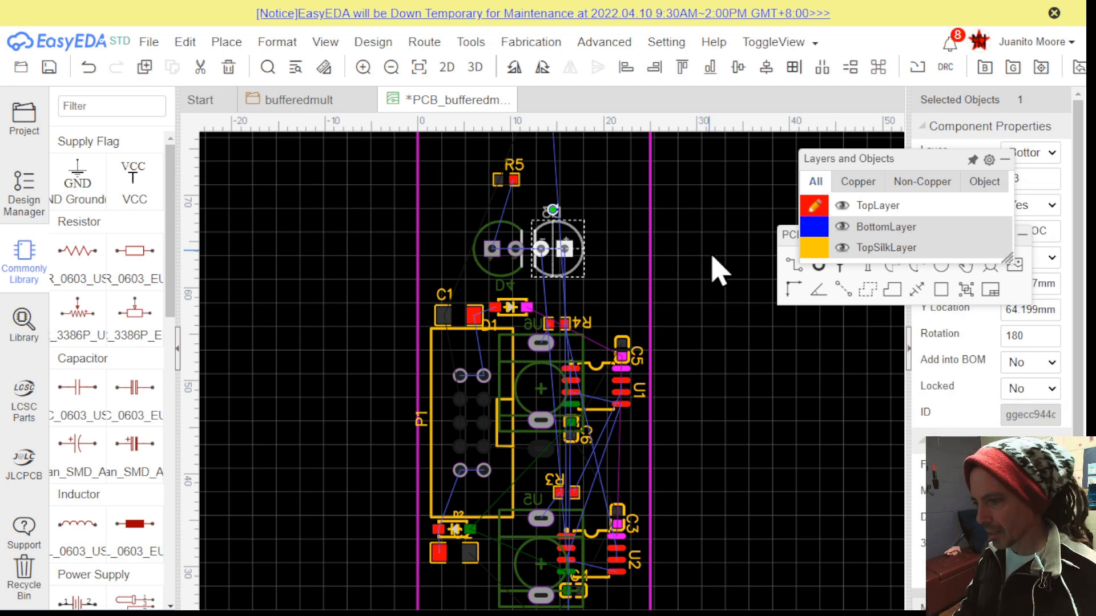
{"action": "key", "text": "Right"}
{"action": "key", "text": "Right"}
{"action": "key", "text": "Right"}
{"action": "key", "text": "Right"}
{"action": "key", "text": "Right"}
{"action": "key", "text": "Right"}
{"action": "key", "text": "Right"}
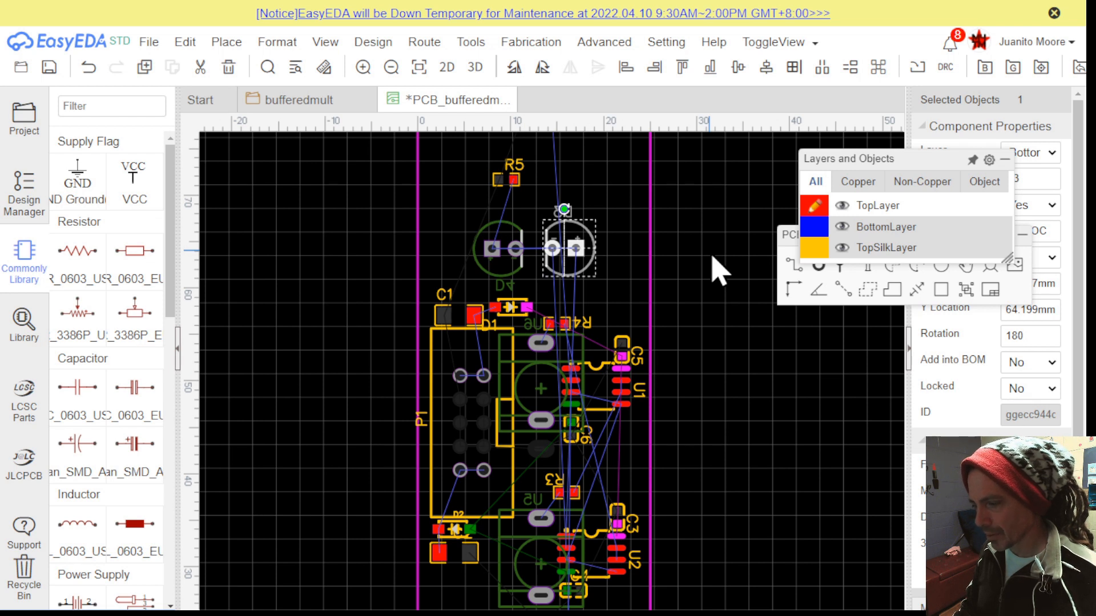
{"action": "key", "text": "Right"}
{"action": "key", "text": "Right"}
{"action": "key", "text": "Right"}
{"action": "key", "text": "Right"}
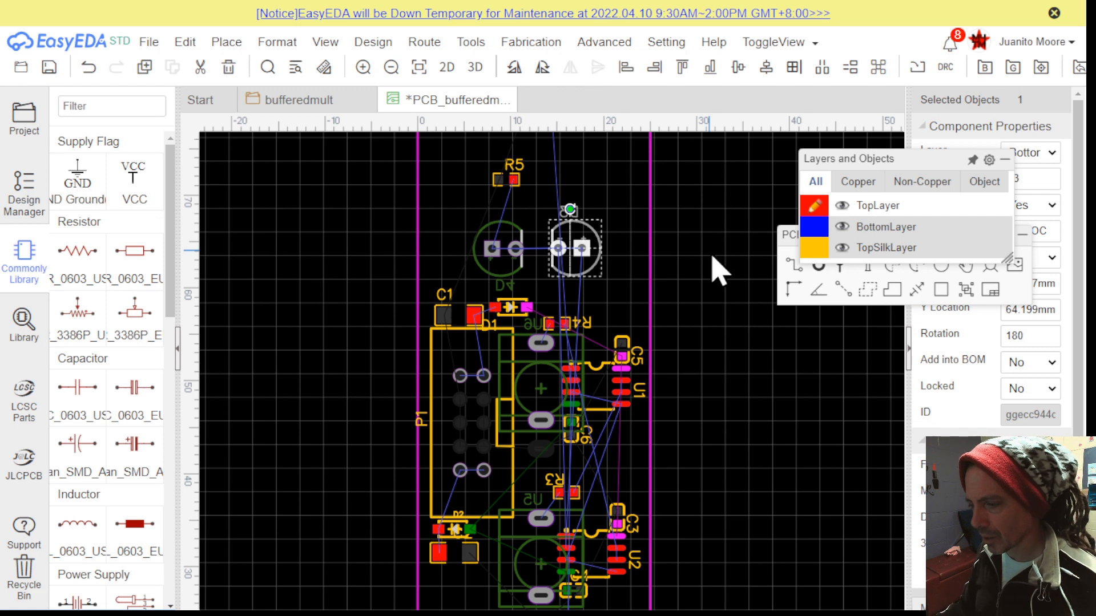
{"action": "left_click", "coordinate": [724, 306]}
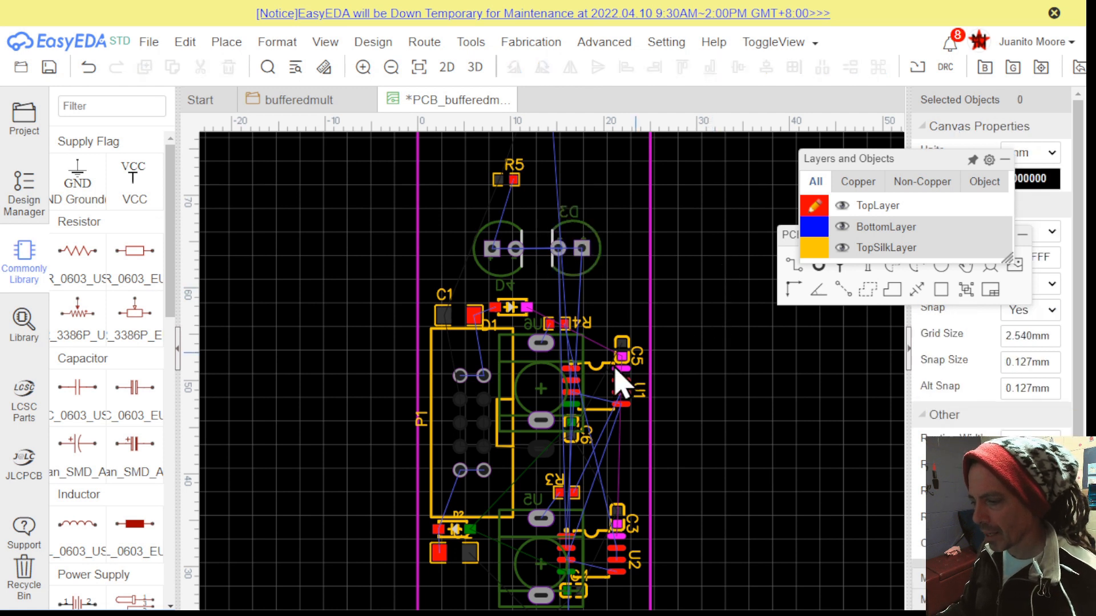
Align the left edge of LED D4 with the left edge of jack U6
{"action": "left_click", "coordinate": [551, 394]}
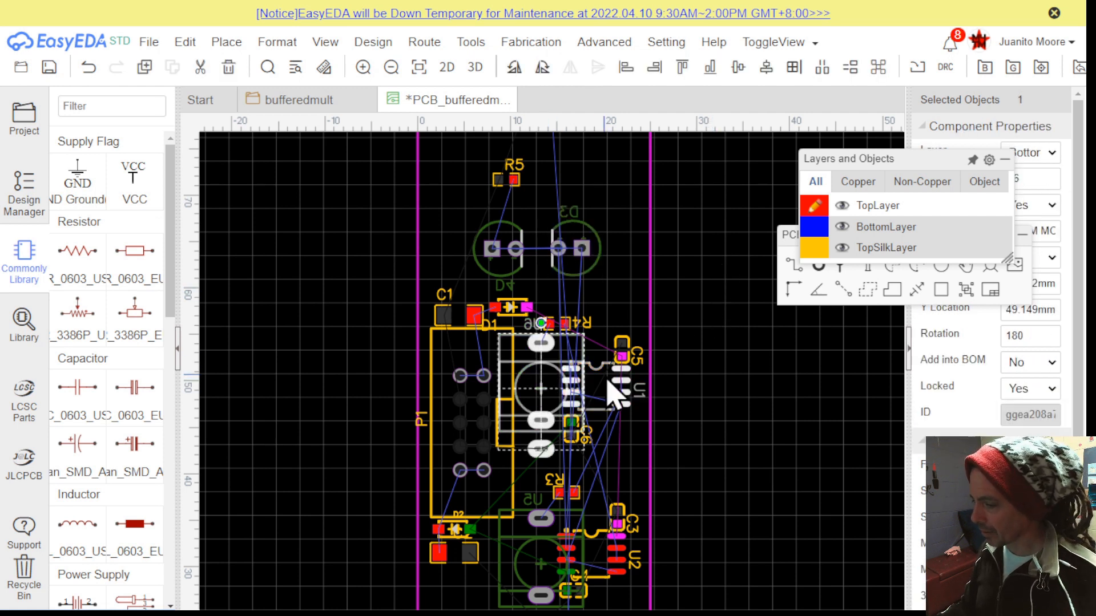
{"action": "left_click", "coordinate": [521, 266], "text": "ctrl"}
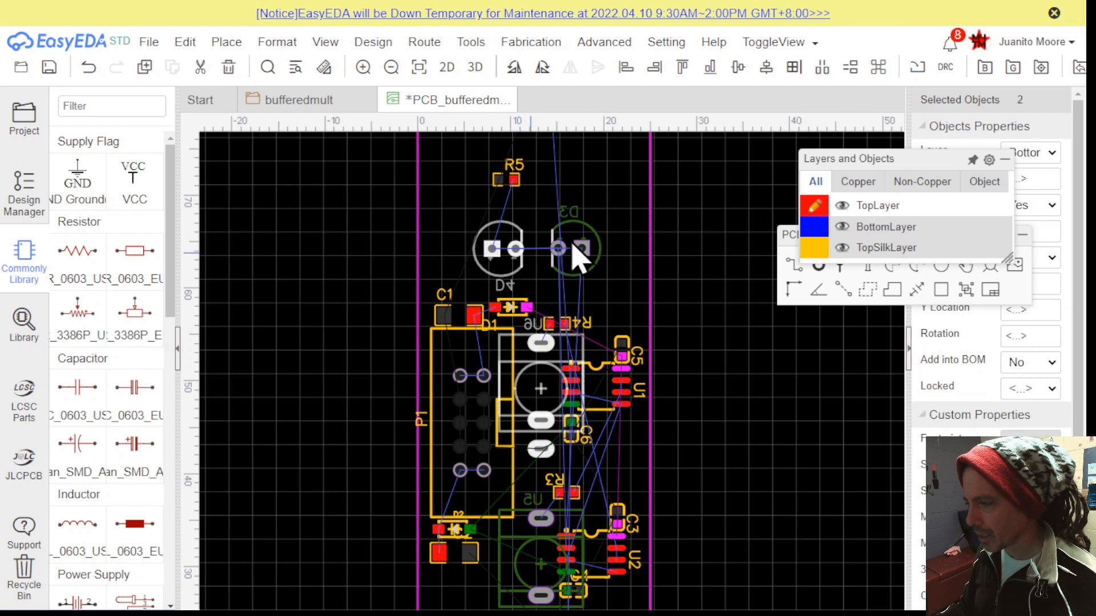
{"action": "left_click", "coordinate": [627, 69]}
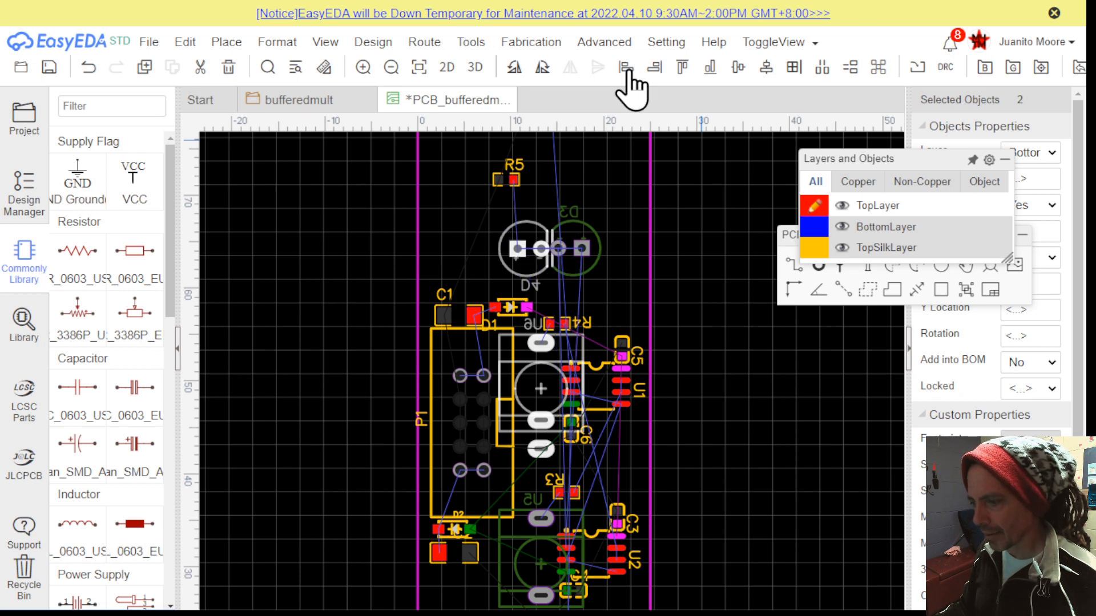
{"action": "left_click", "coordinate": [666, 224]}
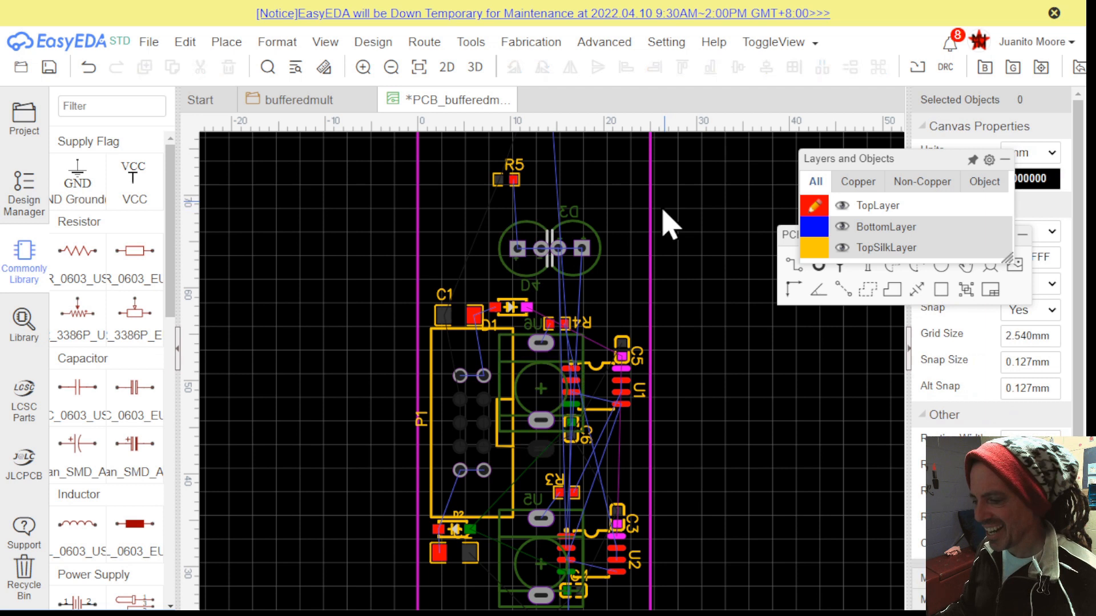
Nudge LED D4 about 2 mm toward the board's left edge, mirroring D3's offset from jack U6
{"action": "left_click", "coordinate": [511, 259]}
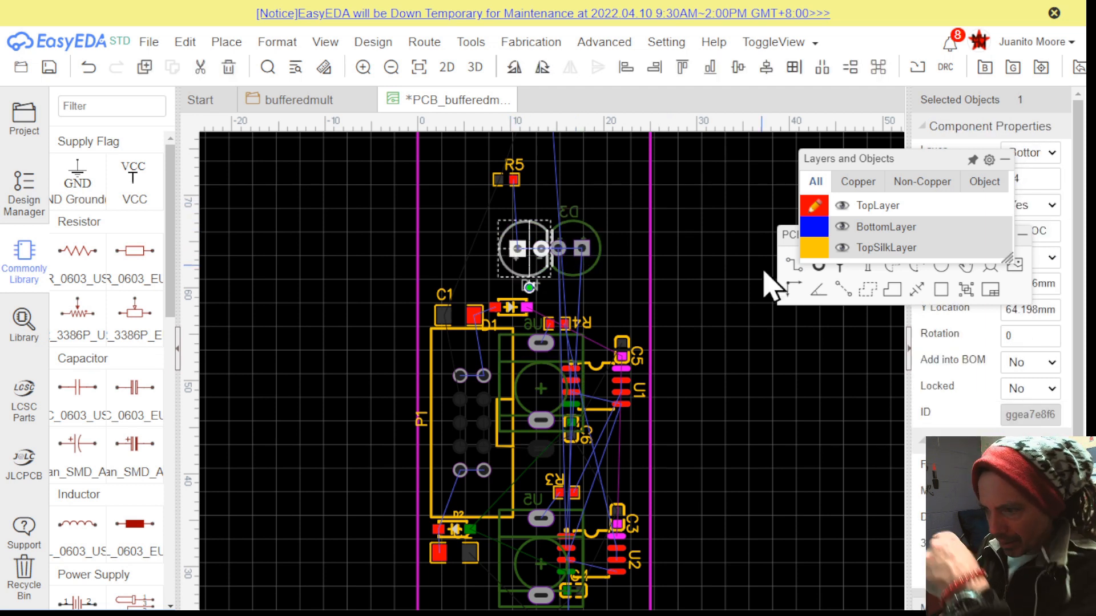
{"action": "key", "text": "Left"}
{"action": "key", "text": "Left"}
{"action": "key", "text": "Left"}
{"action": "key", "text": "Left"}
{"action": "key", "text": "Left"}
{"action": "key", "text": "Left"}
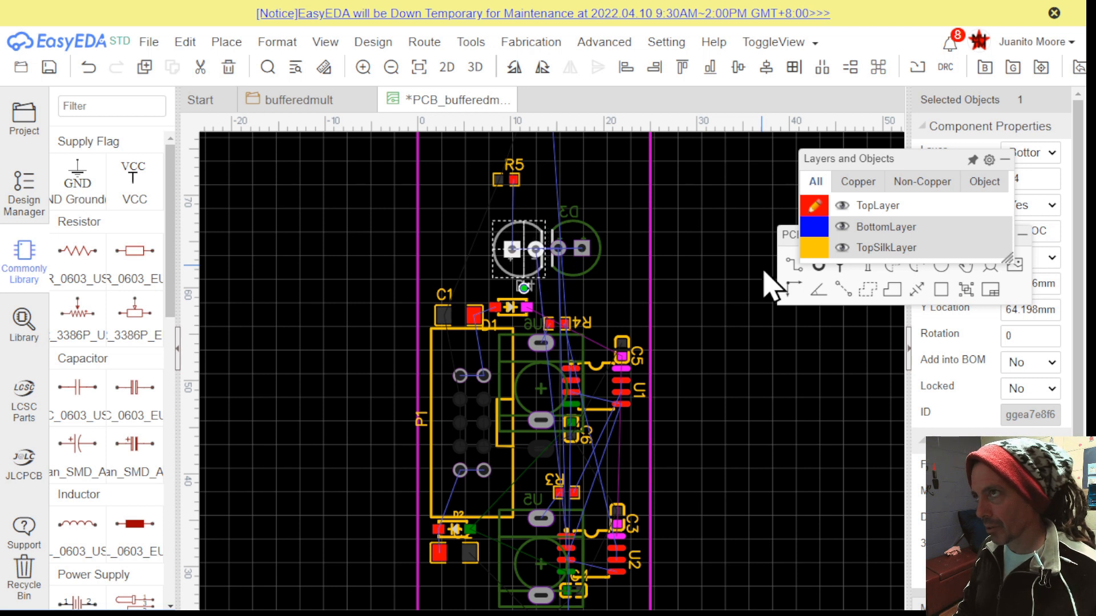
{"action": "key", "text": "Left"}
{"action": "key", "text": "Left"}
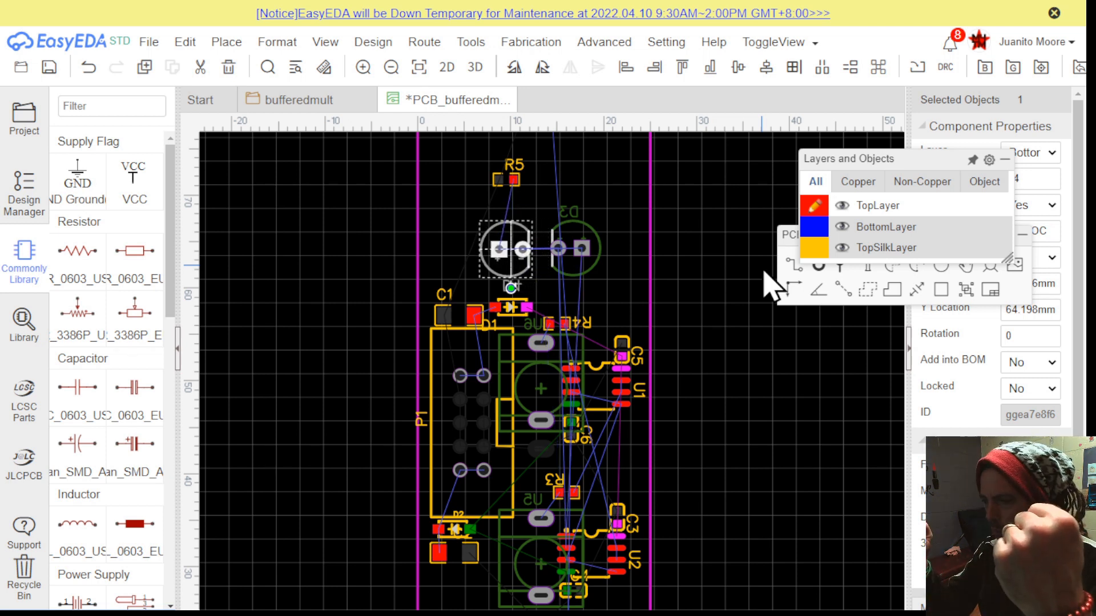
{"action": "left_click", "coordinate": [725, 315]}
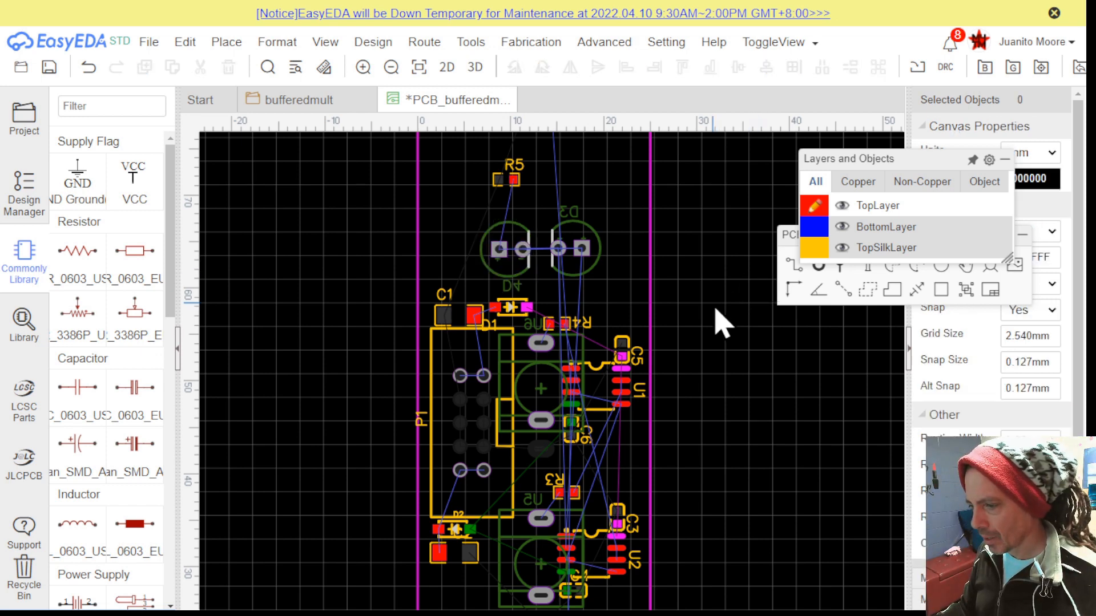
Move resistor R5 from above LED D4 to its left side, in line with the LED pads
{"action": "scroll", "coordinate": [523, 229], "scroll_direction": "up", "scroll_amount": 2}
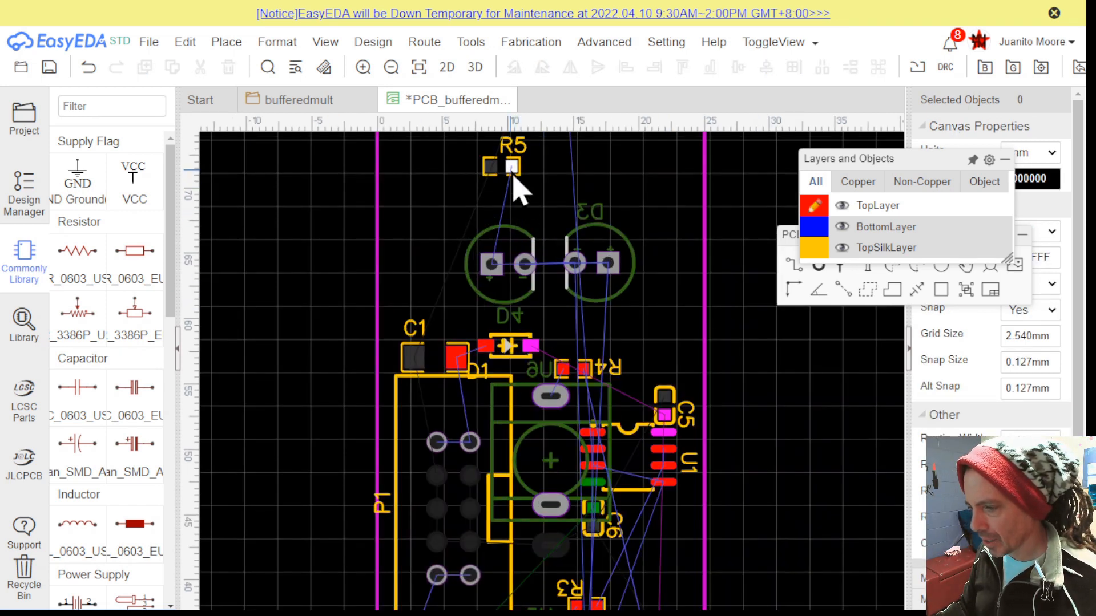
{"action": "left_click_drag", "start_coordinate": [506, 165], "coordinate": [442, 264]}
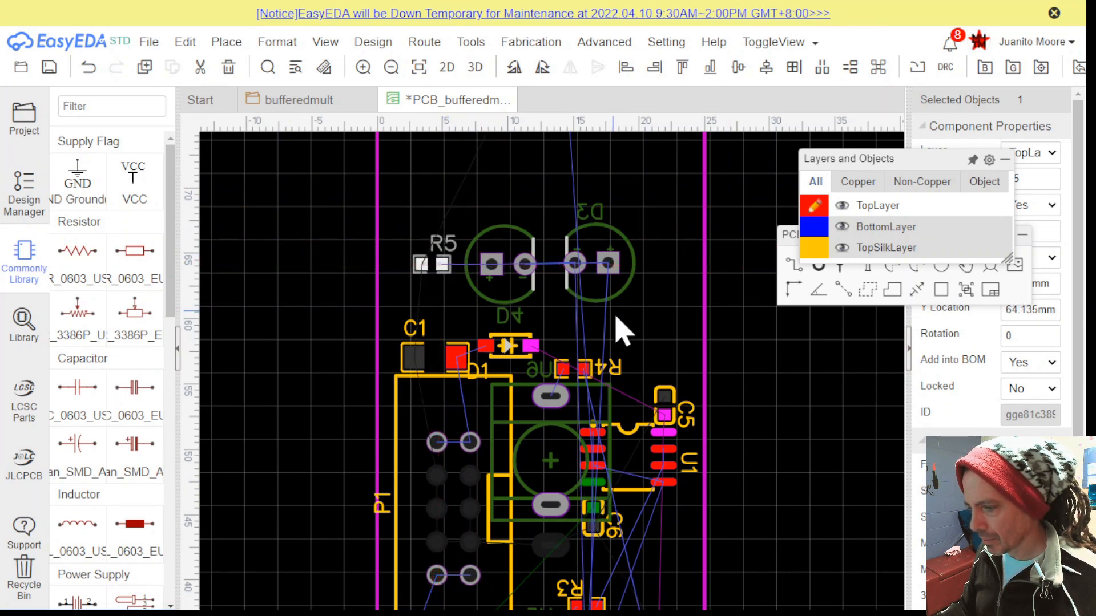
{"action": "left_click", "coordinate": [755, 346]}
Preview the board in 3D, inspect the component placement on both sides, and return to the PCB layout
{"action": "scroll", "coordinate": [762, 349], "scroll_direction": "down", "scroll_amount": 2}
{"action": "scroll", "coordinate": [765, 353], "scroll_direction": "down", "scroll_amount": 1}
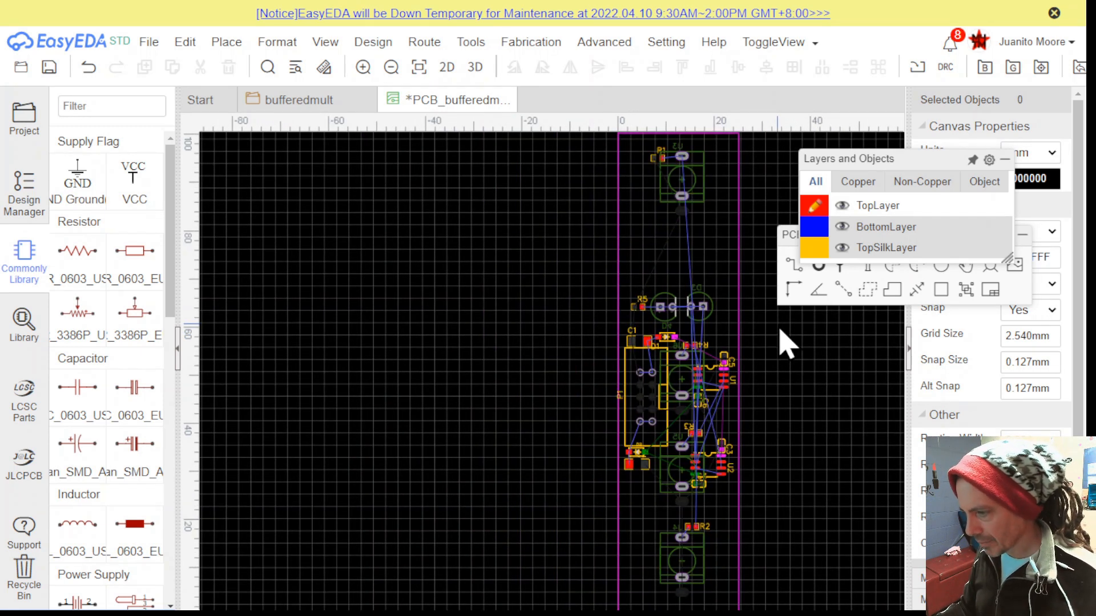
{"action": "scroll", "coordinate": [785, 348], "scroll_direction": "down", "scroll_amount": 1}
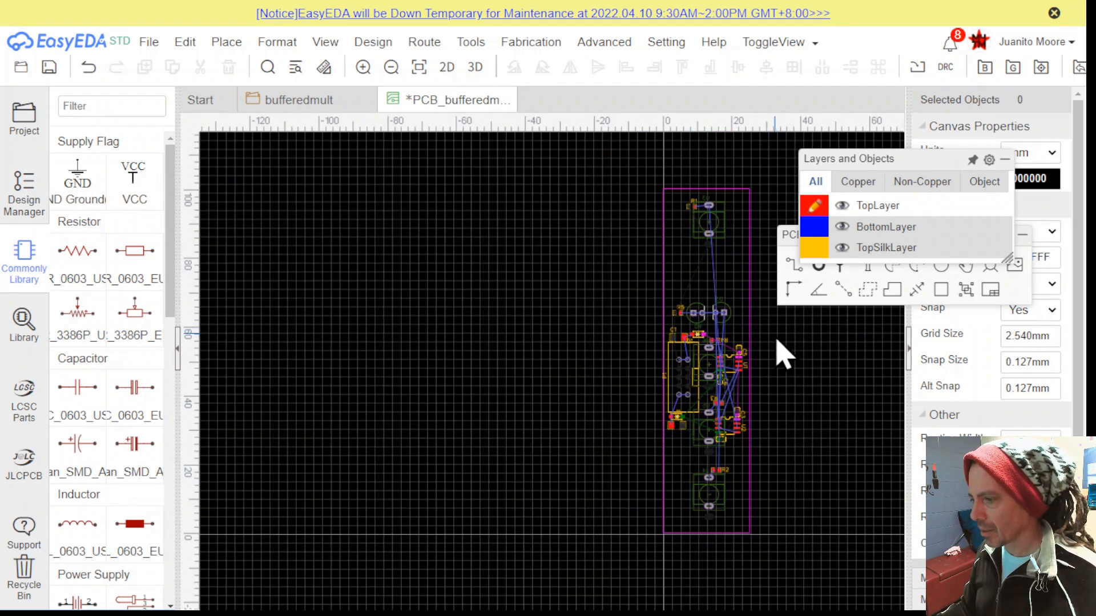
{"action": "left_click", "coordinate": [473, 67]}
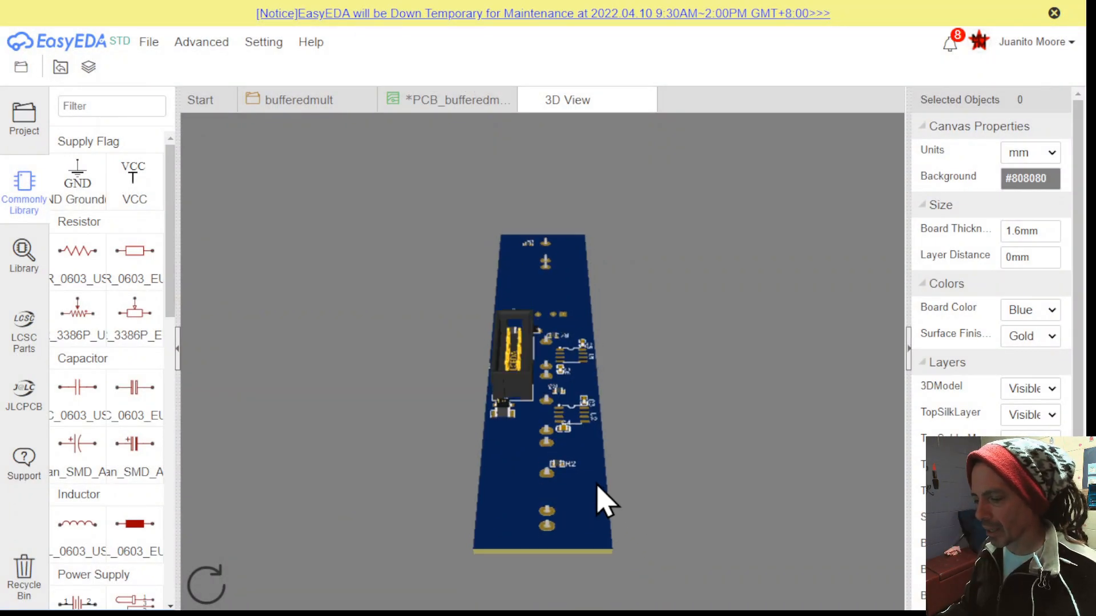
{"action": "mouse_move", "coordinate": [588, 483]}
{"action": "left_mouse_down"}
{"action": "mouse_move", "coordinate": [568, 533]}
{"action": "mouse_move", "coordinate": [594, 489]}
{"action": "mouse_move", "coordinate": [523, 504]}
{"action": "mouse_move", "coordinate": [594, 421]}
{"action": "mouse_move", "coordinate": [521, 404]}
{"action": "mouse_move", "coordinate": [595, 378]}
{"action": "mouse_move", "coordinate": [482, 428]}
{"action": "mouse_move", "coordinate": [513, 428]}
{"action": "mouse_move", "coordinate": [521, 395]}
{"action": "mouse_move", "coordinate": [517, 432]}
{"action": "mouse_move", "coordinate": [551, 412]}
{"action": "mouse_move", "coordinate": [568, 368]}
{"action": "left_mouse_up"}
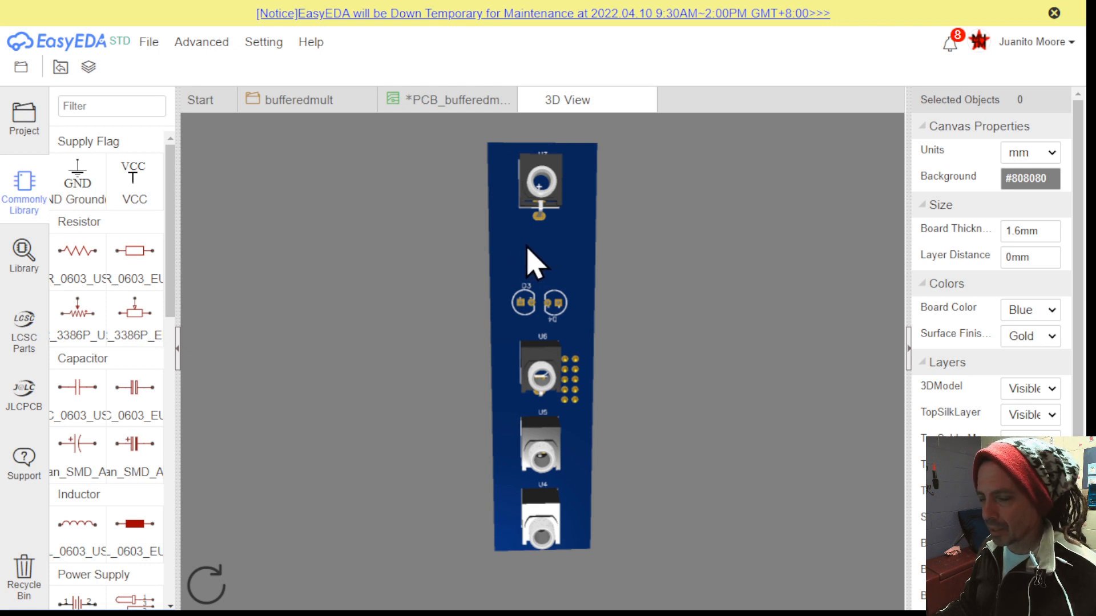
{"action": "left_click_drag", "start_coordinate": [534, 282], "coordinate": [550, 317]}
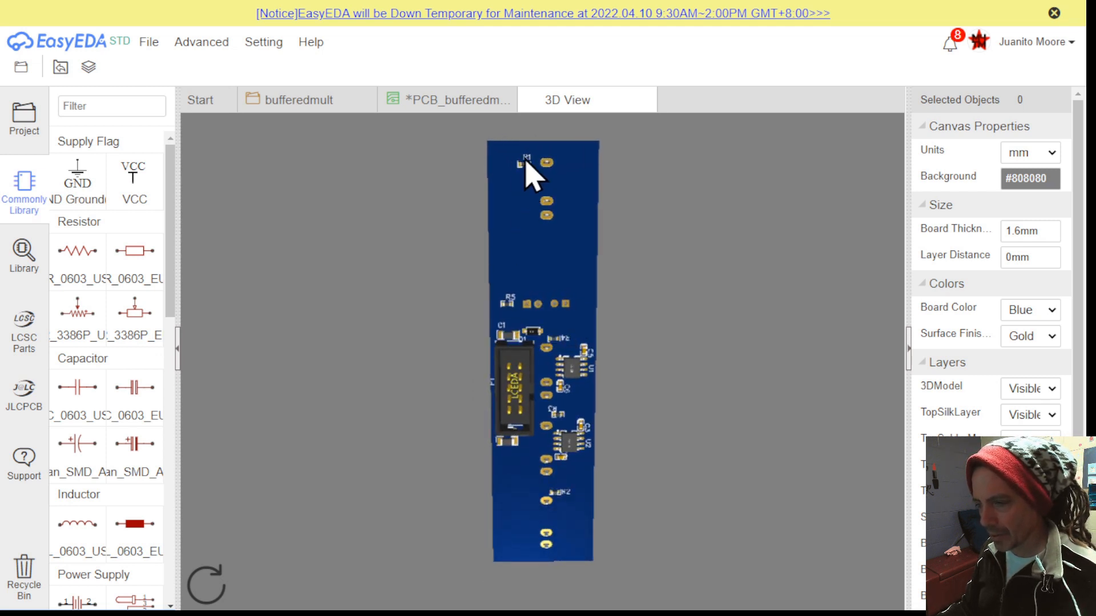
{"action": "left_click", "coordinate": [638, 84]}
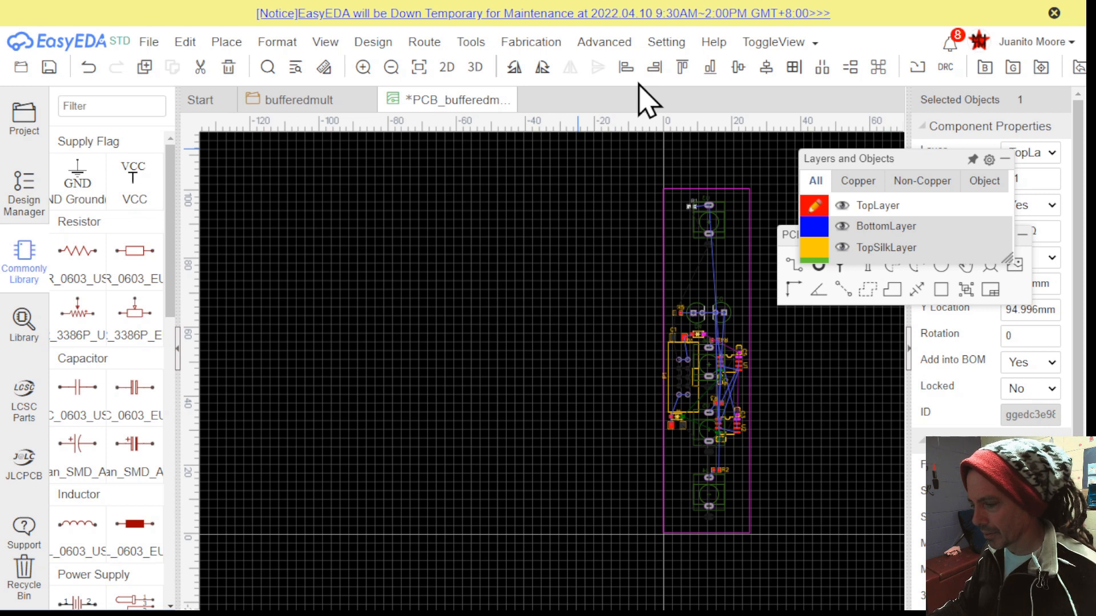
Clear the component selection and save the PCB layout
{"action": "scroll", "coordinate": [765, 410], "scroll_direction": "down", "scroll_amount": 3}
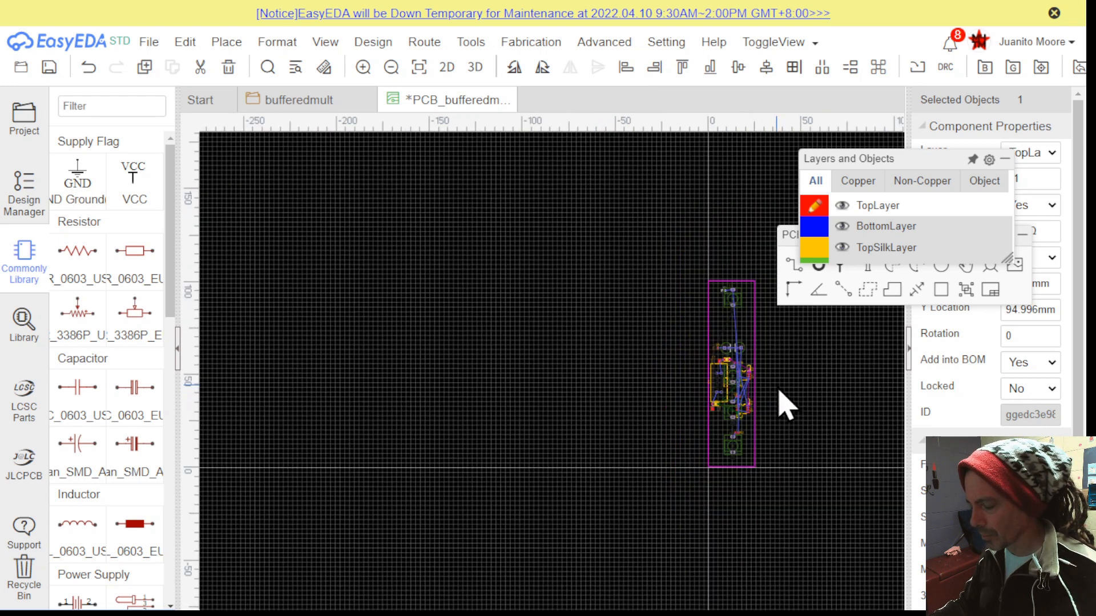
{"action": "scroll", "coordinate": [786, 406], "scroll_direction": "up", "scroll_amount": 5}
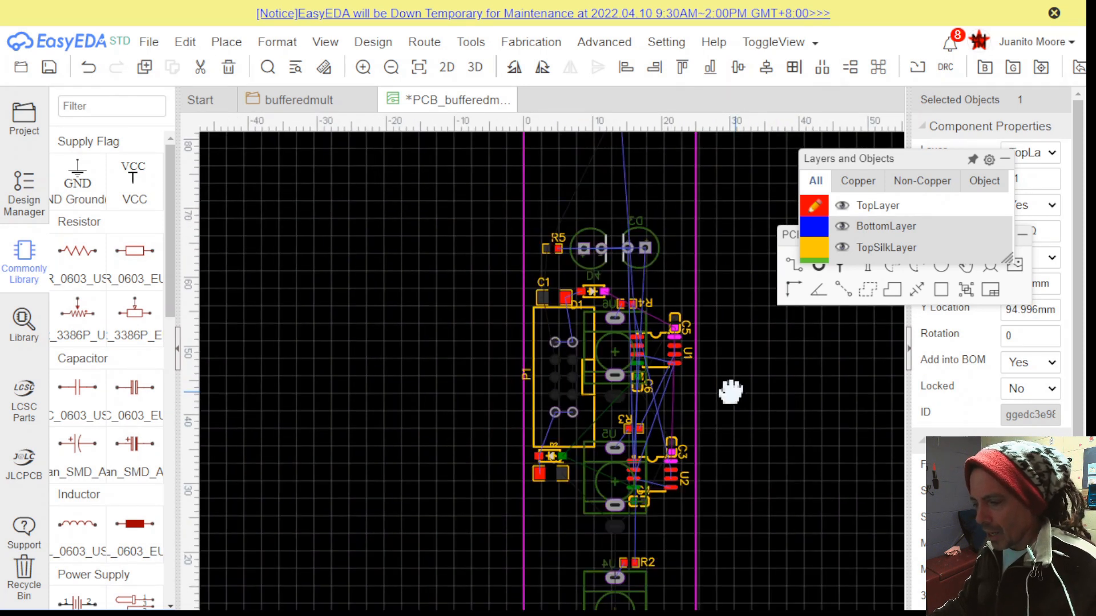
{"action": "right_click_drag", "start_coordinate": [731, 392], "coordinate": [681, 337]}
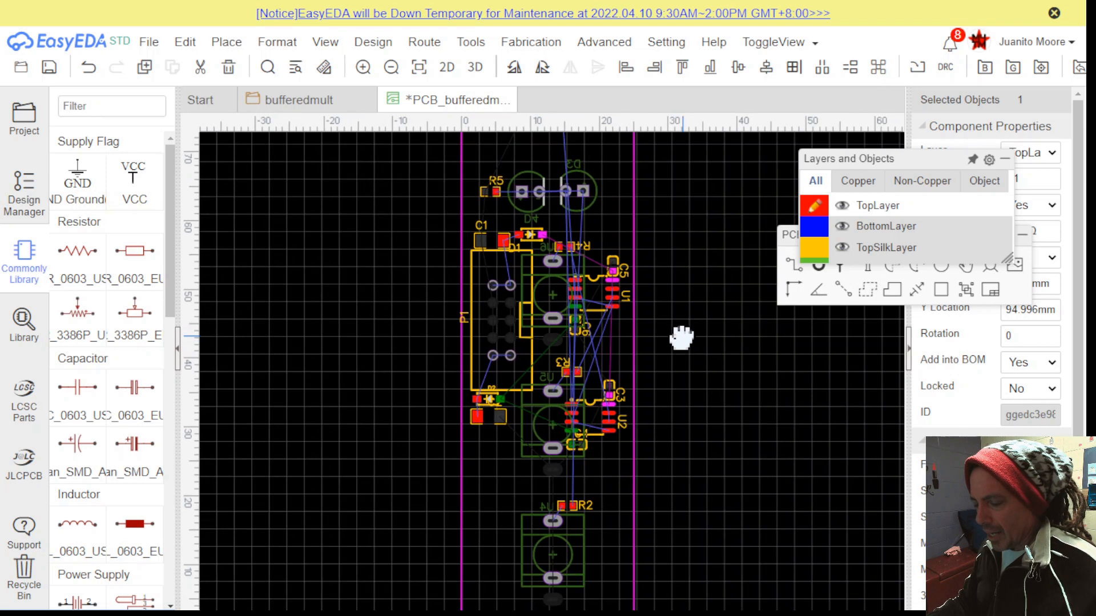
{"action": "left_click", "coordinate": [710, 357]}
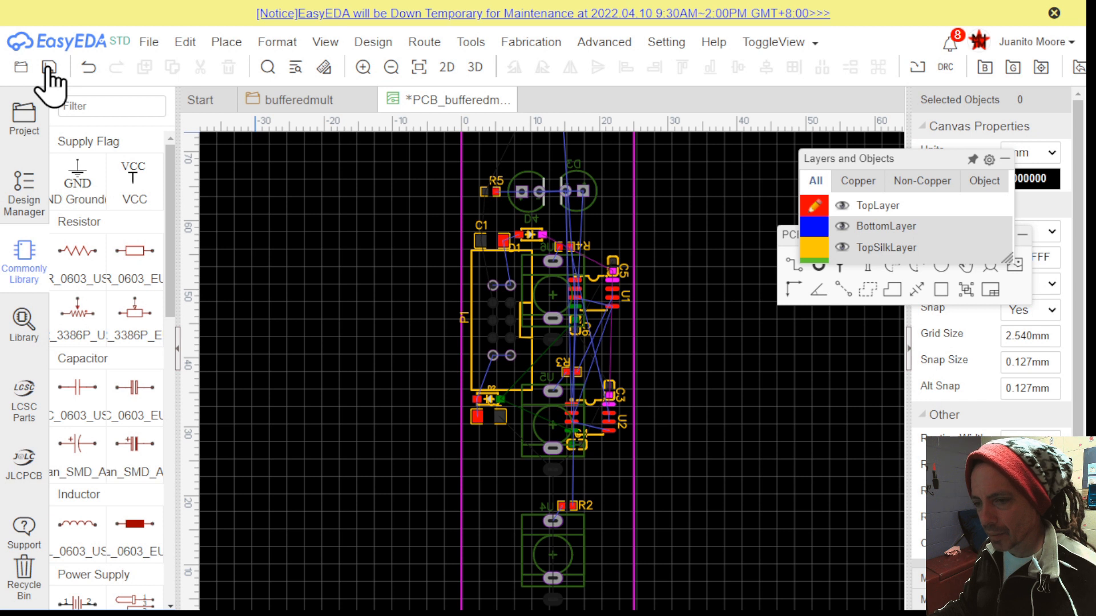
{"action": "left_click", "coordinate": [49, 66]}
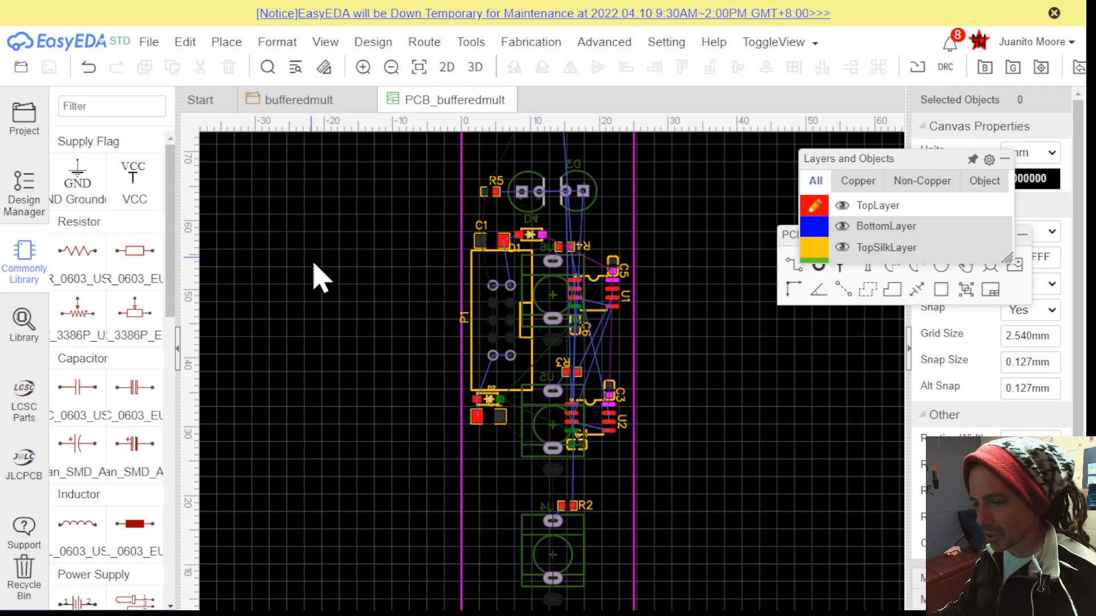
{"action": "scroll", "coordinate": [656, 331], "scroll_direction": "down", "scroll_amount": 3}
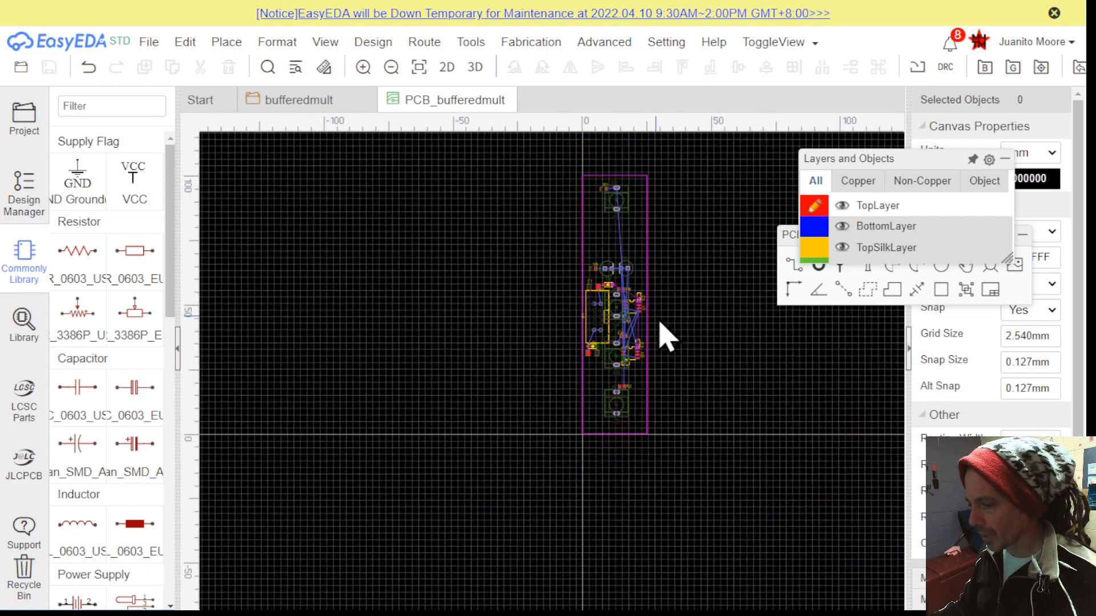
Move header P1's designator text from outside the left of its footprint to inside the outline
{"action": "right_click_drag", "start_coordinate": [677, 299], "coordinate": [624, 276]}
{"action": "scroll", "coordinate": [631, 294], "scroll_direction": "up", "scroll_amount": 3}
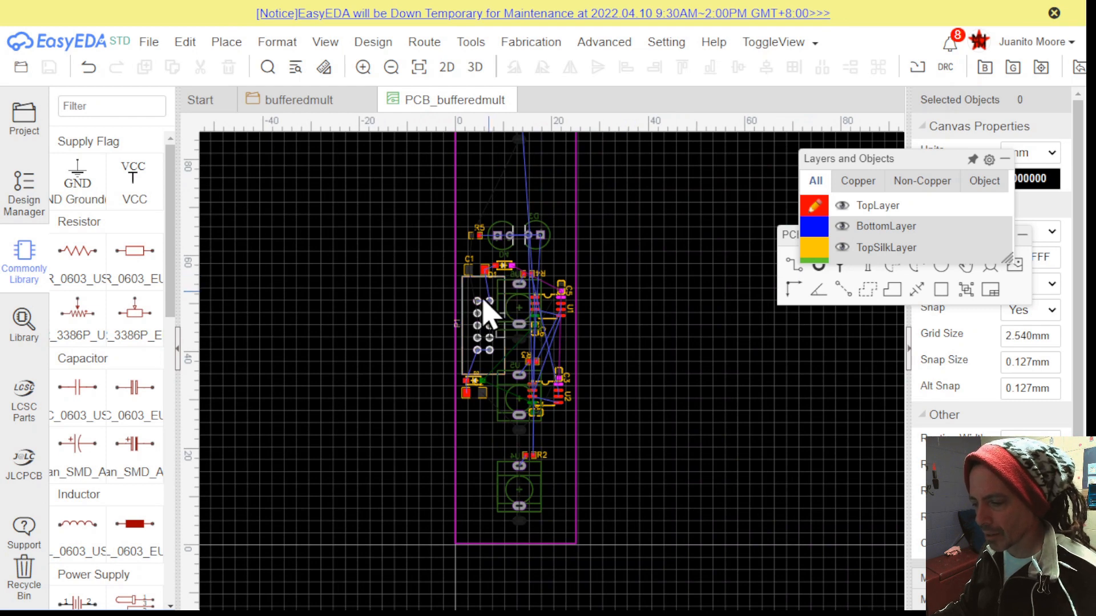
{"action": "scroll", "coordinate": [456, 323], "scroll_direction": "up", "scroll_amount": 3}
{"action": "left_click_drag", "start_coordinate": [469, 357], "coordinate": [501, 341]}
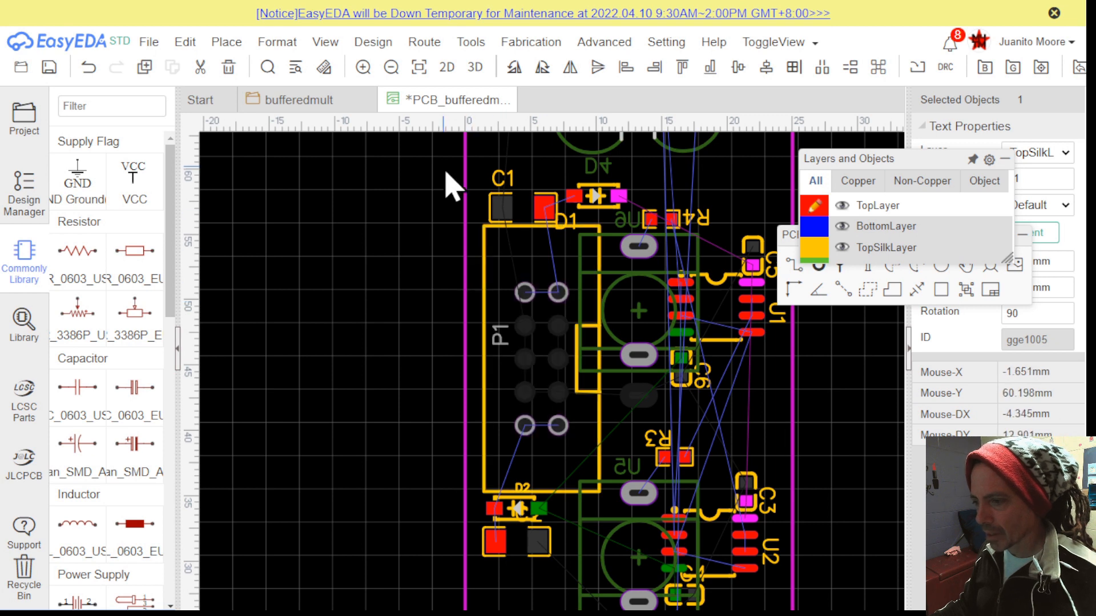
{"action": "scroll", "coordinate": [430, 234], "scroll_direction": "down", "scroll_amount": 2}
{"action": "right_click_drag", "start_coordinate": [392, 276], "coordinate": [391, 331]}
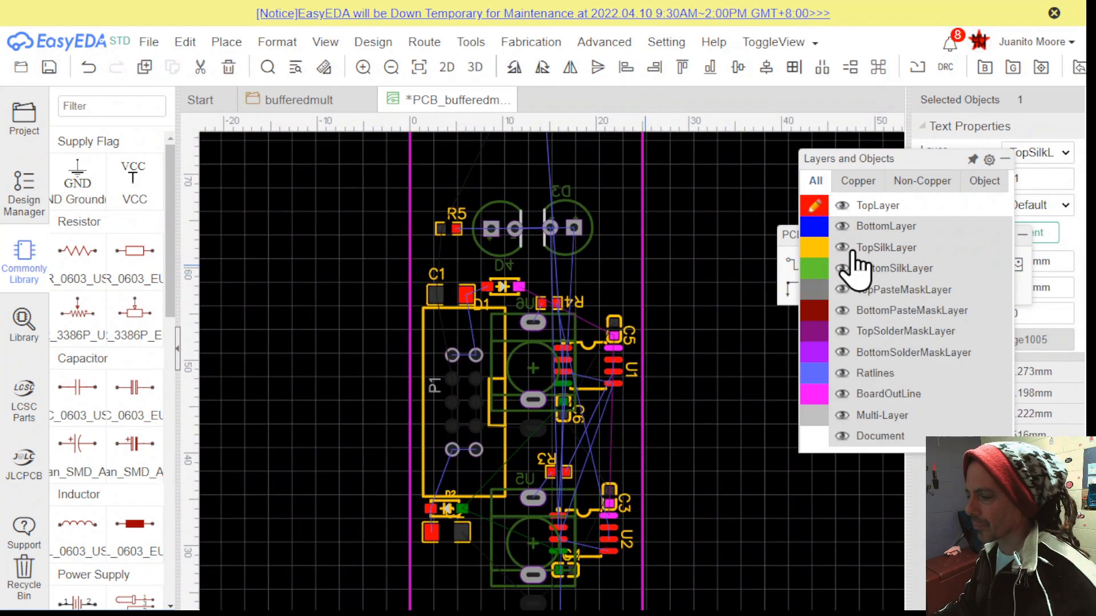
Reposition the floating Layers and Objects and PCB Tools palettes so they no longer overlap each other
{"action": "left_click", "coordinate": [802, 45]}
{"action": "mouse_move", "coordinate": [841, 189]}
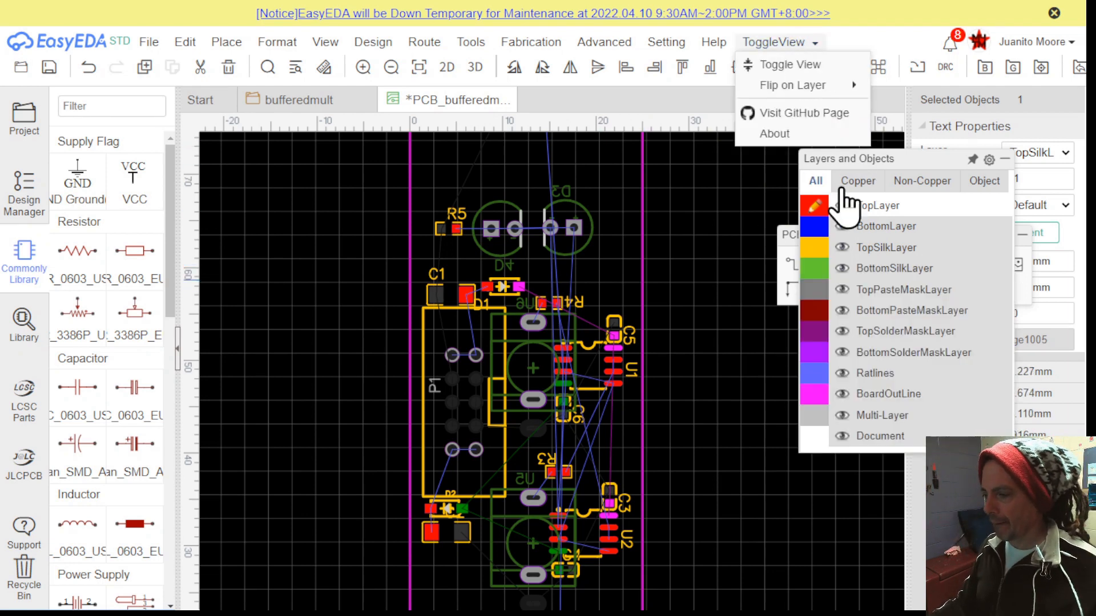
{"action": "left_click_drag", "start_coordinate": [877, 165], "coordinate": [903, 269]}
{"action": "left_click_drag", "start_coordinate": [873, 231], "coordinate": [845, 92]}
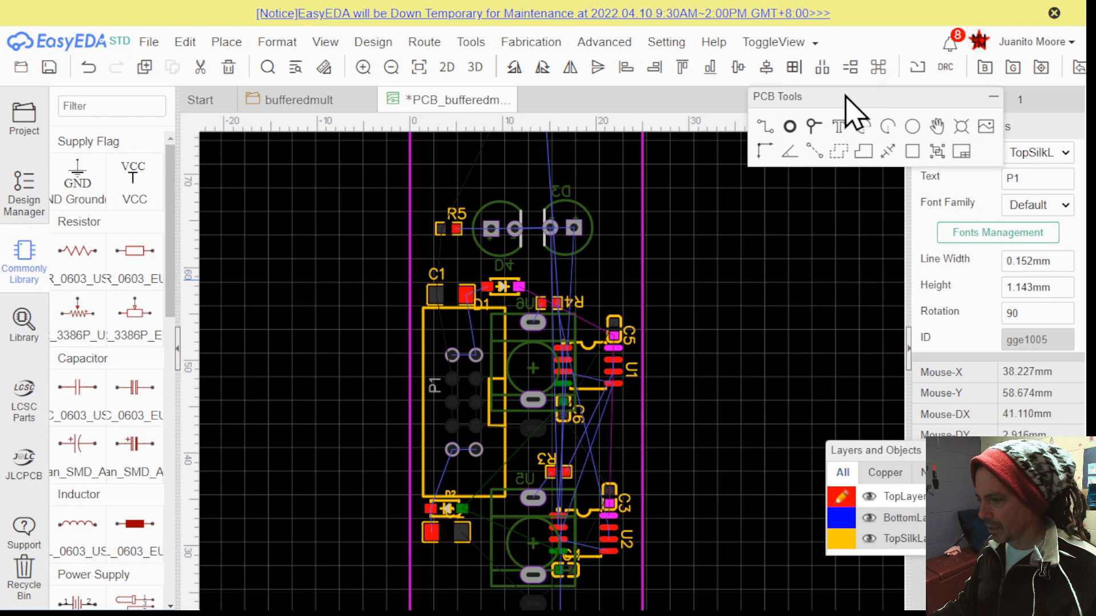
Start a top-layer copper area on net GND, placing its first vertex just outside the board outline's upper-left corner
{"action": "left_click", "coordinate": [840, 151]}
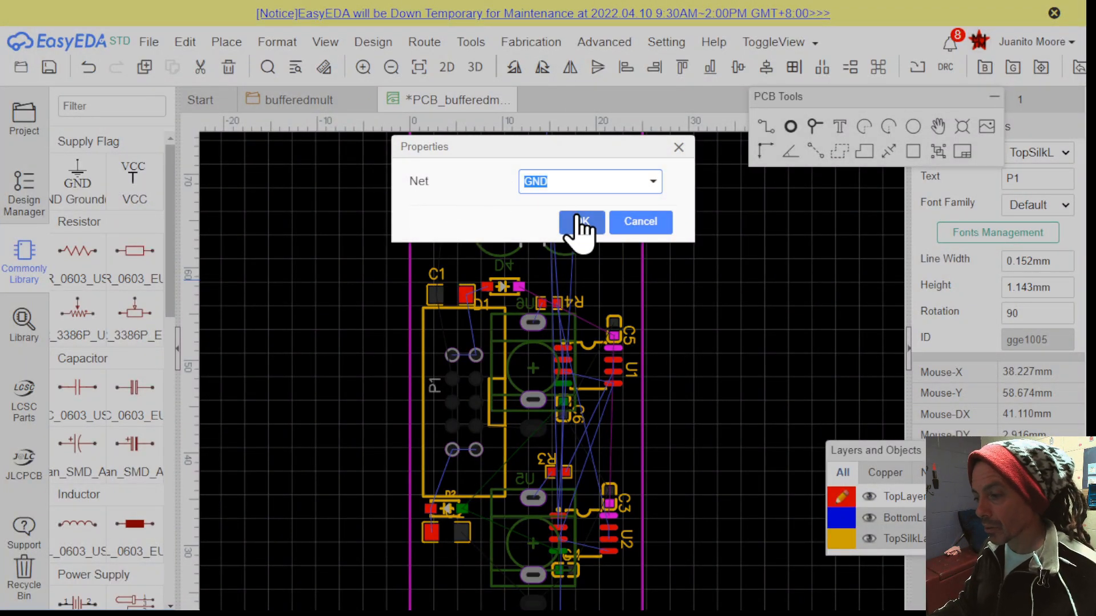
{"action": "left_click", "coordinate": [578, 224]}
{"action": "scroll", "coordinate": [349, 194], "scroll_direction": "down", "scroll_amount": 3}
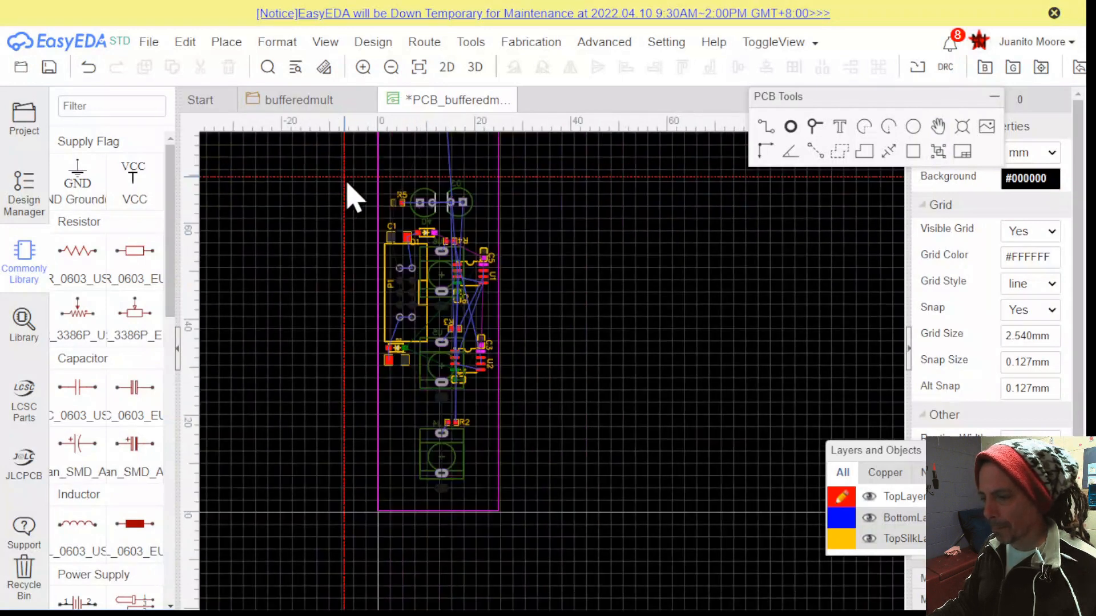
{"action": "right_click_drag", "start_coordinate": [358, 218], "coordinate": [379, 430]}
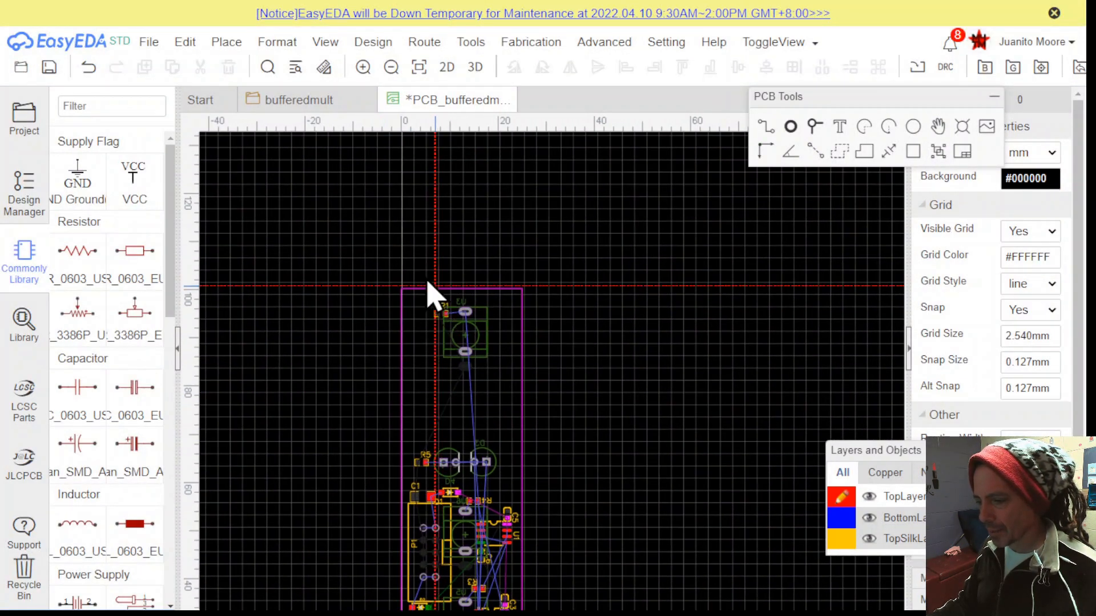
{"action": "scroll", "coordinate": [425, 291], "scroll_direction": "up", "scroll_amount": 5}
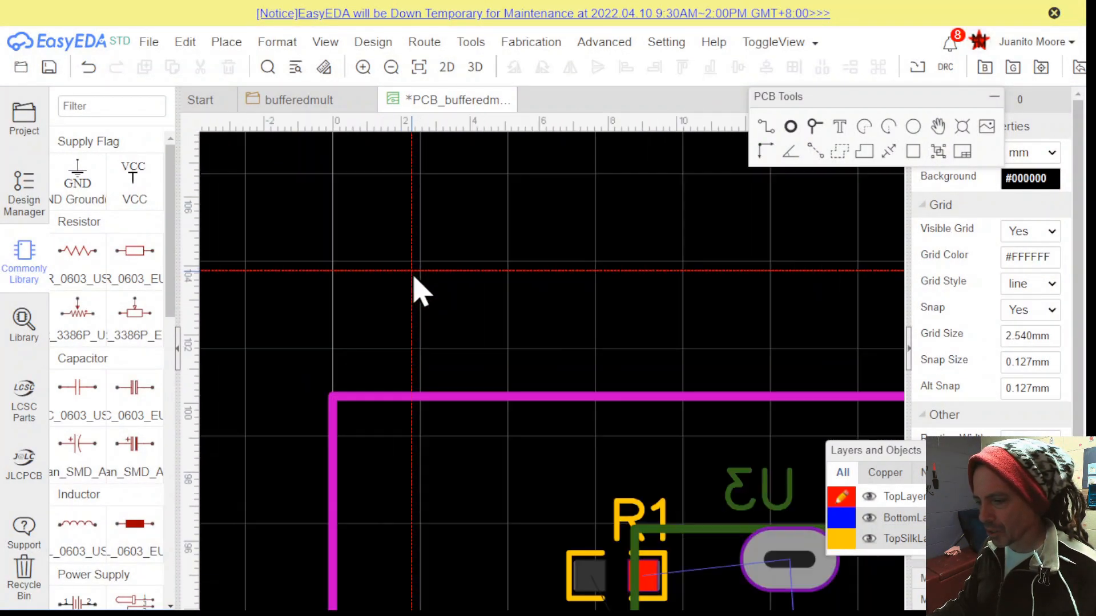
{"action": "left_click", "coordinate": [331, 388]}
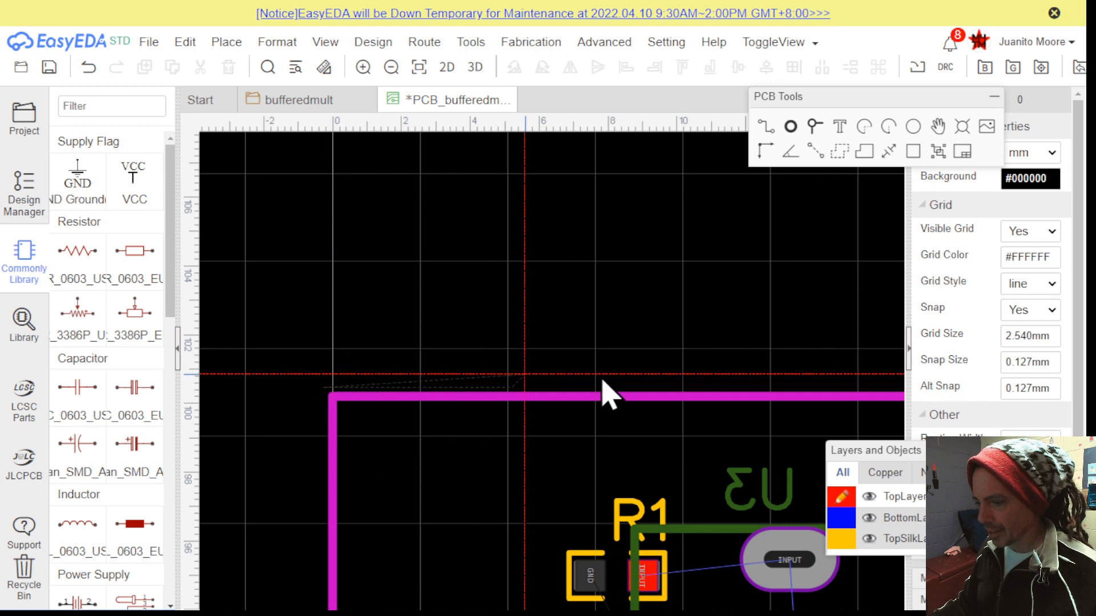
Trace the copper area just outside the board's remaining corners and close it to fill the whole board
{"action": "scroll", "coordinate": [660, 398], "scroll_direction": "down", "scroll_amount": 4}
{"action": "scroll", "coordinate": [824, 388], "scroll_direction": "up", "scroll_amount": 4}
{"action": "scroll", "coordinate": [825, 389], "scroll_direction": "up", "scroll_amount": 2}
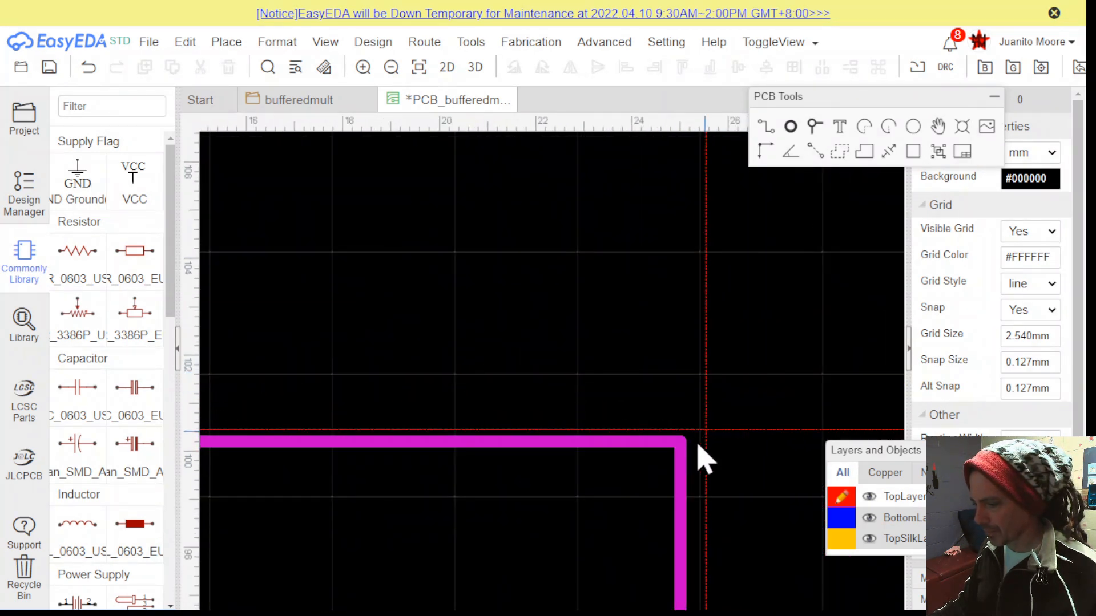
{"action": "scroll", "coordinate": [696, 444], "scroll_direction": "down", "scroll_amount": 5}
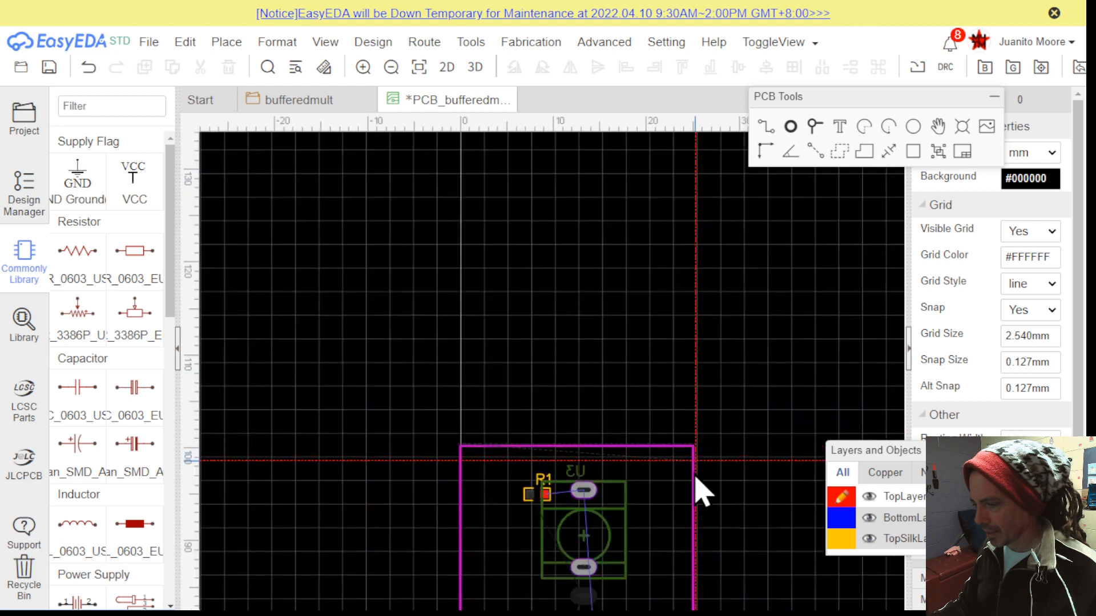
{"action": "mouse_move", "coordinate": [692, 497]}
{"action": "right_mouse_down"}
{"action": "mouse_move", "coordinate": [650, 175]}
{"action": "mouse_move", "coordinate": [685, 487]}
{"action": "right_mouse_up"}
{"action": "right_click_drag", "start_coordinate": [688, 423], "coordinate": [632, 186]}
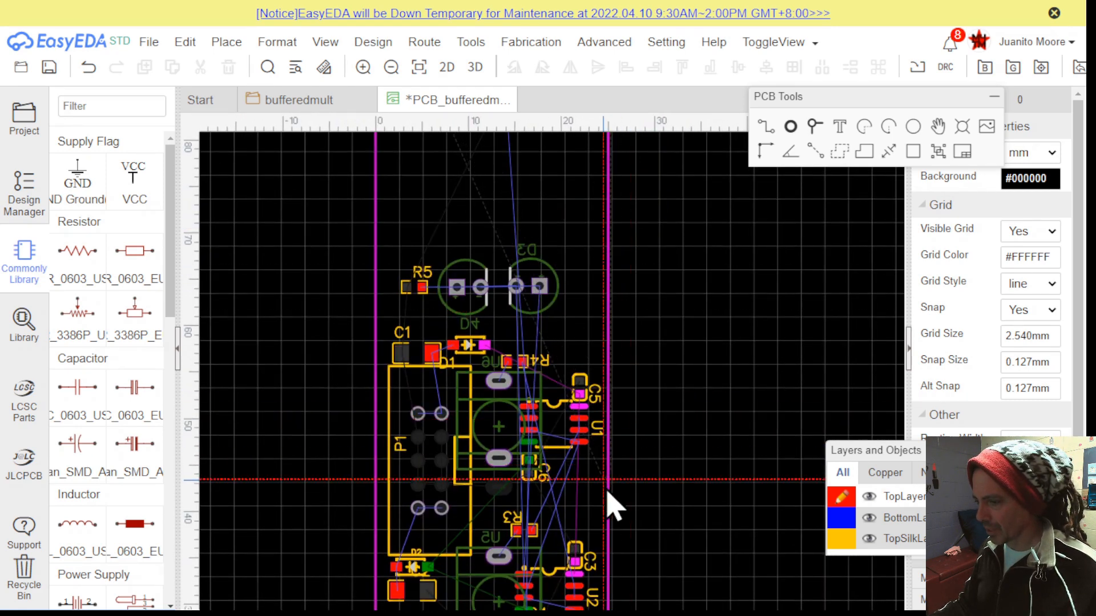
{"action": "right_click_drag", "start_coordinate": [624, 497], "coordinate": [637, 161]}
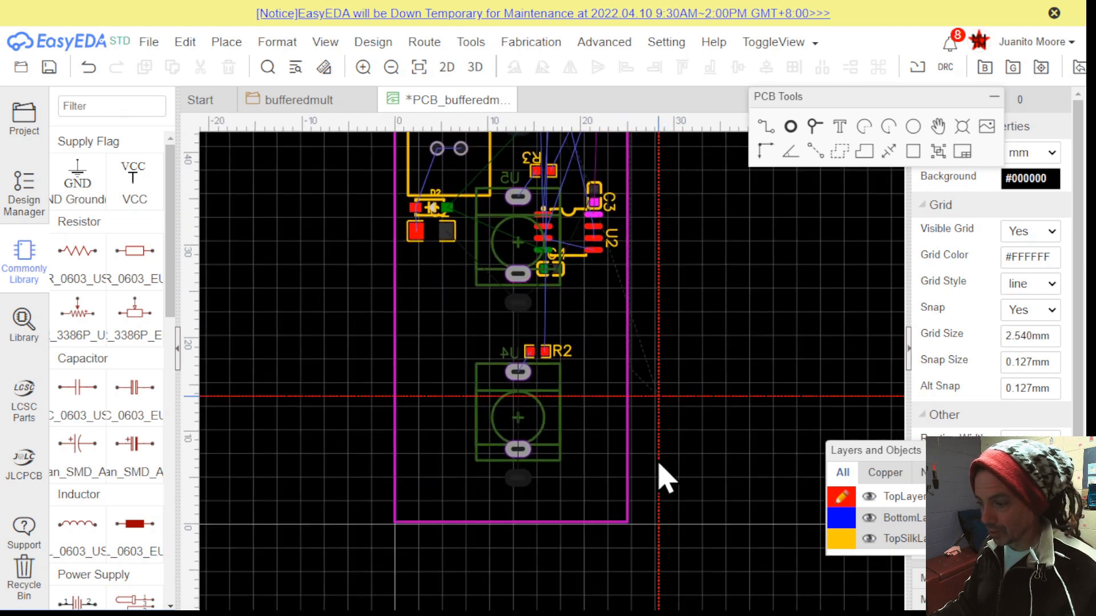
{"action": "scroll", "coordinate": [637, 540], "scroll_direction": "up", "scroll_amount": 4}
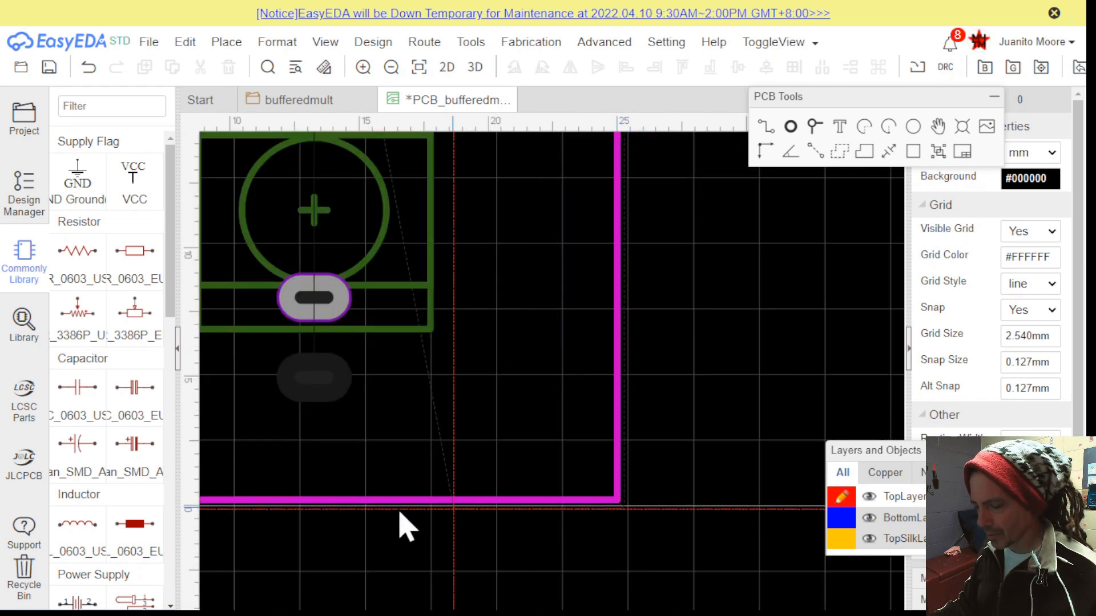
{"action": "scroll", "coordinate": [375, 503], "scroll_direction": "down", "scroll_amount": 4}
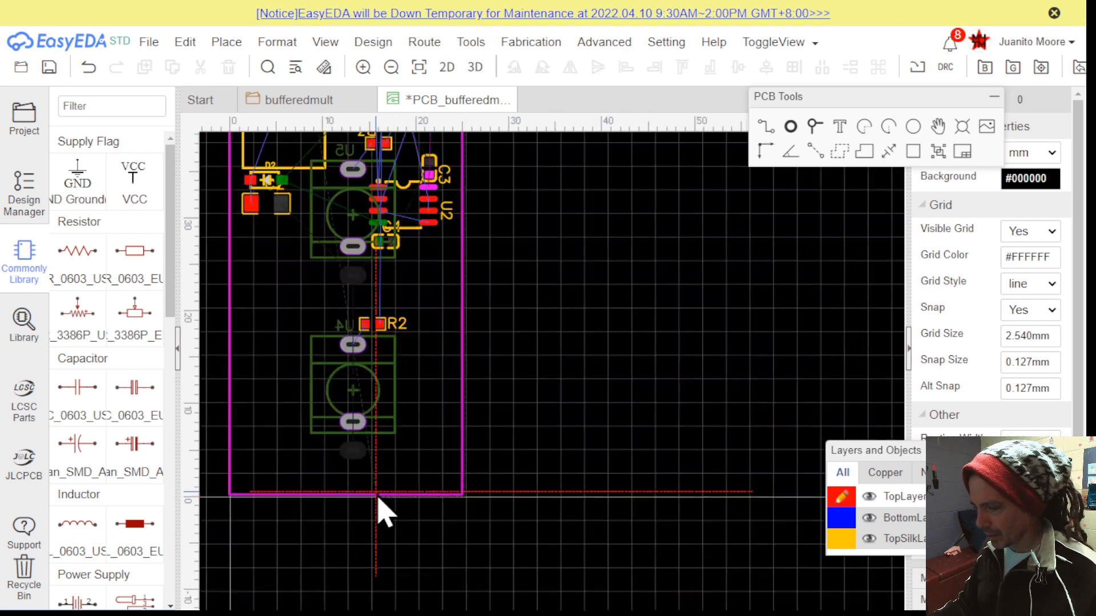
{"action": "scroll", "coordinate": [220, 513], "scroll_direction": "up", "scroll_amount": 4}
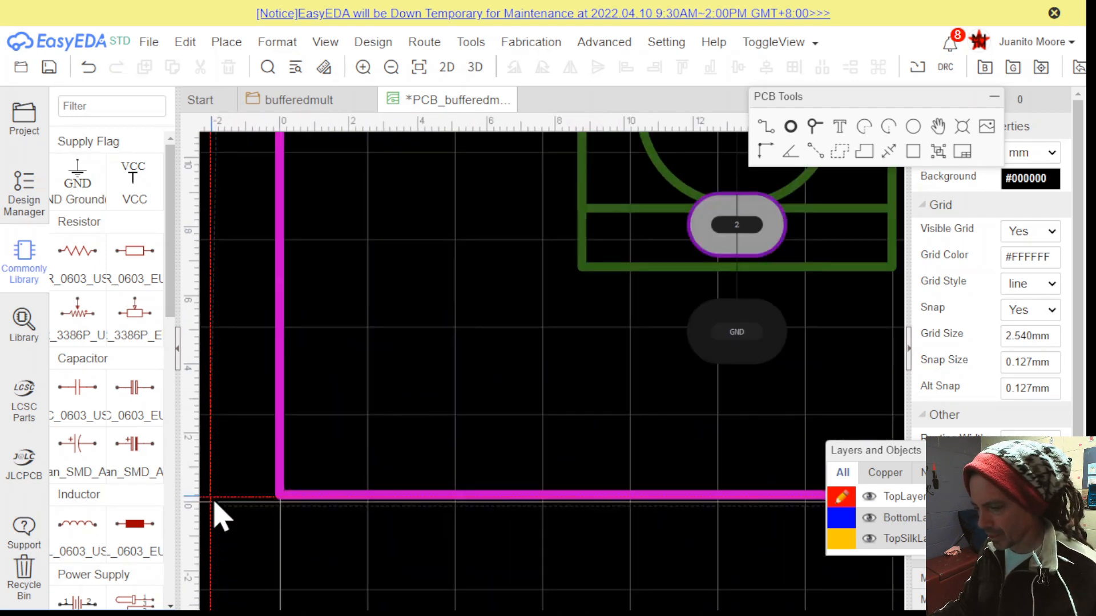
{"action": "left_click", "coordinate": [274, 509]}
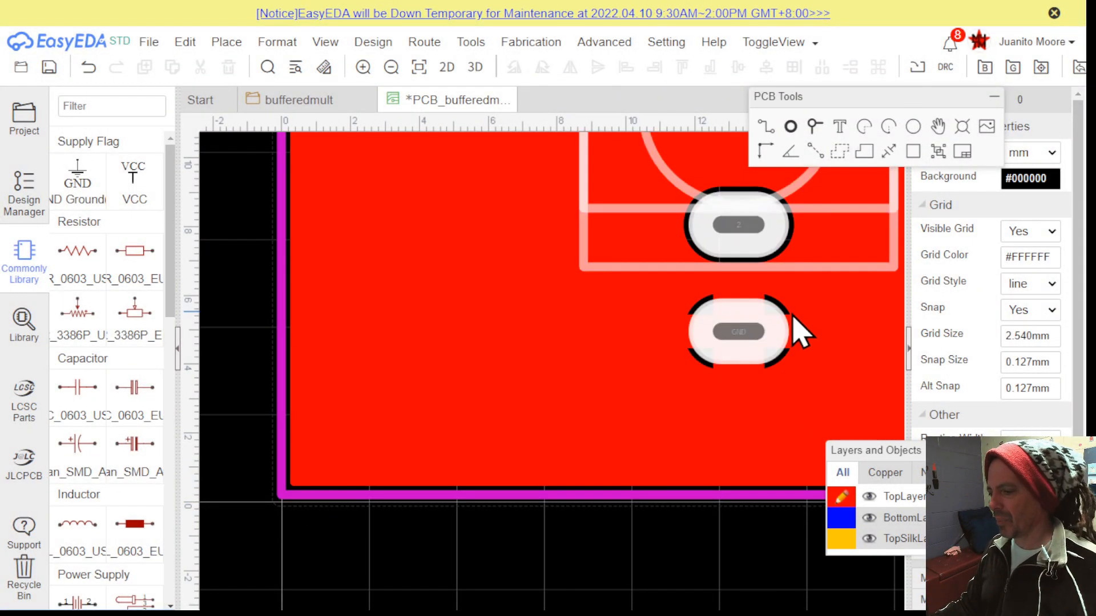
Select the top GND copper area and set its spoke width to 0.4 mm
{"action": "scroll", "coordinate": [746, 347], "scroll_direction": "up", "scroll_amount": 2}
{"action": "scroll", "coordinate": [851, 371], "scroll_direction": "down", "scroll_amount": 1}
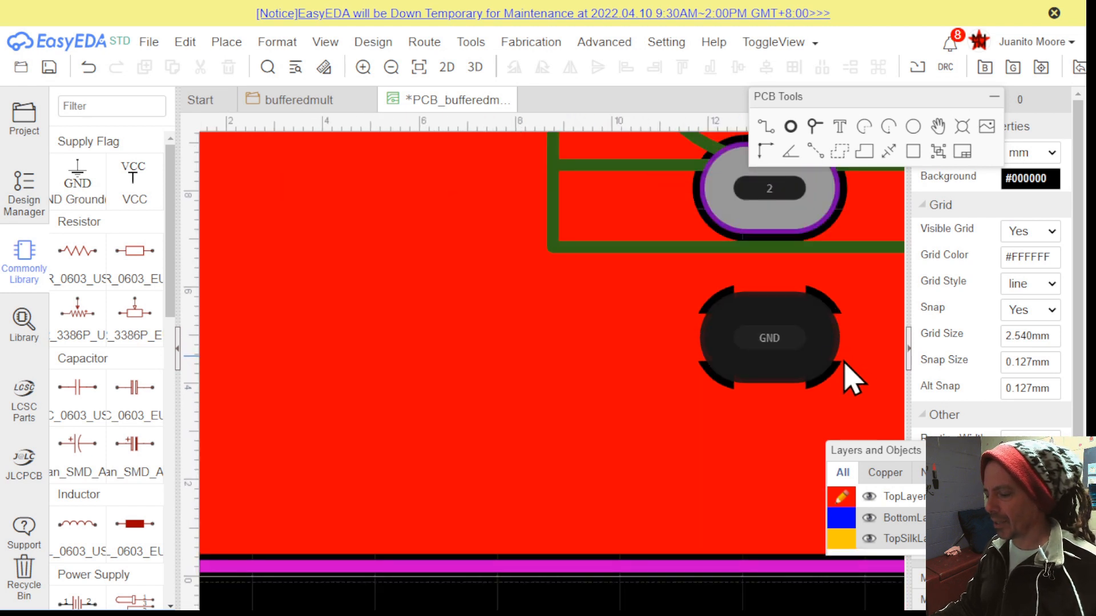
{"action": "right_click_drag", "start_coordinate": [844, 362], "coordinate": [747, 359]}
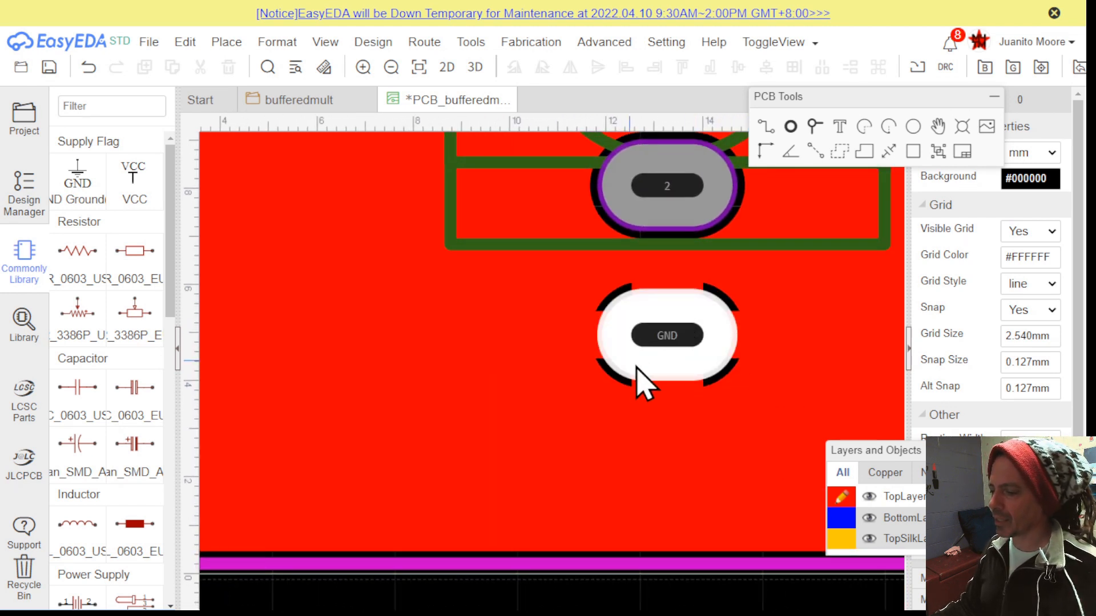
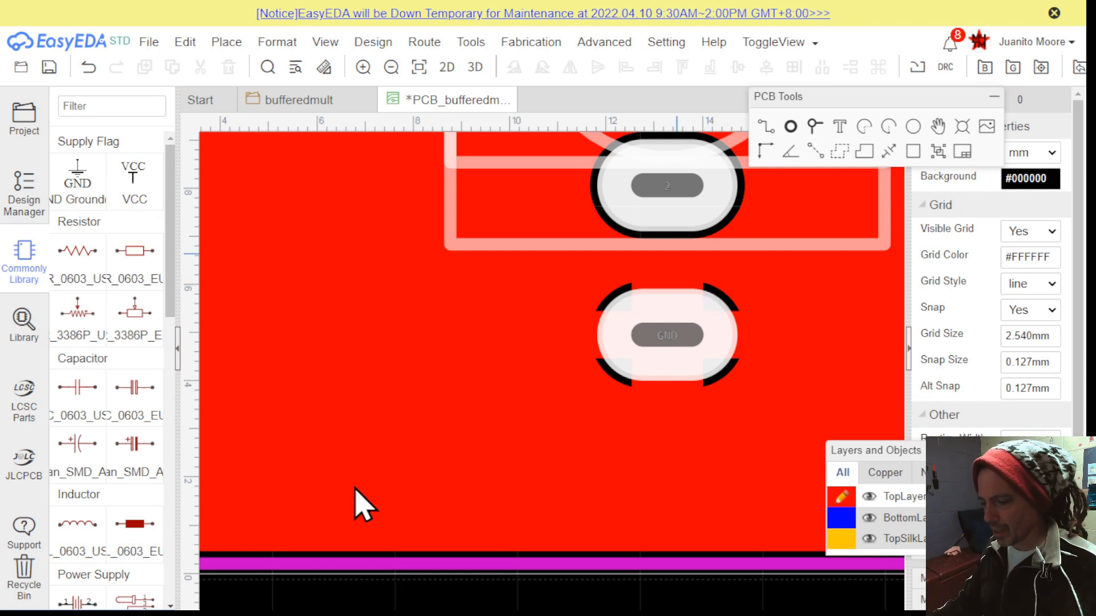
{"action": "left_click", "coordinate": [569, 583]}
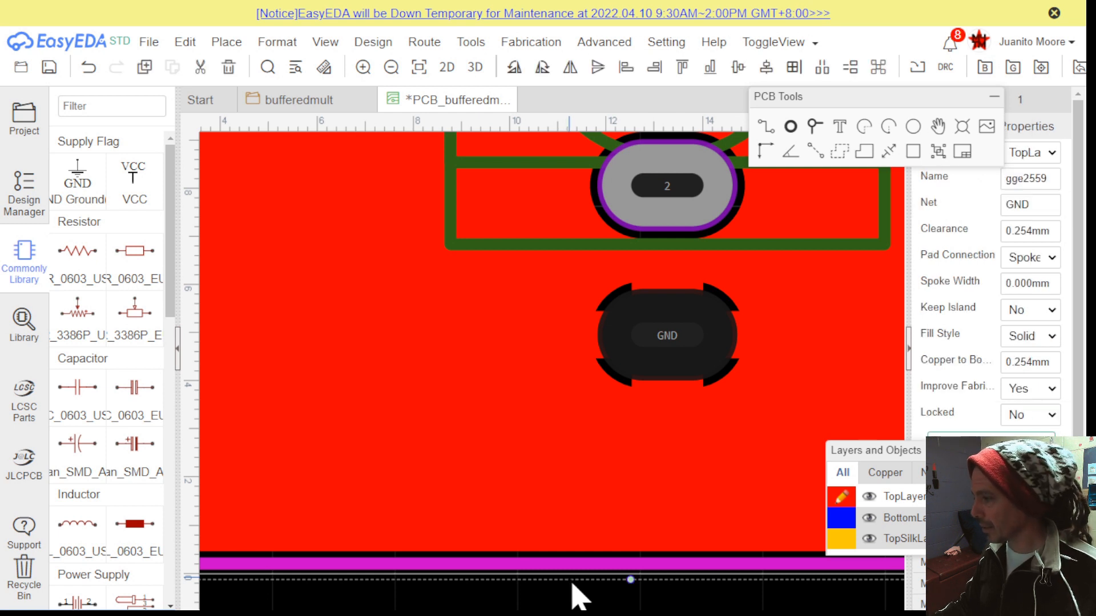
{"action": "mouse_move", "coordinate": [985, 347]}
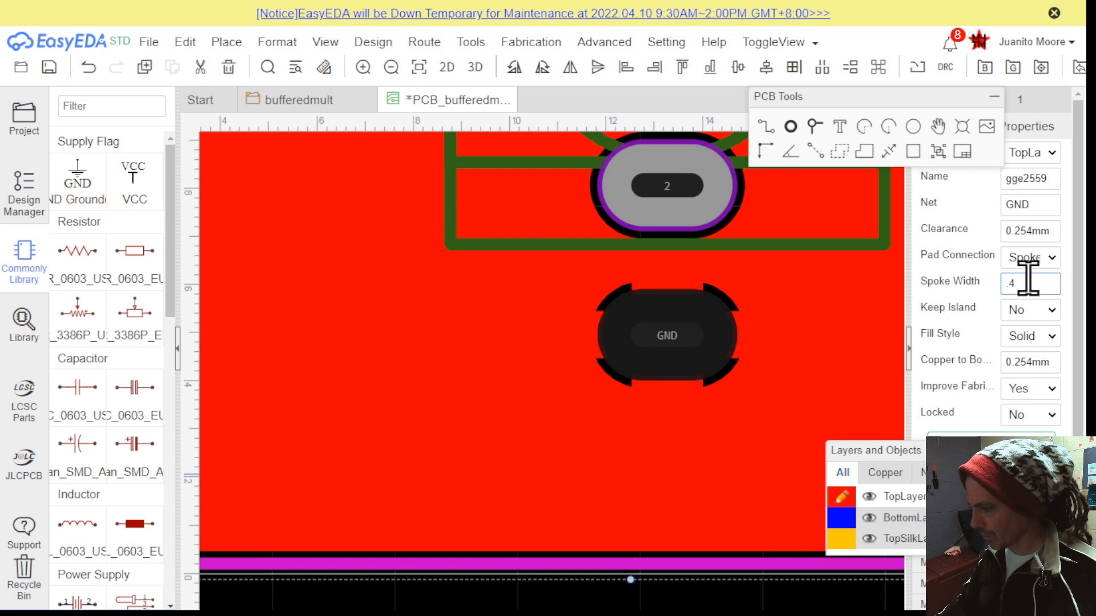
{"action": "key", "text": "Return"}
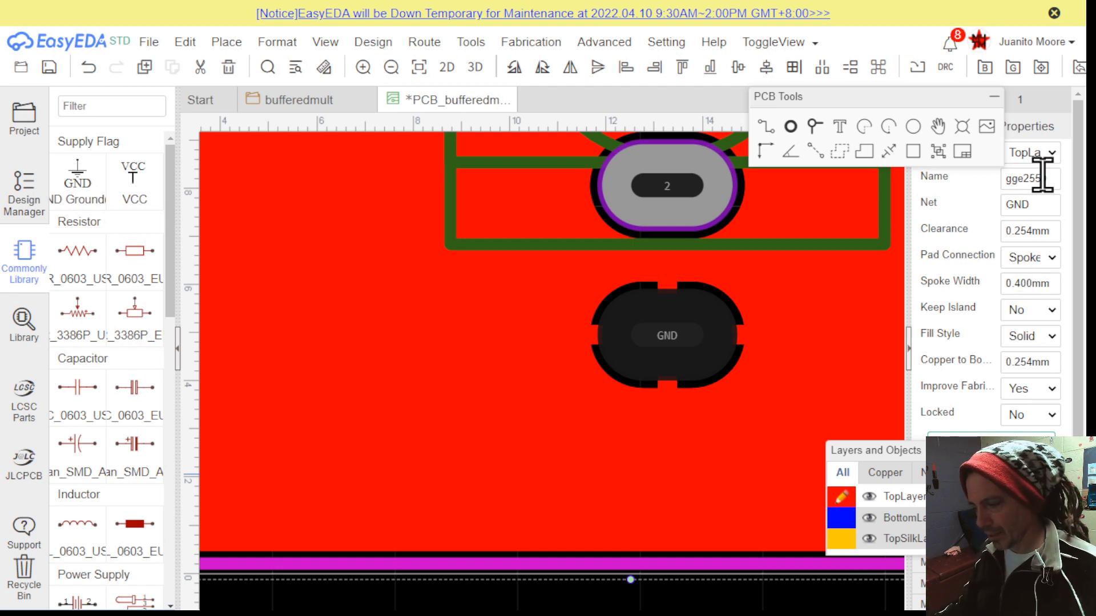
Make BottomLayer the active layer for the bottom side's copper
{"action": "scroll", "coordinate": [749, 388], "scroll_direction": "down", "scroll_amount": 1}
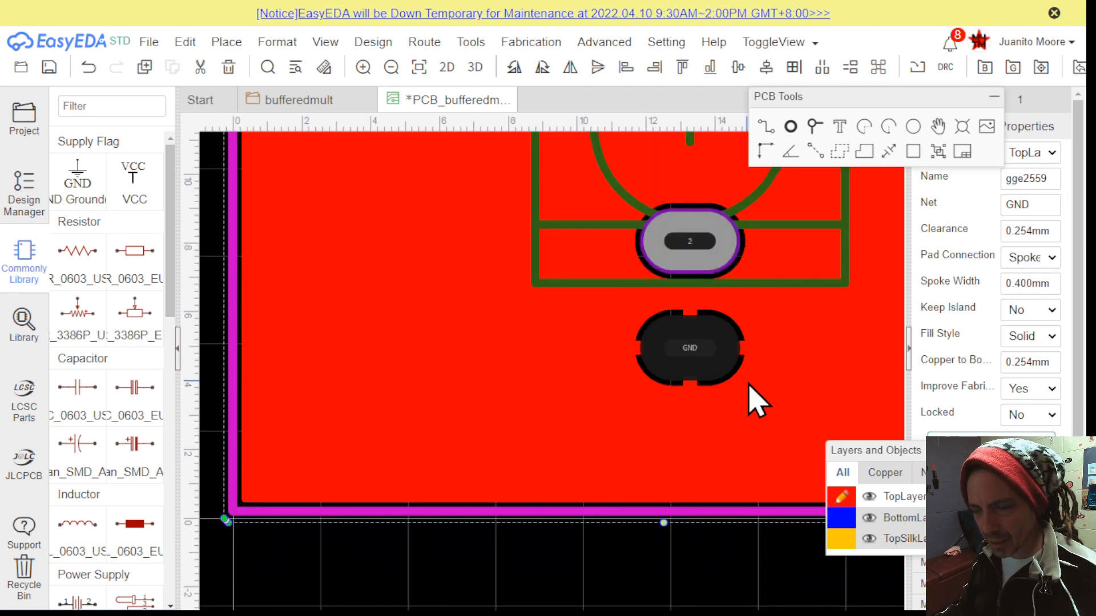
{"action": "scroll", "coordinate": [750, 388], "scroll_direction": "down", "scroll_amount": 3}
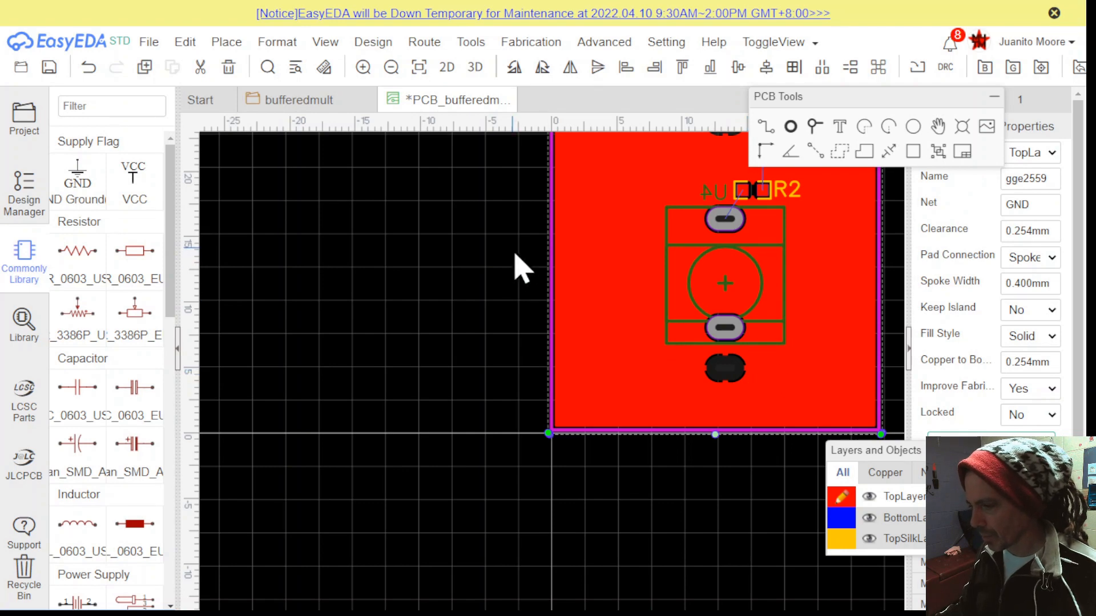
{"action": "scroll", "coordinate": [519, 265], "scroll_direction": "down", "scroll_amount": 1}
{"action": "right_click_drag", "start_coordinate": [508, 286], "coordinate": [420, 460]}
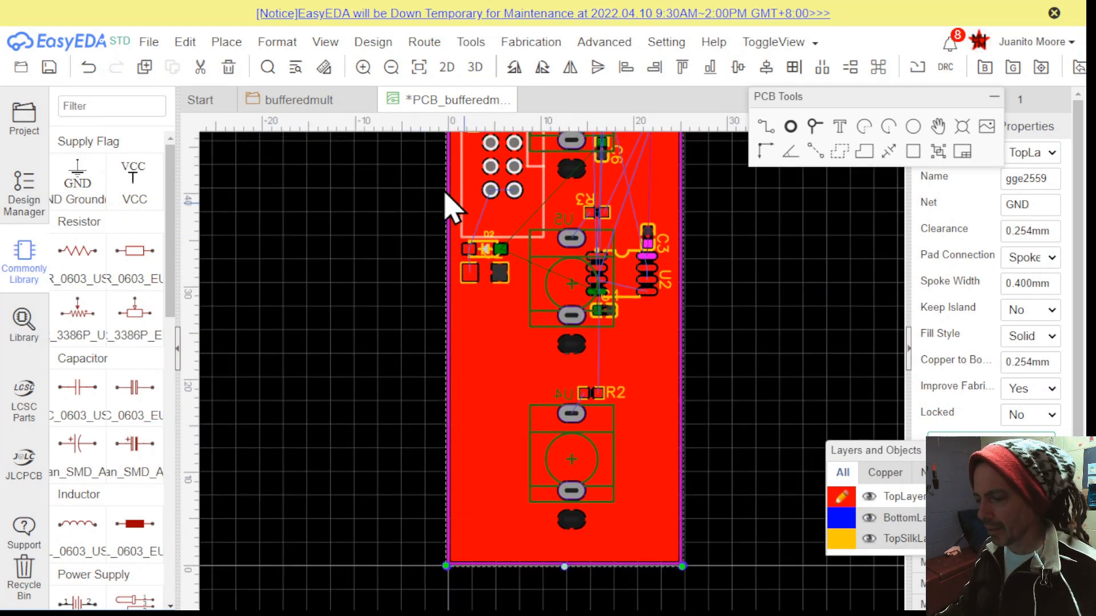
{"action": "scroll", "coordinate": [374, 283], "scroll_direction": "down", "scroll_amount": 3}
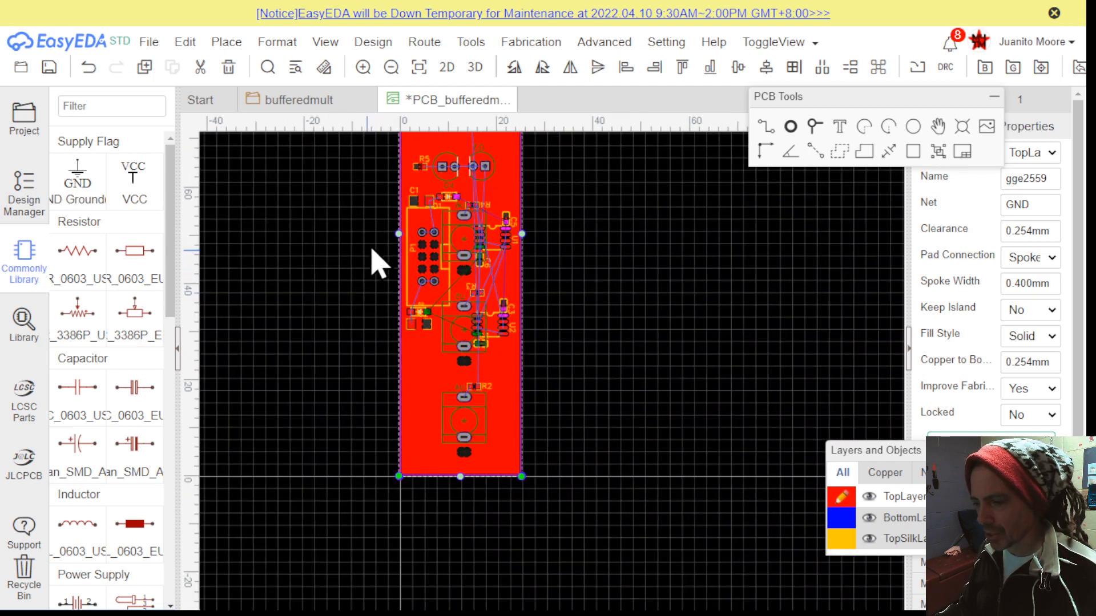
{"action": "right_click_drag", "start_coordinate": [375, 264], "coordinate": [354, 454]}
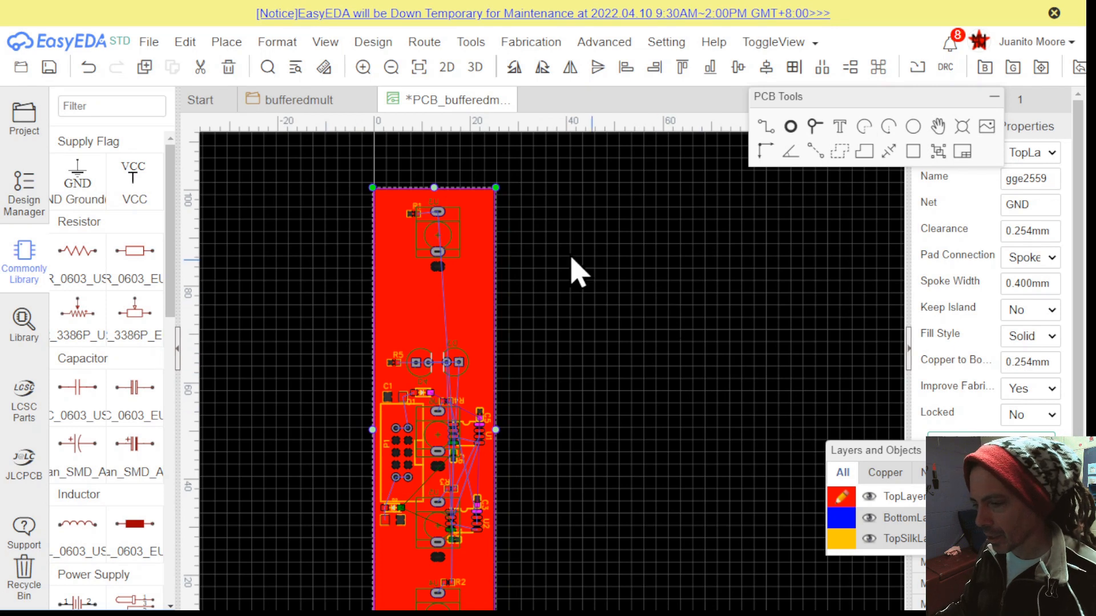
{"action": "mouse_move", "coordinate": [851, 514]}
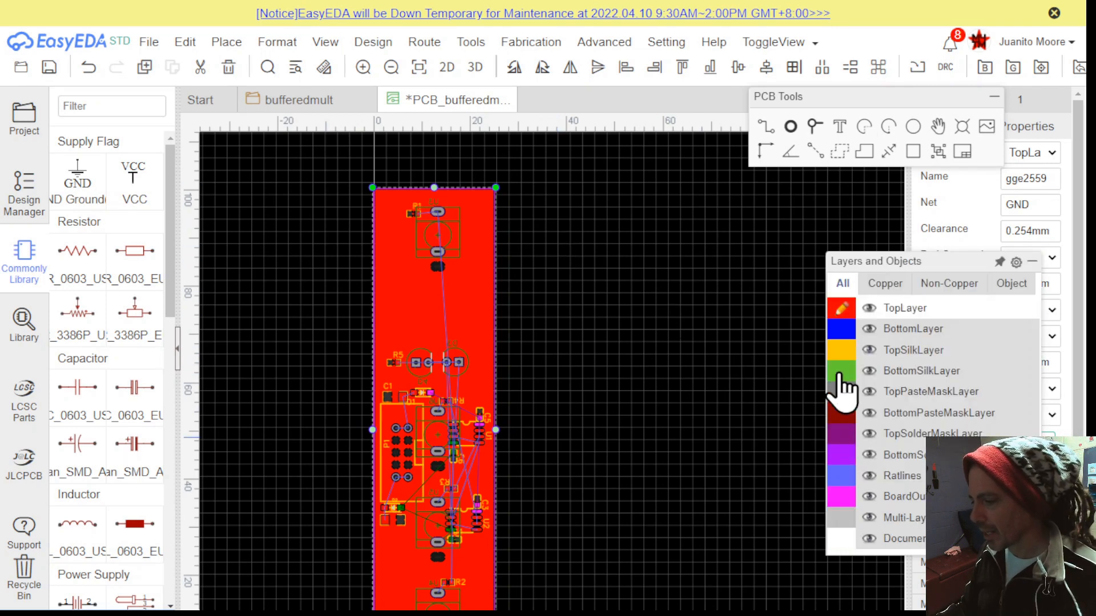
{"action": "left_click", "coordinate": [841, 335]}
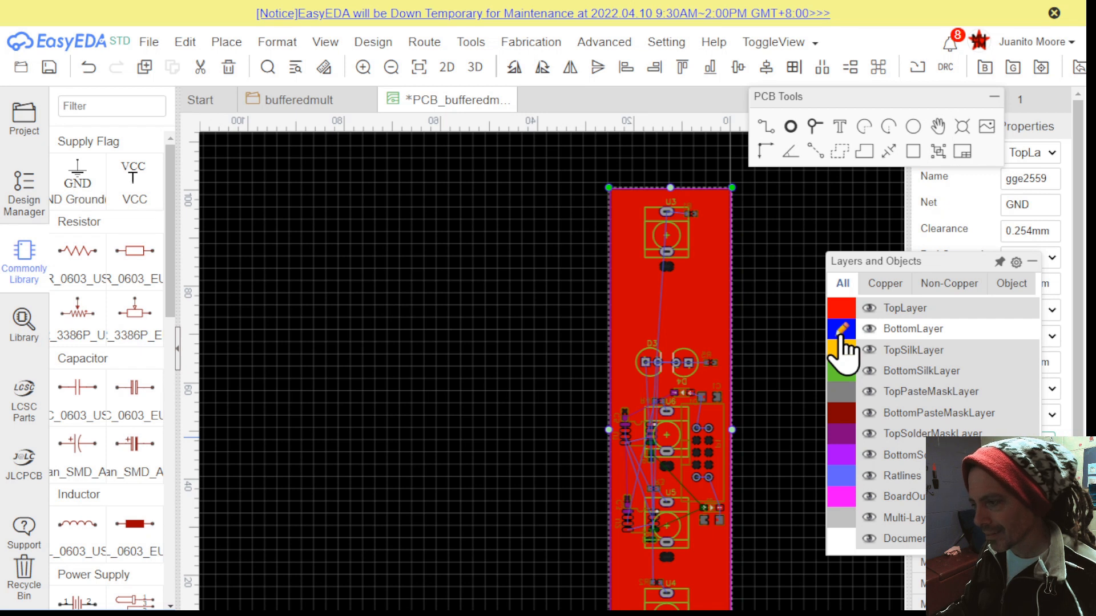
{"action": "left_click", "coordinate": [780, 44]}
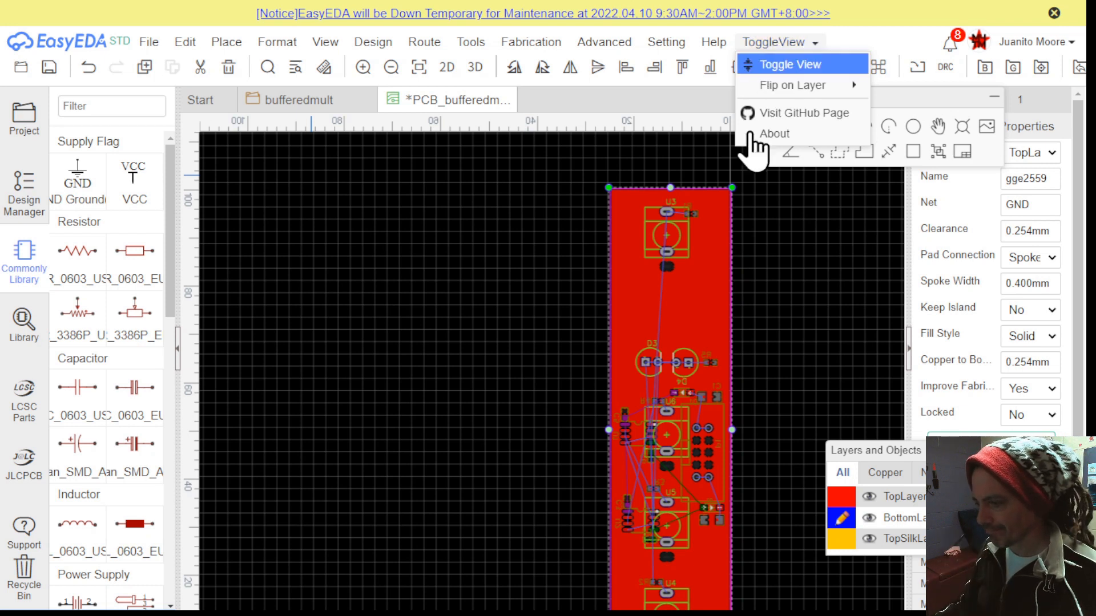
{"action": "mouse_move", "coordinate": [911, 542]}
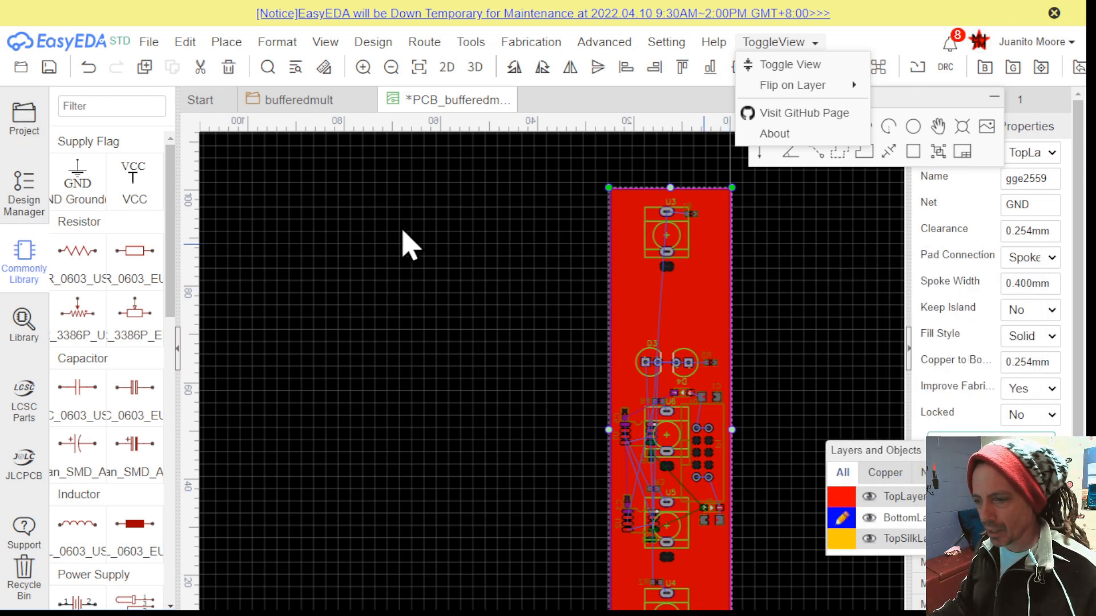
{"action": "left_click", "coordinate": [843, 160]}
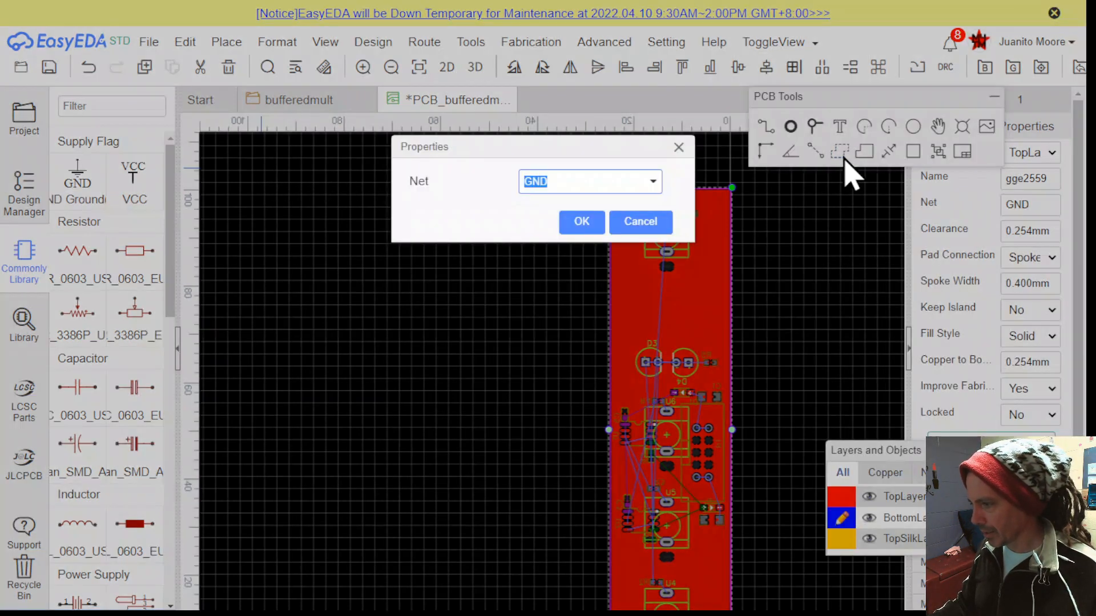
{"action": "left_click", "coordinate": [582, 223]}
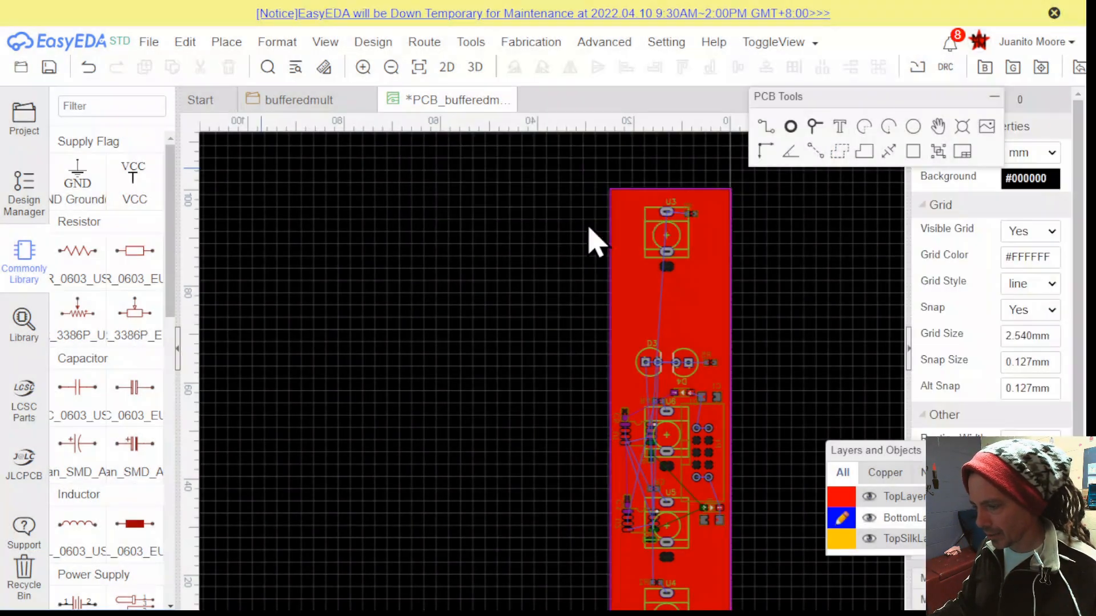
{"action": "scroll", "coordinate": [607, 213], "scroll_direction": "up", "scroll_amount": 4}
{"action": "scroll", "coordinate": [614, 189], "scroll_direction": "up", "scroll_amount": 4}
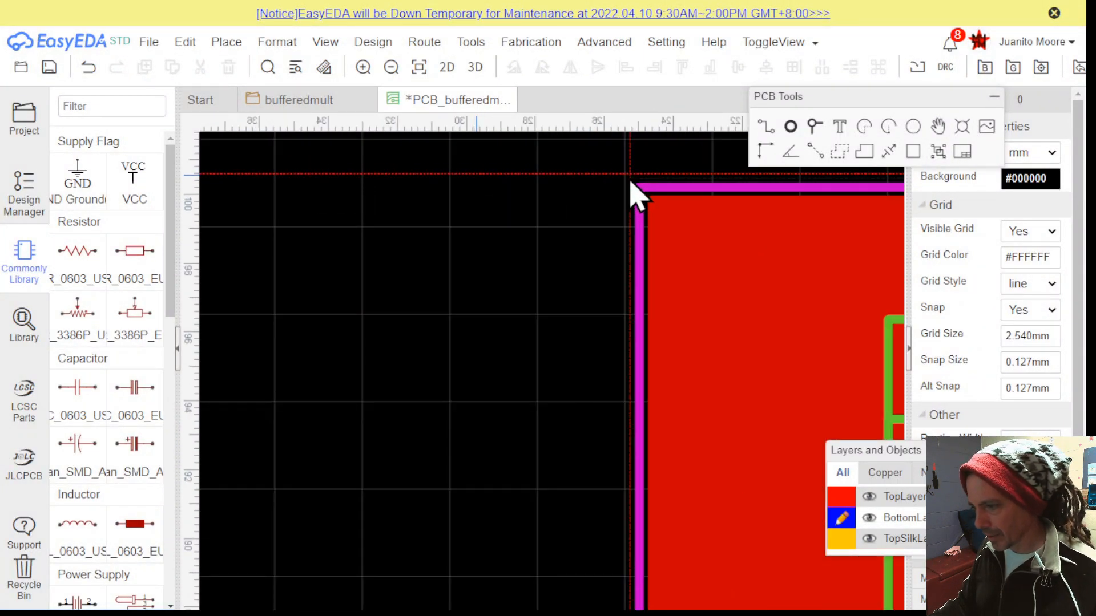
{"action": "scroll", "coordinate": [685, 211], "scroll_direction": "down", "scroll_amount": 1}
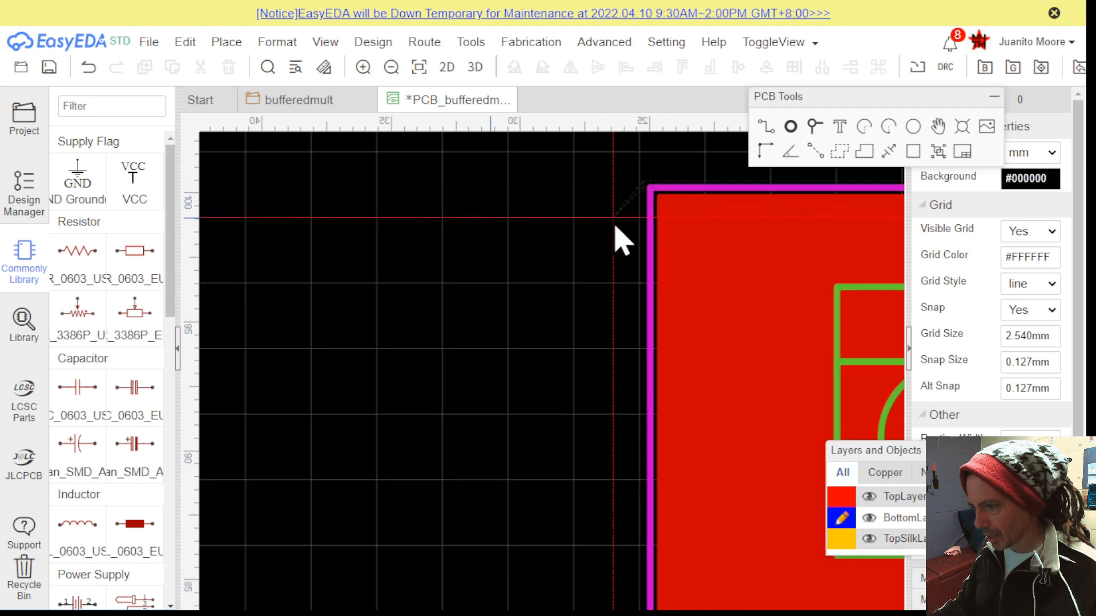
{"action": "right_click_drag", "start_coordinate": [619, 237], "coordinate": [176, 238]}
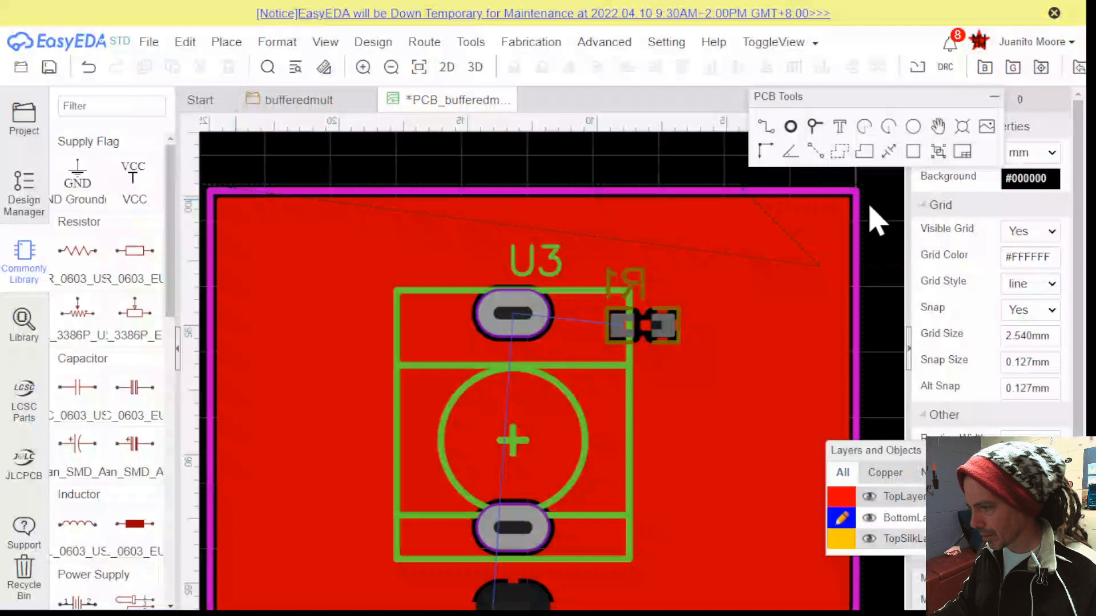
{"action": "right_click_drag", "start_coordinate": [862, 200], "coordinate": [831, 215]}
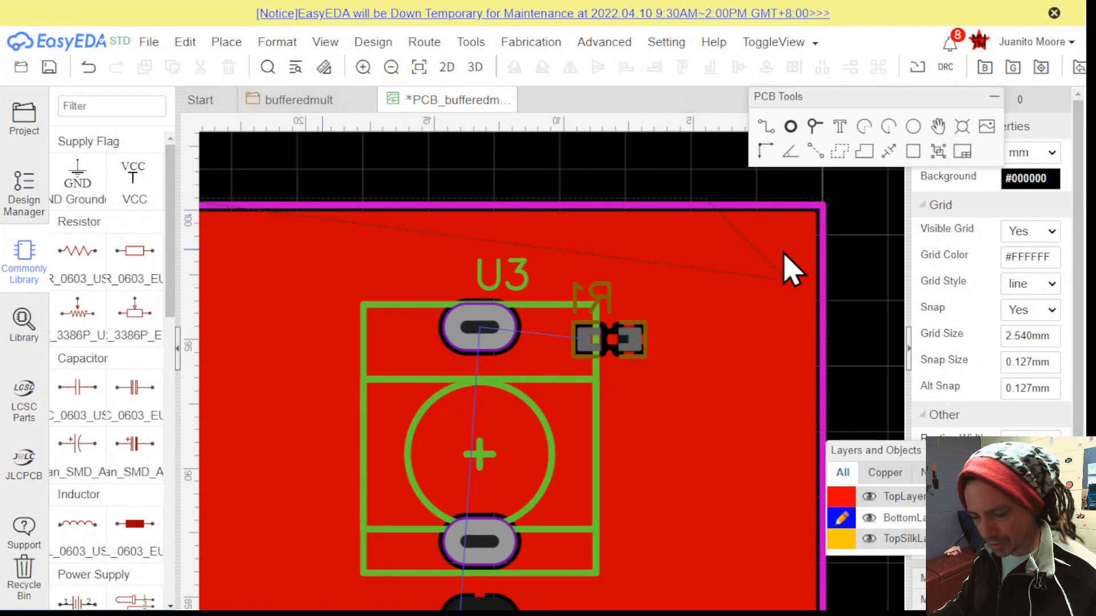
{"action": "left_click", "coordinate": [746, 240]}
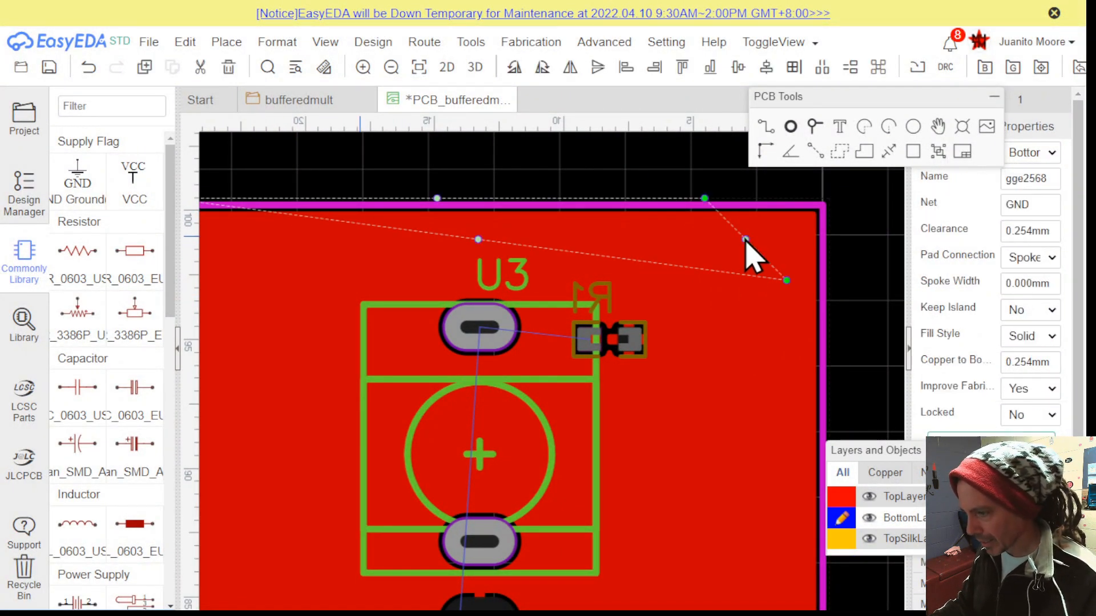
{"action": "key", "text": "Escape"}
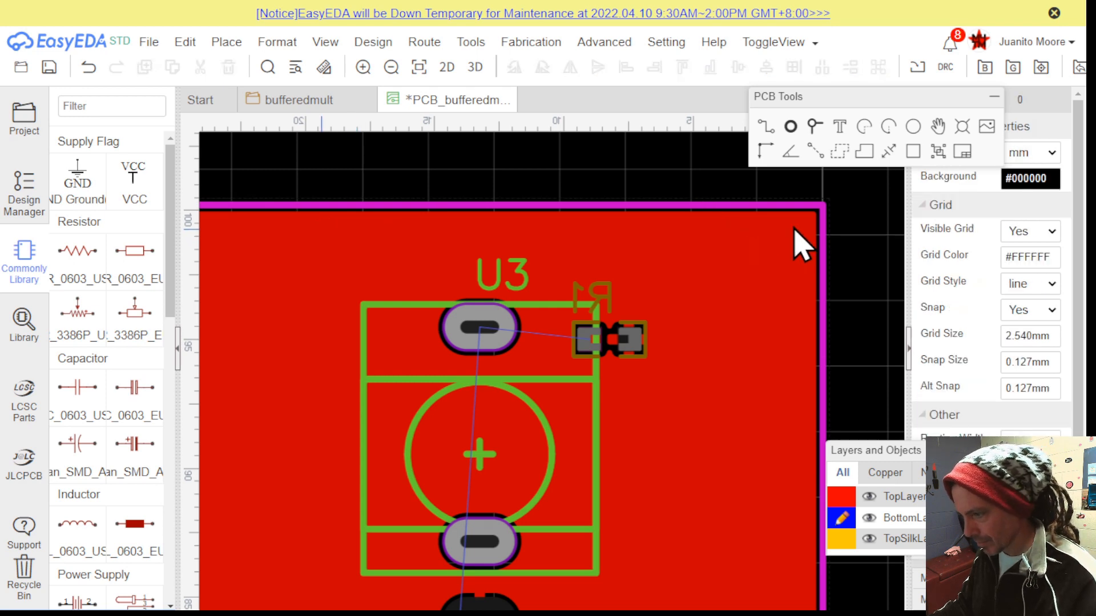
Start a bottom-layer copper area on net GND, placing its first vertex just outside the board outline's upper-left corner
{"action": "right_click_drag", "start_coordinate": [449, 172], "coordinate": [705, 190]}
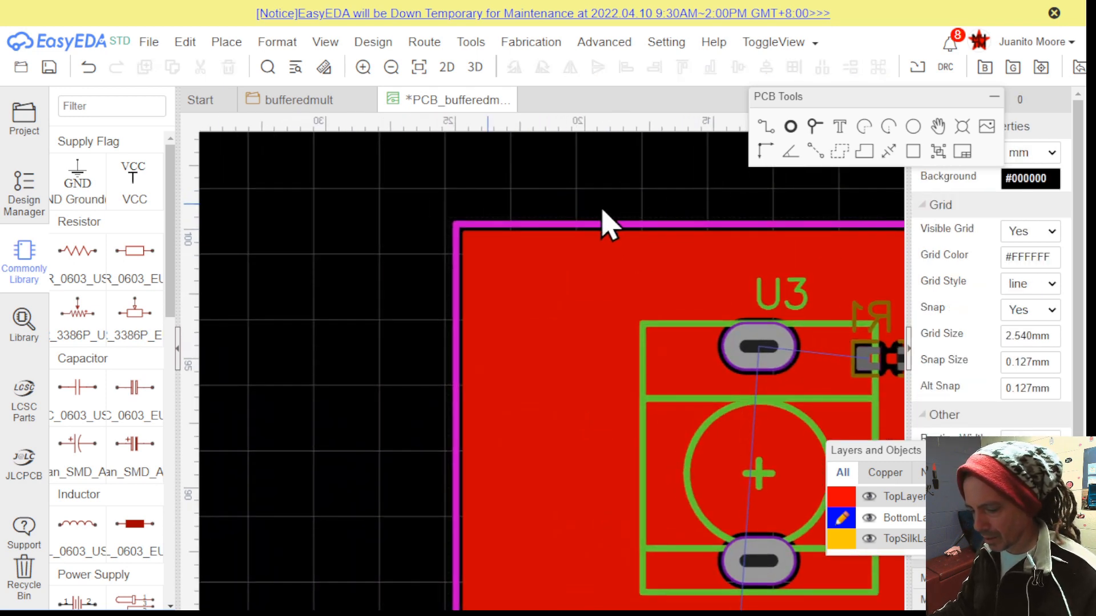
{"action": "left_click", "coordinate": [839, 151]}
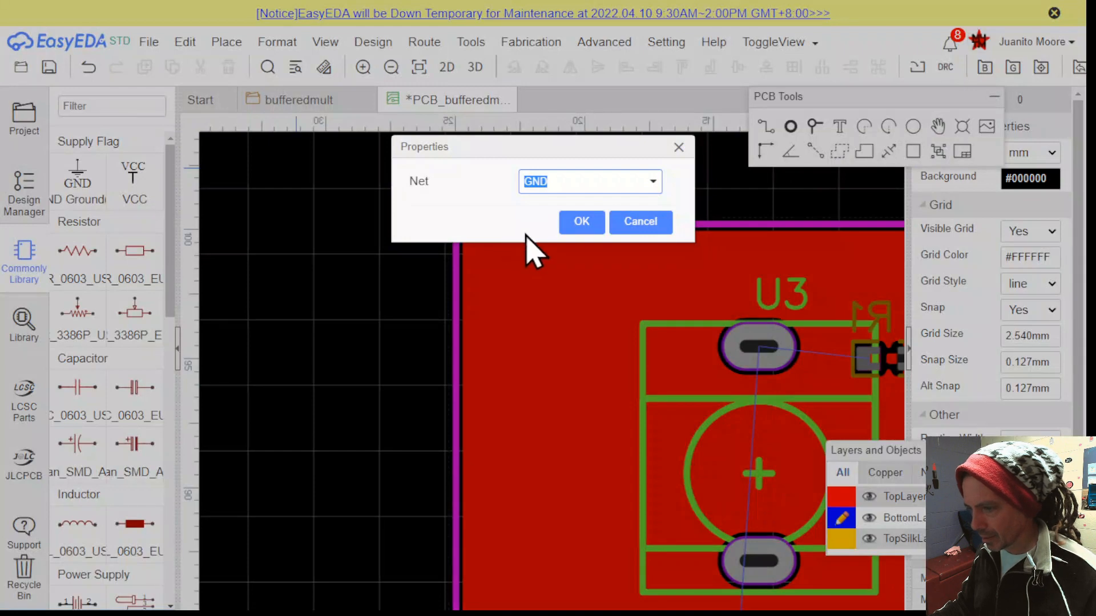
{"action": "left_click", "coordinate": [583, 223]}
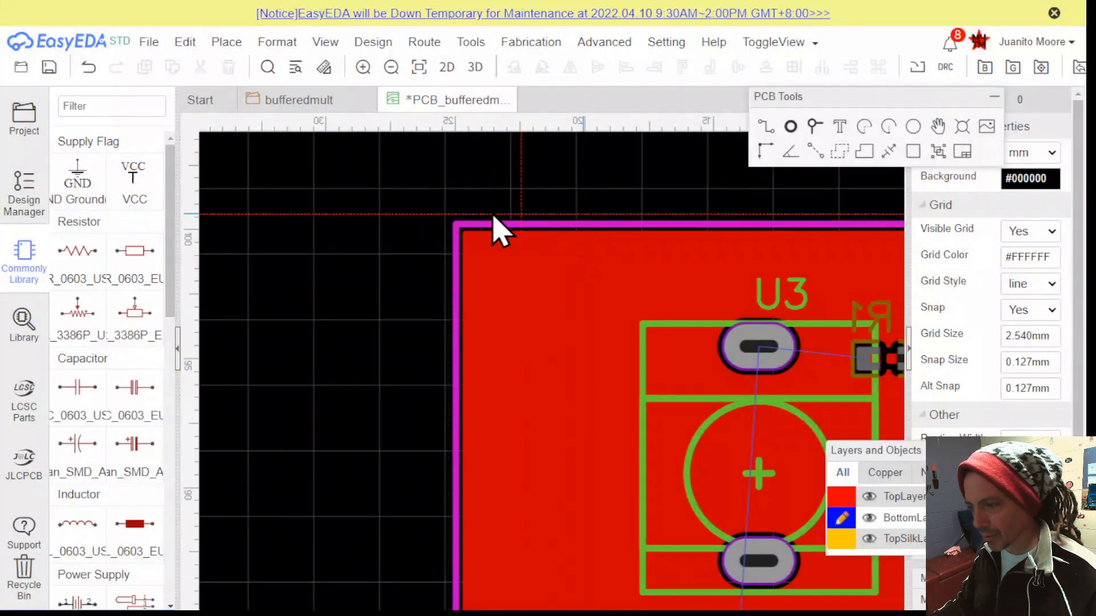
{"action": "left_click", "coordinate": [452, 226]}
Extend the bottom copper area's outline just outside the board's upper-right and lower-right corners
{"action": "right_click_drag", "start_coordinate": [680, 277], "coordinate": [443, 235]}
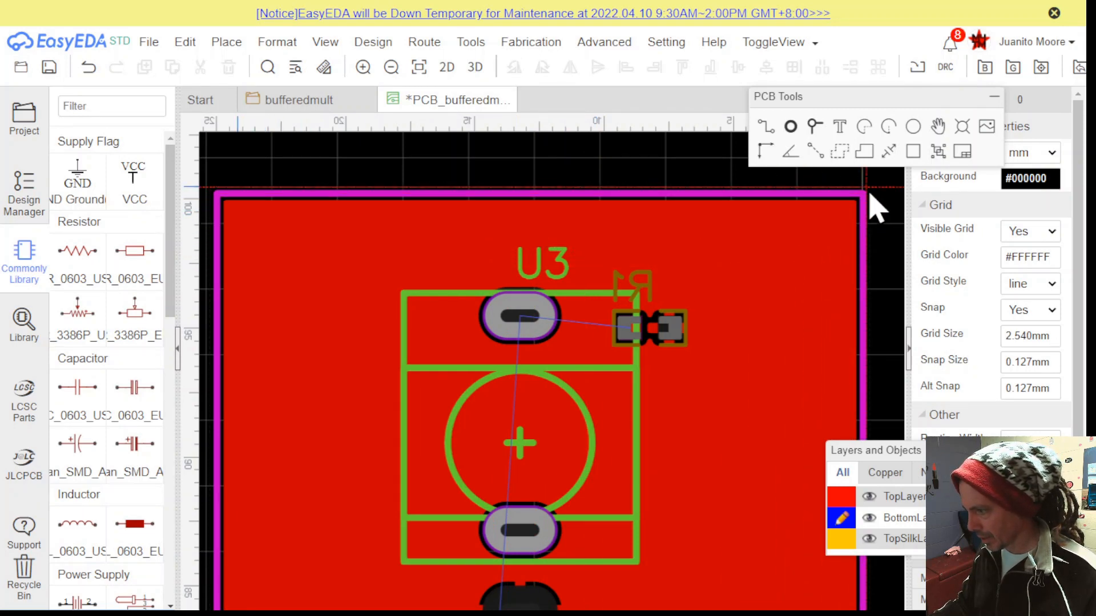
{"action": "right_click_drag", "start_coordinate": [758, 501], "coordinate": [689, 307]}
{"action": "scroll", "coordinate": [717, 337], "scroll_direction": "down", "scroll_amount": 3}
{"action": "right_click_drag", "start_coordinate": [714, 343], "coordinate": [731, 326]}
{"action": "scroll", "coordinate": [730, 348], "scroll_direction": "down", "scroll_amount": 2}
{"action": "scroll", "coordinate": [731, 348], "scroll_direction": "down", "scroll_amount": 1}
{"action": "right_click_drag", "start_coordinate": [716, 523], "coordinate": [665, 254]}
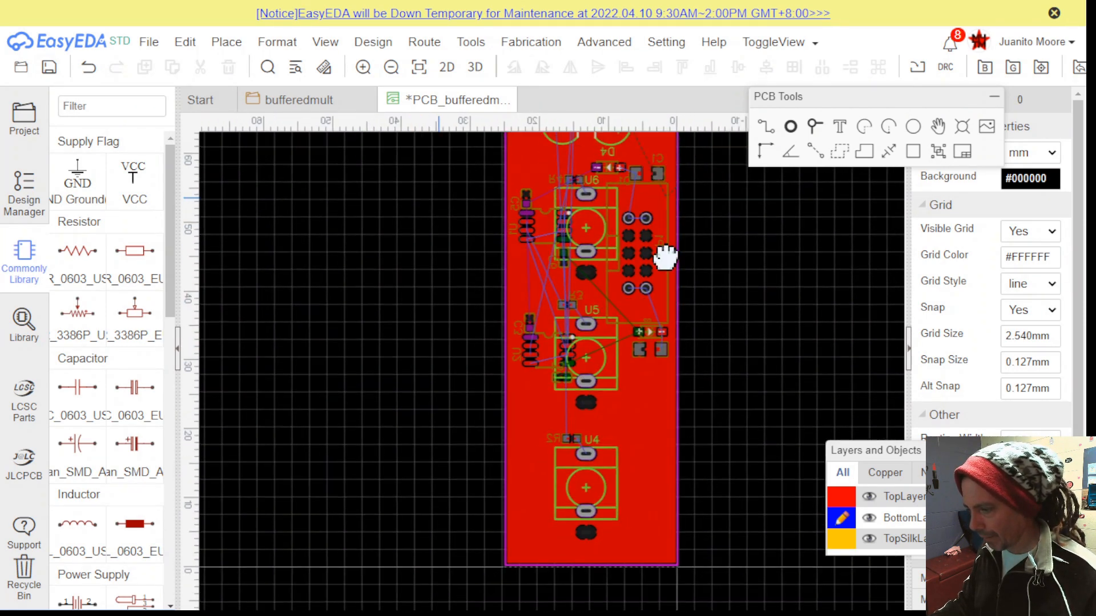
{"action": "scroll", "coordinate": [682, 585], "scroll_direction": "up", "scroll_amount": 7}
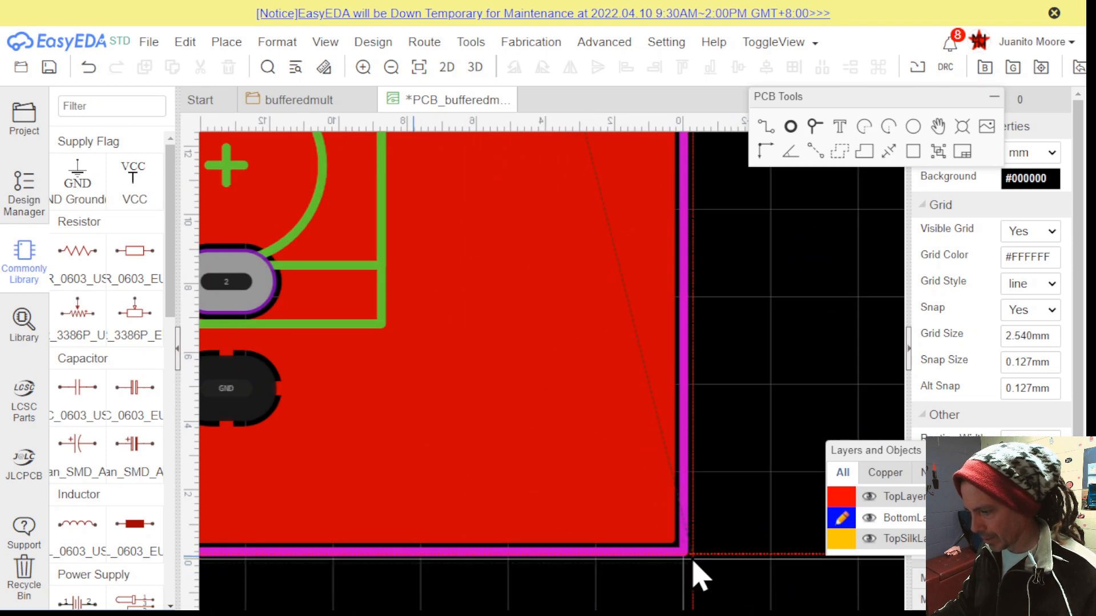
Add the vertex just outside the board's lower-left corner, close the bottom copper area and rebuild the copper fill
{"action": "scroll", "coordinate": [471, 488], "scroll_direction": "down", "scroll_amount": 7}
{"action": "right_click_drag", "start_coordinate": [423, 490], "coordinate": [495, 512]}
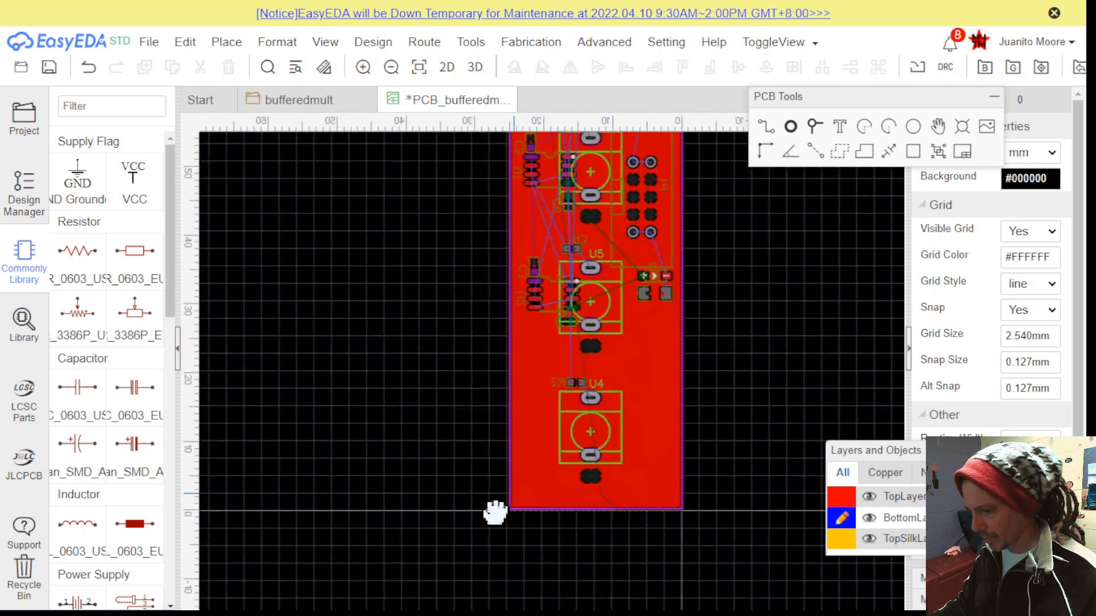
{"action": "scroll", "coordinate": [496, 513], "scroll_direction": "up", "scroll_amount": 9}
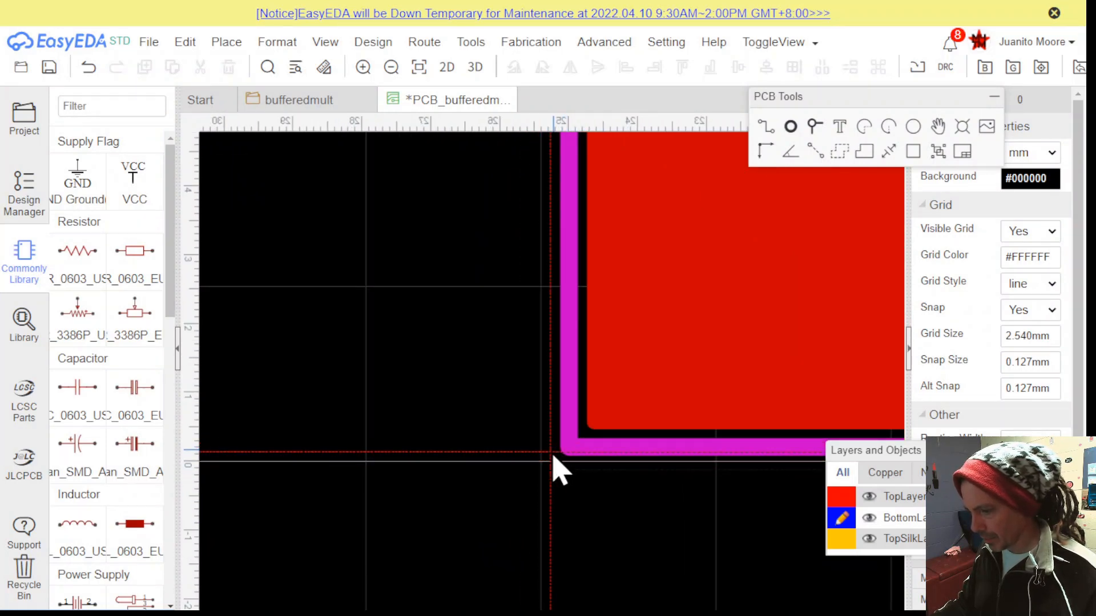
{"action": "key", "text": "shift+b"}
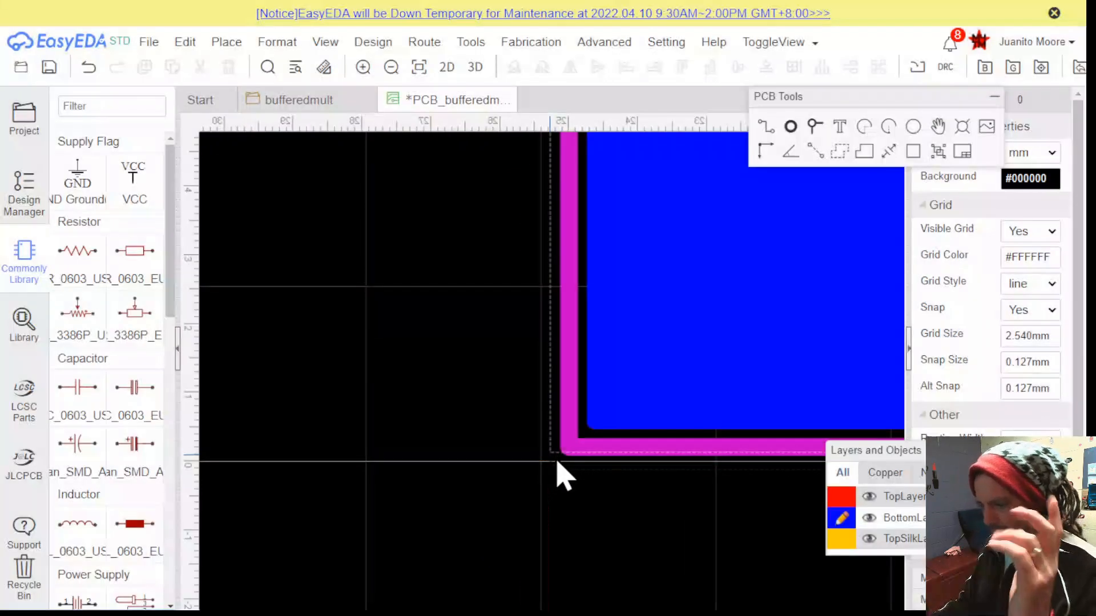
Select the bottom GND copper area and set its spoke width to 0.4 mm
{"action": "scroll", "coordinate": [556, 463], "scroll_direction": "down", "scroll_amount": 7}
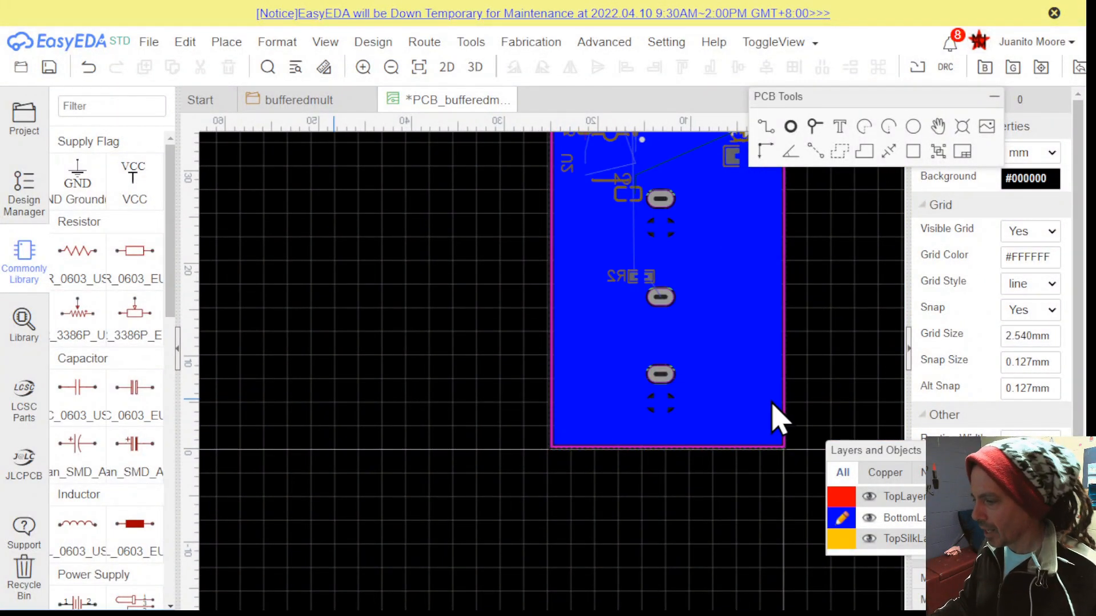
{"action": "scroll", "coordinate": [528, 420], "scroll_direction": "up", "scroll_amount": 3}
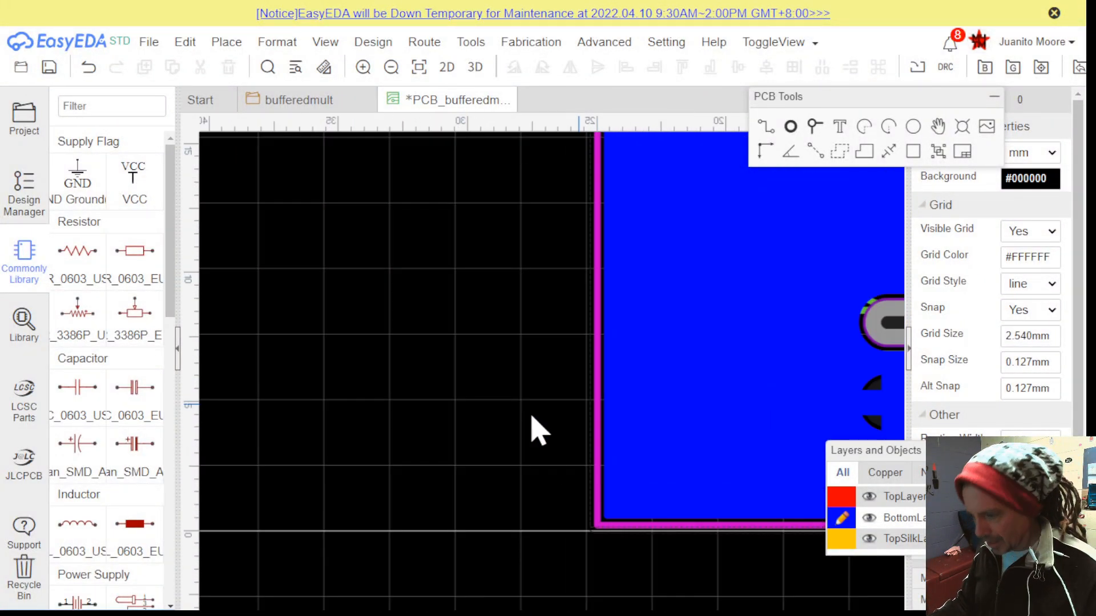
{"action": "left_click", "coordinate": [592, 505]}
{"action": "left_click", "coordinate": [593, 505]}
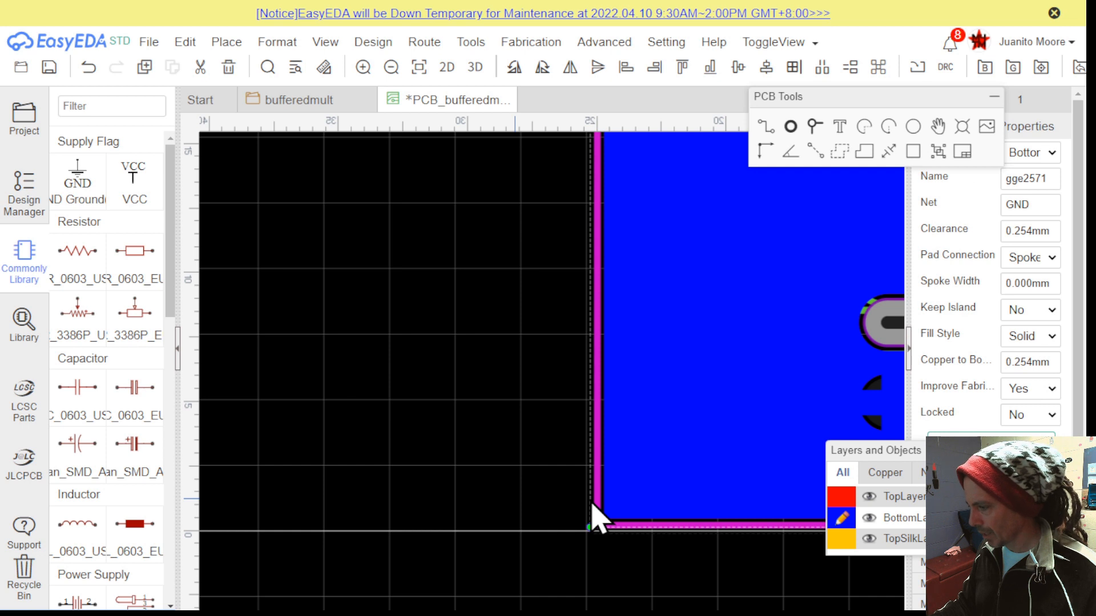
{"action": "left_click", "coordinate": [1036, 284]}
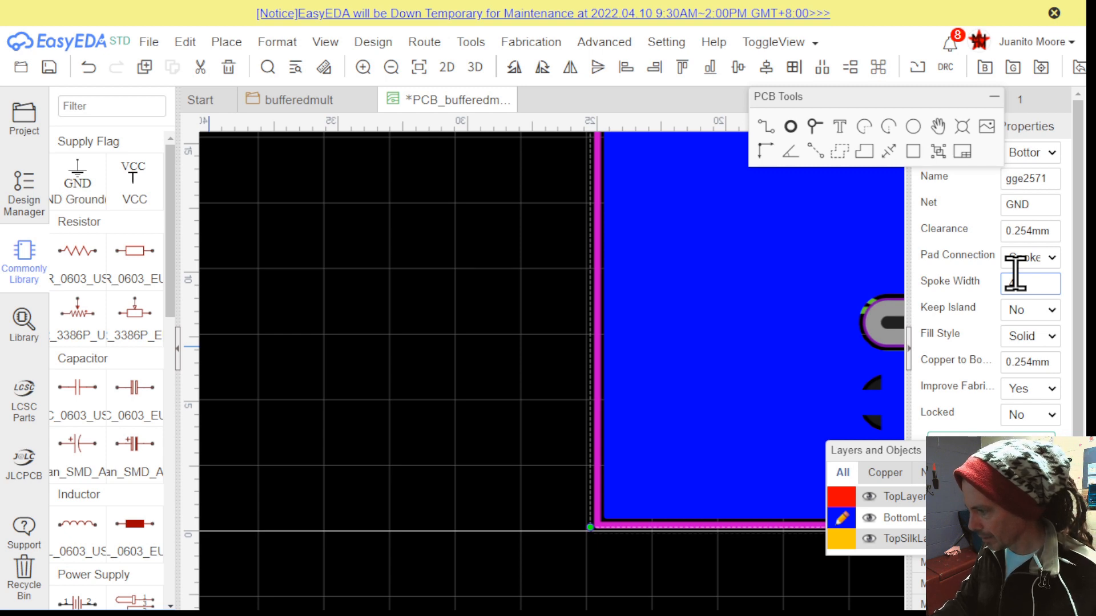
{"action": "key", "text": "Return"}
{"action": "scroll", "coordinate": [493, 403], "scroll_direction": "down", "scroll_amount": 2}
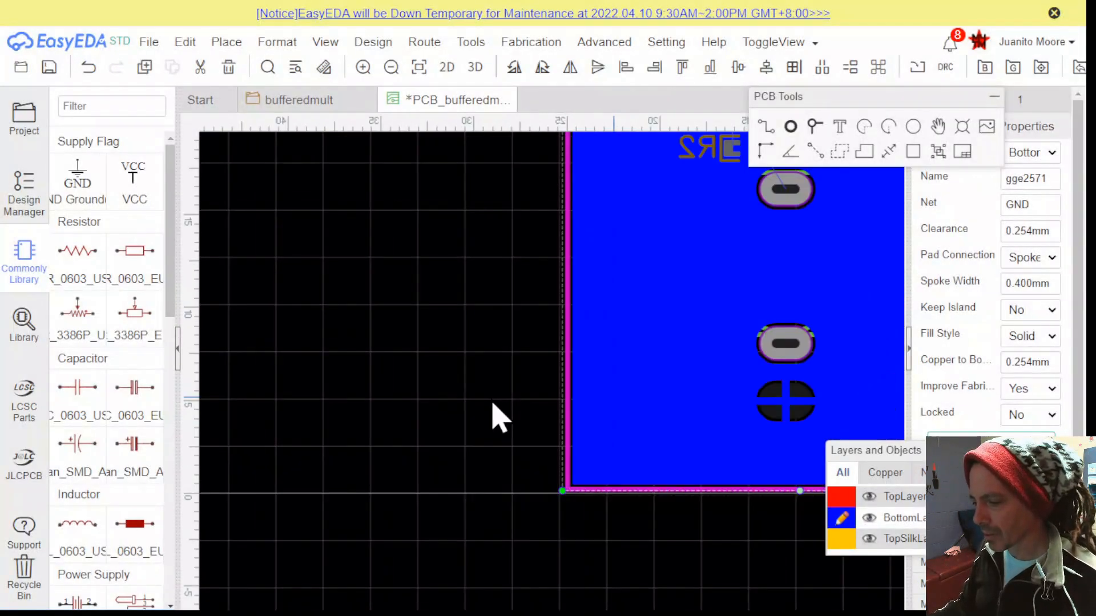
Make TopLayer the active layer to return to the top side of the board
{"action": "scroll", "coordinate": [497, 416], "scroll_direction": "down", "scroll_amount": 3}
{"action": "right_click_drag", "start_coordinate": [485, 349], "coordinate": [423, 432]}
{"action": "scroll", "coordinate": [691, 331], "scroll_direction": "down", "scroll_amount": 1}
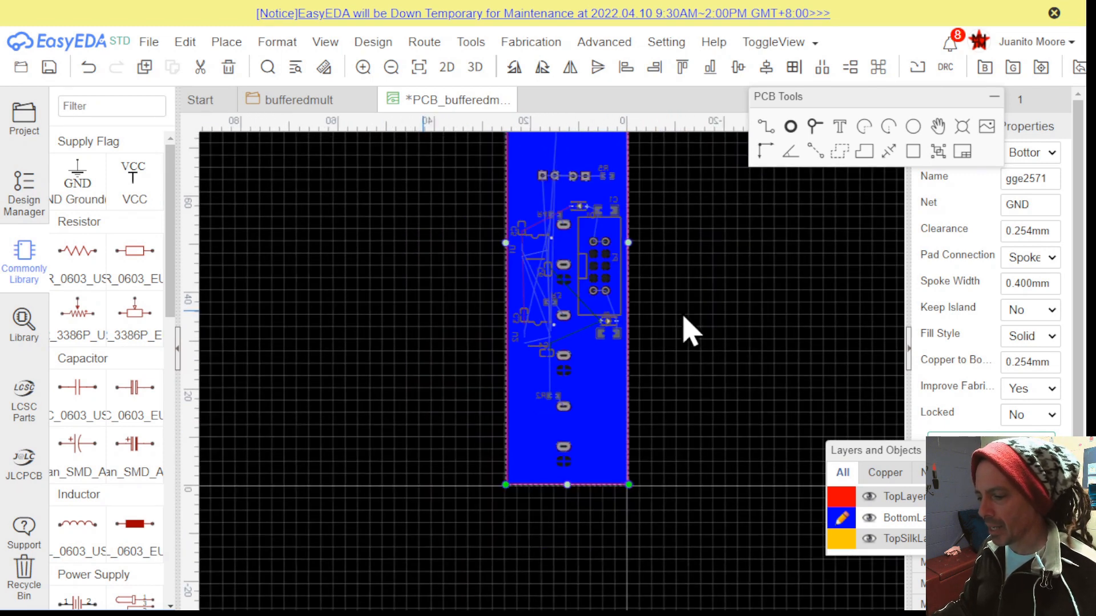
{"action": "right_click_drag", "start_coordinate": [682, 312], "coordinate": [612, 442]}
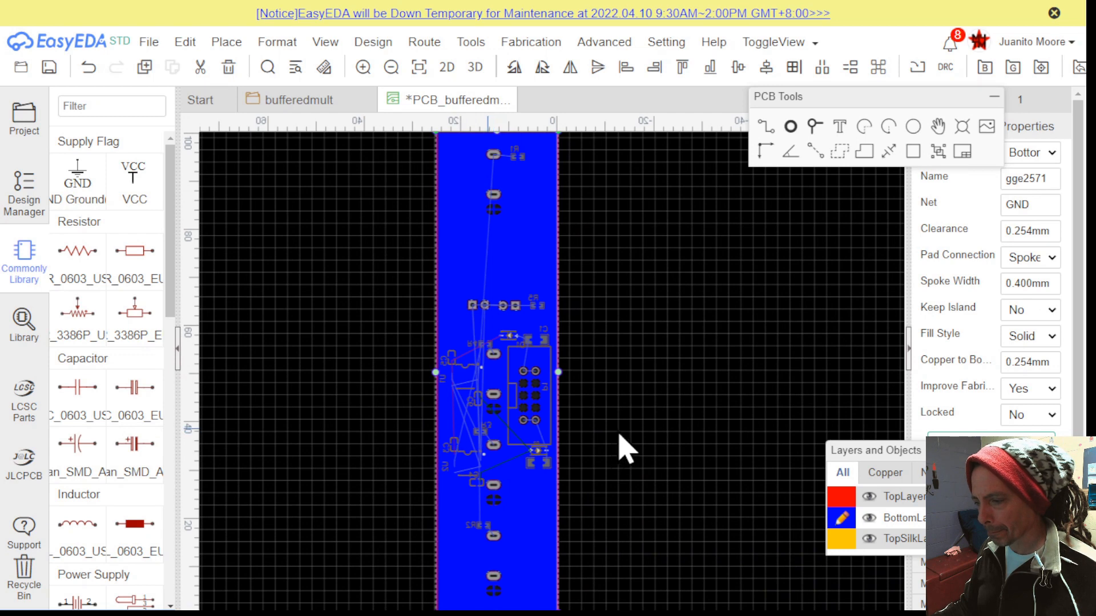
{"action": "mouse_move", "coordinate": [835, 511]}
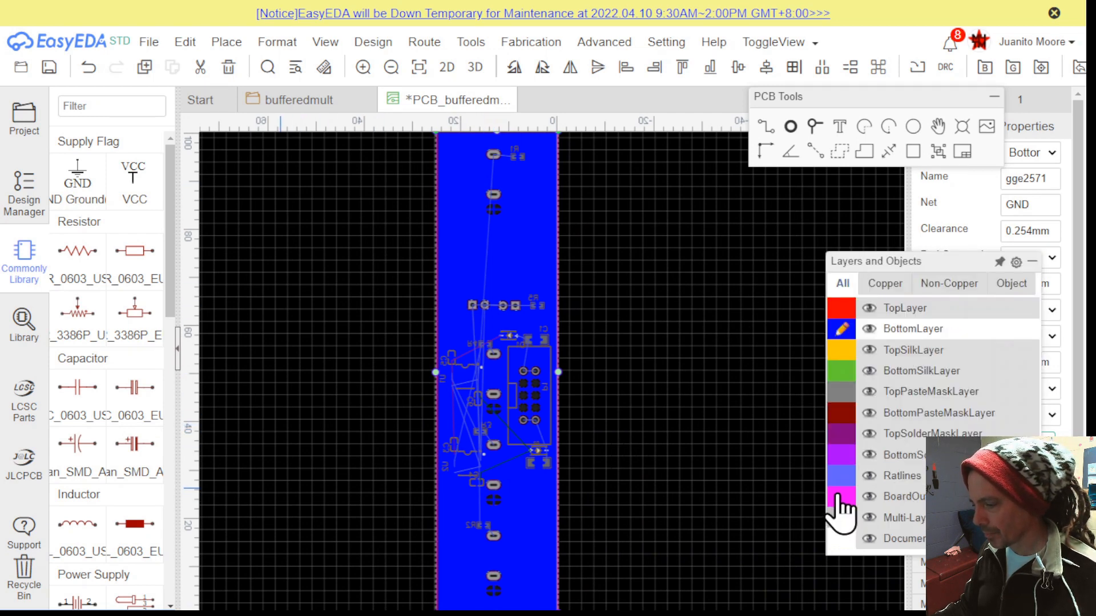
{"action": "left_click", "coordinate": [844, 314]}
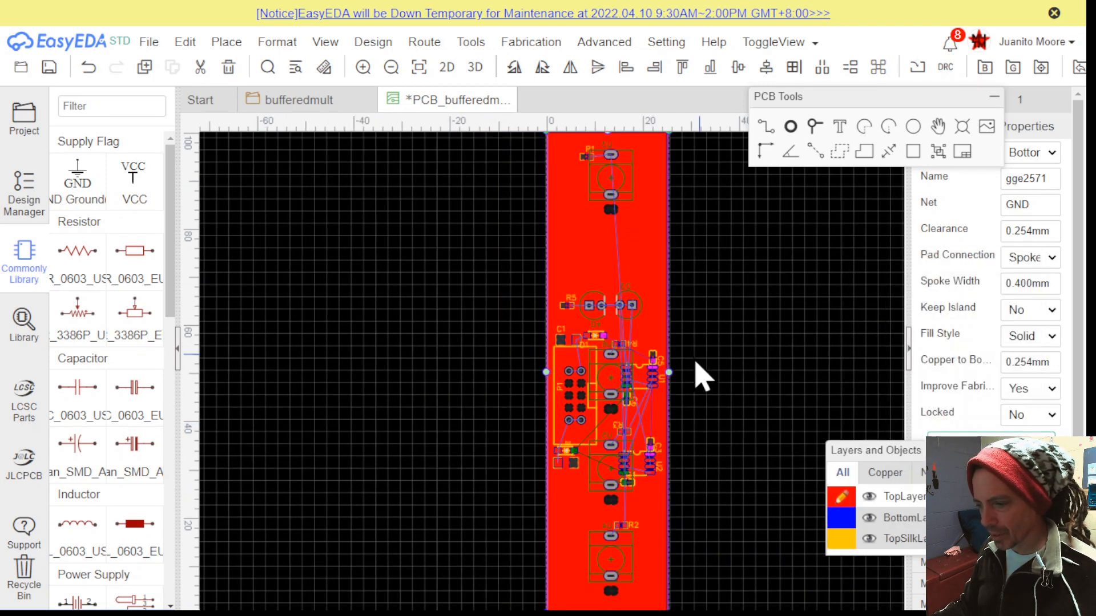
Rotate LED D4, beside R5, to 90 degrees
{"action": "scroll", "coordinate": [656, 361], "scroll_direction": "up", "scroll_amount": 5}
{"action": "scroll", "coordinate": [622, 340], "scroll_direction": "up", "scroll_amount": 3}
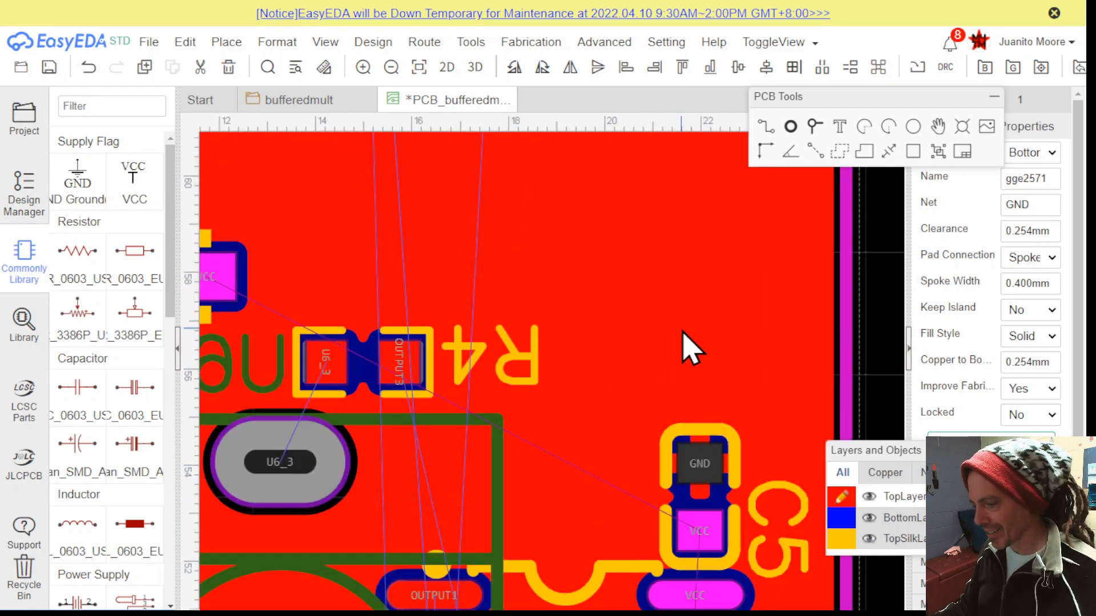
{"action": "scroll", "coordinate": [672, 319], "scroll_direction": "down", "scroll_amount": 8}
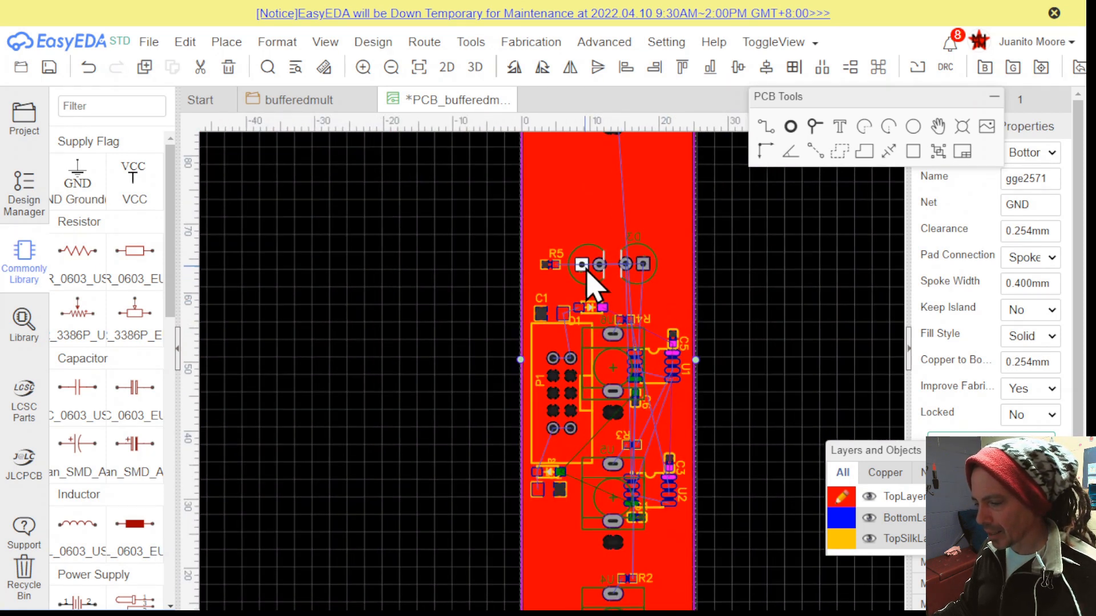
{"action": "left_click", "coordinate": [590, 282]}
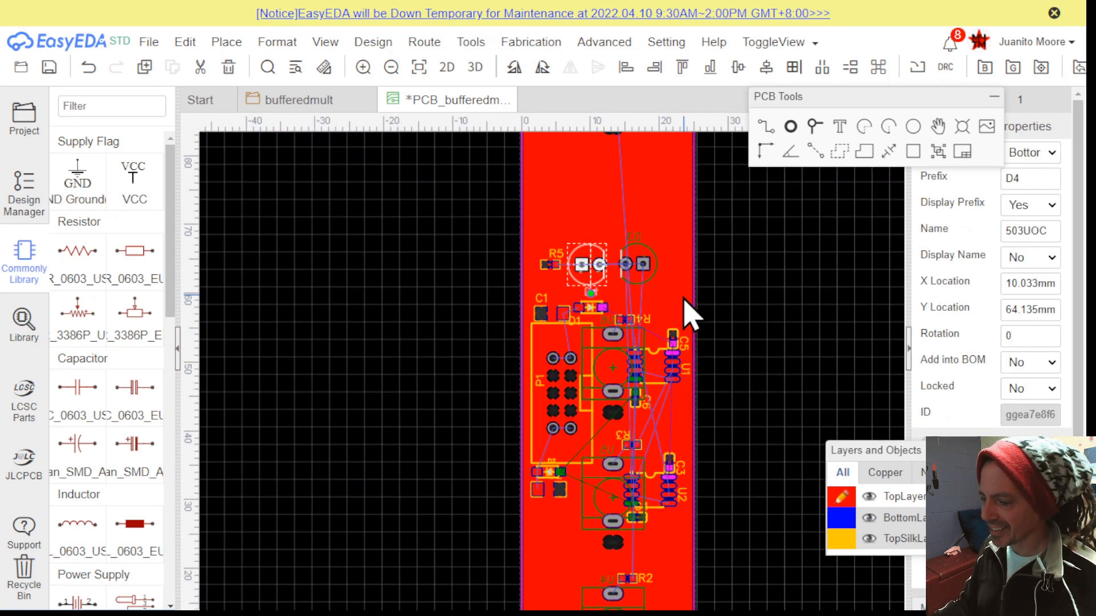
{"action": "scroll", "coordinate": [688, 309], "scroll_direction": "up", "scroll_amount": 5}
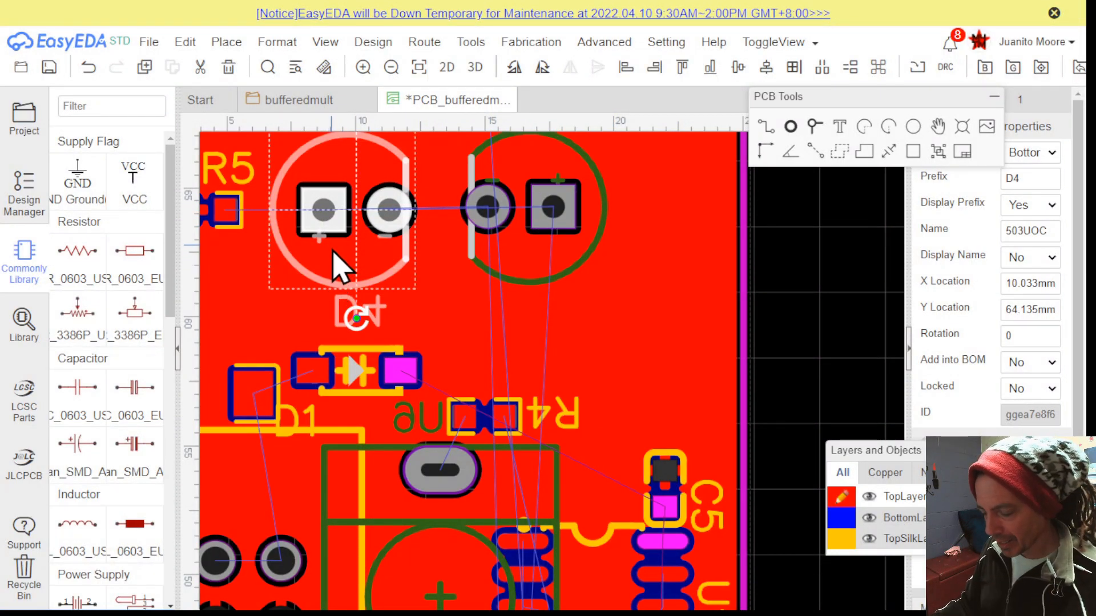
{"action": "key", "text": "space"}
{"action": "key", "text": "space"}
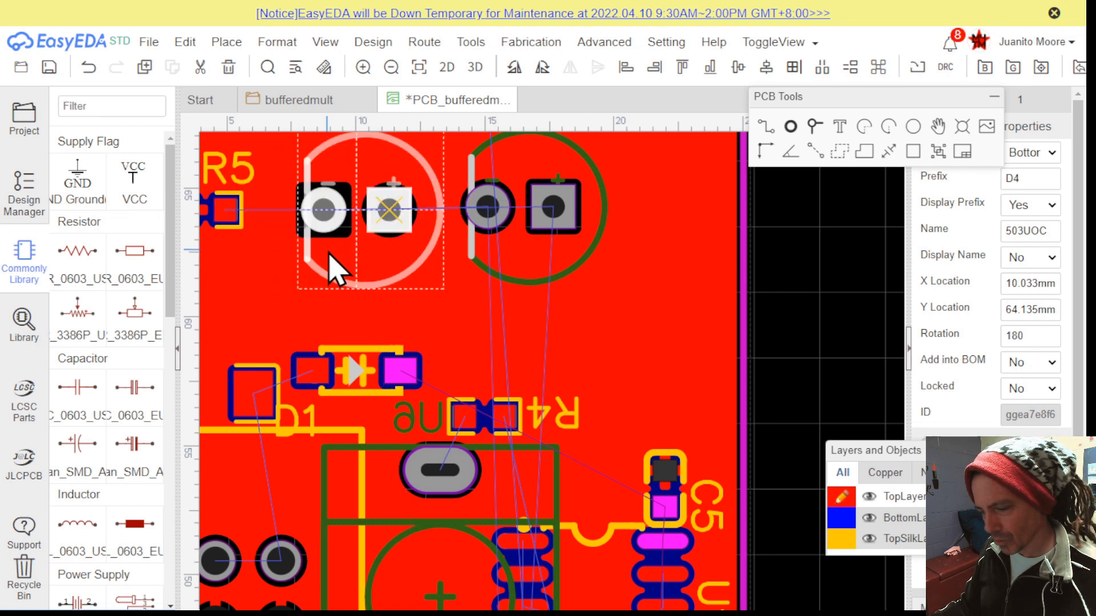
{"action": "key", "text": "space"}
{"action": "key", "text": "space"}
{"action": "key", "text": "space"}
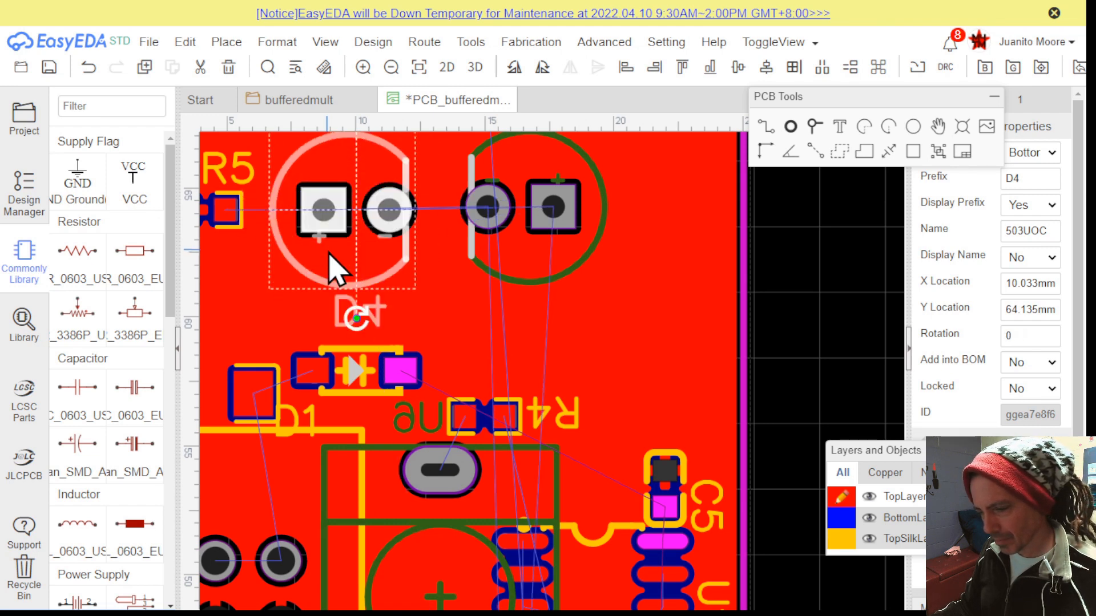
Rotate LED D3, the one beside D4, to 270 degrees and clear the selection
{"action": "left_click", "coordinate": [563, 256]}
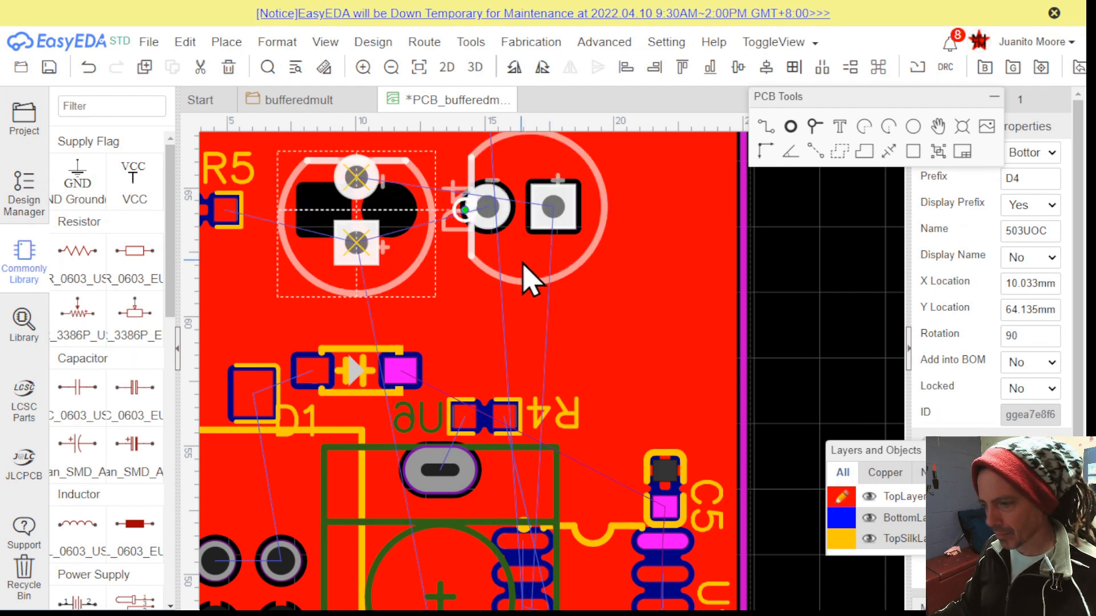
{"action": "key", "text": "space"}
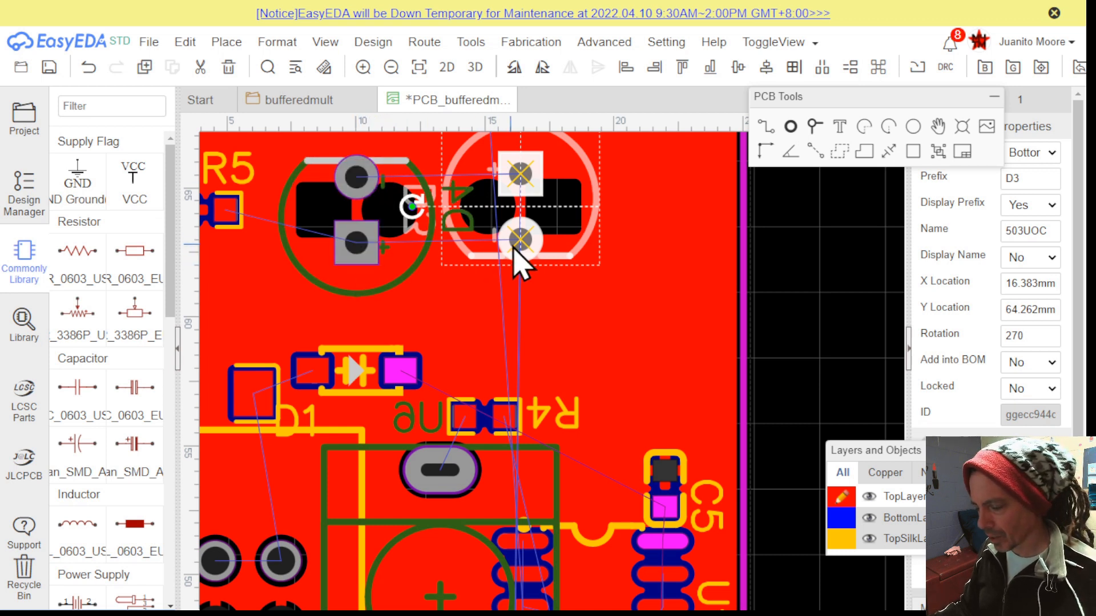
{"action": "left_click", "coordinate": [791, 299]}
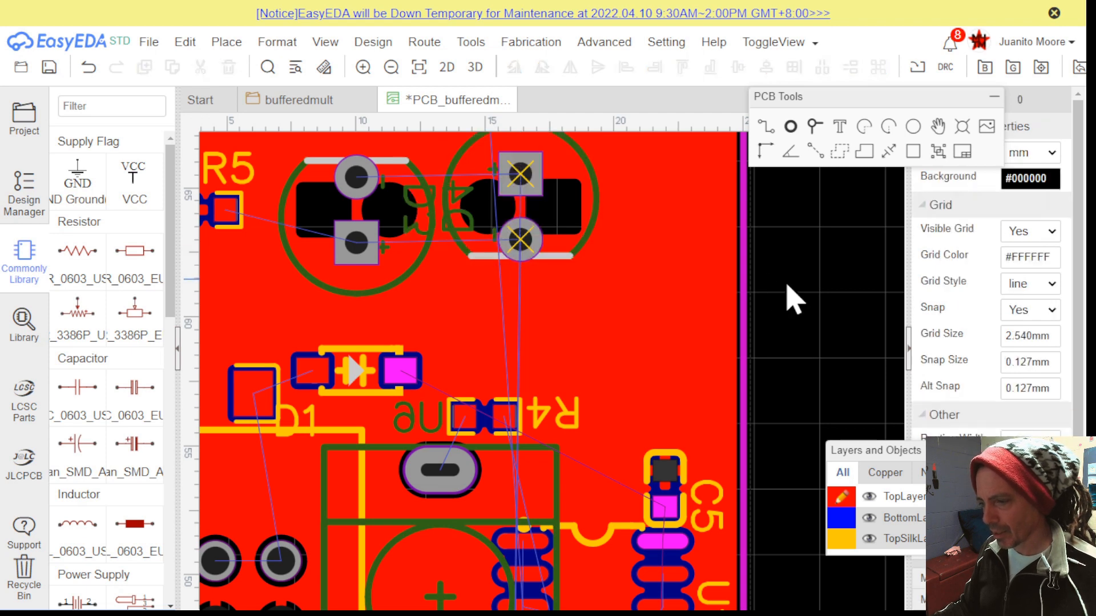
{"action": "scroll", "coordinate": [513, 209], "scroll_direction": "up", "scroll_amount": 3}
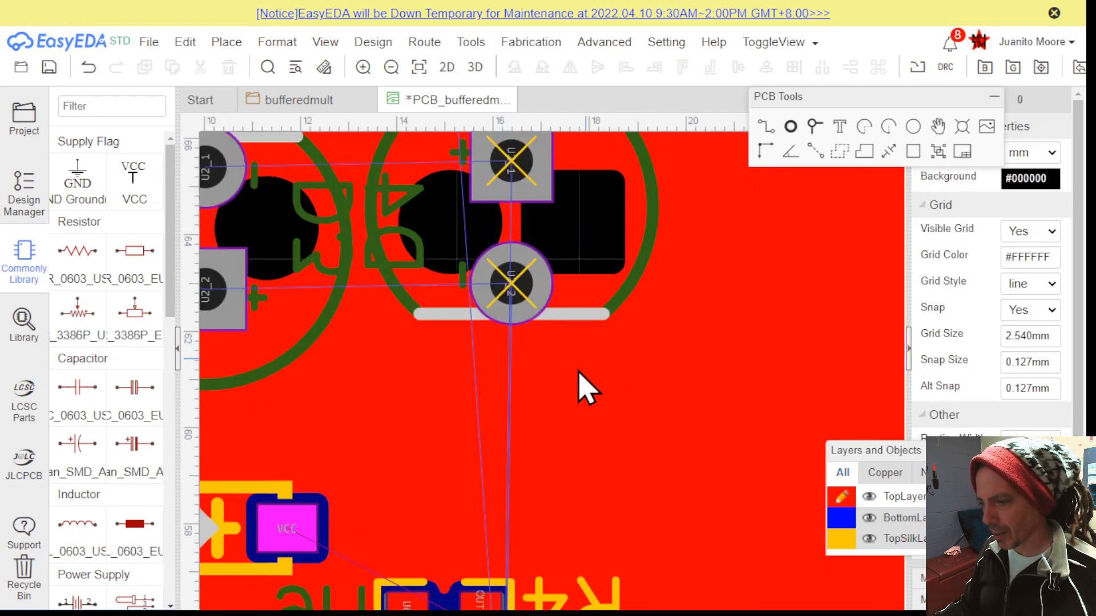
{"action": "right_click_drag", "start_coordinate": [563, 403], "coordinate": [736, 415]}
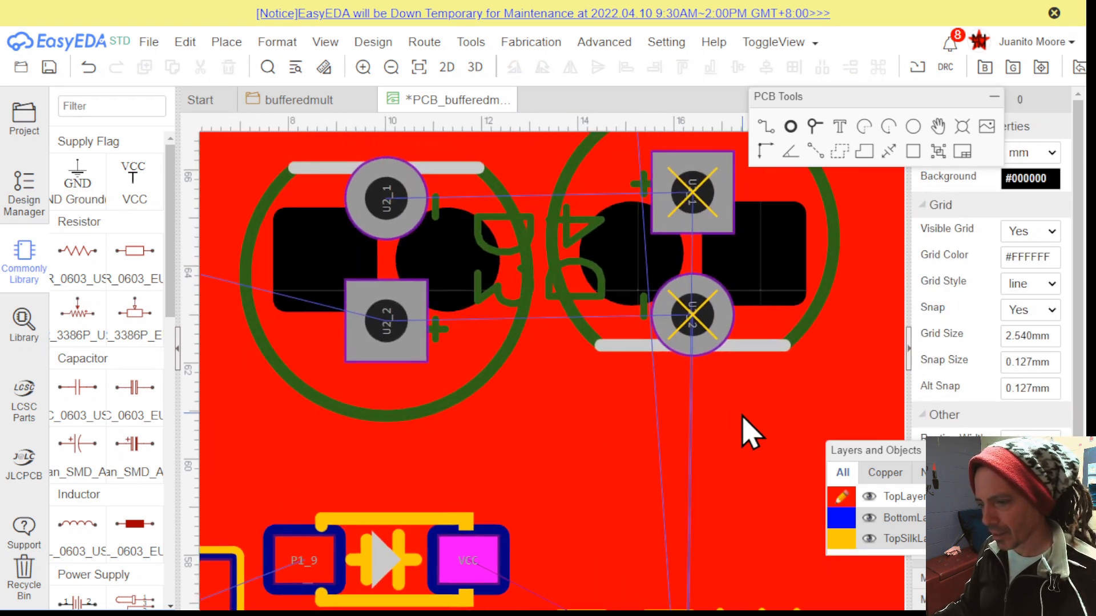
{"action": "scroll", "coordinate": [735, 422], "scroll_direction": "down", "scroll_amount": 3}
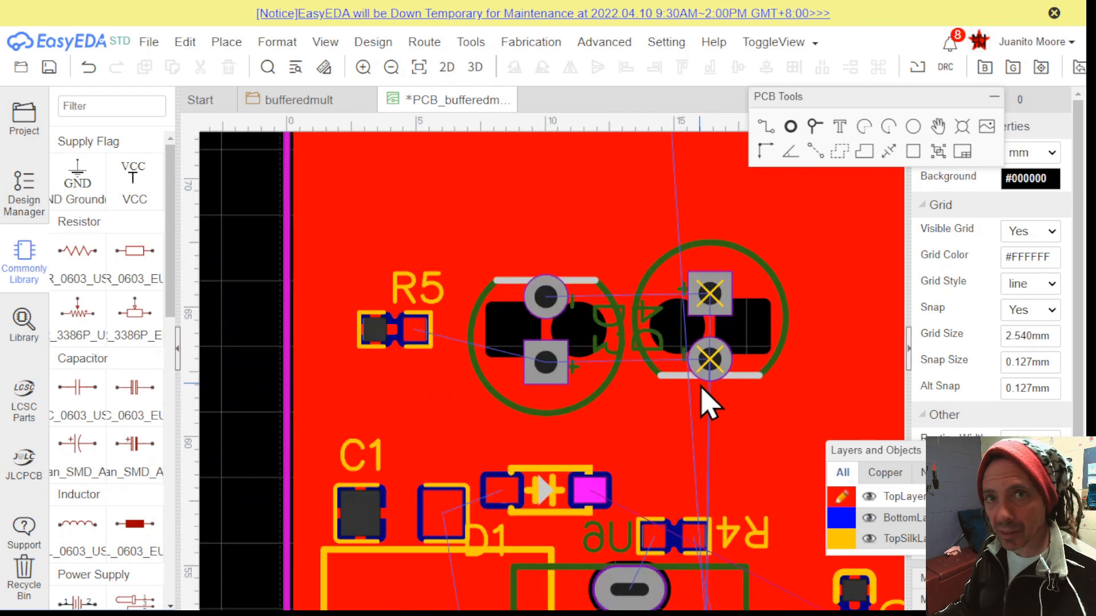
Rebuild all copper areas on the board
{"action": "right_click", "coordinate": [364, 212]}
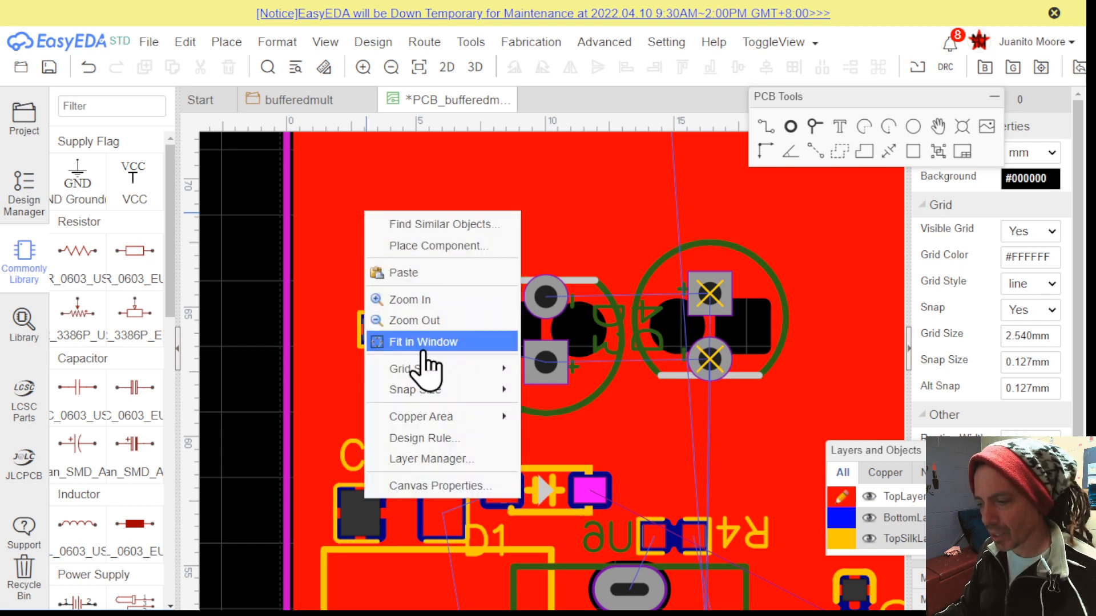
{"action": "mouse_move", "coordinate": [440, 420]}
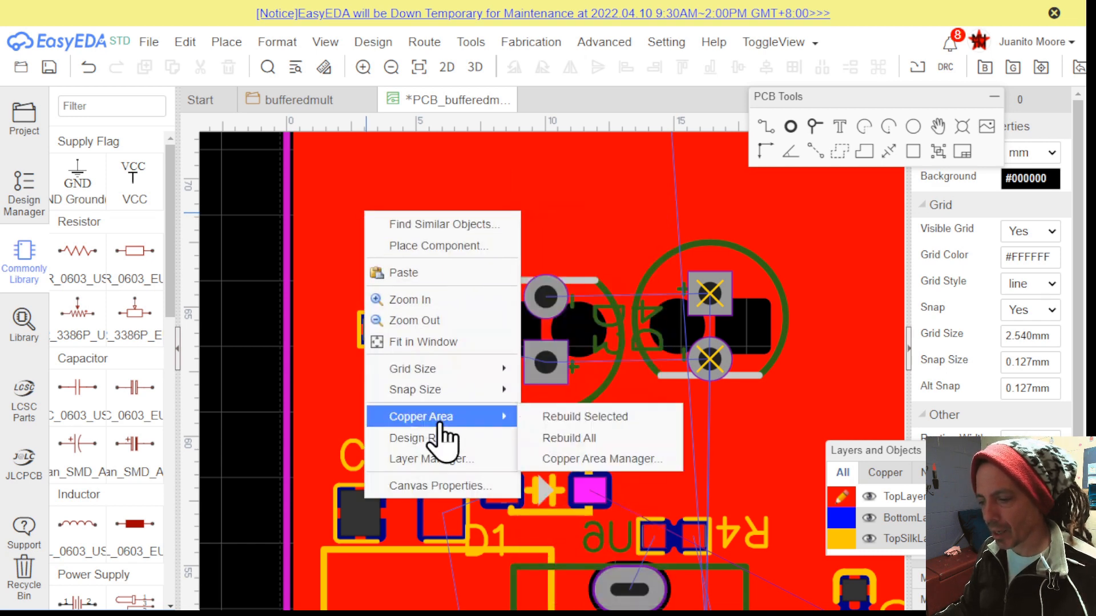
{"action": "left_click", "coordinate": [615, 438]}
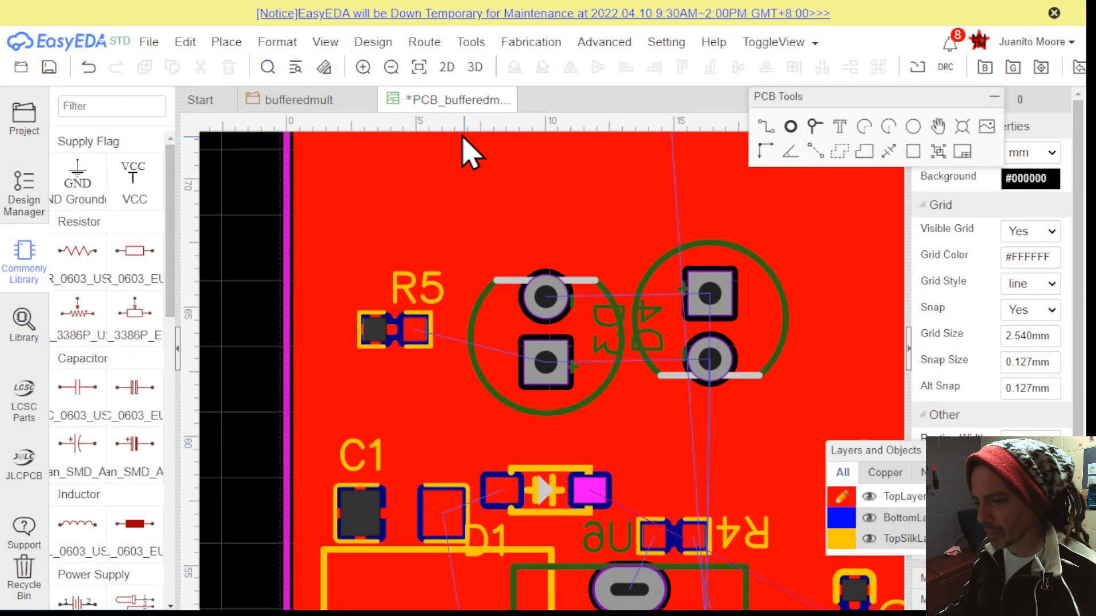
Try to auto-route the board on TopLayer and BottomLayer with the cloud router server, and cancel the run
{"action": "left_click", "coordinate": [429, 43]}
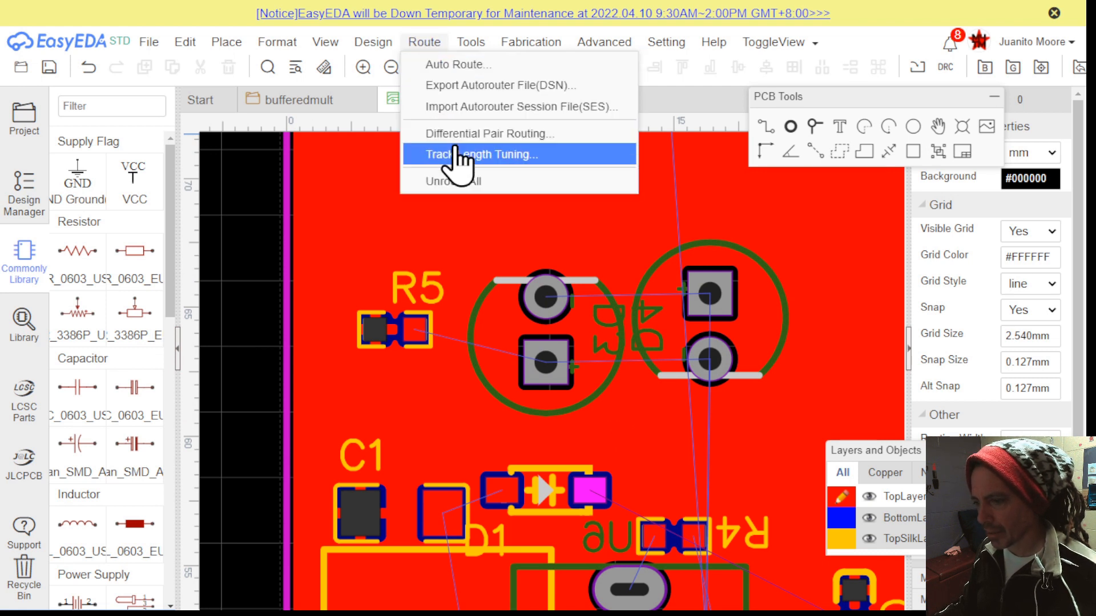
{"action": "left_click", "coordinate": [449, 67]}
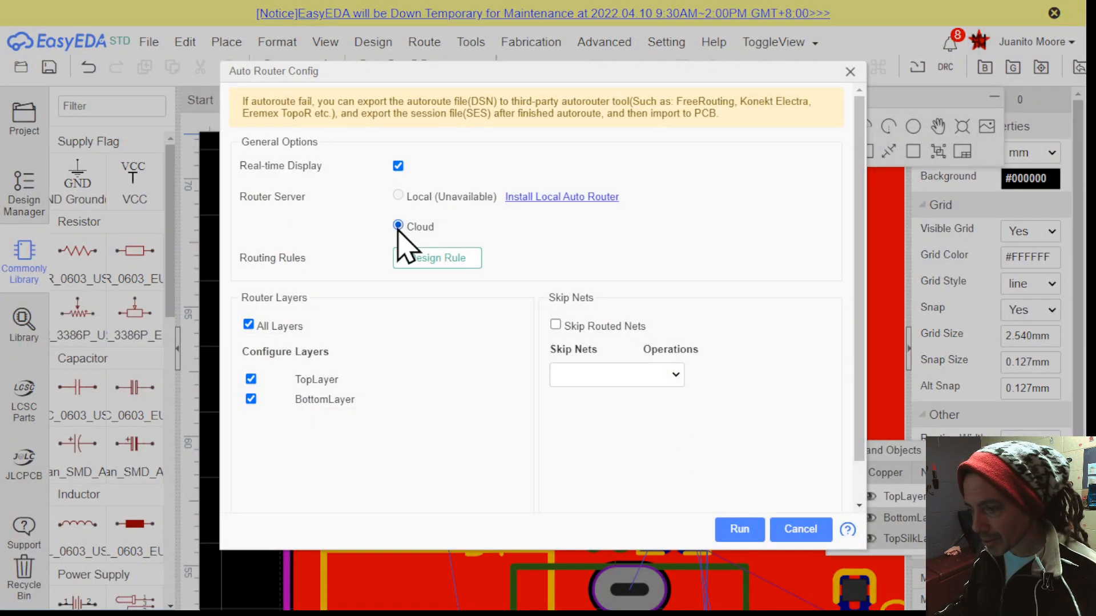
{"action": "left_click", "coordinate": [741, 532]}
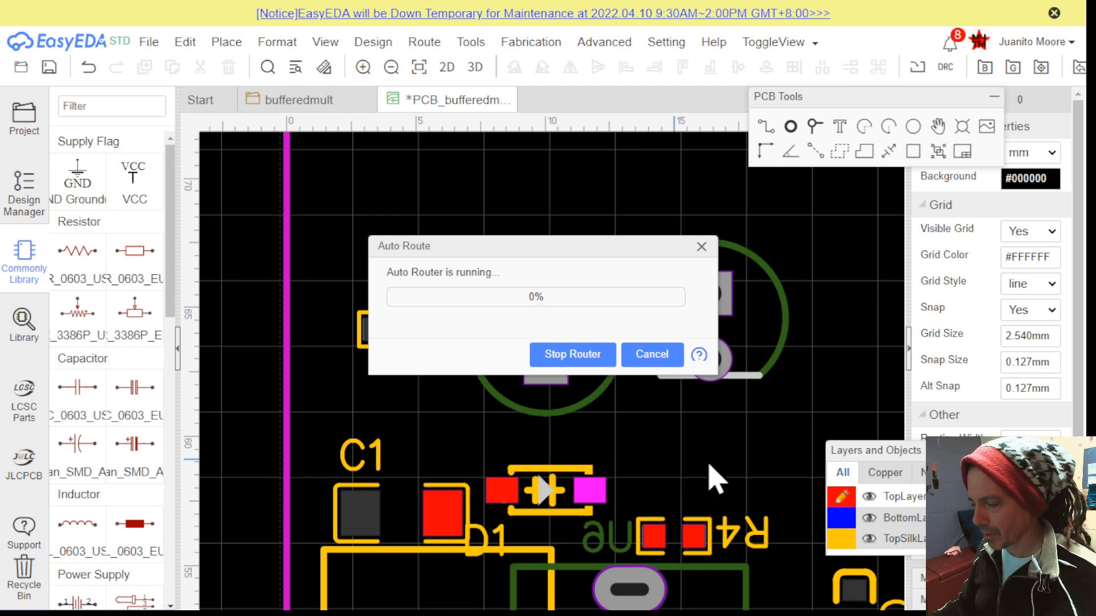
{"action": "left_click", "coordinate": [653, 360]}
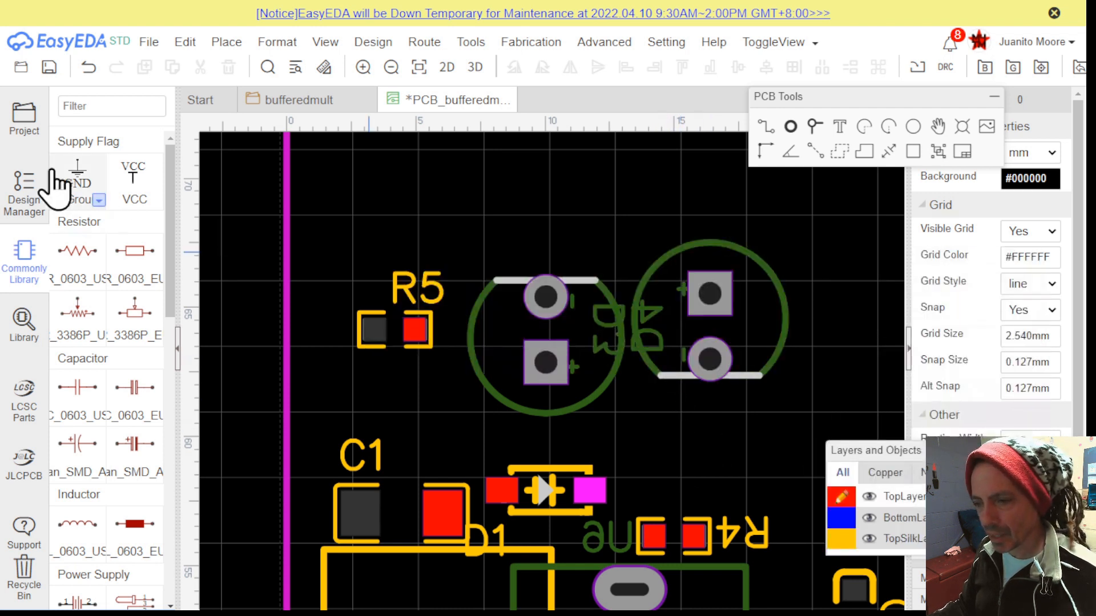
Save the PCB and try to start the auto-router again
{"action": "left_click", "coordinate": [49, 69]}
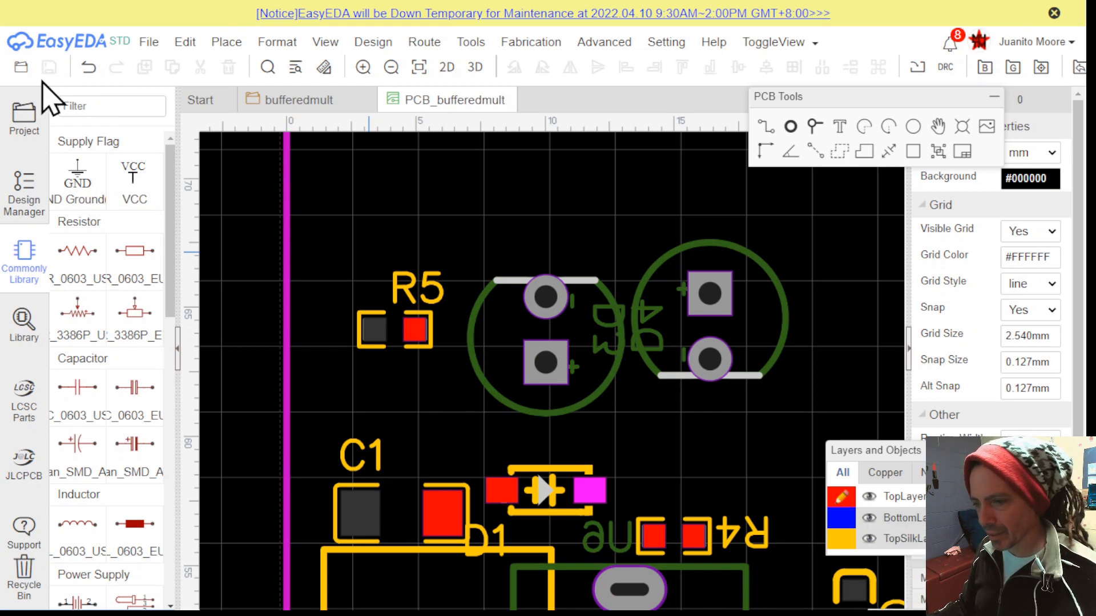
{"action": "mouse_move", "coordinate": [392, 51]}
{"action": "mouse_move", "coordinate": [425, 52]}
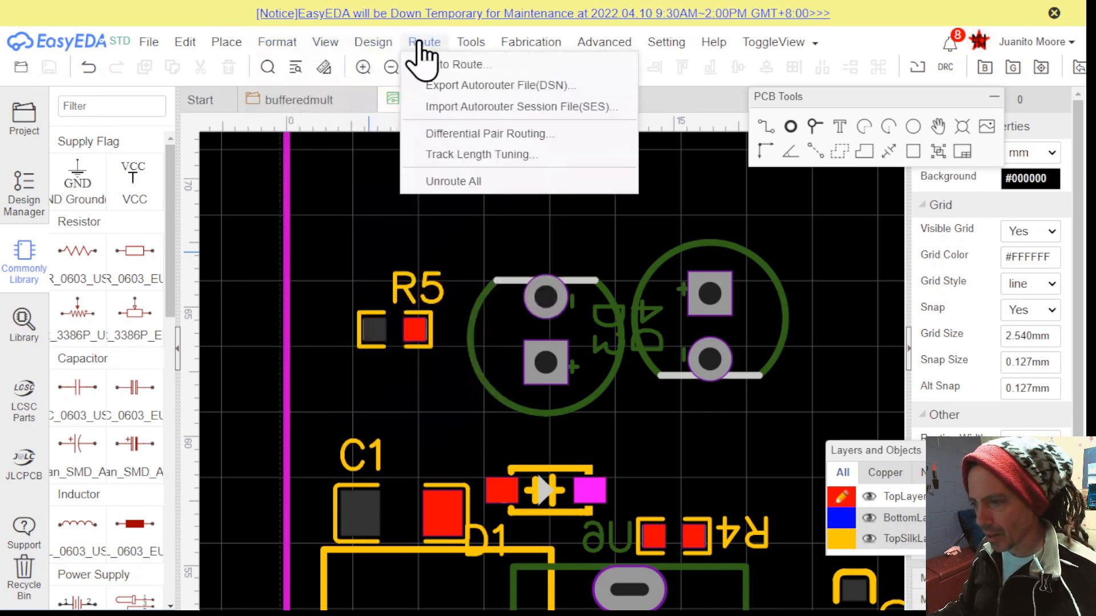
{"action": "left_click", "coordinate": [448, 65]}
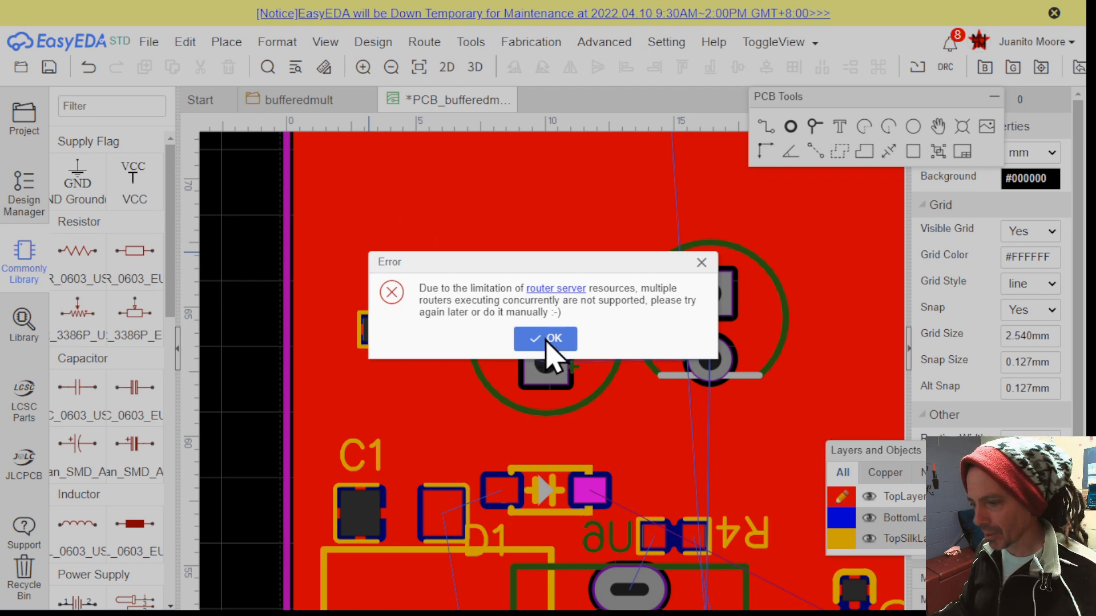
{"action": "left_click", "coordinate": [545, 340]}
Retry auto-routing all layers with the cloud server and real-time display enabled
{"action": "mouse_move", "coordinate": [431, 47]}
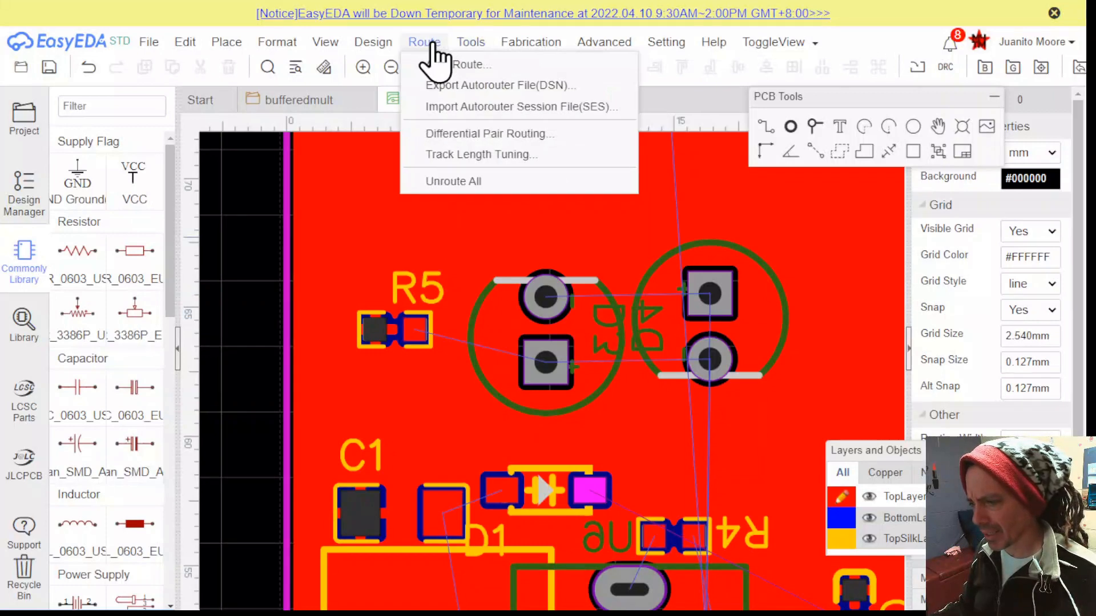
{"action": "left_click", "coordinate": [438, 67]}
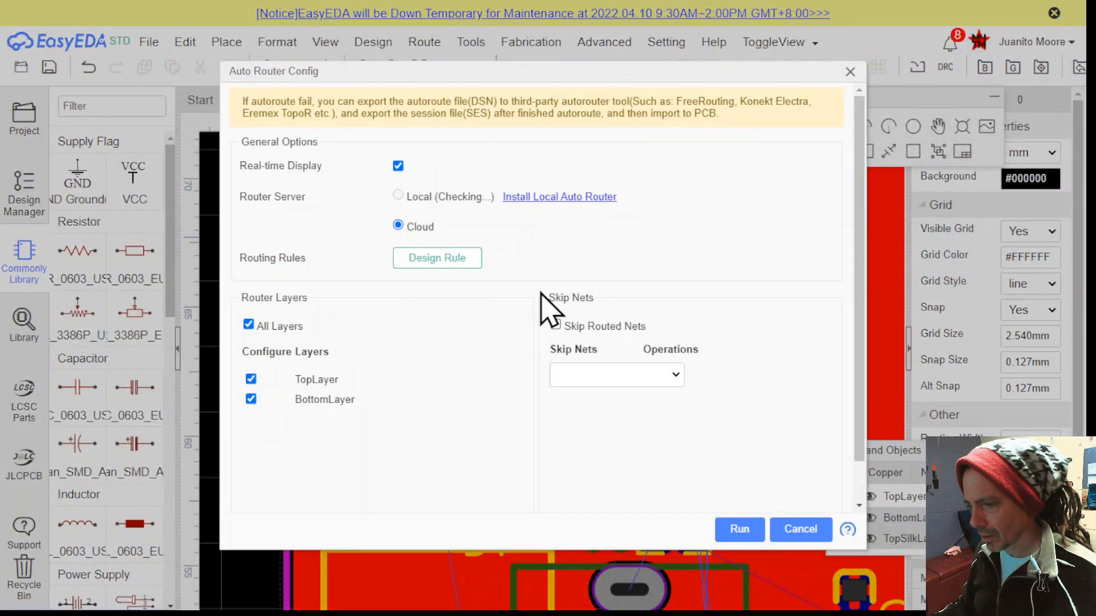
{"action": "left_click", "coordinate": [740, 530]}
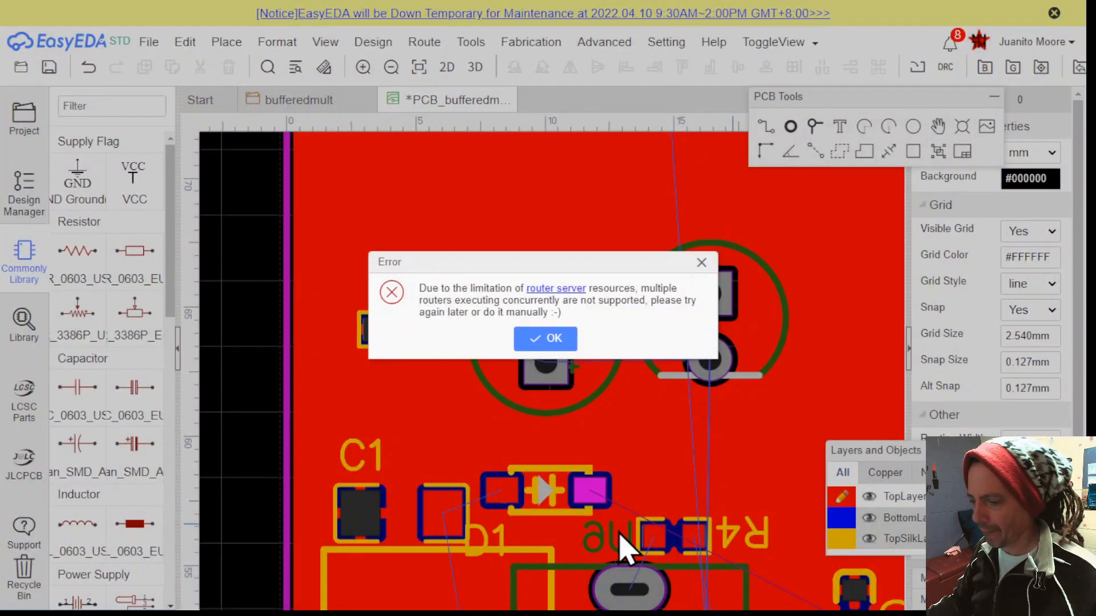
{"action": "left_click", "coordinate": [547, 341]}
Run the cloud auto-router once more on both copper layers, and stop the router
{"action": "left_click", "coordinate": [424, 42]}
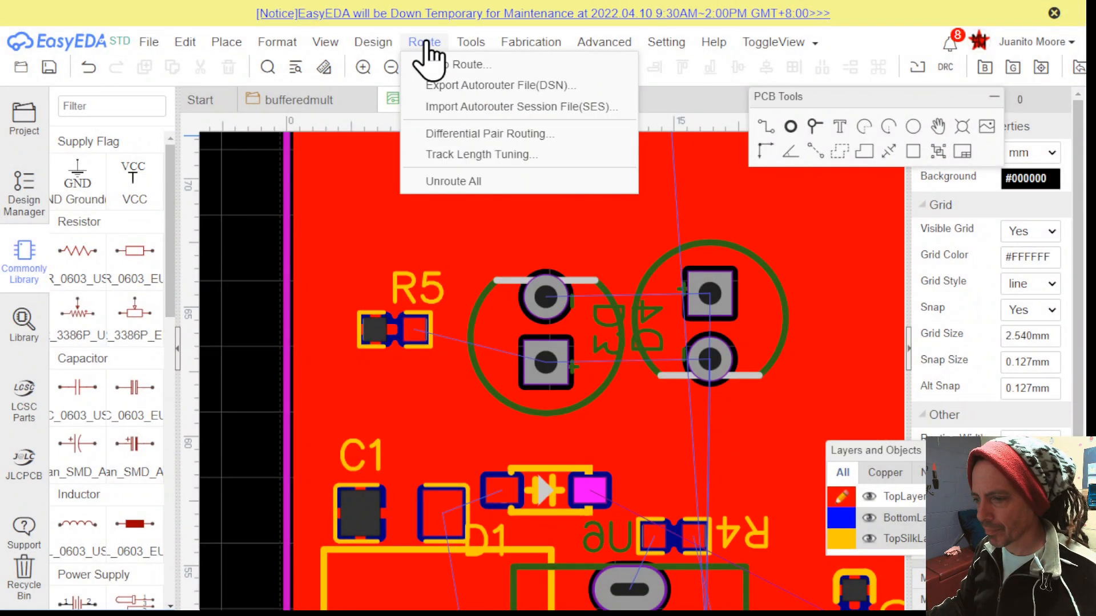
{"action": "left_click", "coordinate": [434, 65]}
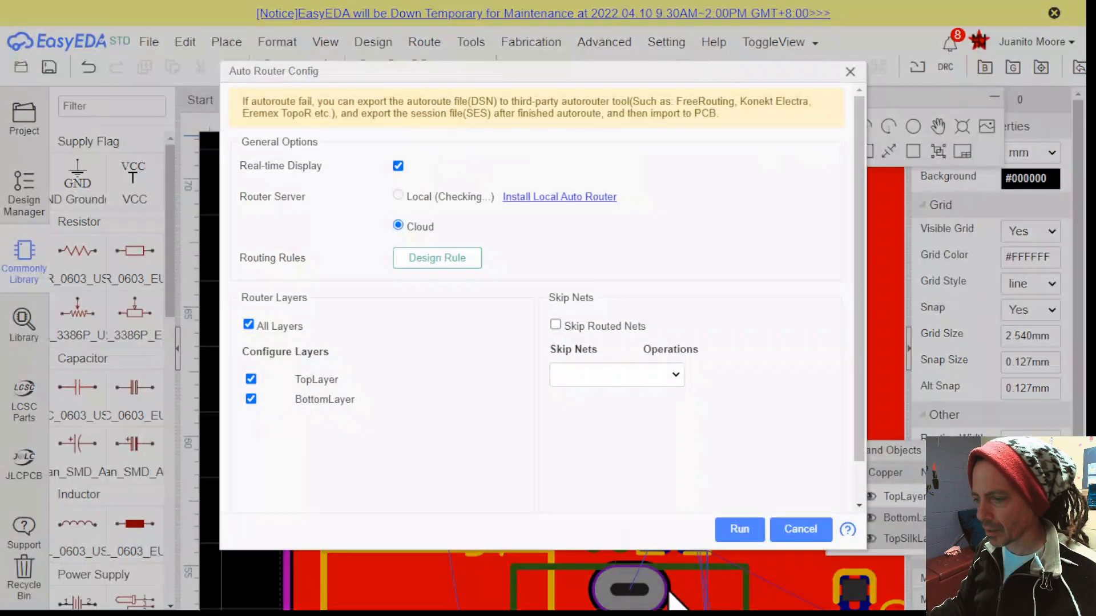
{"action": "left_click", "coordinate": [739, 530]}
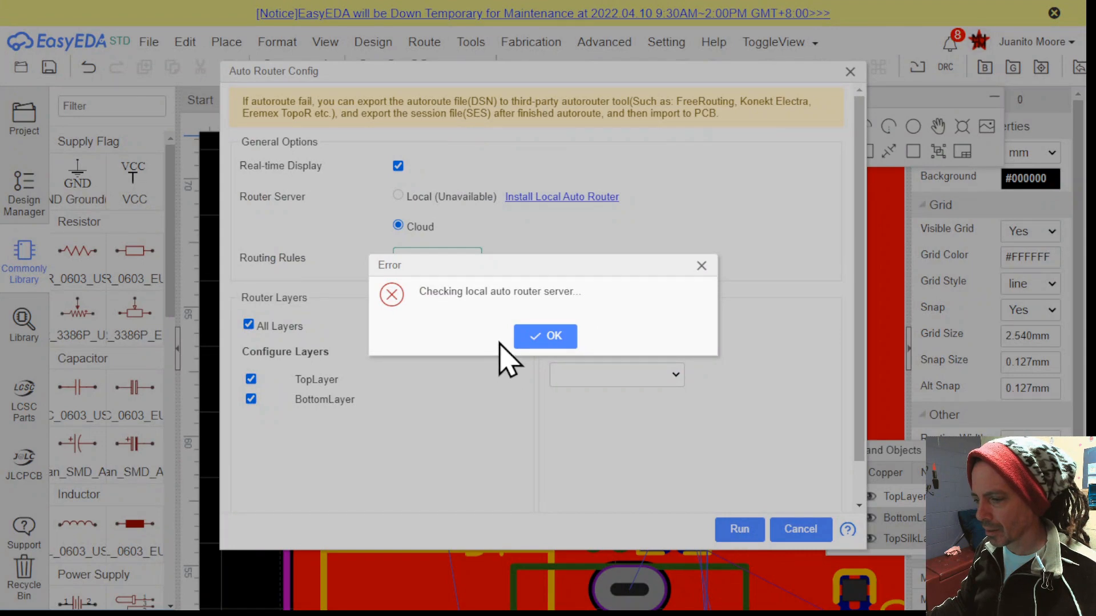
{"action": "left_click", "coordinate": [538, 336]}
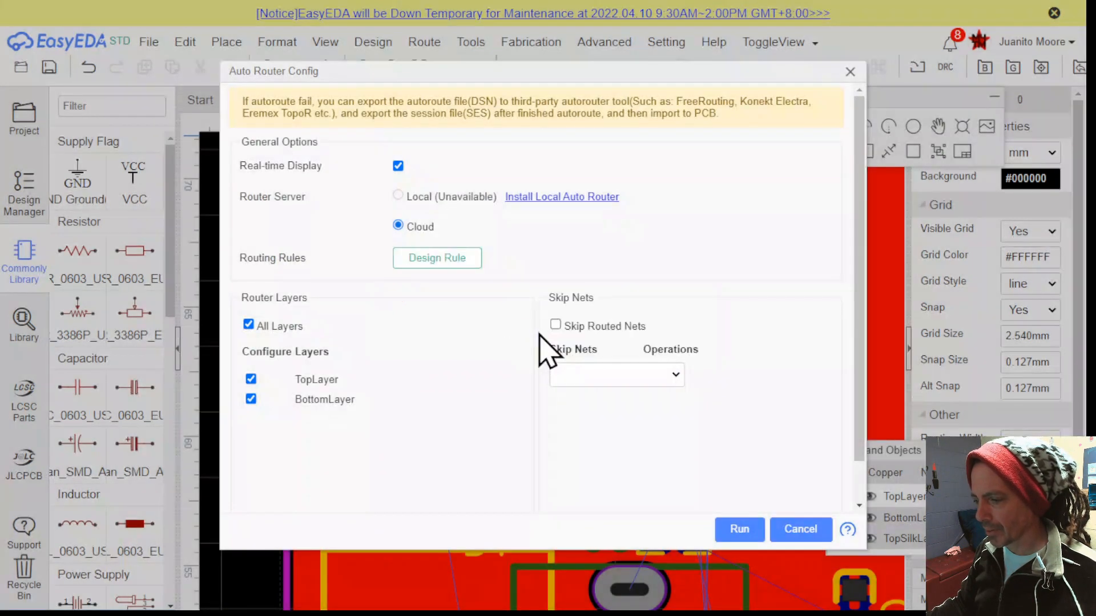
{"action": "left_click", "coordinate": [739, 530]}
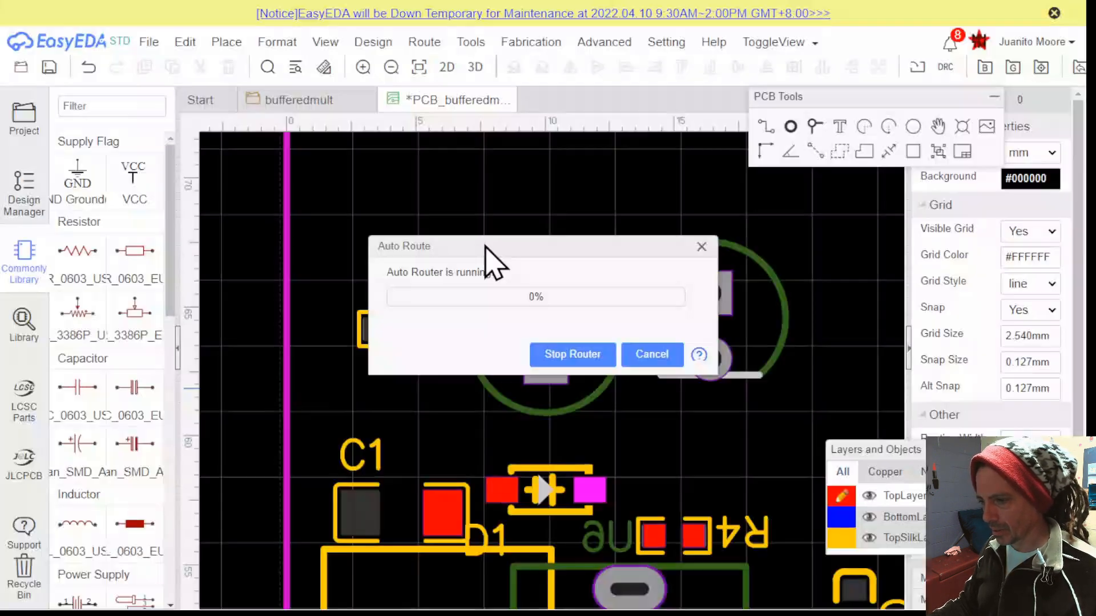
{"action": "left_click_drag", "start_coordinate": [510, 248], "coordinate": [460, 242]}
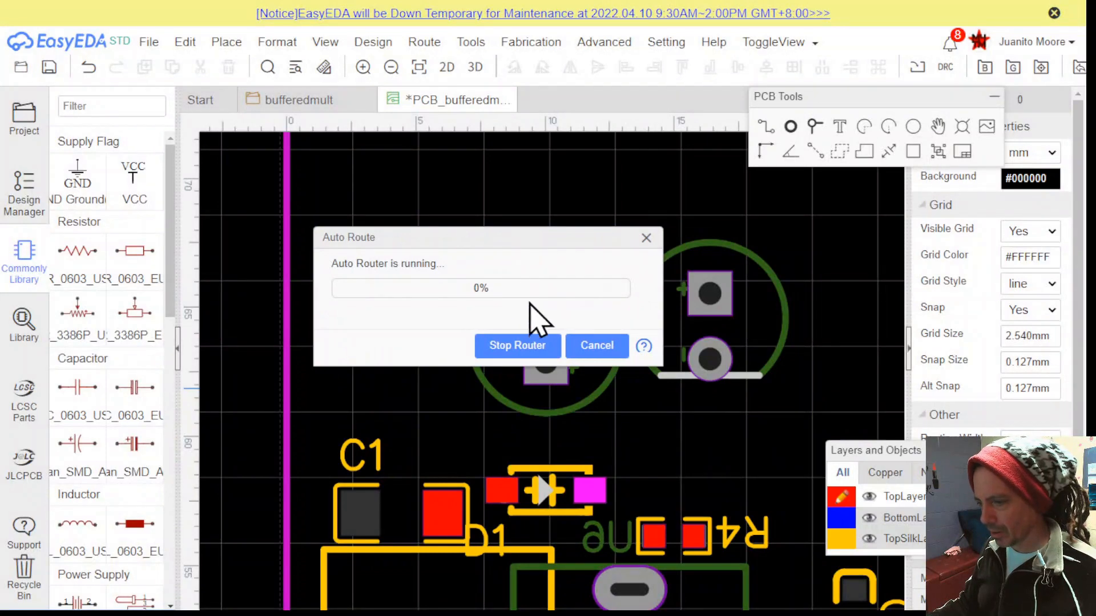
{"action": "left_click", "coordinate": [530, 352]}
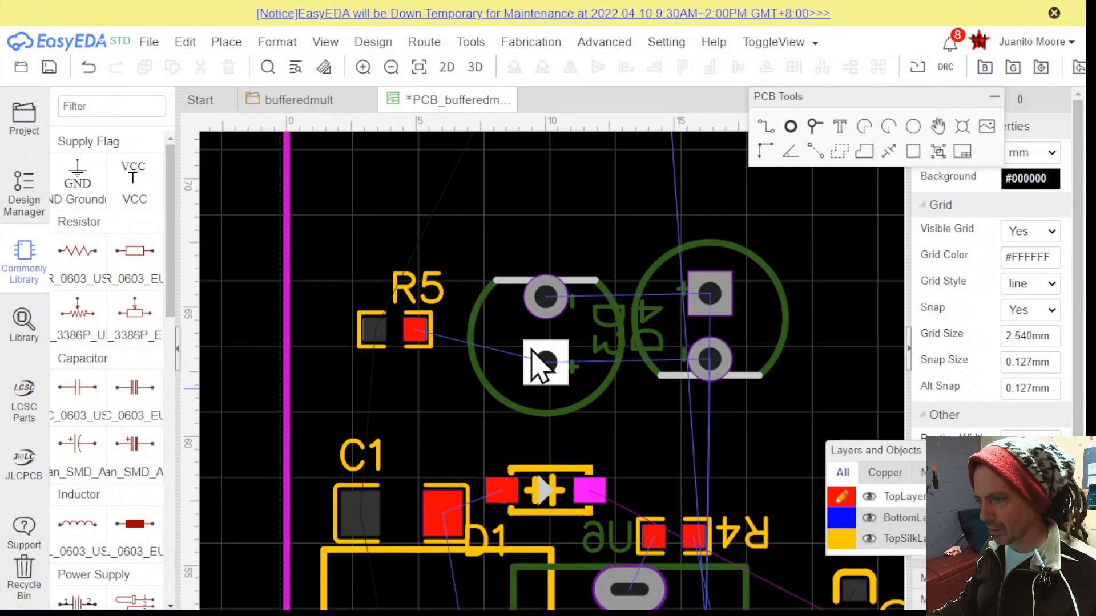
{"action": "left_click", "coordinate": [424, 41]}
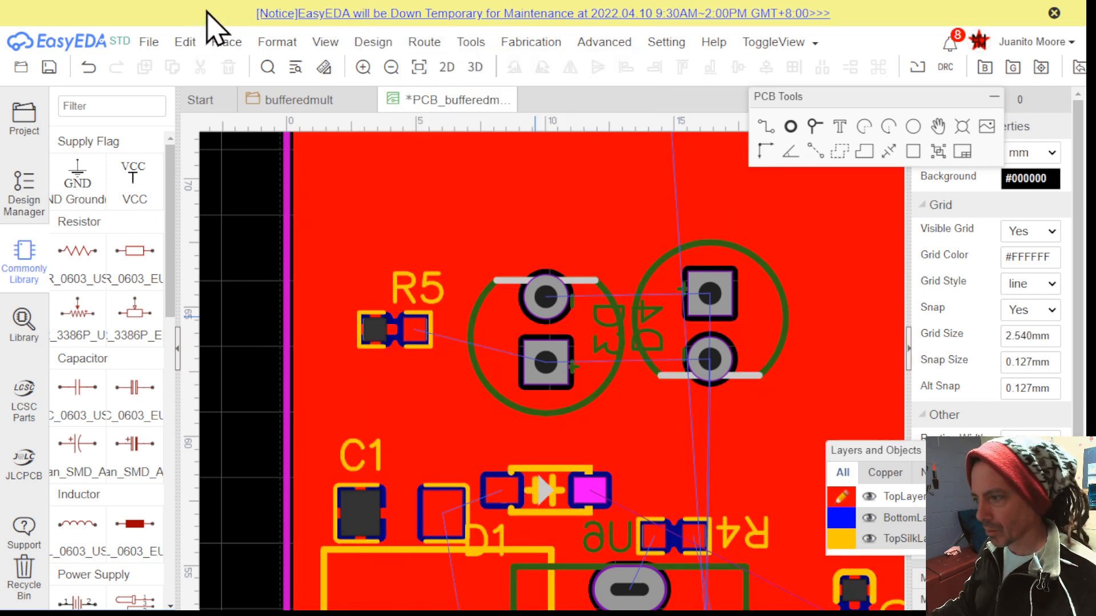
{"action": "mouse_move", "coordinate": [530, 41]}
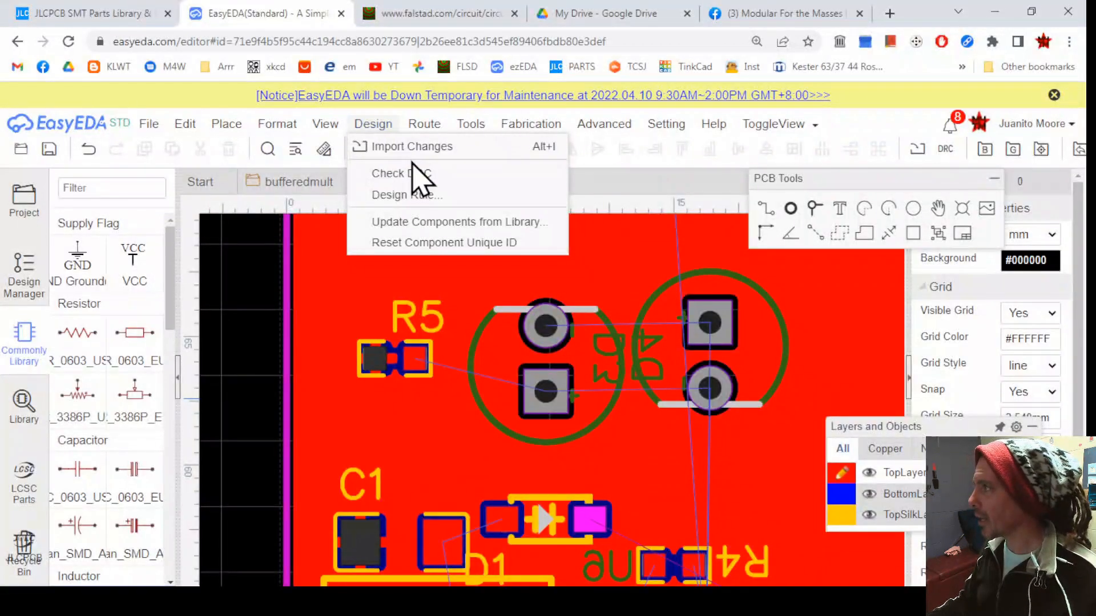
{"action": "mouse_move", "coordinate": [471, 127]}
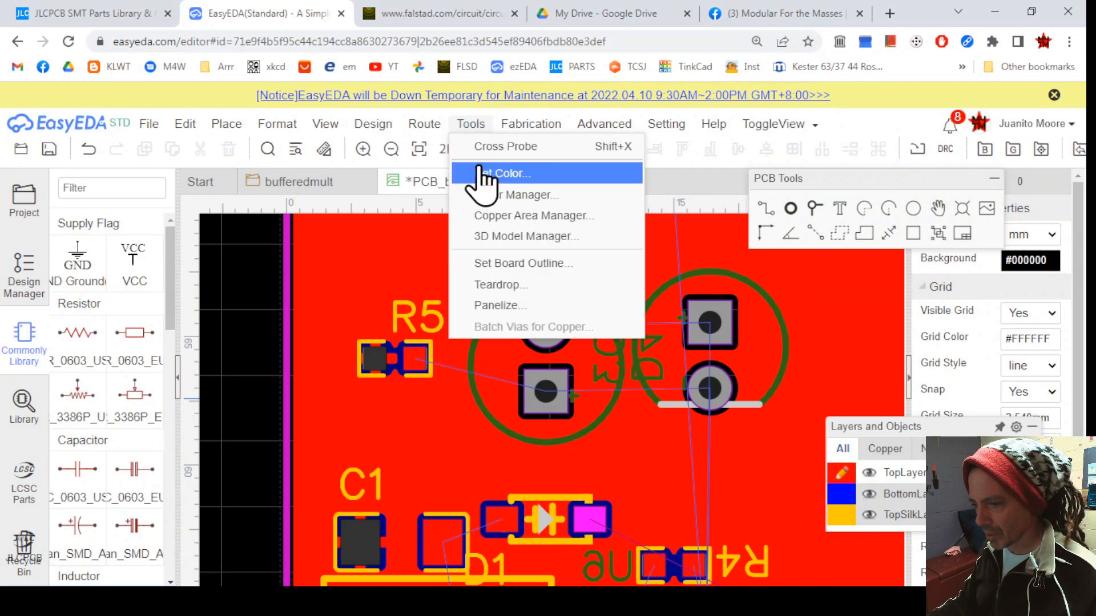
Auto-route the board on TopLayer and BottomLayer with the local router server and real-time display enabled, and accept the routing result
{"action": "mouse_move", "coordinate": [422, 135]}
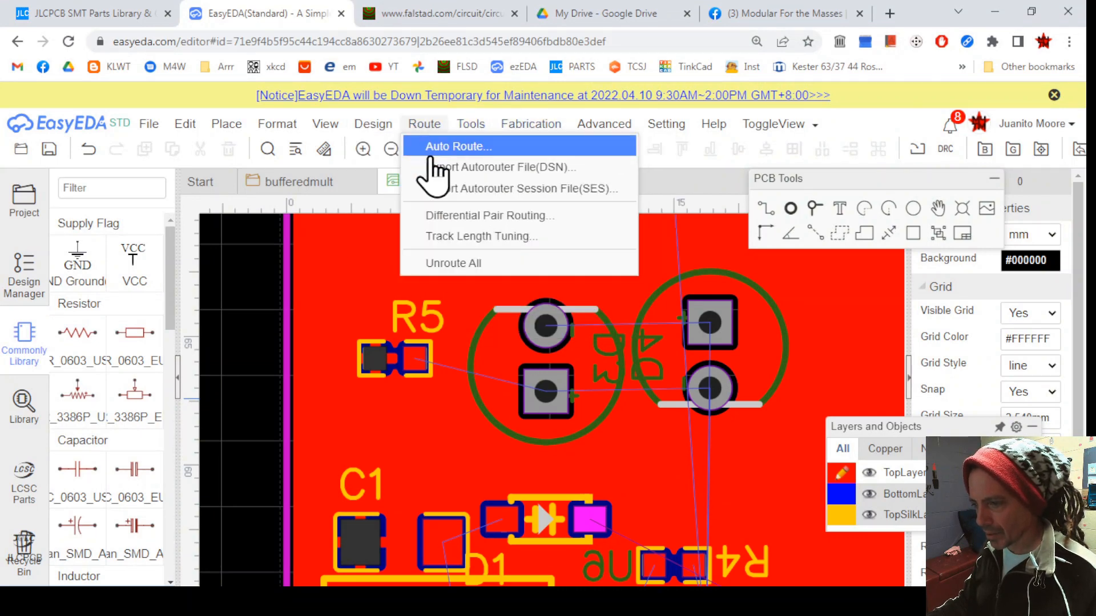
{"action": "left_click", "coordinate": [437, 147]}
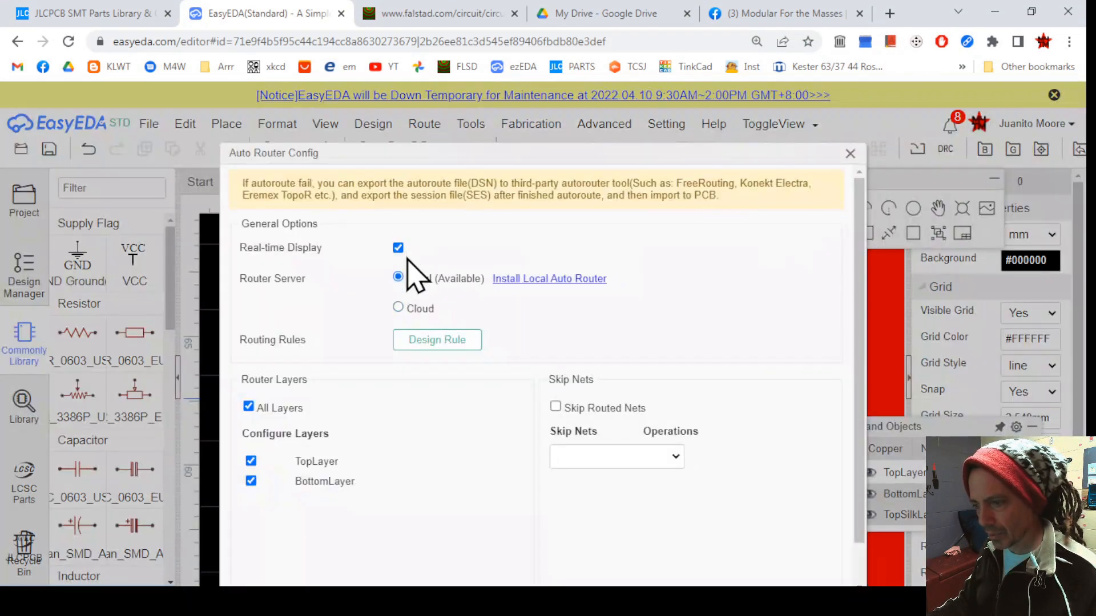
{"action": "left_click", "coordinate": [399, 277]}
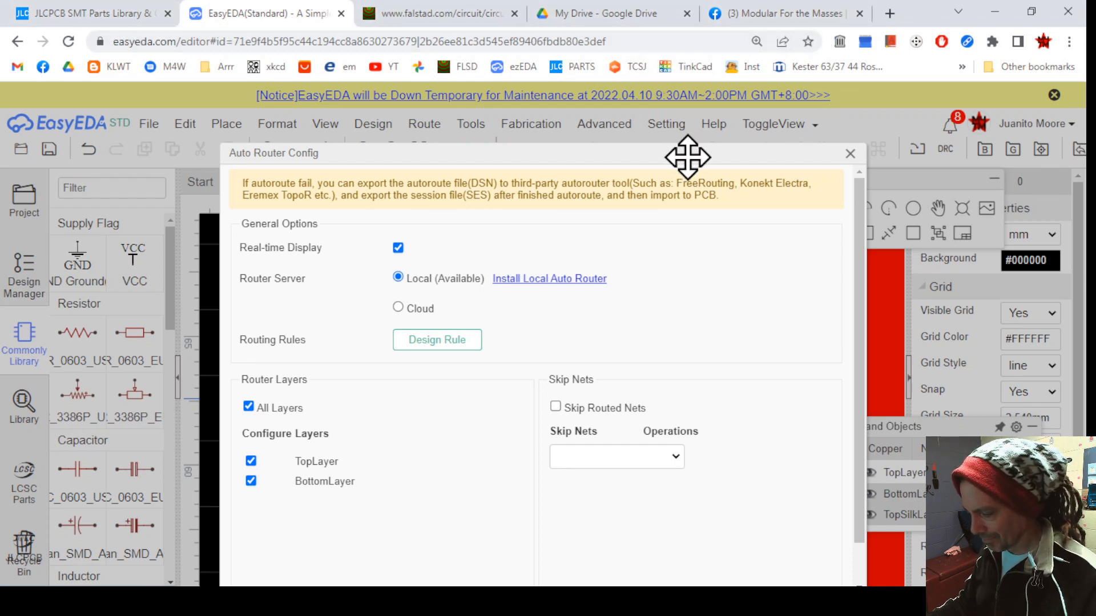
{"action": "key", "text": "F11"}
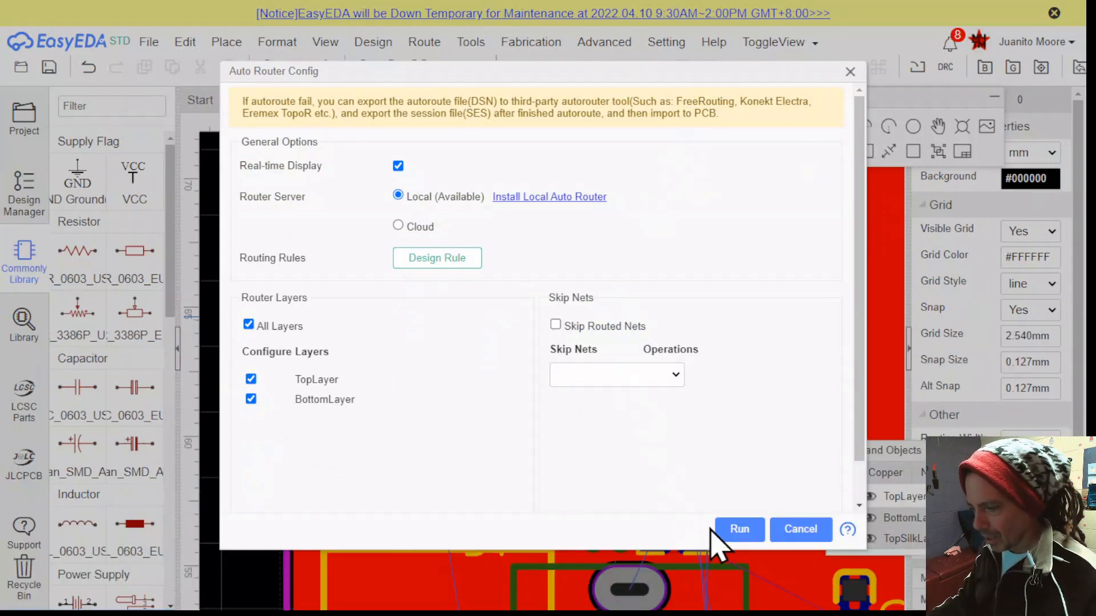
{"action": "left_click", "coordinate": [736, 531]}
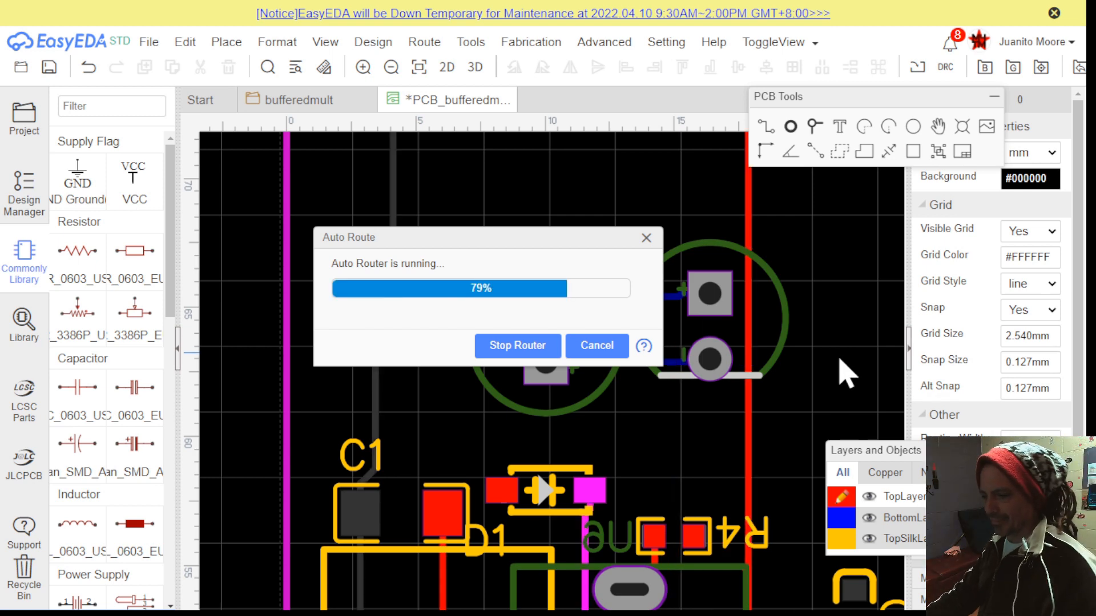
{"action": "scroll", "coordinate": [828, 371], "scroll_direction": "down", "scroll_amount": 4}
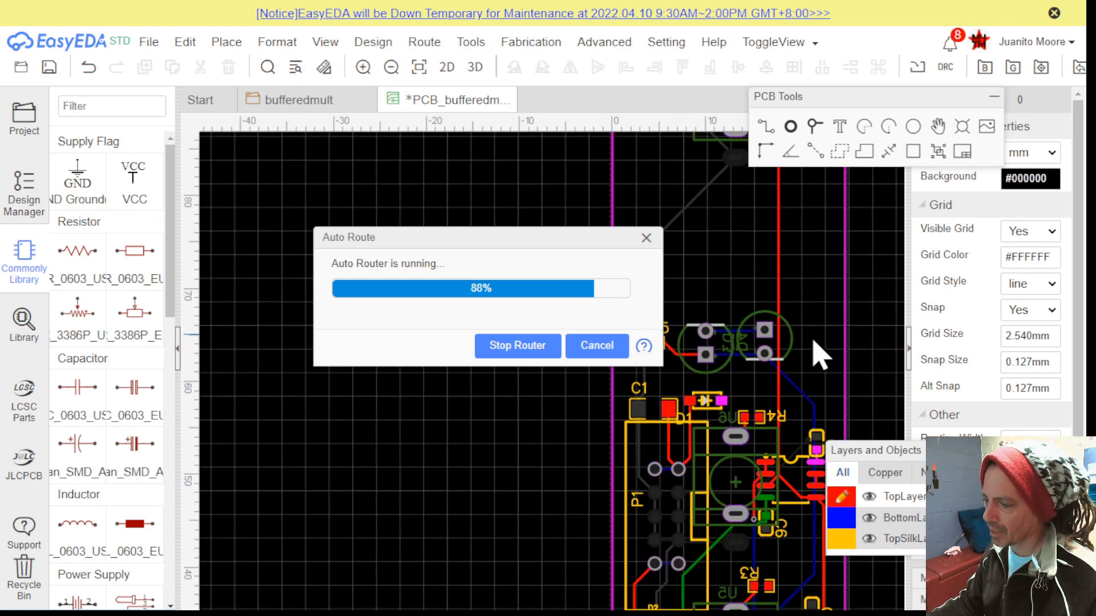
{"action": "scroll", "coordinate": [819, 355], "scroll_direction": "down", "scroll_amount": 2}
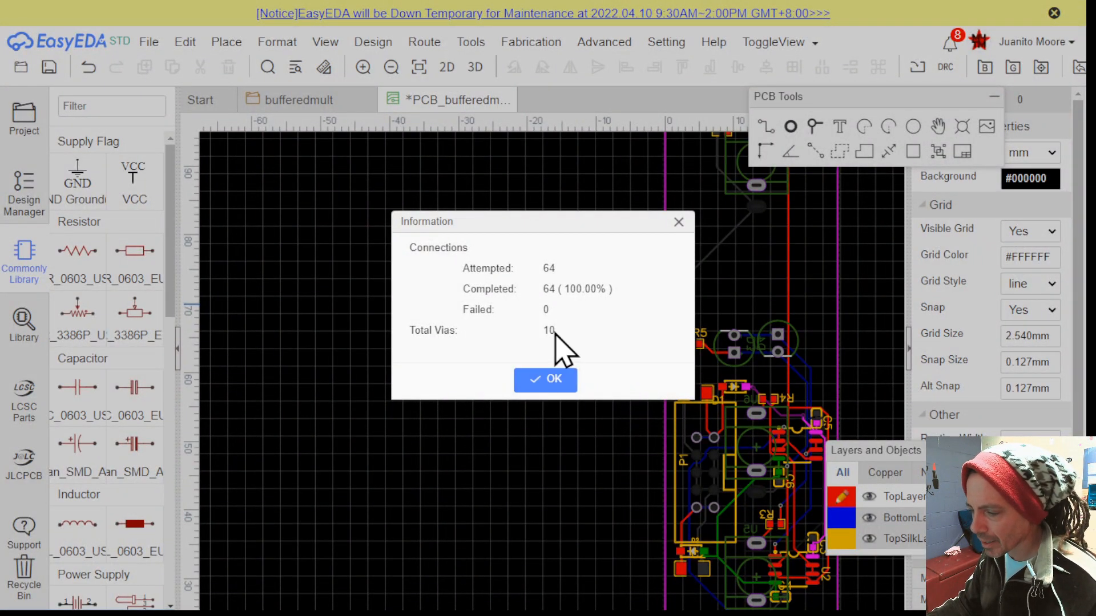
{"action": "left_click", "coordinate": [547, 381]}
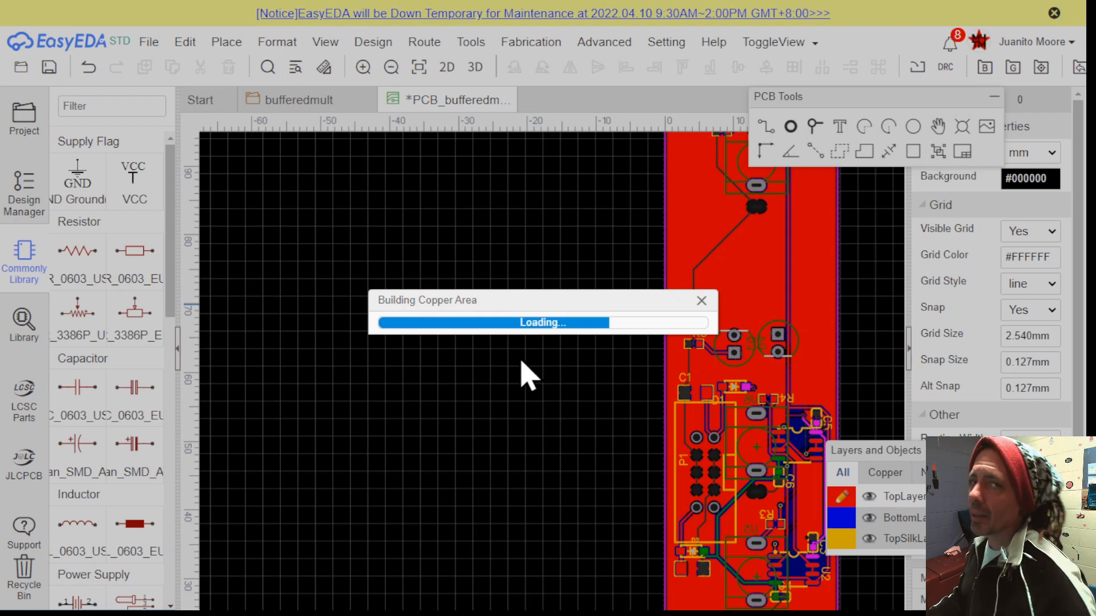
Examine the auto-routed tracks around the LEDs, power header P1 and op-amp U1
{"action": "scroll", "coordinate": [726, 337], "scroll_direction": "down", "scroll_amount": 3}
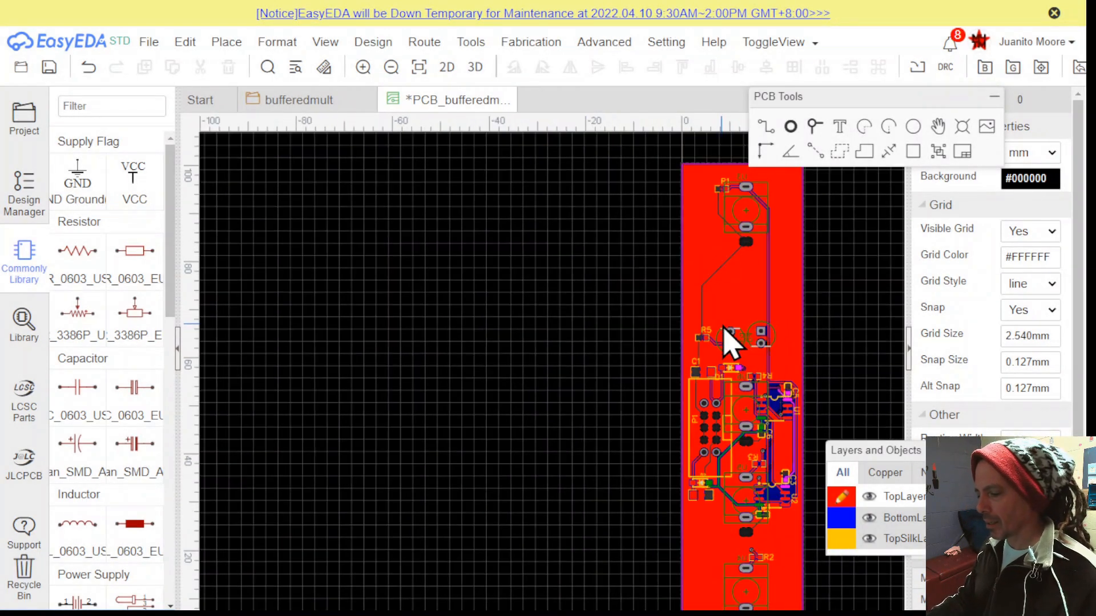
{"action": "right_click_drag", "start_coordinate": [691, 301], "coordinate": [540, 251]}
{"action": "scroll", "coordinate": [563, 290], "scroll_direction": "up", "scroll_amount": 2}
{"action": "scroll", "coordinate": [565, 292], "scroll_direction": "up", "scroll_amount": 3}
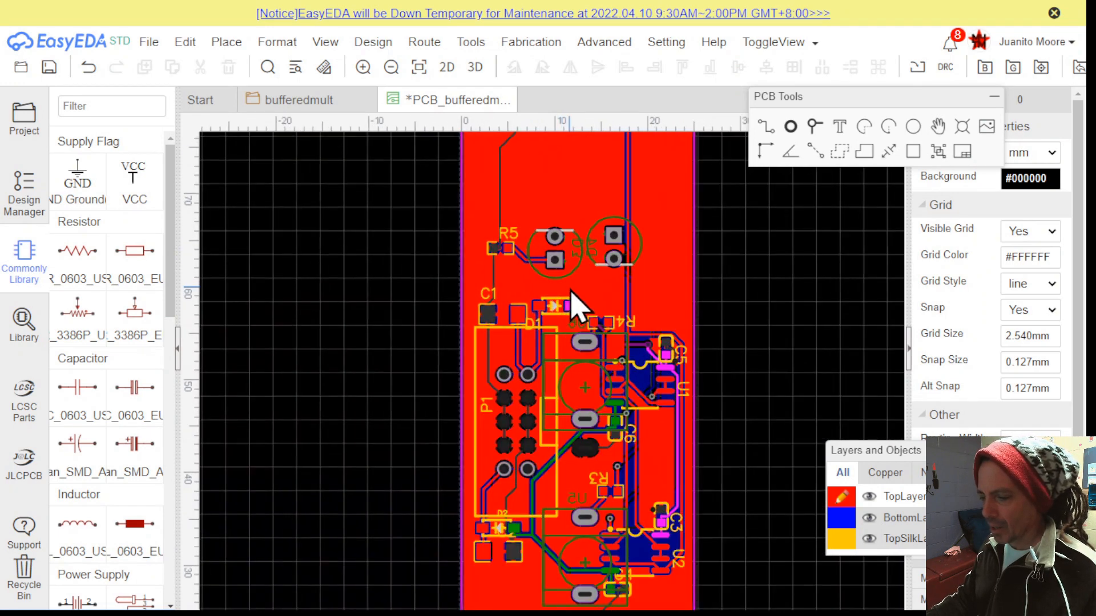
{"action": "scroll", "coordinate": [566, 304], "scroll_direction": "up", "scroll_amount": 1}
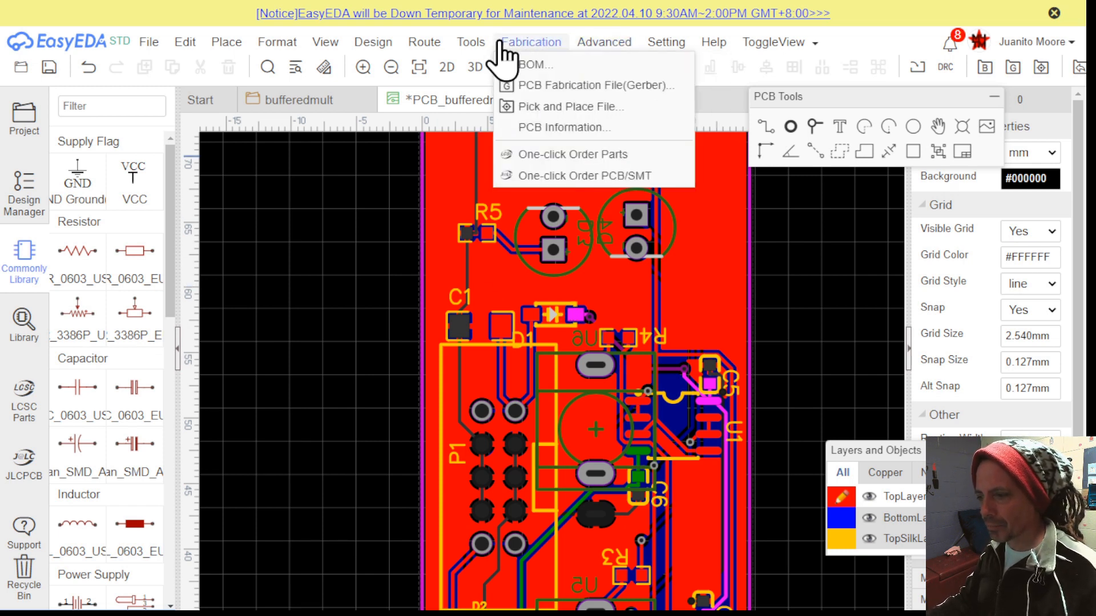
Hide the copper areas on both layers so the routed tracks can be seen
{"action": "mouse_move", "coordinate": [477, 46]}
{"action": "mouse_move", "coordinate": [433, 45]}
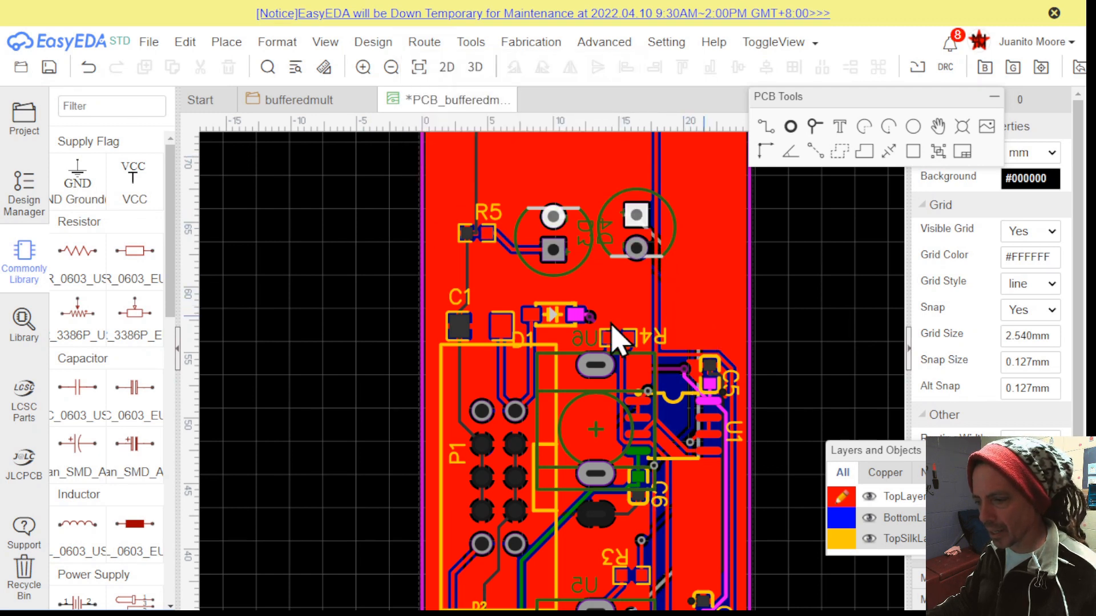
{"action": "scroll", "coordinate": [505, 259], "scroll_direction": "up", "scroll_amount": 2}
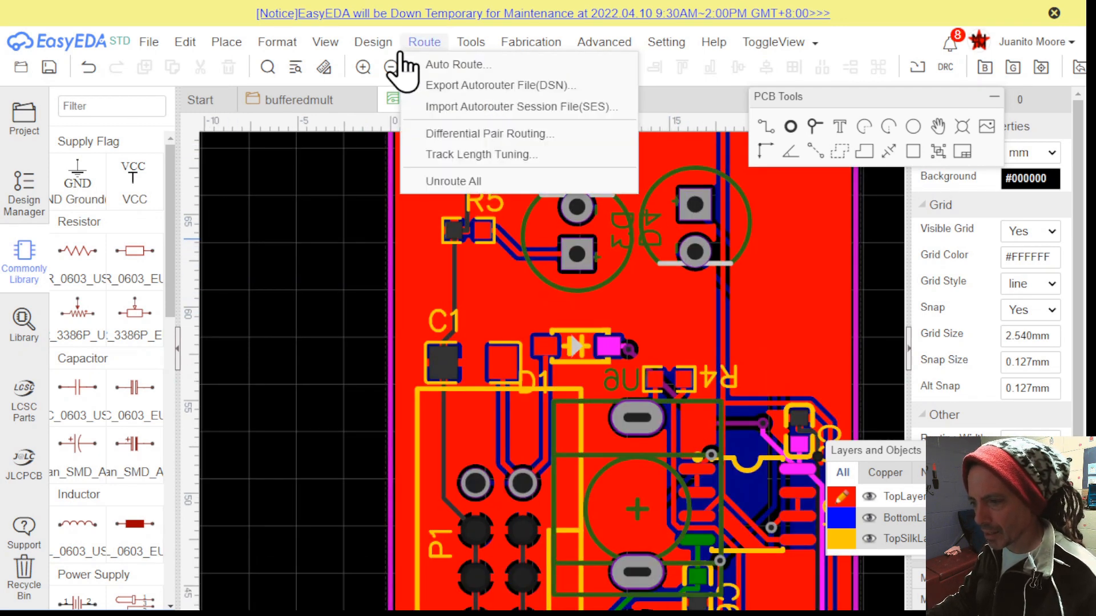
{"action": "mouse_move", "coordinate": [373, 43]}
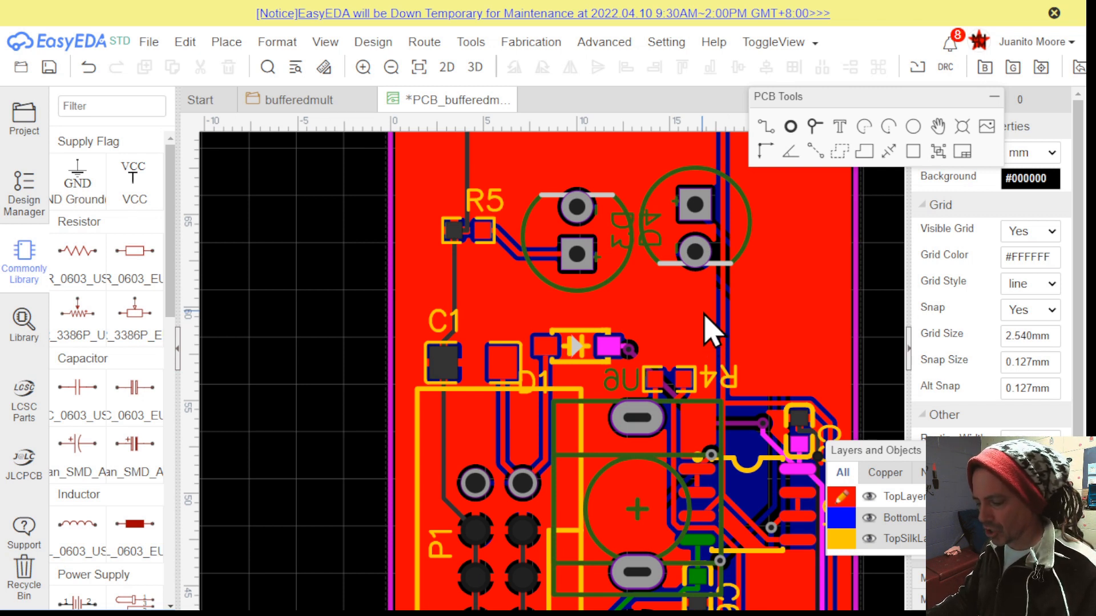
{"action": "key", "text": "shift+m"}
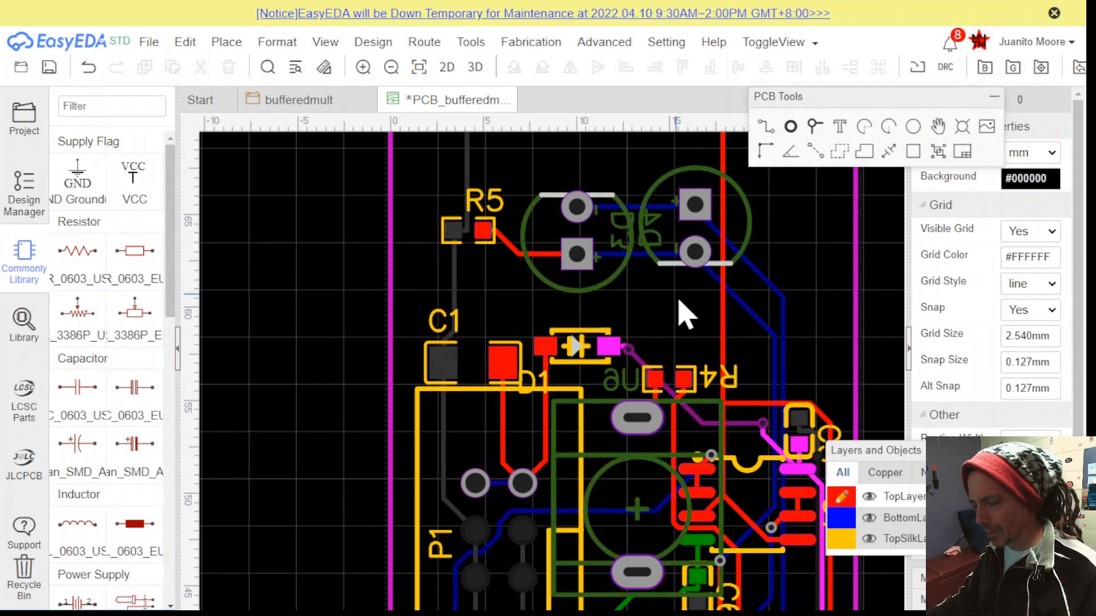
Start a manual VCC track on TopLayer at the VCC pad of diode D1
{"action": "scroll", "coordinate": [648, 326], "scroll_direction": "up", "scroll_amount": 1}
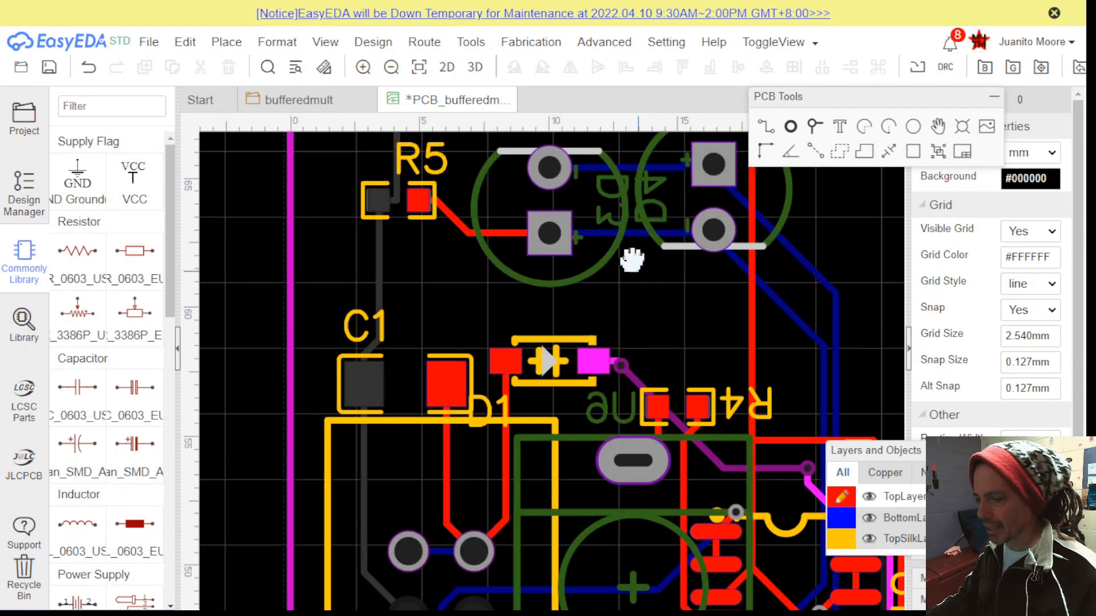
{"action": "right_click_drag", "start_coordinate": [631, 259], "coordinate": [573, 225]}
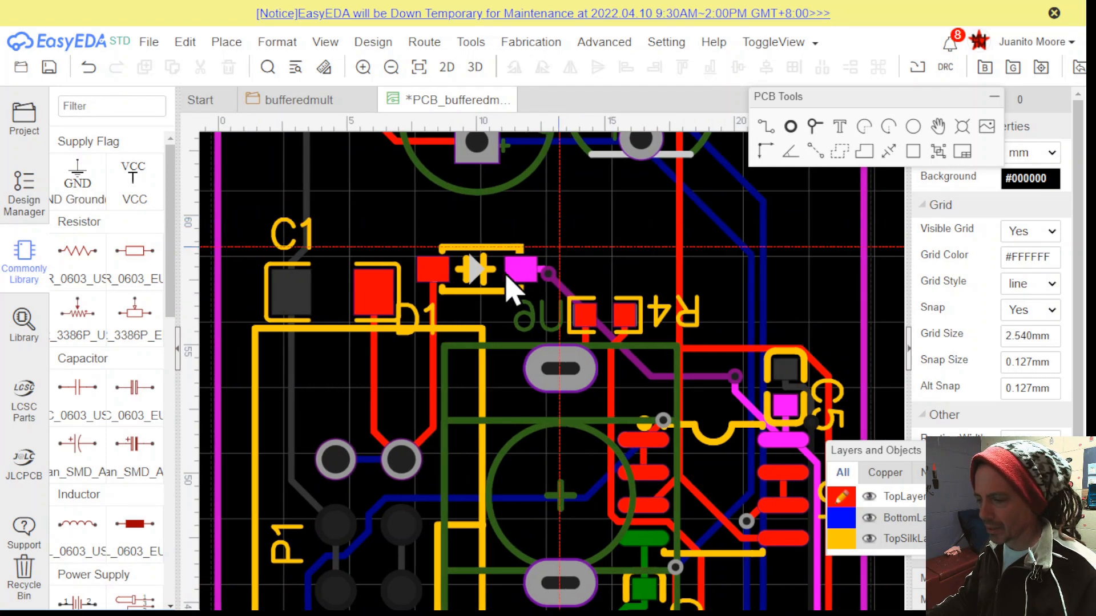
{"action": "key", "text": "w"}
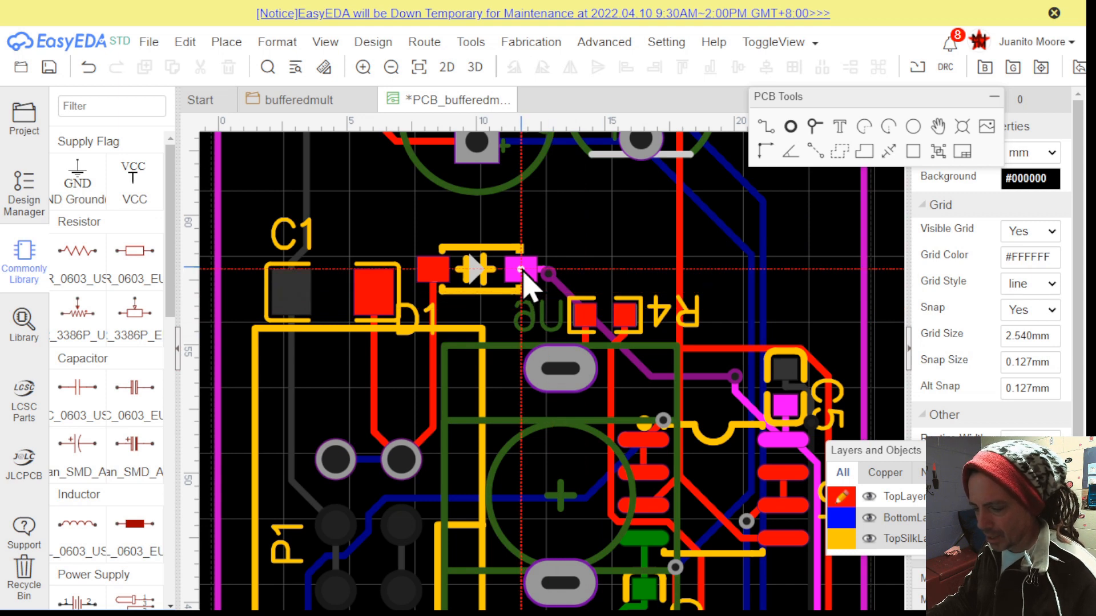
{"action": "scroll", "coordinate": [523, 276], "scroll_direction": "up", "scroll_amount": 1}
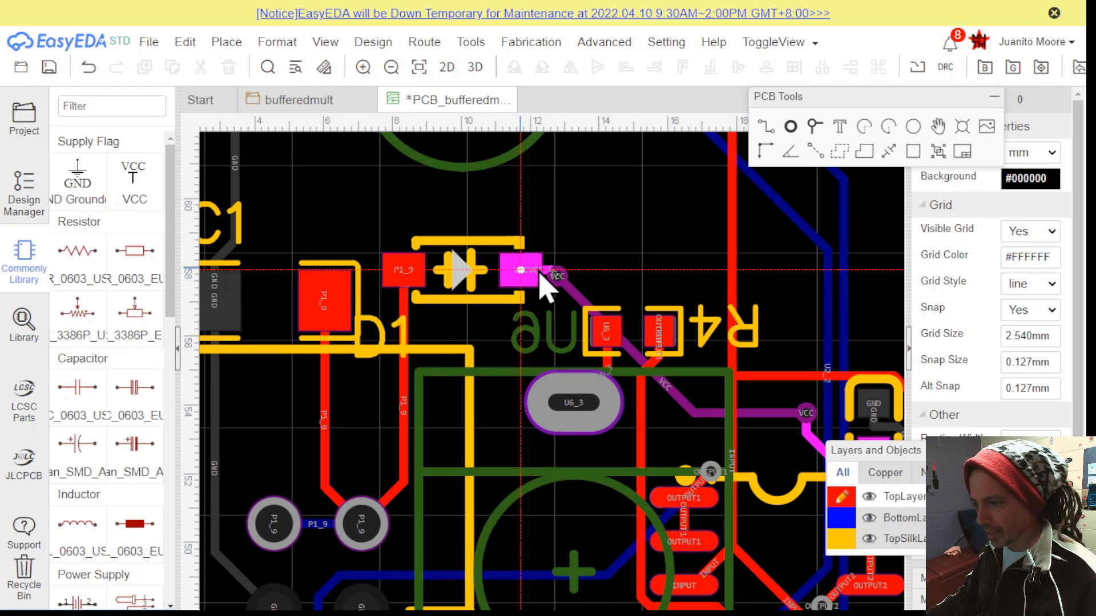
{"action": "left_click", "coordinate": [523, 275]}
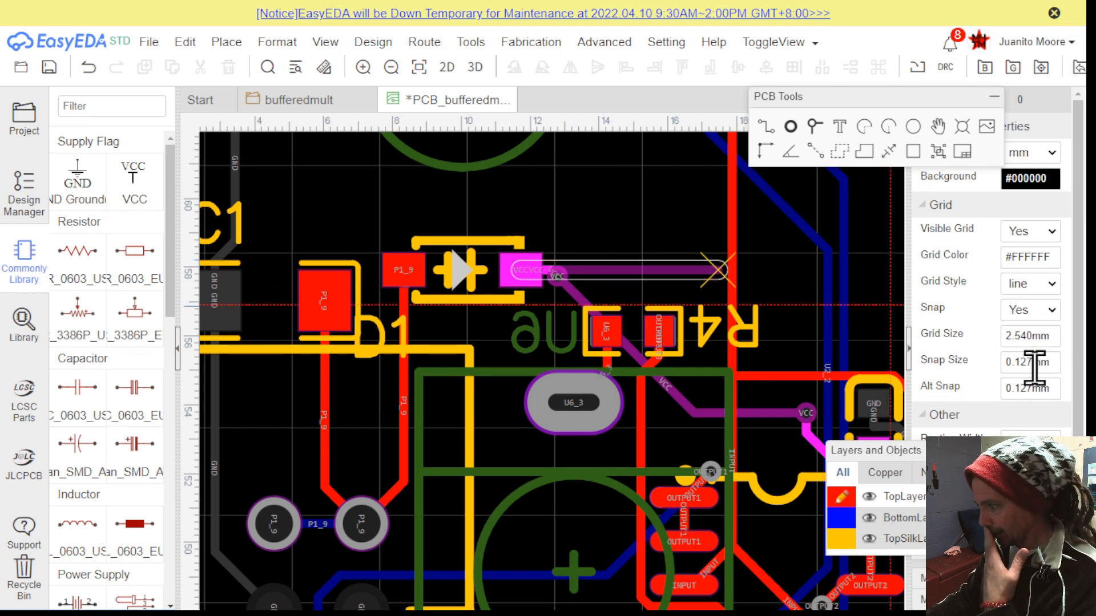
Uncover the routing settings by moving the Layers and Objects window, and finish the VCC track to the adjacent via at 0.8 mm width
{"action": "mouse_move", "coordinate": [1028, 451]}
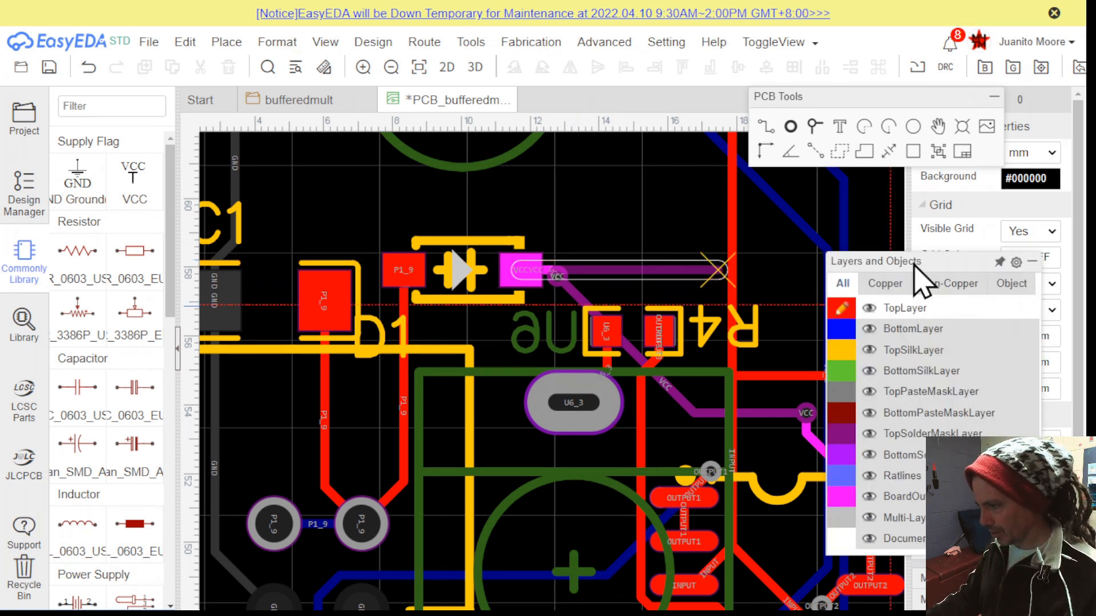
{"action": "left_click_drag", "start_coordinate": [915, 273], "coordinate": [906, 202]}
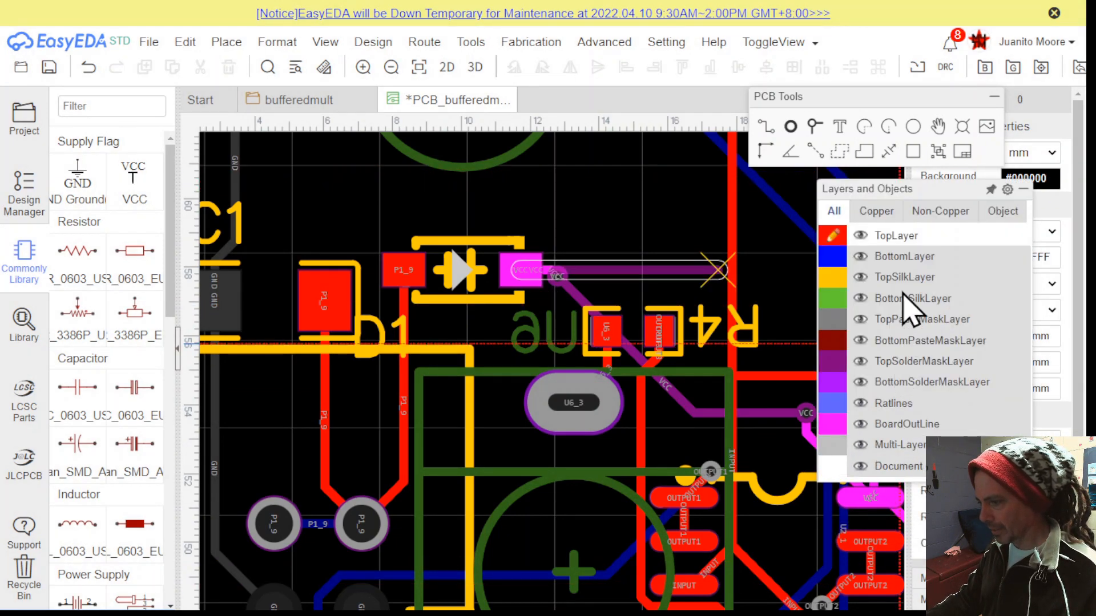
{"action": "left_click_drag", "start_coordinate": [900, 194], "coordinate": [674, 34]}
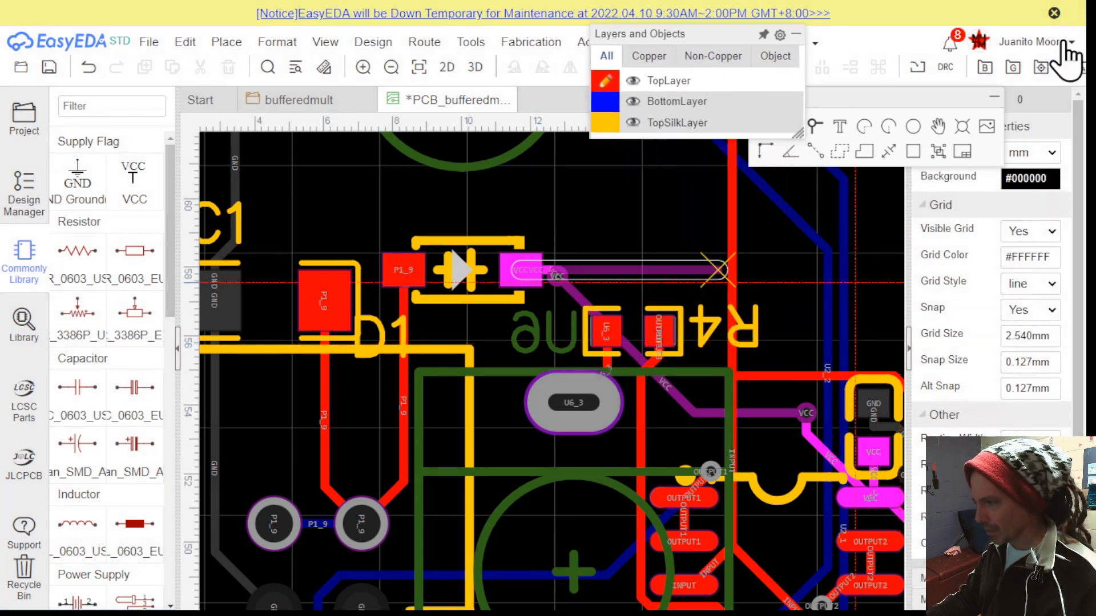
{"action": "left_click", "coordinate": [1053, 13]}
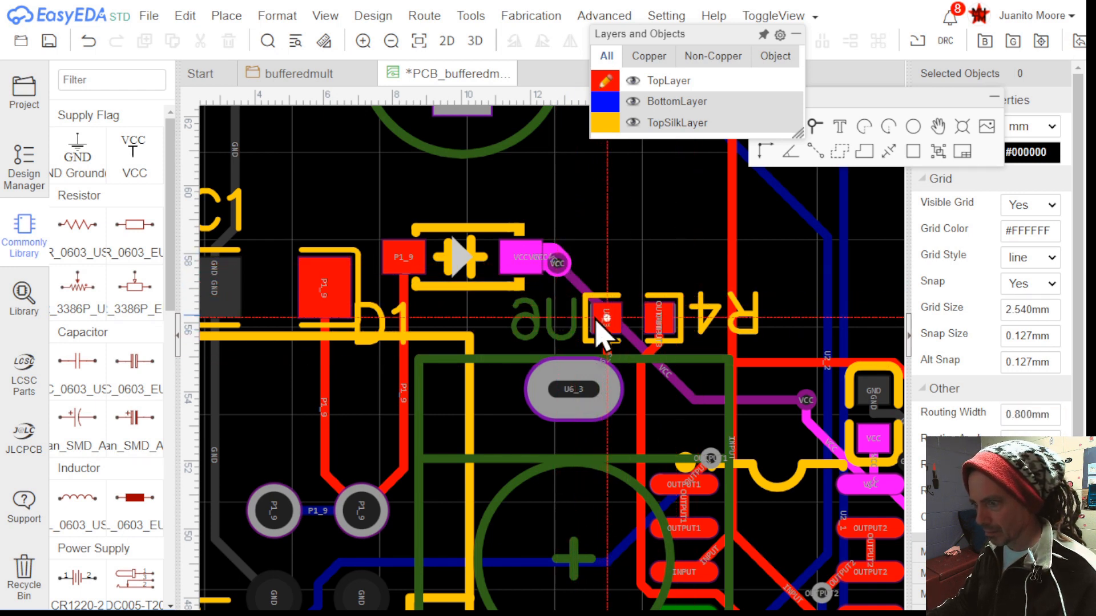
Route a 0.8 mm wide VCC track on BottomLayer from the via beside D1 past R4 to the via near C5
{"action": "scroll", "coordinate": [556, 265], "scroll_direction": "up", "scroll_amount": 1}
{"action": "scroll", "coordinate": [543, 280], "scroll_direction": "up", "scroll_amount": 2}
{"action": "scroll", "coordinate": [558, 285], "scroll_direction": "down", "scroll_amount": 3}
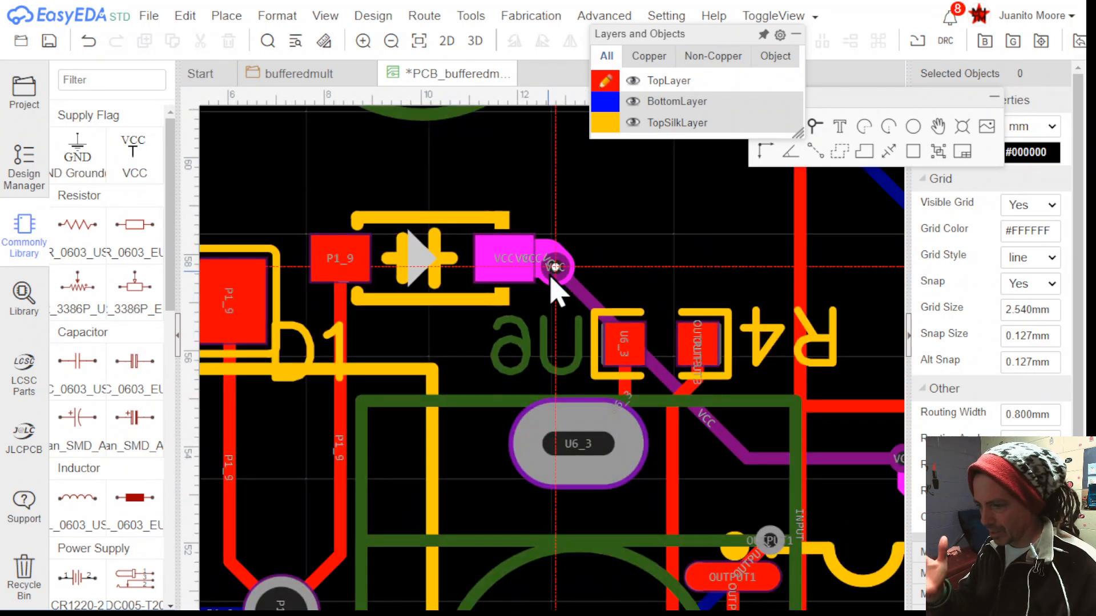
{"action": "key", "text": "b"}
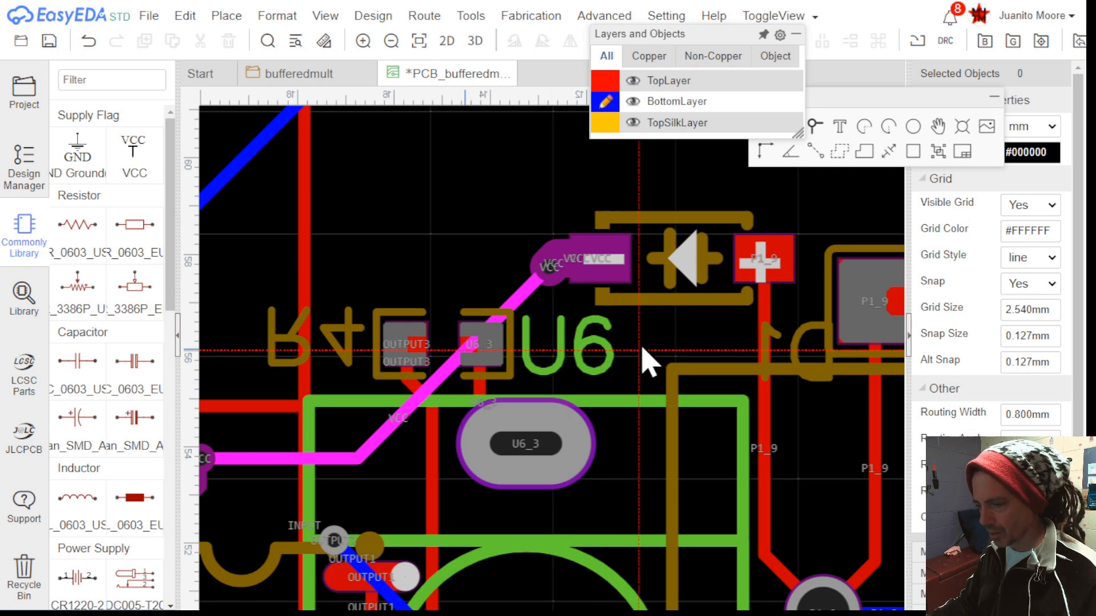
{"action": "left_click", "coordinate": [548, 274]}
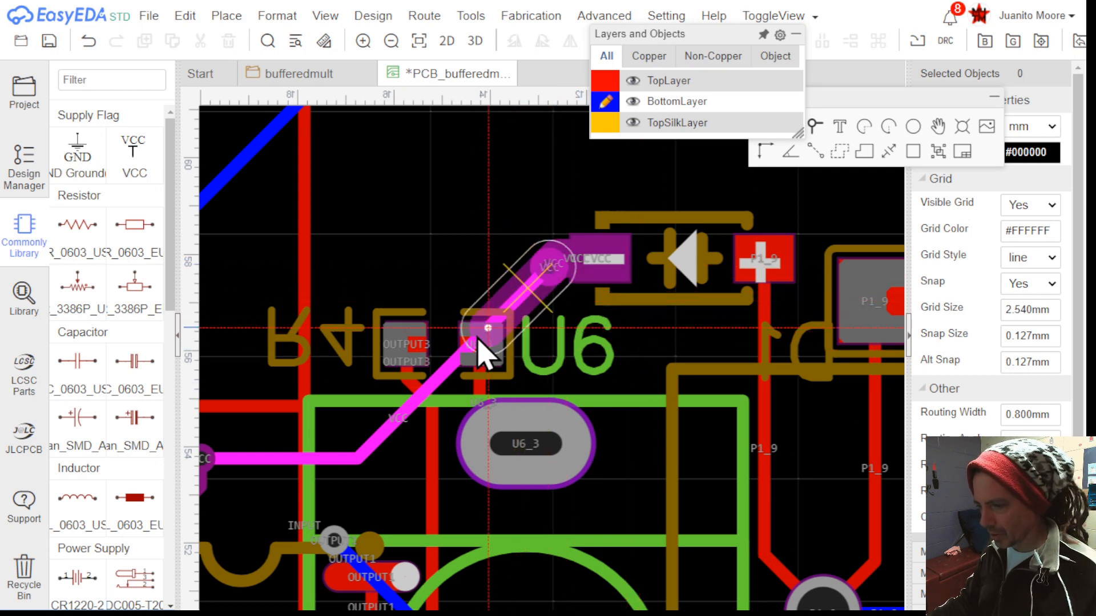
{"action": "right_click_drag", "start_coordinate": [262, 463], "coordinate": [387, 463]}
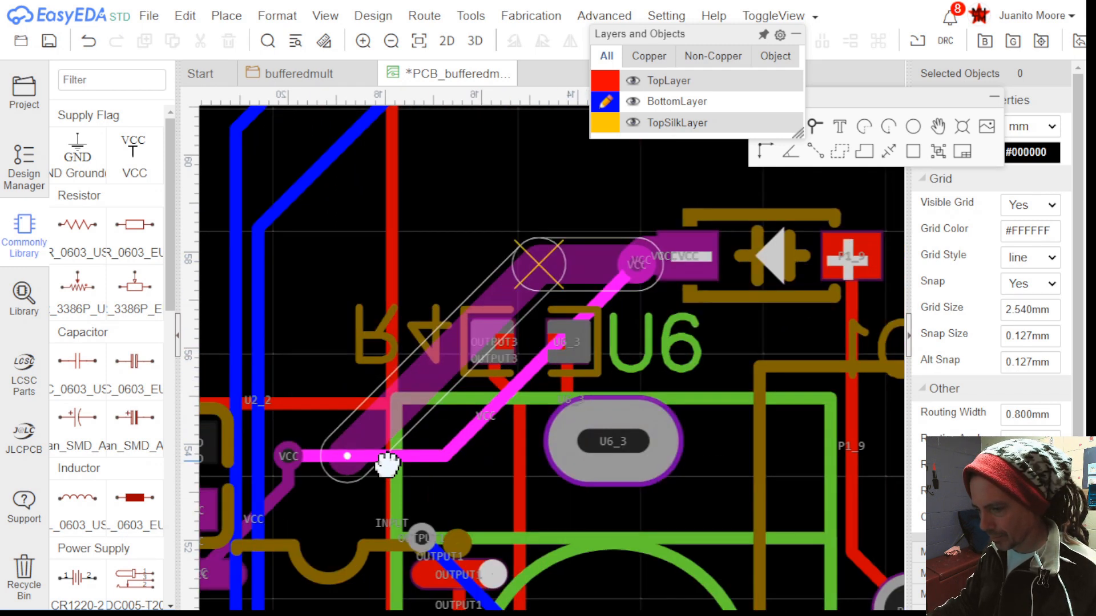
{"action": "left_click", "coordinate": [334, 463]}
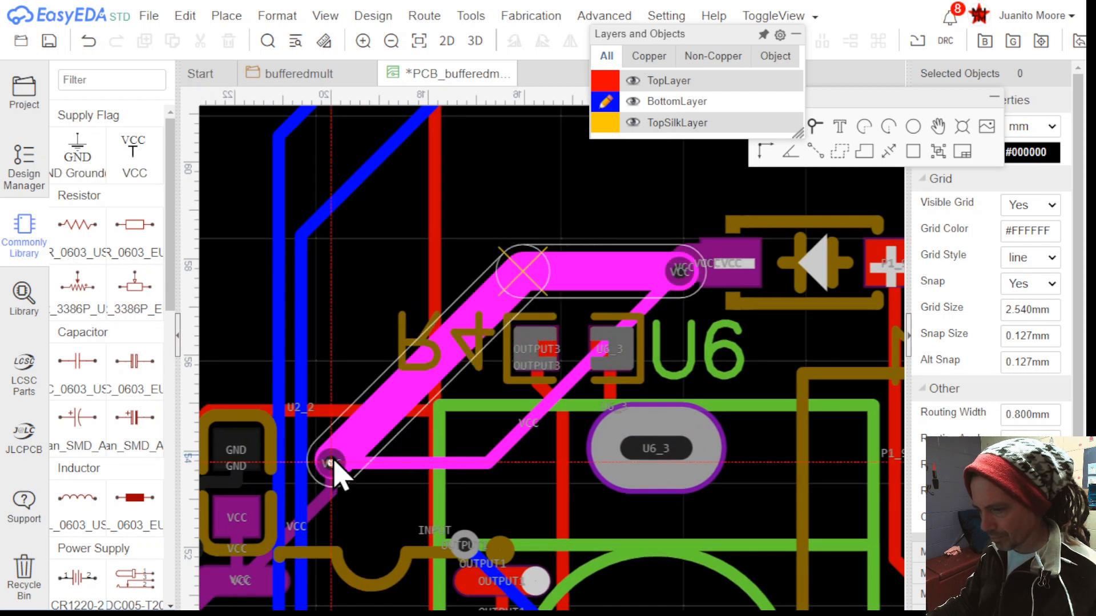
{"action": "right_click", "coordinate": [435, 465]}
Remove the old thin VCC track beneath R4, and move the VCC via near C5 to X 19.431 mm, Y 53.721 mm
{"action": "left_click_drag", "start_coordinate": [422, 466], "coordinate": [595, 189]}
{"action": "key", "text": "Delete"}
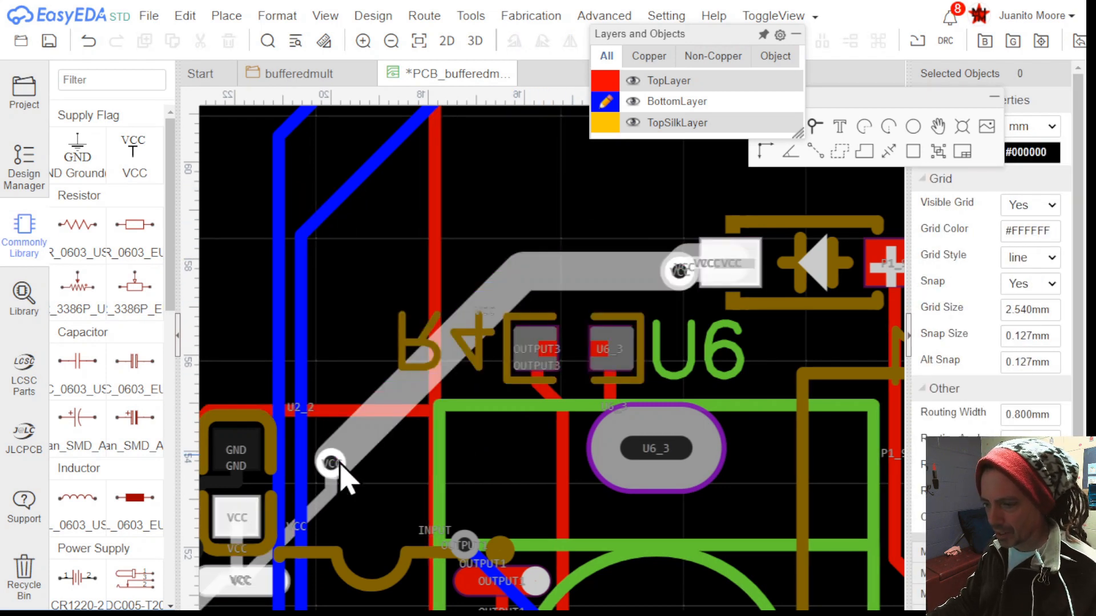
{"action": "left_click_drag", "start_coordinate": [352, 472], "coordinate": [359, 465]}
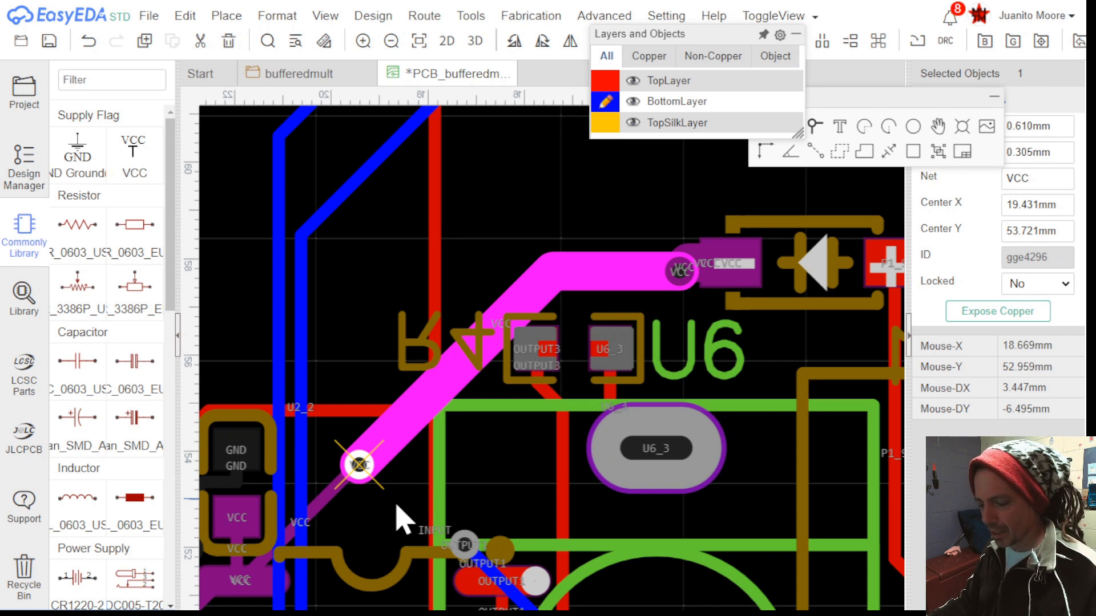
Route a 0.8 mm wide VCC track on TopLayer from the relocated via to the VCC pin of U1
{"action": "key", "text": "t"}
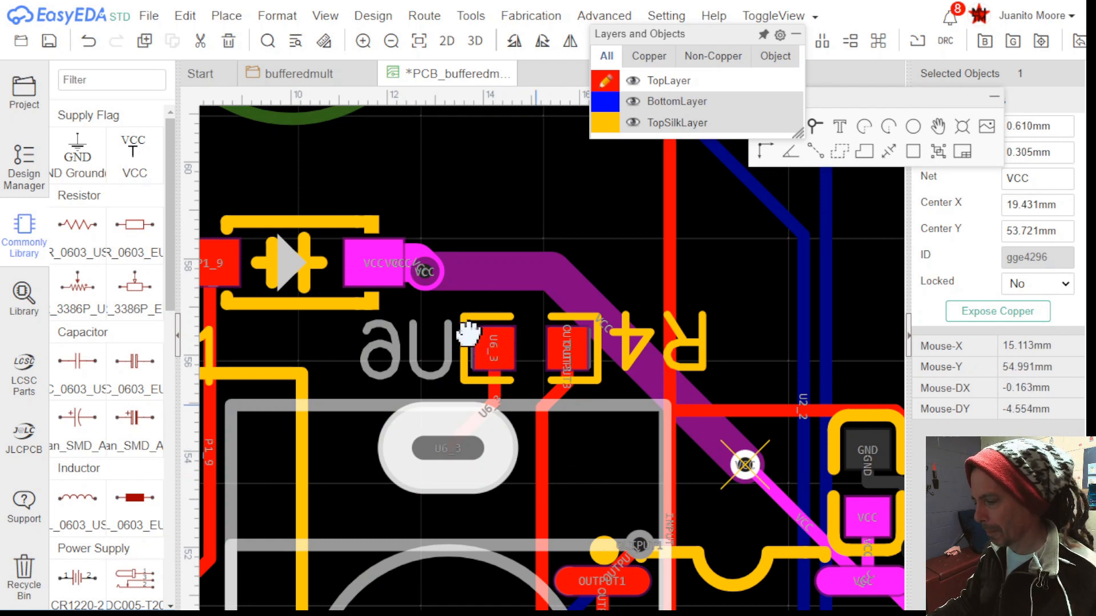
{"action": "right_click_drag", "start_coordinate": [469, 333], "coordinate": [284, 125]}
{"action": "key", "text": "Delete"}
{"action": "scroll", "coordinate": [573, 322], "scroll_direction": "down", "scroll_amount": 2}
{"action": "key", "text": "w"}
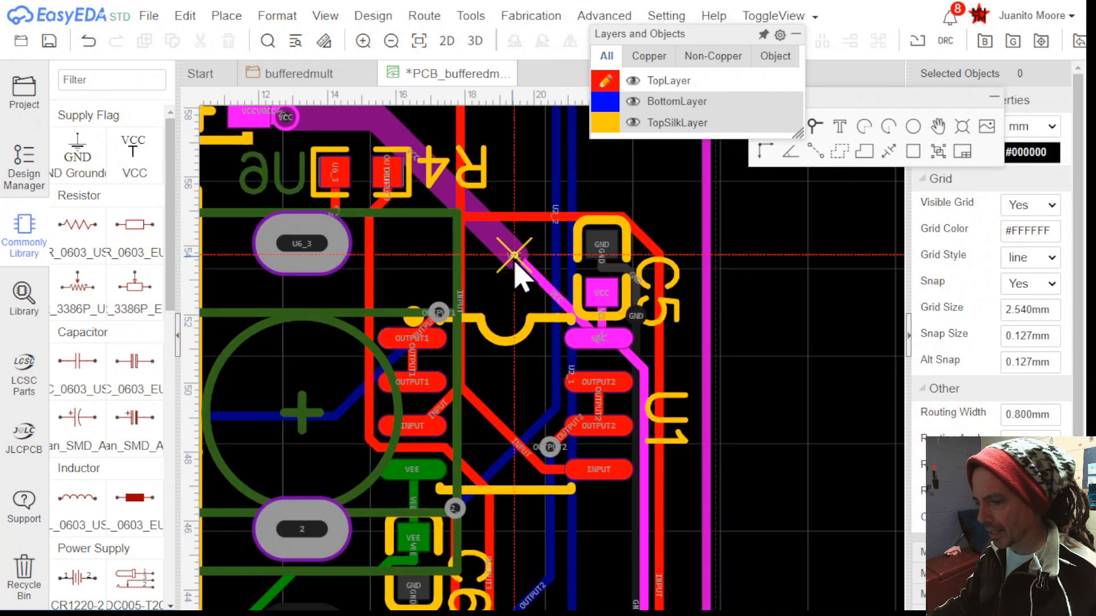
{"action": "left_click", "coordinate": [513, 254]}
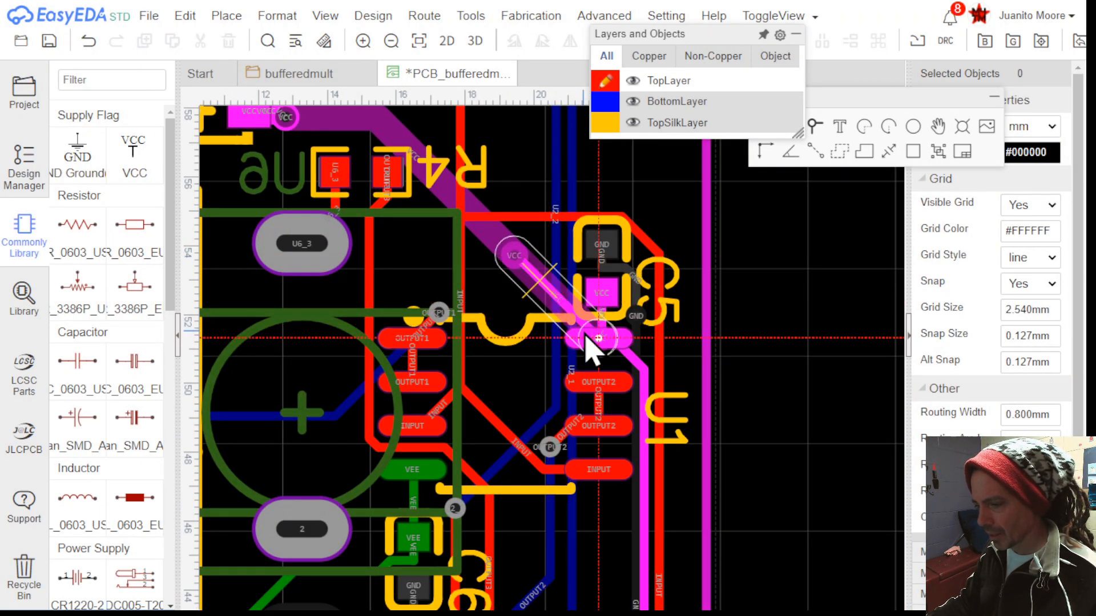
{"action": "left_click", "coordinate": [587, 338]}
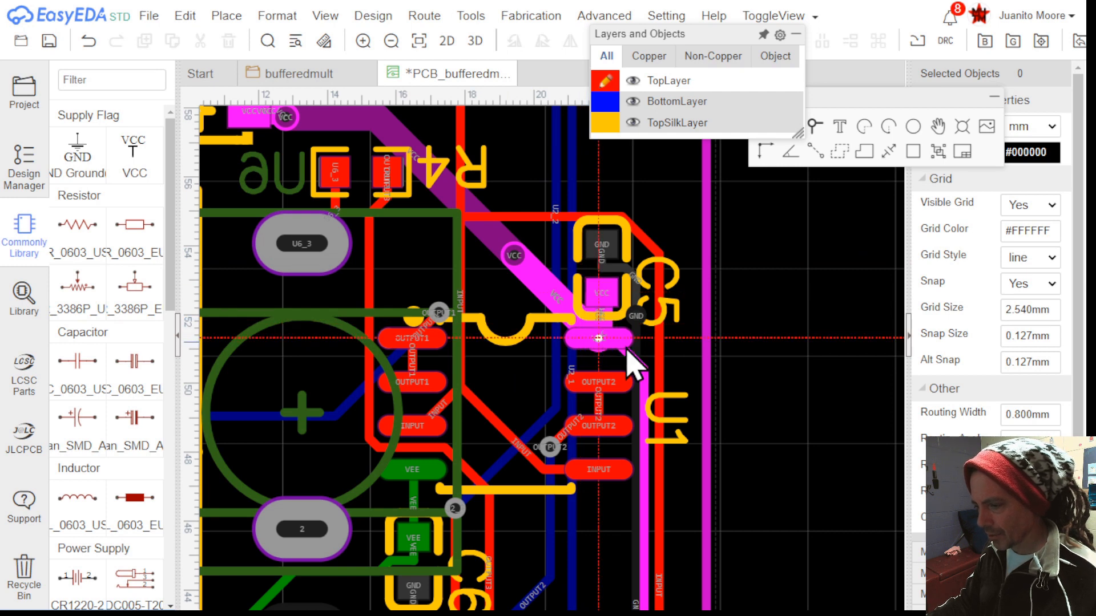
{"action": "scroll", "coordinate": [631, 366], "scroll_direction": "up", "scroll_amount": 5}
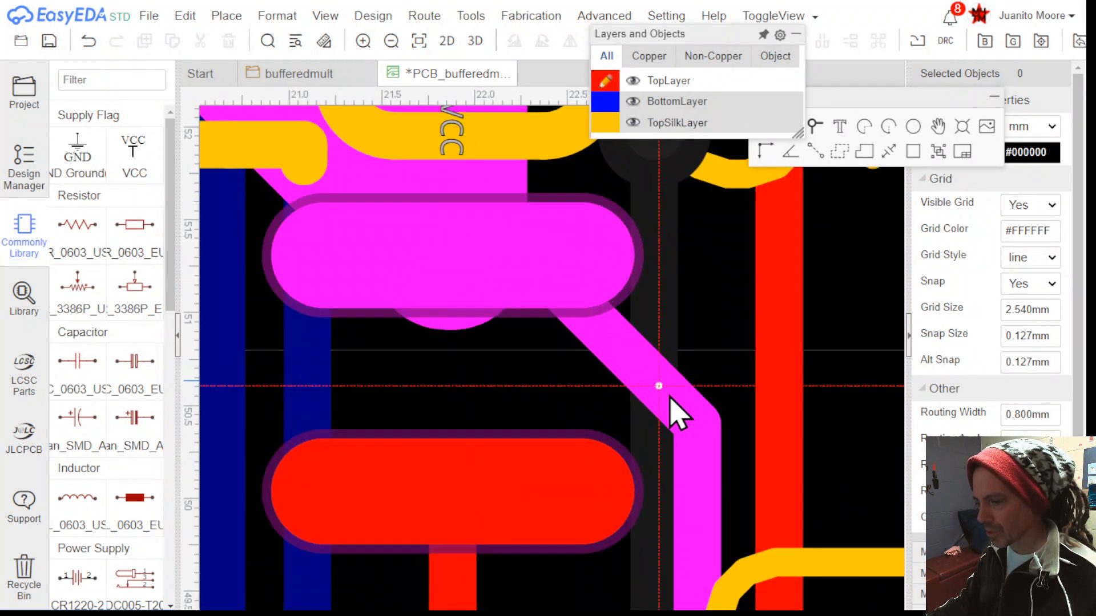
{"action": "left_click", "coordinate": [644, 371]}
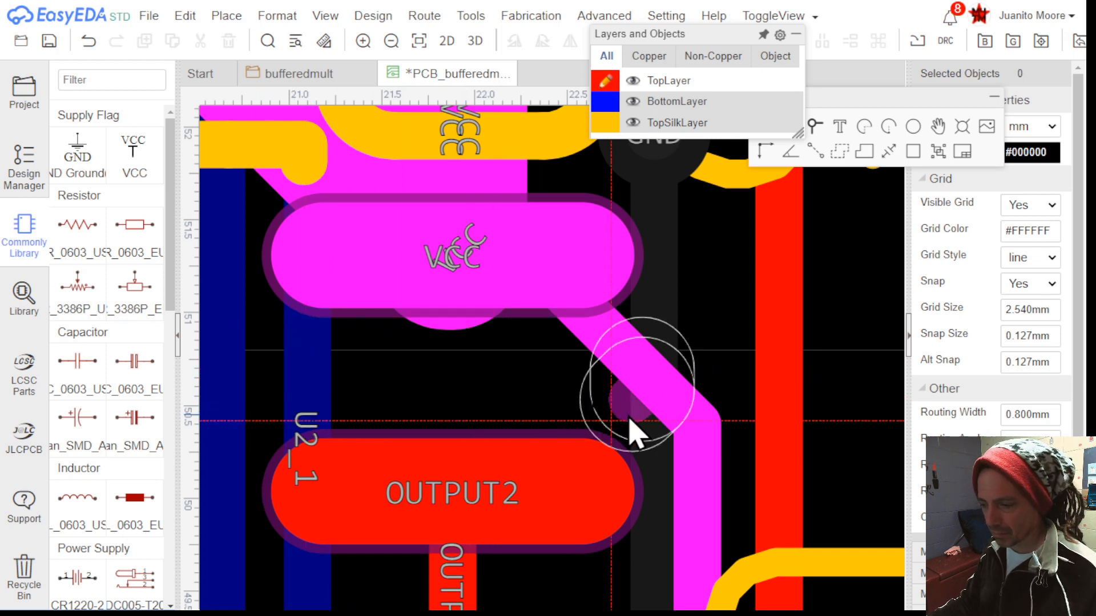
{"action": "scroll", "coordinate": [662, 393], "scroll_direction": "down", "scroll_amount": 5}
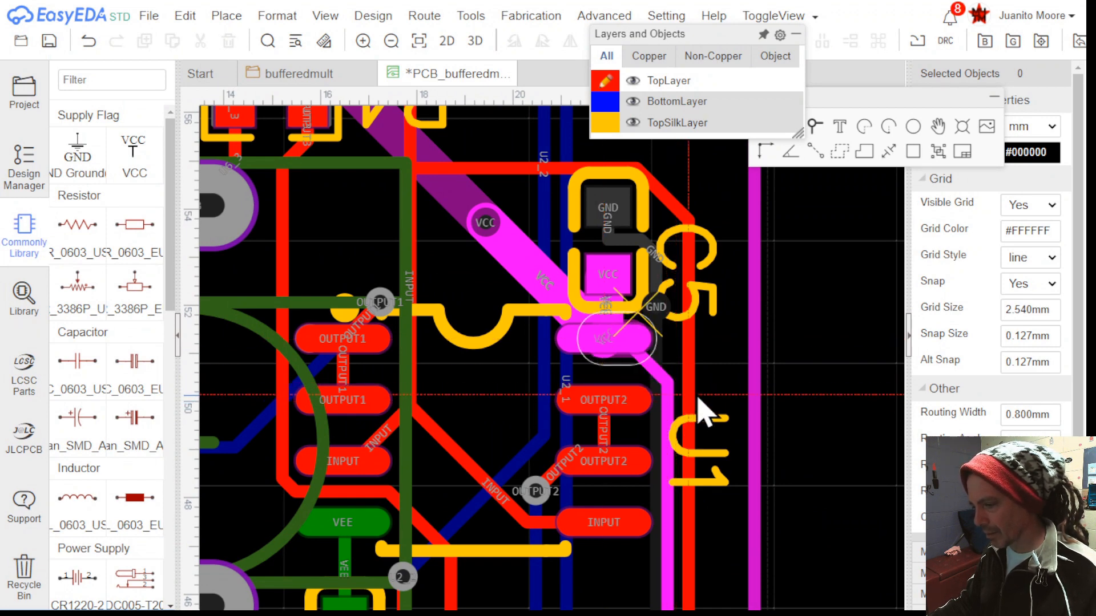
{"action": "scroll", "coordinate": [692, 384], "scroll_direction": "up", "scroll_amount": 5}
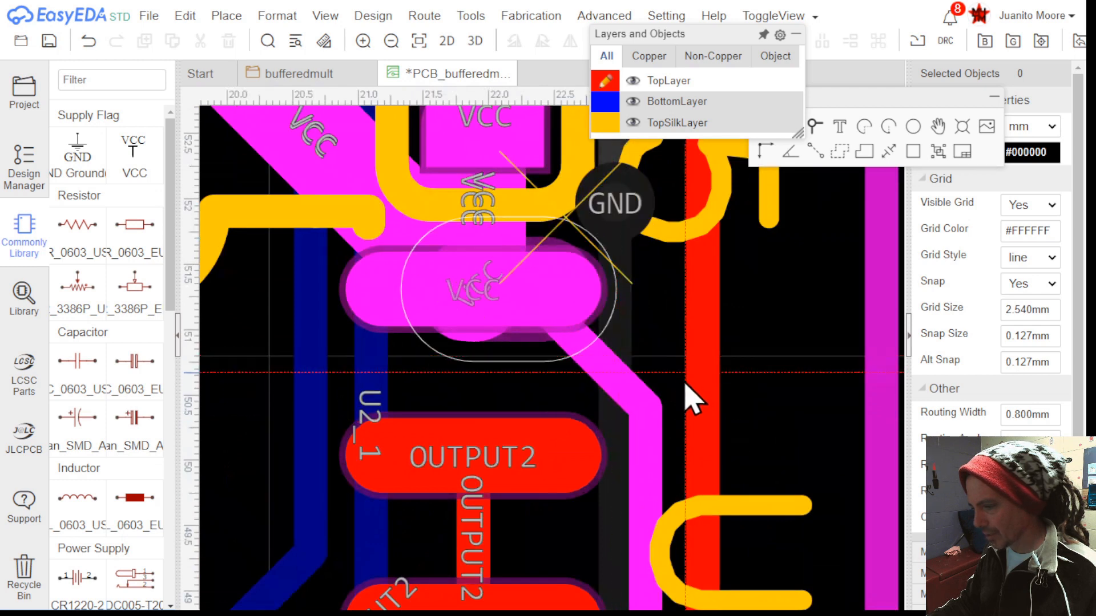
{"action": "left_click", "coordinate": [653, 403]}
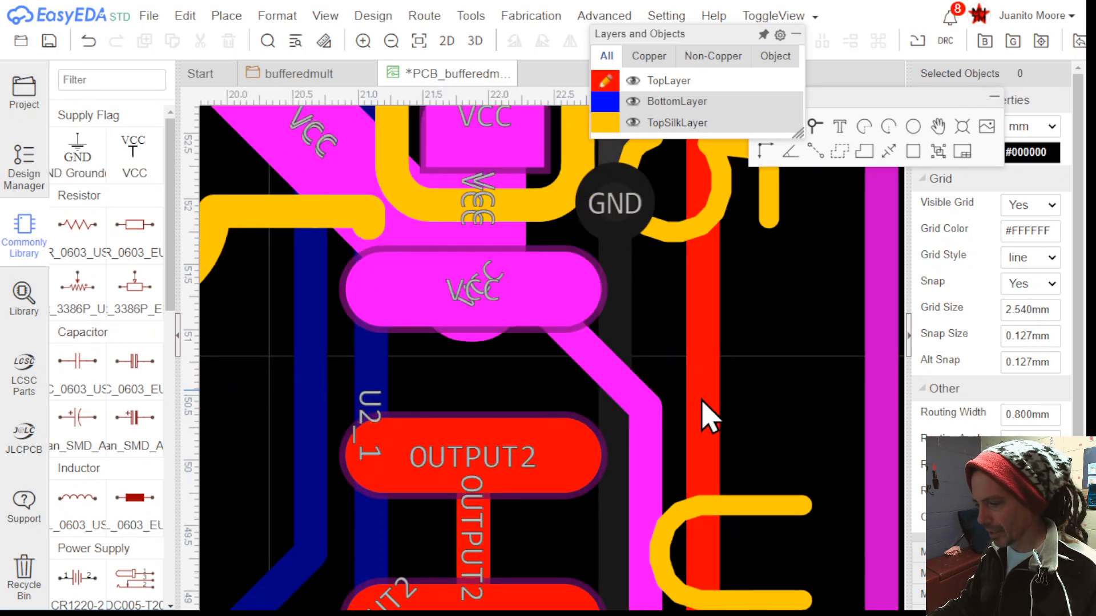
Move the vertical run of the INPUT track beside U1 out past the board outline to clear space for a wider VCC track
{"action": "scroll", "coordinate": [707, 422], "scroll_direction": "down", "scroll_amount": 5}
{"action": "scroll", "coordinate": [708, 423], "scroll_direction": "down", "scroll_amount": 2}
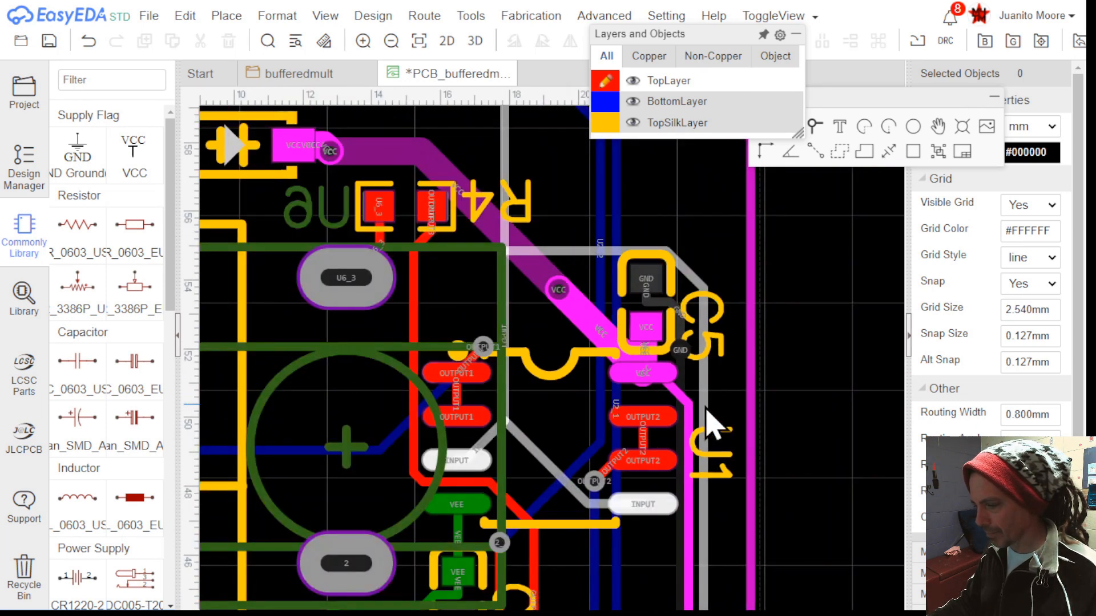
{"action": "left_click_drag", "start_coordinate": [707, 407], "coordinate": [787, 412]}
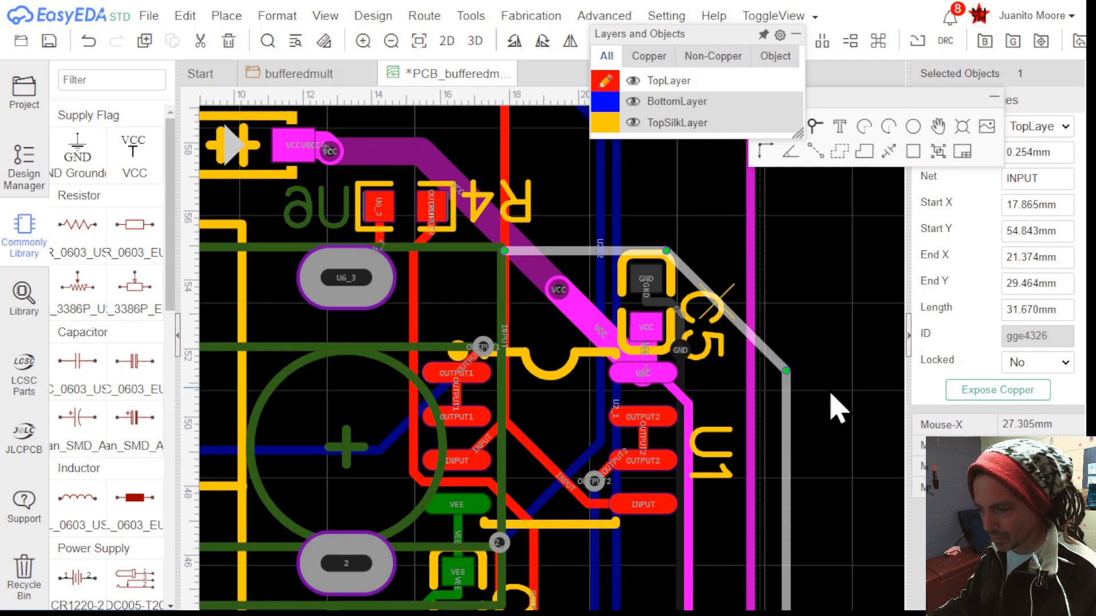
{"action": "scroll", "coordinate": [834, 404], "scroll_direction": "down", "scroll_amount": 1}
{"action": "right_click_drag", "start_coordinate": [843, 289], "coordinate": [854, 234]}
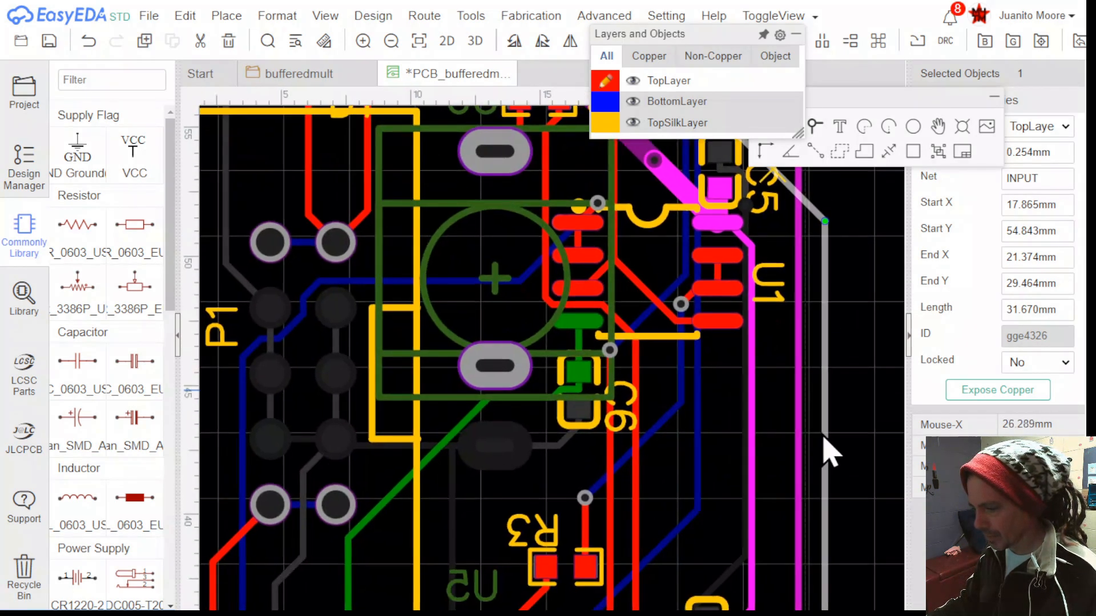
{"action": "scroll", "coordinate": [823, 434], "scroll_direction": "down", "scroll_amount": 3}
{"action": "right_click_drag", "start_coordinate": [831, 454], "coordinate": [824, 394]}
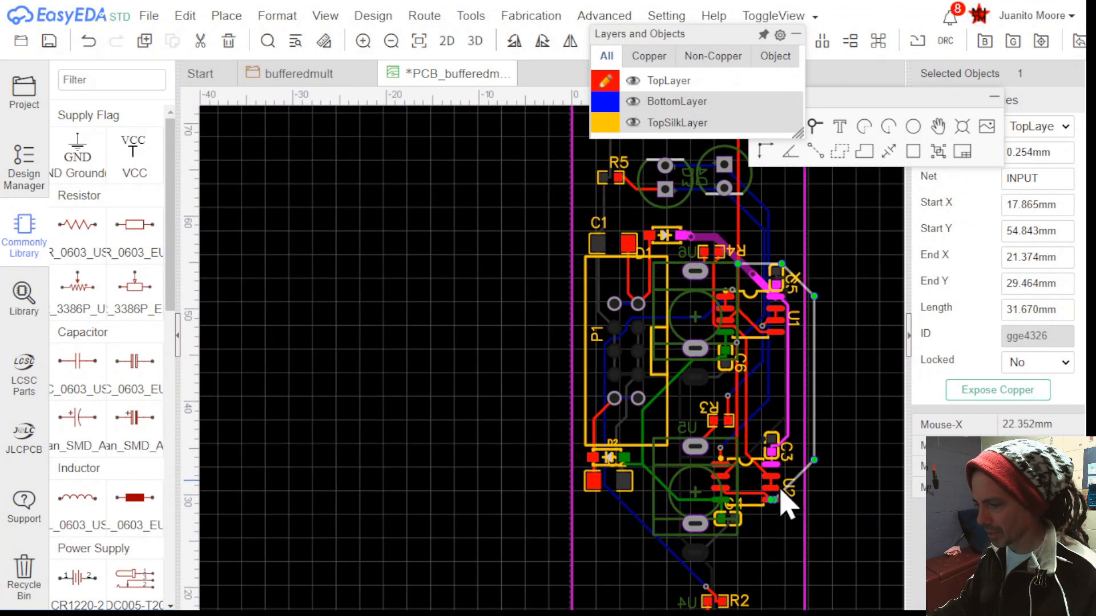
Route a 0.8 mm wide VCC track on TopLayer from C3's VCC pad up to the VCC pin of U1
{"action": "scroll", "coordinate": [799, 471], "scroll_direction": "up", "scroll_amount": 6}
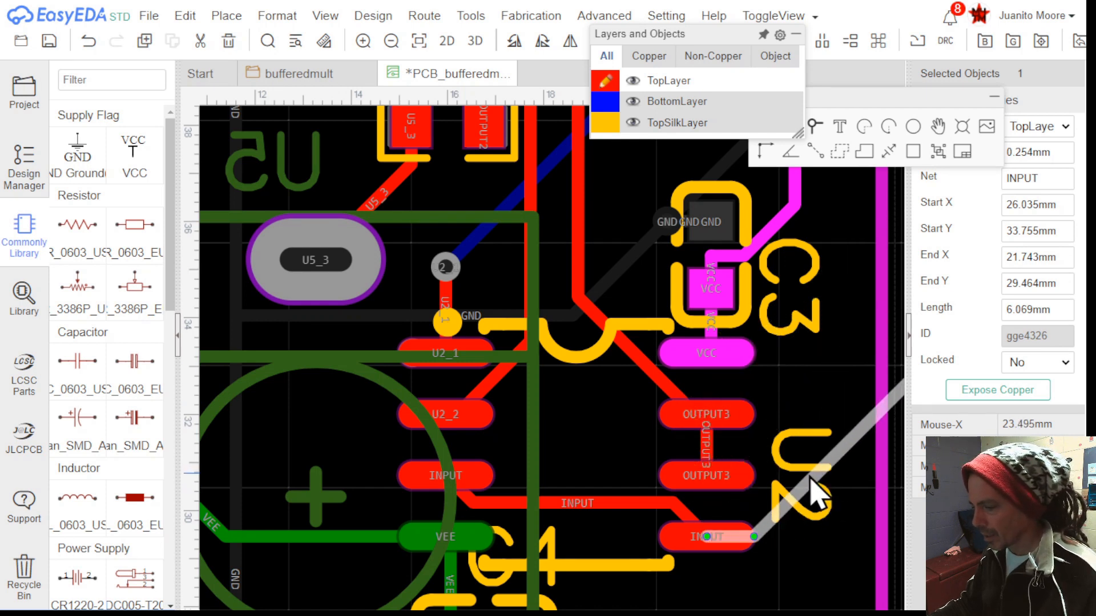
{"action": "scroll", "coordinate": [560, 509], "scroll_direction": "down", "scroll_amount": 3}
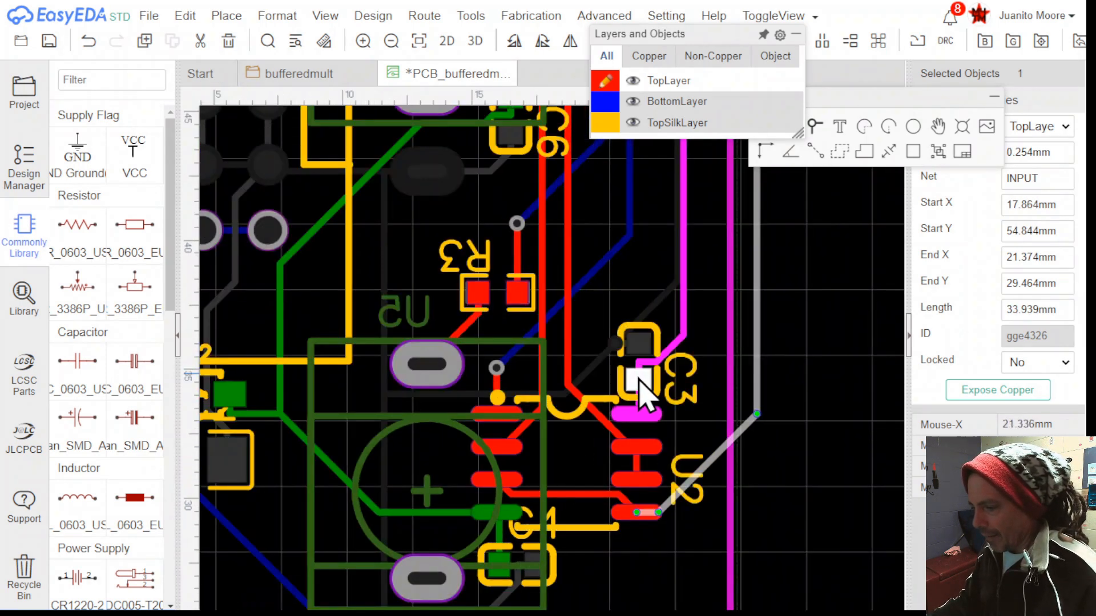
{"action": "key", "text": "w"}
{"action": "left_click", "coordinate": [678, 374]}
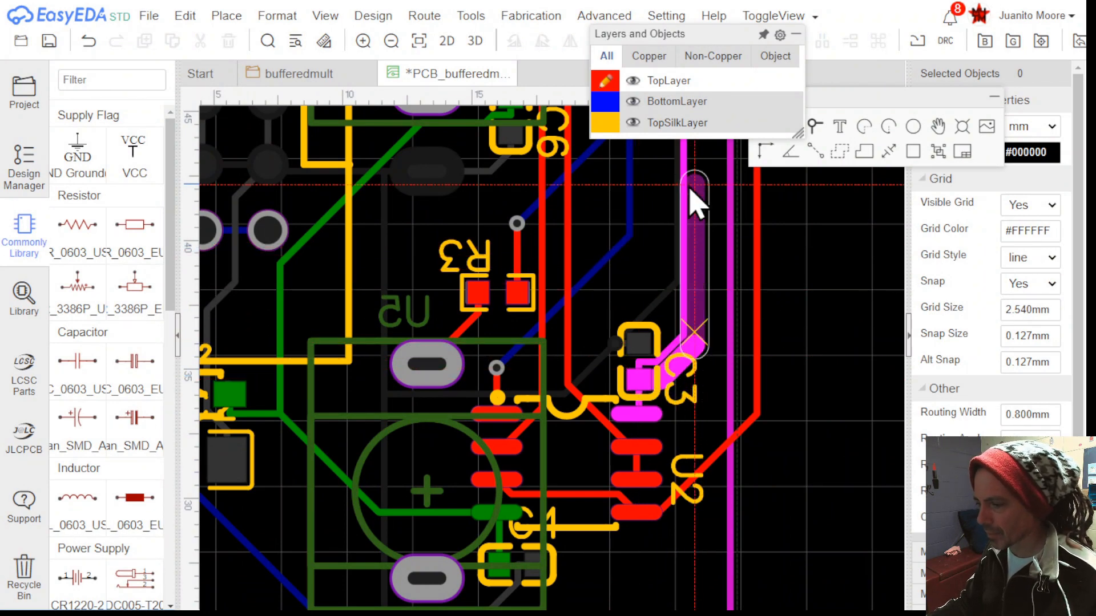
{"action": "right_click_drag", "start_coordinate": [663, 293], "coordinate": [641, 447]}
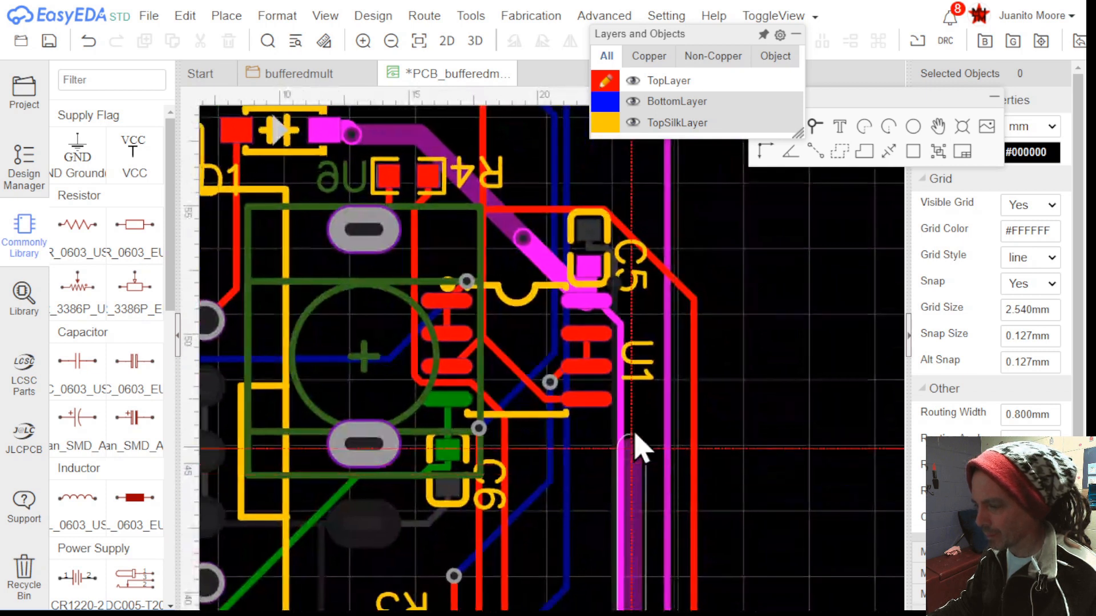
{"action": "scroll", "coordinate": [633, 326], "scroll_direction": "up", "scroll_amount": 1}
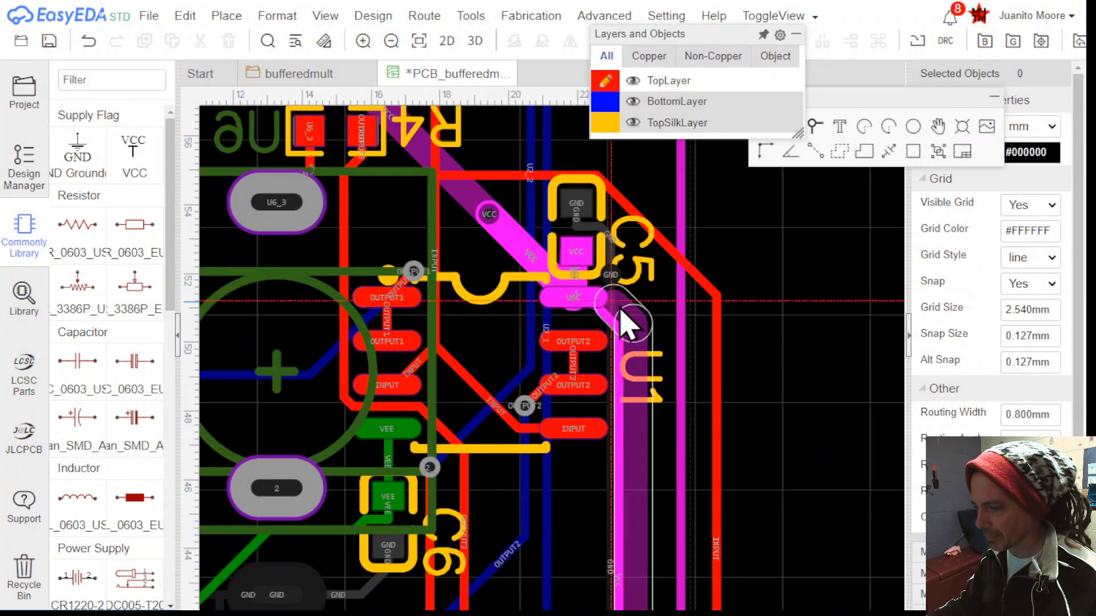
{"action": "left_click", "coordinate": [630, 330]}
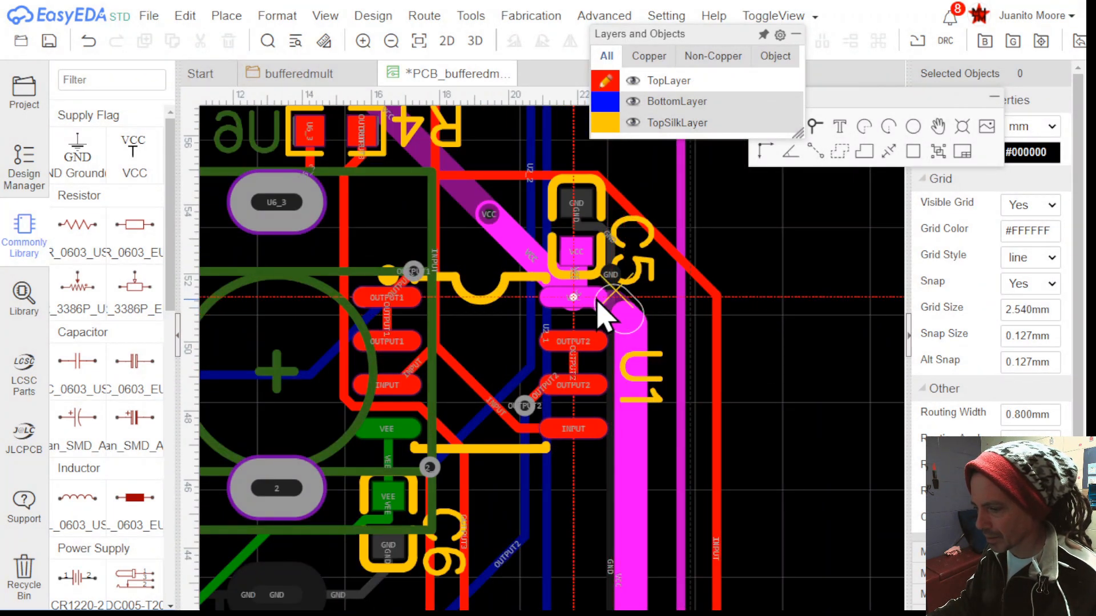
{"action": "left_click", "coordinate": [598, 311]}
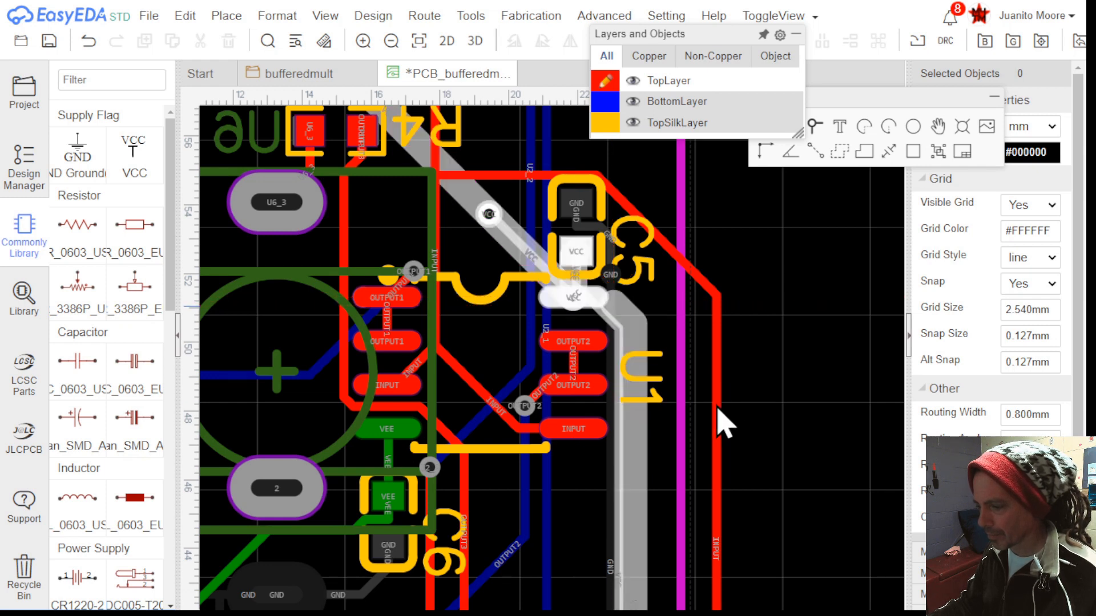
Move the vertical INPUT track back inside the board outline, between the wide VCC track and the board edge
{"action": "left_click_drag", "start_coordinate": [716, 410], "coordinate": [667, 413]}
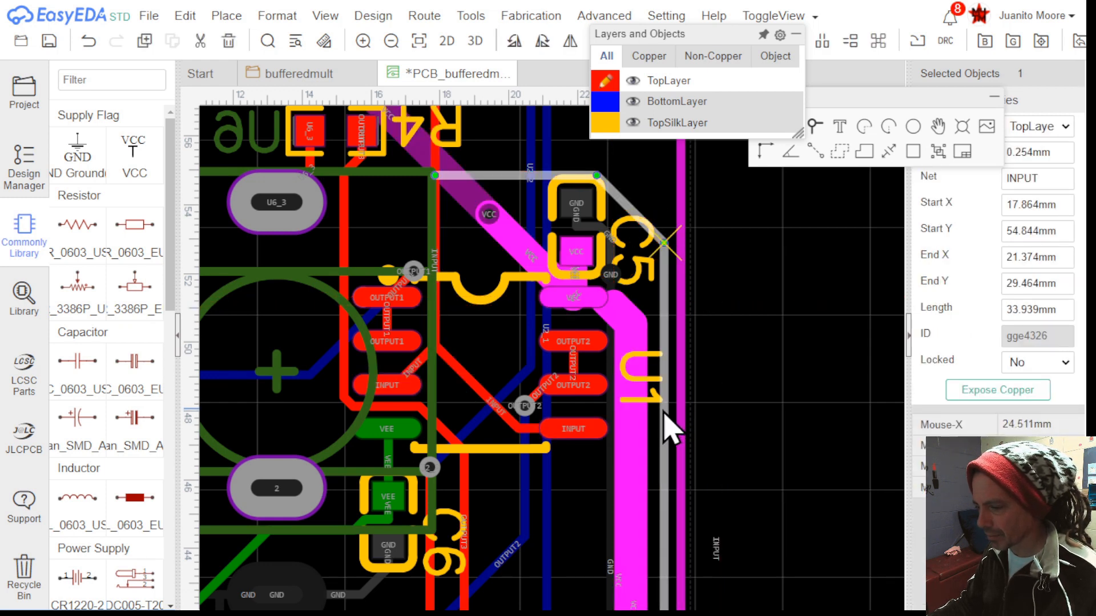
{"action": "left_click_drag", "start_coordinate": [662, 412], "coordinate": [660, 442]}
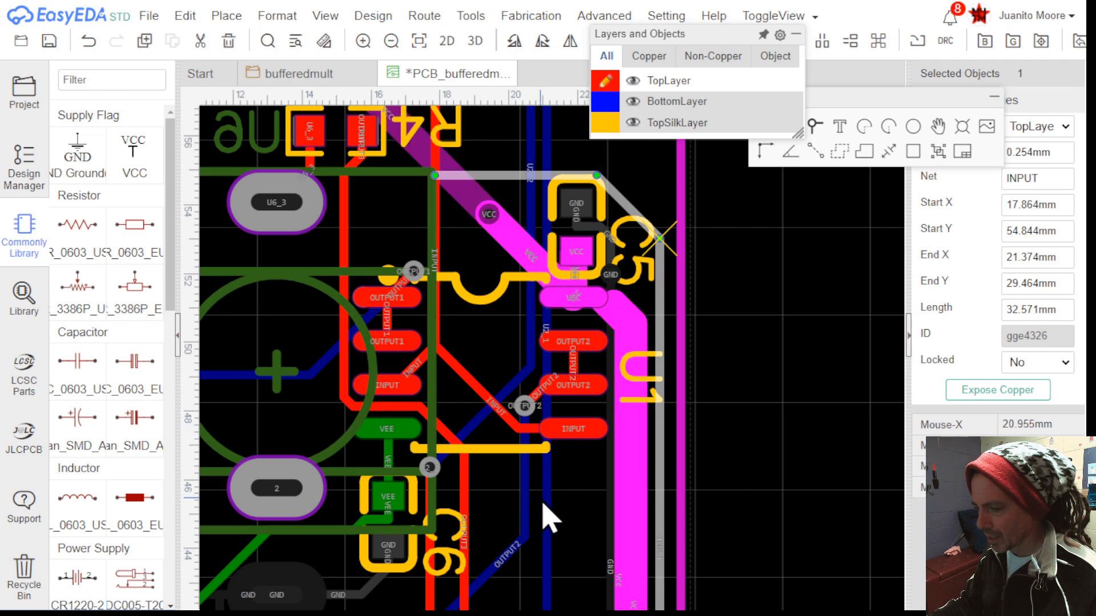
{"action": "right_click_drag", "start_coordinate": [567, 500], "coordinate": [595, 472]}
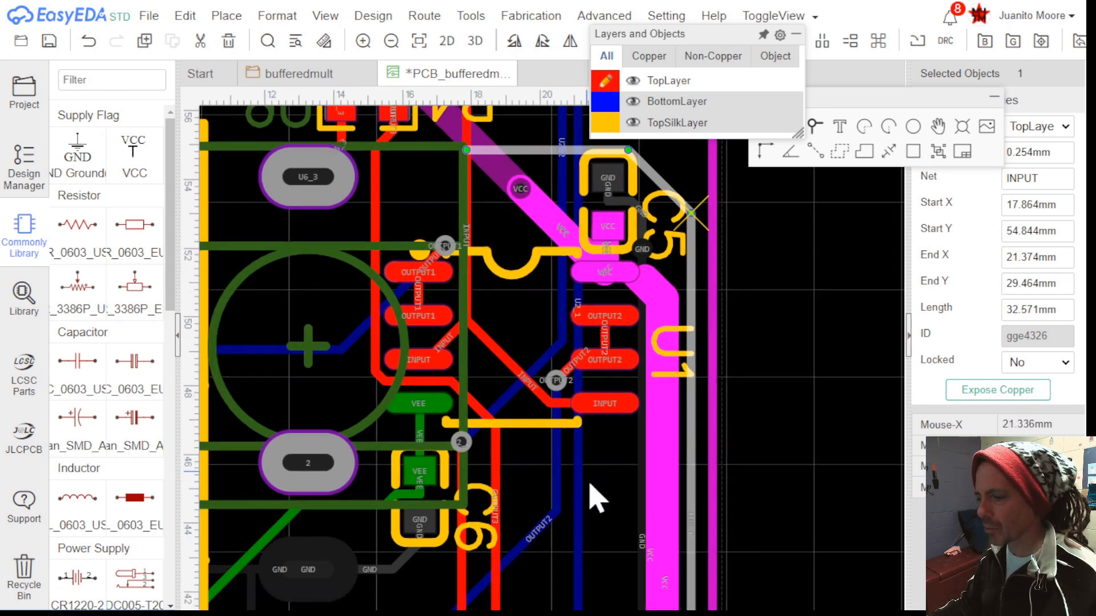
Route a 0.8 mm wide VEE track on TopLayer from C6's VEE pad to the VEE pin of U1
{"action": "scroll", "coordinate": [588, 481], "scroll_direction": "down", "scroll_amount": 4}
{"action": "scroll", "coordinate": [604, 428], "scroll_direction": "up", "scroll_amount": 4}
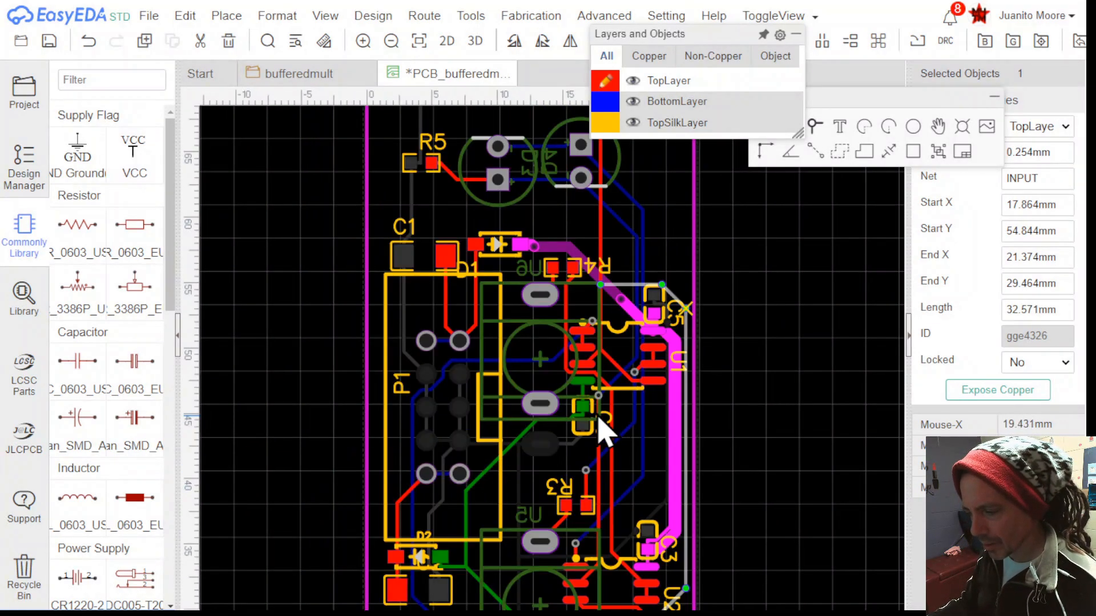
{"action": "scroll", "coordinate": [585, 406], "scroll_direction": "up", "scroll_amount": 3}
{"action": "key", "text": "w"}
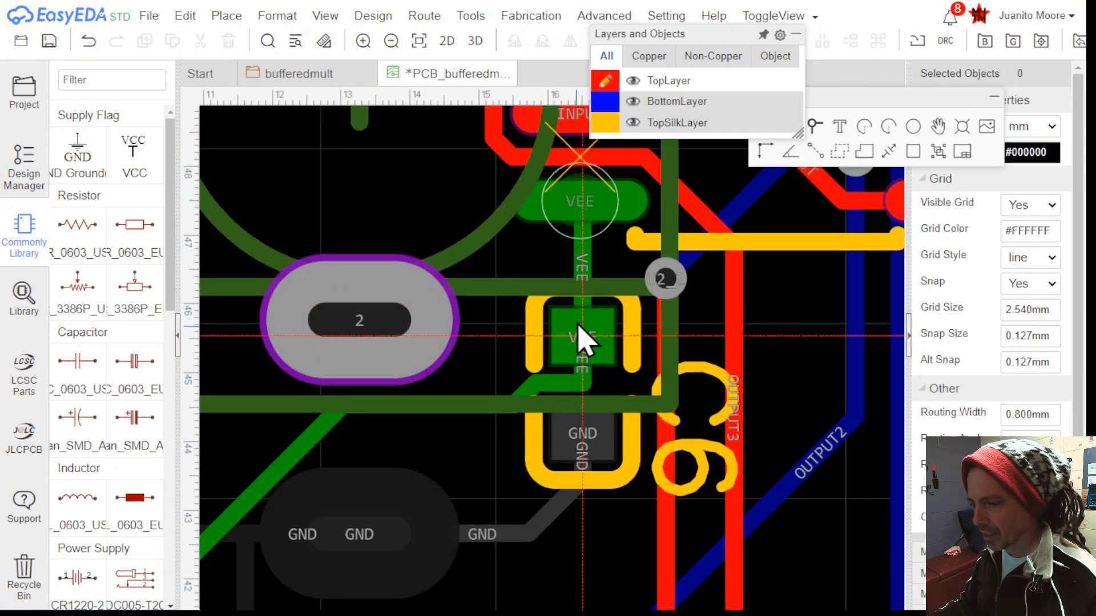
{"action": "key", "text": "Escape"}
{"action": "left_click", "coordinate": [575, 360]}
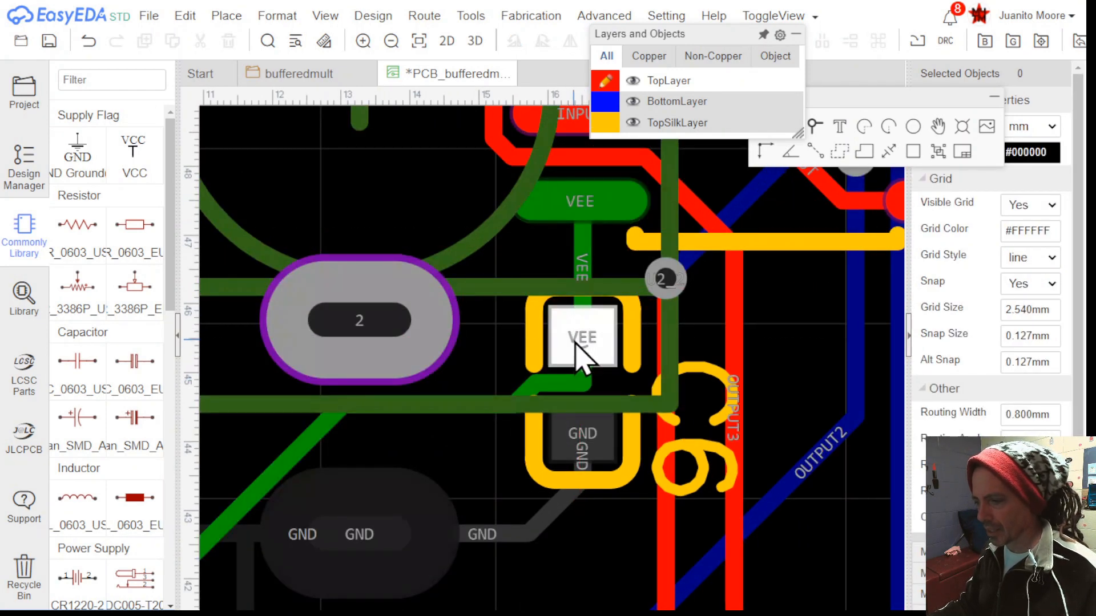
{"action": "key", "text": "w"}
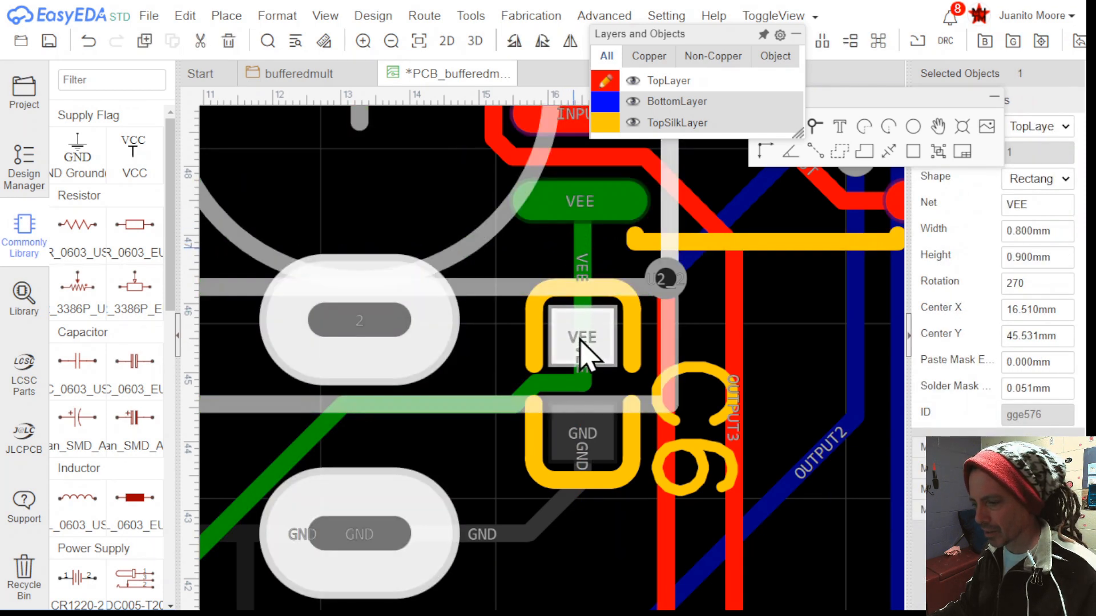
{"action": "left_click", "coordinate": [587, 349]}
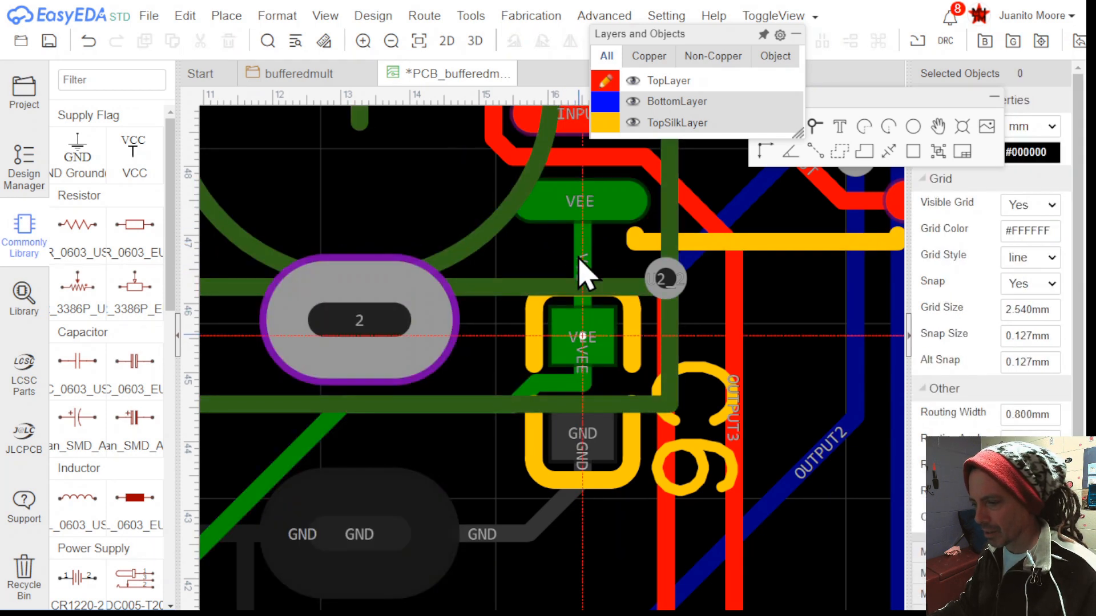
{"action": "left_click", "coordinate": [583, 216]}
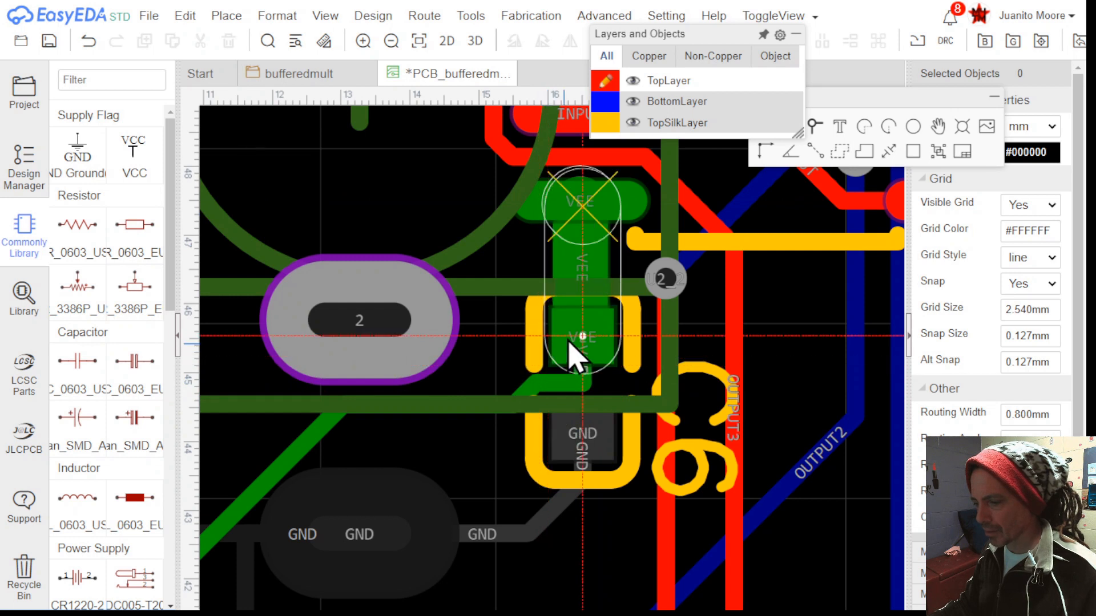
{"action": "key", "text": "Escape"}
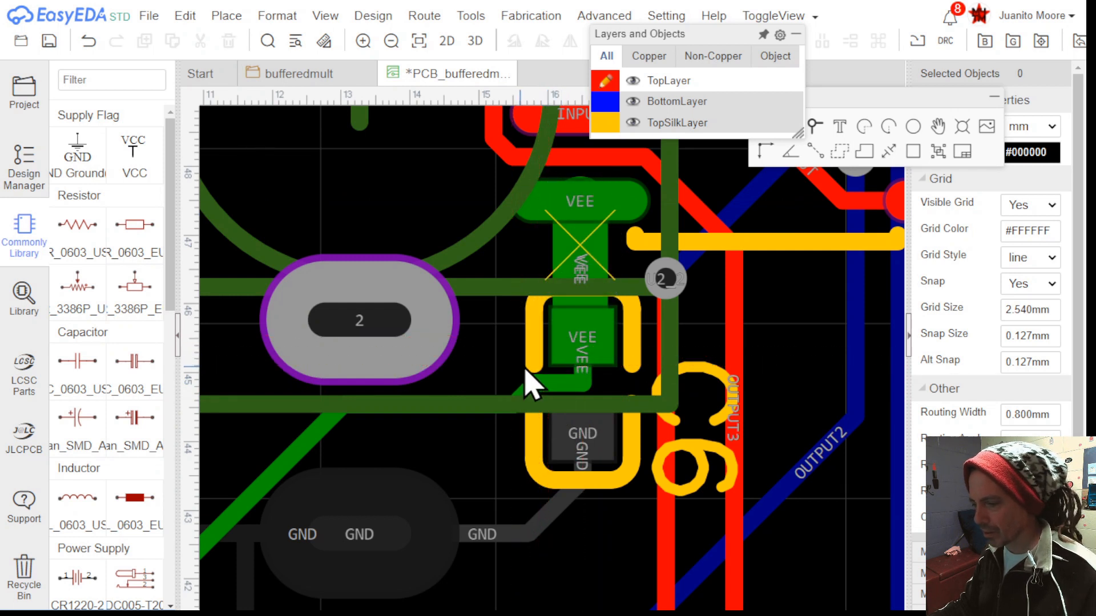
{"action": "key", "text": "w"}
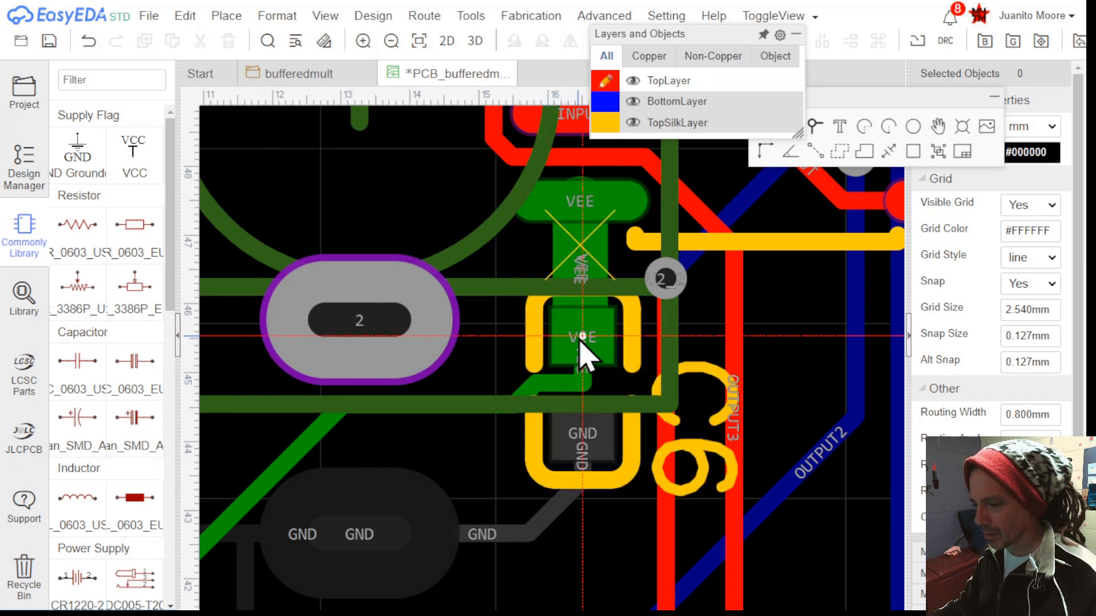
{"action": "left_click", "coordinate": [531, 390]}
{"action": "left_click", "coordinate": [510, 399]}
{"action": "key", "text": "Escape"}
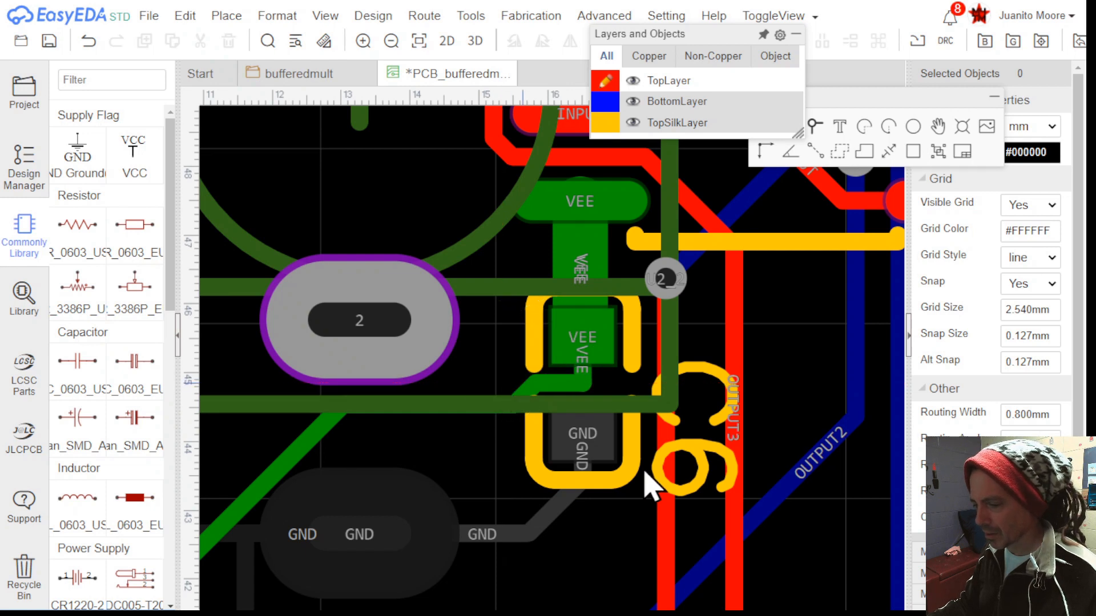
Move C6 slightly farther down from U1, and route a 0.8 mm wide VEE track on TopLayer from its VEE pad to D2's VEE pad
{"action": "left_click_drag", "start_coordinate": [619, 490], "coordinate": [612, 544]}
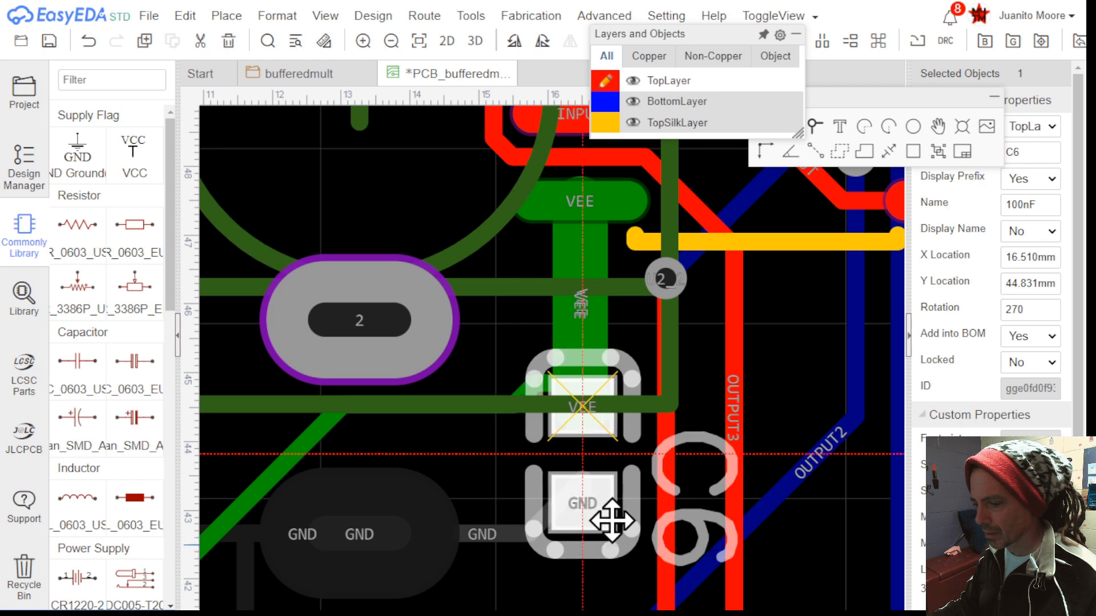
{"action": "left_click", "coordinate": [581, 406]}
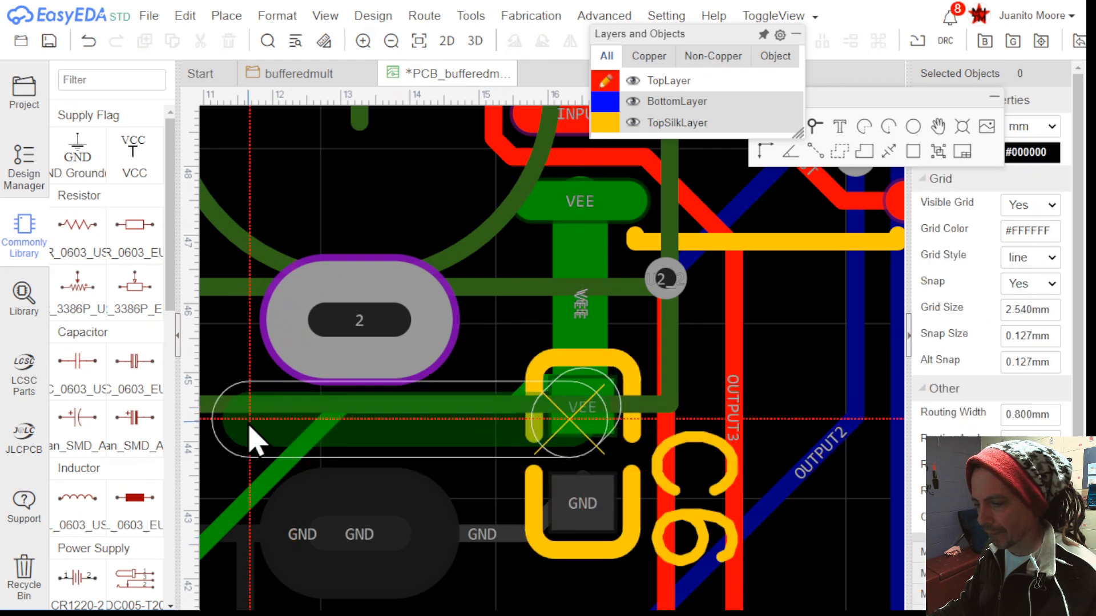
{"action": "right_click_drag", "start_coordinate": [268, 440], "coordinate": [765, 396]}
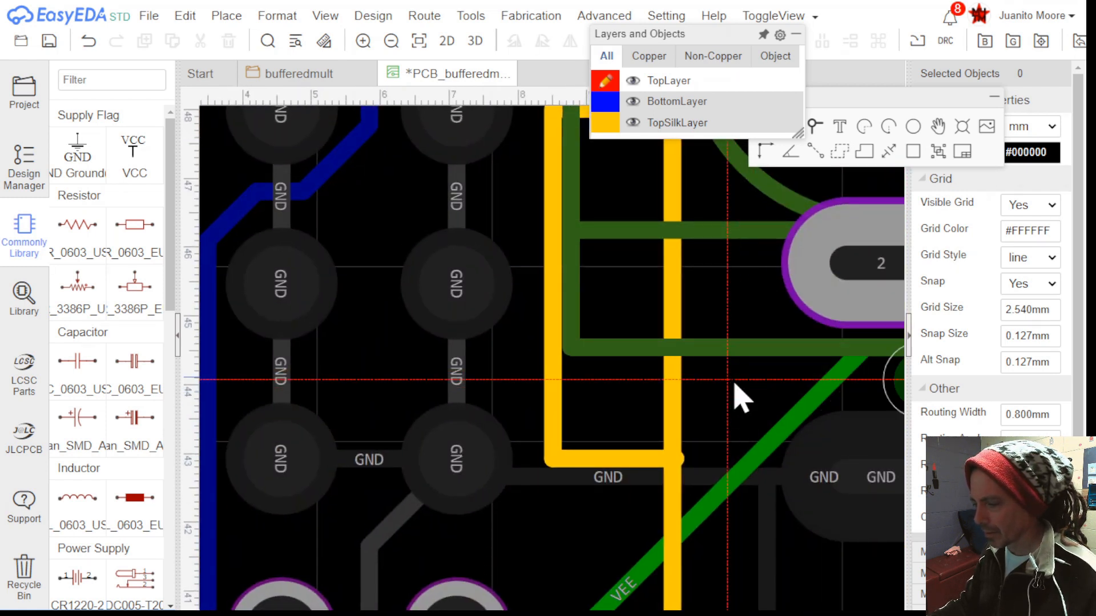
{"action": "left_click", "coordinate": [743, 373]}
{"action": "right_click_drag", "start_coordinate": [596, 564], "coordinate": [672, 171]}
{"action": "right_click_drag", "start_coordinate": [631, 513], "coordinate": [627, 440]}
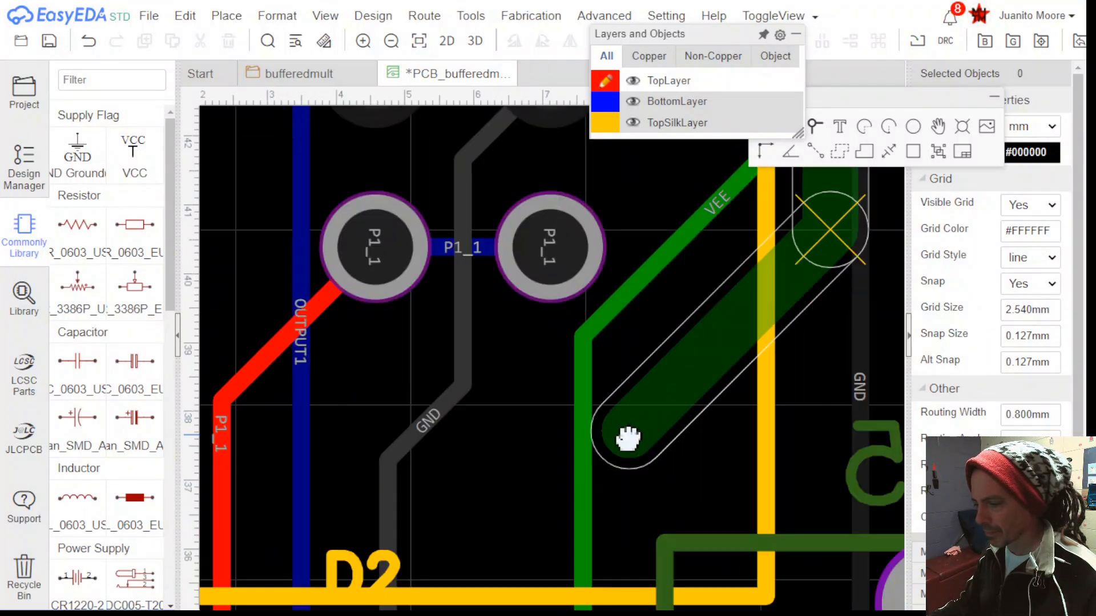
{"action": "scroll", "coordinate": [633, 477], "scroll_direction": "down", "scroll_amount": 2}
{"action": "scroll", "coordinate": [634, 477], "scroll_direction": "down", "scroll_amount": 3}
{"action": "right_click_drag", "start_coordinate": [628, 495], "coordinate": [619, 435]}
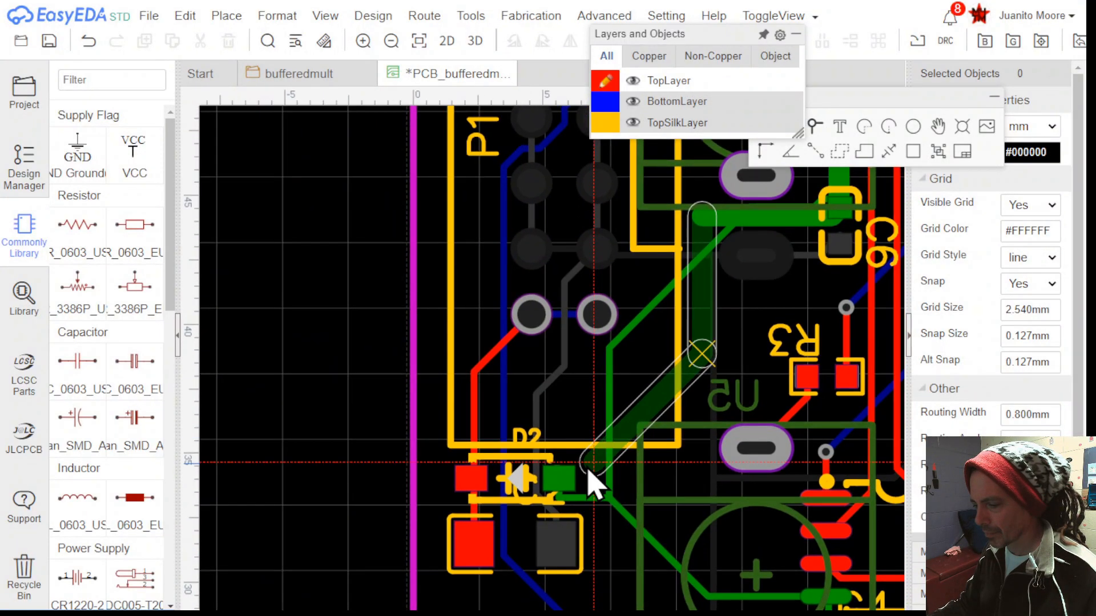
{"action": "left_click", "coordinate": [559, 479]}
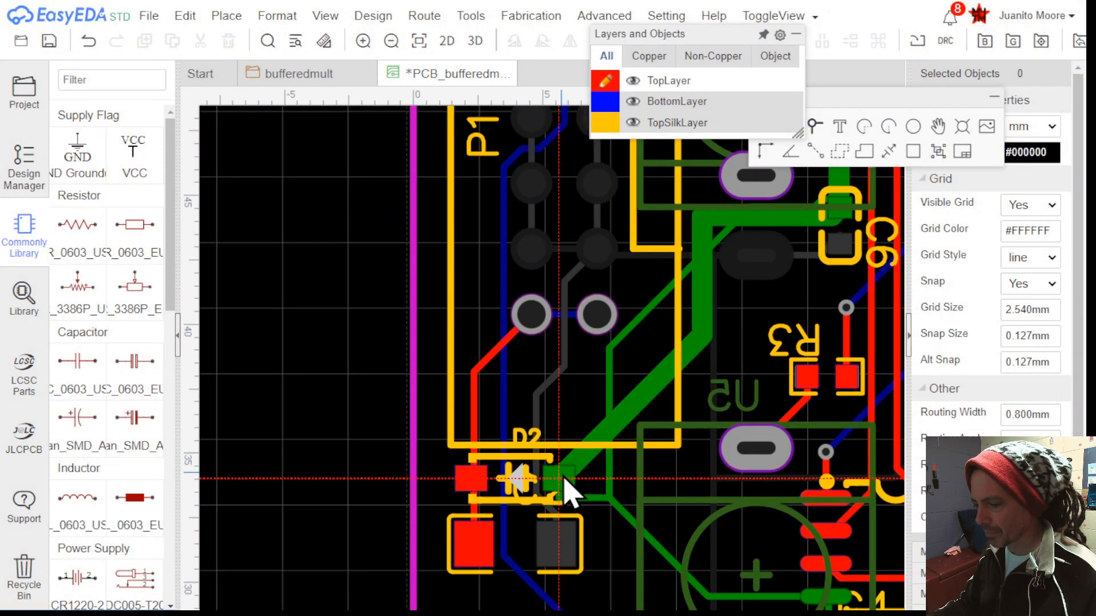
{"action": "scroll", "coordinate": [562, 486], "scroll_direction": "down", "scroll_amount": 2}
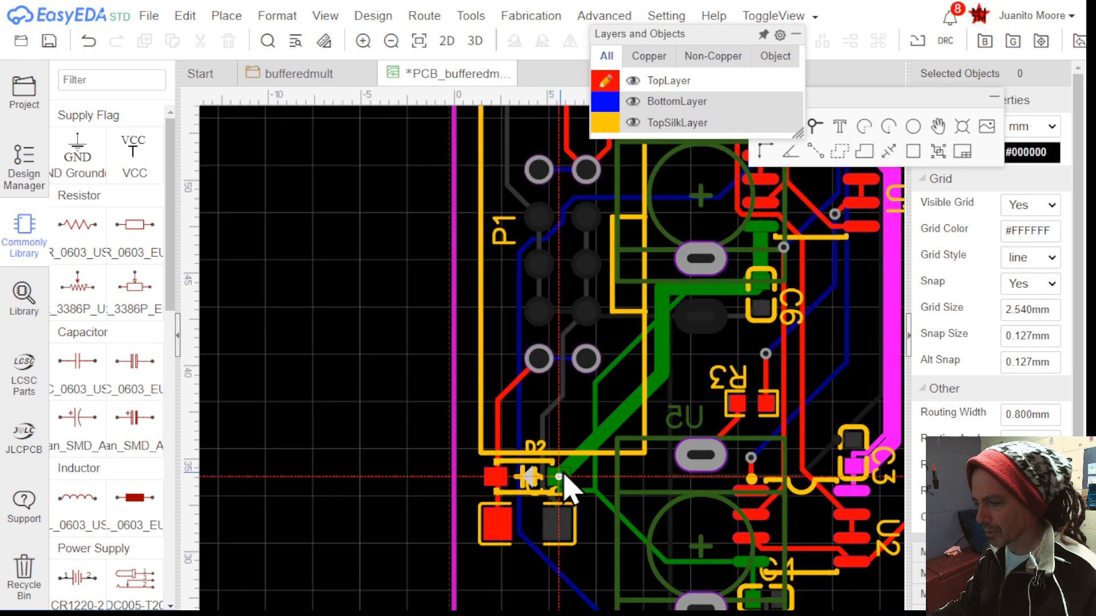
Finish the wide VEE track at D2's VEE pad and leave track routing
{"action": "left_click", "coordinate": [595, 422]}
{"action": "key", "text": "Escape"}
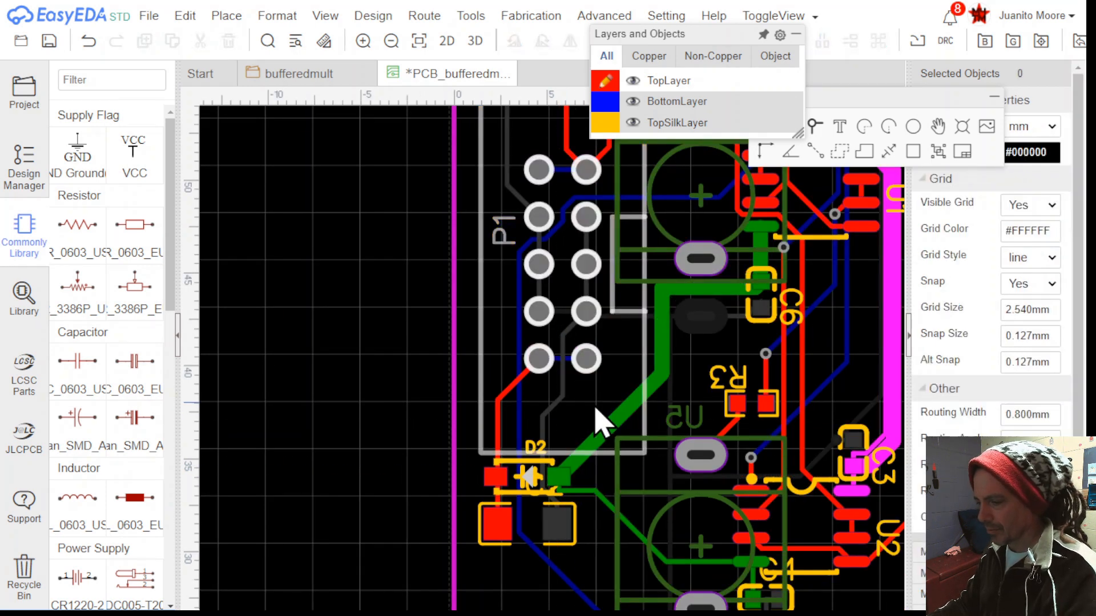
{"action": "scroll", "coordinate": [582, 490], "scroll_direction": "up", "scroll_amount": 2}
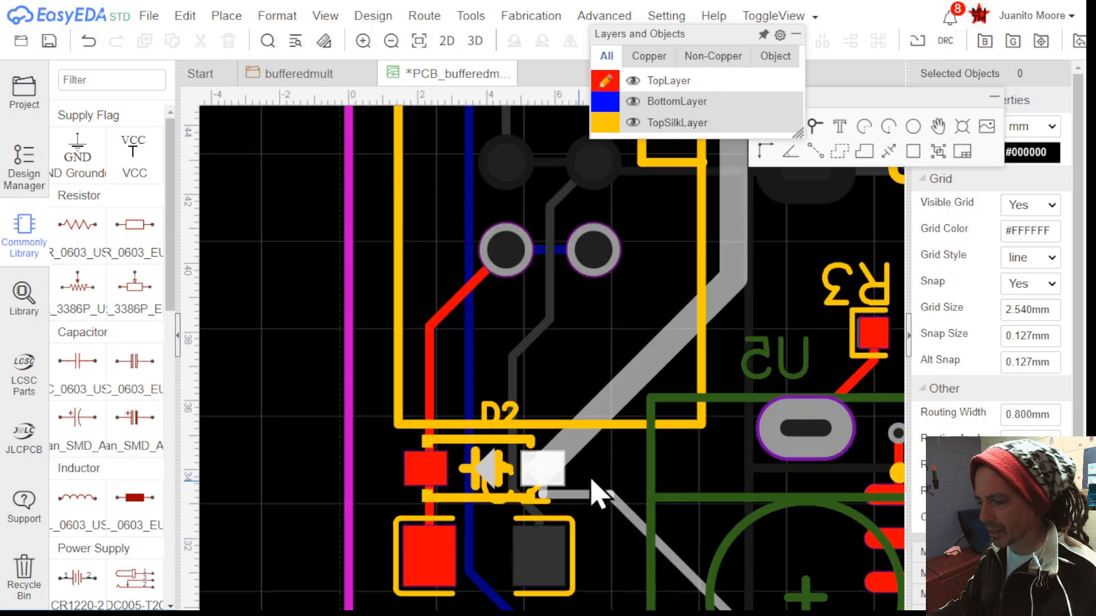
{"action": "right_click_drag", "start_coordinate": [588, 482], "coordinate": [582, 371]}
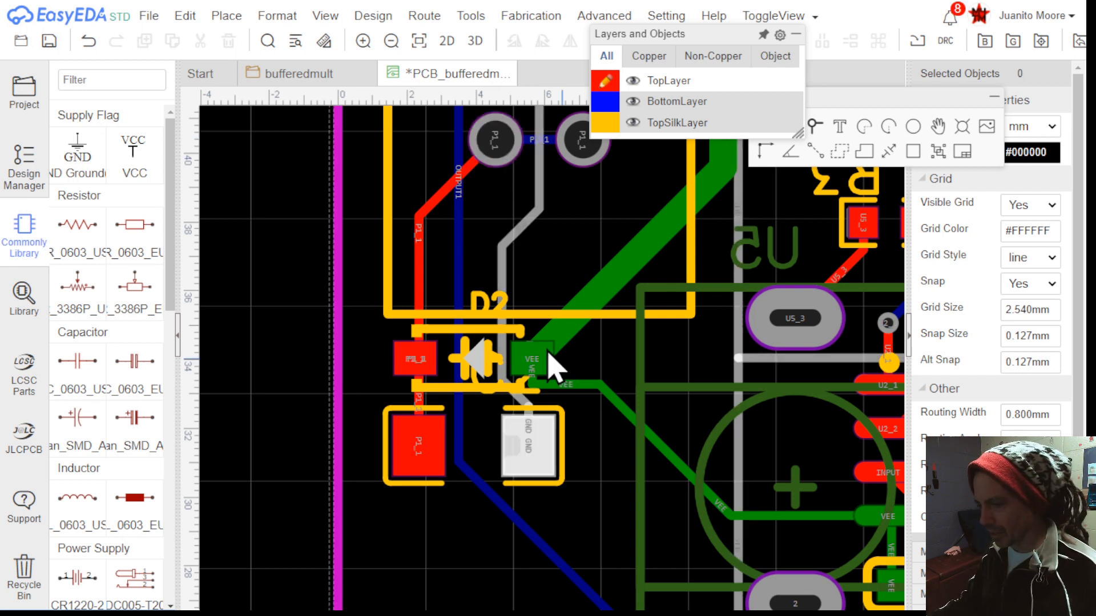
{"action": "key", "text": "w"}
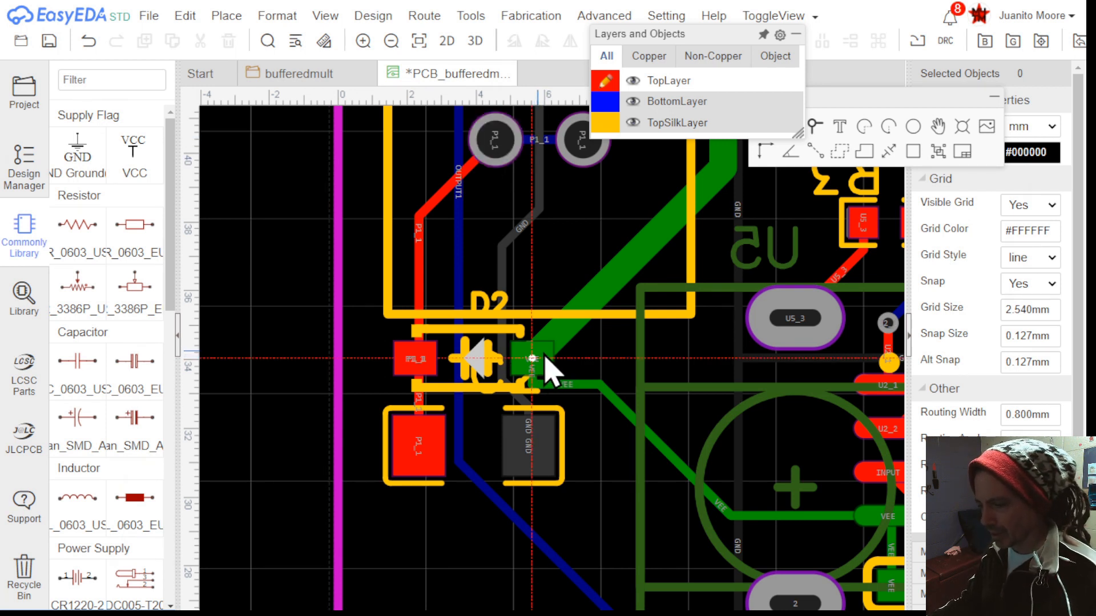
{"action": "left_click", "coordinate": [534, 365]}
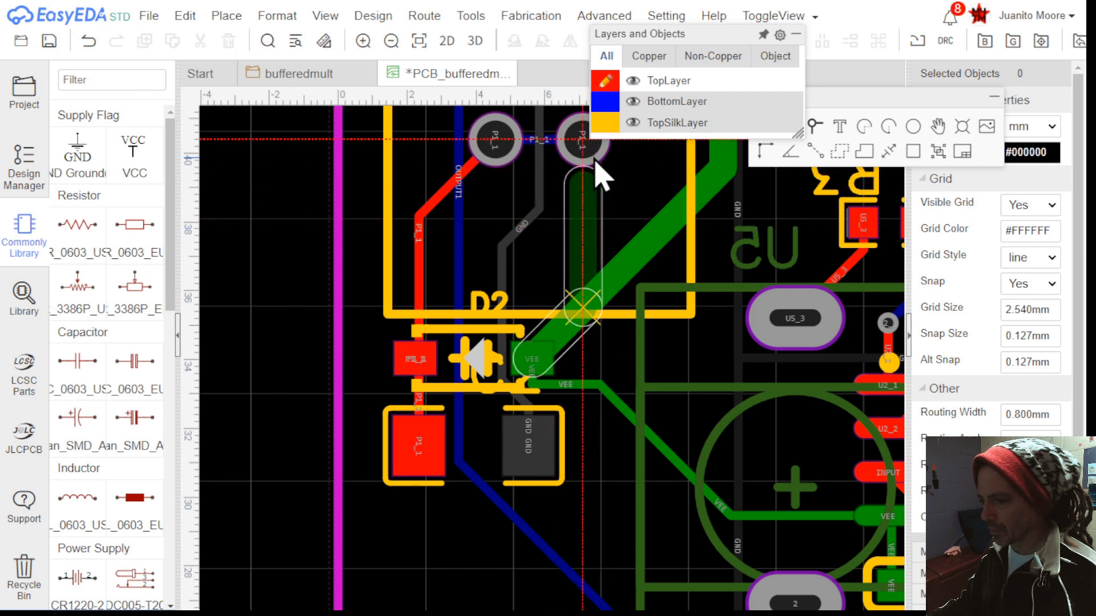
{"action": "right_click_drag", "start_coordinate": [582, 203], "coordinate": [563, 346]}
{"action": "scroll", "coordinate": [573, 280], "scroll_direction": "up", "scroll_amount": 2}
{"action": "scroll", "coordinate": [574, 281], "scroll_direction": "up", "scroll_amount": 4}
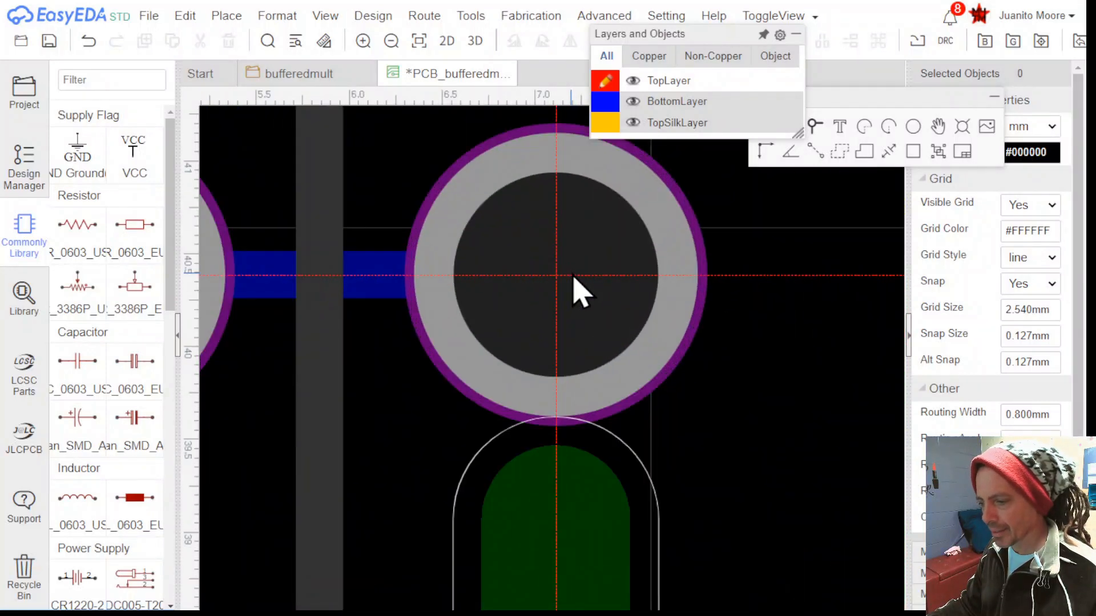
{"action": "scroll", "coordinate": [574, 279], "scroll_direction": "down", "scroll_amount": 7}
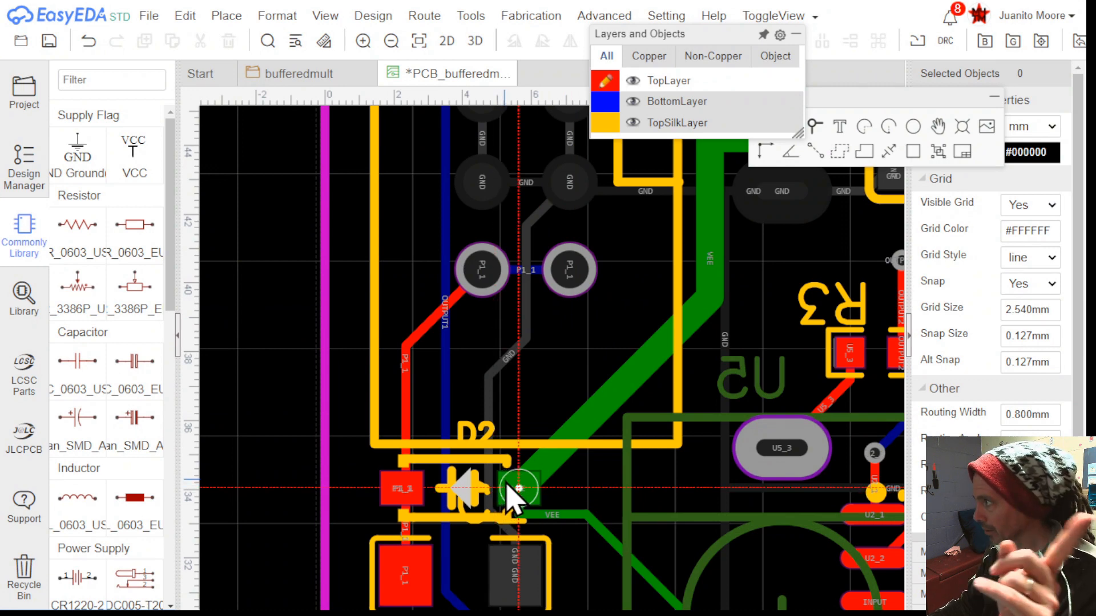
{"action": "key", "text": "Escape"}
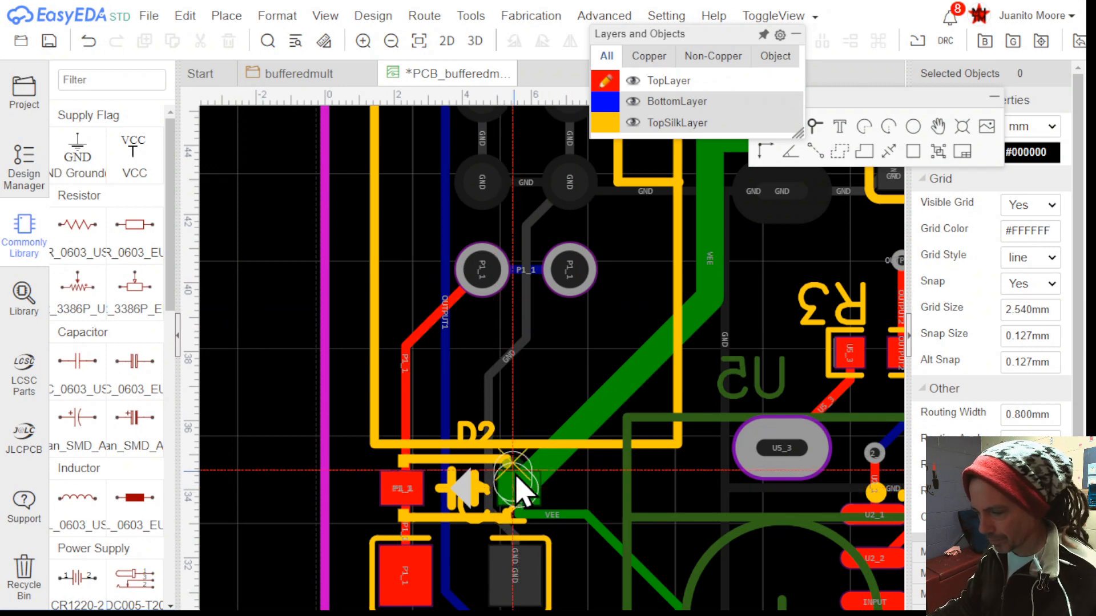
Rebuild all copper areas on the board around the widened VCC and VEE tracks
{"action": "scroll", "coordinate": [535, 484], "scroll_direction": "down", "scroll_amount": 4}
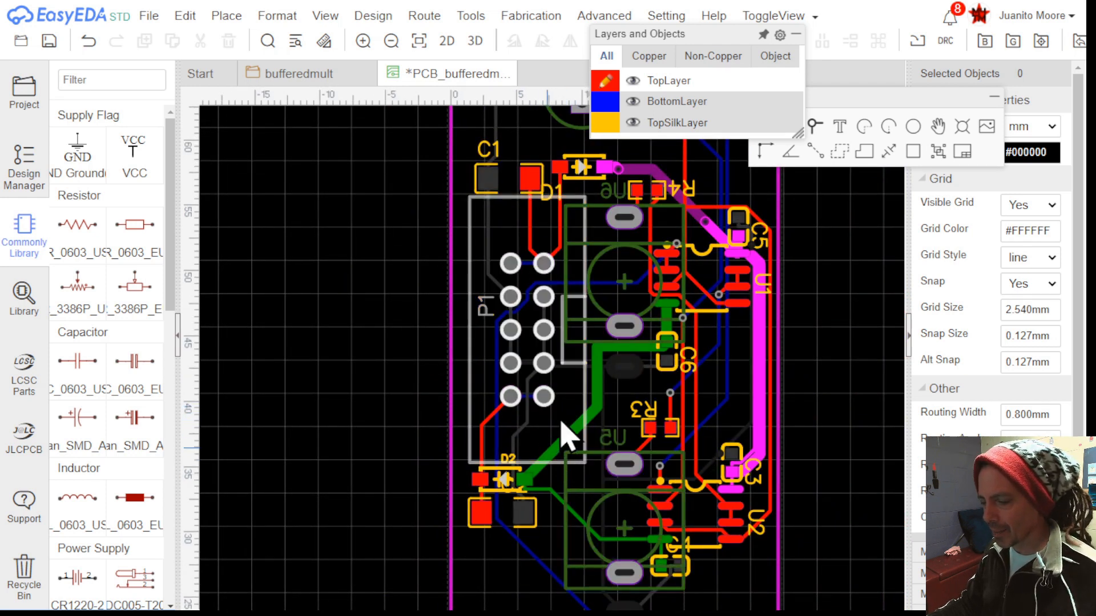
{"action": "right_click_drag", "start_coordinate": [566, 437], "coordinate": [579, 387]}
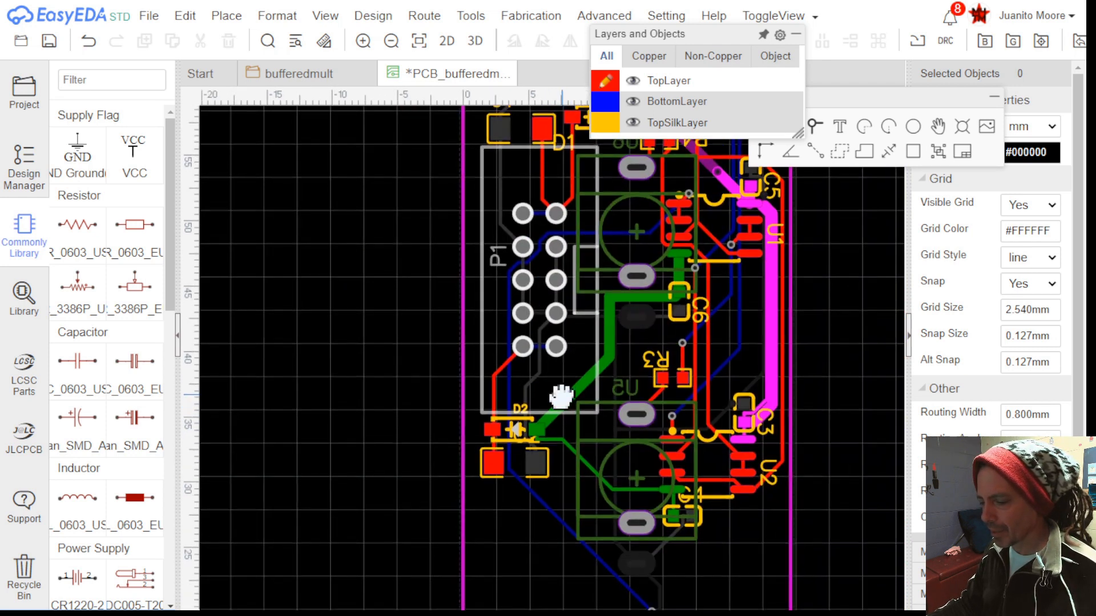
{"action": "right_click", "coordinate": [524, 557]}
{"action": "mouse_move", "coordinate": [528, 530]}
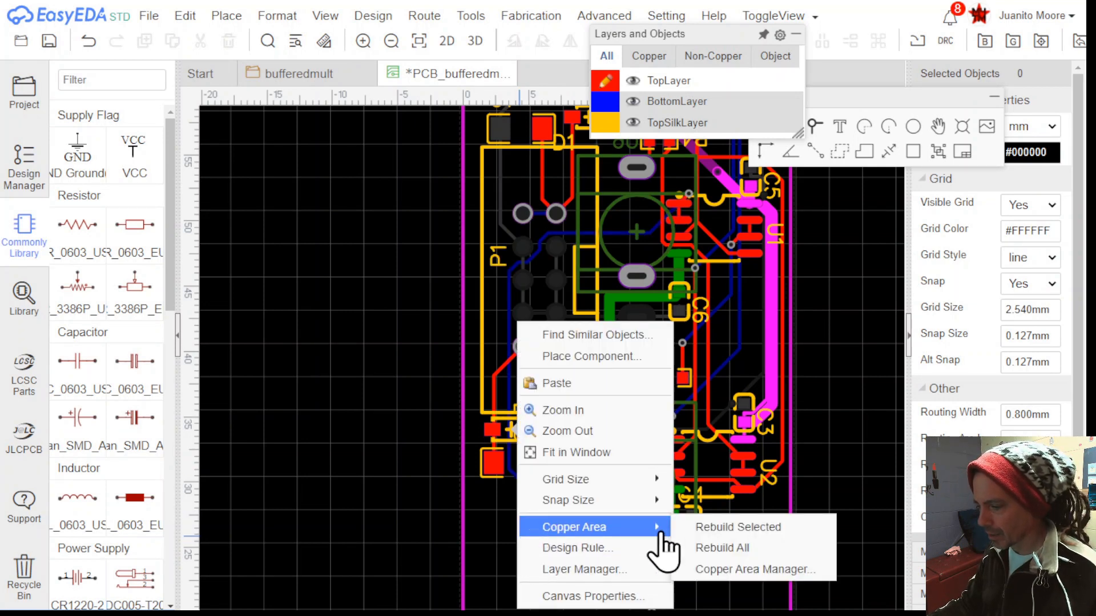
{"action": "left_click", "coordinate": [752, 557]}
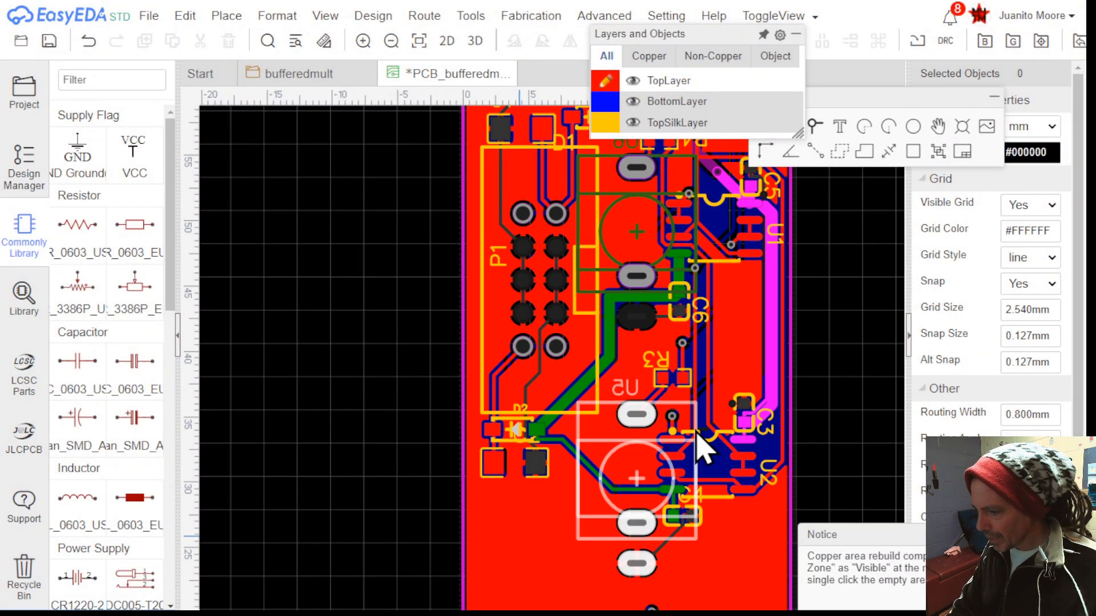
{"action": "scroll", "coordinate": [704, 448], "scroll_direction": "down", "scroll_amount": 3}
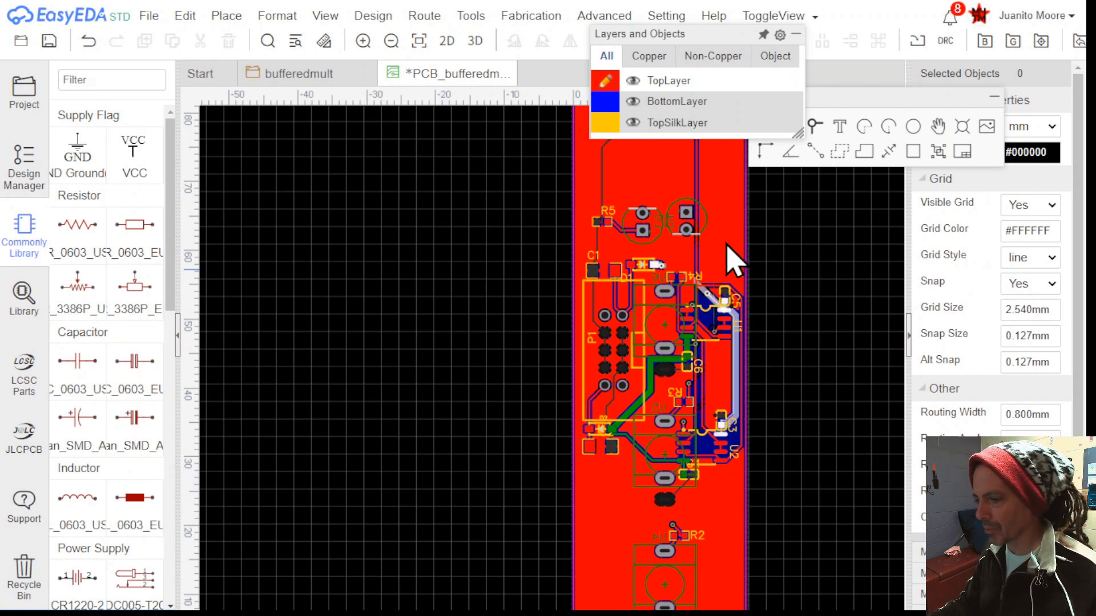
{"action": "right_click_drag", "start_coordinate": [697, 269], "coordinate": [567, 391]}
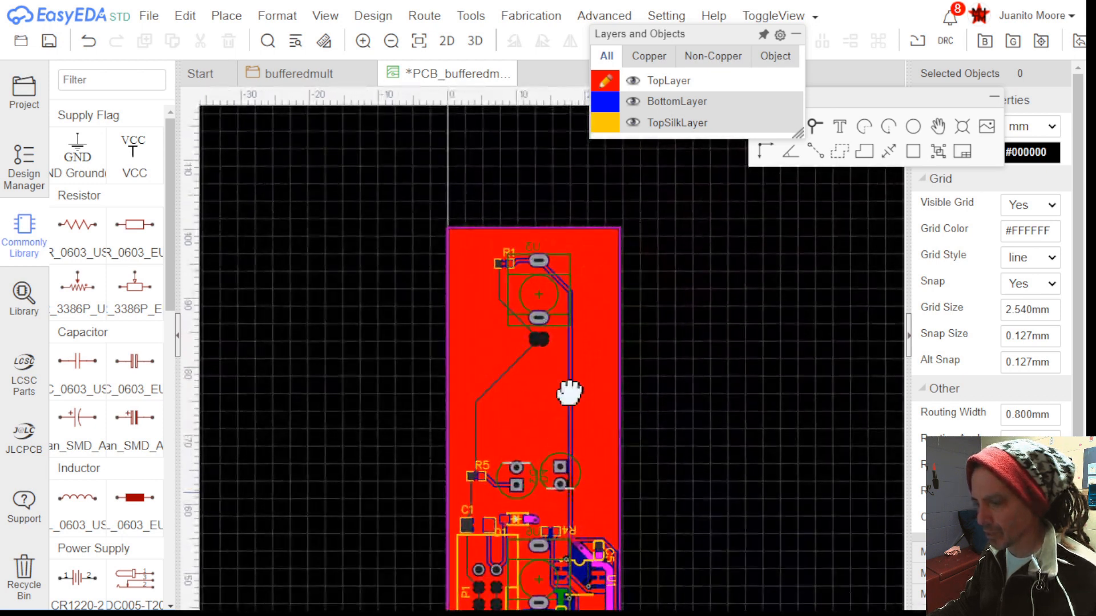
{"action": "scroll", "coordinate": [538, 320], "scroll_direction": "up", "scroll_amount": 4}
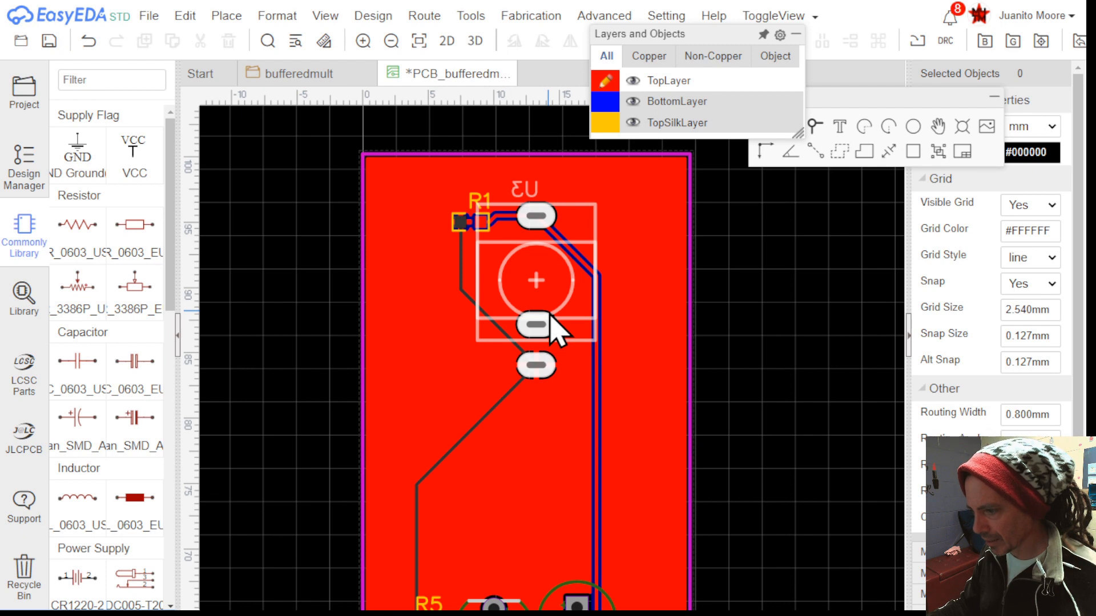
{"action": "scroll", "coordinate": [561, 326], "scroll_direction": "down", "scroll_amount": 6}
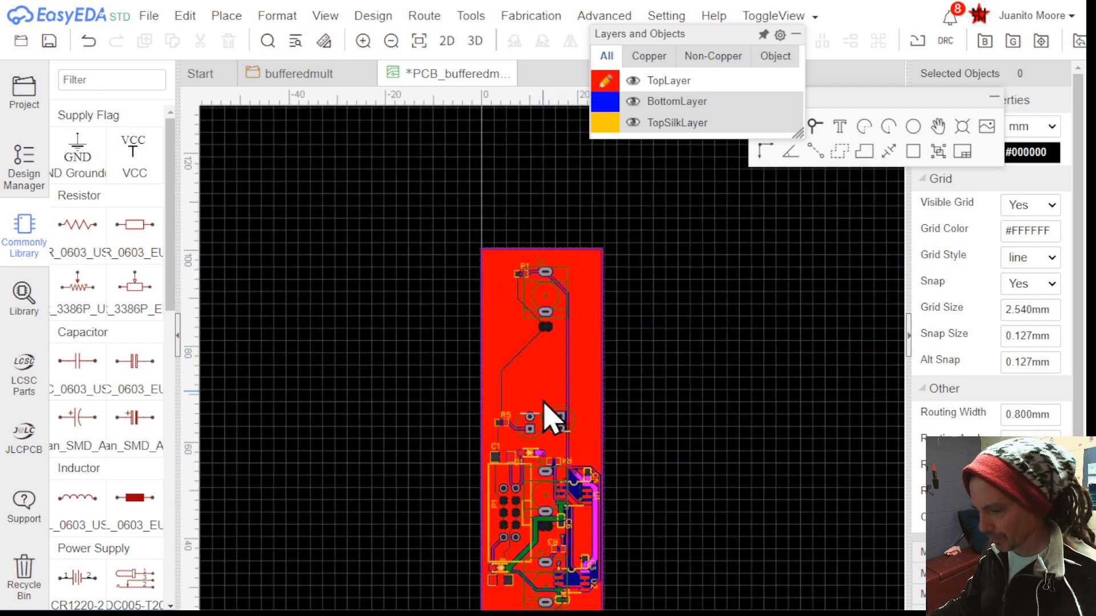
{"action": "right_click_drag", "start_coordinate": [526, 350], "coordinate": [512, 206]}
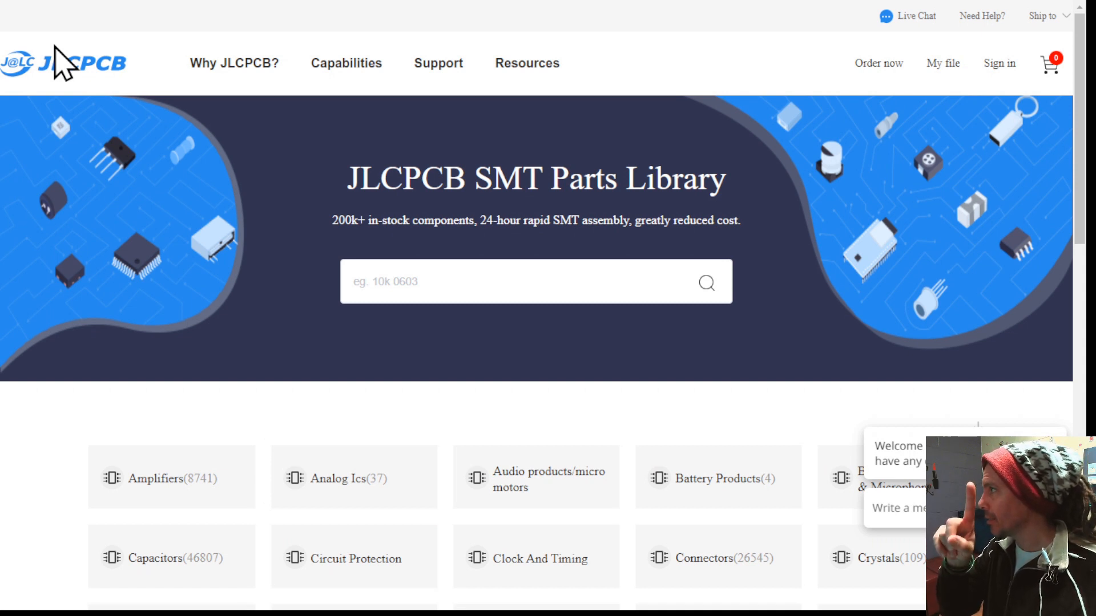
Sign in to the JLCPCB website through Google with the existing account
{"action": "mouse_move", "coordinate": [999, 64]}
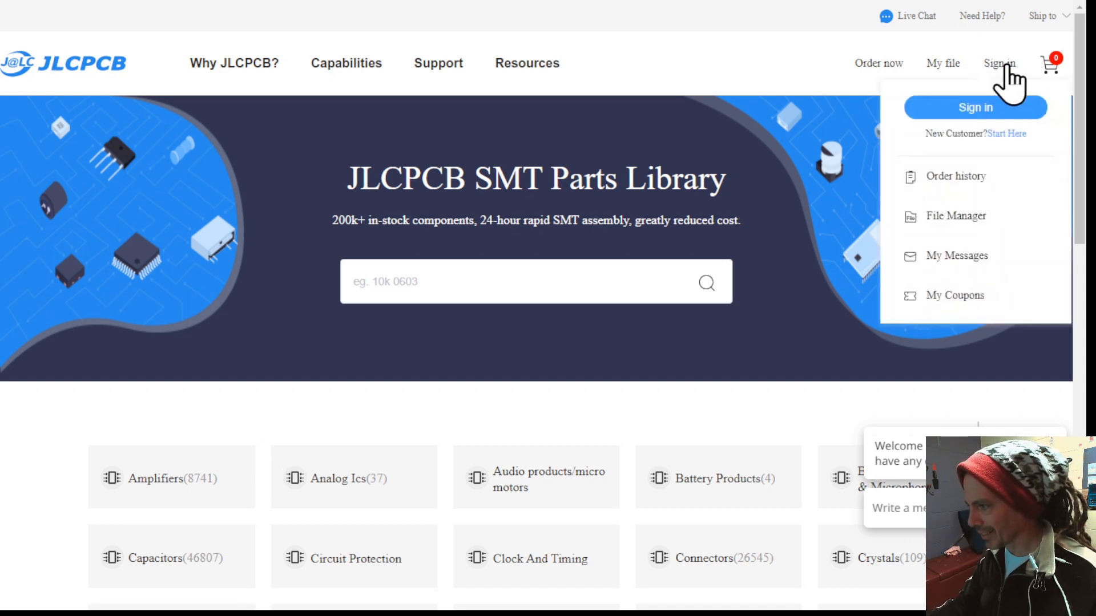
{"action": "left_click", "coordinate": [987, 110]}
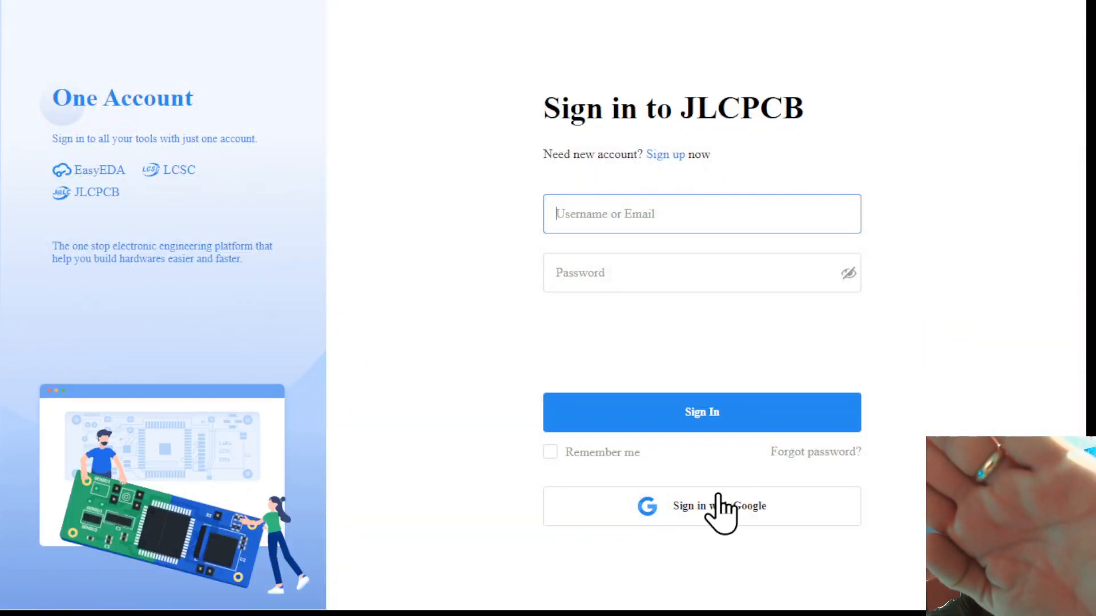
{"action": "left_click", "coordinate": [703, 509]}
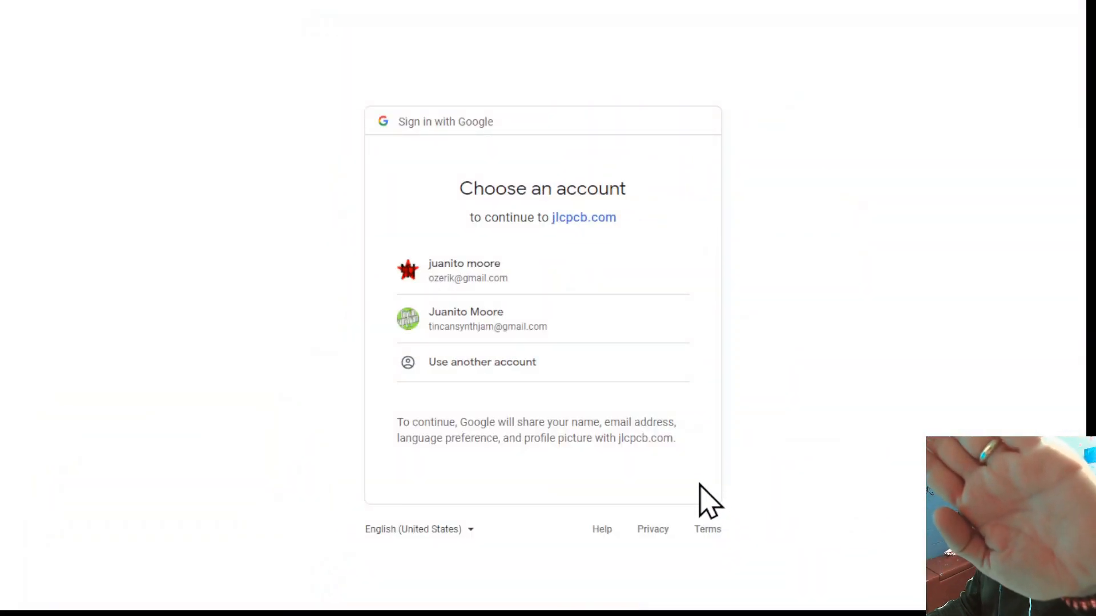
{"action": "left_click", "coordinate": [459, 283]}
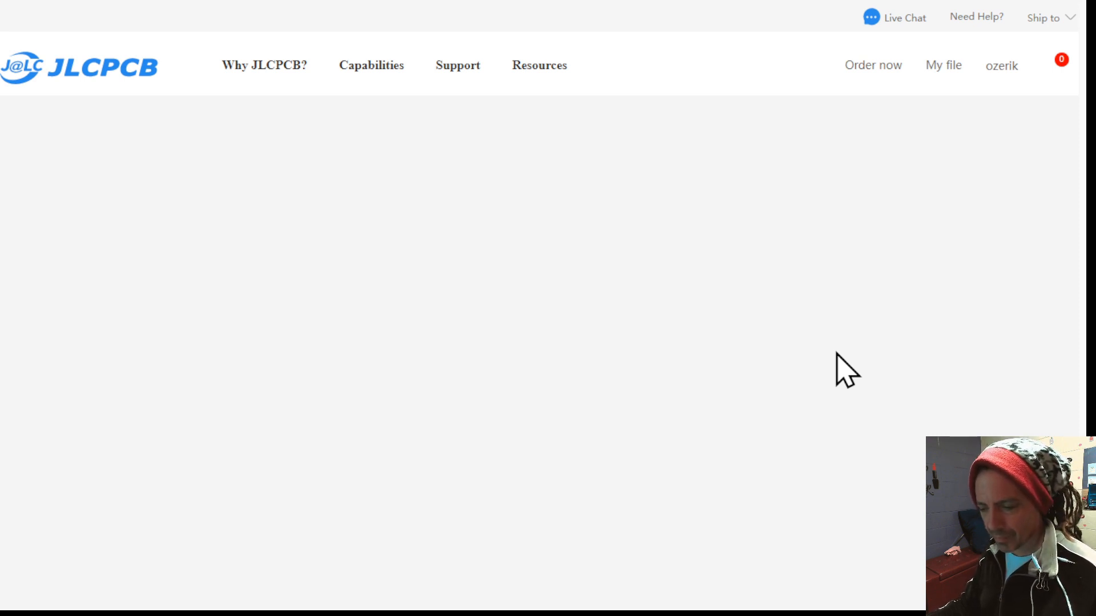
Switch back to EasyEDA, generate the one-click PCB/SMT order data for the board, and continue to the JLCPCB order page
{"action": "key", "text": "alt+Tab"}
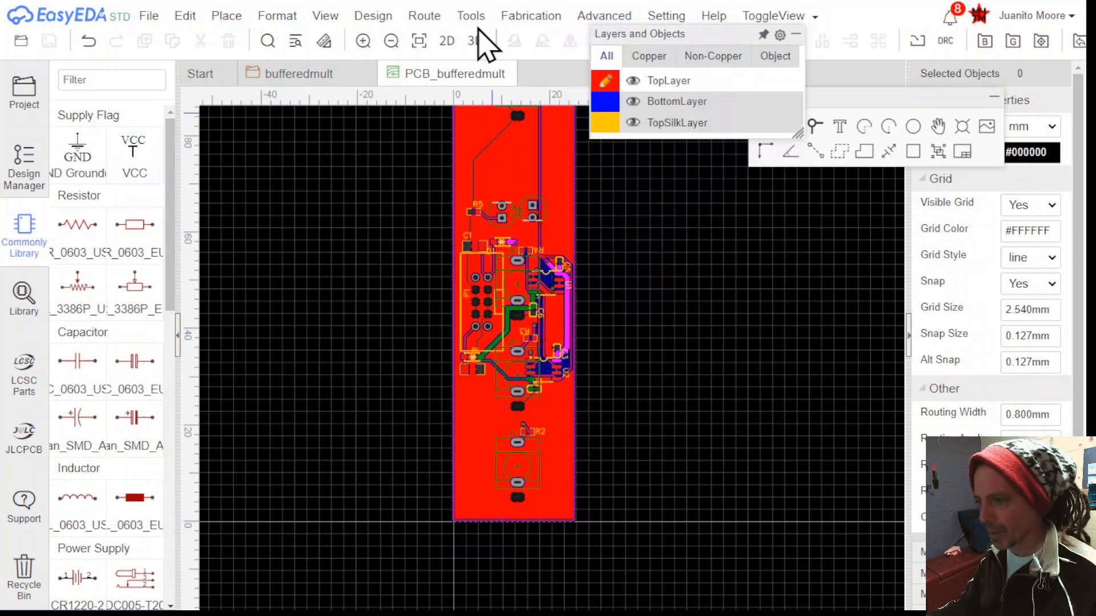
{"action": "mouse_move", "coordinate": [416, 18]}
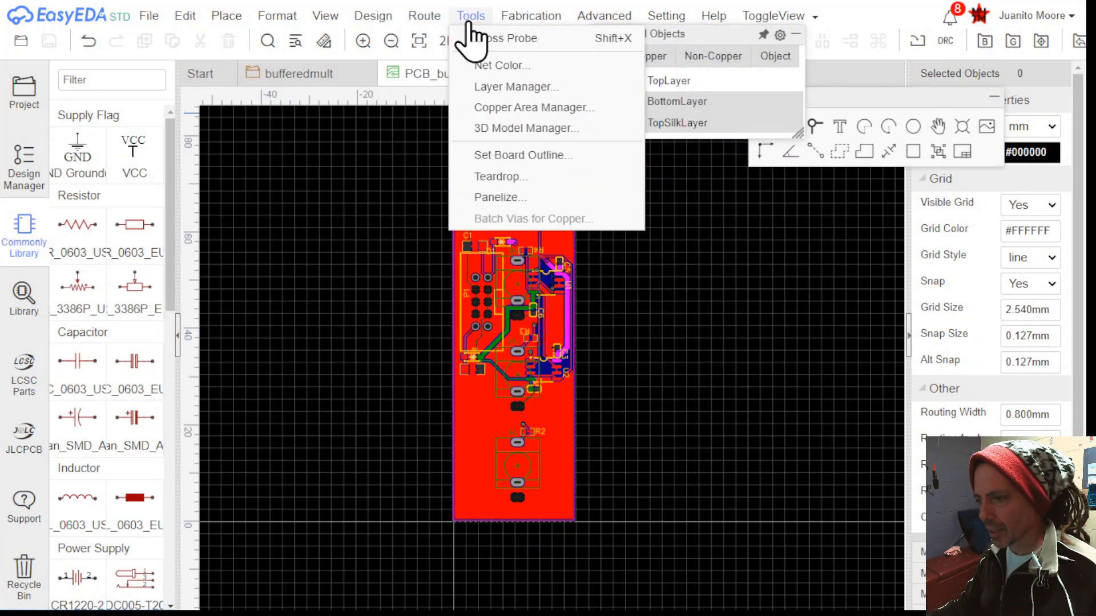
{"action": "mouse_move", "coordinate": [517, 23]}
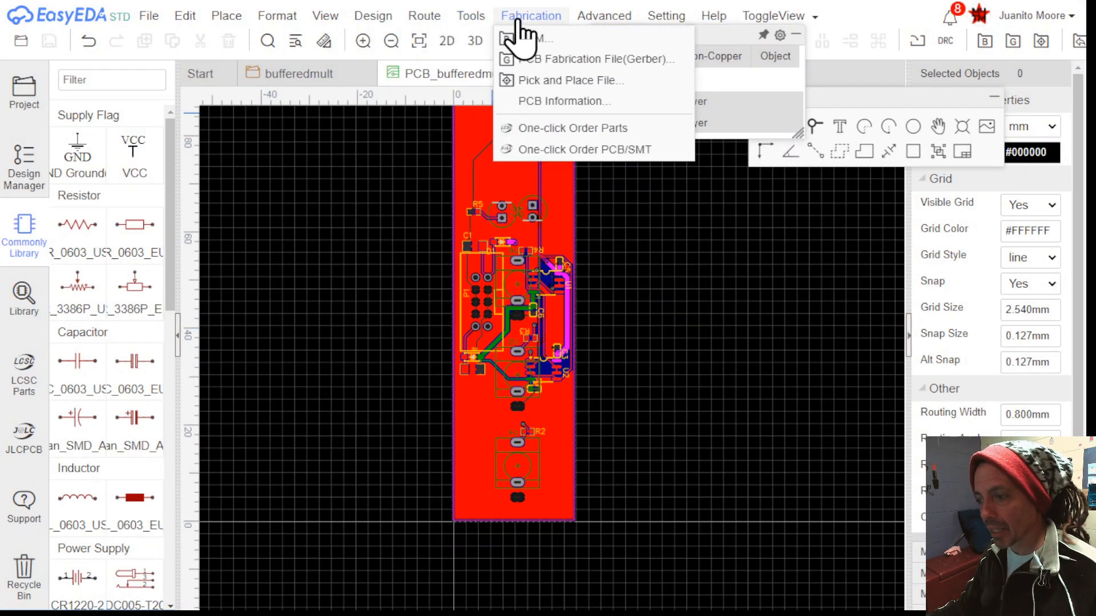
{"action": "left_click", "coordinate": [572, 151]}
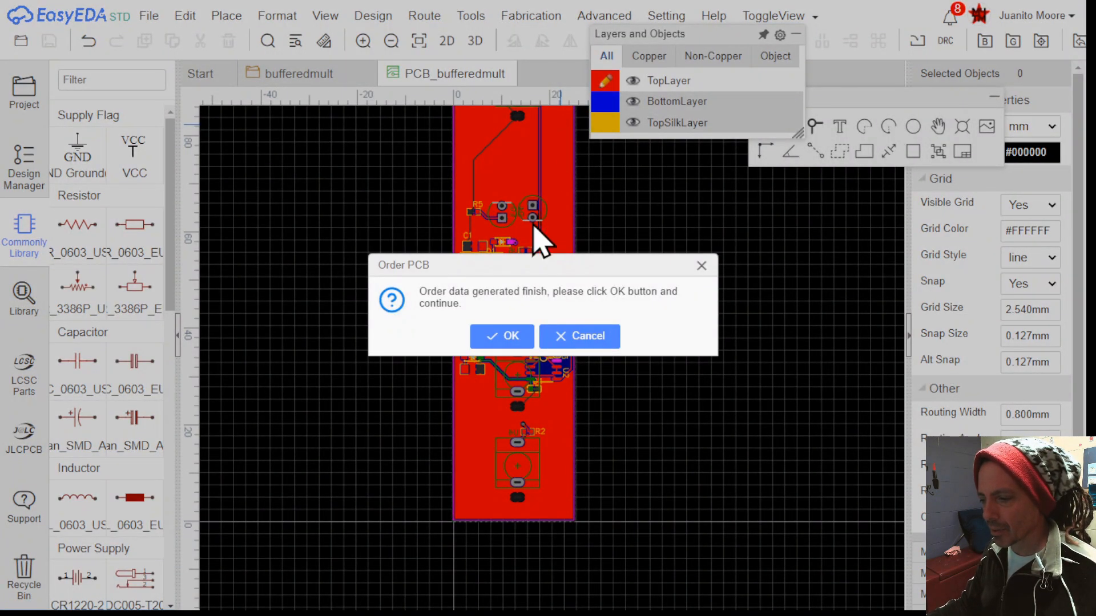
{"action": "left_click", "coordinate": [509, 336]}
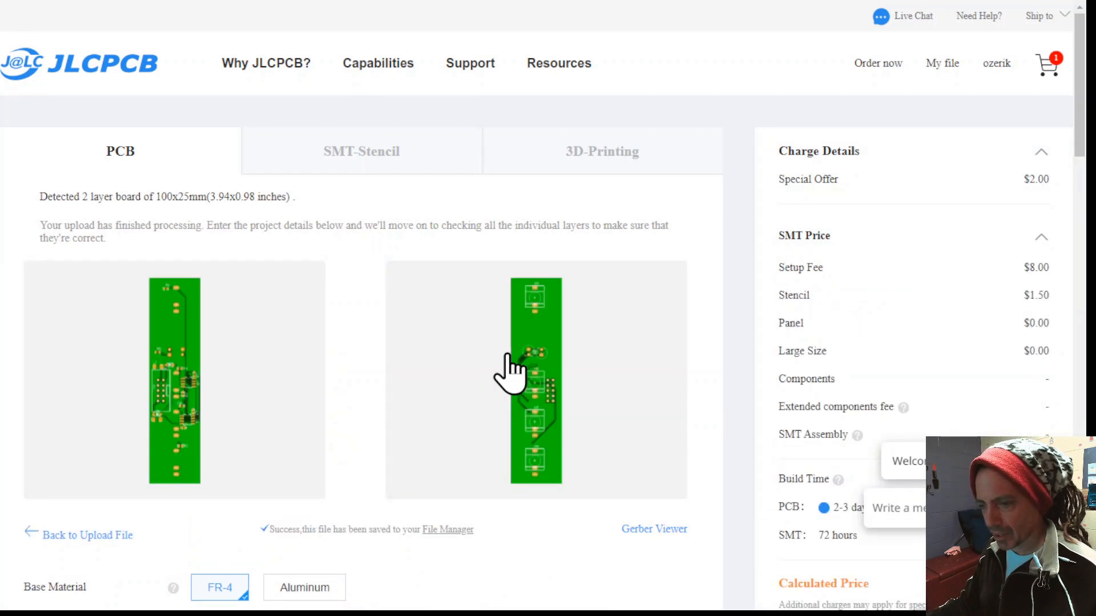
Review the uploaded board's previews and the order options from base material to production file confirmation
{"action": "scroll", "coordinate": [460, 476], "scroll_direction": "down", "scroll_amount": 1}
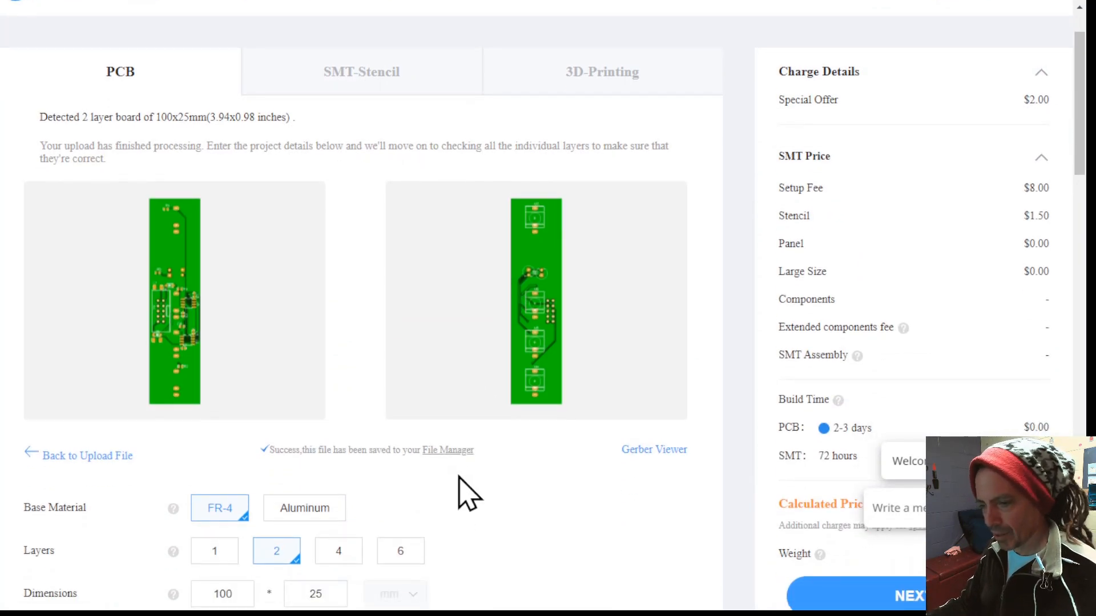
{"action": "scroll", "coordinate": [459, 476], "scroll_direction": "down", "scroll_amount": 1}
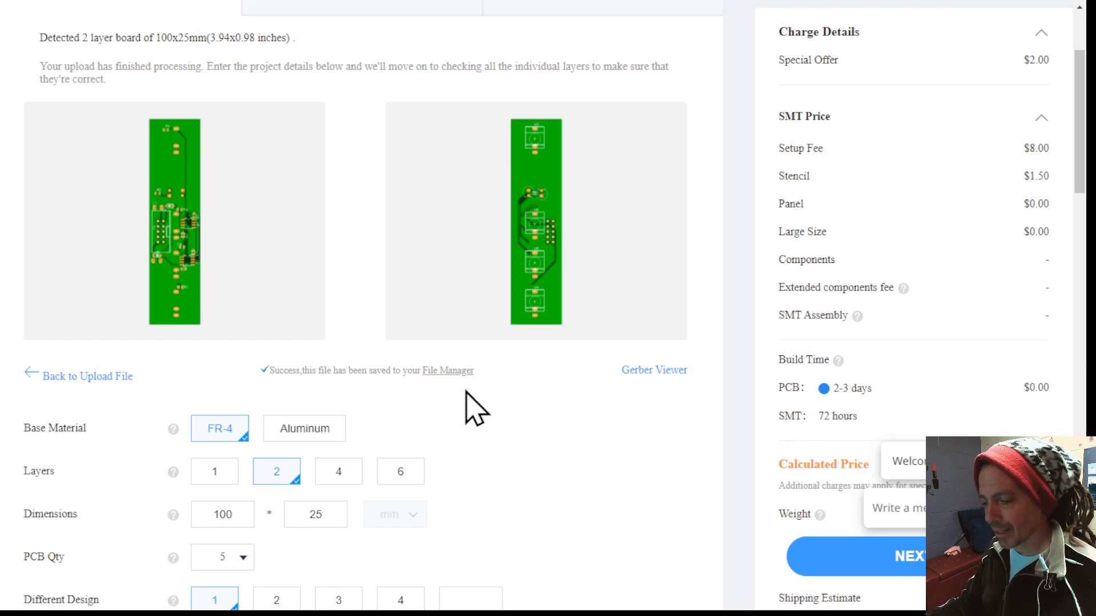
{"action": "scroll", "coordinate": [471, 410], "scroll_direction": "down", "scroll_amount": 2}
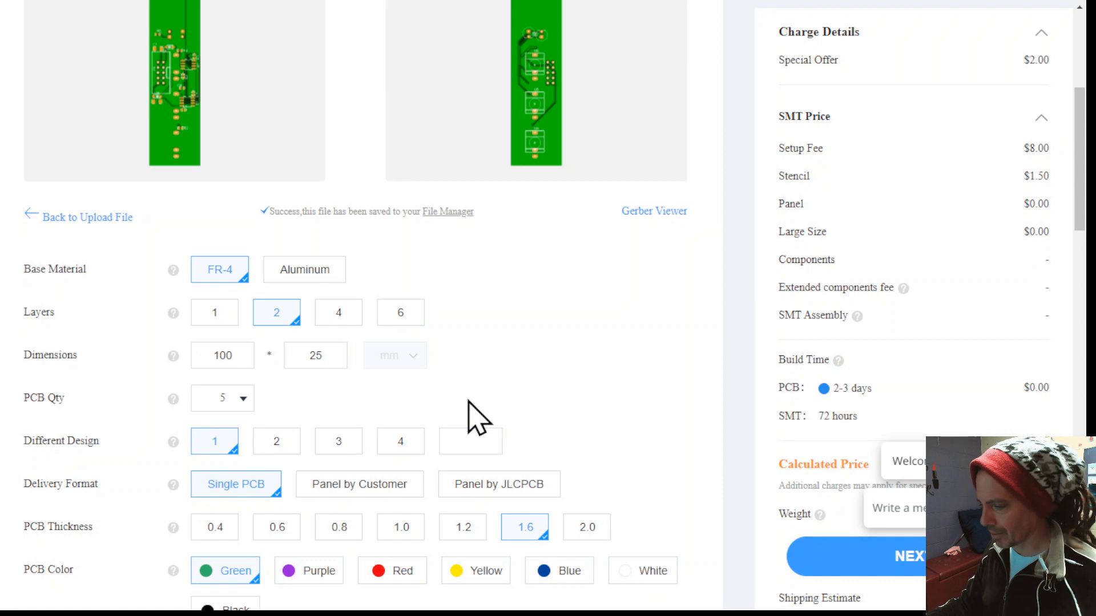
{"action": "scroll", "coordinate": [477, 418], "scroll_direction": "down", "scroll_amount": 5}
{"action": "scroll", "coordinate": [478, 422], "scroll_direction": "up", "scroll_amount": 1}
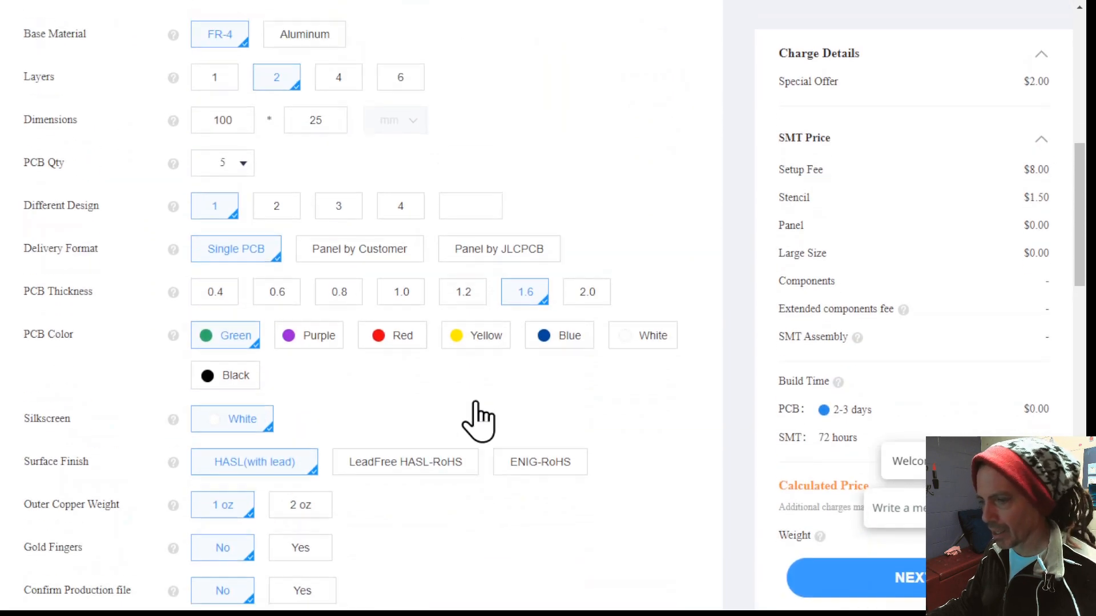
{"action": "scroll", "coordinate": [476, 403], "scroll_direction": "up", "scroll_amount": 5}
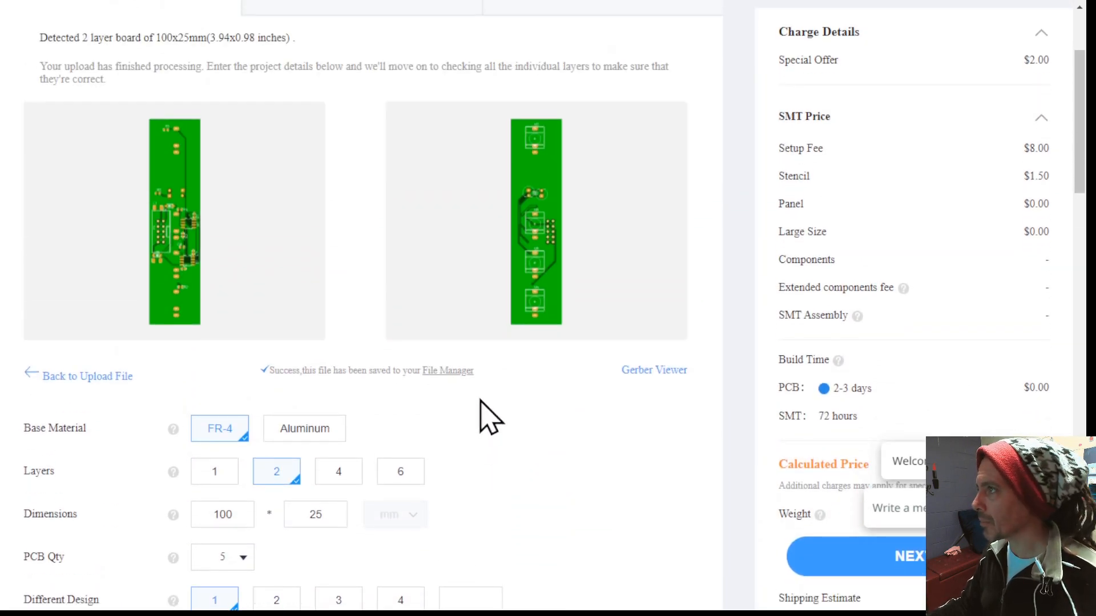
Switch the base material between Aluminum and FR-4 to compare their options, ending with Aluminum selected
{"action": "scroll", "coordinate": [481, 421], "scroll_direction": "down", "scroll_amount": 2}
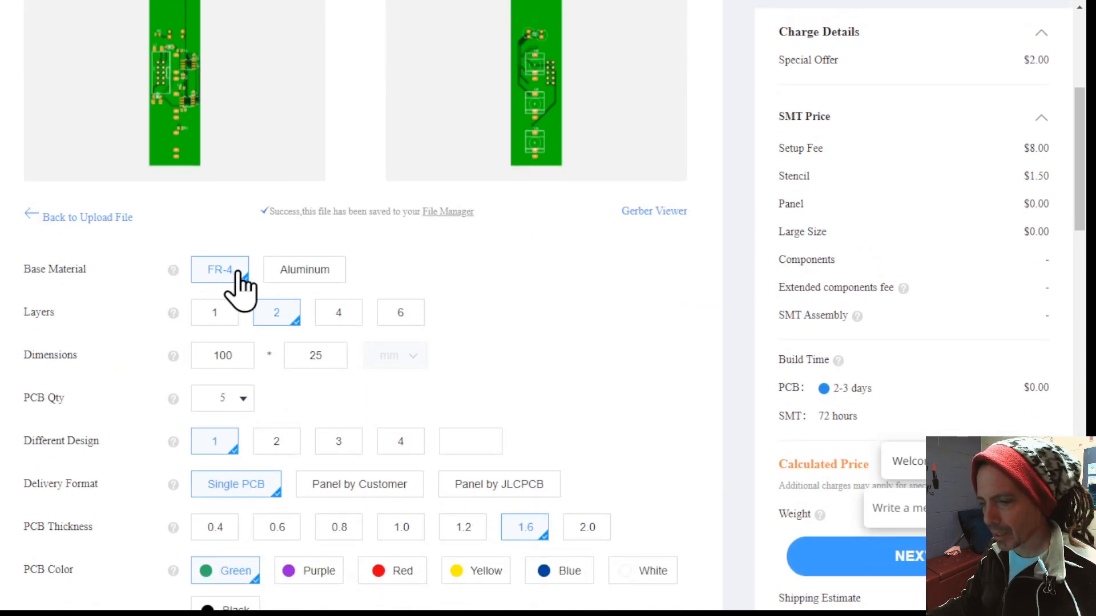
{"action": "left_click", "coordinate": [296, 275]}
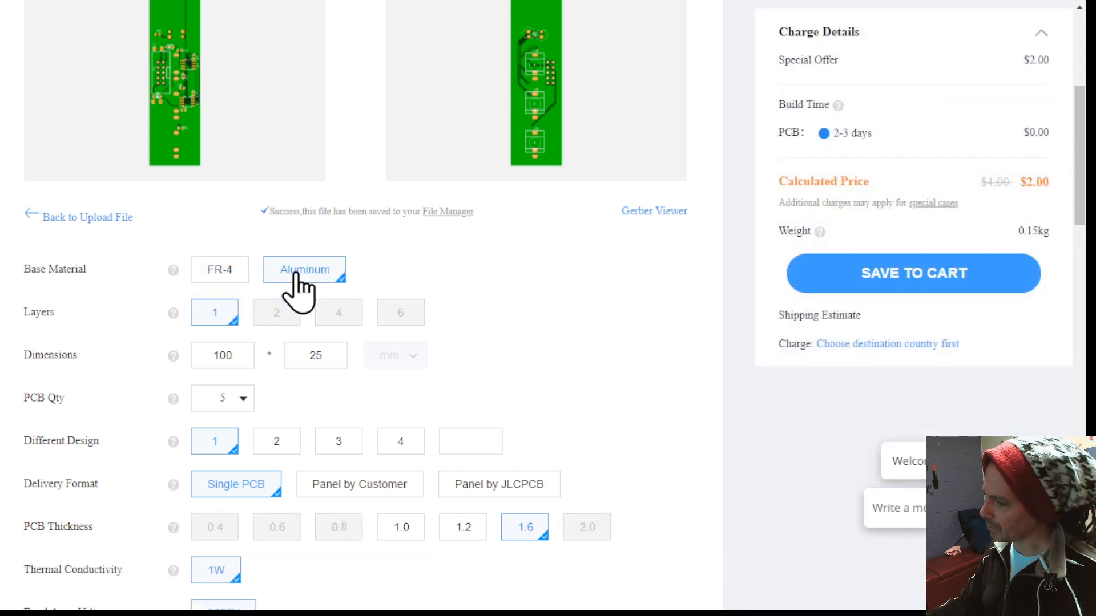
{"action": "left_click", "coordinate": [229, 273]}
{"action": "scroll", "coordinate": [496, 323], "scroll_direction": "down", "scroll_amount": 3}
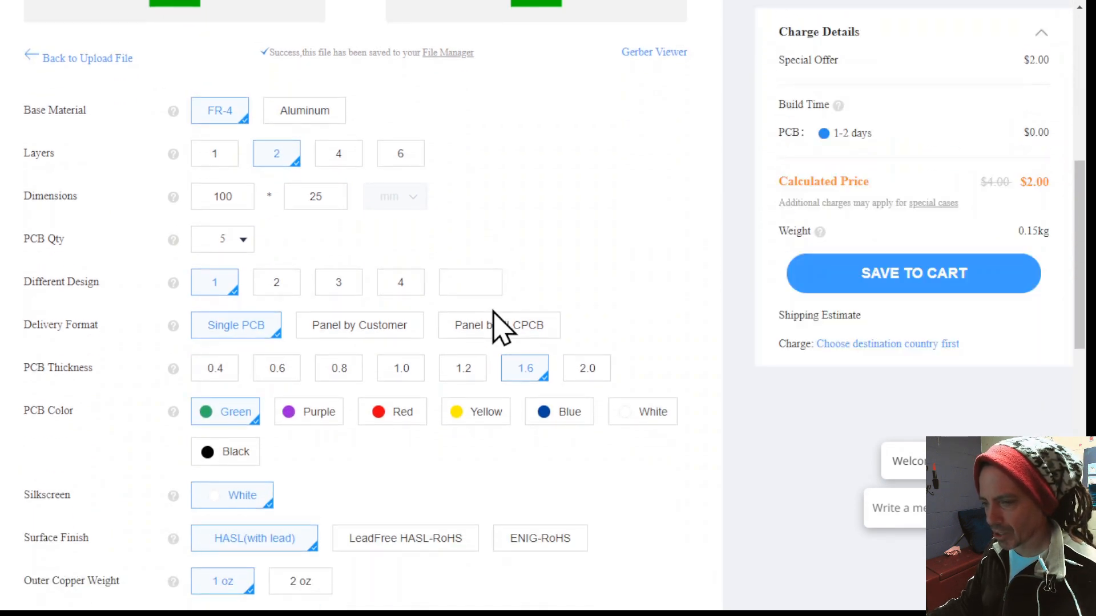
{"action": "left_click", "coordinate": [300, 114]}
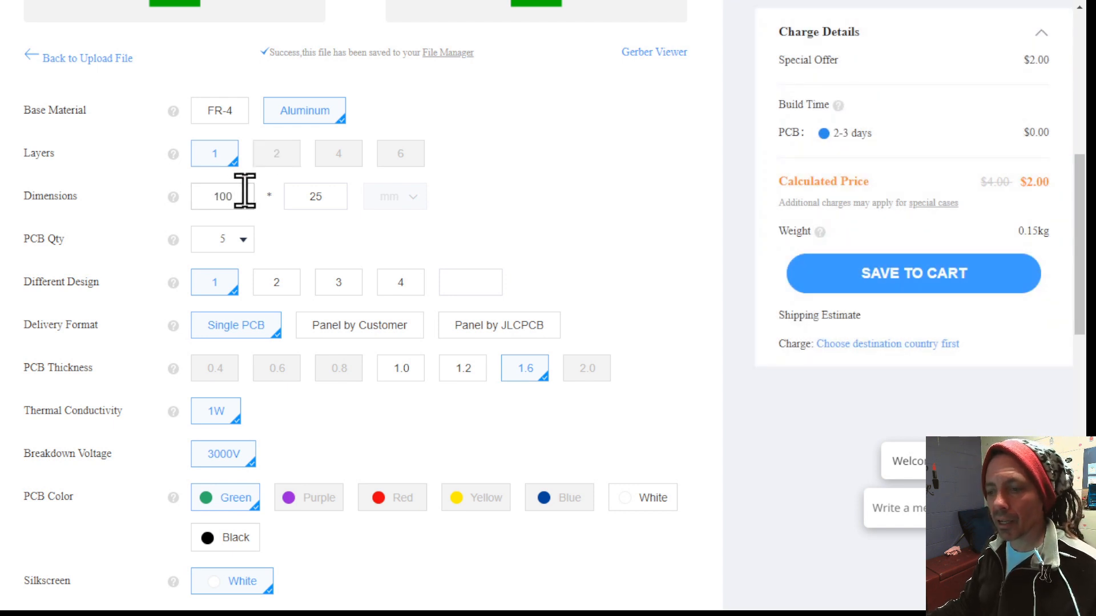
Set the board's base material to FR-4 and its surface finish to LeadFree HASL-RoHS
{"action": "left_click", "coordinate": [215, 117]}
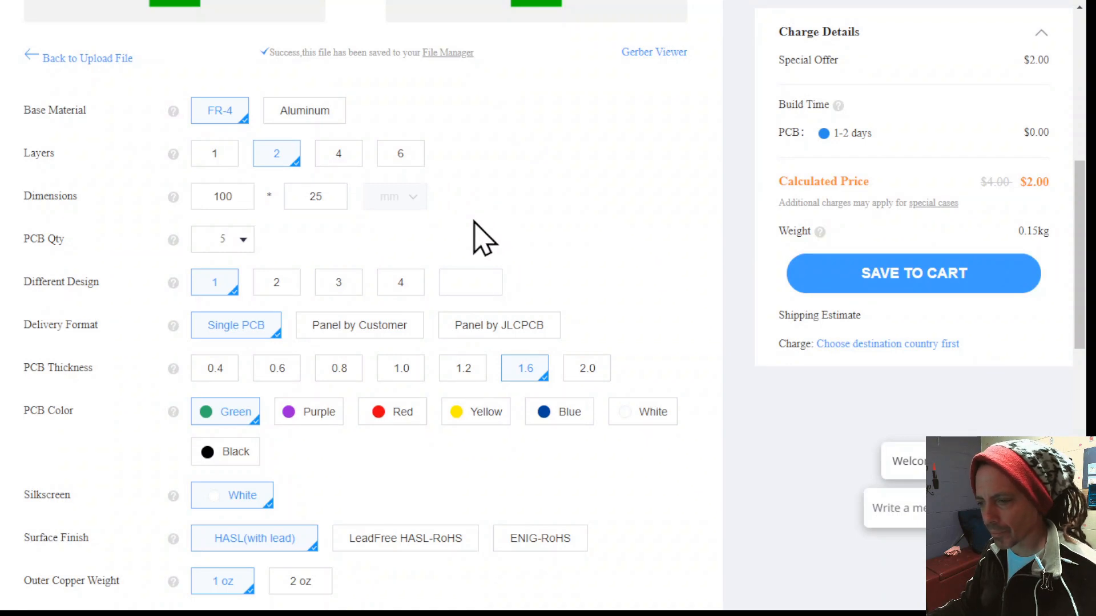
{"action": "scroll", "coordinate": [472, 229], "scroll_direction": "down", "scroll_amount": 2}
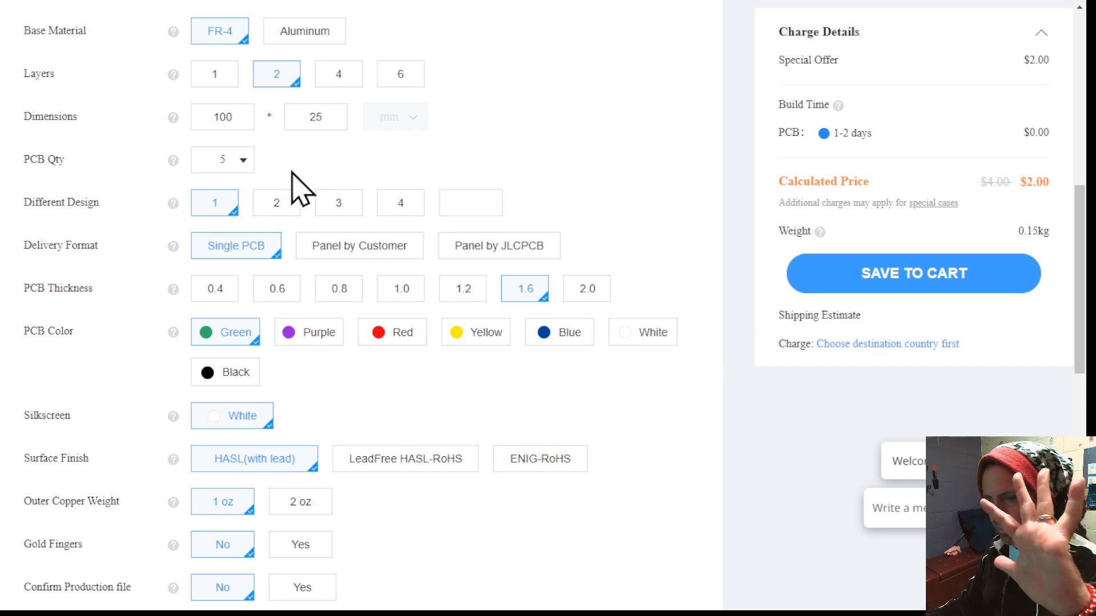
{"action": "scroll", "coordinate": [514, 251], "scroll_direction": "down", "scroll_amount": 1}
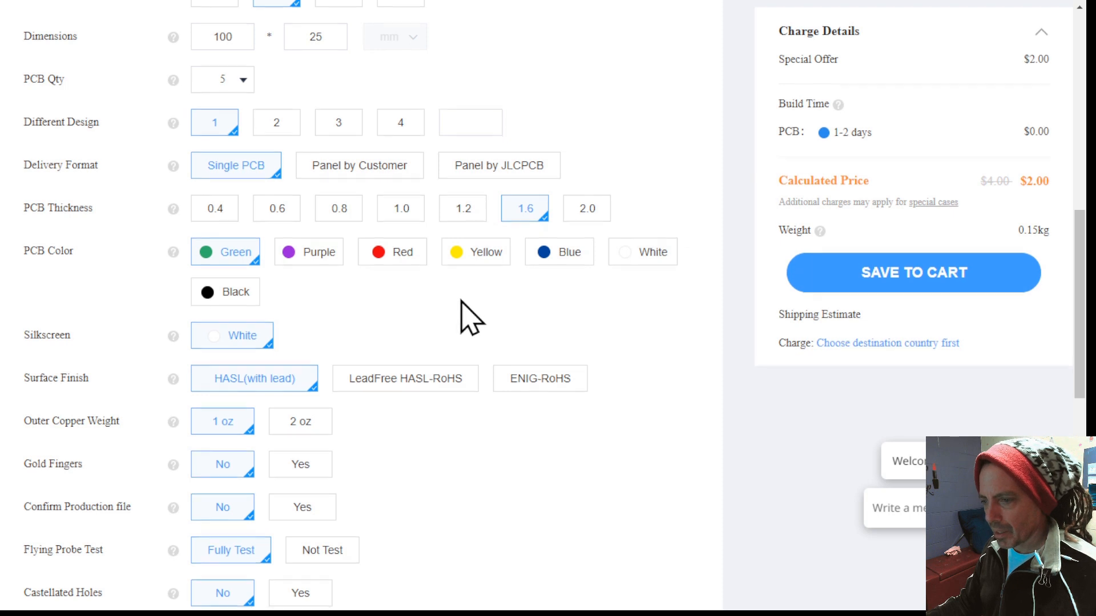
{"action": "scroll", "coordinate": [462, 314], "scroll_direction": "down", "scroll_amount": 1}
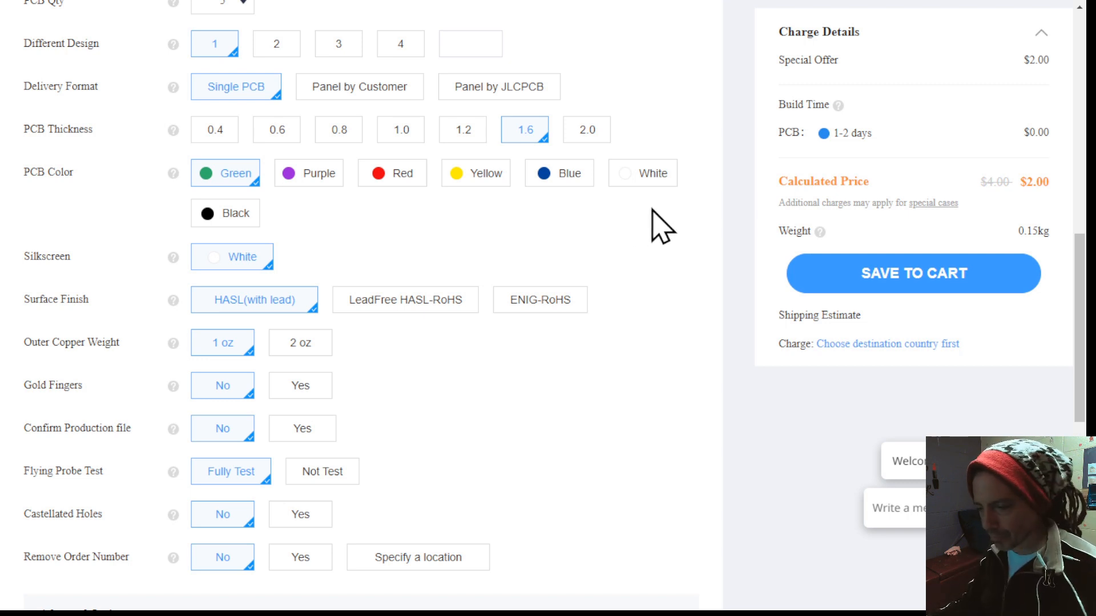
{"action": "scroll", "coordinate": [432, 344], "scroll_direction": "down", "scroll_amount": 1}
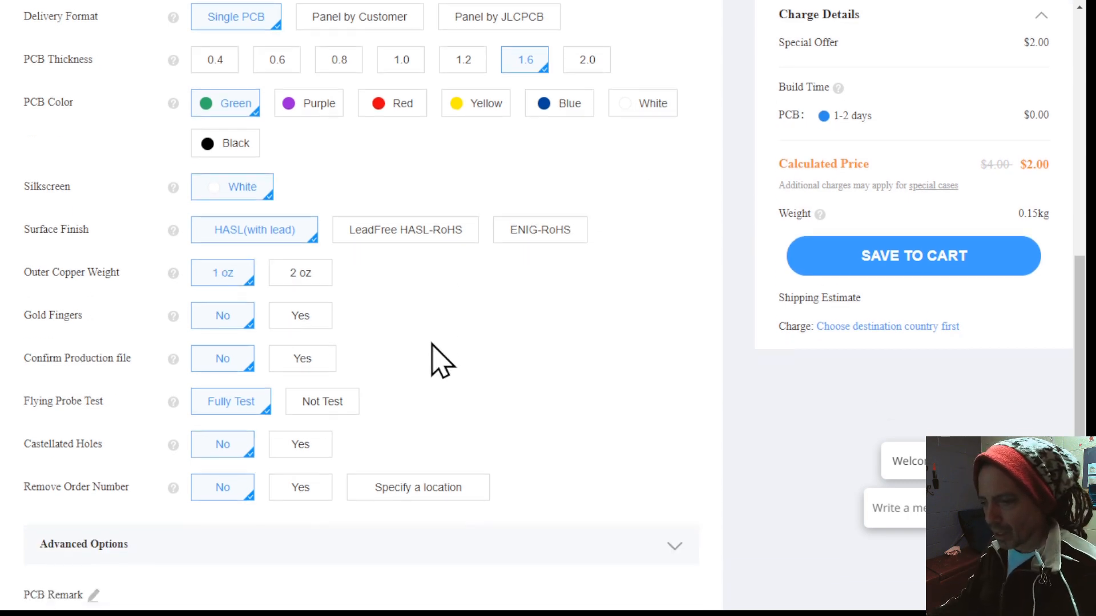
{"action": "left_click", "coordinate": [425, 227]}
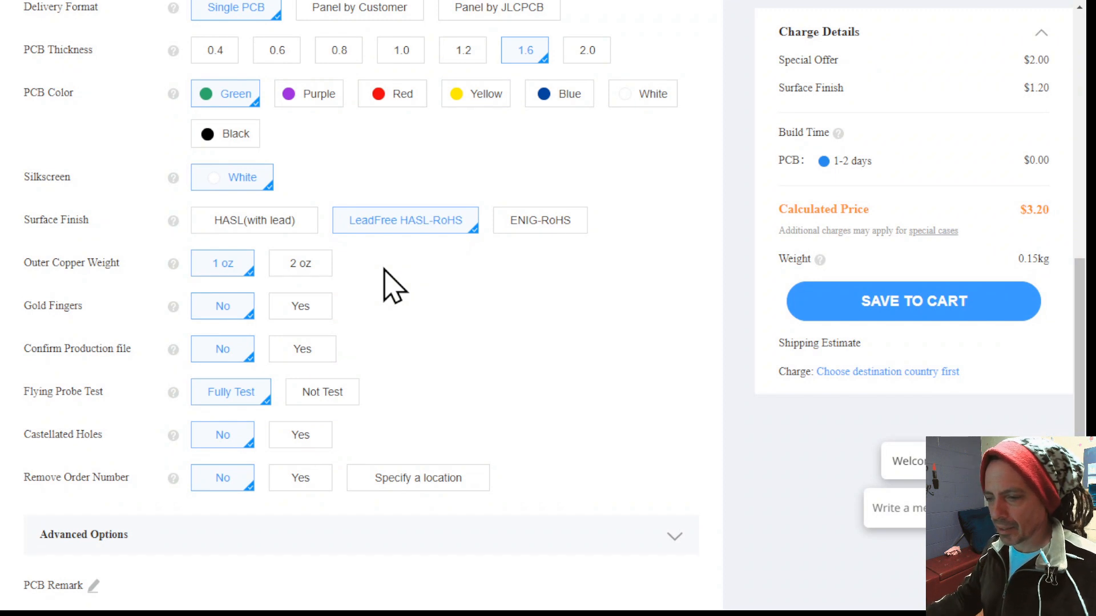
Add SMT assembly to the PCB order and continue to the BOM/CPL upload stage
{"action": "scroll", "coordinate": [403, 318], "scroll_direction": "down", "scroll_amount": 5}
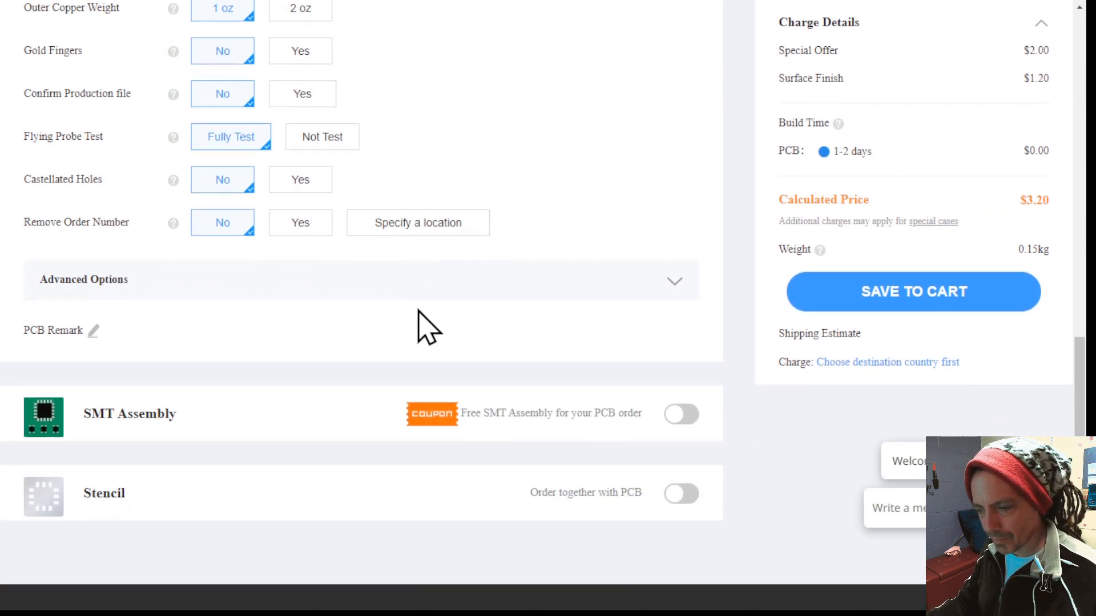
{"action": "scroll", "coordinate": [429, 329], "scroll_direction": "down", "scroll_amount": 1}
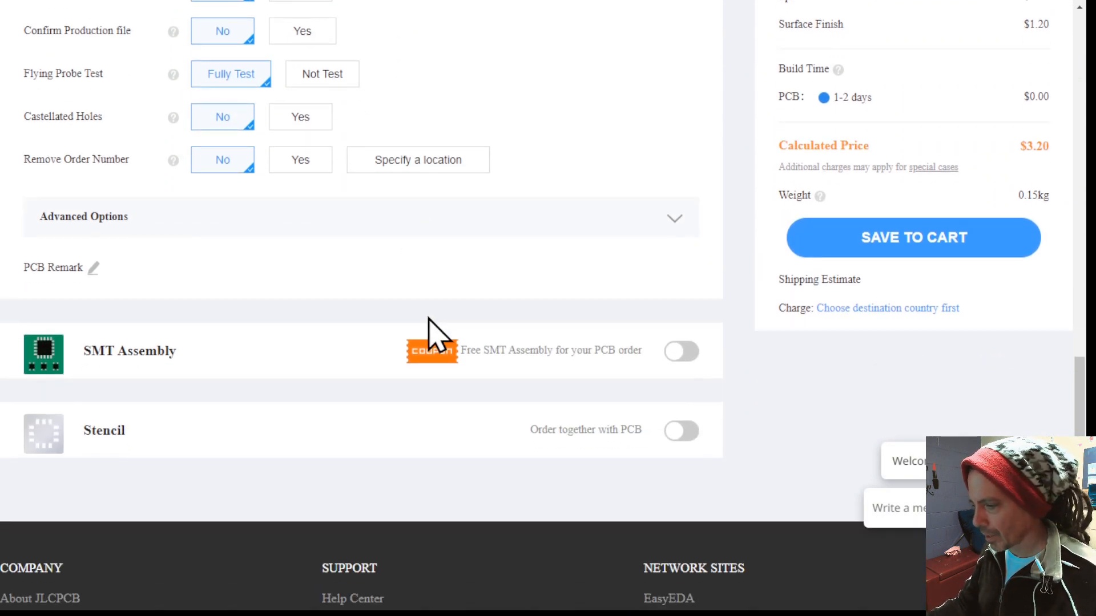
{"action": "left_click", "coordinate": [680, 354]}
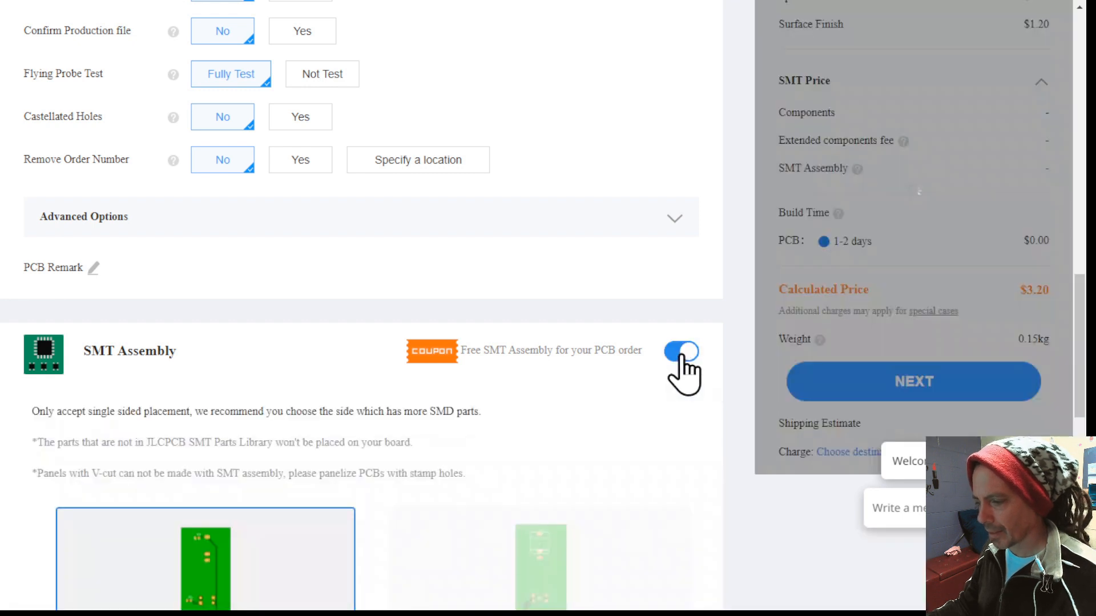
{"action": "scroll", "coordinate": [682, 380], "scroll_direction": "down", "scroll_amount": 9}
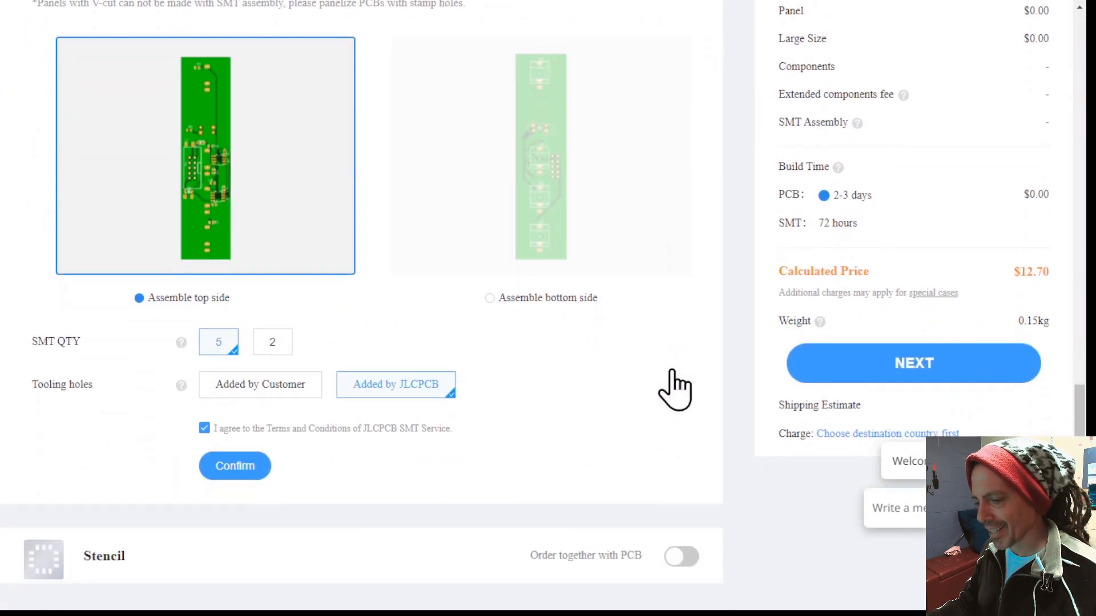
{"action": "scroll", "coordinate": [679, 388], "scroll_direction": "down", "scroll_amount": 2}
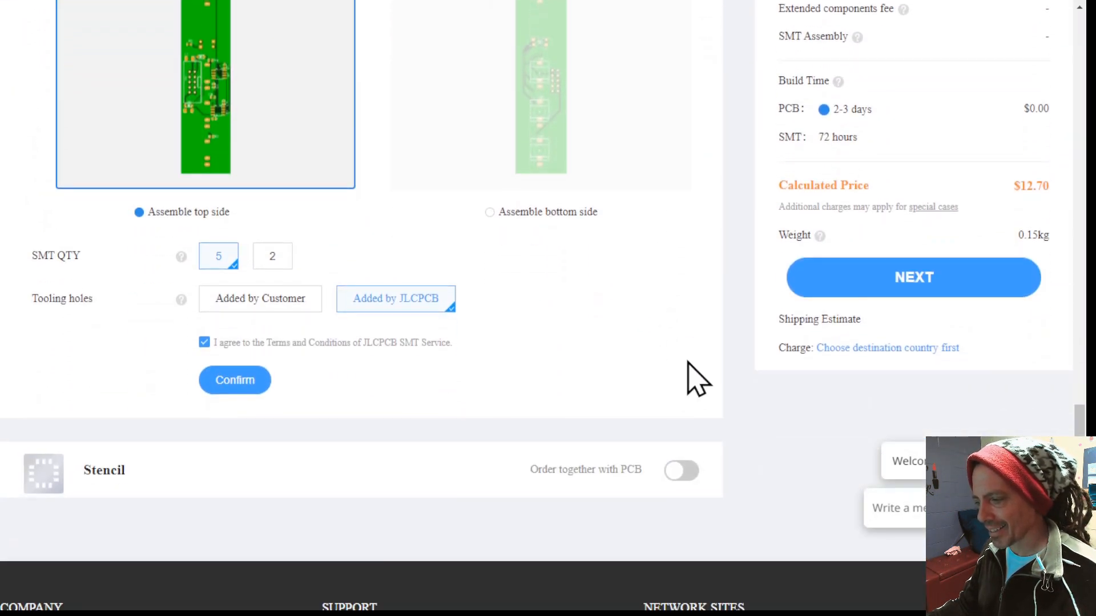
{"action": "left_click", "coordinate": [901, 288]}
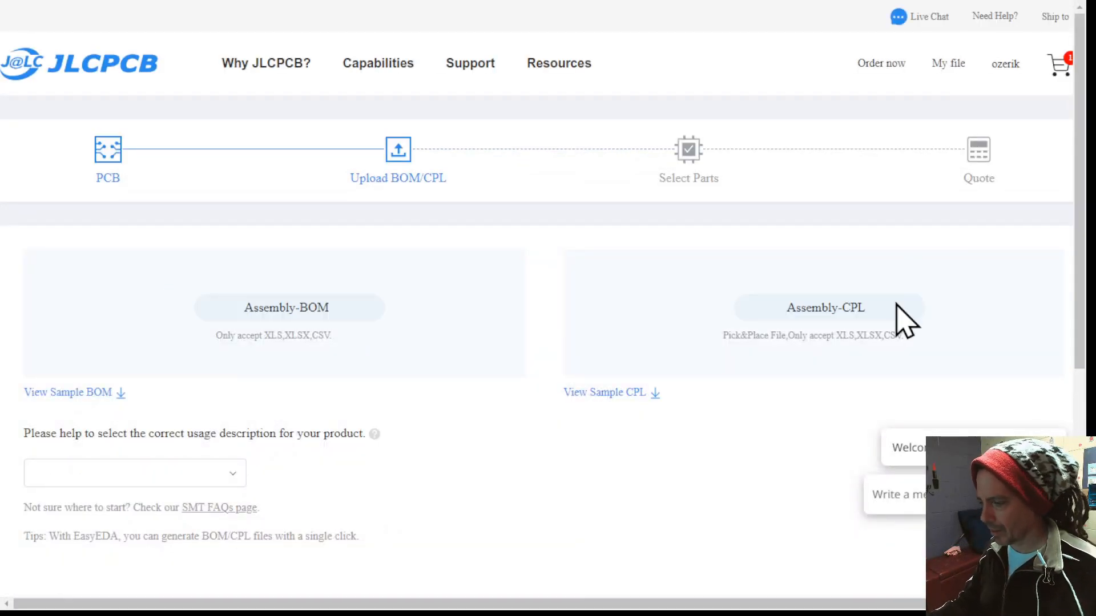
Dismiss the chat pop-up, set the product usage description to Electronics and Hobbies - DIY, and continue to part selection
{"action": "scroll", "coordinate": [754, 460], "scroll_direction": "down", "scroll_amount": 1}
{"action": "scroll", "coordinate": [762, 477], "scroll_direction": "down", "scroll_amount": 3}
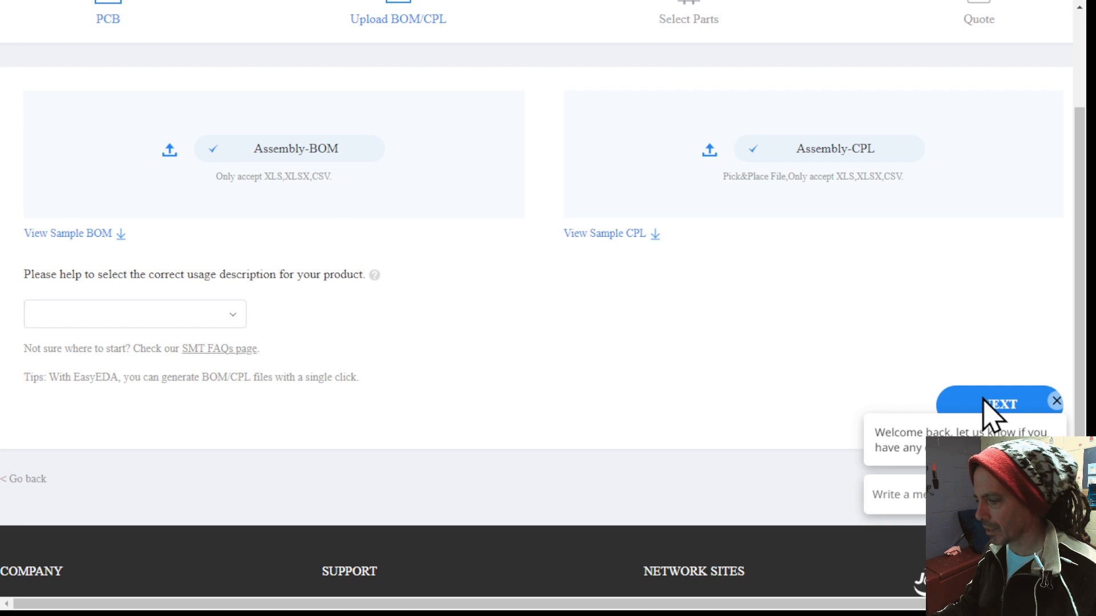
{"action": "left_click", "coordinate": [1055, 402]}
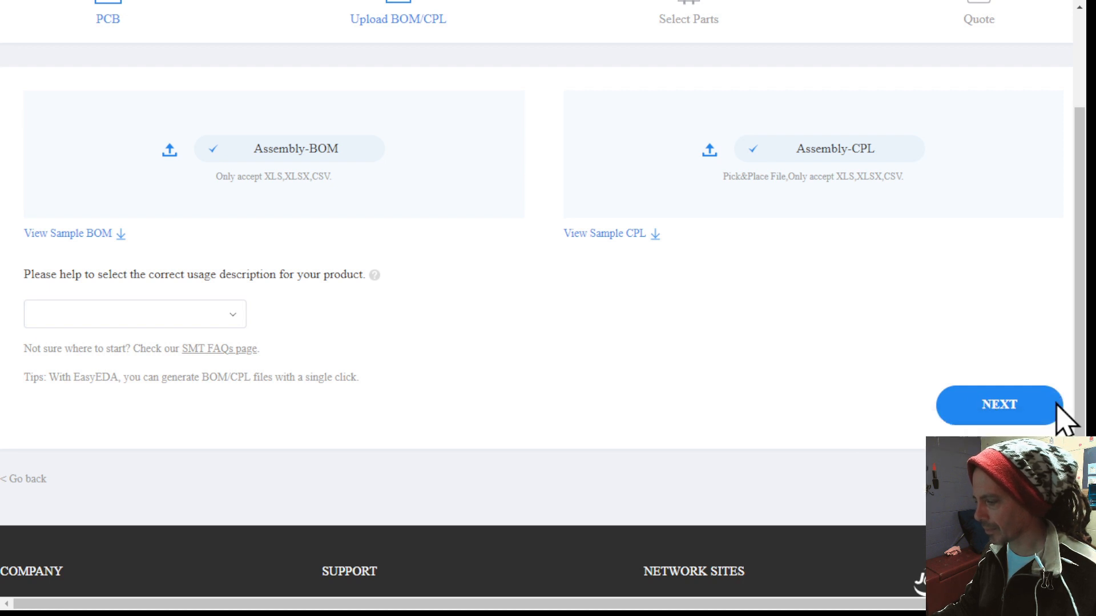
{"action": "left_click", "coordinate": [999, 406]}
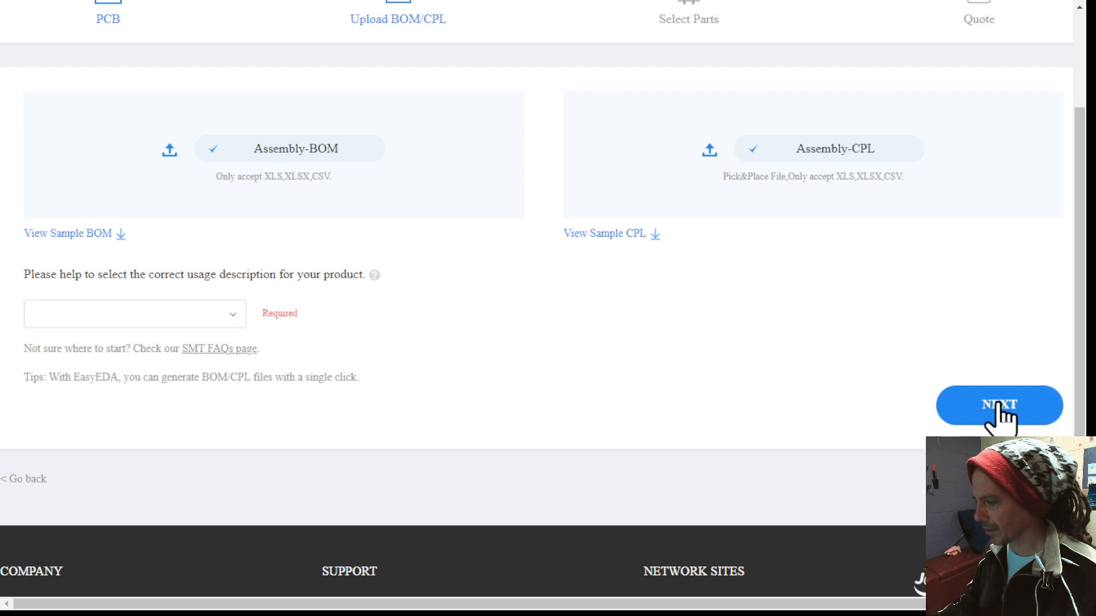
{"action": "left_click", "coordinate": [92, 319]}
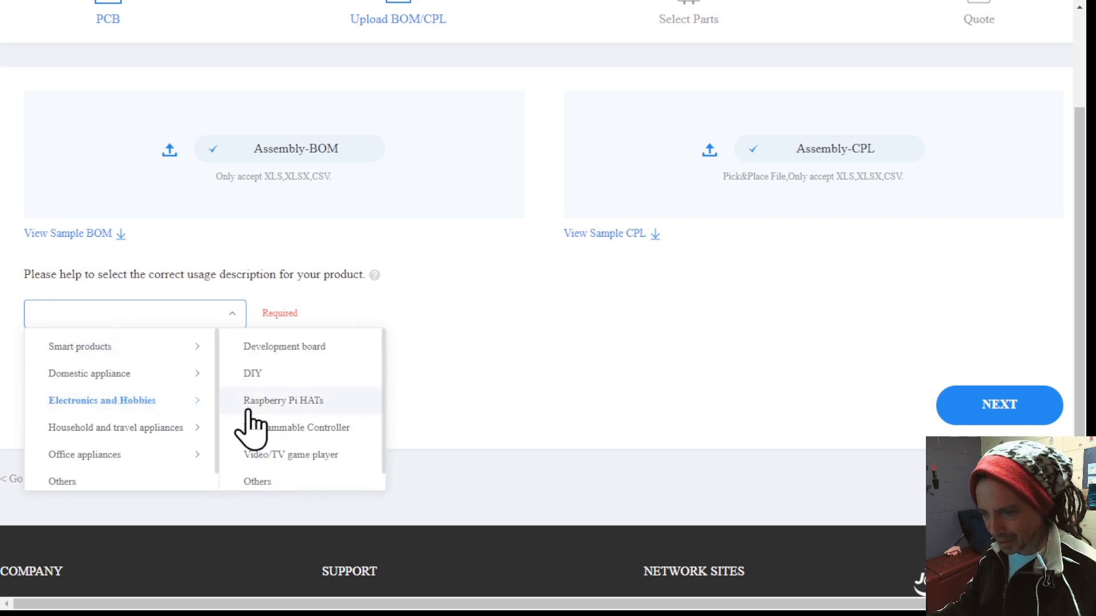
{"action": "left_click", "coordinate": [272, 376]}
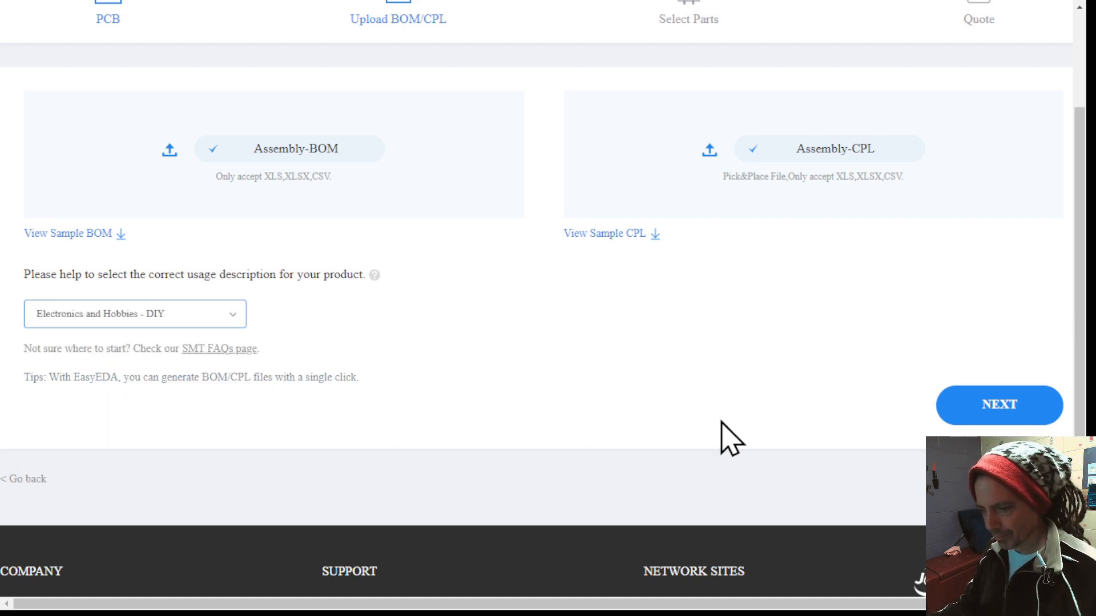
{"action": "left_click", "coordinate": [1008, 407]}
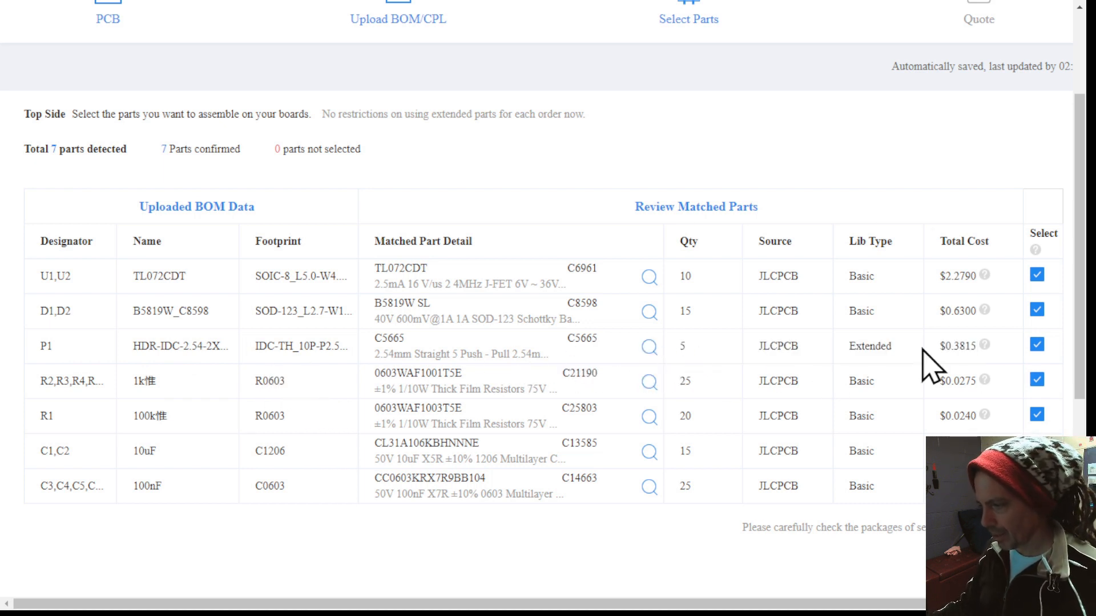
Exclude the extended IDC header P1 from the parts to assemble and continue to the quote
{"action": "left_click", "coordinate": [1037, 345]}
{"action": "scroll", "coordinate": [849, 330], "scroll_direction": "down", "scroll_amount": 2}
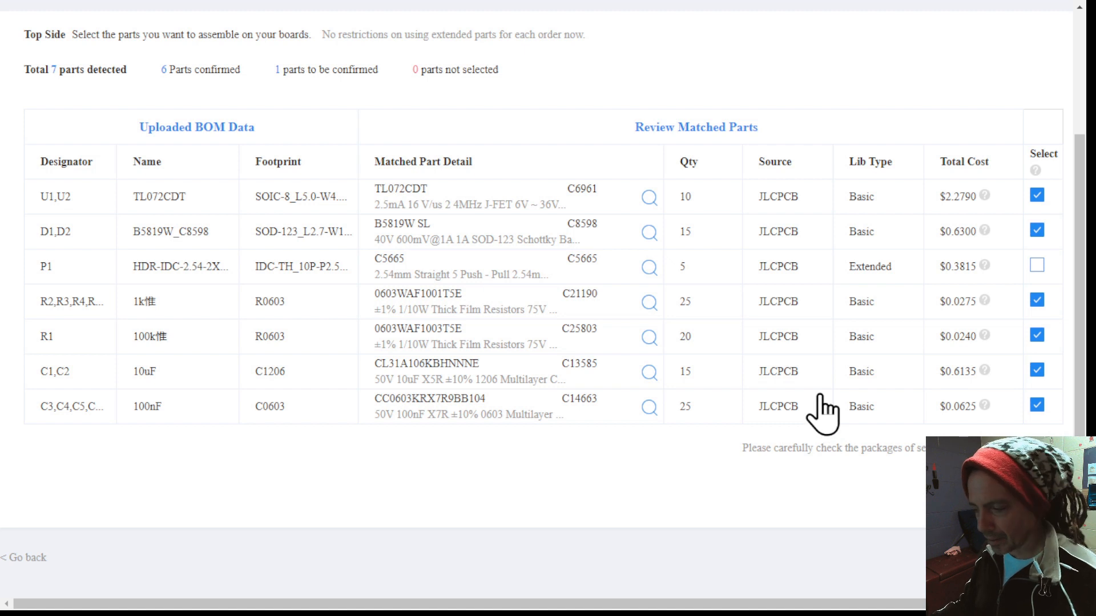
{"action": "scroll", "coordinate": [838, 492], "scroll_direction": "down", "scroll_amount": 1}
{"action": "scroll", "coordinate": [847, 508], "scroll_direction": "down", "scroll_amount": 1}
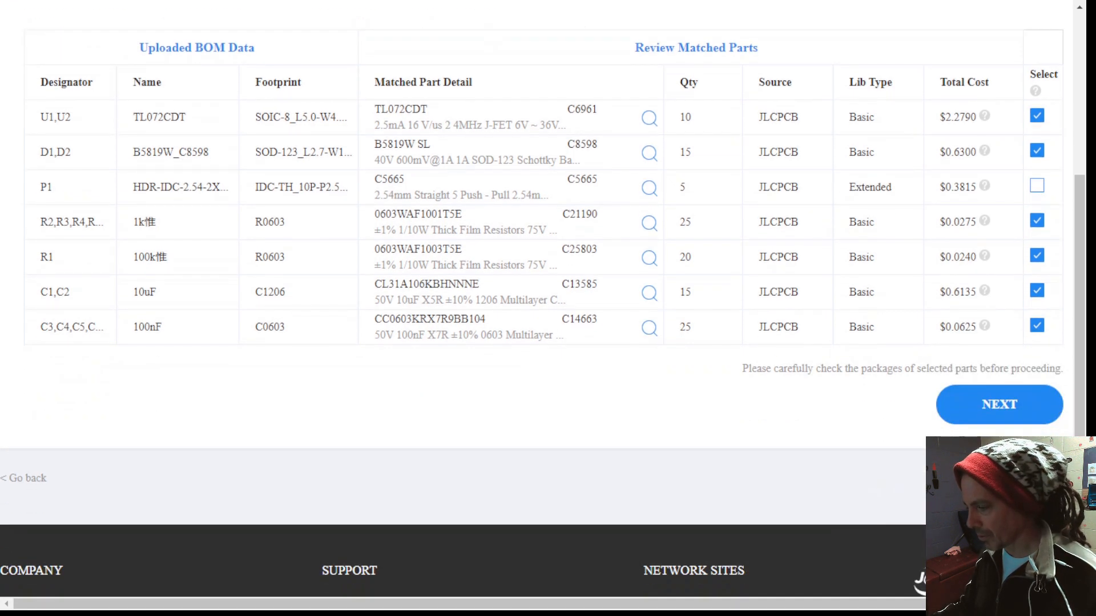
{"action": "left_click", "coordinate": [1007, 419]}
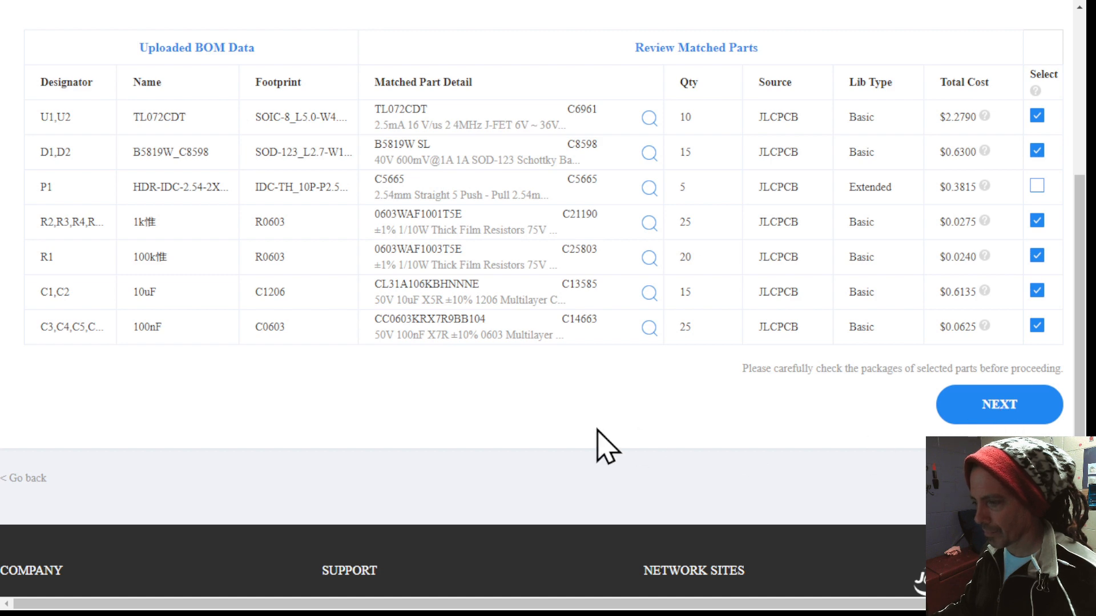
Review the parts placement, the selected and unselected parts, and the charges, and save the order to the cart
{"action": "scroll", "coordinate": [608, 448], "scroll_direction": "down", "scroll_amount": 2}
{"action": "scroll", "coordinate": [608, 448], "scroll_direction": "down", "scroll_amount": 7}
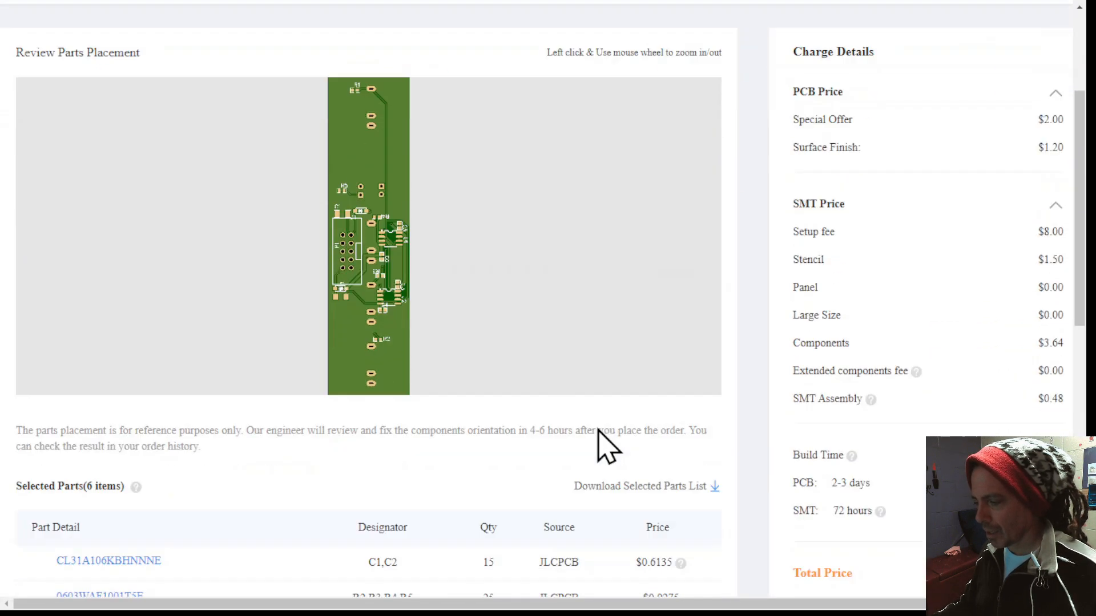
{"action": "scroll", "coordinate": [608, 448], "scroll_direction": "down", "scroll_amount": 2}
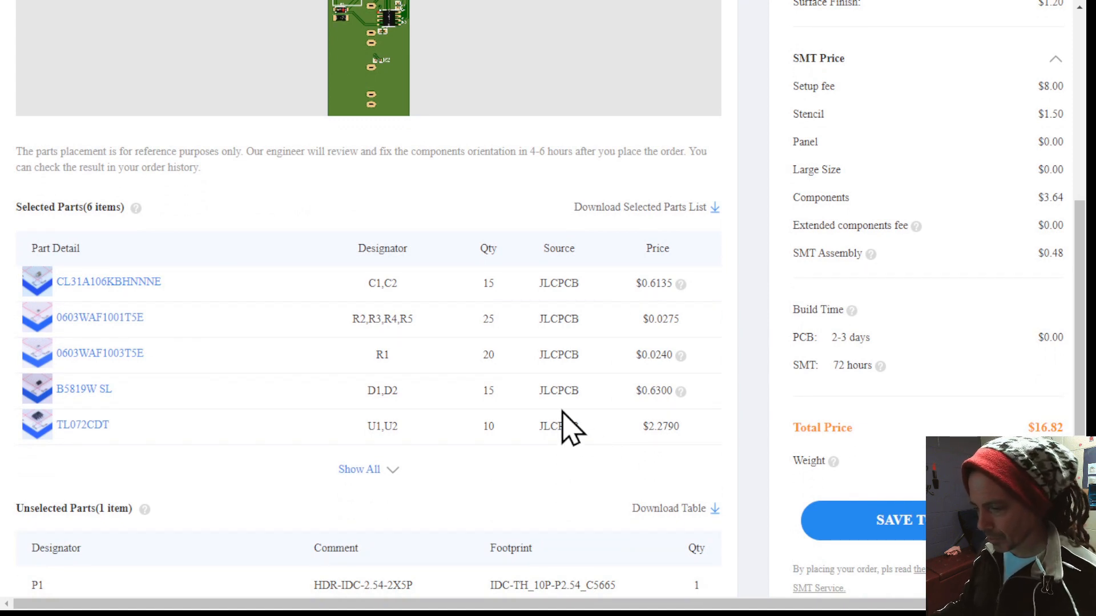
{"action": "scroll", "coordinate": [588, 439], "scroll_direction": "down", "scroll_amount": 4}
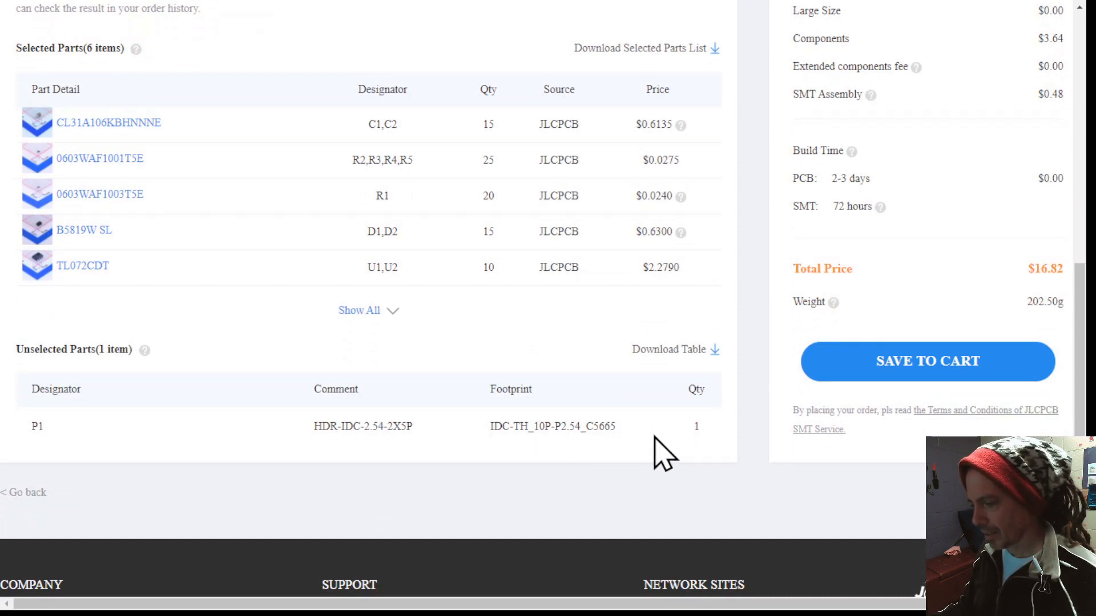
{"action": "left_click", "coordinate": [921, 368]}
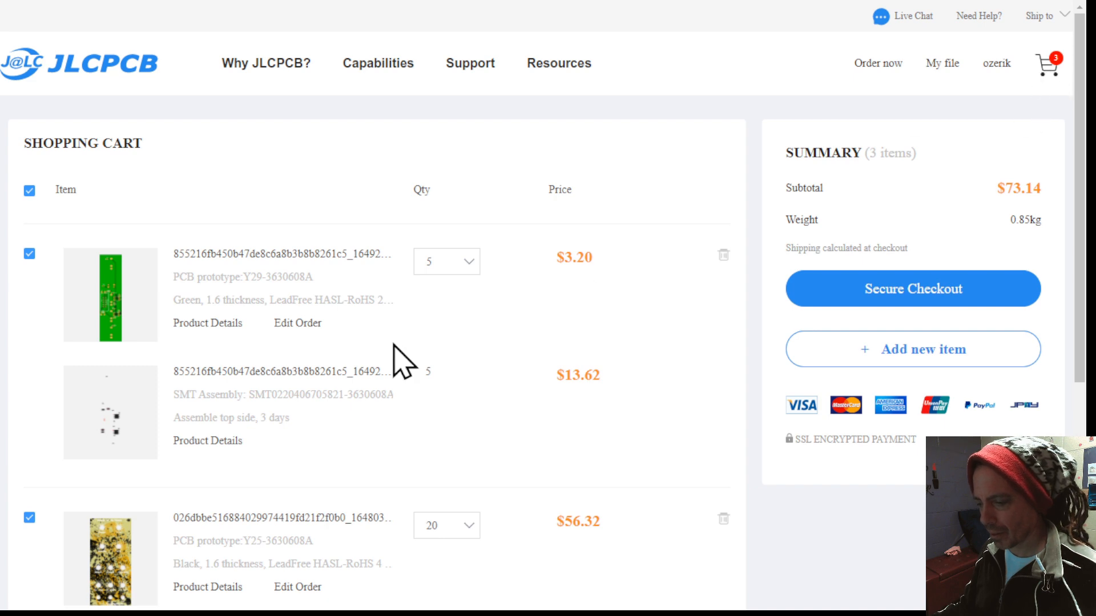
Deselect the black 20-piece PCB in the shopping cart so only the green board and its SMT assembly are included
{"action": "scroll", "coordinate": [228, 399], "scroll_direction": "down", "scroll_amount": 2}
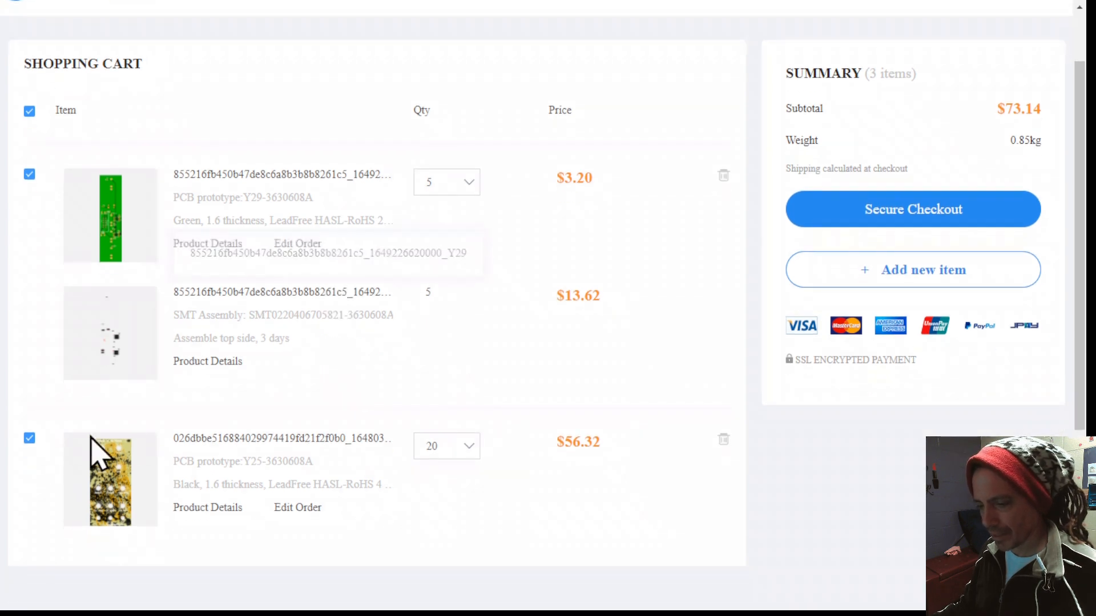
{"action": "left_click", "coordinate": [29, 438]}
{"action": "scroll", "coordinate": [319, 482], "scroll_direction": "down", "scroll_amount": 5}
{"action": "scroll", "coordinate": [319, 464], "scroll_direction": "up", "scroll_amount": 3}
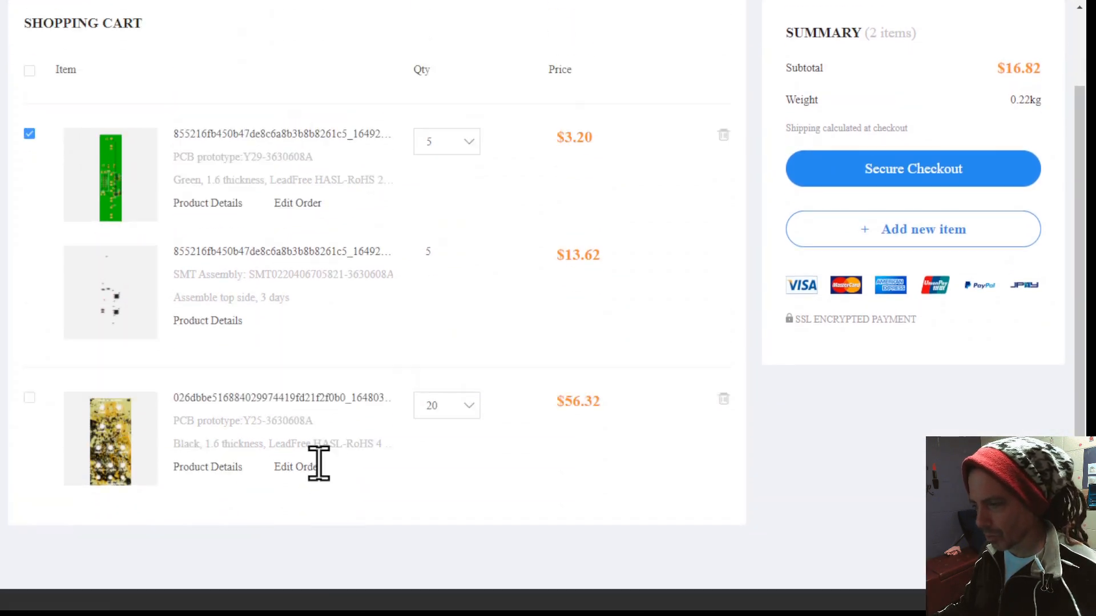
{"action": "scroll", "coordinate": [319, 463], "scroll_direction": "up", "scroll_amount": 2}
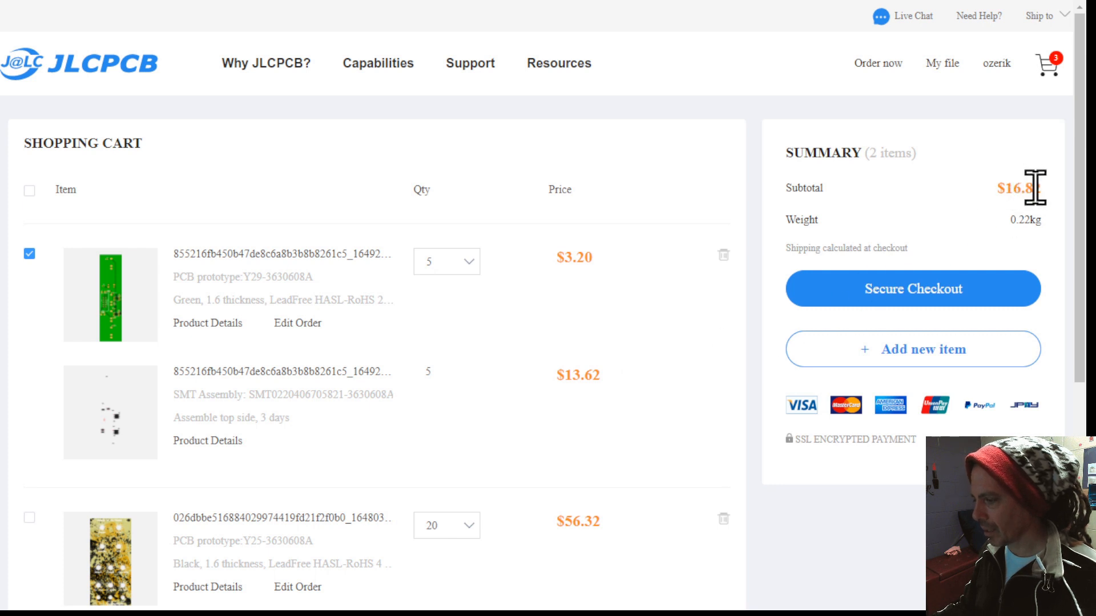